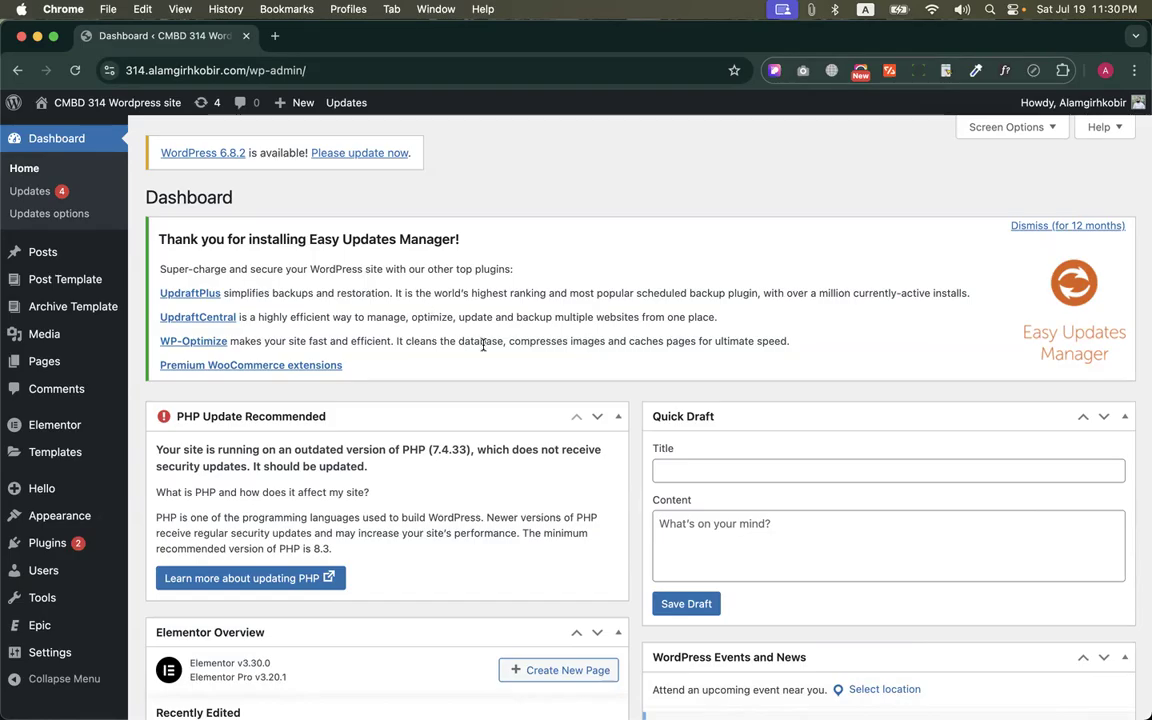
pyautogui.scroll(-1, 483, 344)
pyautogui.scroll(1, 483, 368)
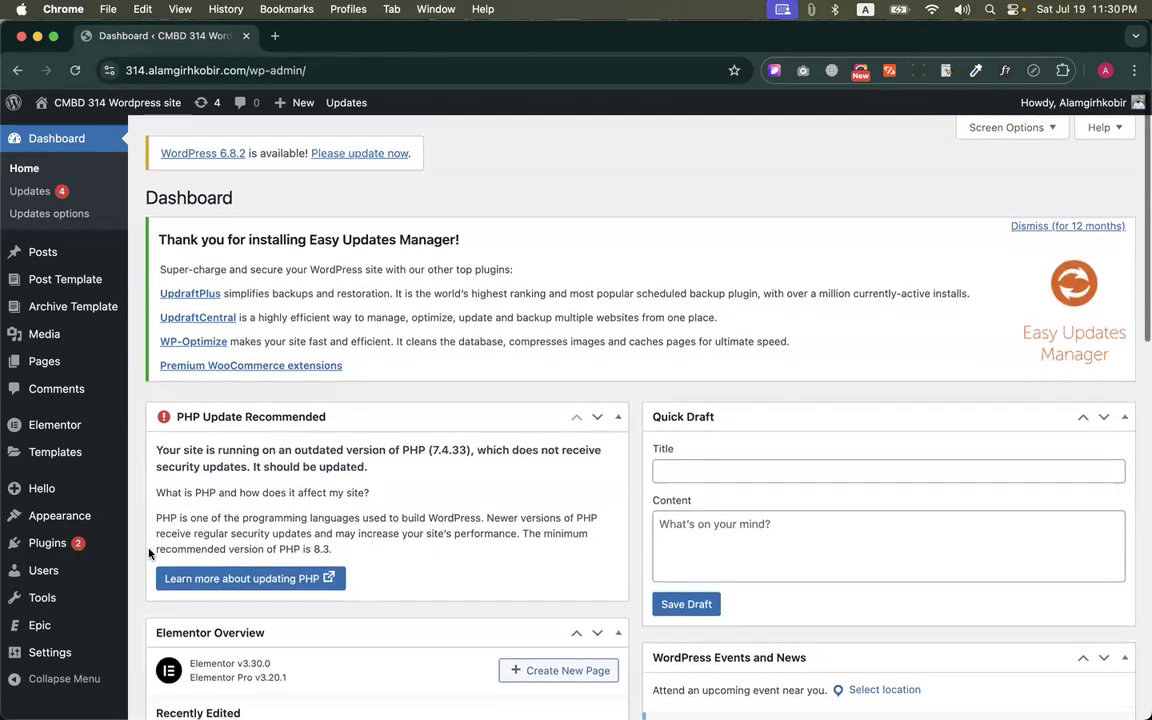
# Search the web for "ultimate member plugin" in a new browser tab and open the official Ultimate Member site
pyautogui.click(274, 35)
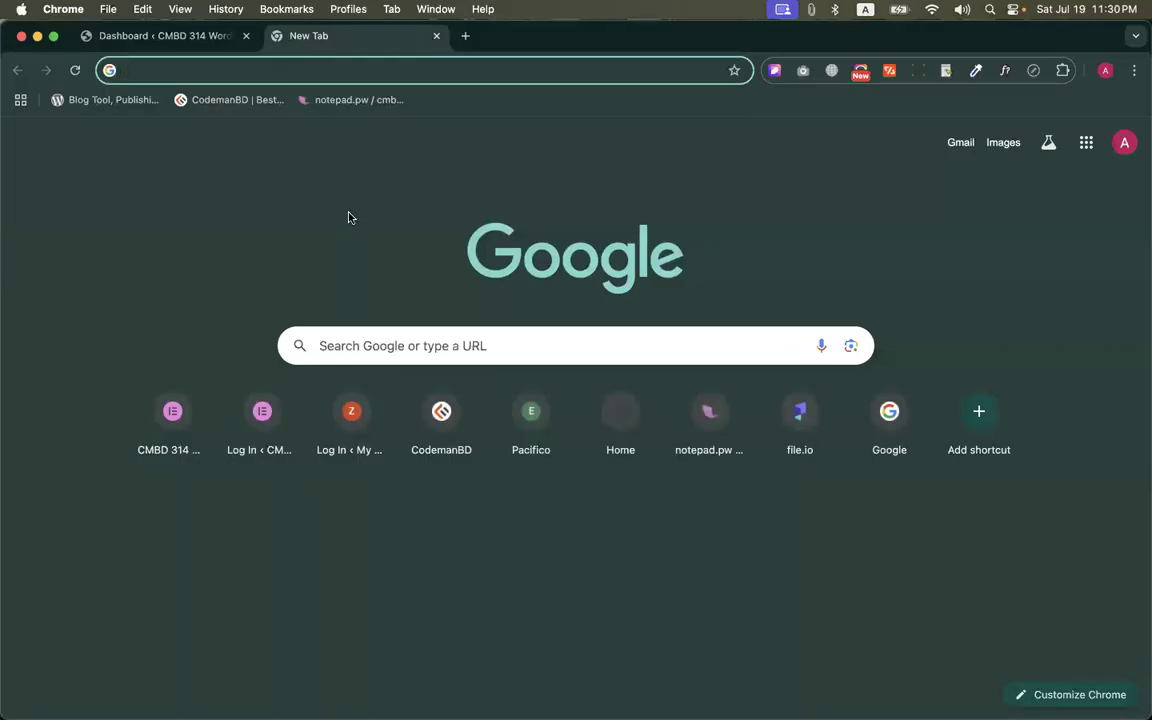
pyautogui.write('ultima')
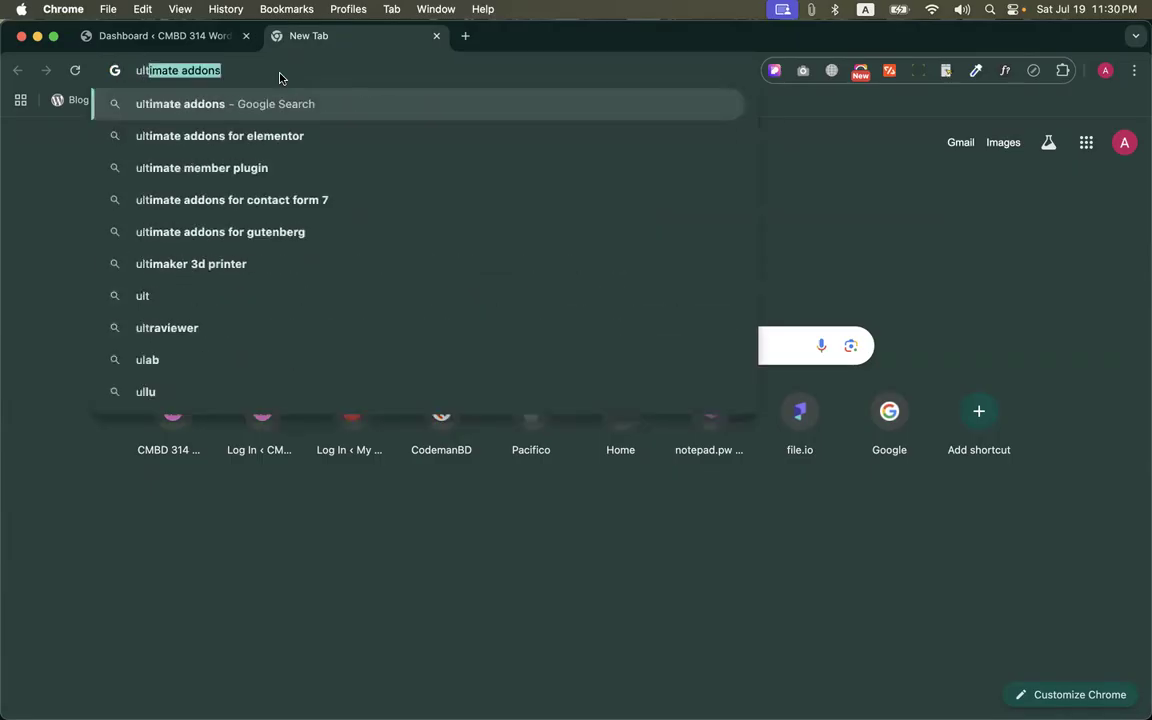
pyautogui.write('te me')
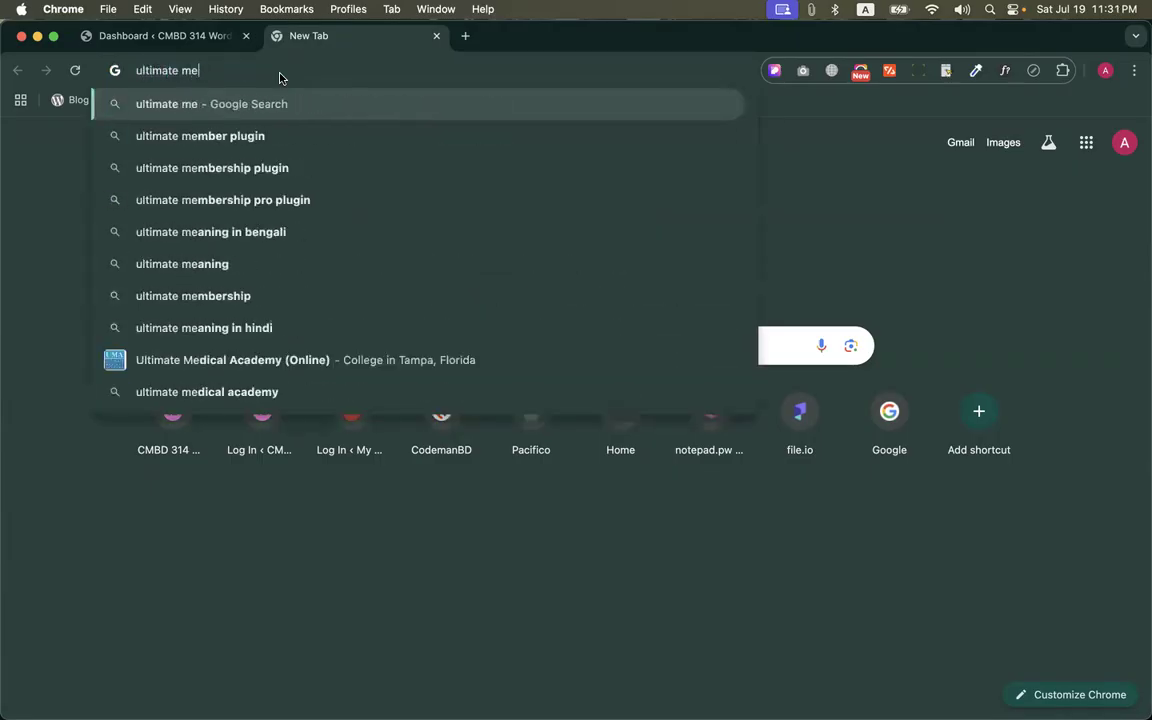
pyautogui.press('Down')
pyautogui.press('Return')
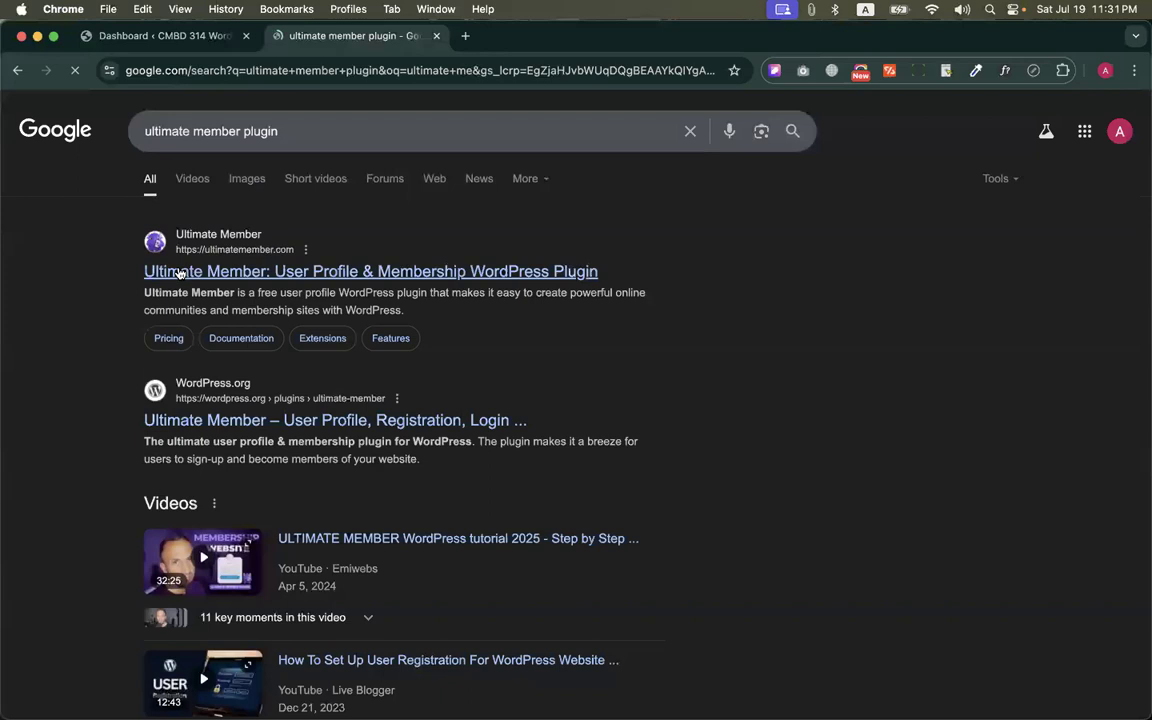
# Search the web for "wpress" in another new browser tab and look over the results
pyautogui.click(466, 36)
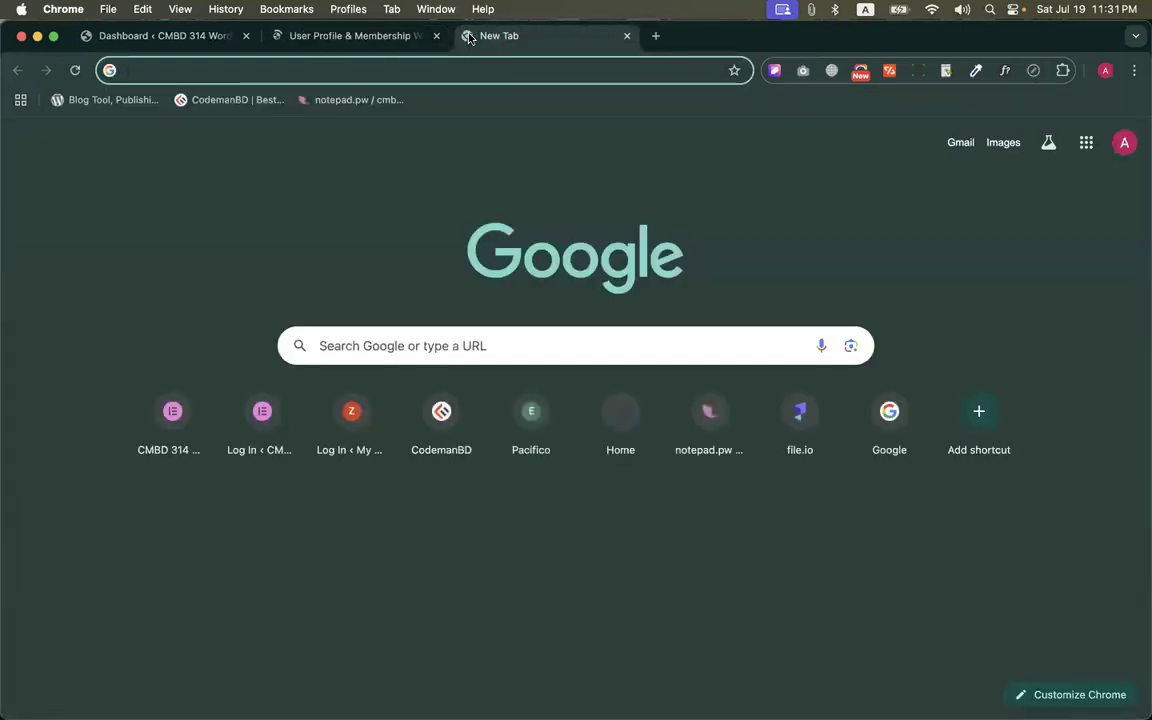
pyautogui.write('wpress')
pyautogui.press('Return')
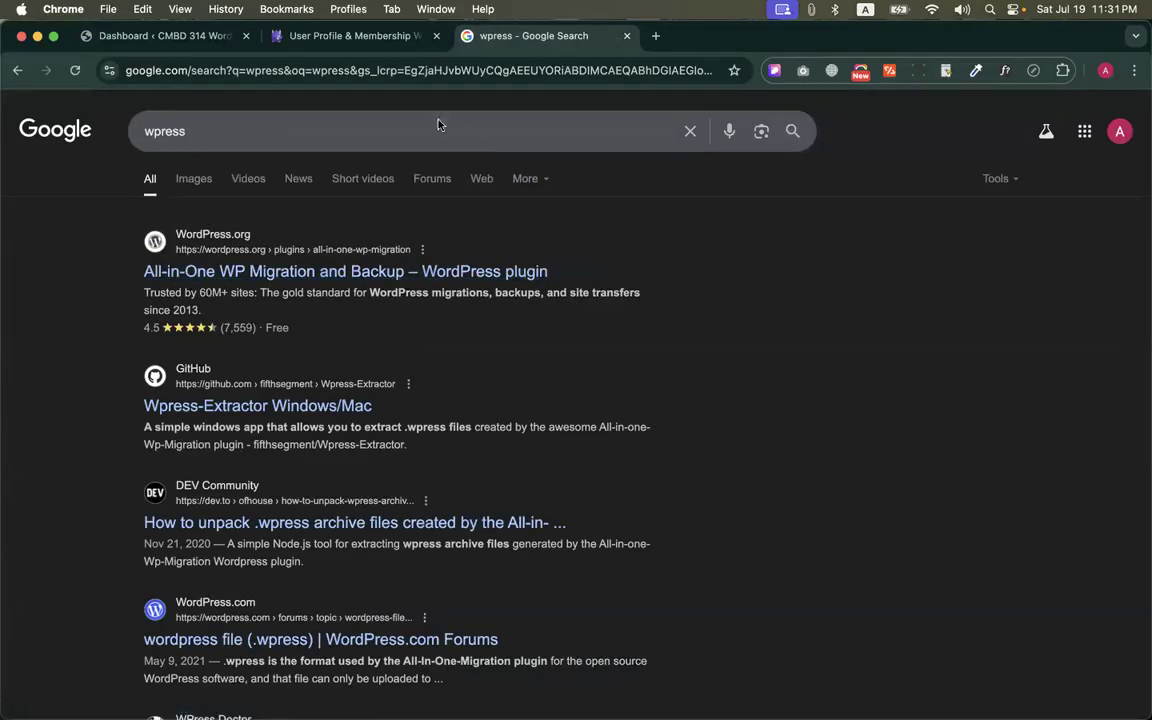
pyautogui.scroll(-5, 329, 321)
pyautogui.scroll(5, 300, 250)
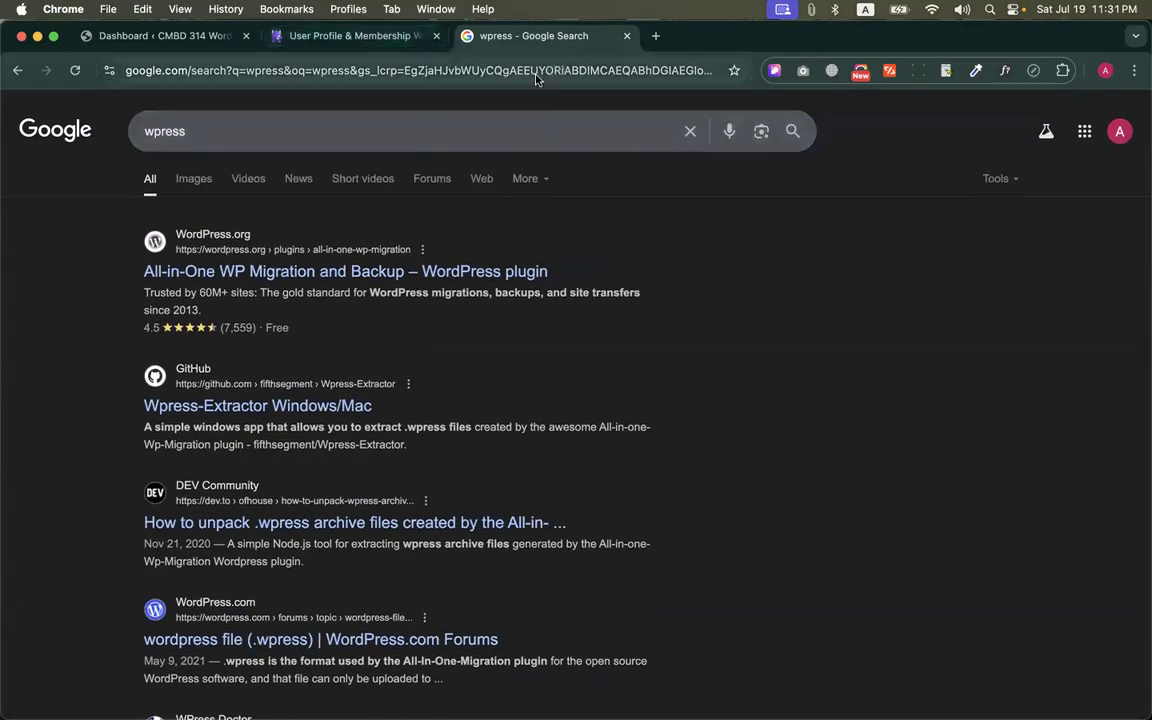
# Replace the web search with "pressmember" and open the MemberPress website
pyautogui.click(204, 131)
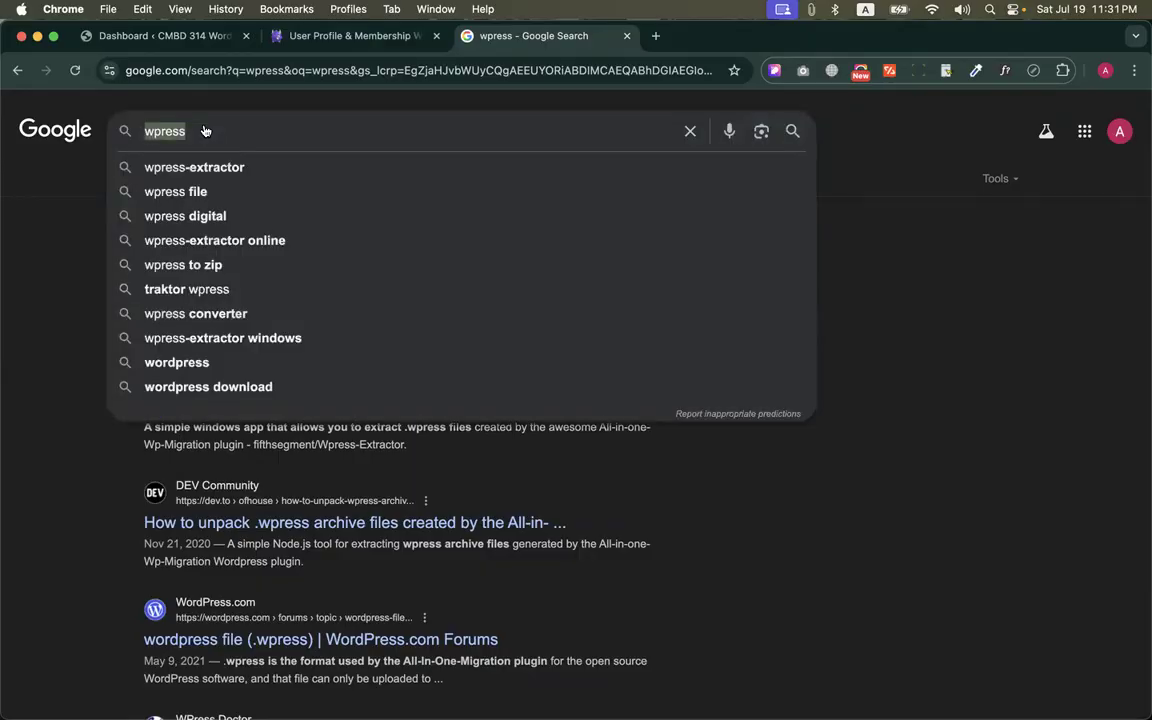
pyautogui.write('pressmen')
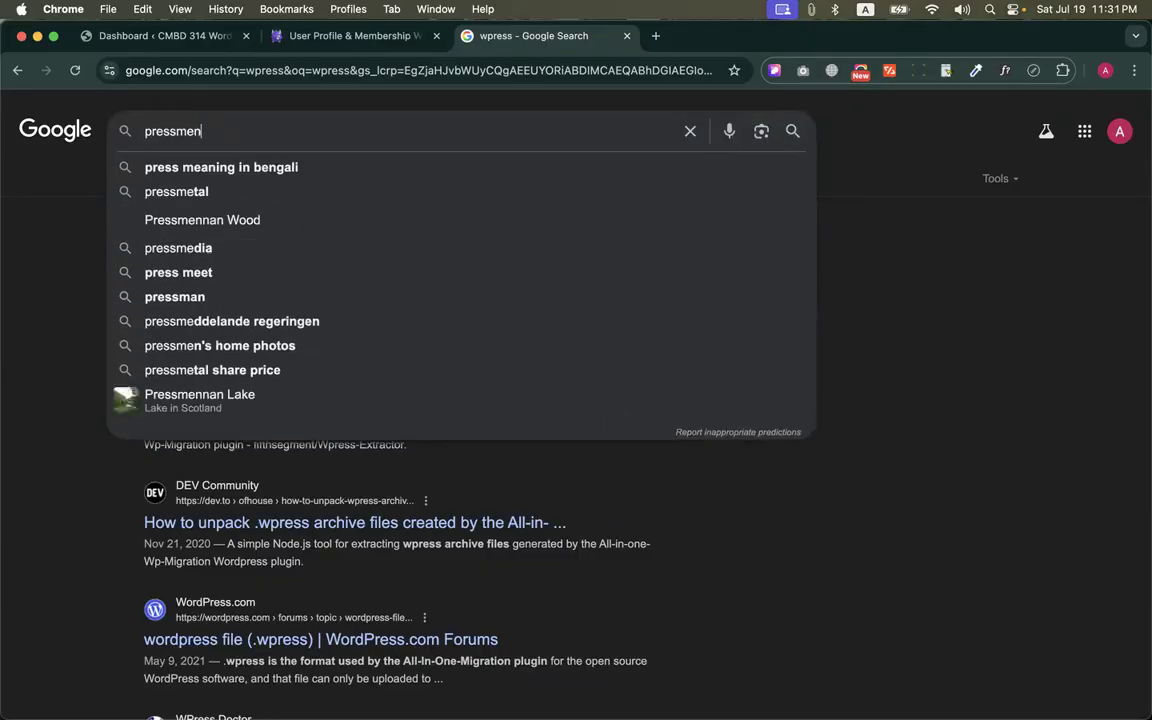
pyautogui.press('BackSpace')
pyautogui.write('mber')
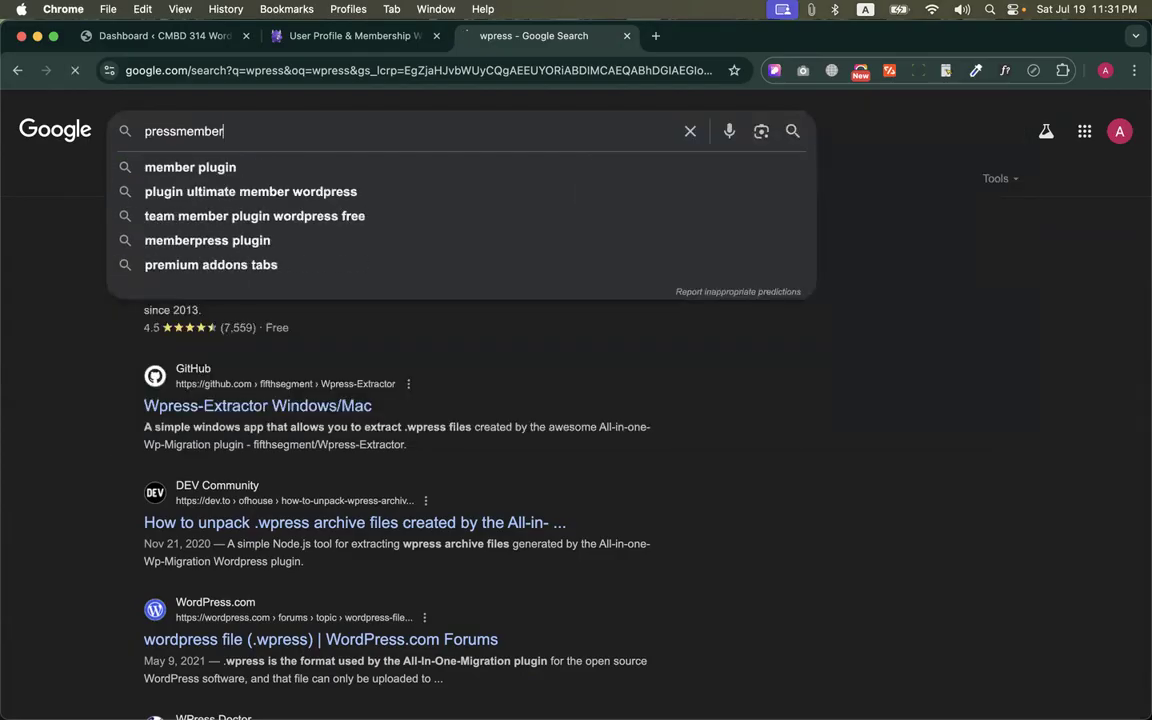
pyautogui.press('Return')
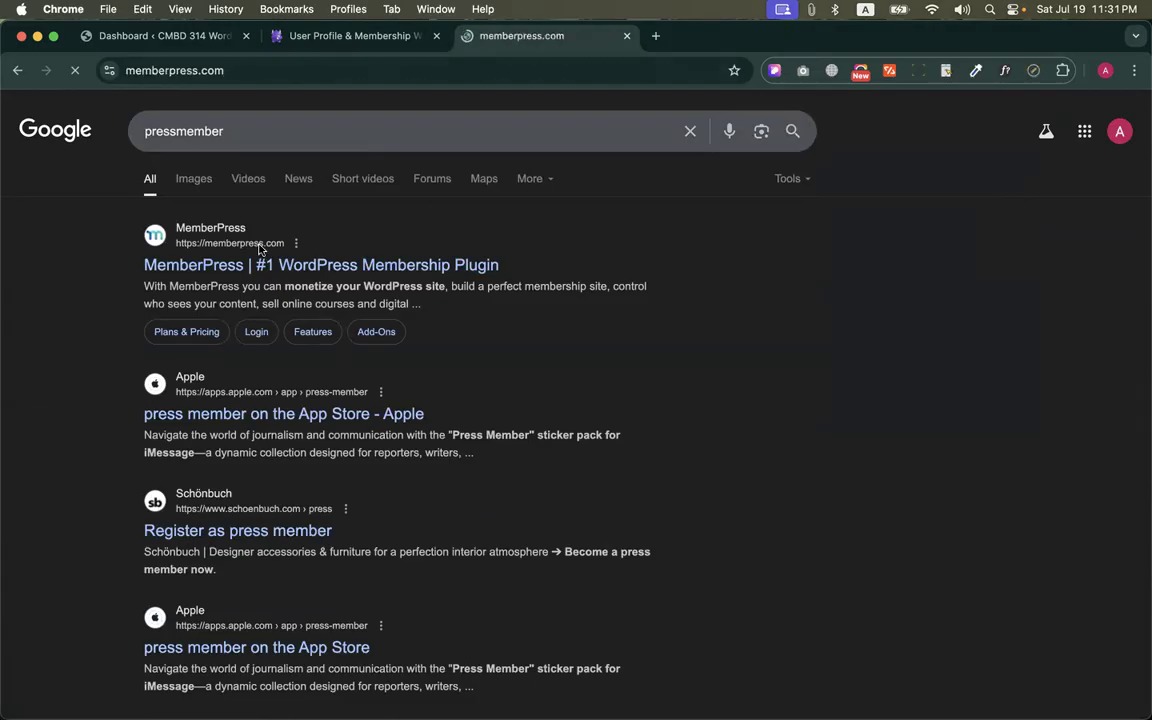
pyautogui.scroll(-1, 396, 435)
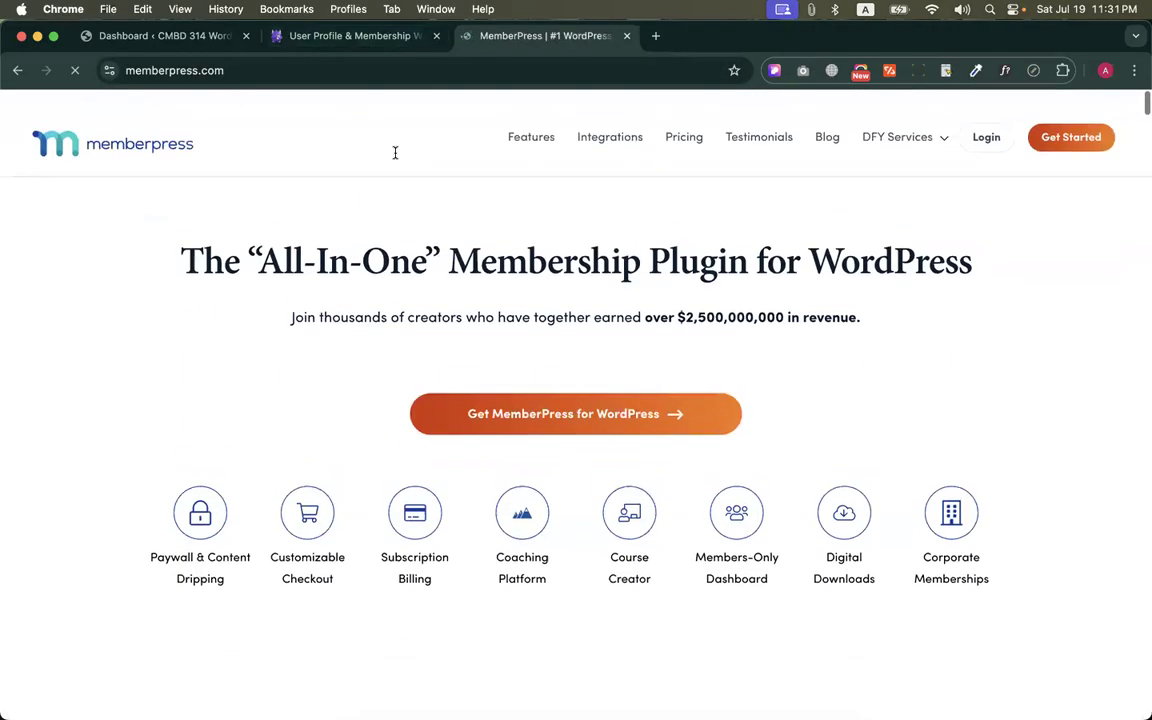
# Go back to the Ultimate Member site and review its Free and Standard plans on the pricing page
pyautogui.click(300, 36)
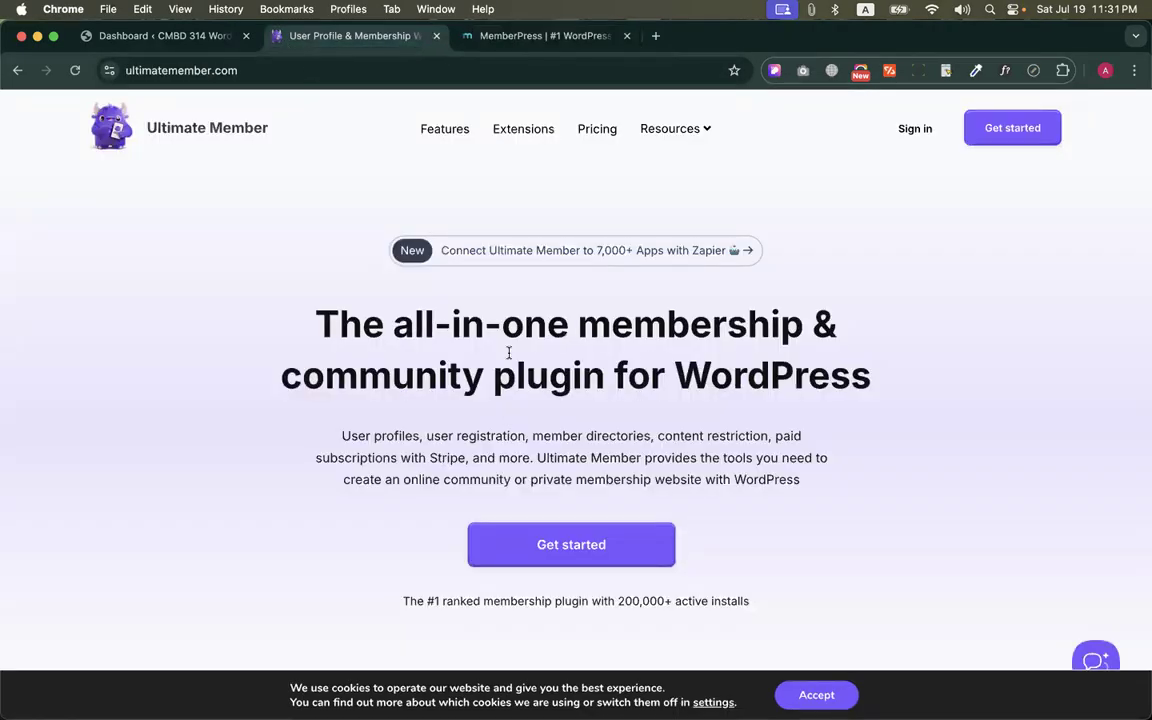
pyautogui.click(595, 133)
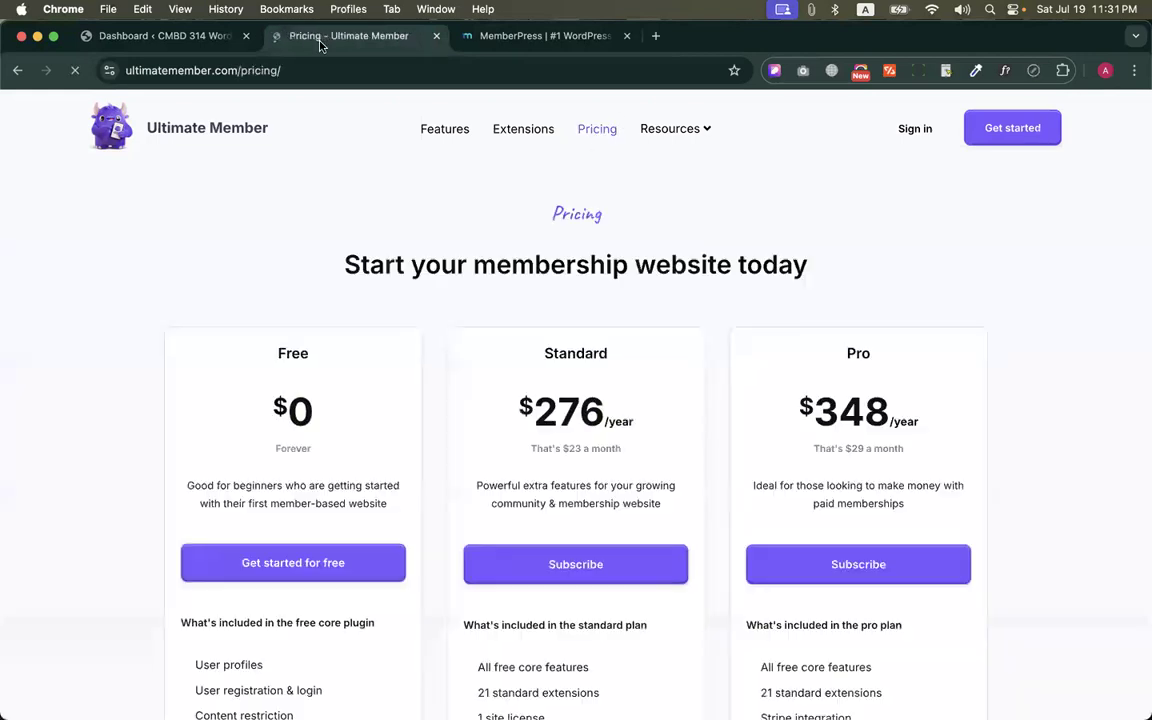
pyautogui.scroll(-3, 141, 159)
pyautogui.moveTo(512, 168); pyautogui.dragTo(635, 610)
pyautogui.click(643, 234)
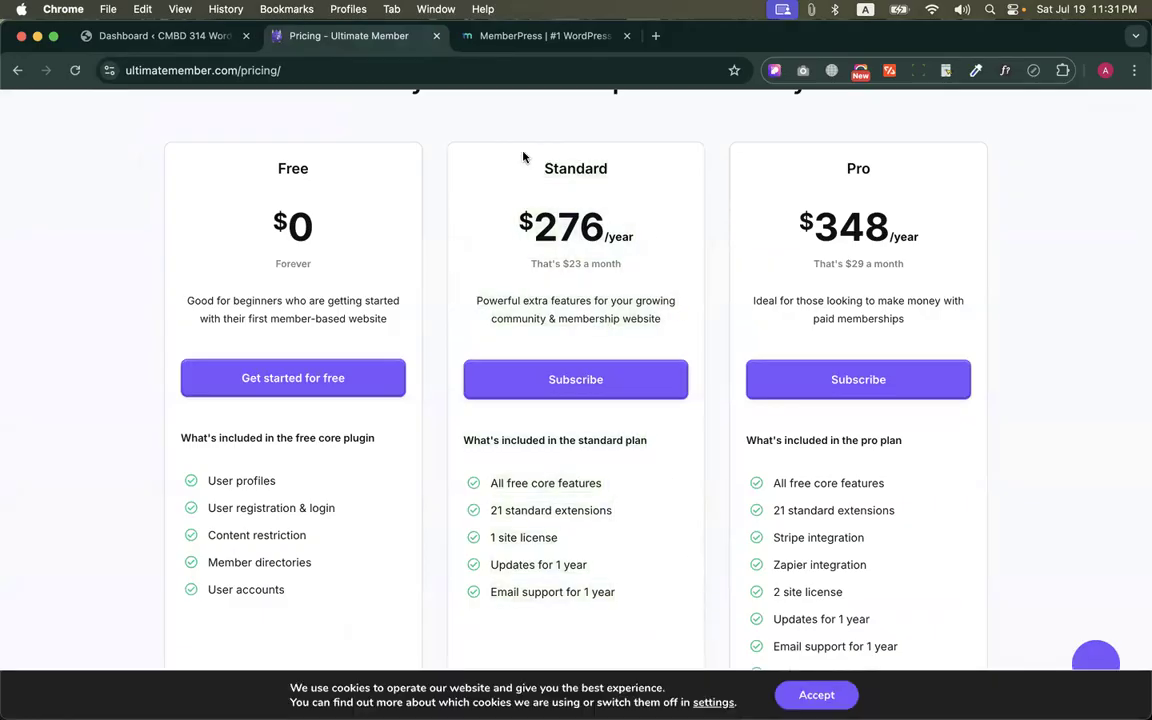
pyautogui.scroll(-1, 493, 446)
pyautogui.moveTo(620, 555); pyautogui.dragTo(445, 434)
pyautogui.moveTo(280, 537); pyautogui.dragTo(163, 390)
pyautogui.click(311, 361)
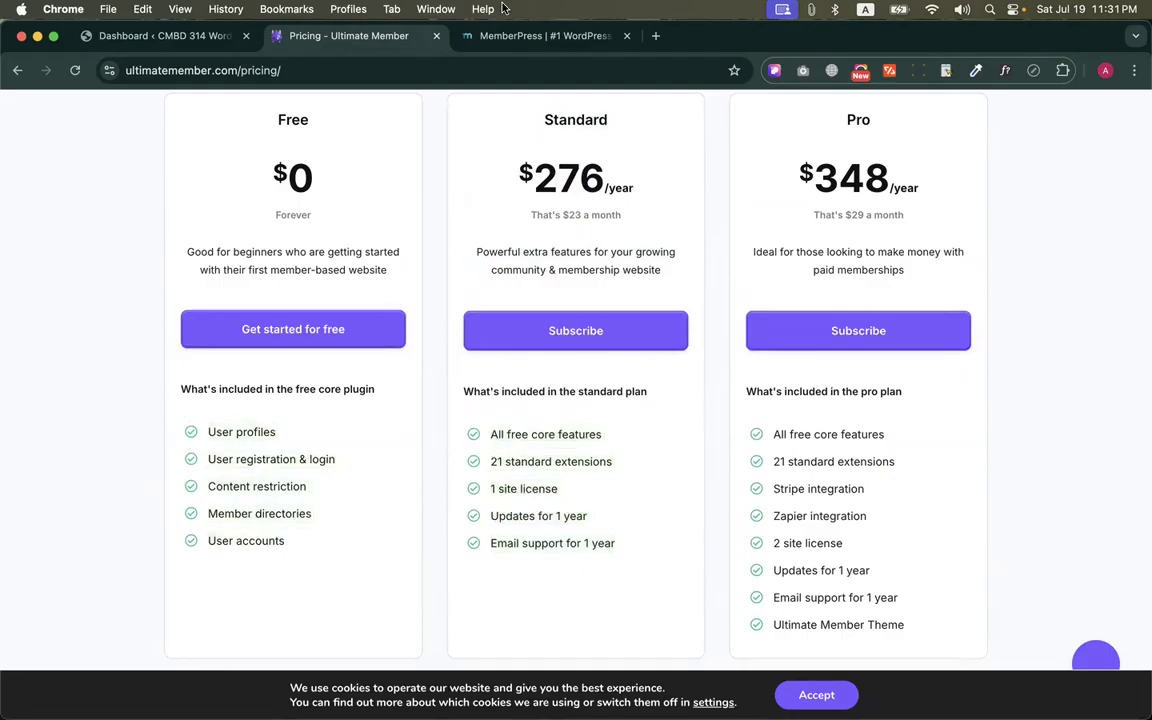
# Return to the MemberPress site, dismiss its promotional popup and look over the home page
pyautogui.click(462, 37)
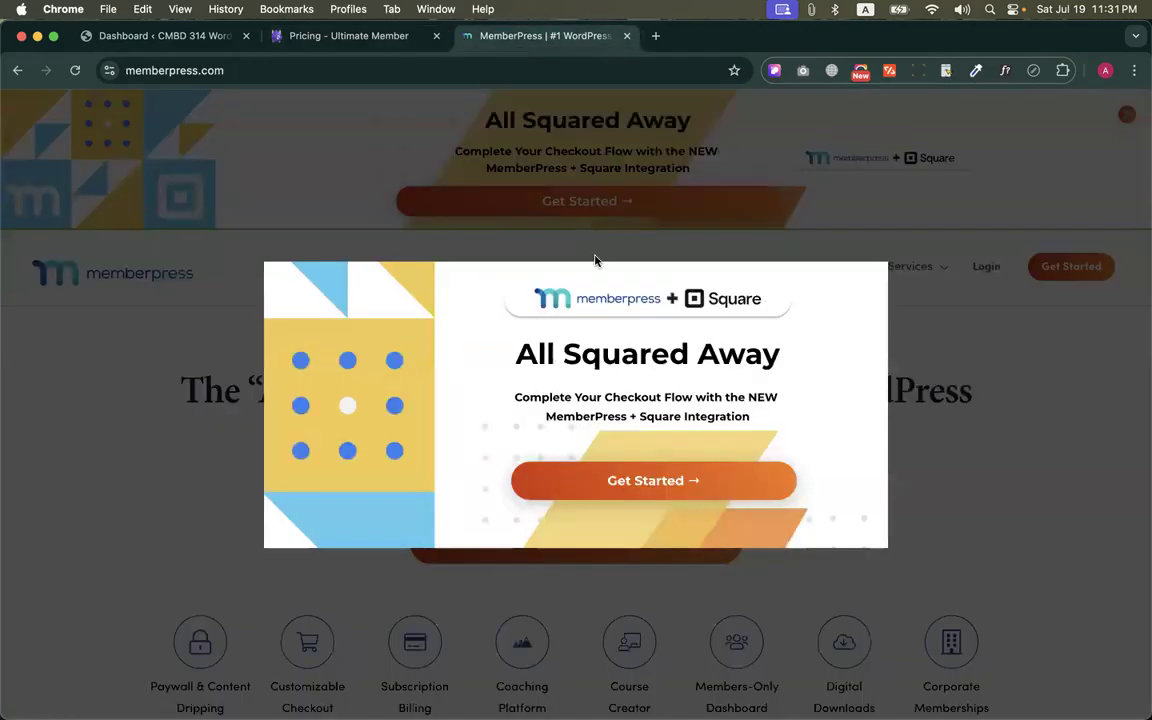
pyautogui.click(895, 256)
pyautogui.scroll(-5, 545, 442)
pyautogui.scroll(5, 548, 442)
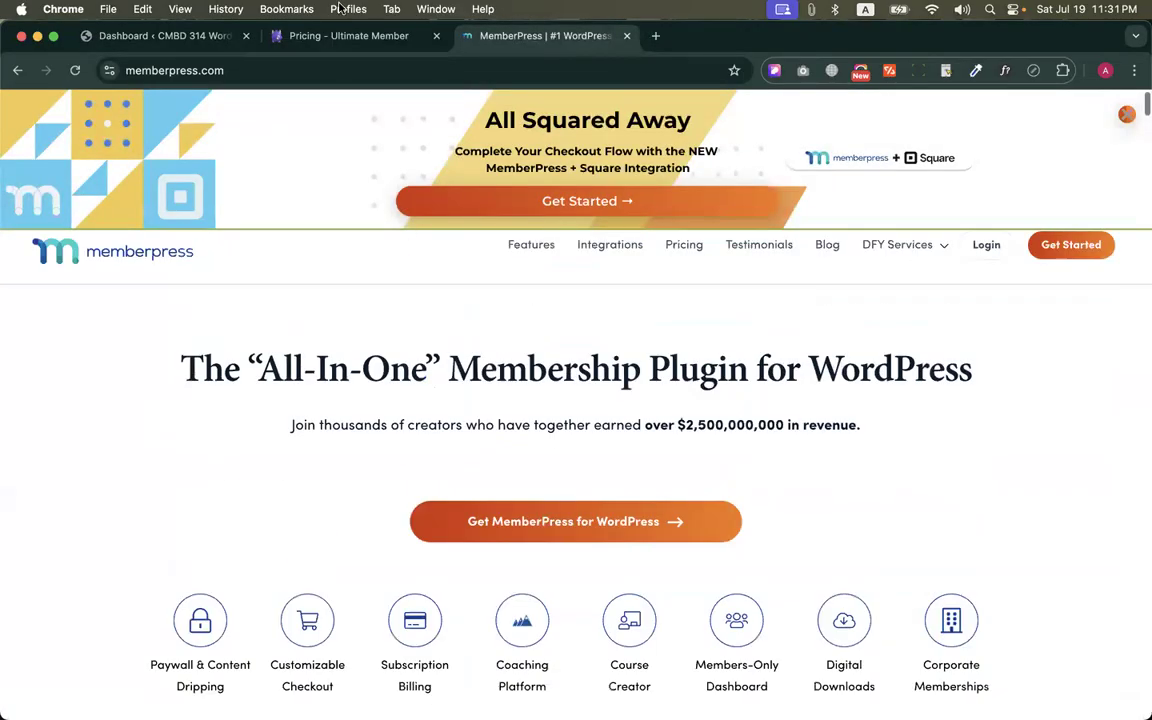
# Search the web for "RCP plugin wp" in a new browser tab and open the Restrict Content Pro site
pyautogui.click(655, 36)
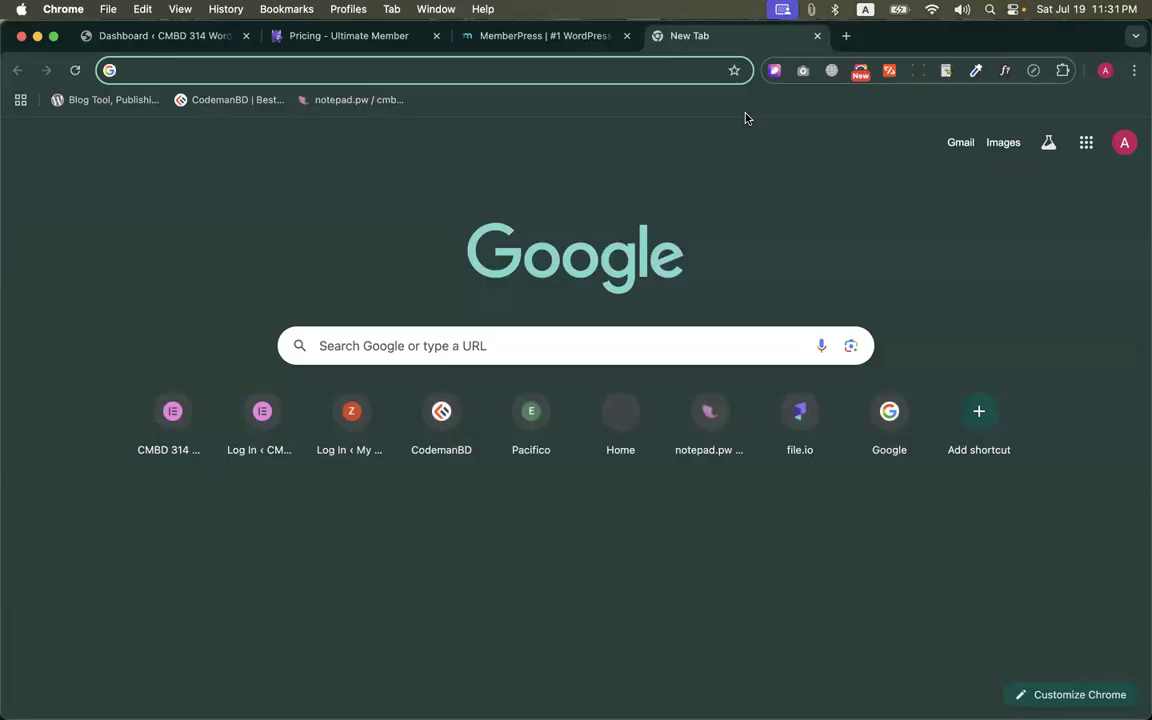
pyautogui.write('RCp')
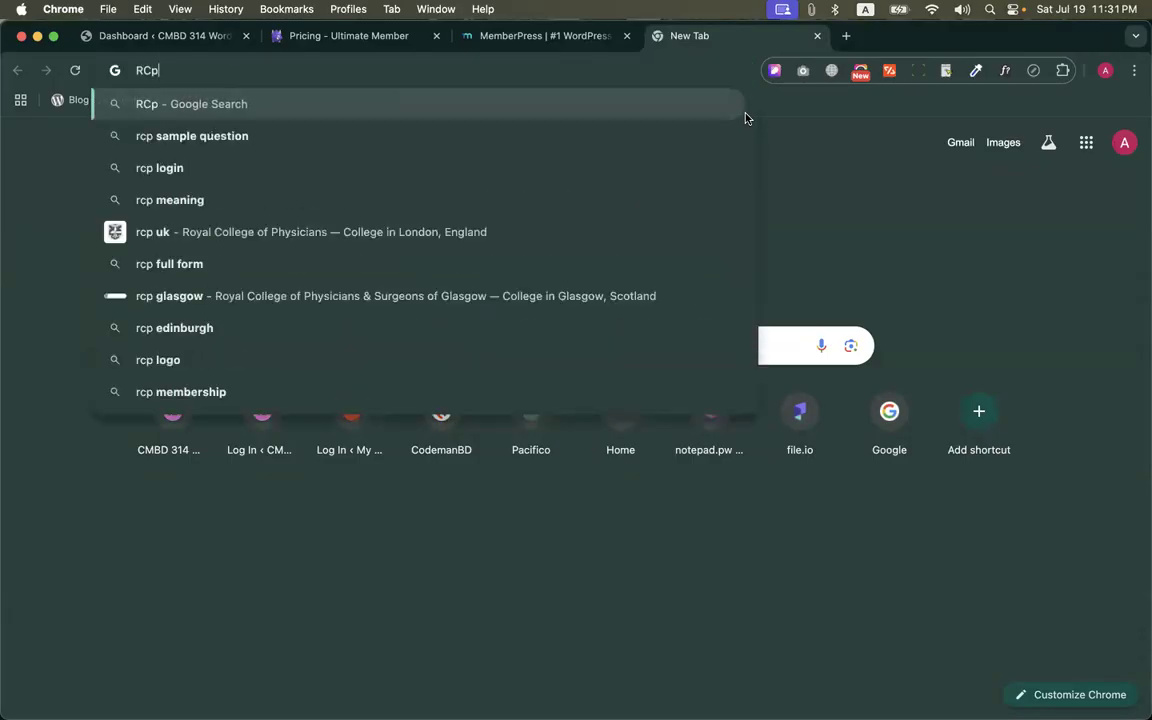
pyautogui.press('BackSpace')
pyautogui.write('P ')
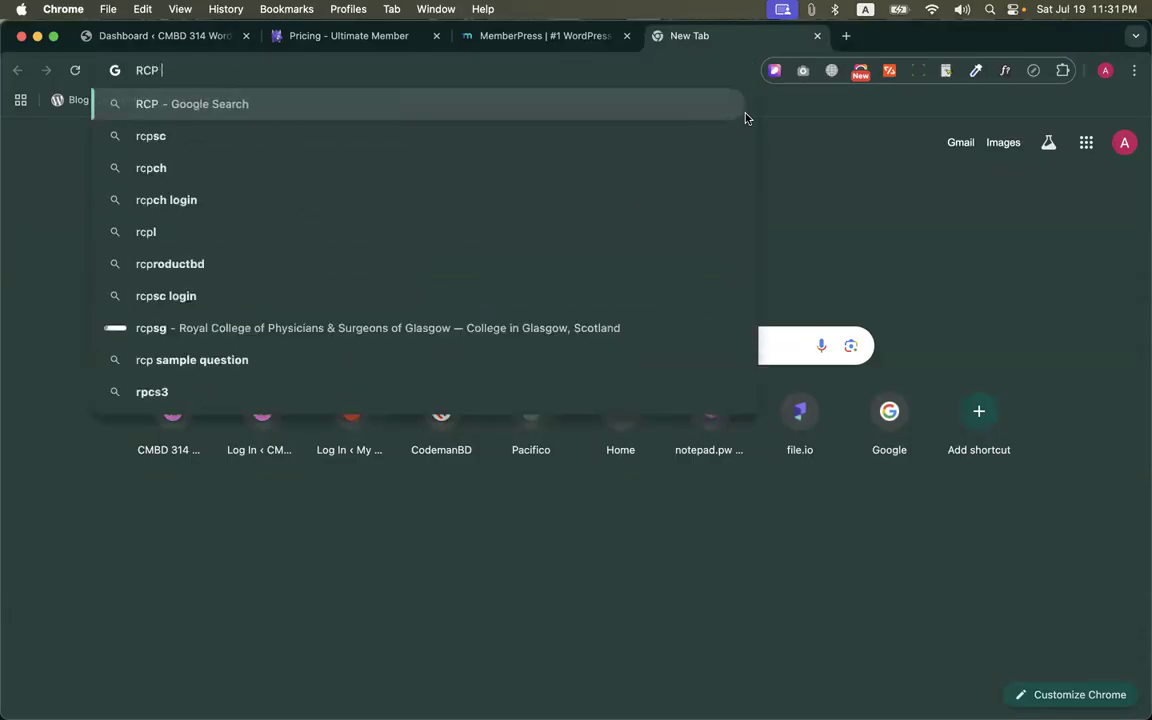
pyautogui.write('plugin w')
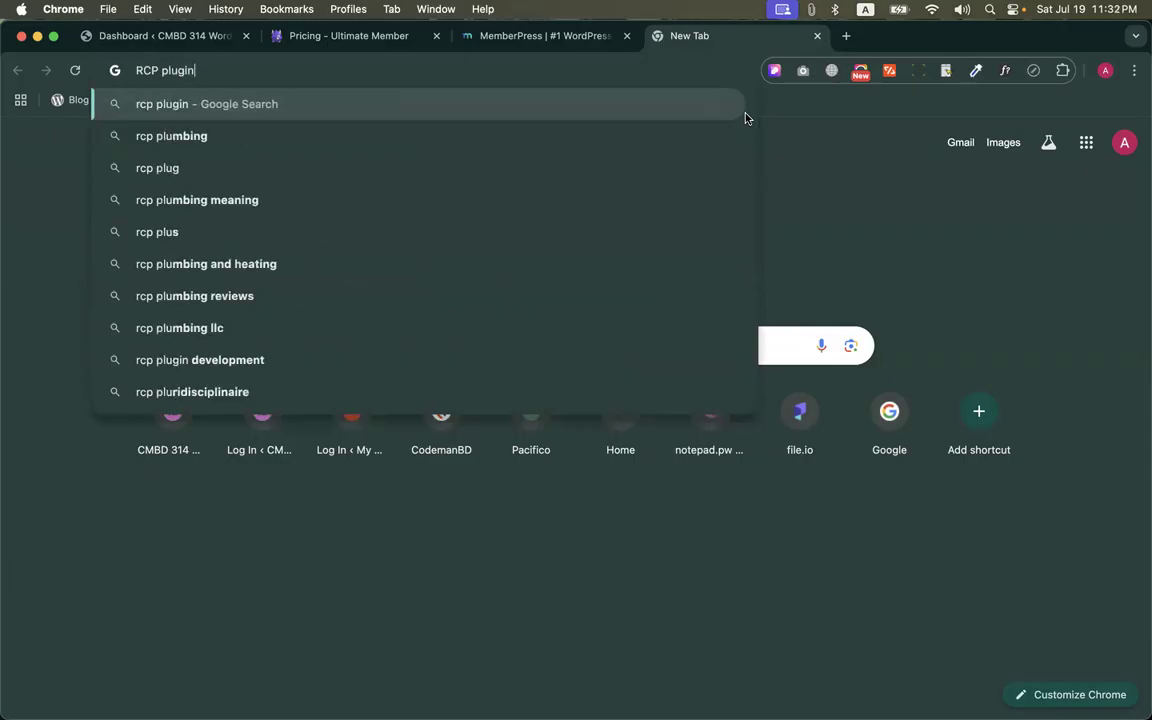
pyautogui.write('p')
pyautogui.press('Return')
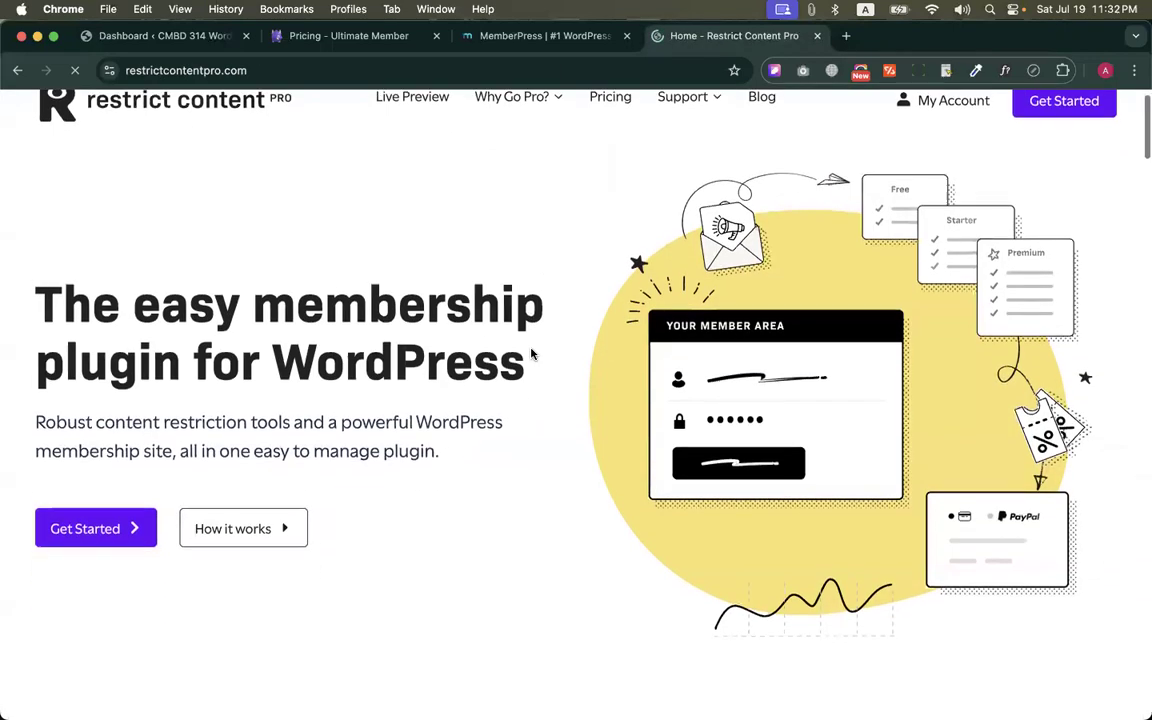
# Look over the Restrict Content Pro home page and review the 1 Site plan's features on its pricing page
pyautogui.scroll(-10, 531, 346)
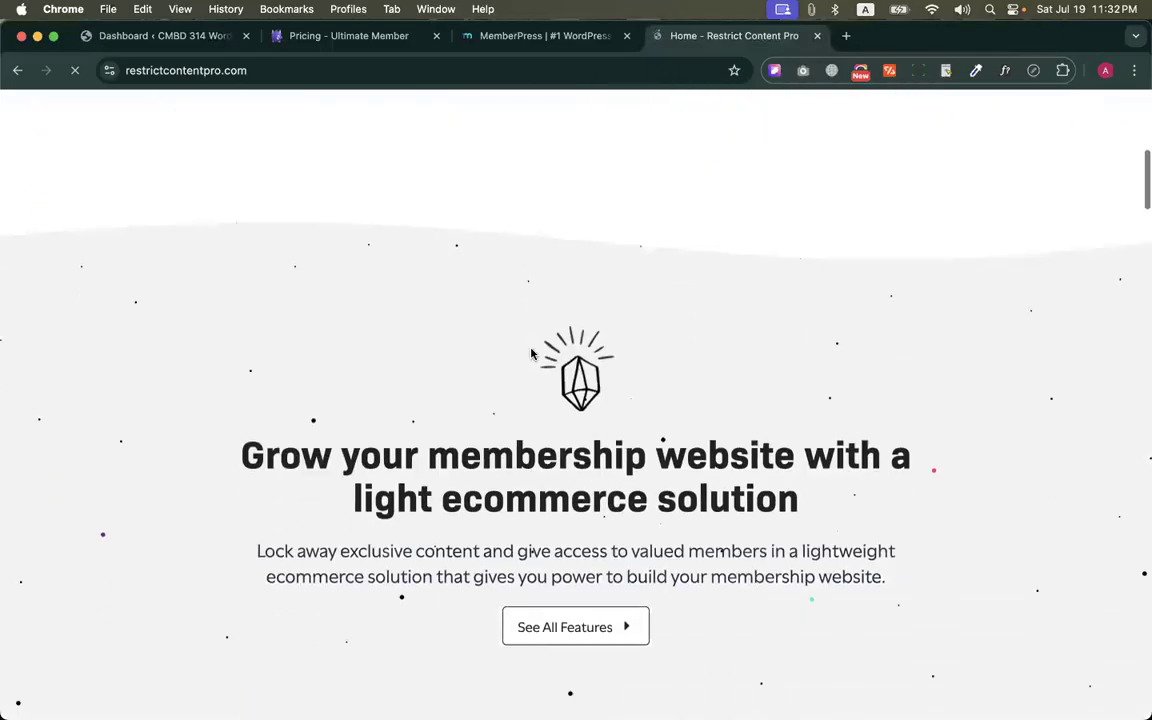
pyautogui.scroll(5, 531, 347)
pyautogui.scroll(10, 531, 347)
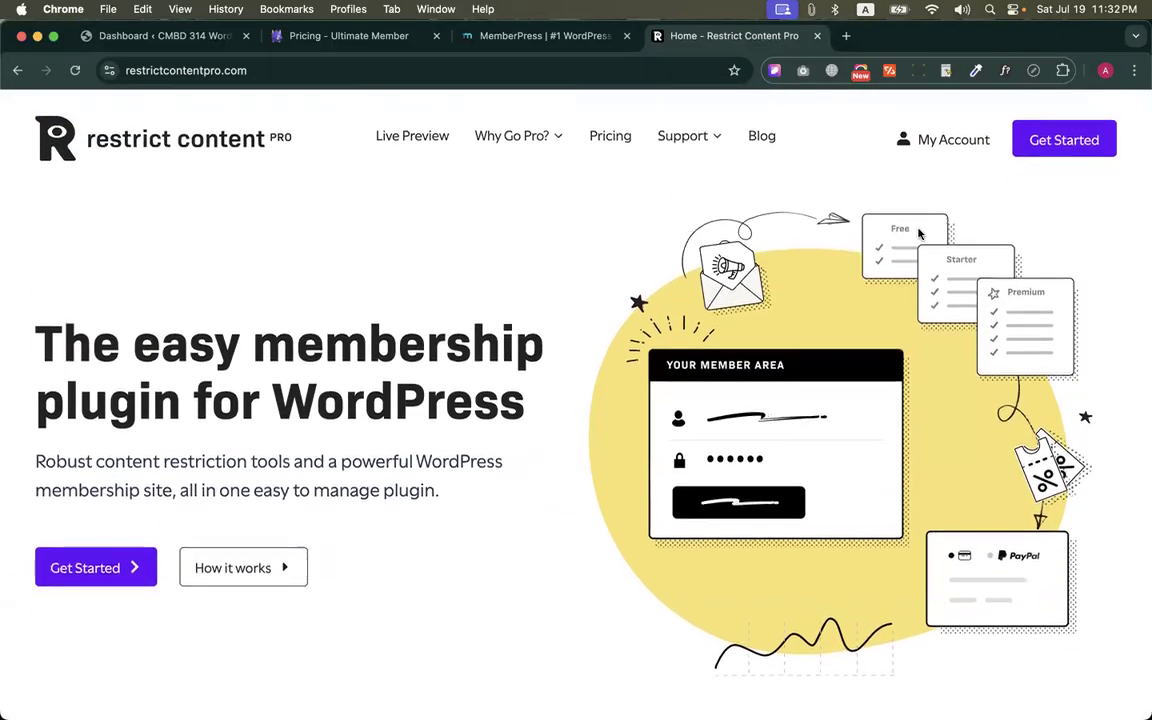
pyautogui.click(610, 135)
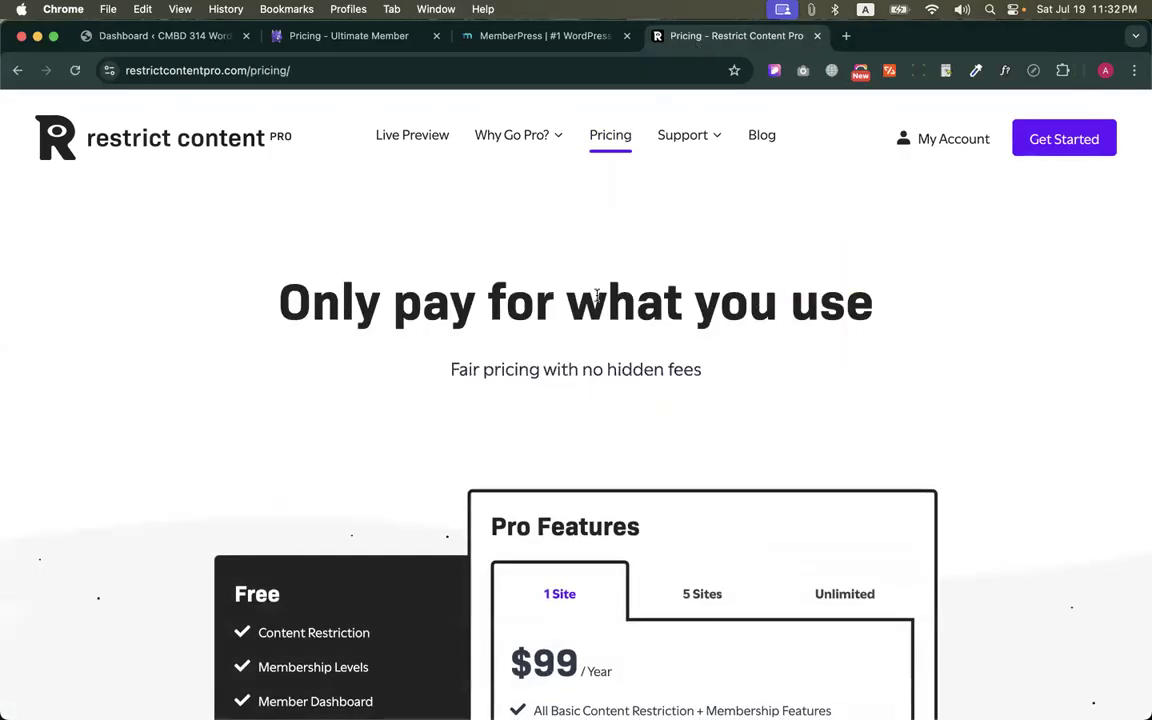
pyautogui.scroll(-6, 597, 296)
pyautogui.scroll(2, 595, 364)
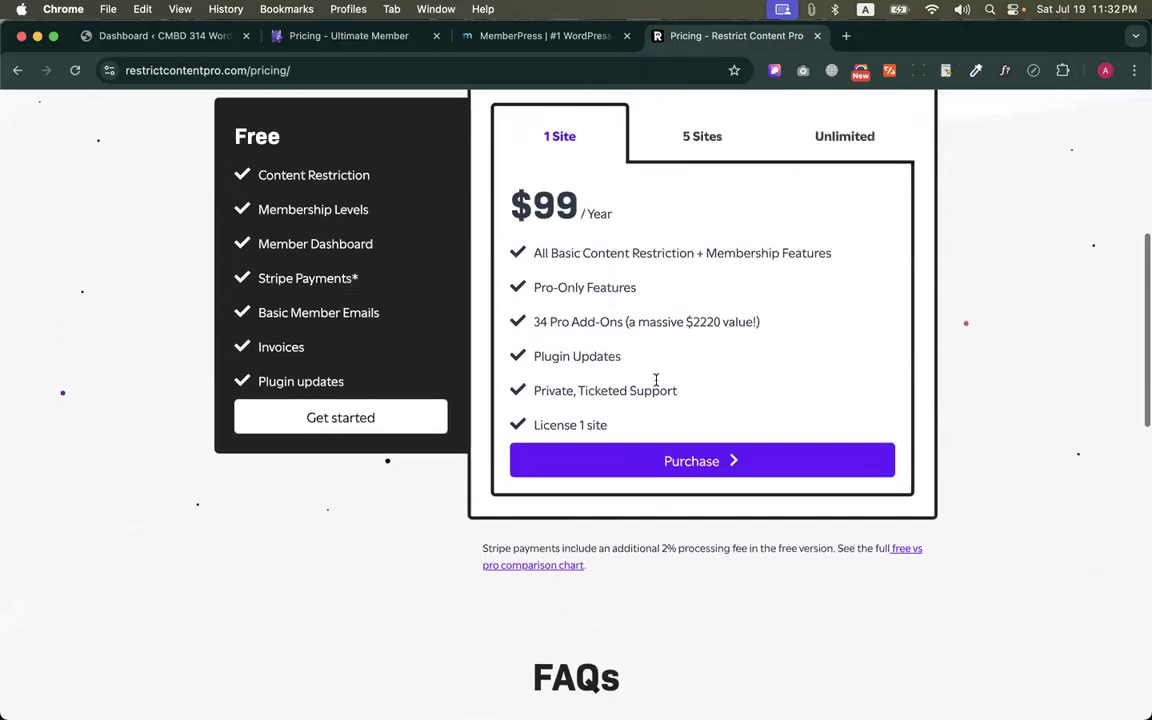
pyautogui.moveTo(617, 411); pyautogui.dragTo(522, 180)
pyautogui.click(765, 241)
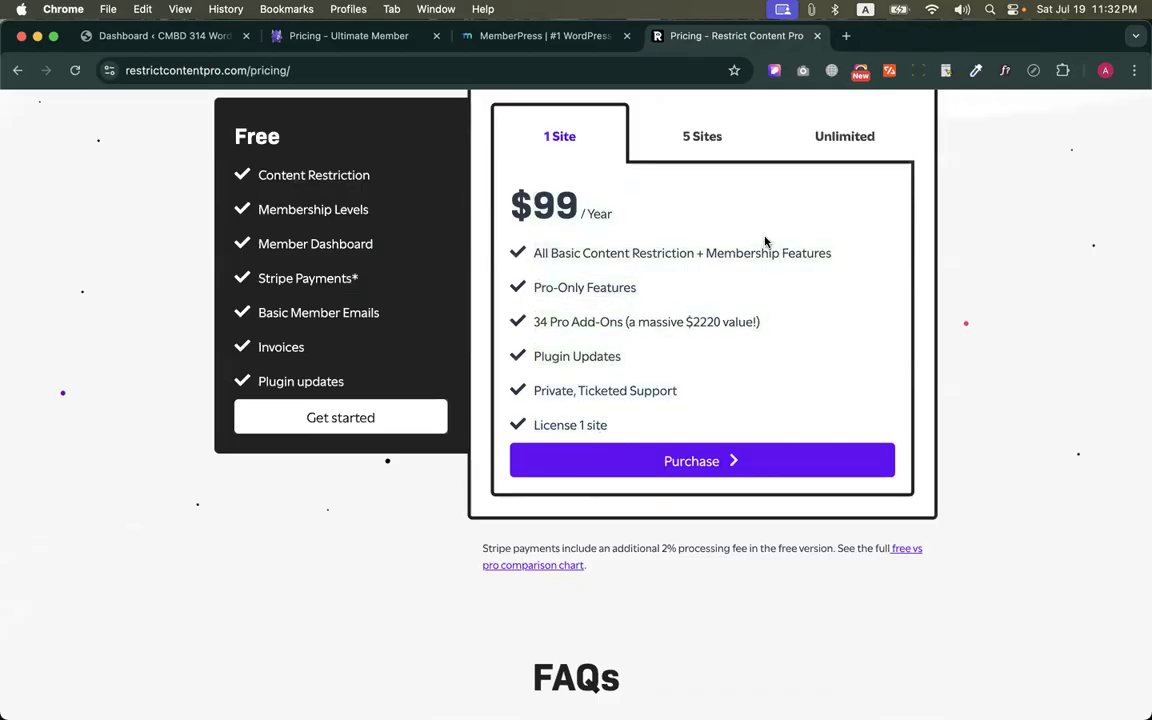
pyautogui.scroll(8, 765, 241)
# Close the Restrict Content Pro, Ultimate Member and MemberPress browser tabs, keeping only the WordPress dashboard open
pyautogui.press('super+w')
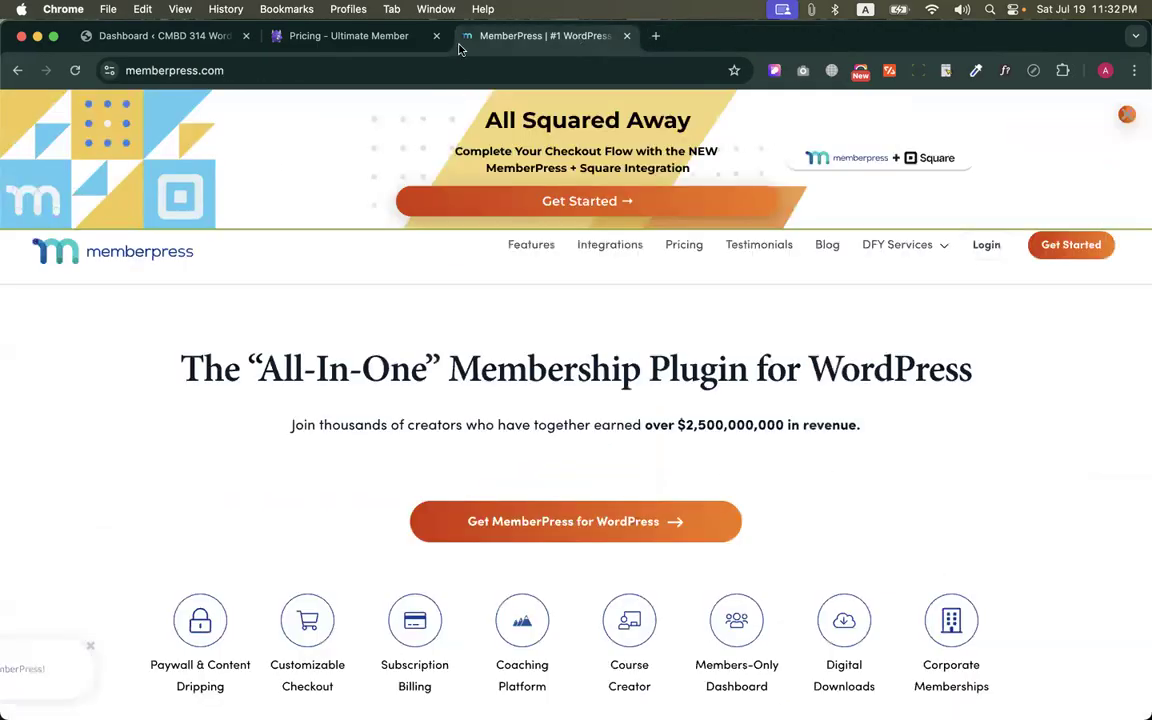
pyautogui.click(373, 36)
pyautogui.scroll(3, 540, 309)
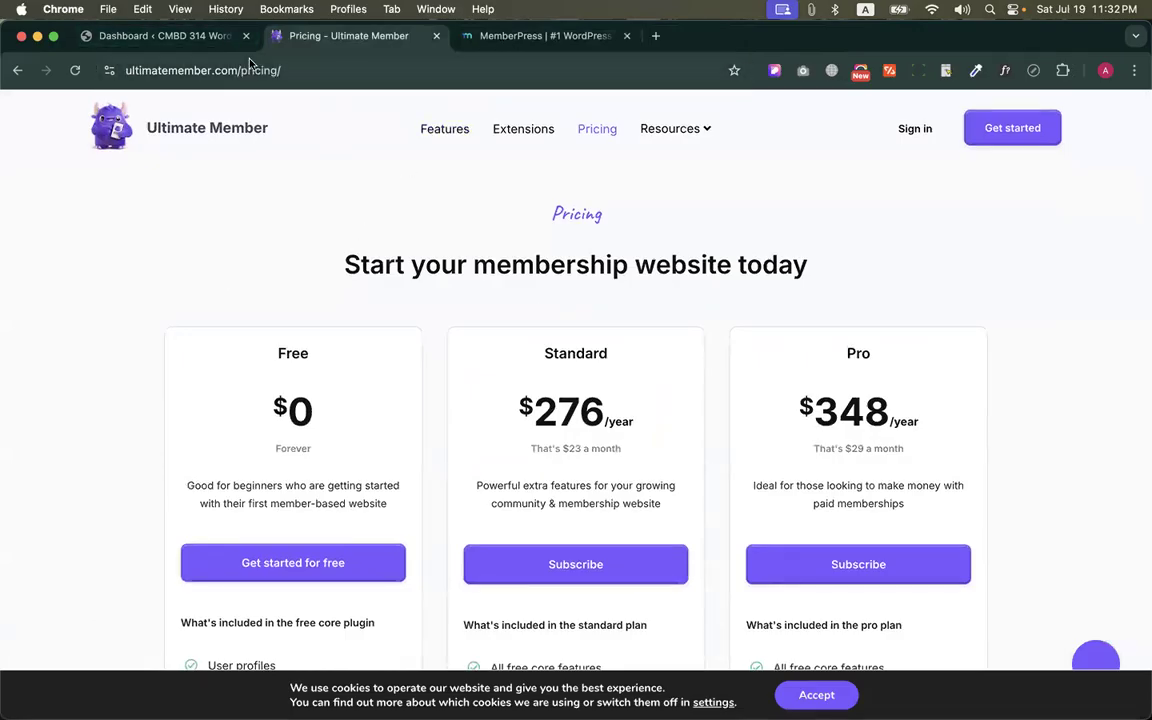
pyautogui.click(165, 36)
pyautogui.rightClick(165, 36)
pyautogui.click(88, 489)
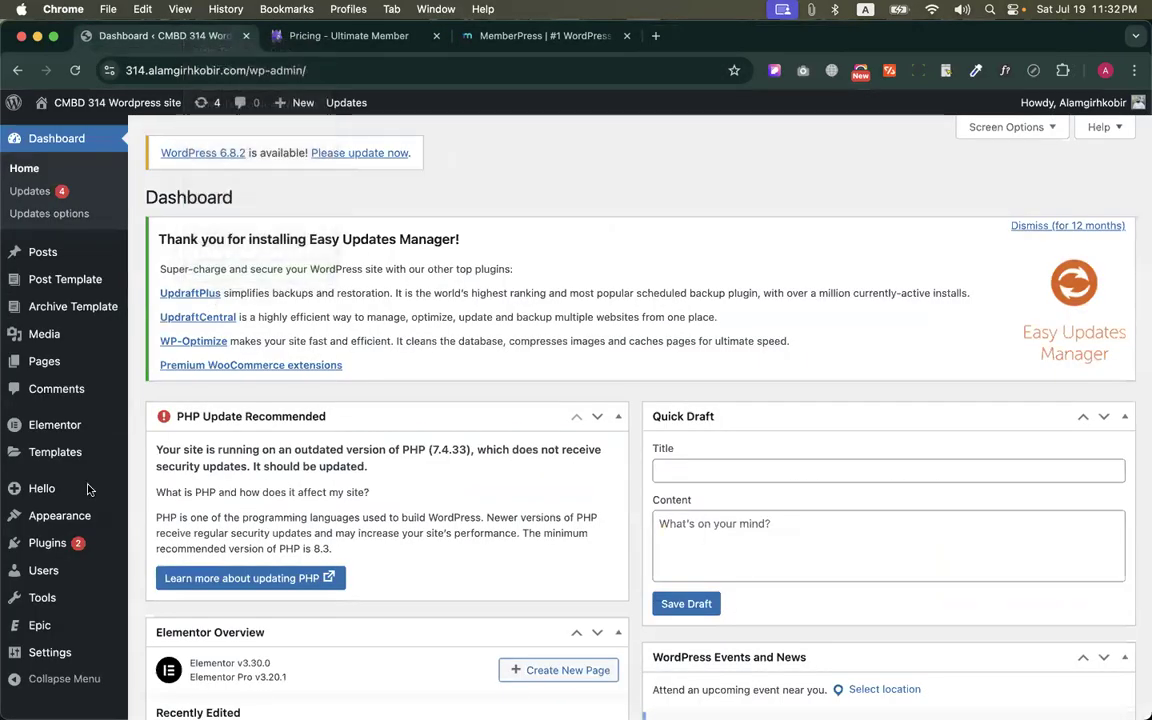
# Search for "ultimate member" on the site's Add Plugins page
pyautogui.scroll(-1, 84, 510)
pyautogui.click(40, 545)
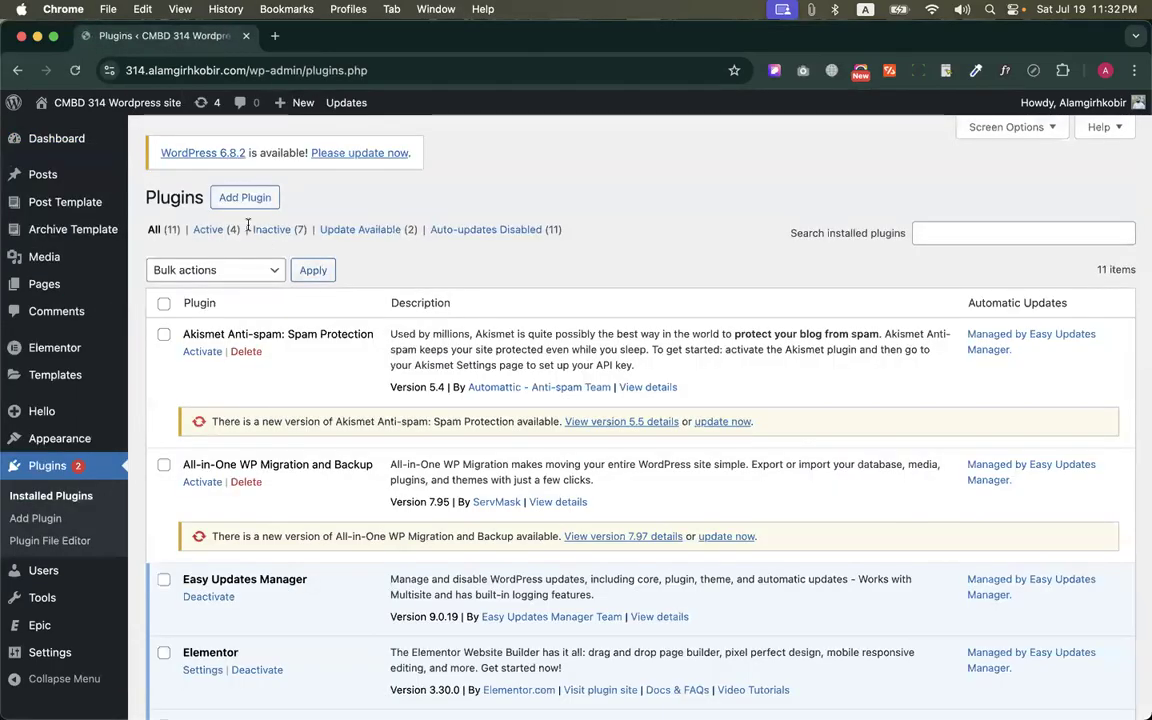
pyautogui.click(240, 197)
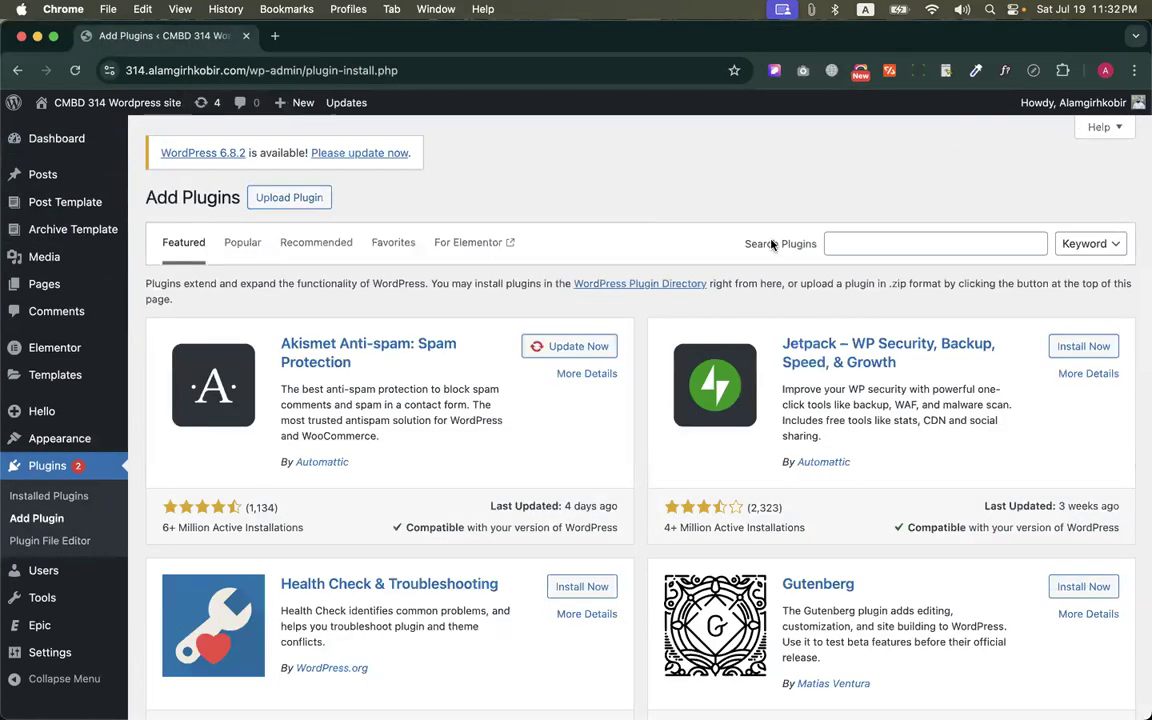
pyautogui.click(891, 245)
pyautogui.write('ultimate member')
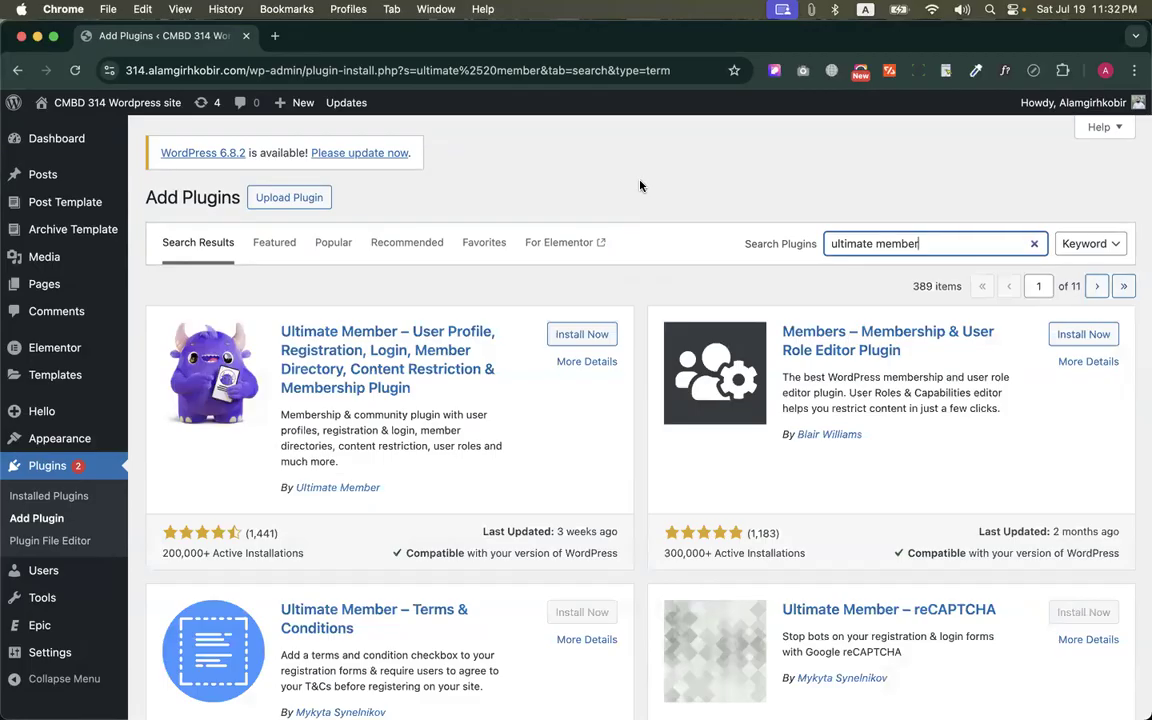
# Install and activate the Ultimate Member – User Profile, Registration, Login, Member Directory, Content Restriction & Membership Plugin
pyautogui.moveTo(267, 323); pyautogui.dragTo(355, 414)
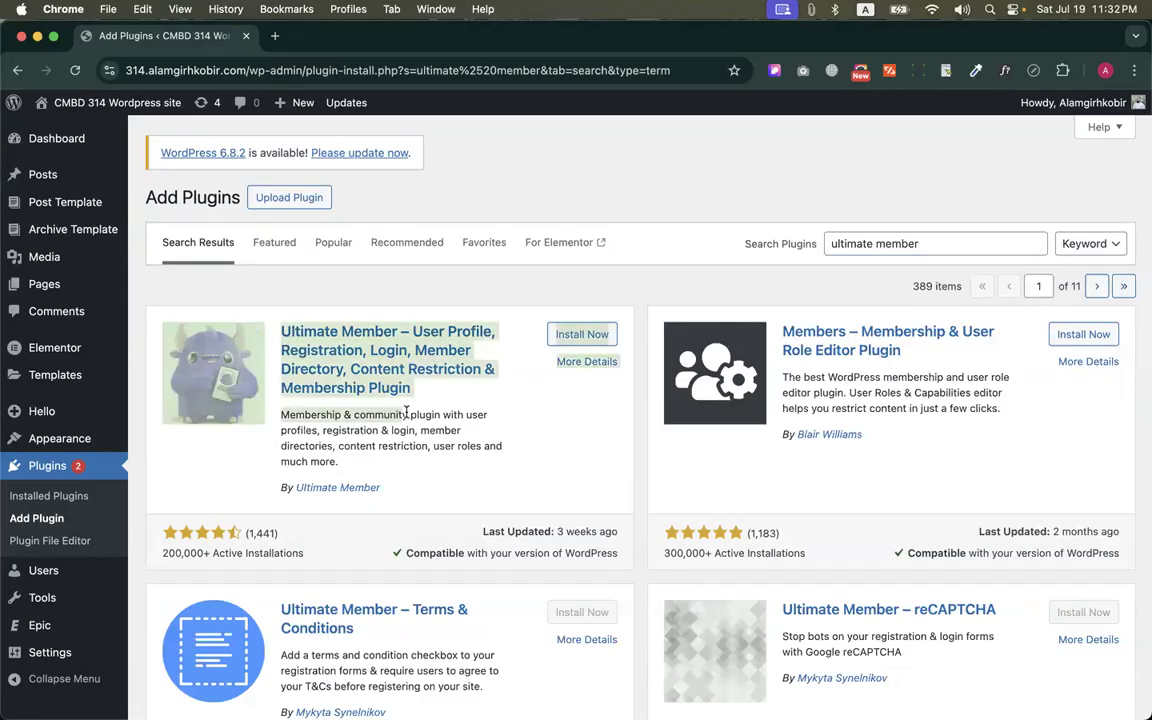
pyautogui.click(432, 362)
pyautogui.moveTo(413, 390); pyautogui.dragTo(270, 327)
pyautogui.click(411, 289)
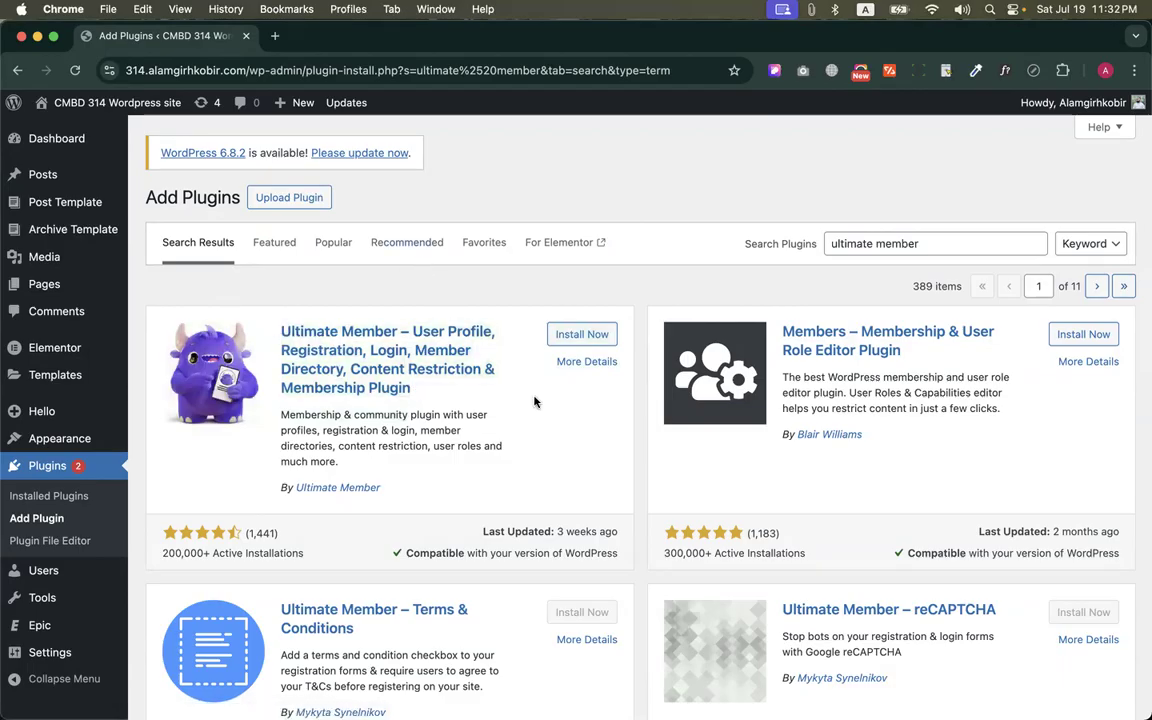
pyautogui.click(584, 334)
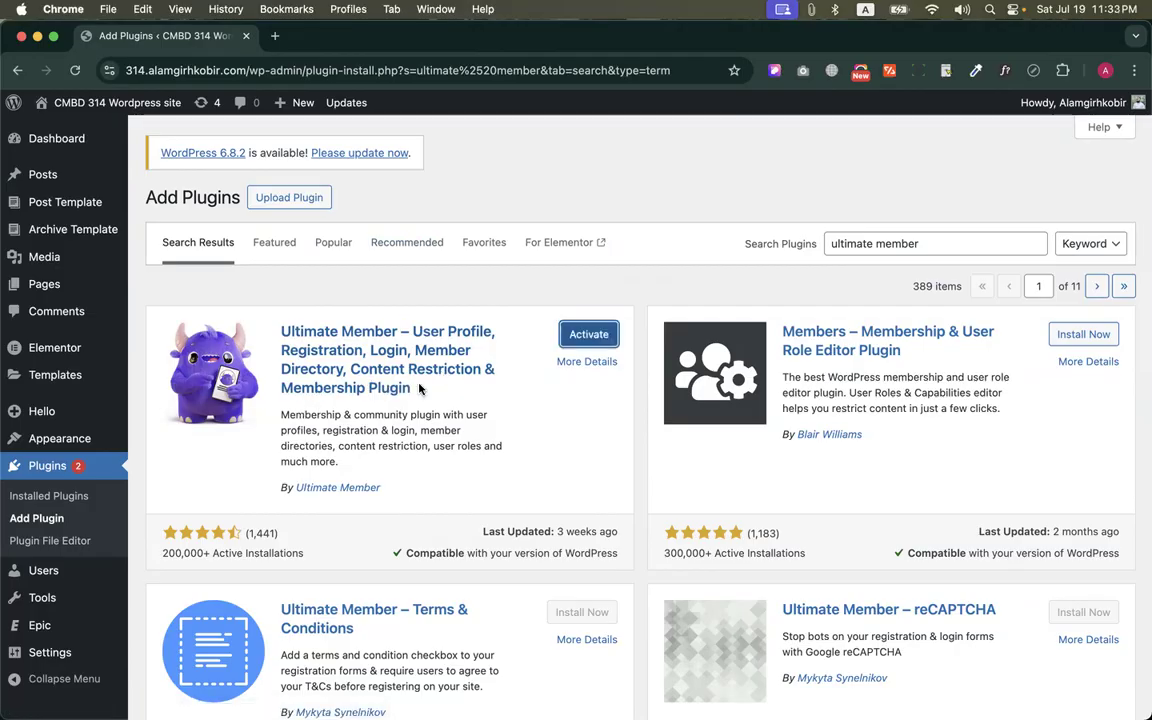
pyautogui.click(585, 333)
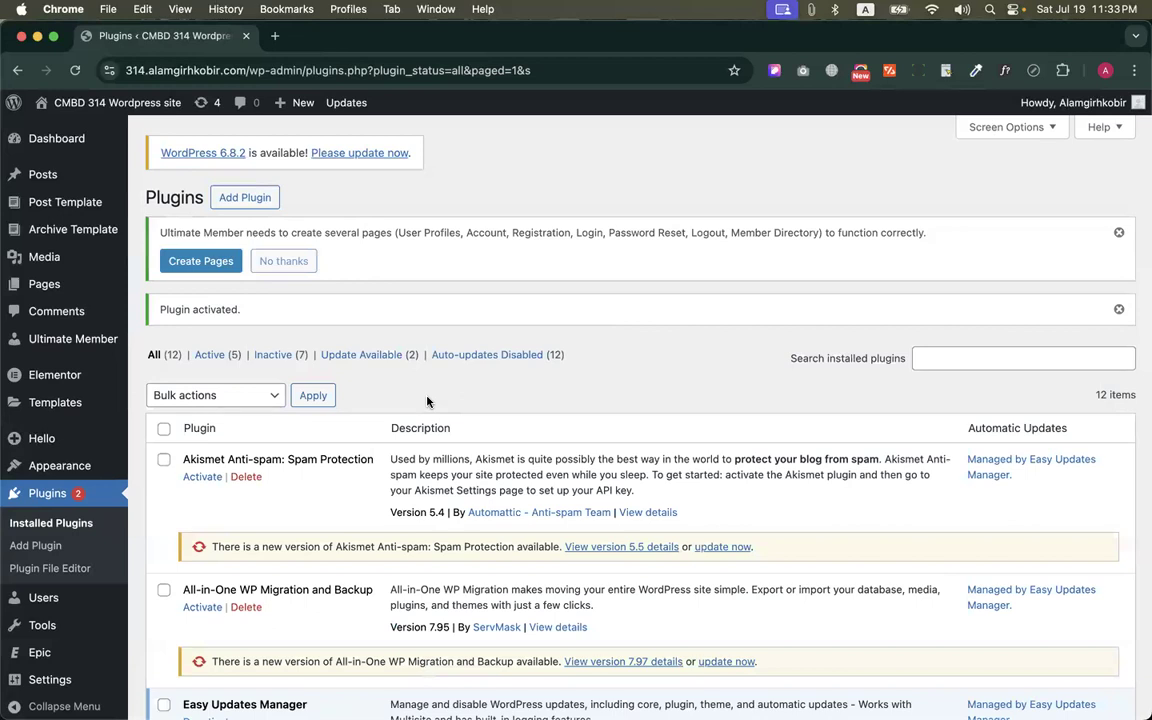
# Look over the site's existing pages list in a new browser tab and close that tab
pyautogui.rightClick(28, 290)
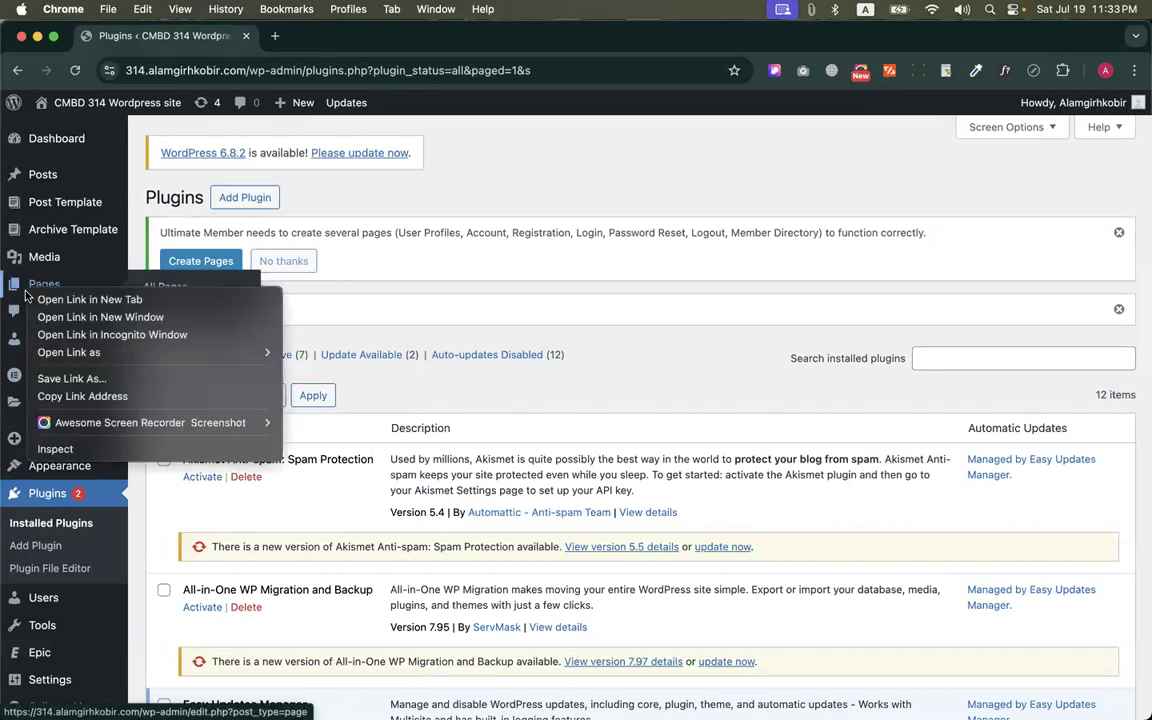
pyautogui.click(89, 299)
pyautogui.click(340, 35)
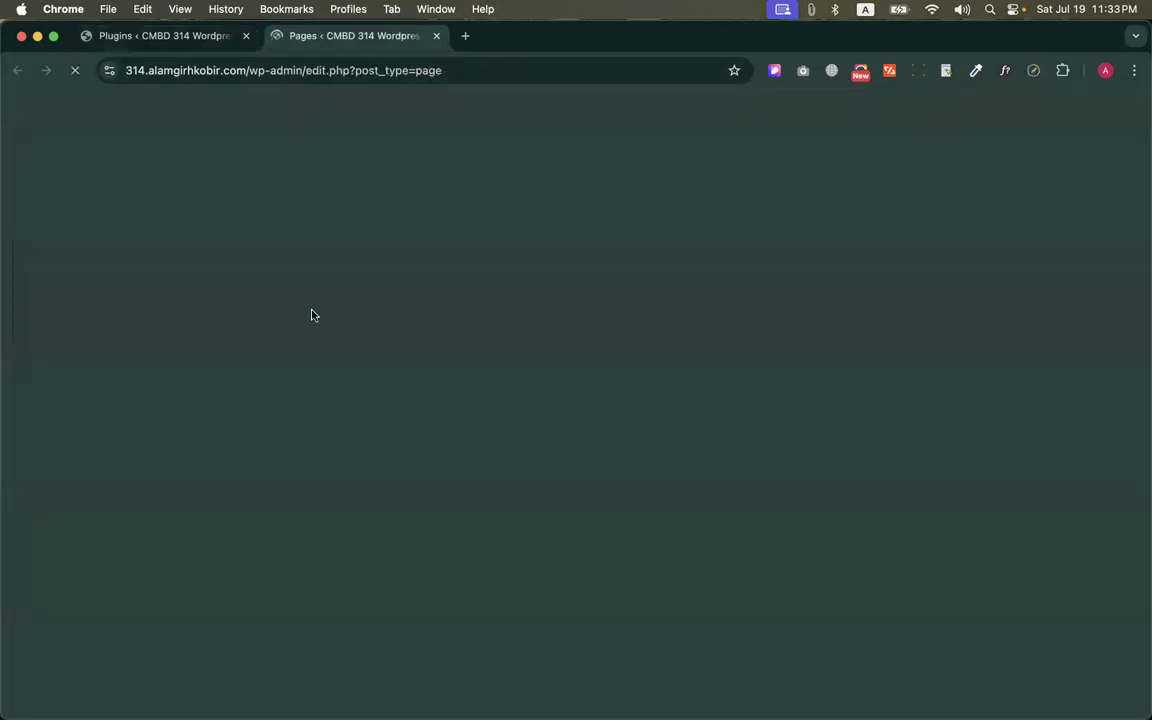
pyautogui.scroll(-3, 386, 290)
pyautogui.scroll(-2, 277, 455)
pyautogui.scroll(5, 278, 458)
pyautogui.scroll(-5, 278, 458)
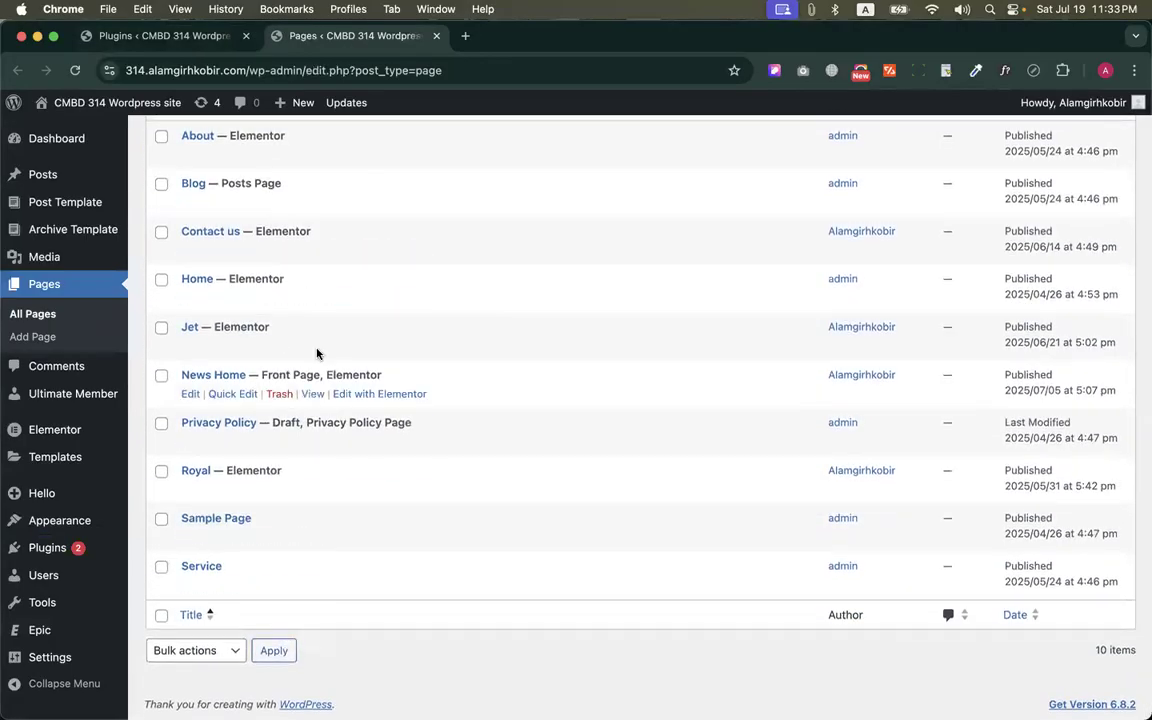
pyautogui.click(436, 36)
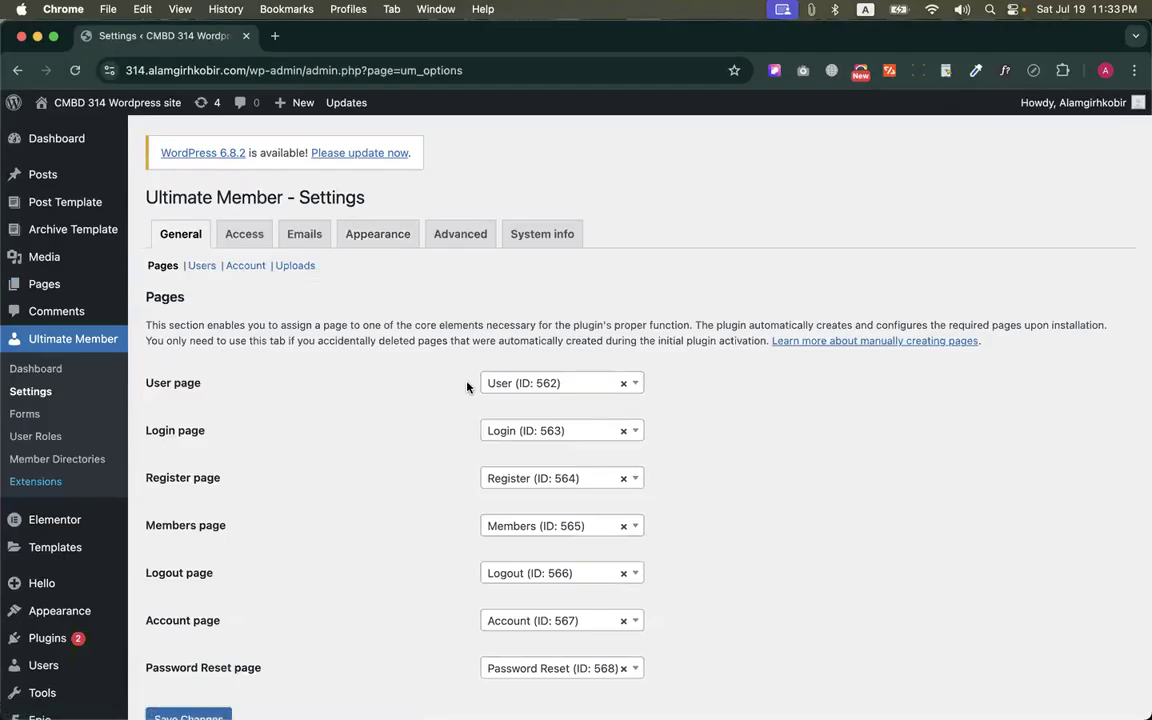
# Review the core page assignments in Ultimate Member's General settings, keep them as assigned, and save the settings
pyautogui.scroll(-1, 516, 446)
pyautogui.scroll(-2, 516, 446)
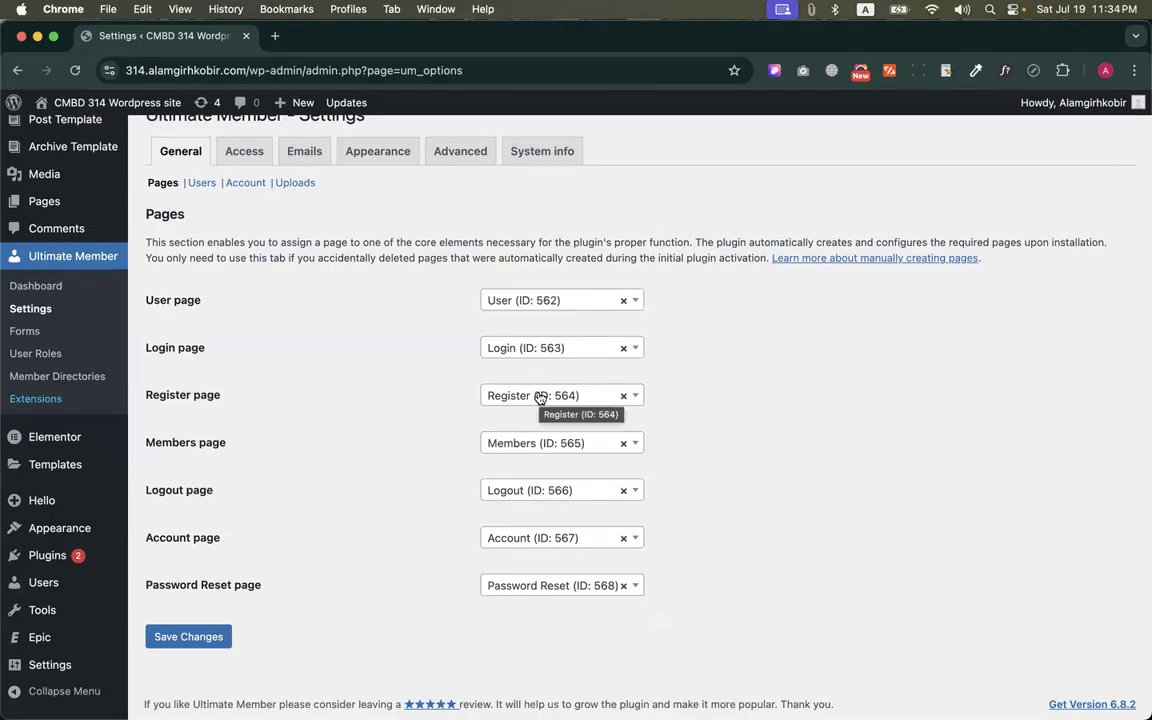
pyautogui.click(530, 344)
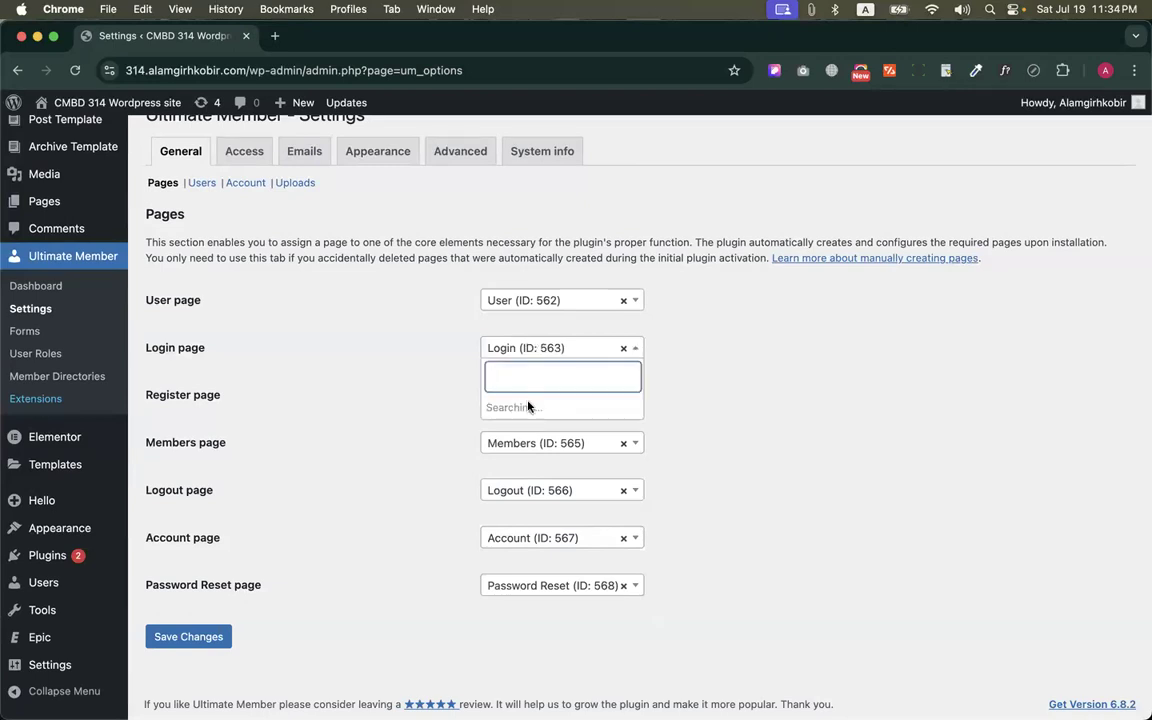
pyautogui.click(395, 362)
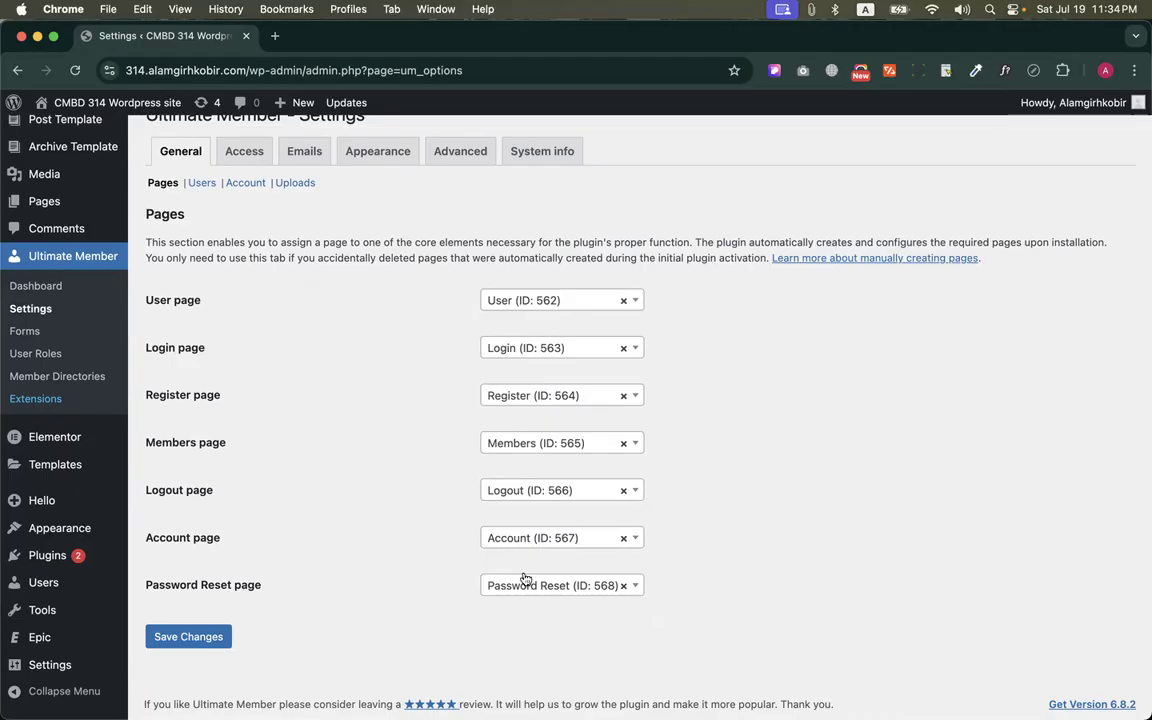
pyautogui.moveTo(134, 287); pyautogui.dragTo(266, 561)
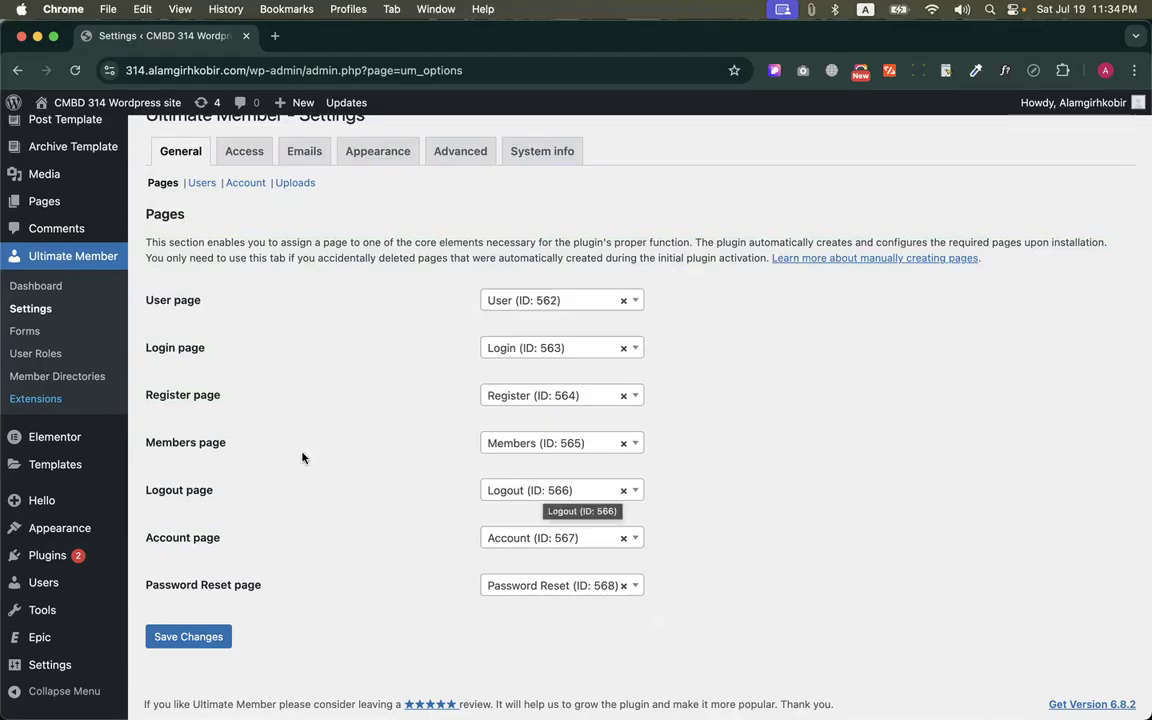
pyautogui.click(507, 398)
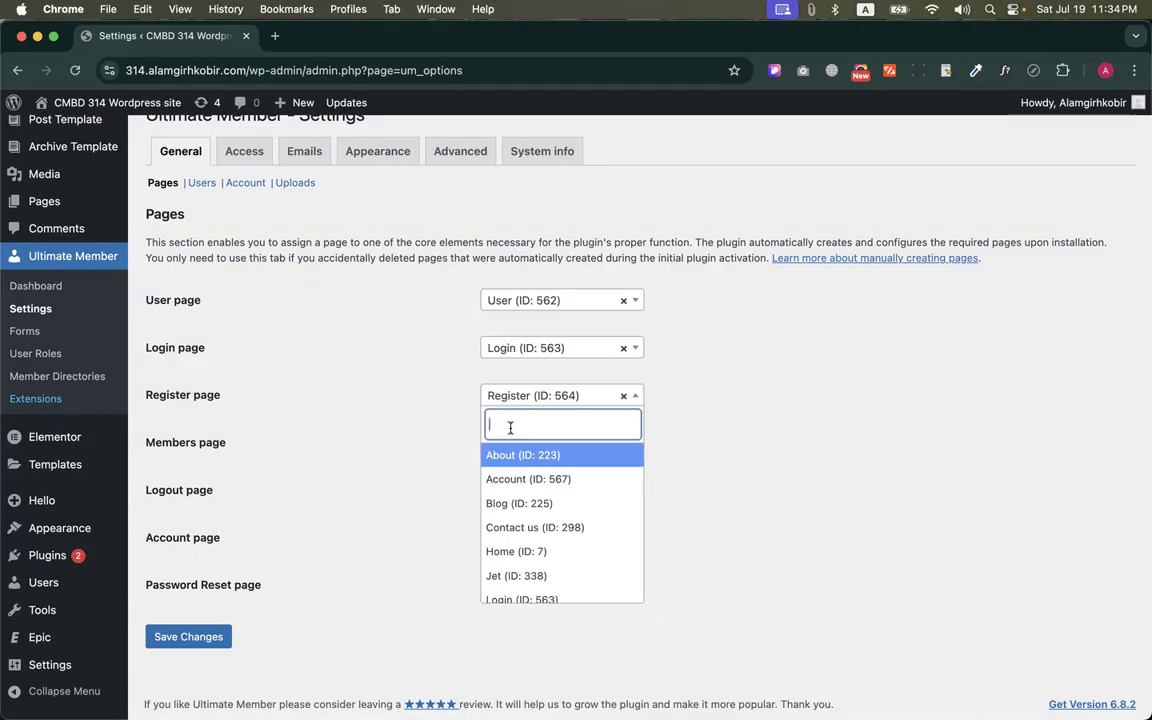
pyautogui.click(452, 428)
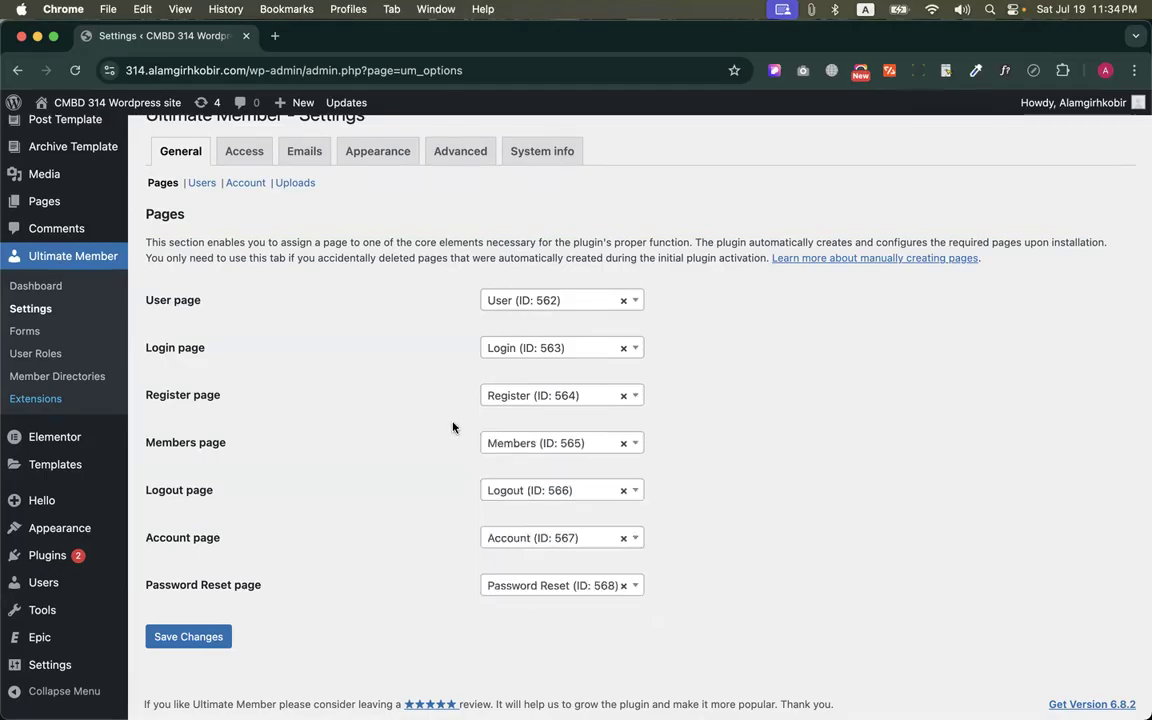
pyautogui.click(226, 634)
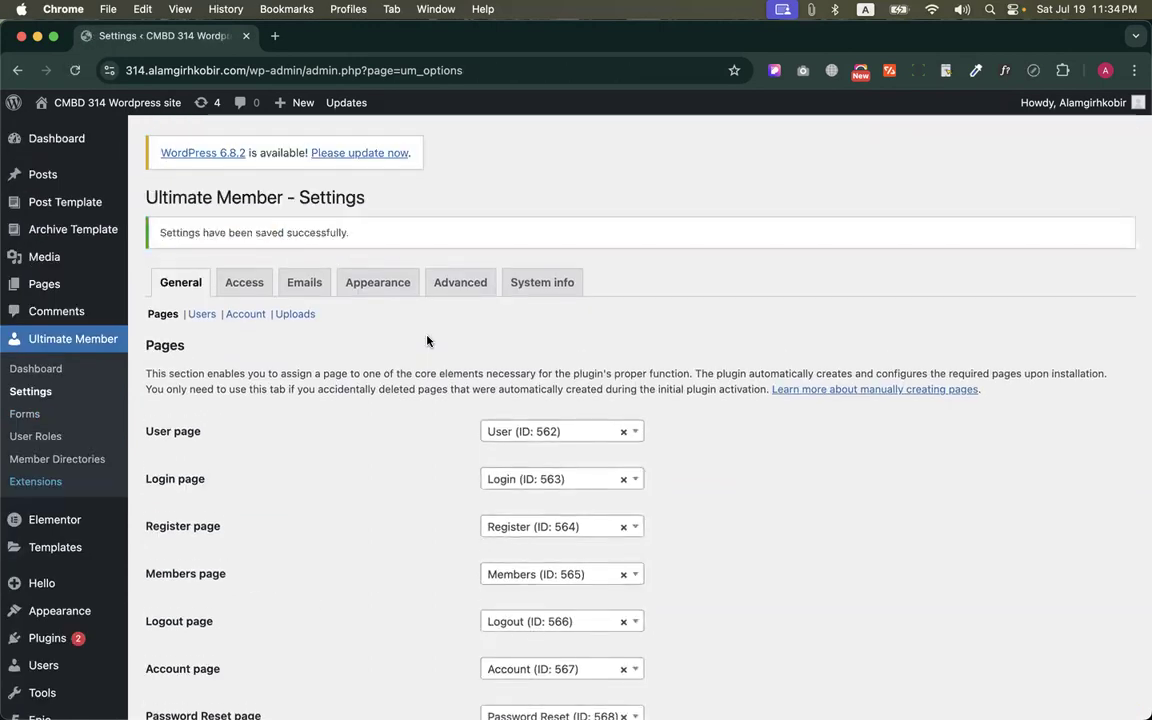
pyautogui.scroll(-3, 427, 341)
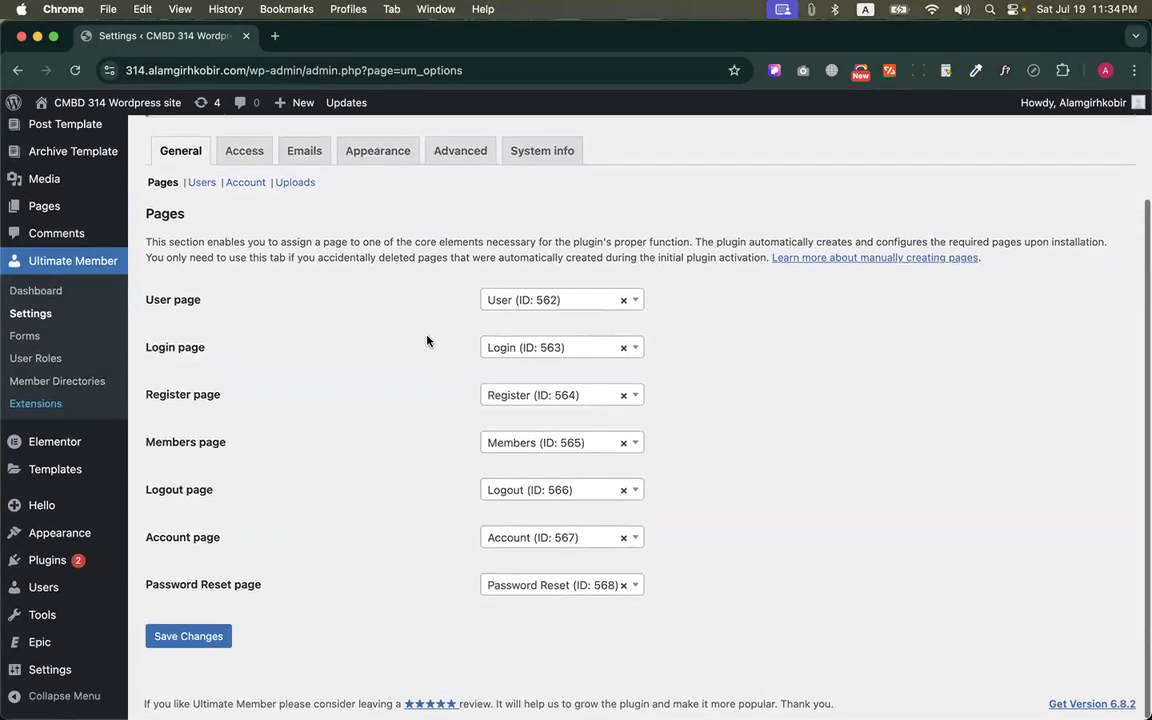
pyautogui.scroll(3, 427, 341)
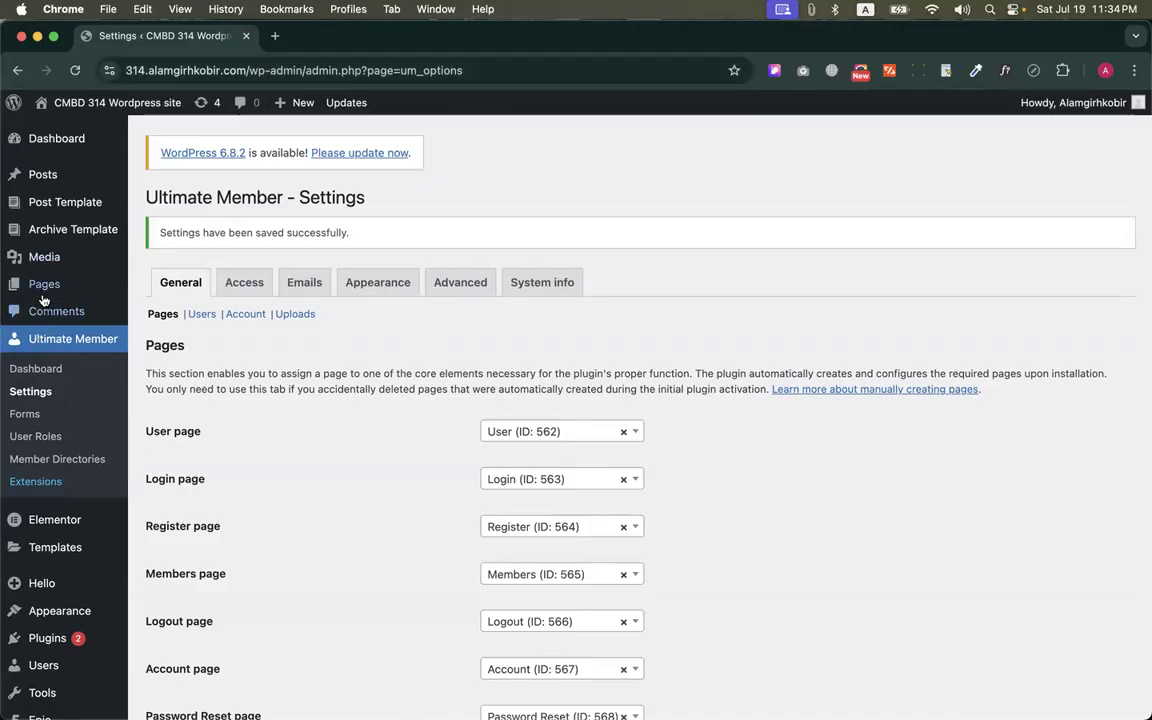
# Open the Pages list in a new browser tab and examine the Ultimate Member pages in it, from Account to User
pyautogui.rightClick(83, 292)
pyautogui.click(84, 298)
pyautogui.click(295, 37)
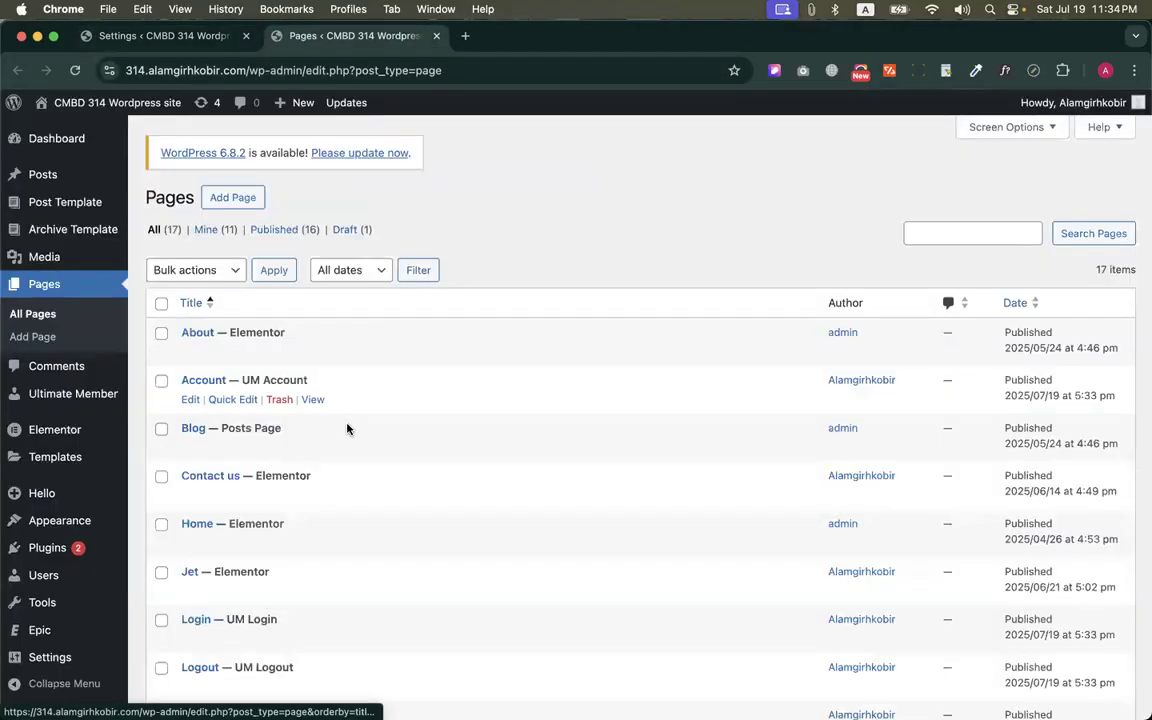
pyautogui.scroll(-1, 347, 428)
pyautogui.scroll(-2, 347, 428)
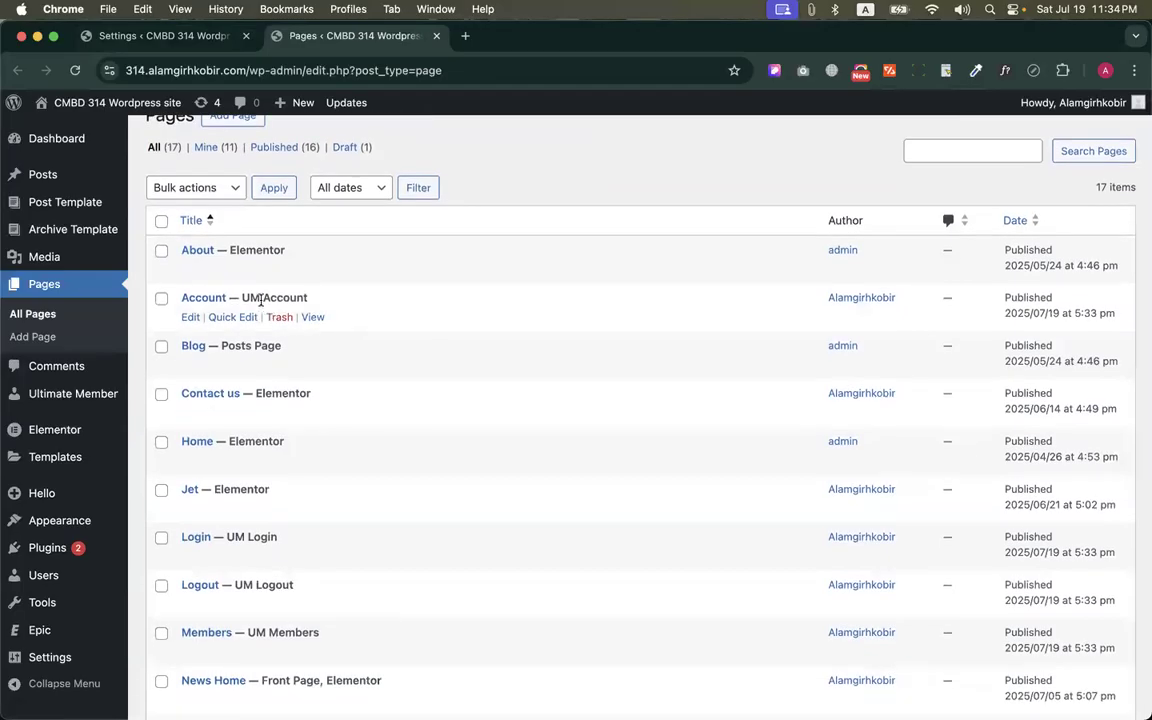
pyautogui.scroll(-5, 260, 302)
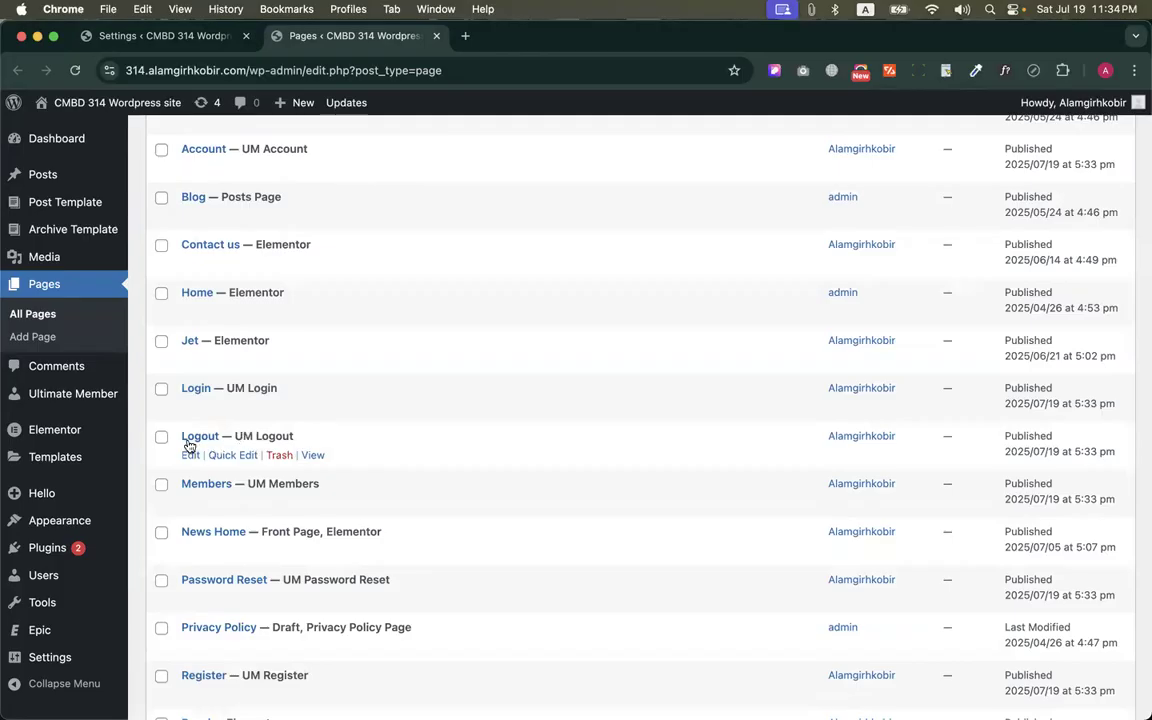
pyautogui.scroll(-1, 208, 470)
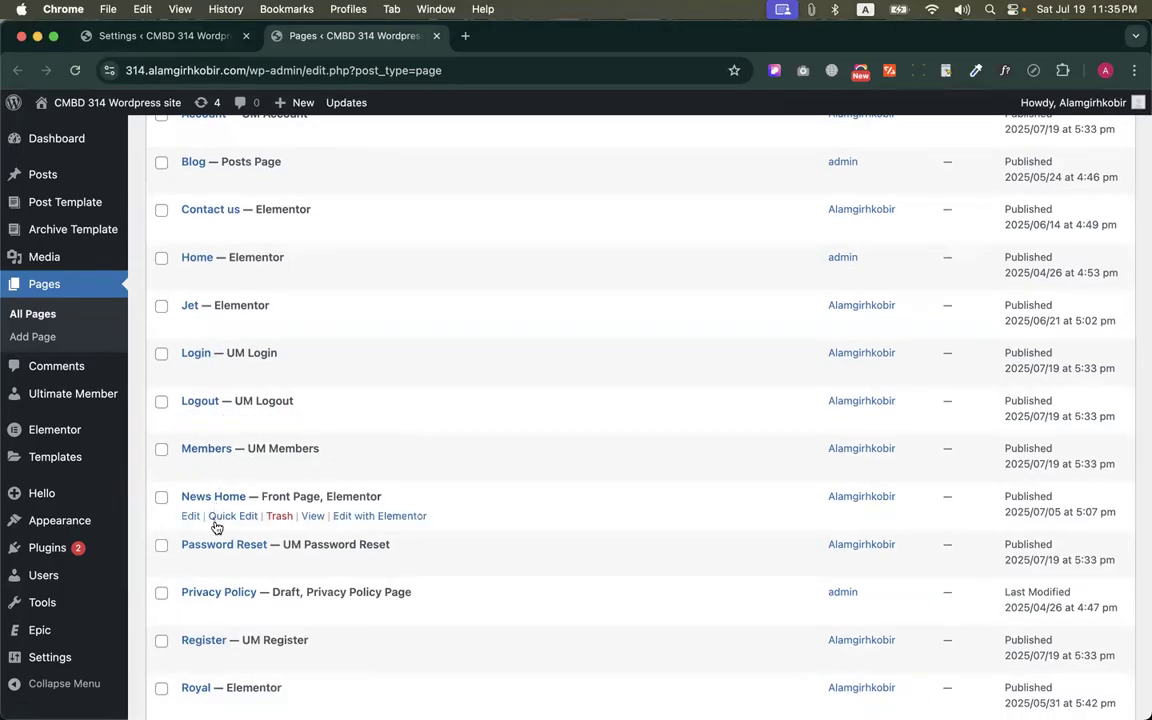
pyautogui.scroll(-2, 218, 574)
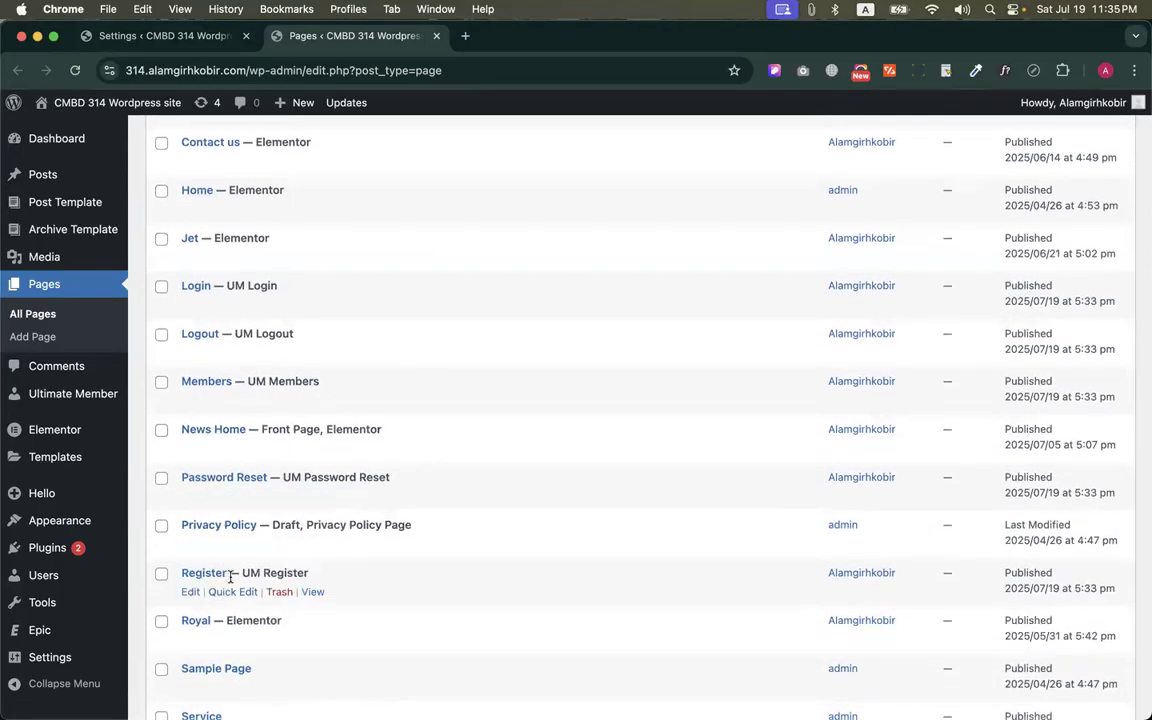
pyautogui.scroll(-3, 231, 576)
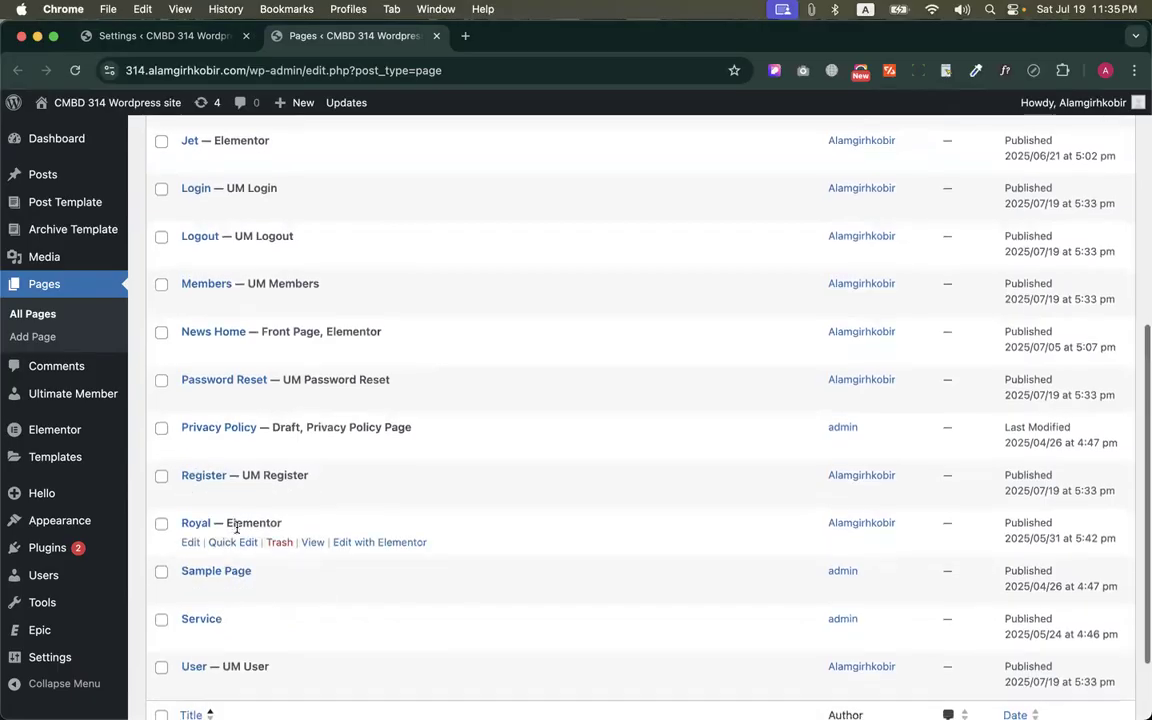
pyautogui.scroll(-3, 225, 560)
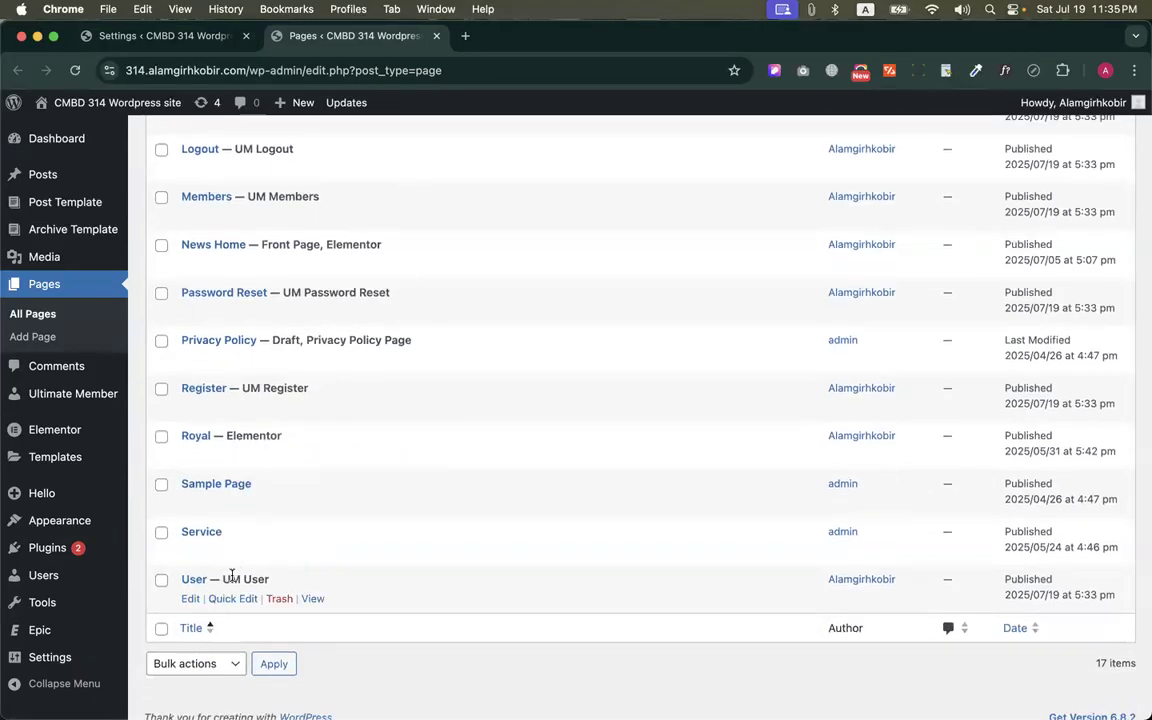
pyautogui.scroll(10, 231, 576)
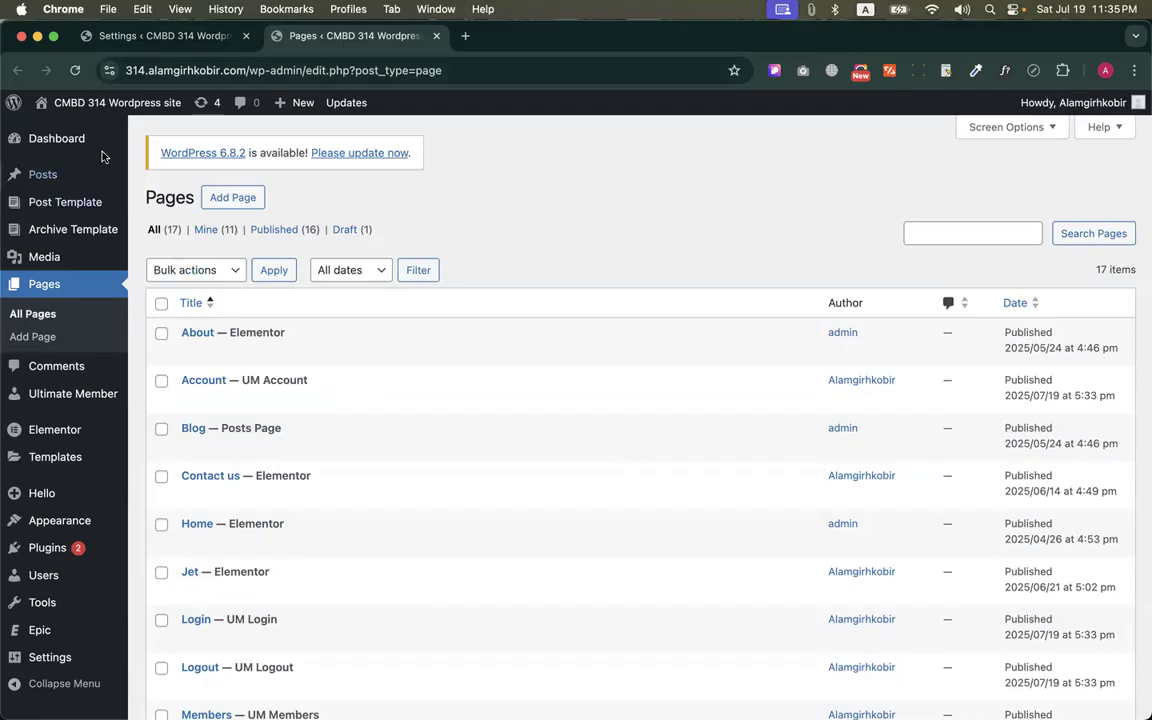
# View the live site's home page and its navigation menu in a new tab, and return to the Pages list
pyautogui.moveTo(100, 102)
pyautogui.keyDown('super'); pyautogui.click(60, 131); pyautogui.keyUp('super')
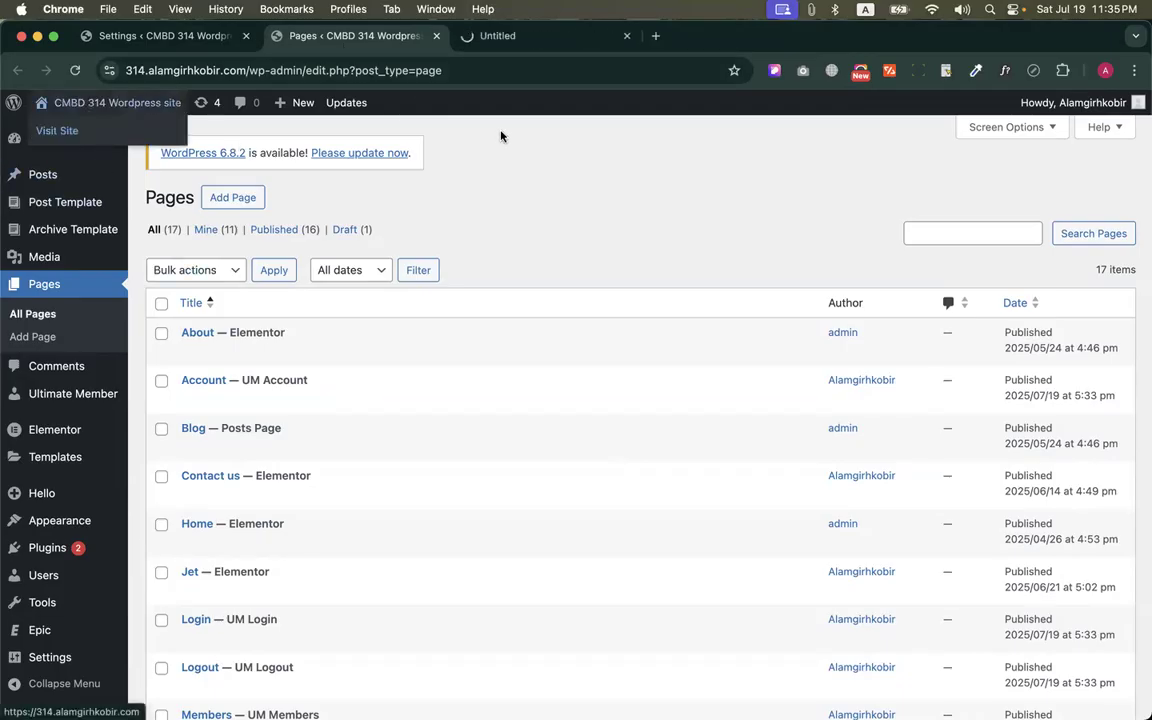
pyautogui.click(496, 38)
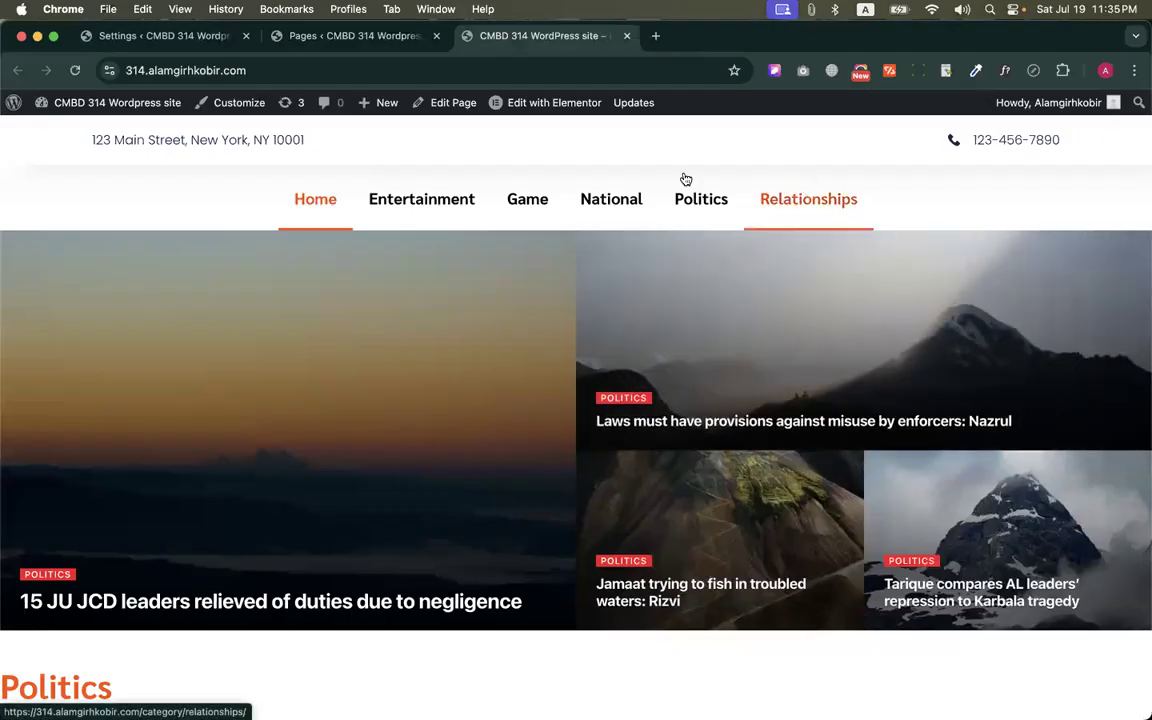
pyautogui.click(315, 36)
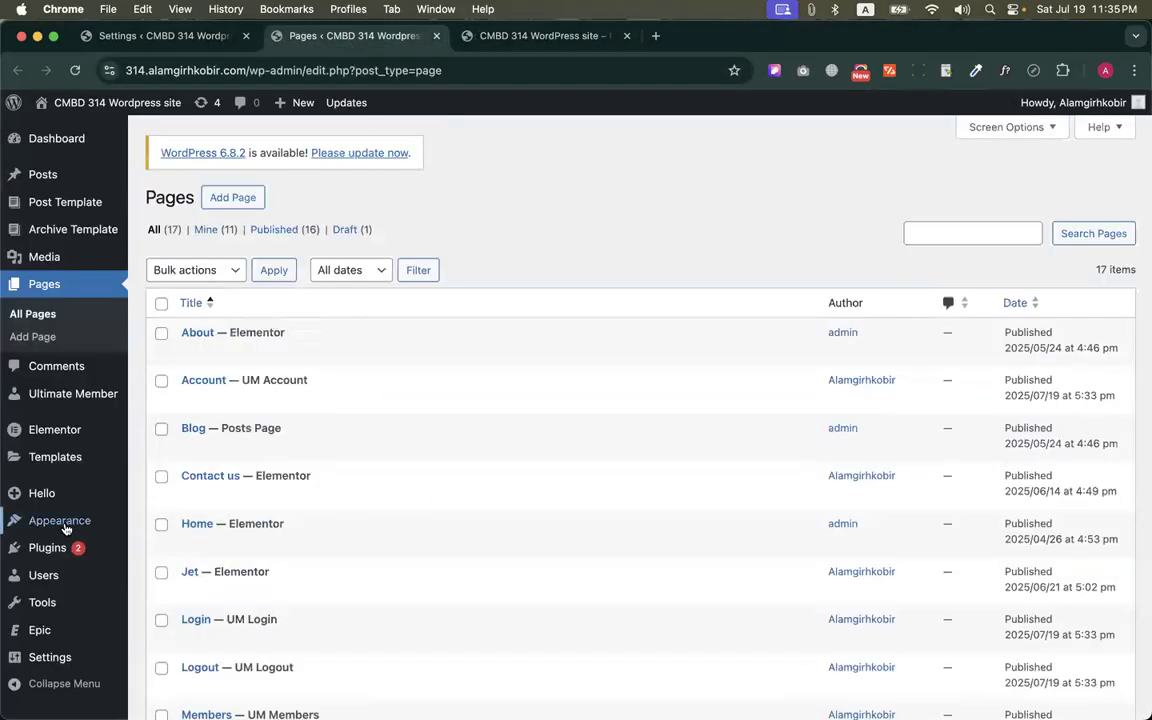
# Open the site's Menus screen with the News Menu structure for editing
pyautogui.moveTo(45, 522)
pyautogui.click(159, 590)
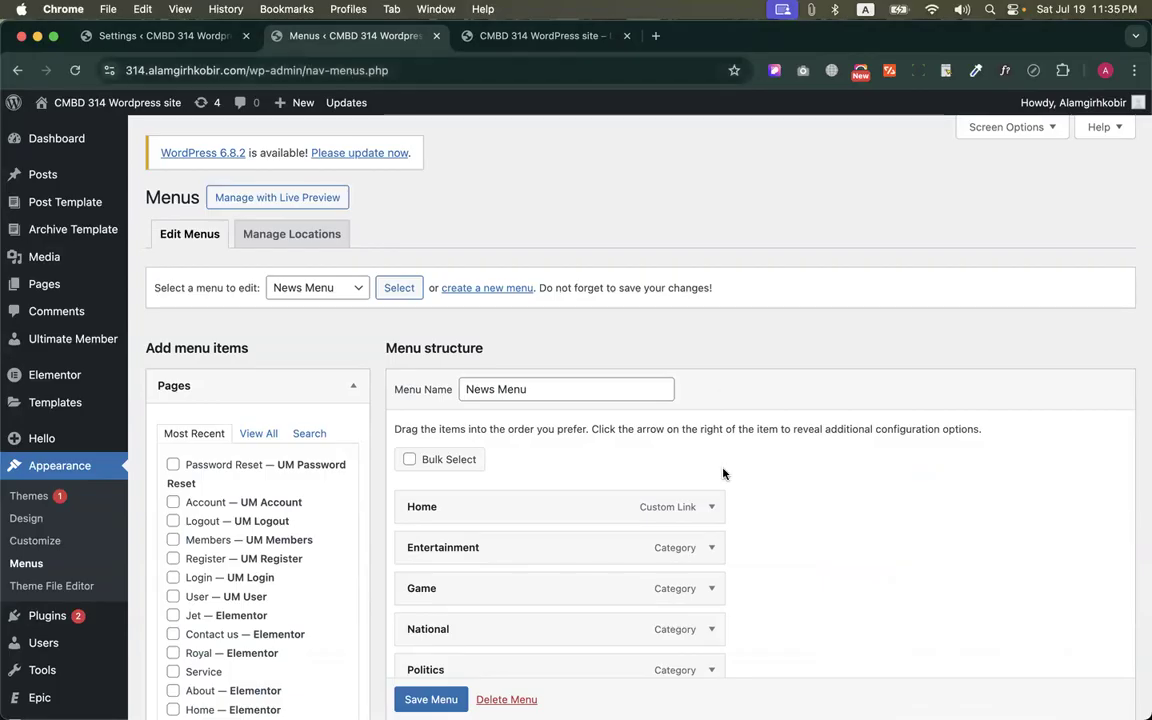
pyautogui.scroll(-5, 650, 419)
pyautogui.scroll(5, 700, 378)
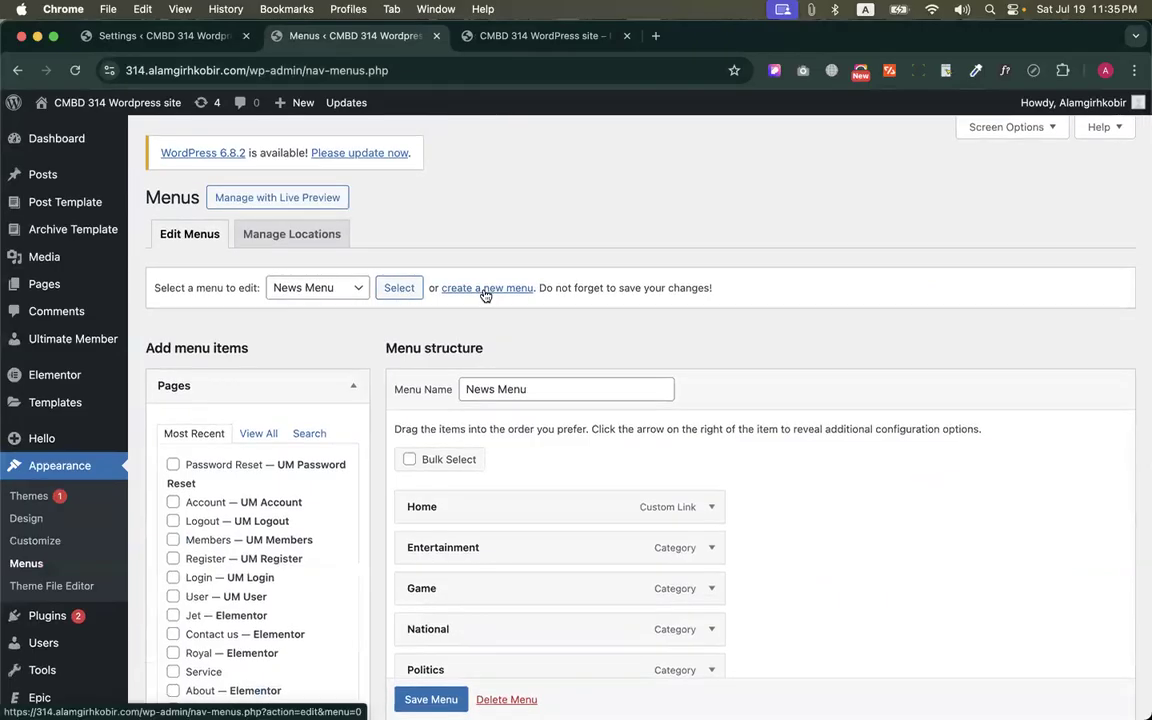
# Add the Account, Logout and Register pages to the News Menu
pyautogui.scroll(-2, 496, 481)
pyautogui.scroll(-3, 488, 507)
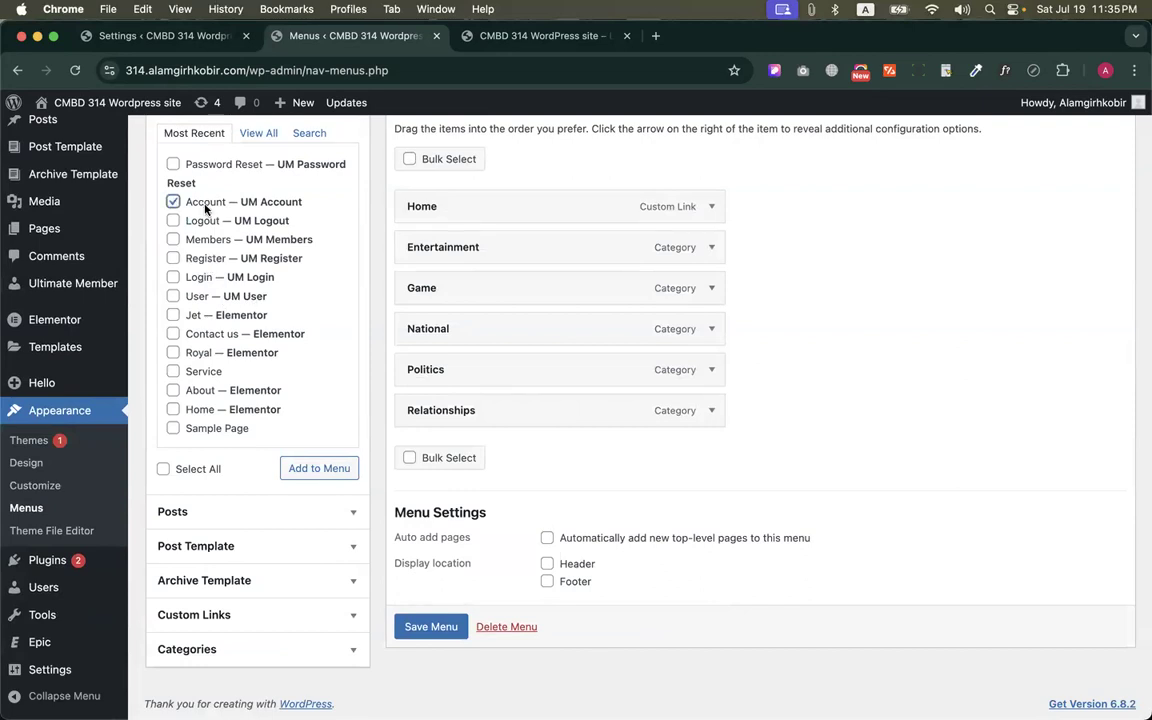
pyautogui.click(333, 468)
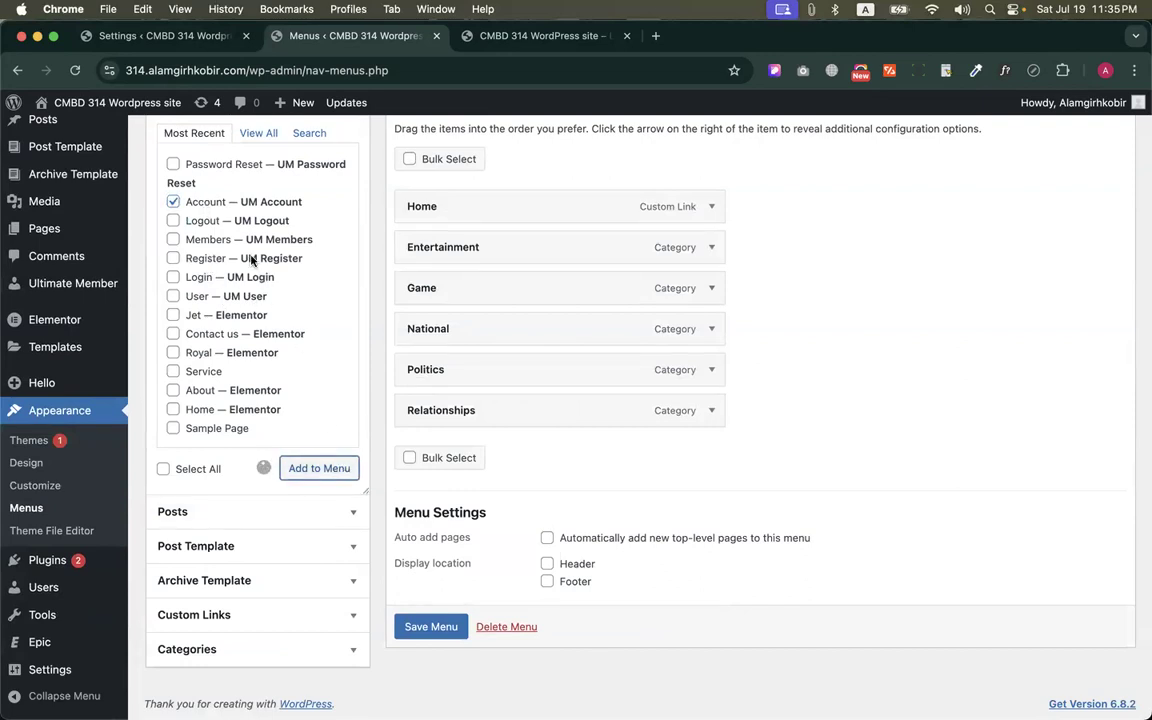
pyautogui.click(208, 221)
pyautogui.click(335, 468)
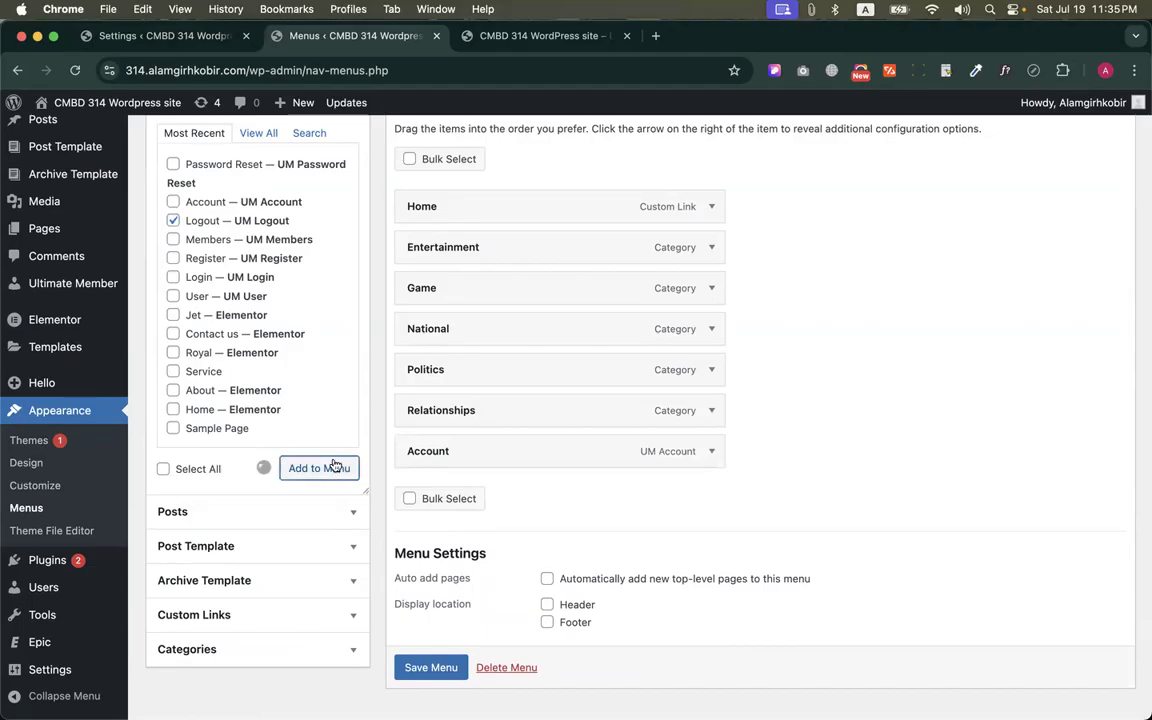
pyautogui.click(212, 262)
pyautogui.click(297, 474)
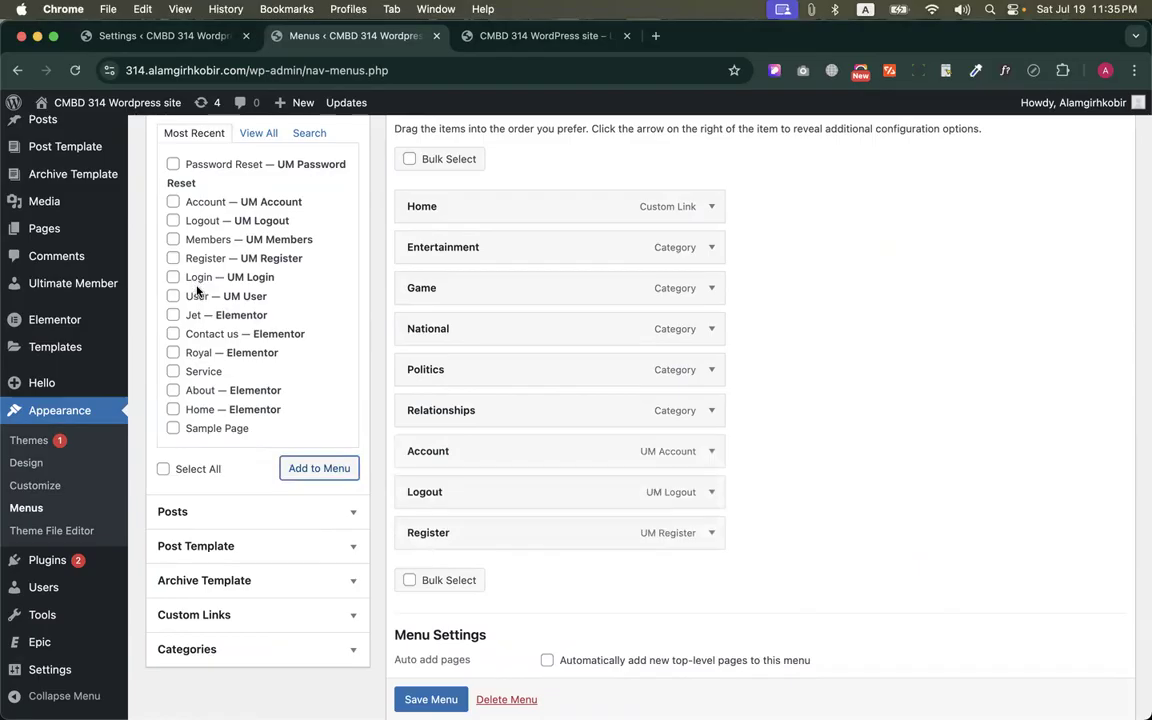
# Add the Logout page to the News Menu once more, below Register
pyautogui.click(205, 221)
pyautogui.click(311, 478)
pyautogui.scroll(-3, 640, 430)
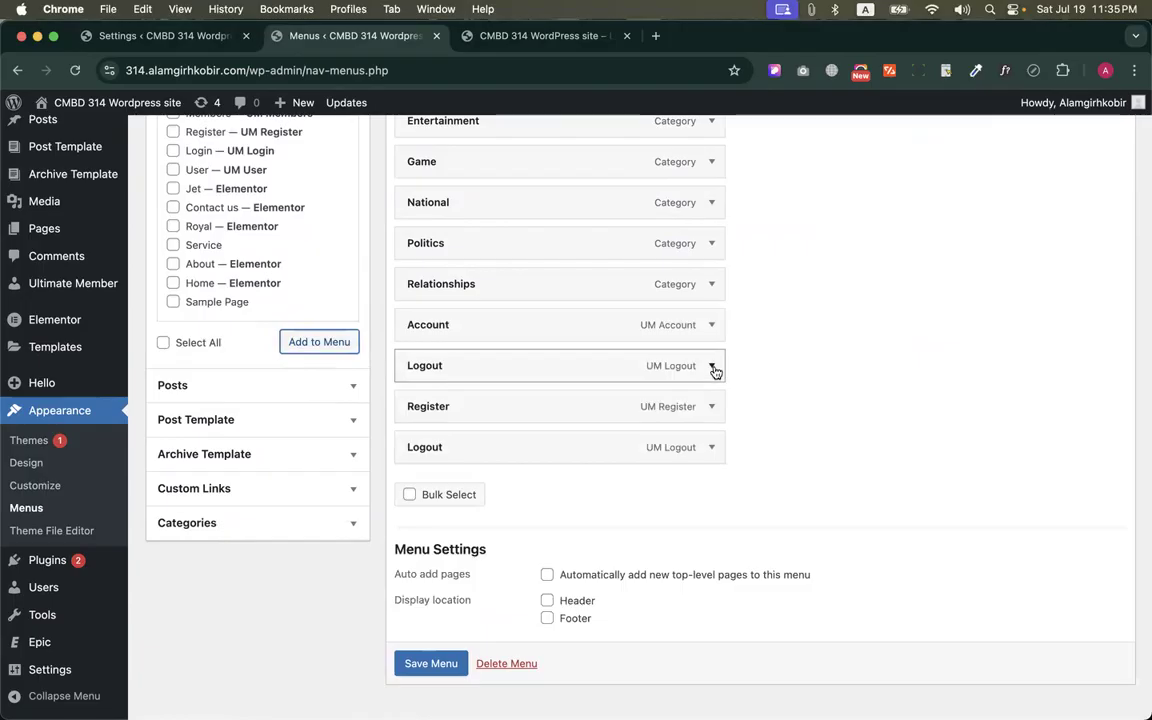
# Remove the Logout item above Register from the News Menu and add the Login page to the menu
pyautogui.click(712, 366)
pyautogui.click(417, 633)
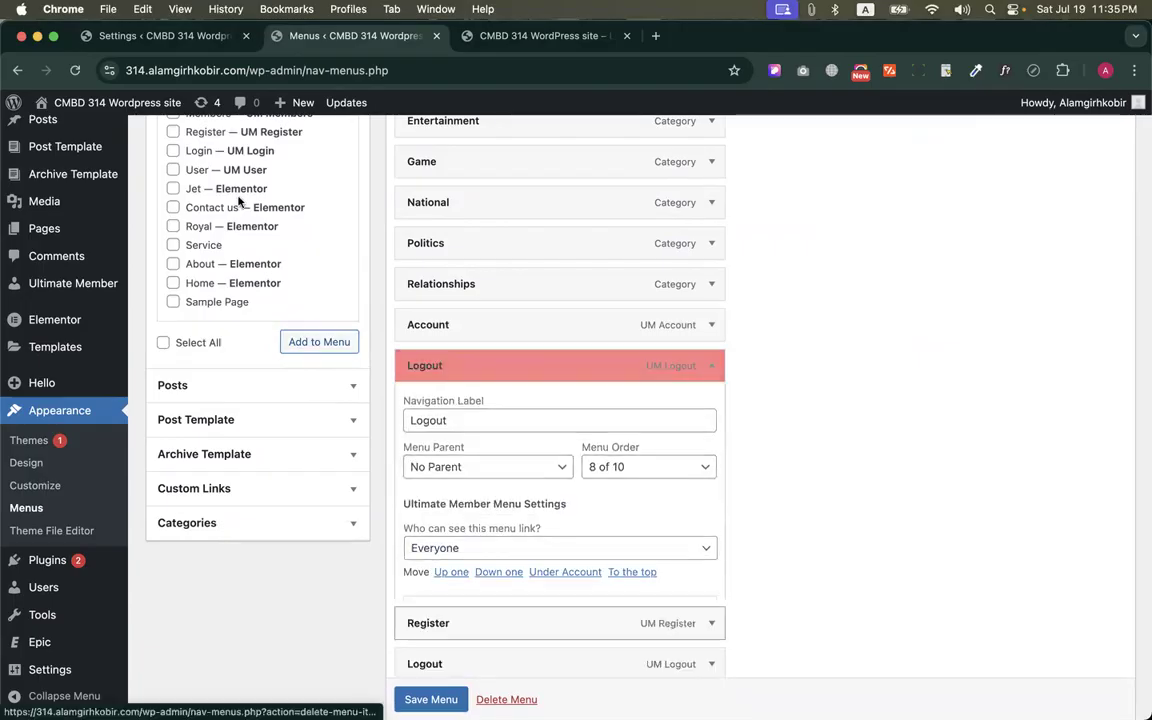
pyautogui.click(238, 198)
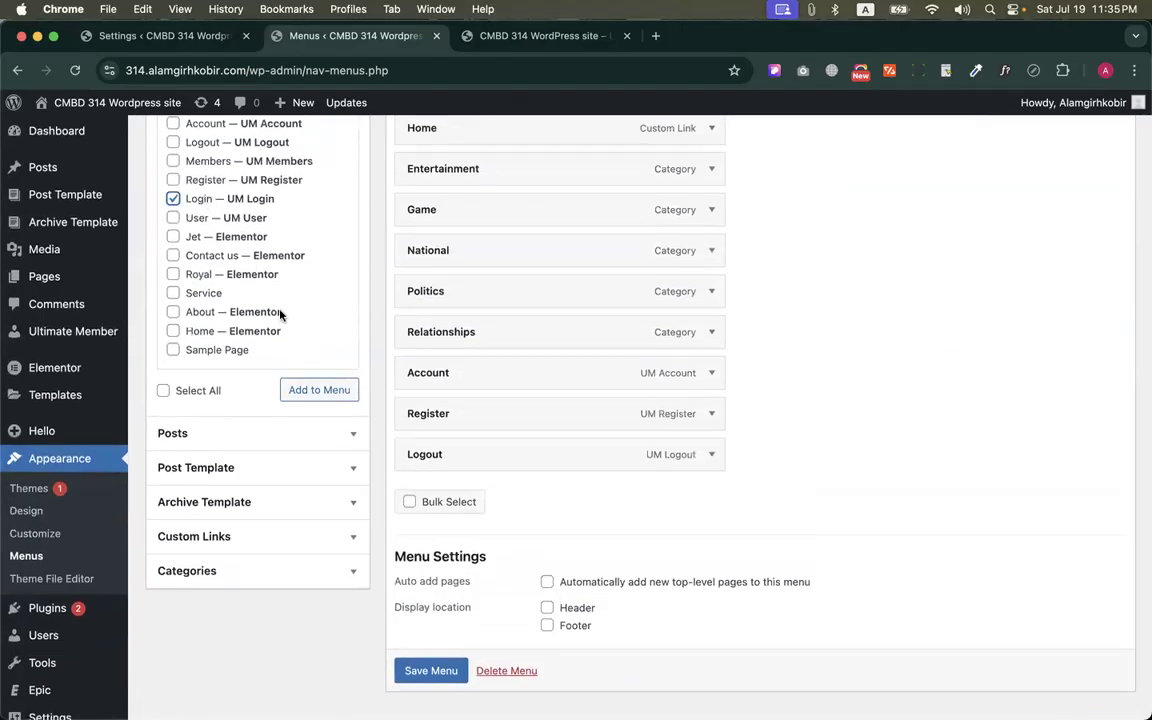
pyautogui.click(319, 389)
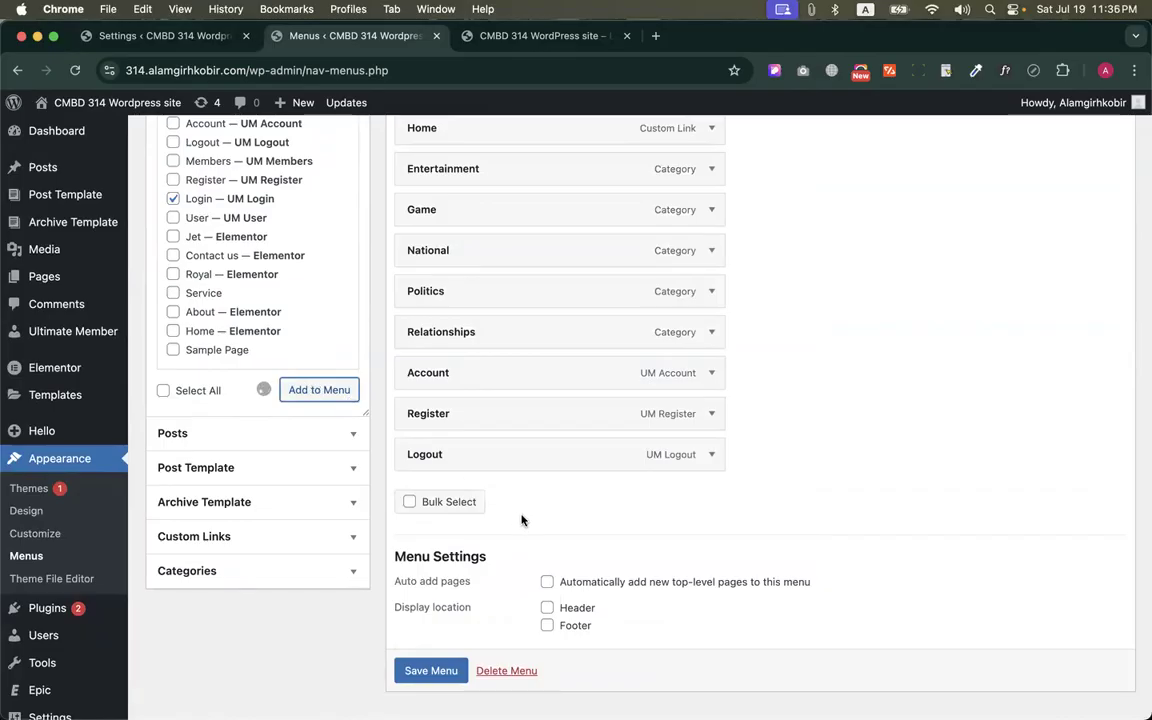
# Move the Login item above Logout in the News Menu and save the menu
pyautogui.moveTo(470, 504); pyautogui.dragTo(476, 470)
pyautogui.scroll(3, 470, 465)
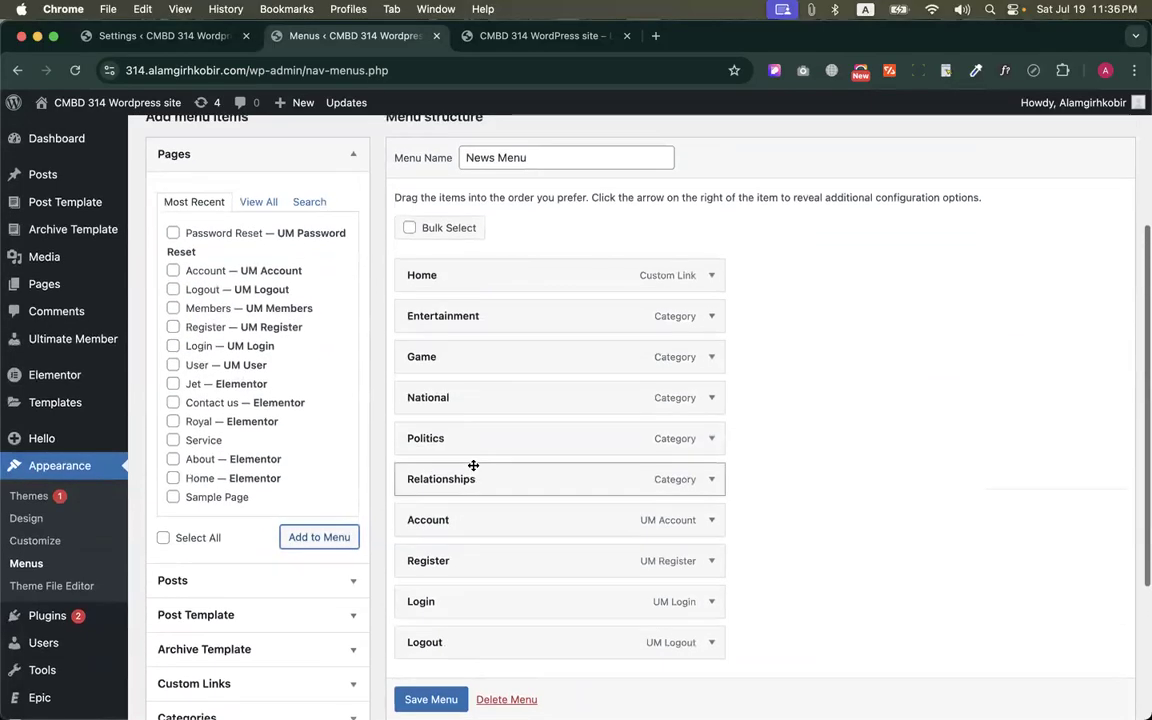
pyautogui.scroll(-3, 473, 465)
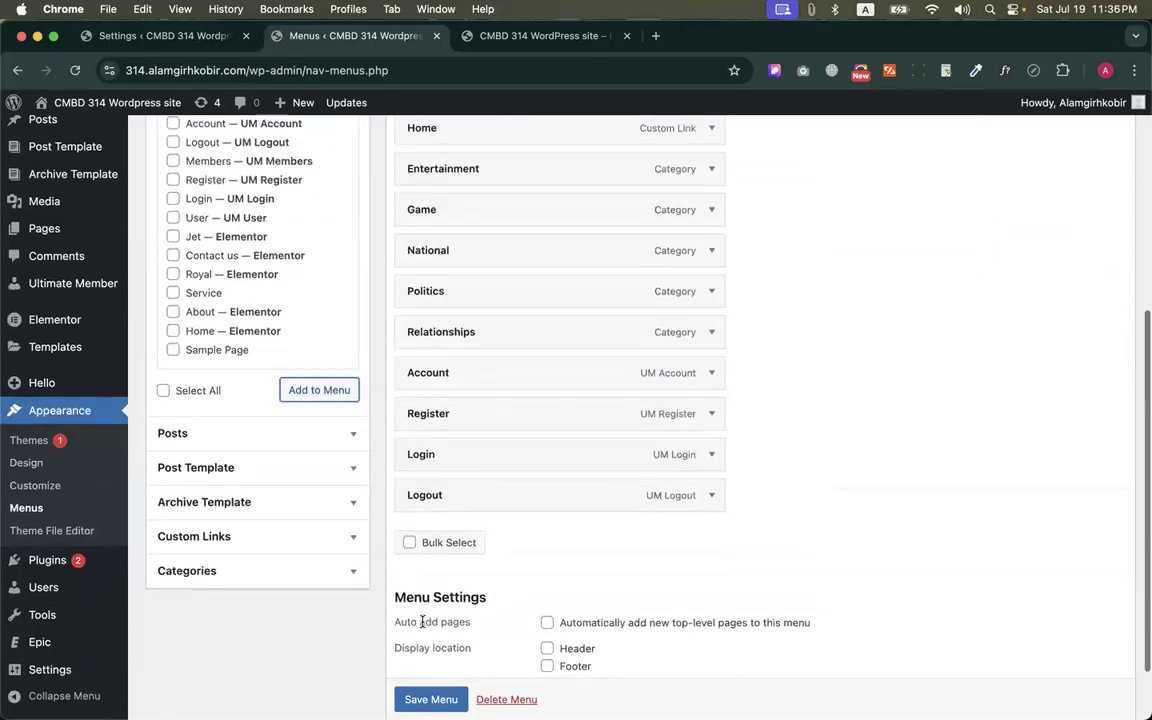
pyautogui.scroll(-2, 422, 622)
pyautogui.click(420, 632)
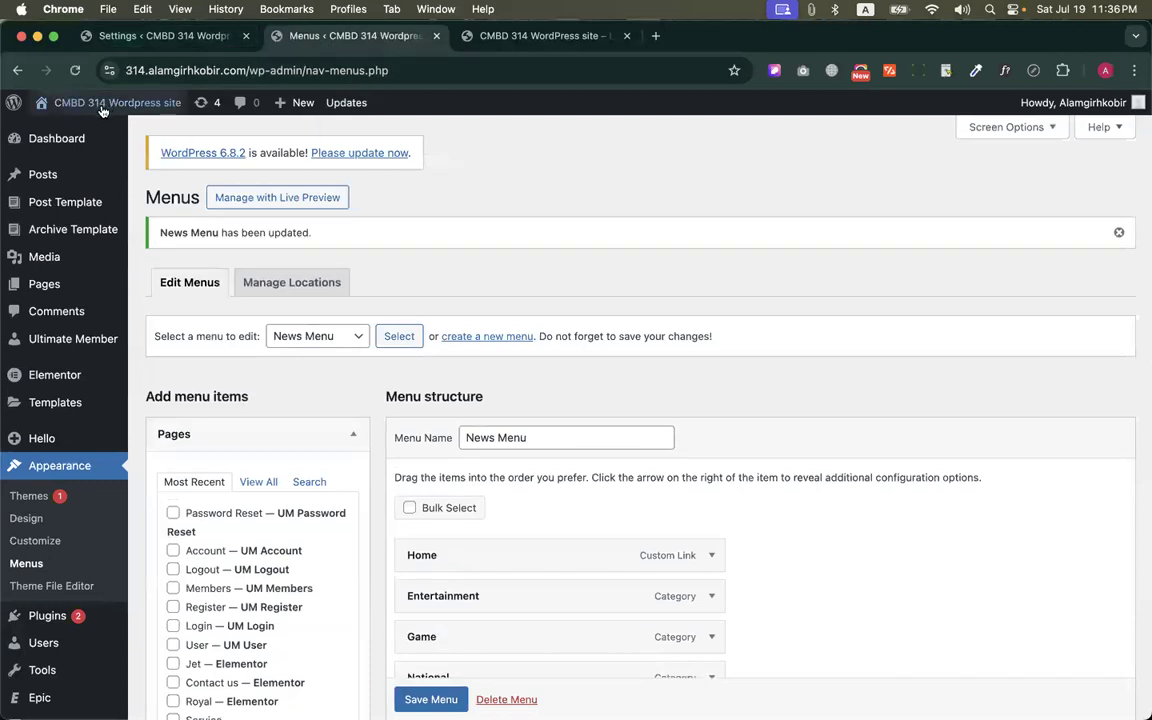
# Open the live site's home page in a new tab in place of the old one and check its navigation menu
pyautogui.moveTo(100, 103)
pyautogui.rightClick(75, 137)
pyautogui.click(84, 142)
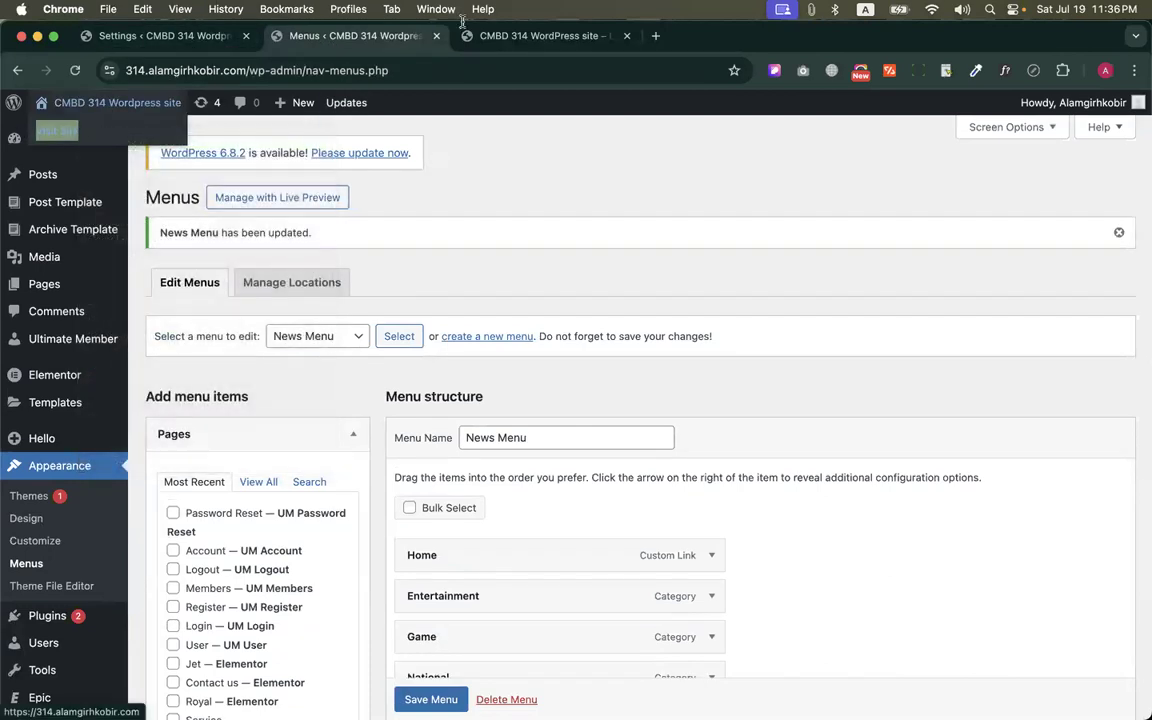
pyautogui.click(627, 36)
pyautogui.click(600, 36)
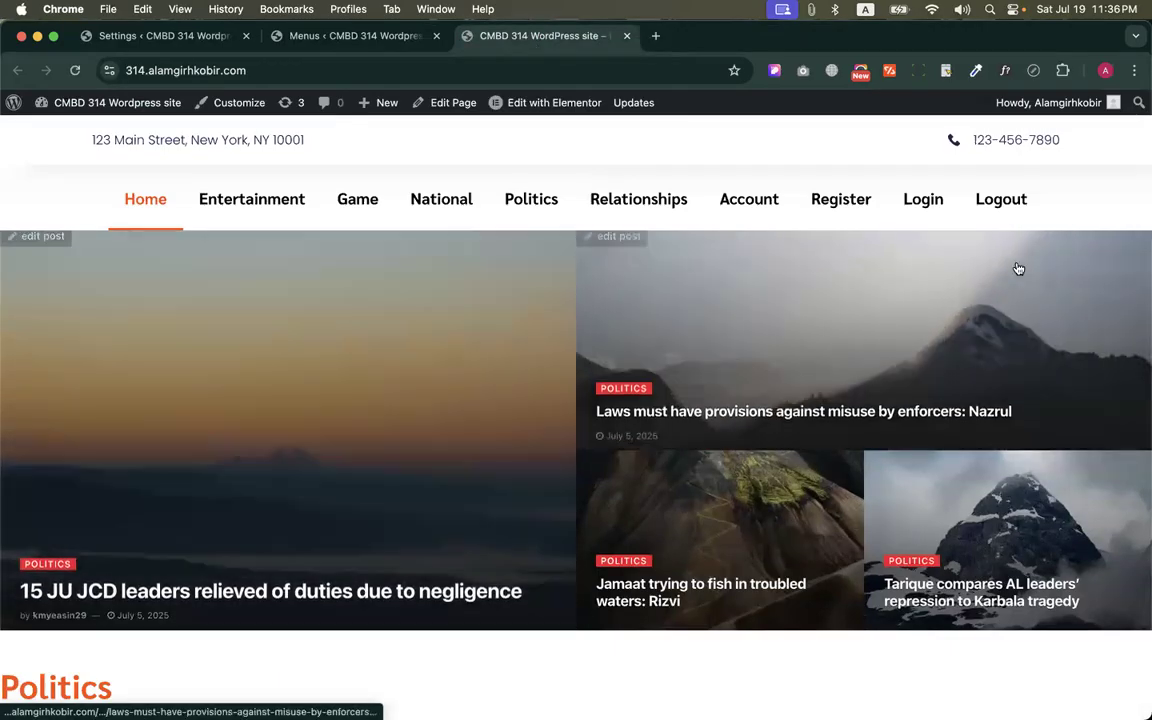
pyautogui.moveTo(1125, 104)
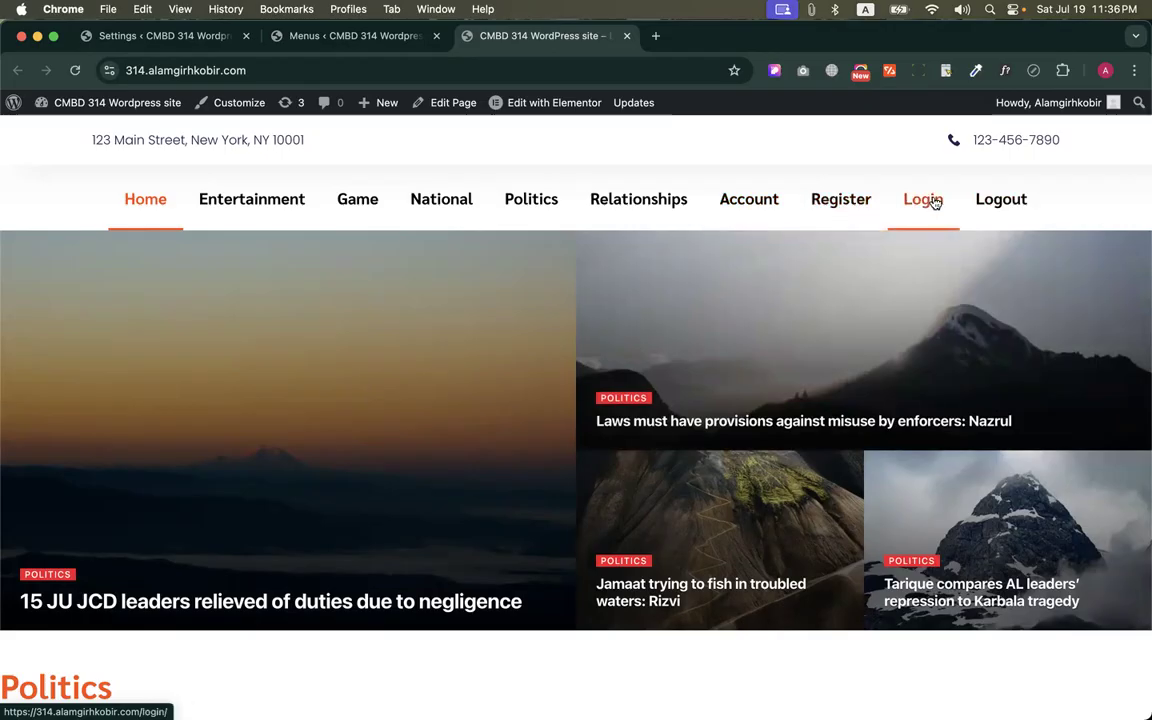
pyautogui.moveTo(1063, 105)
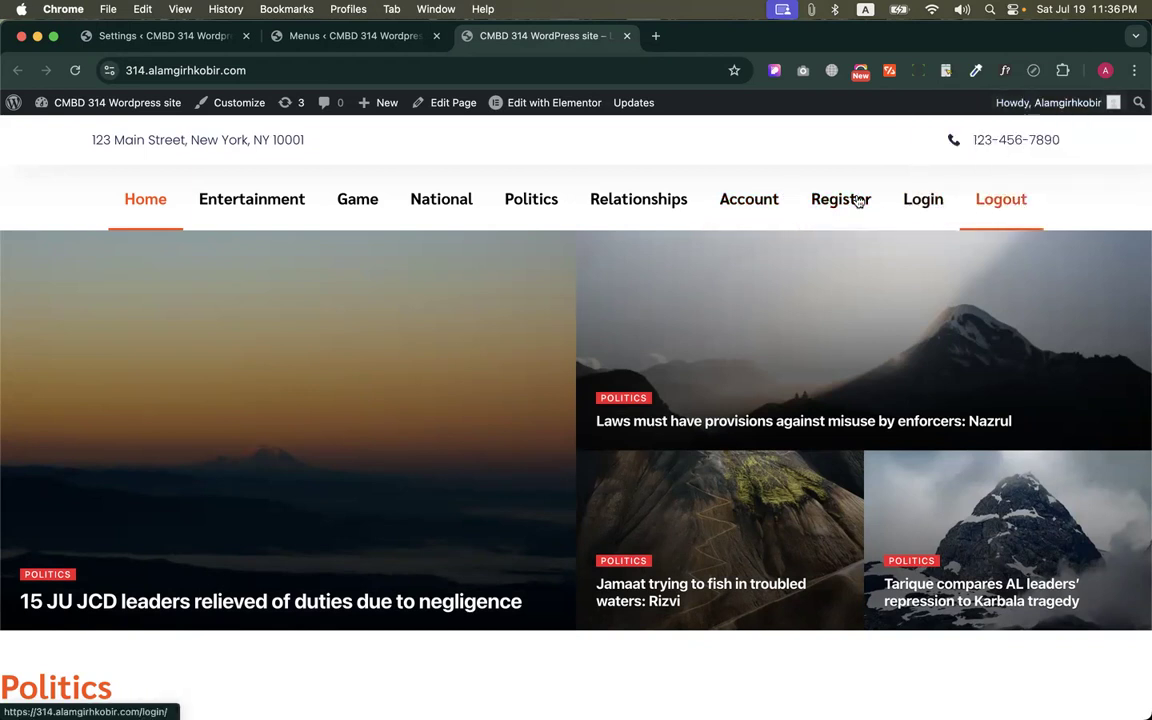
# Open the live site's Account page and look over its profile form and account options
pyautogui.click(744, 202)
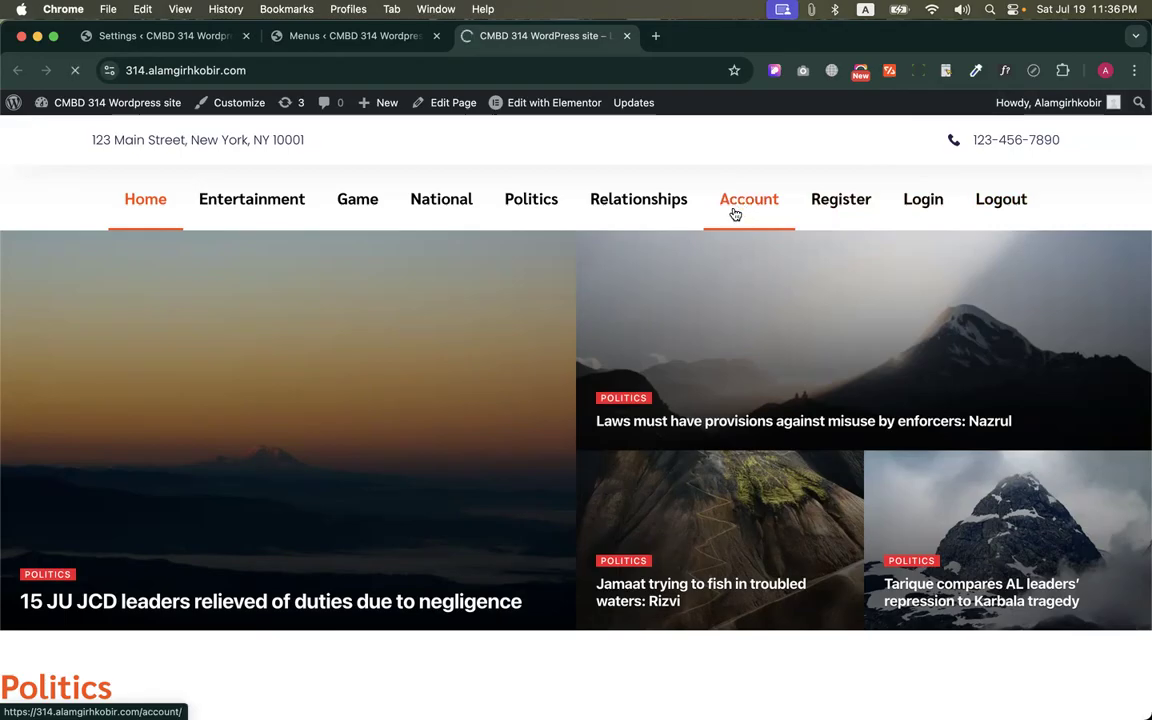
pyautogui.scroll(-3, 635, 411)
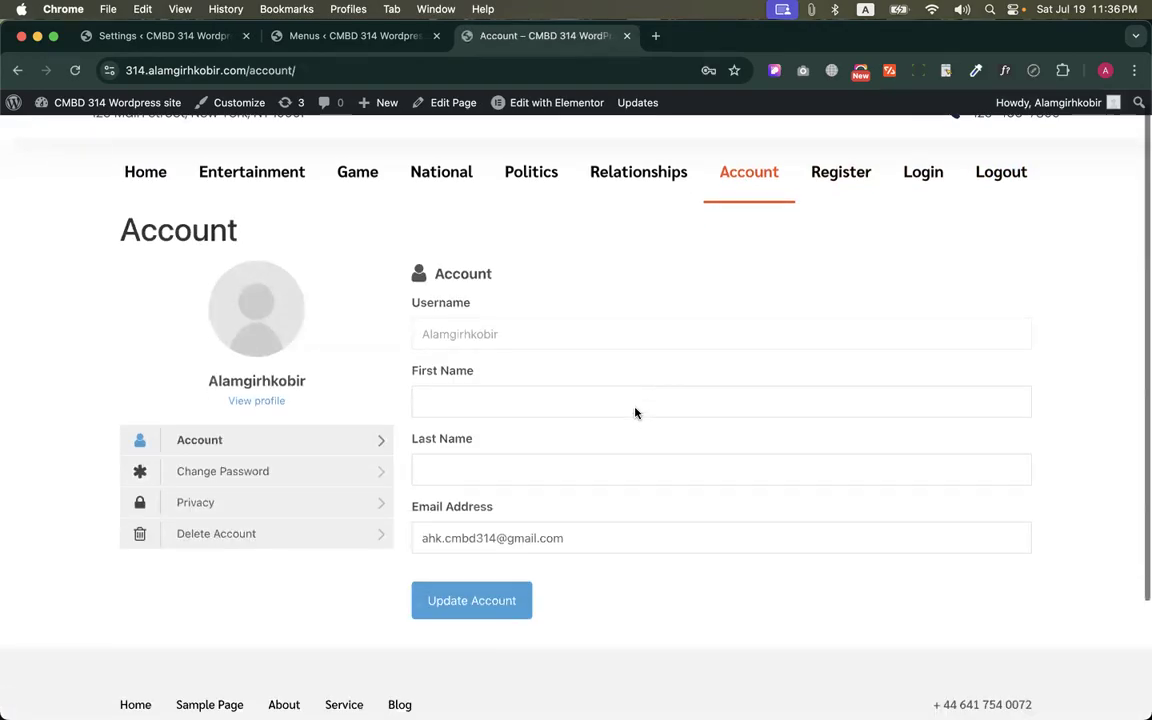
pyautogui.scroll(3, 635, 411)
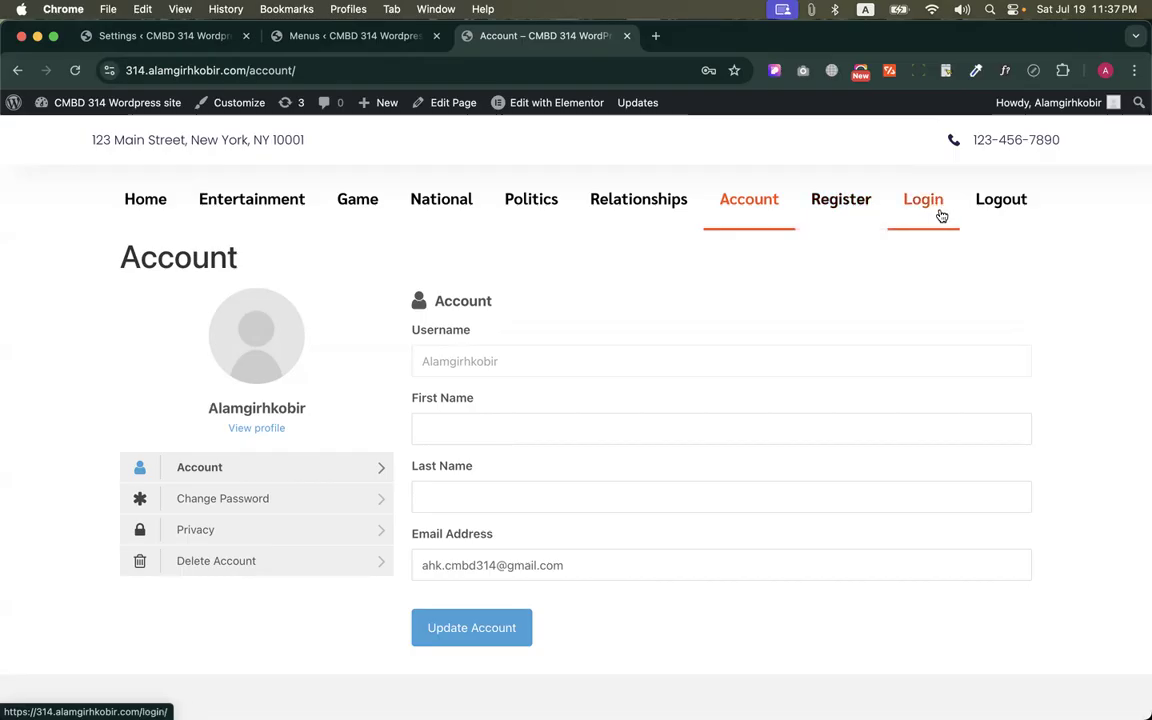
# Return to the Menus screen and make the News Menu's Register item visible to Logged Out Users only
pyautogui.click(340, 37)
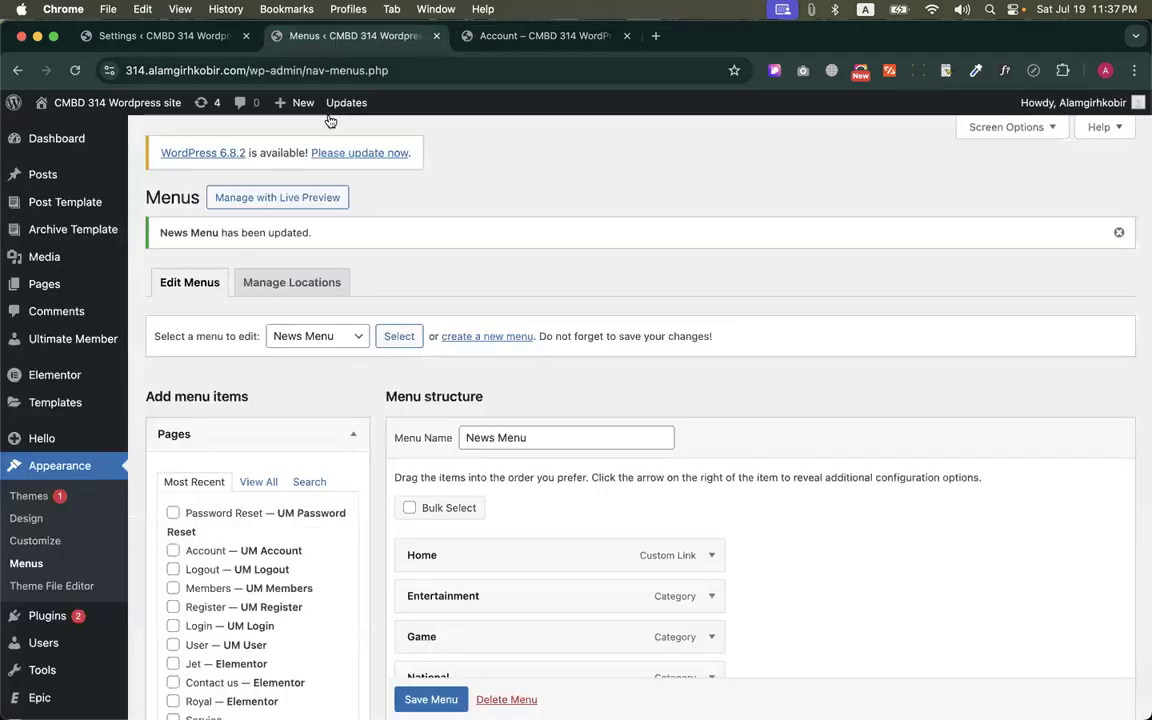
pyautogui.scroll(-8, 343, 223)
pyautogui.scroll(-1, 343, 223)
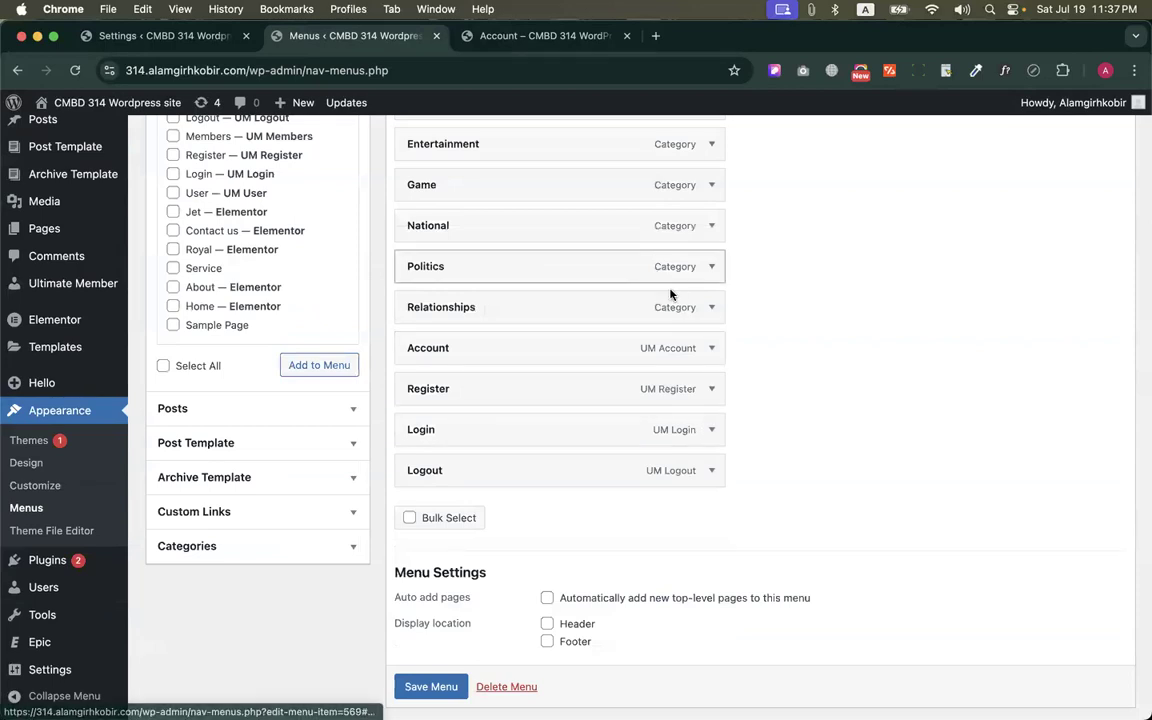
pyautogui.click(712, 388)
pyautogui.scroll(-1, 715, 389)
pyautogui.scroll(-4, 690, 390)
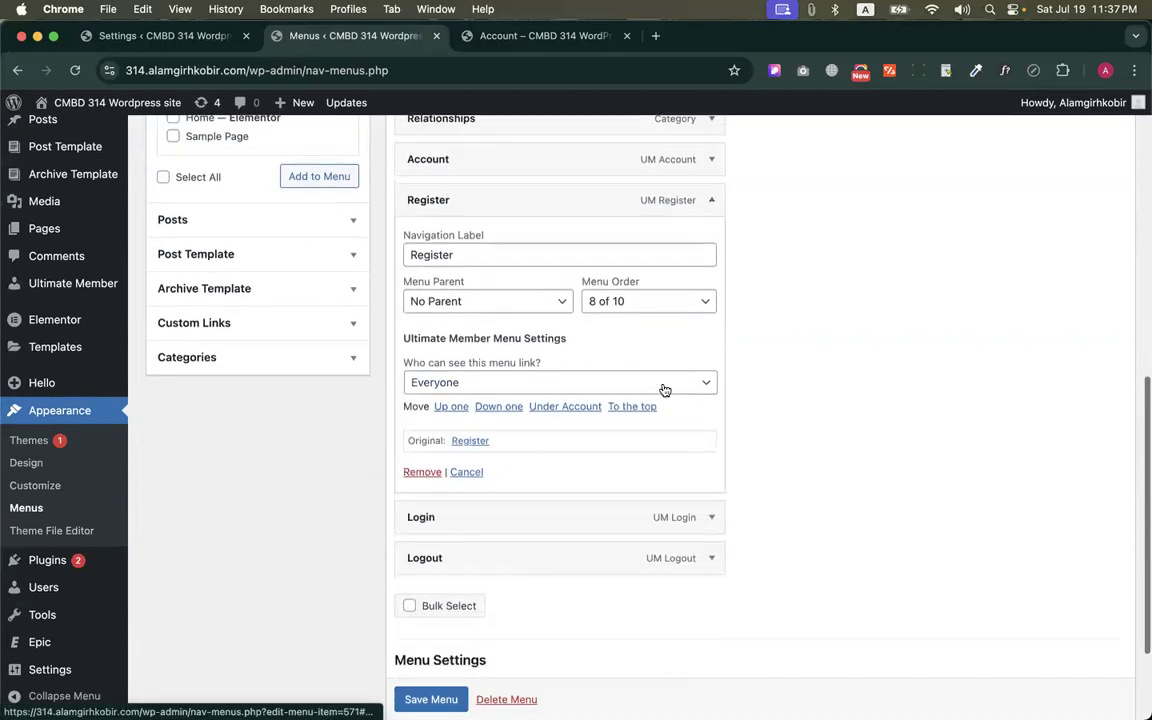
pyautogui.scroll(4, 570, 360)
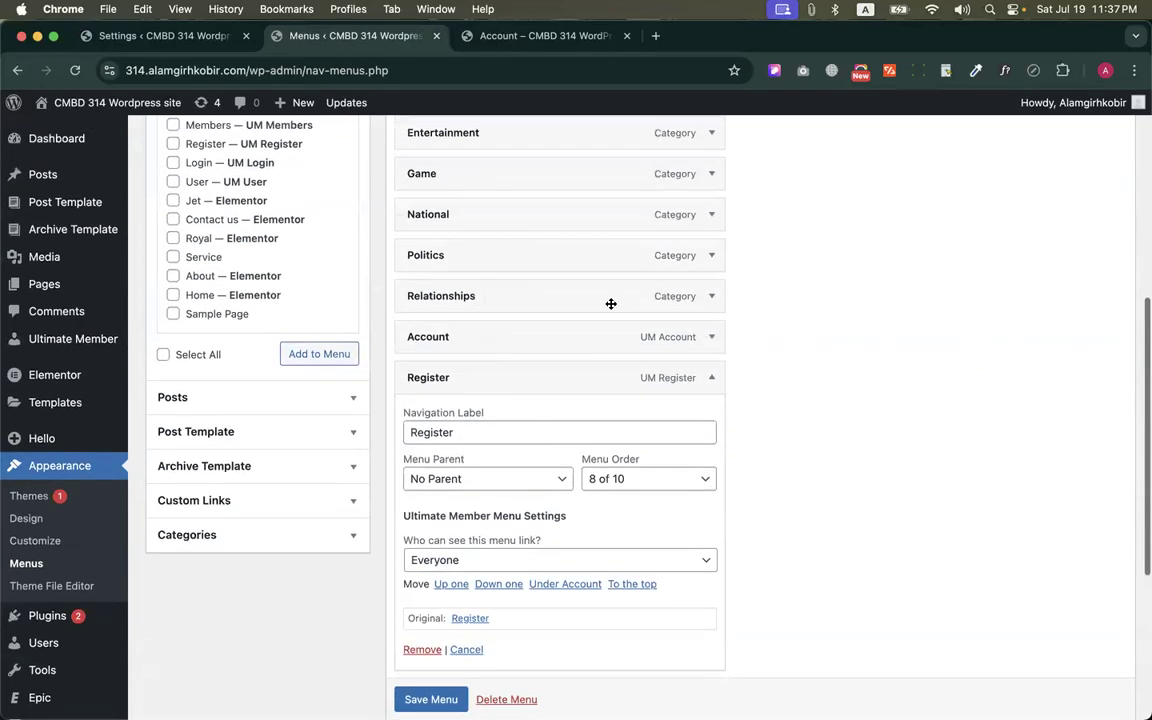
pyautogui.click(711, 214)
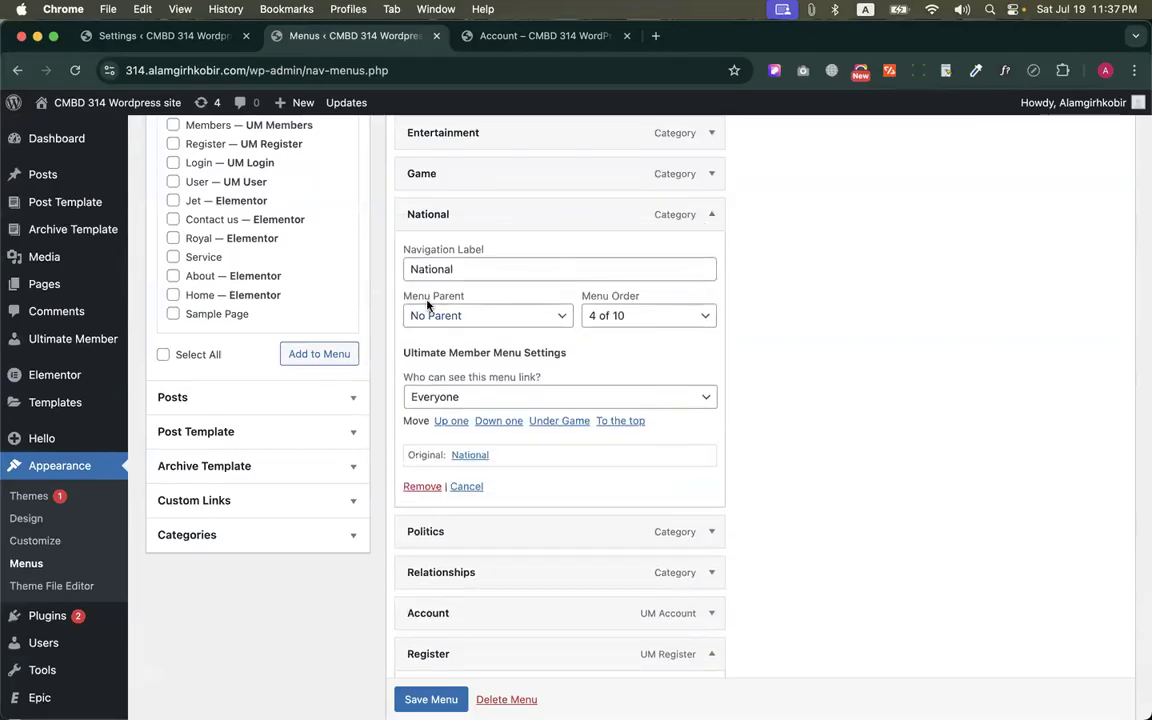
pyautogui.scroll(-8, 471, 387)
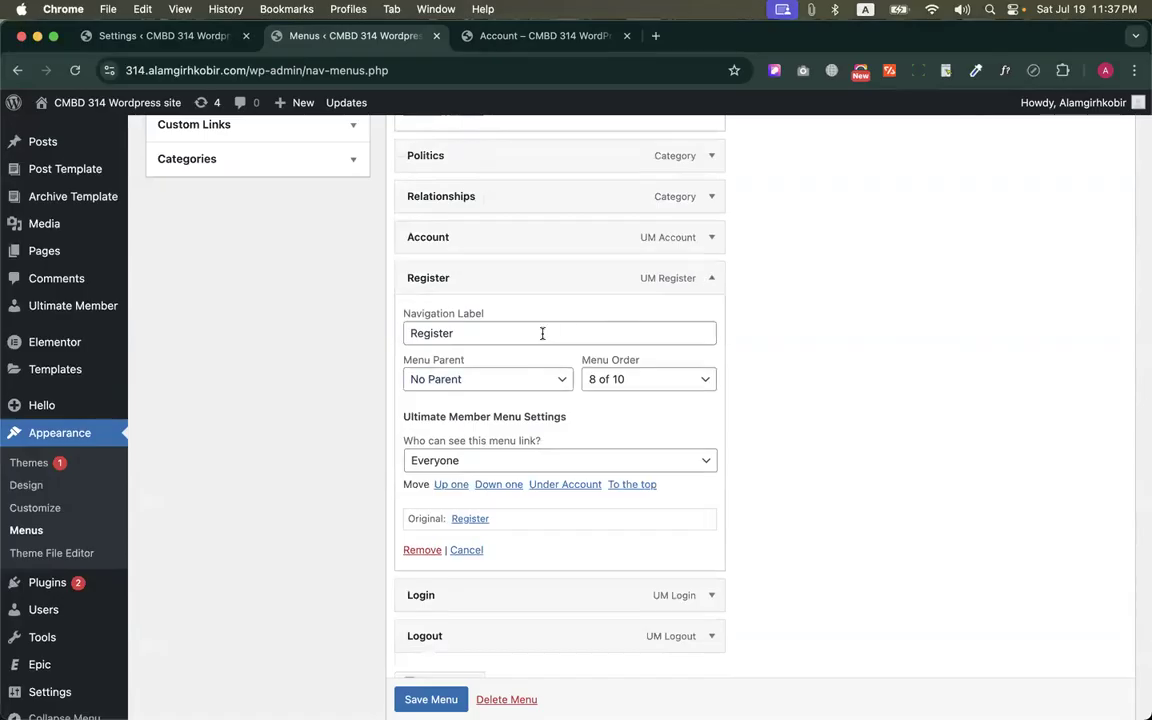
pyautogui.scroll(-3, 542, 332)
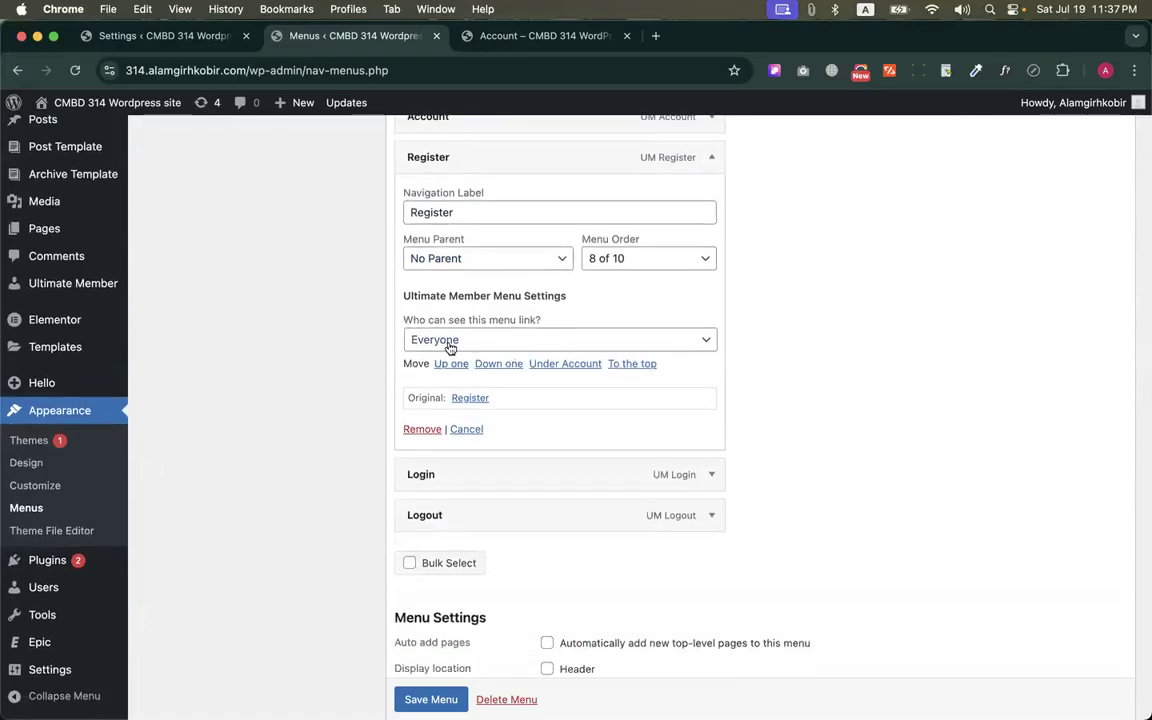
pyautogui.click(452, 340)
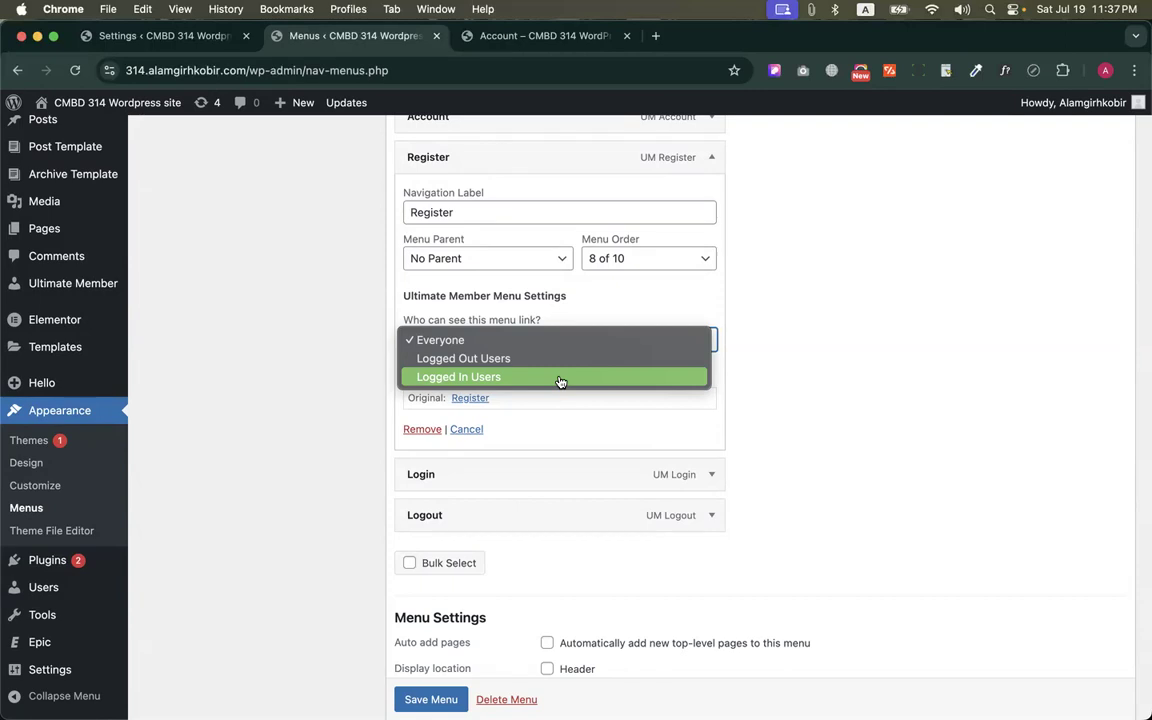
pyautogui.click(470, 358)
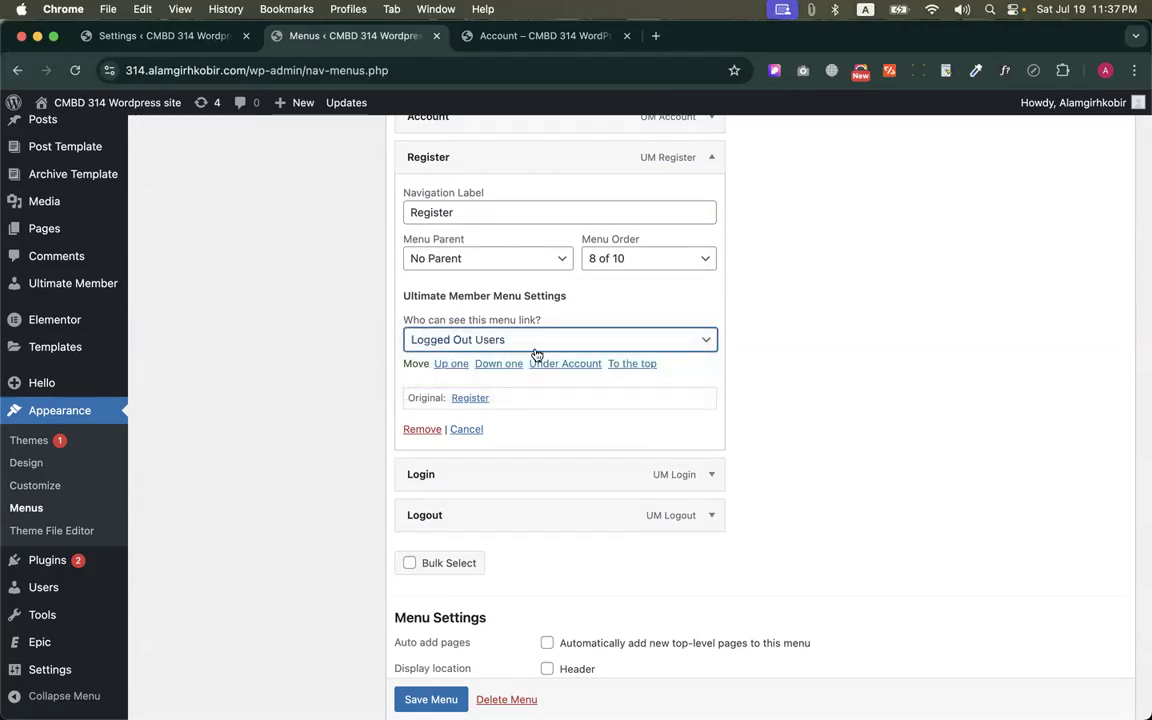
pyautogui.scroll(2, 536, 354)
pyautogui.click(712, 237)
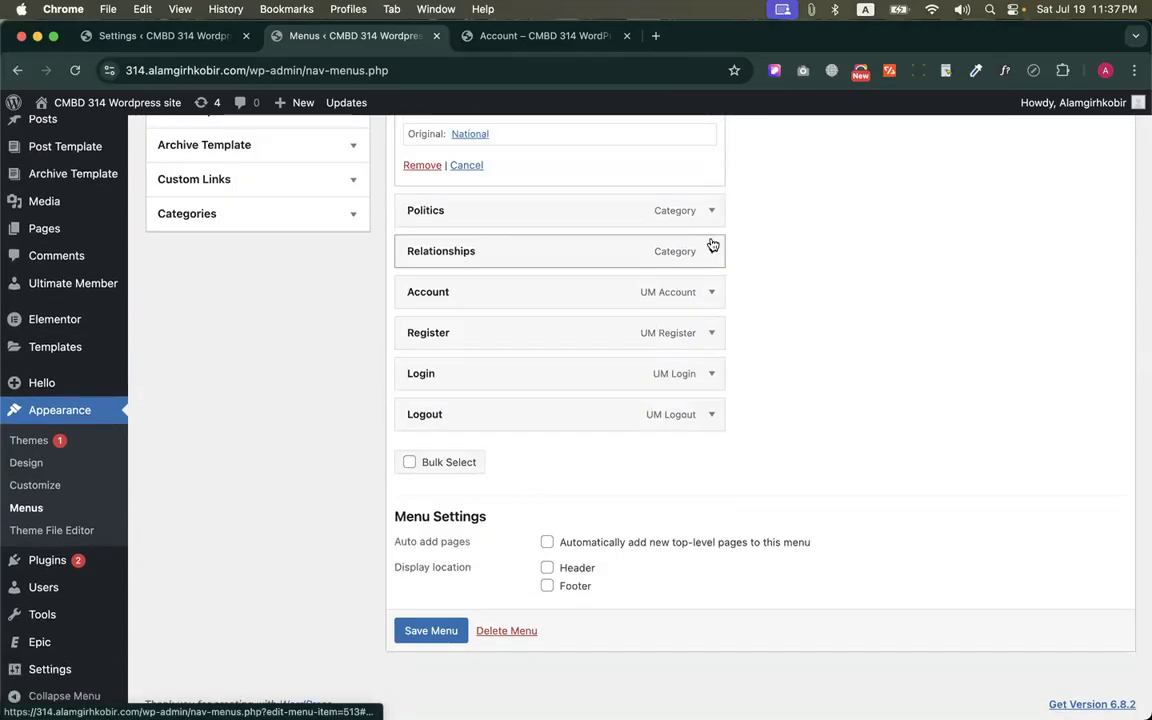
# Make the News Menu's Login item visible to Logged Out Users only
pyautogui.click(712, 373)
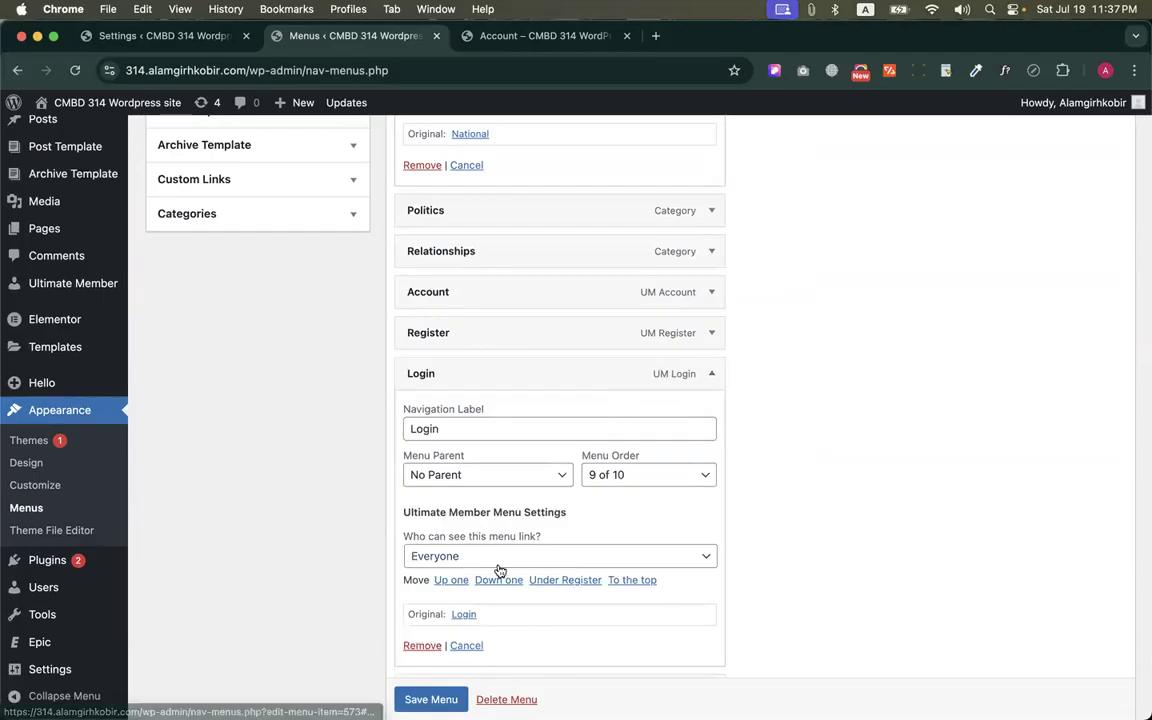
pyautogui.click(440, 557)
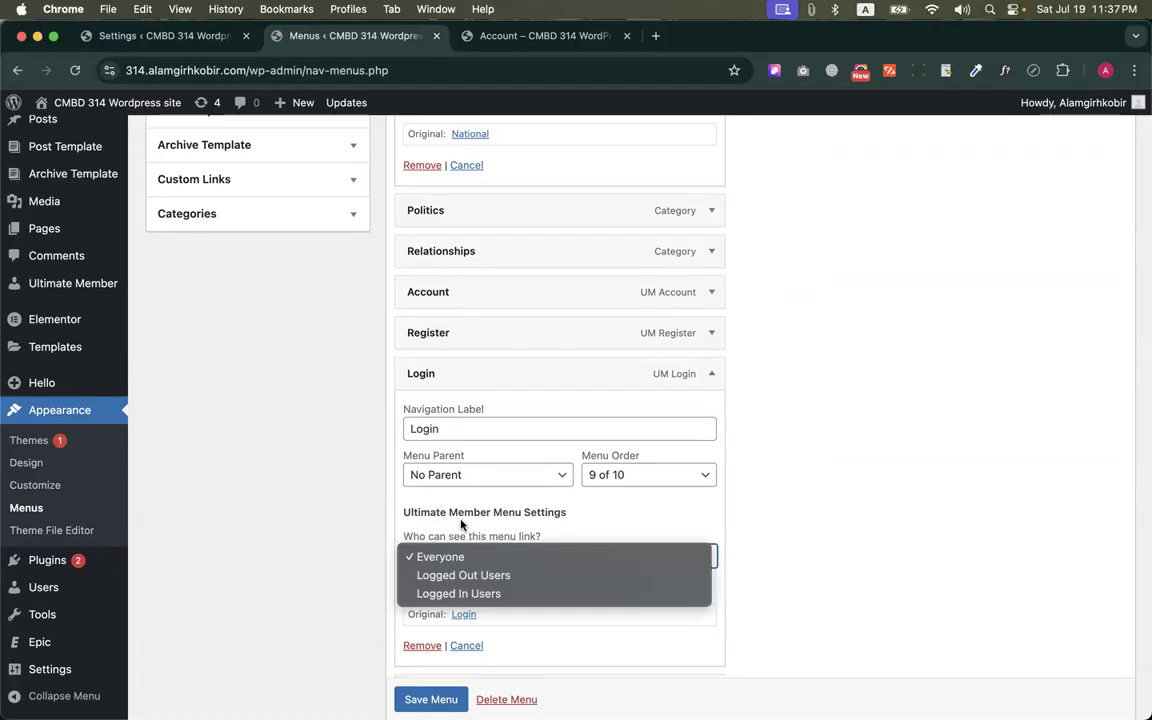
pyautogui.click(453, 576)
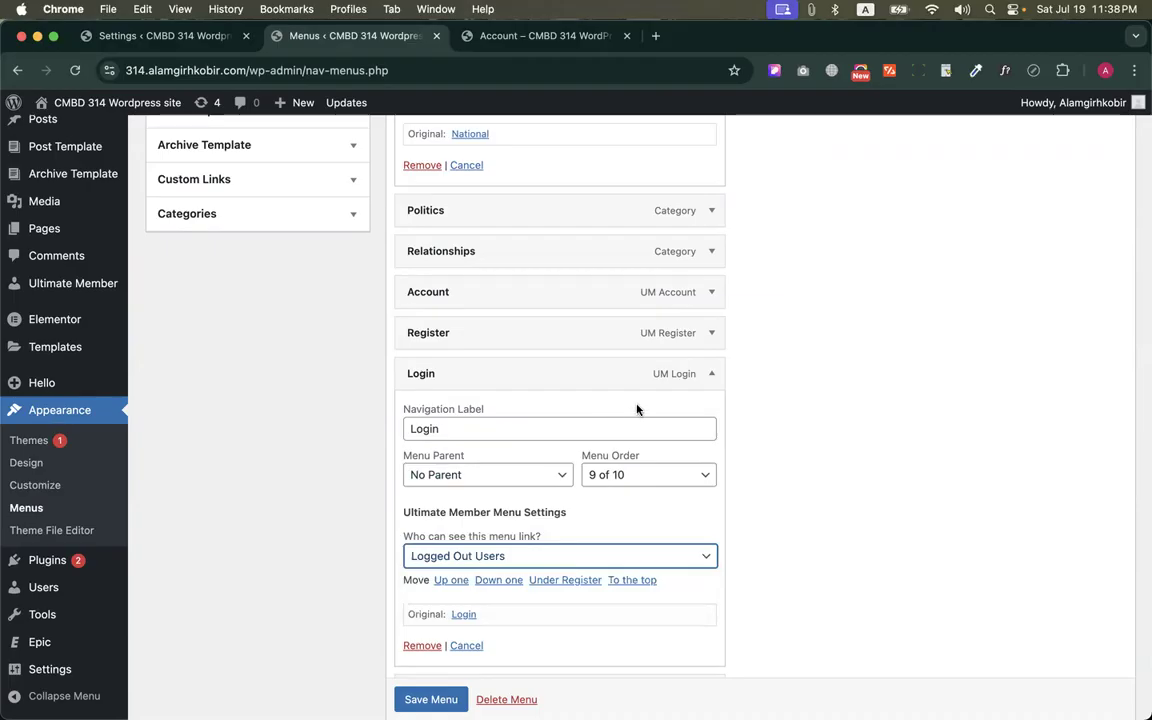
pyautogui.click(713, 375)
# Make the Logout item visible to Logged In Users only and save the News Menu
pyautogui.click(712, 415)
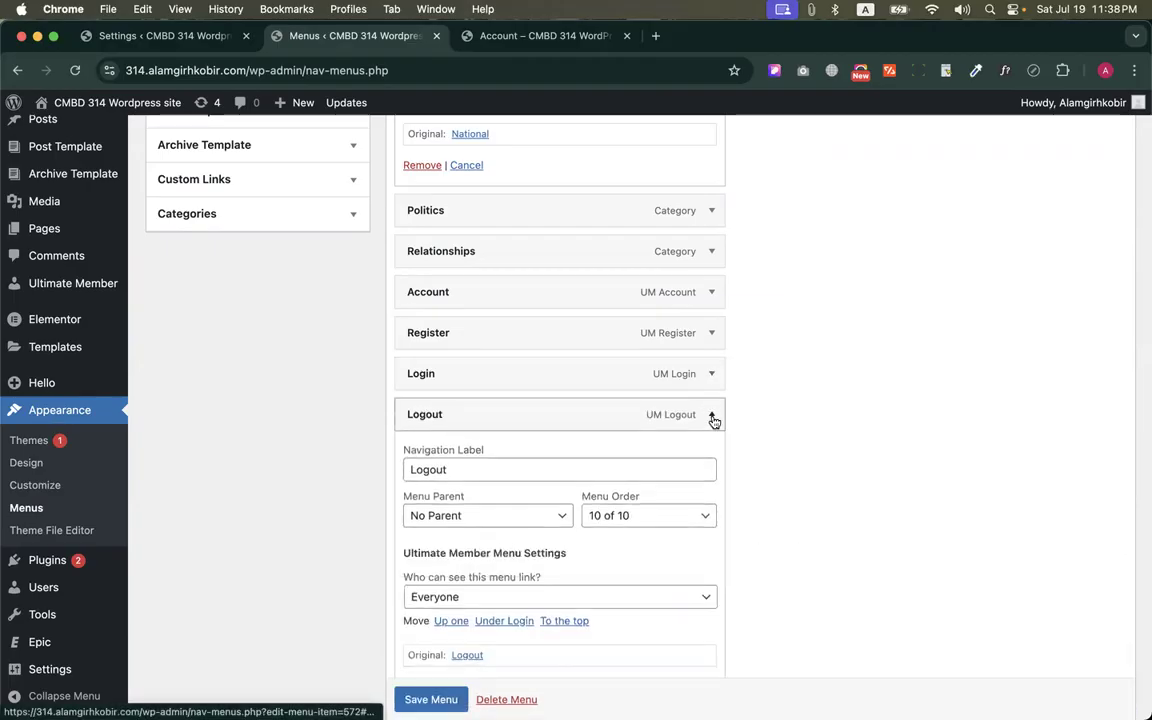
pyautogui.scroll(-2, 680, 438)
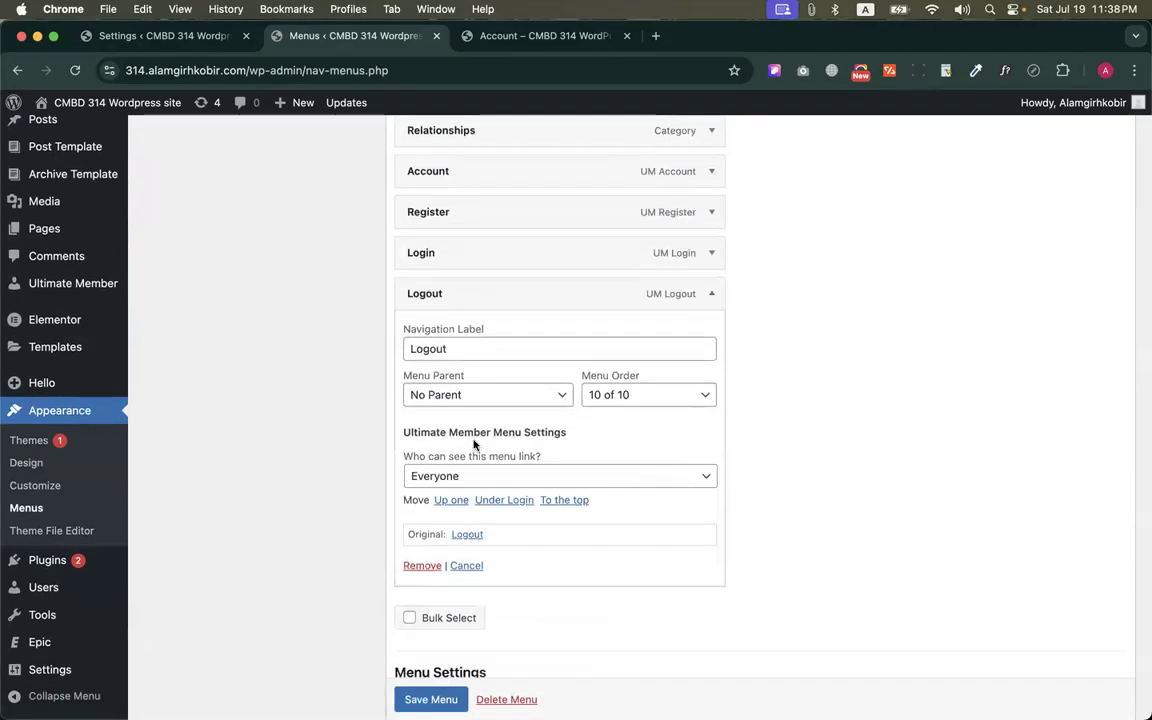
pyautogui.click(478, 476)
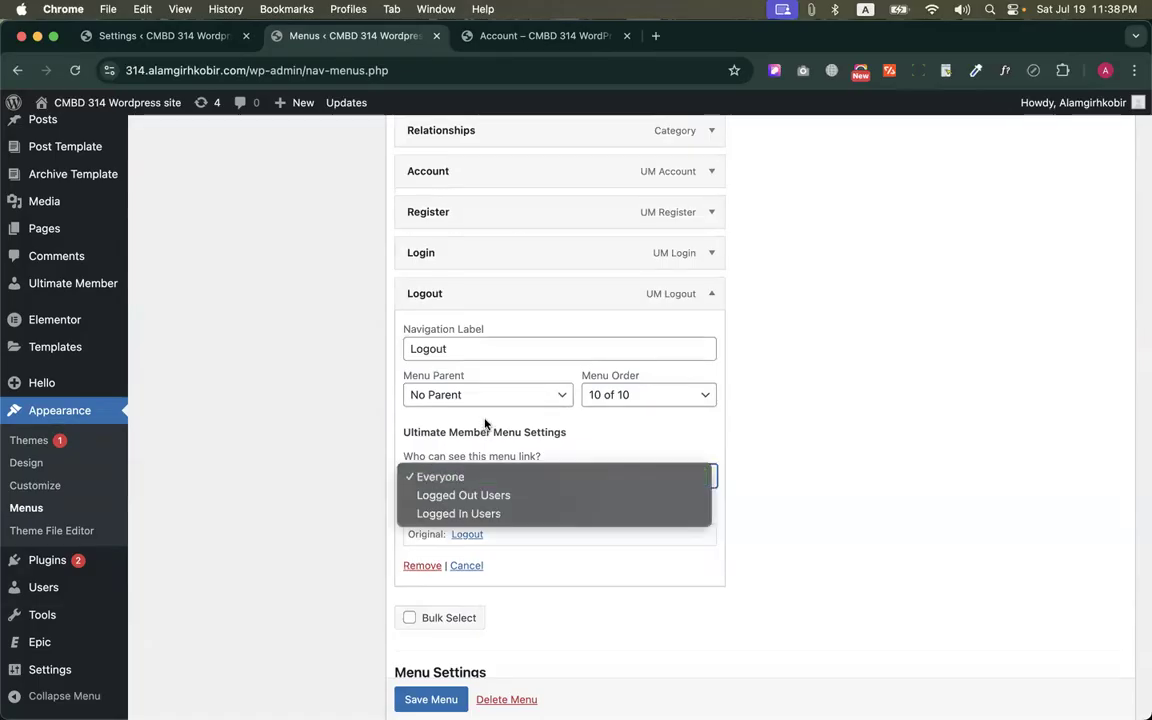
pyautogui.click(460, 513)
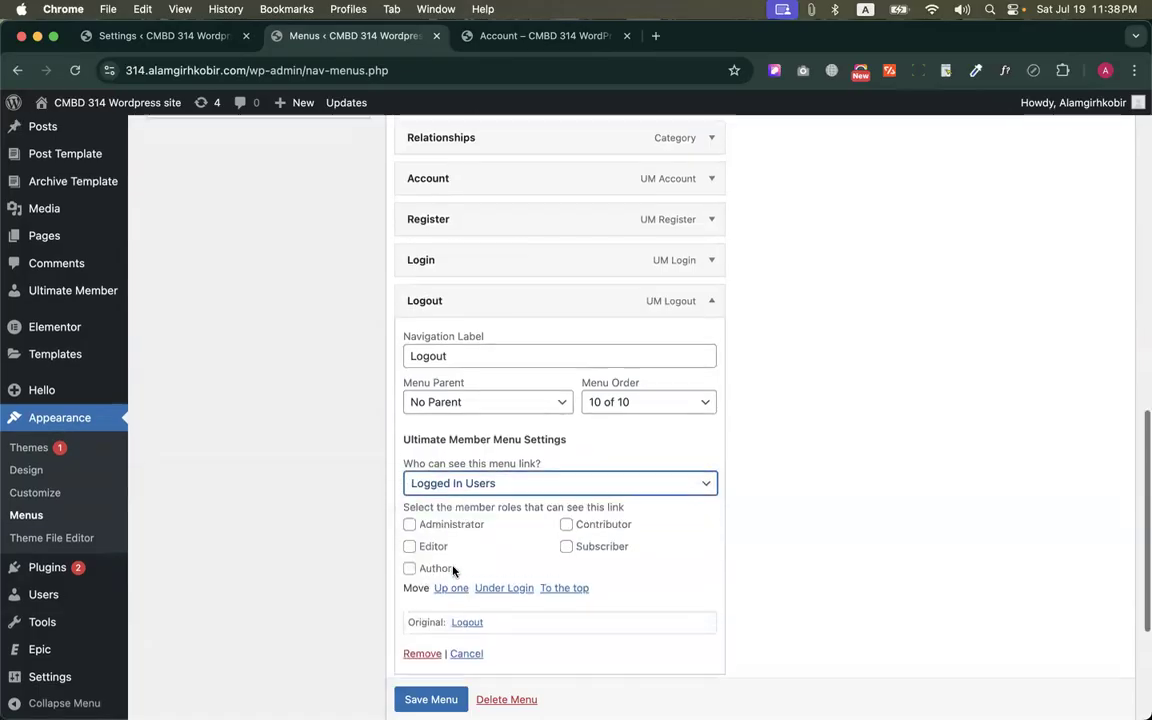
pyautogui.scroll(3, 453, 570)
pyautogui.scroll(-2, 610, 585)
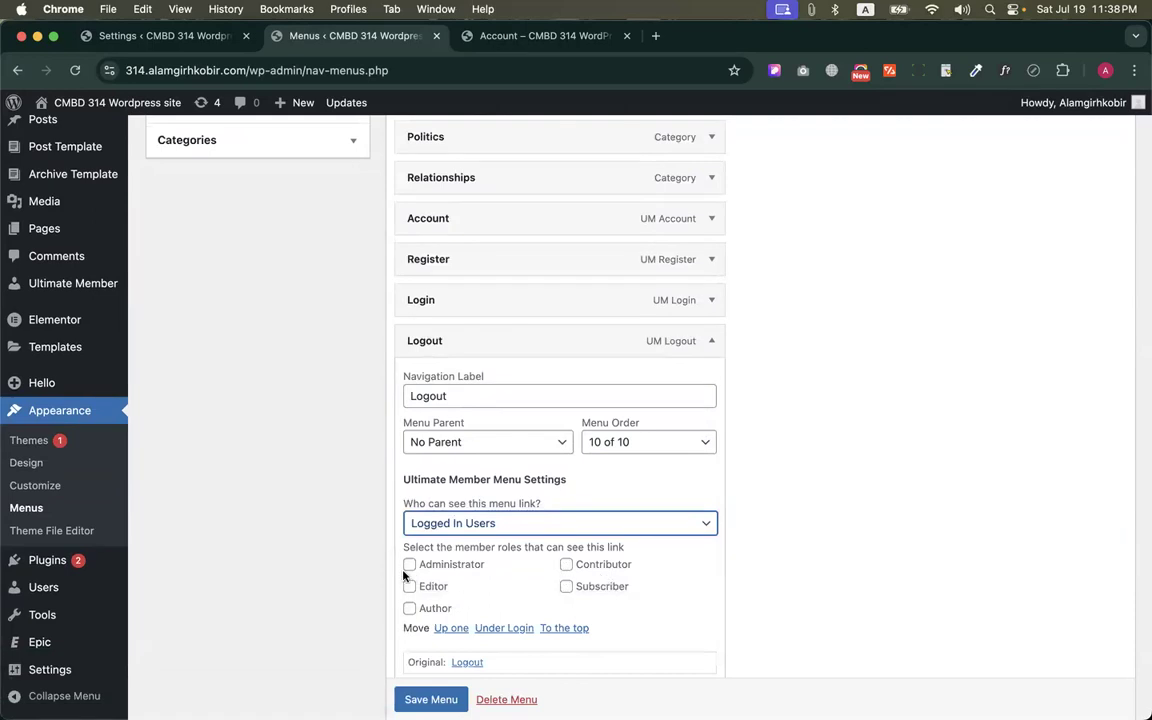
pyautogui.click(711, 341)
pyautogui.click(429, 629)
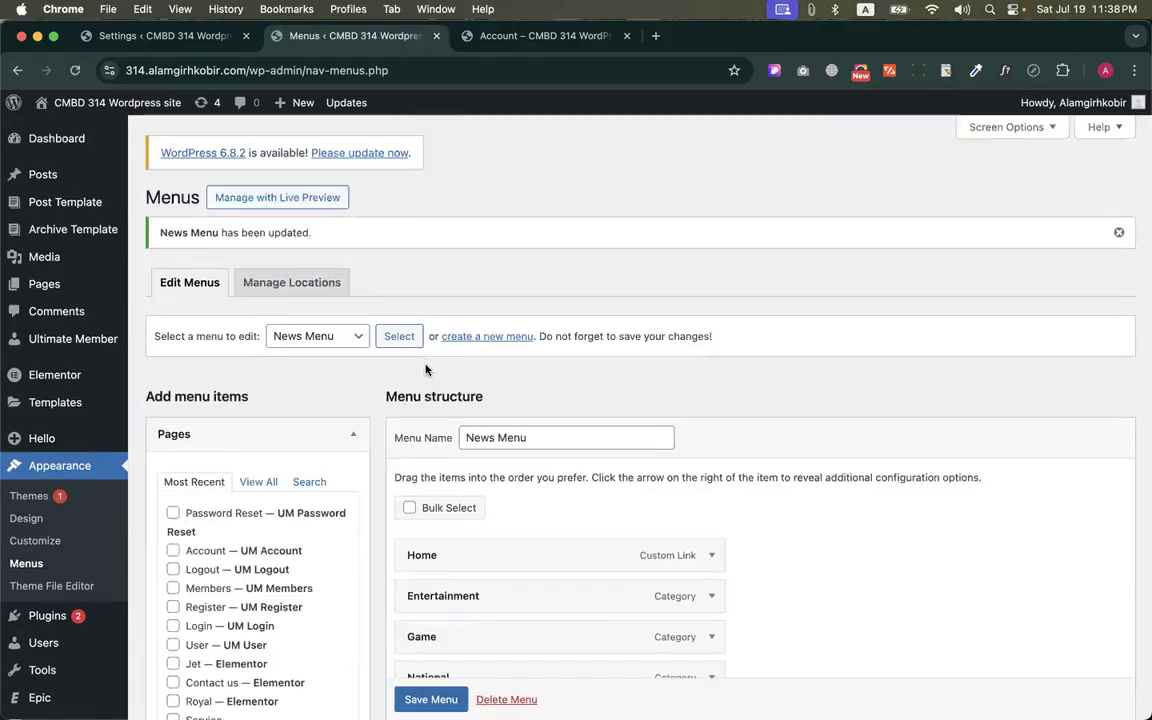
# Check the Account item's visibility settings and save the News Menu again
pyautogui.scroll(-10, 425, 370)
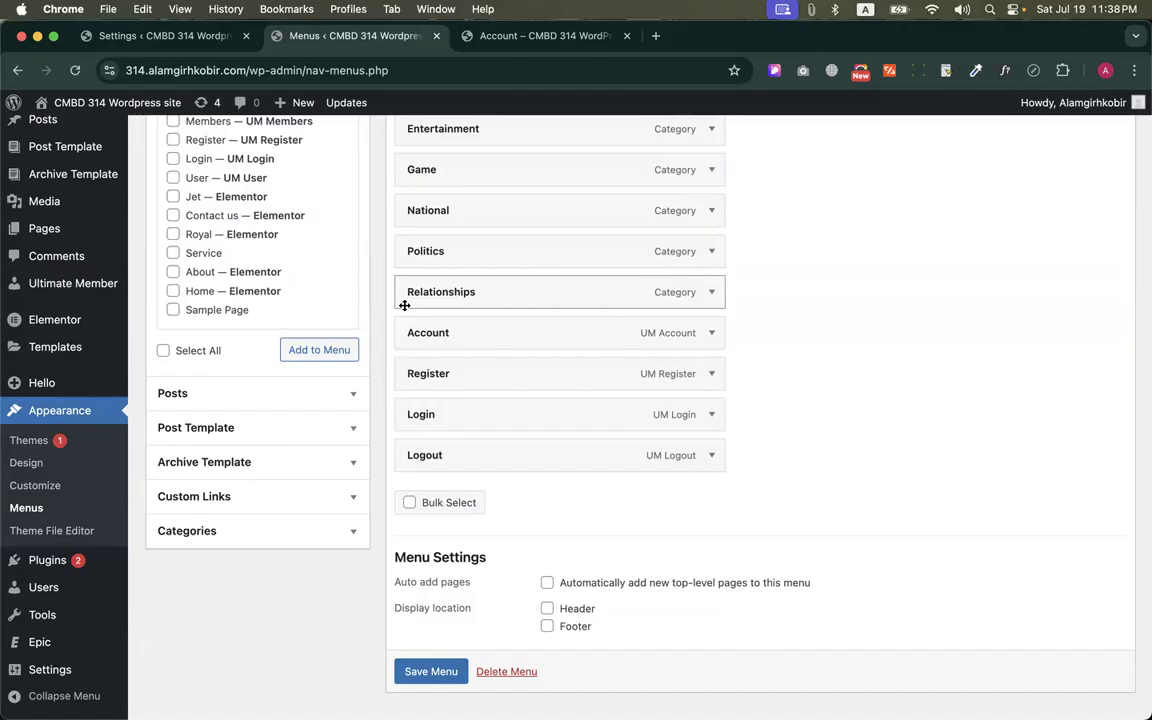
pyautogui.click(712, 333)
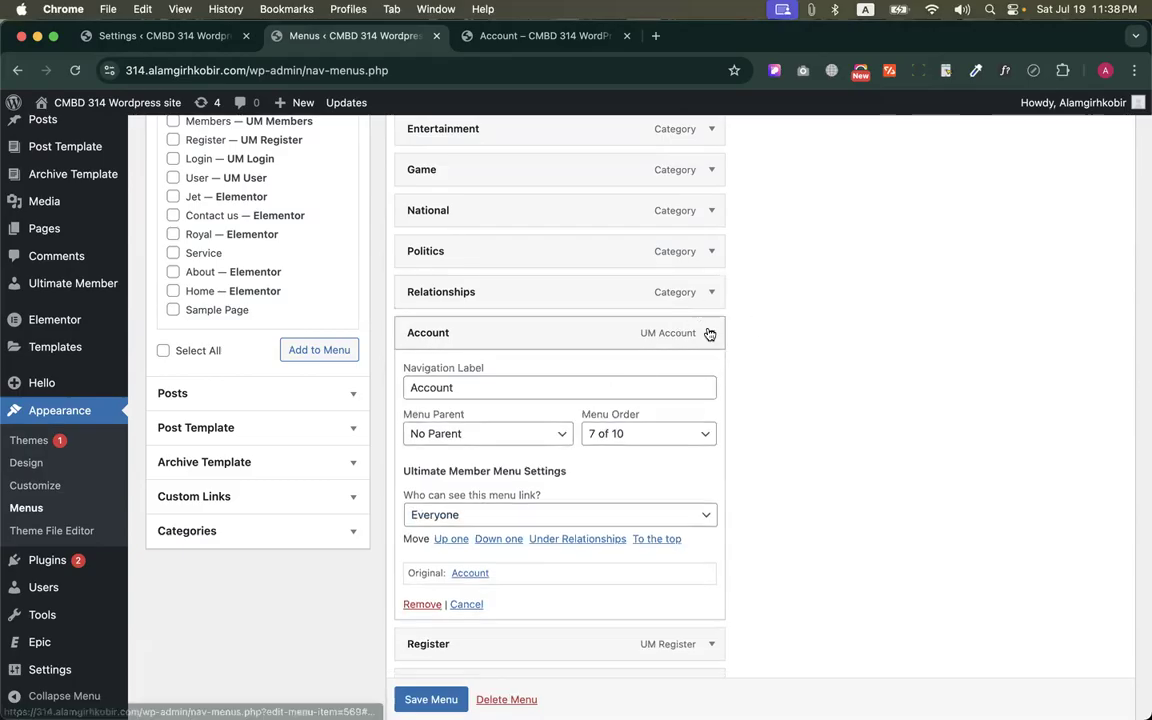
pyautogui.click(710, 334)
pyautogui.scroll(-1, 424, 686)
pyautogui.click(413, 652)
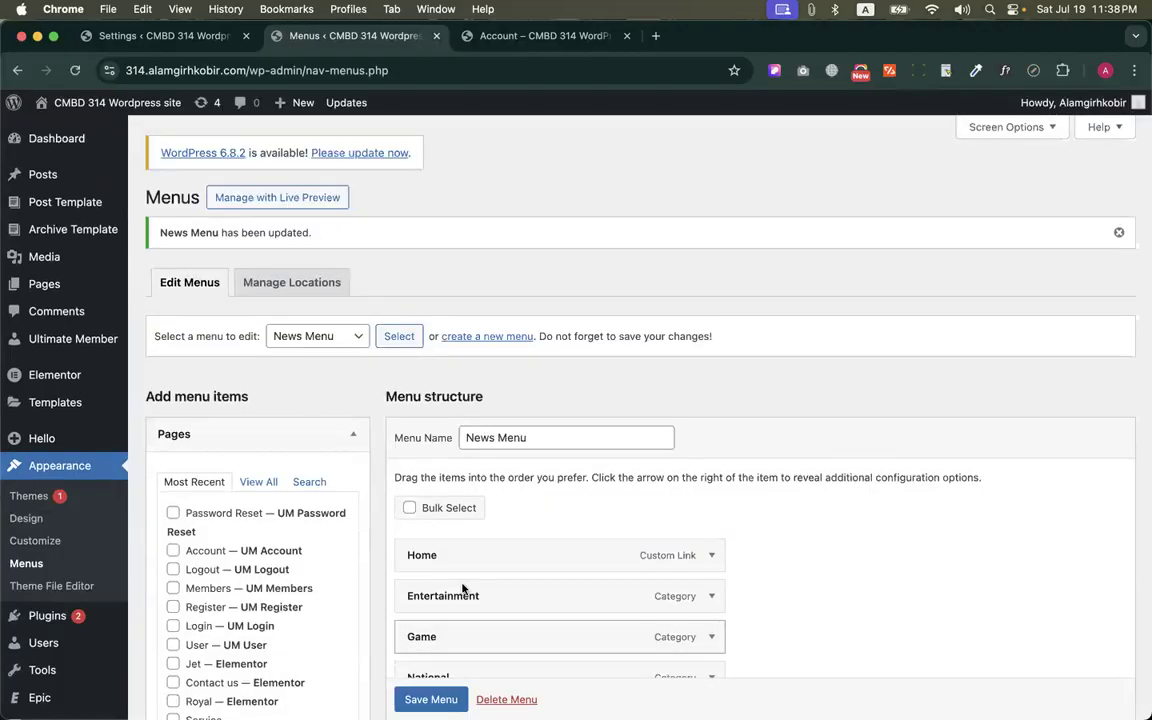
# Search the web for crocoblock, open the Crocoblock site and examine its header sign-in links and page layout
pyautogui.click(655, 36)
pyautogui.write('crocob')
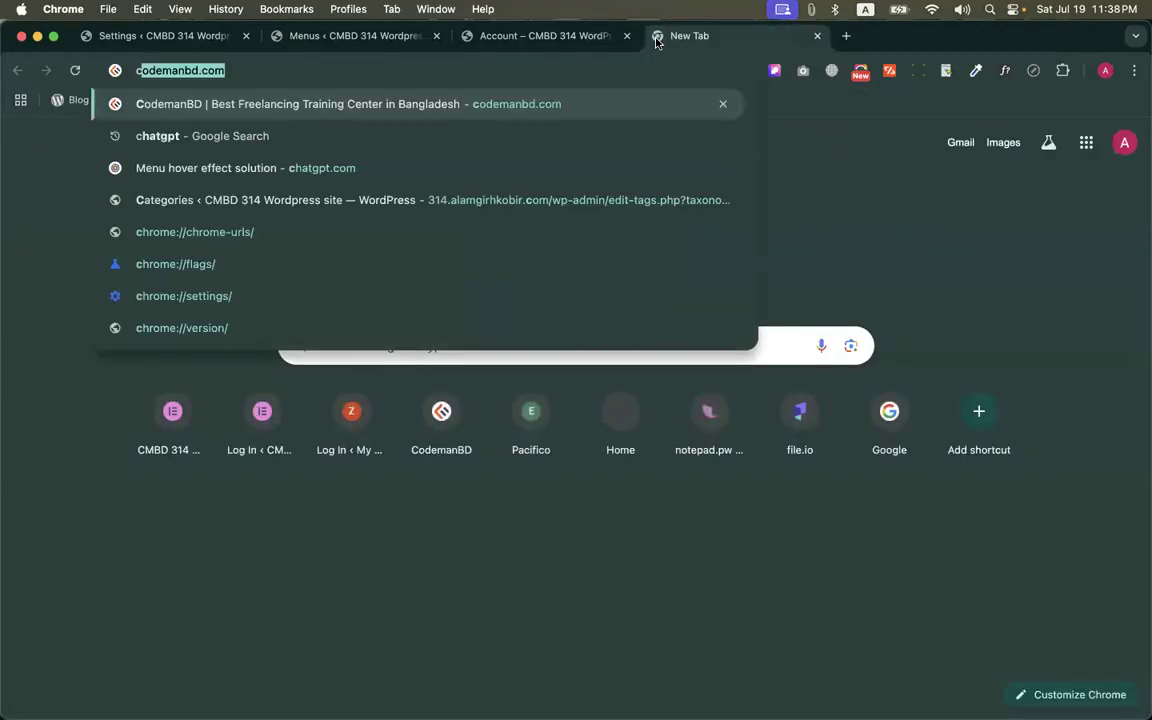
pyautogui.write('lo')
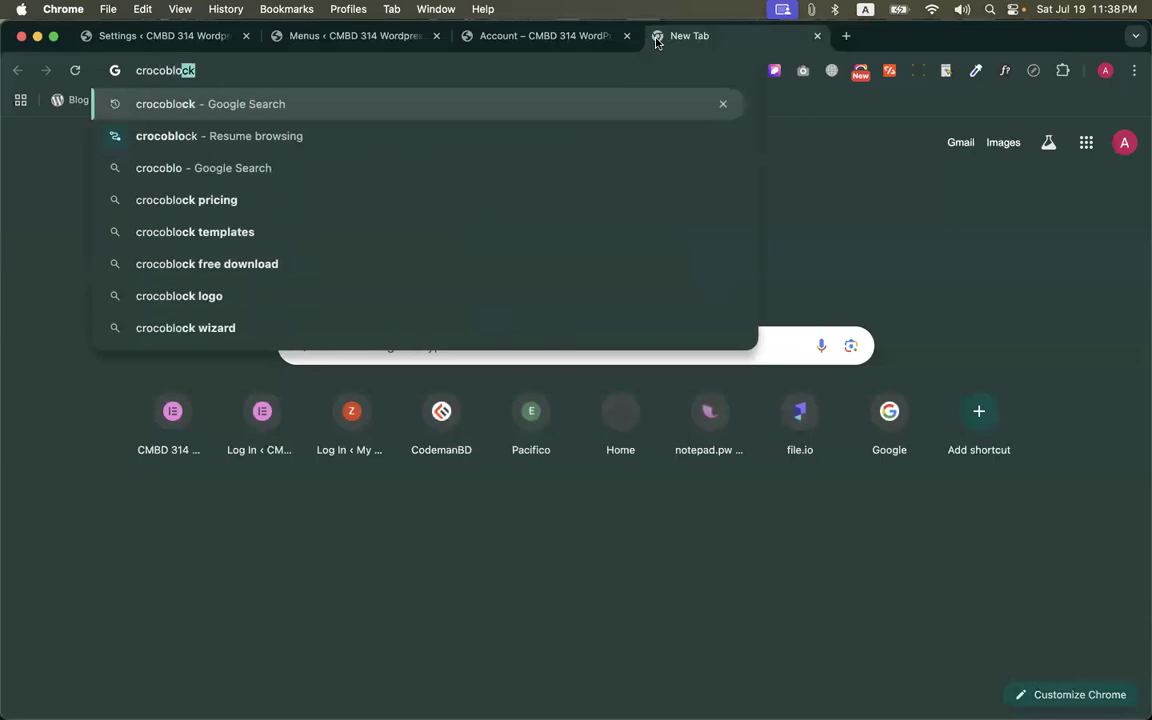
pyautogui.press('Return')
pyautogui.scroll(-3, 230, 400)
pyautogui.click(207, 376)
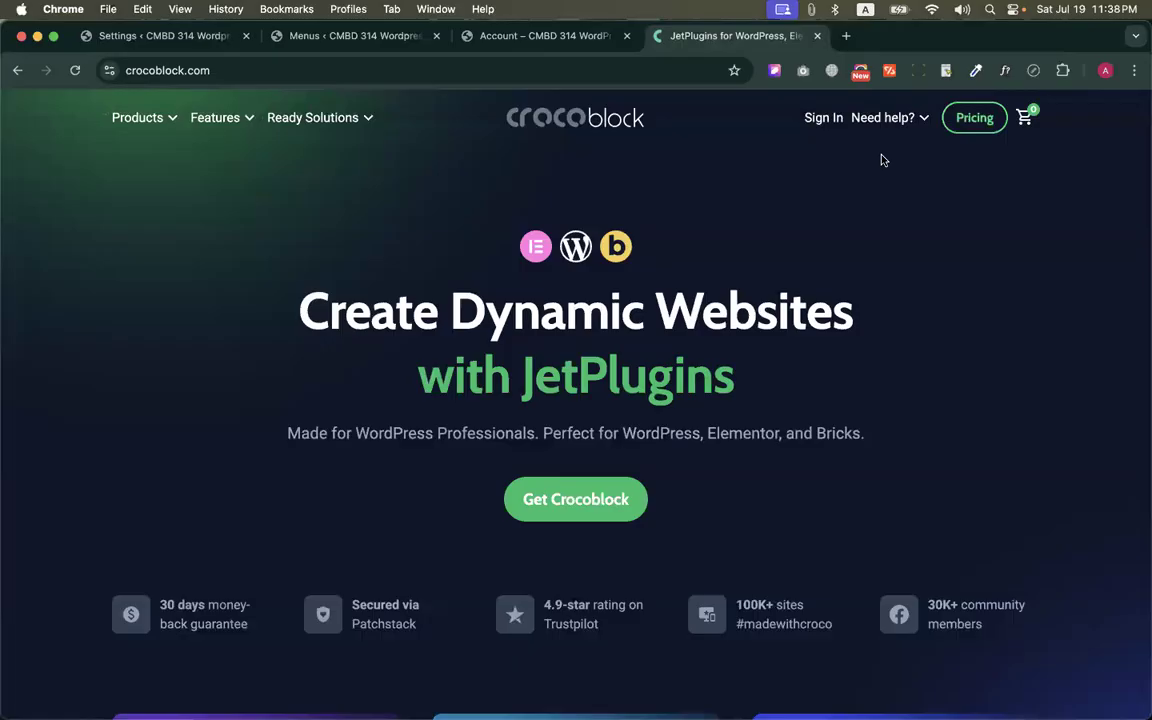
pyautogui.click(330, 109)
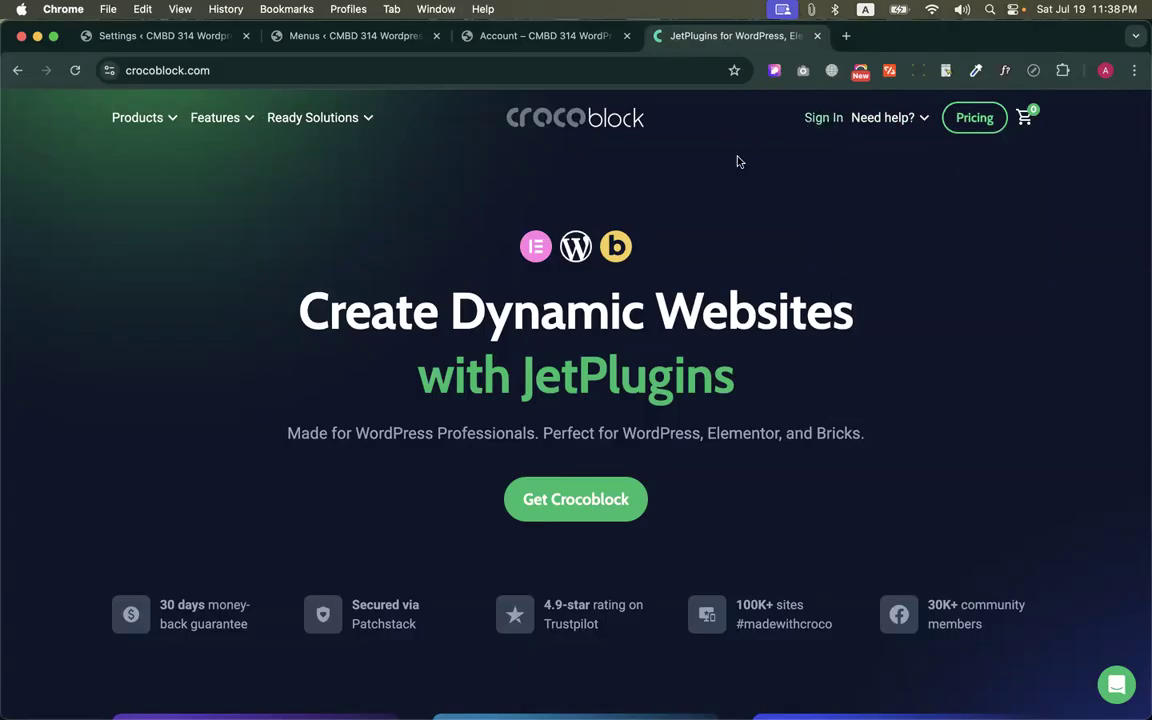
pyautogui.scroll(-5, 673, 254)
pyautogui.scroll(-20, 673, 254)
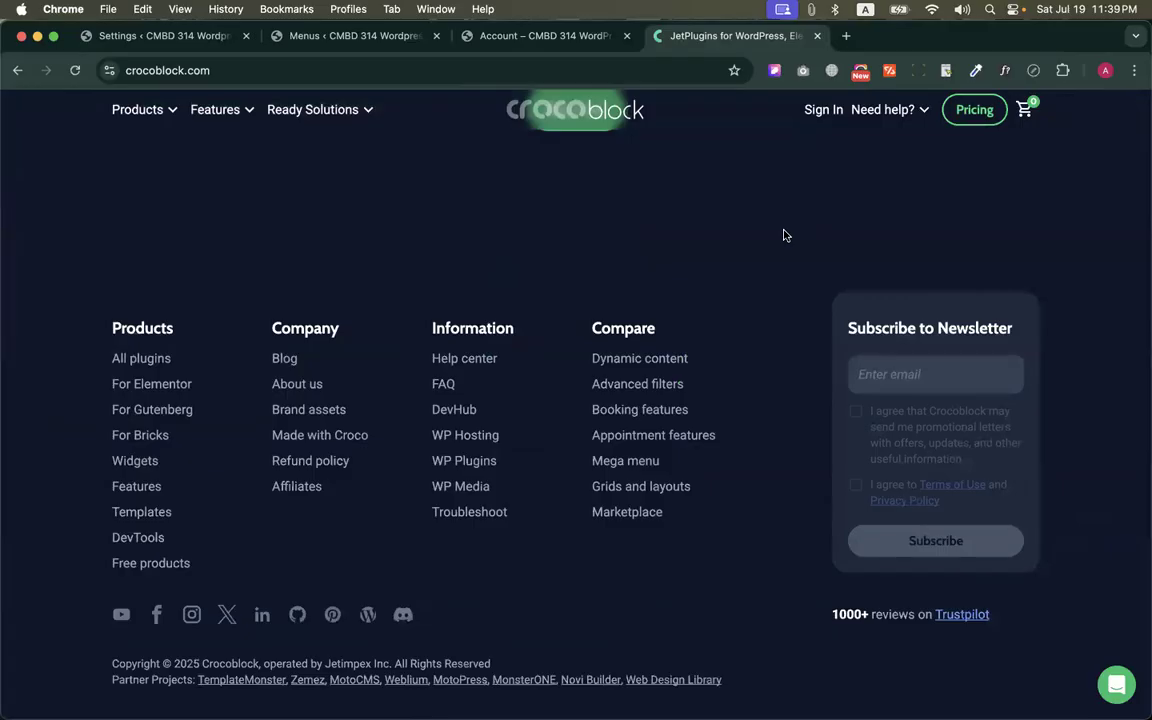
pyautogui.scroll(20, 784, 235)
# Return to the Menus screen, make the Account item visible to Logged In Users only and save the News Menu
pyautogui.click(468, 36)
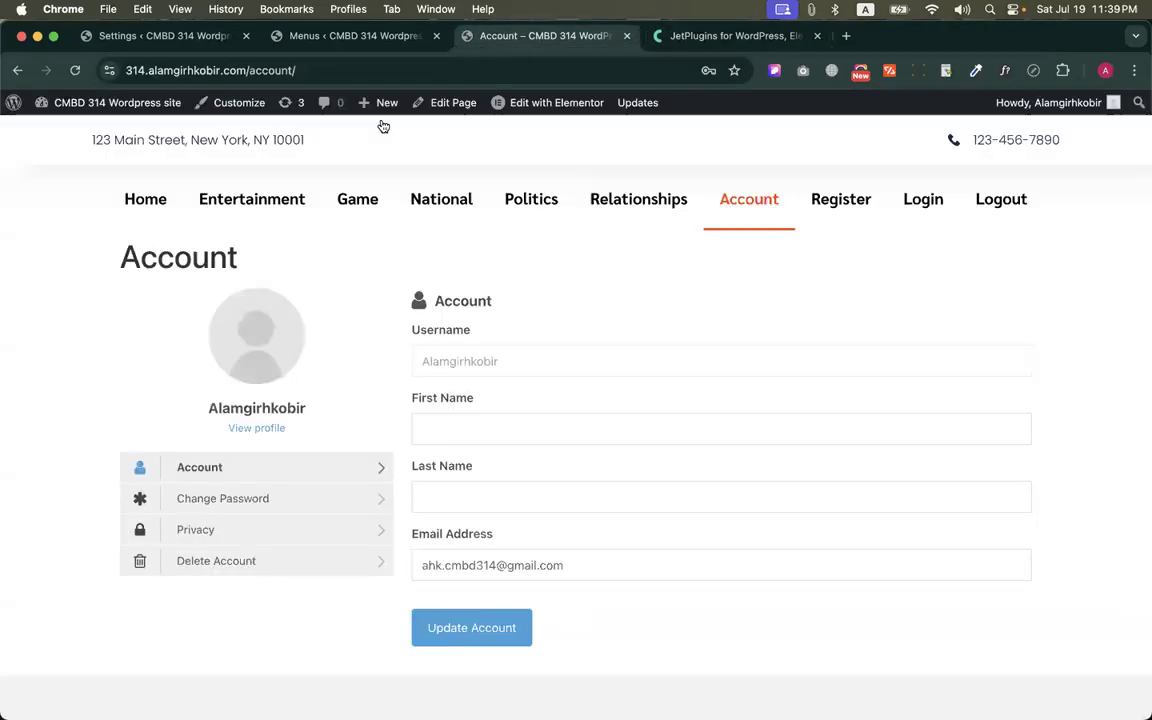
pyautogui.click(355, 36)
pyautogui.scroll(-2, 467, 276)
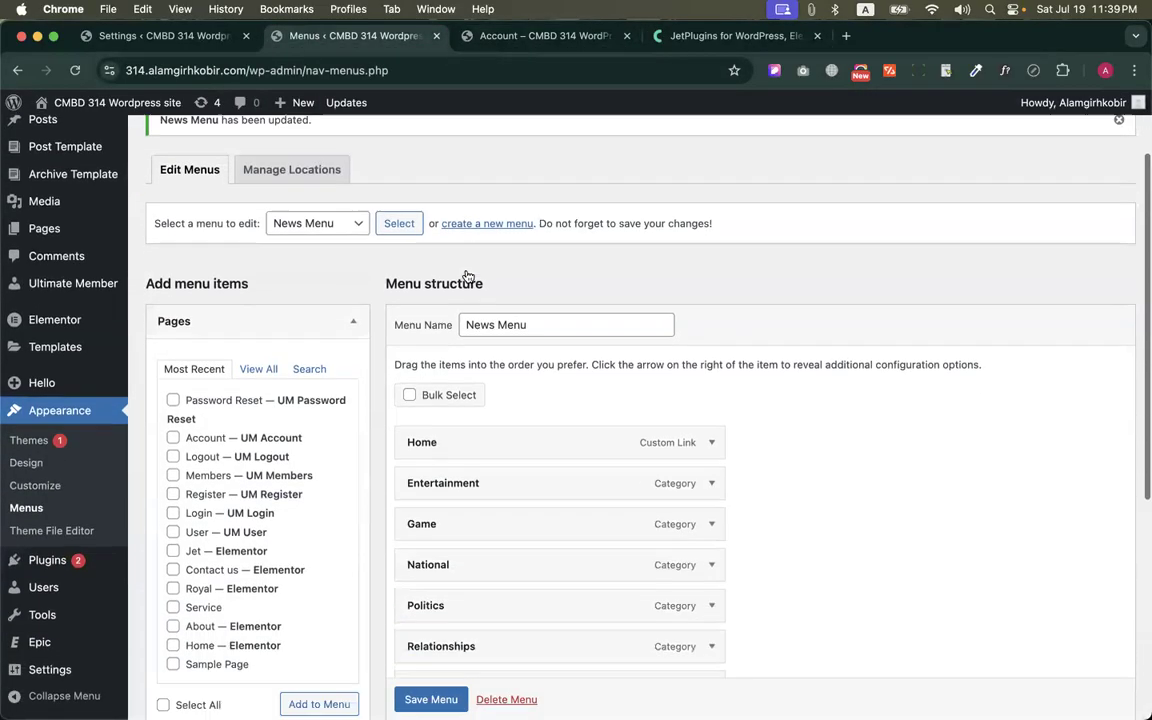
pyautogui.scroll(-7, 540, 399)
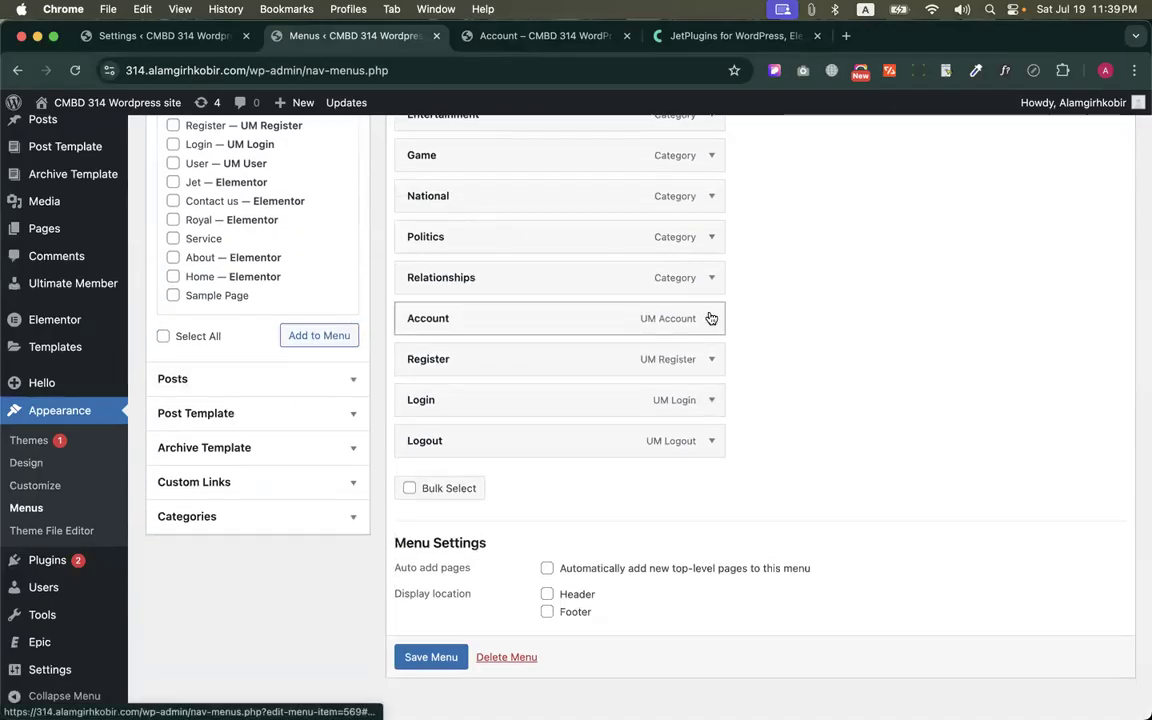
pyautogui.click(712, 319)
pyautogui.scroll(-4, 451, 324)
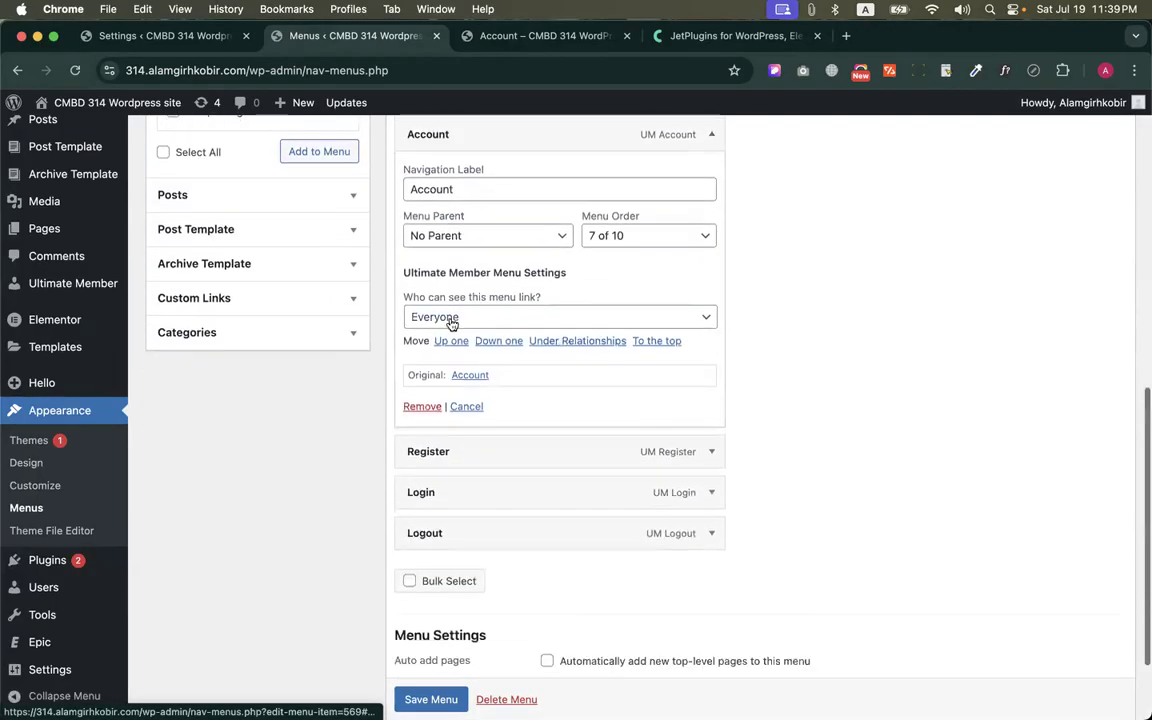
pyautogui.click(452, 320)
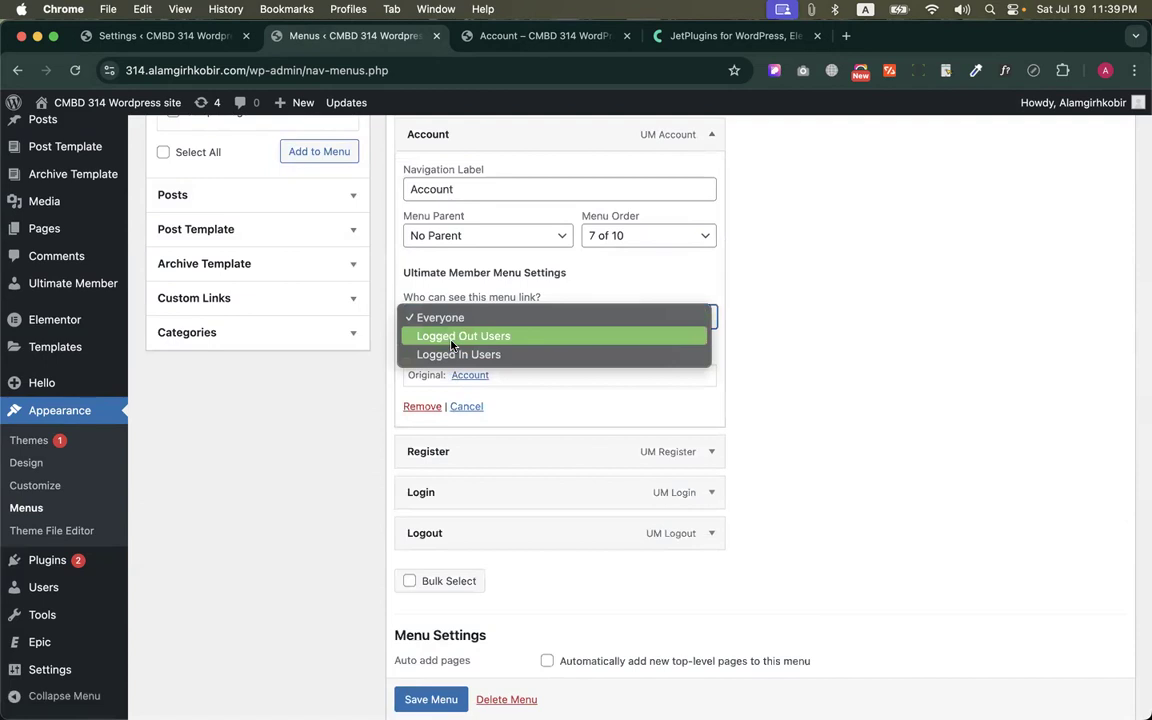
pyautogui.click(457, 355)
pyautogui.scroll(1, 684, 211)
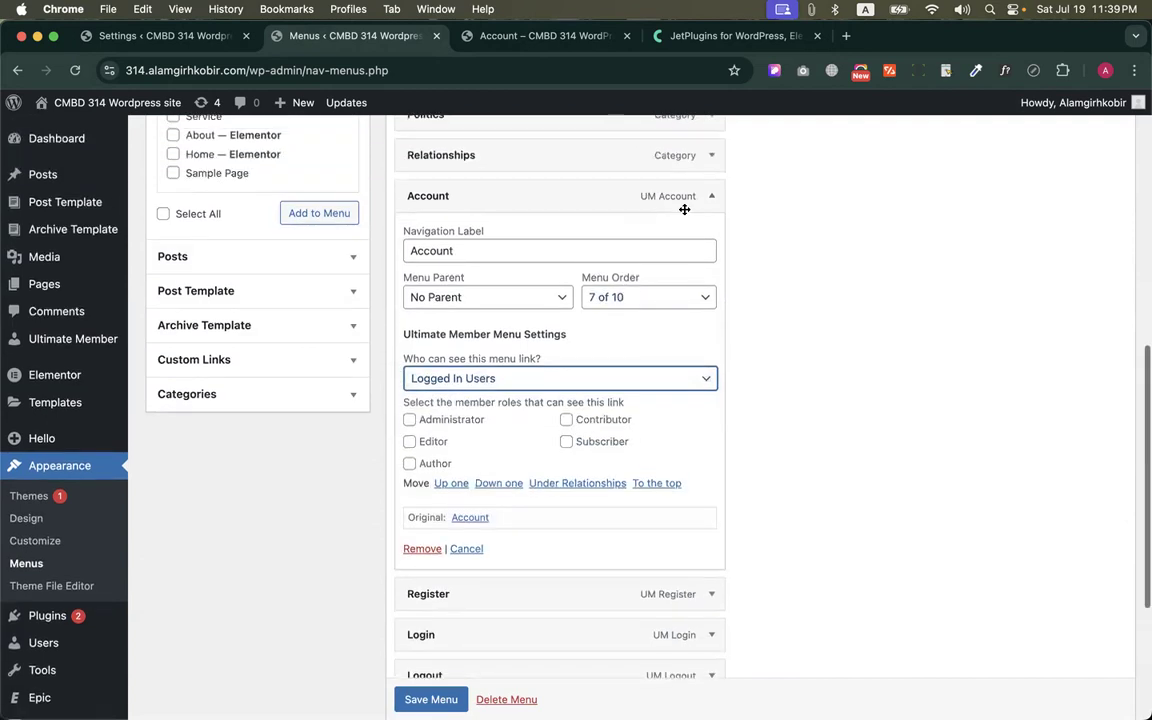
pyautogui.scroll(2, 704, 197)
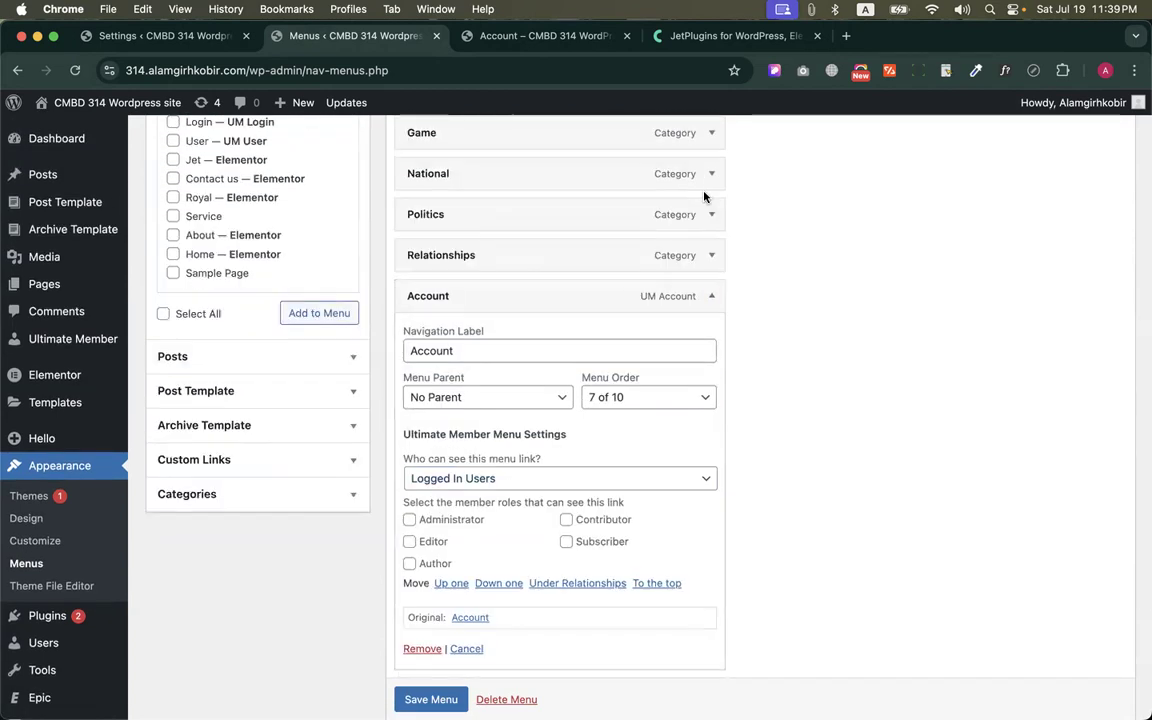
pyautogui.click(711, 296)
pyautogui.click(416, 634)
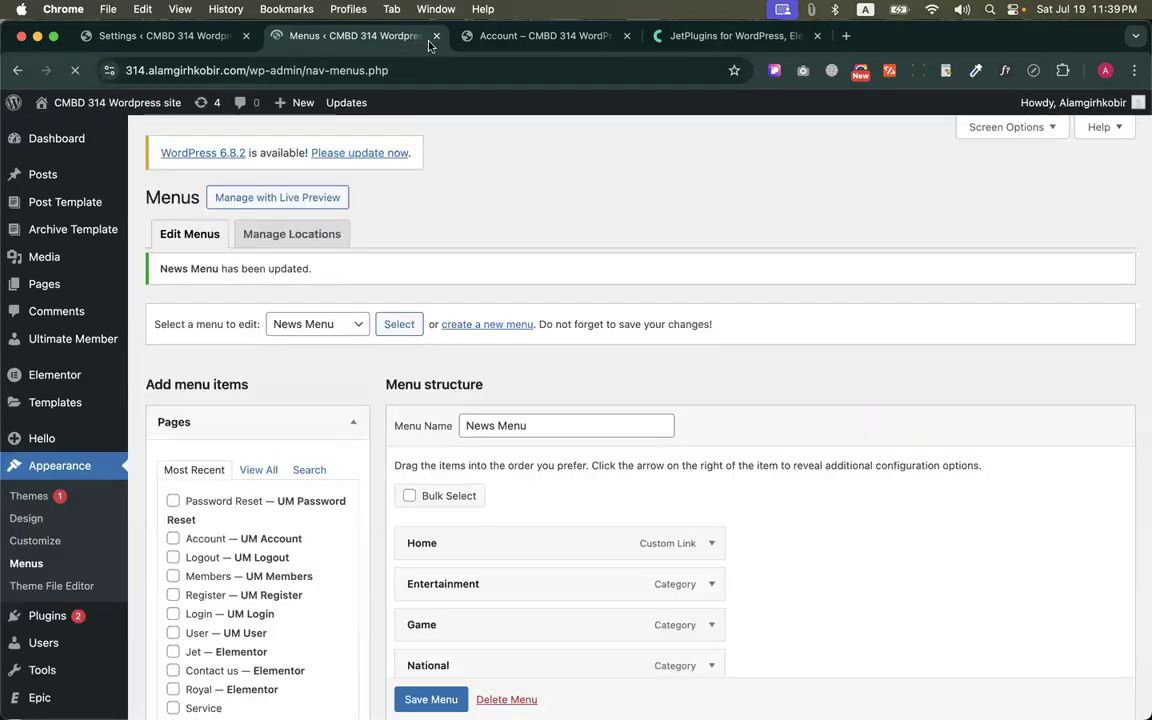
# Reload the site's Account page to check the navigation links while logged in, and go to the Home page
pyautogui.click(520, 36)
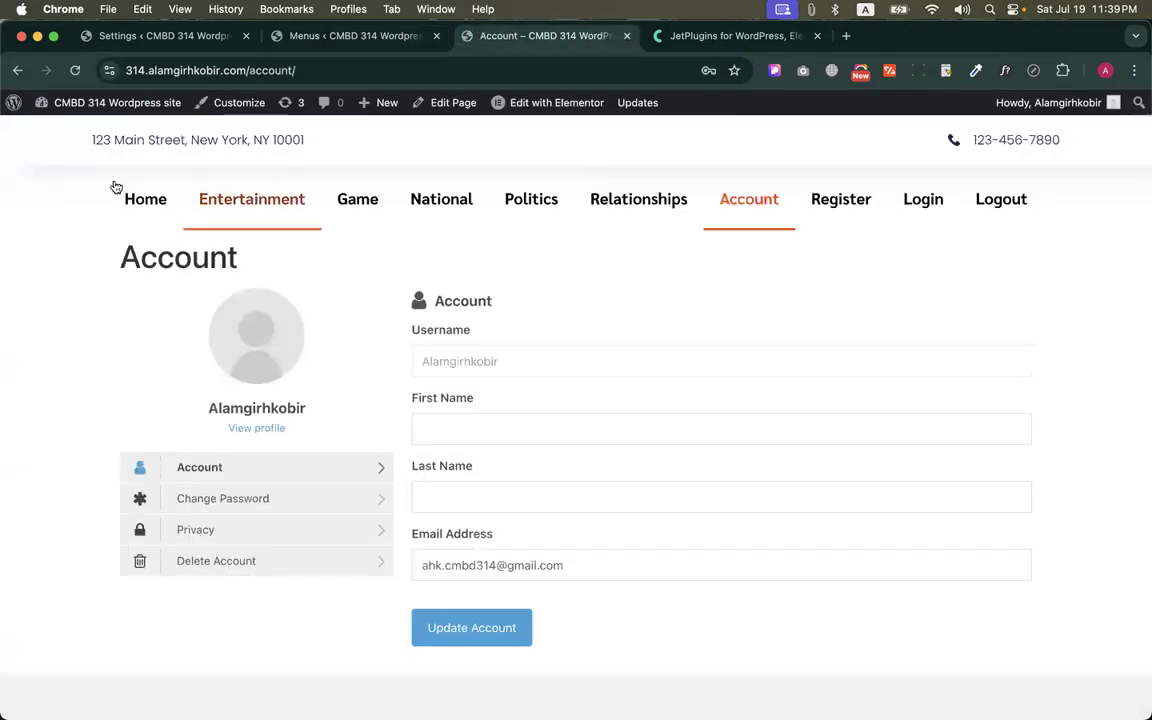
pyautogui.click(72, 70)
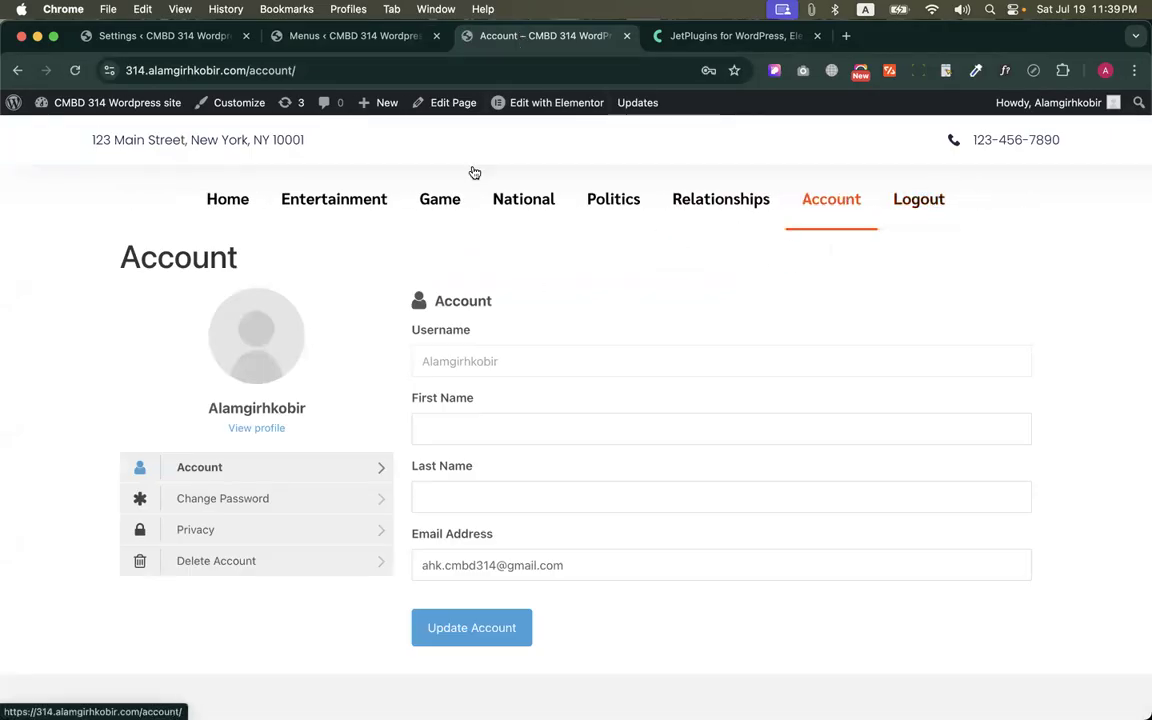
pyautogui.click(226, 198)
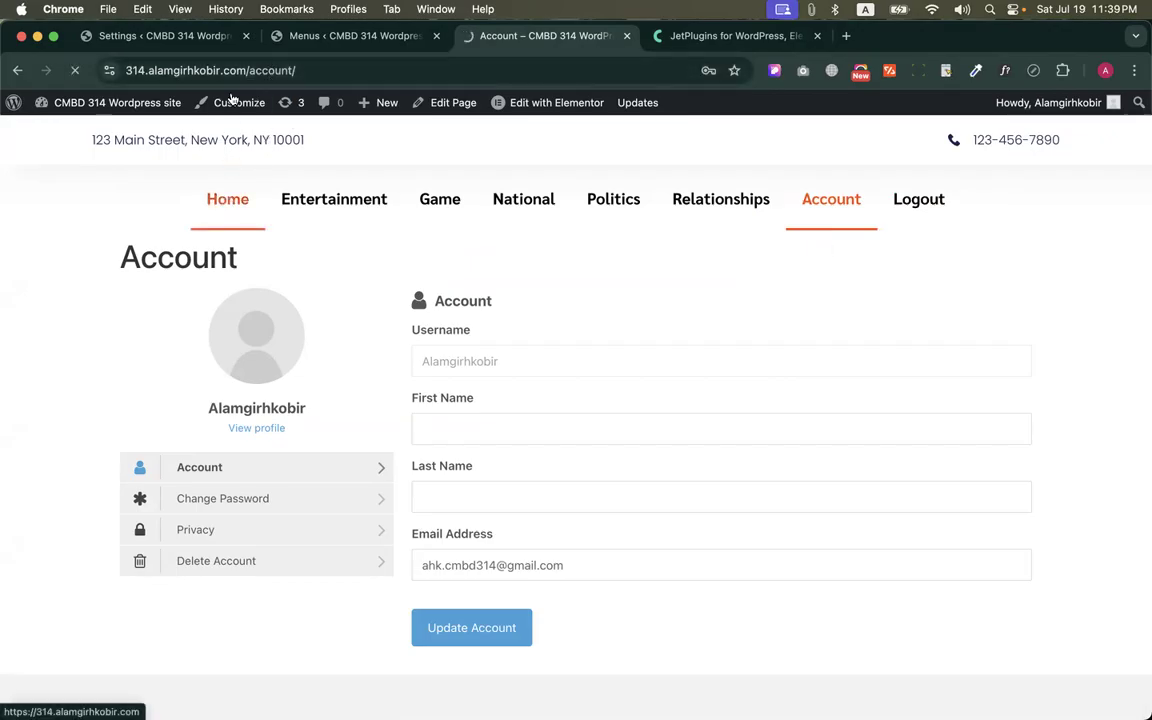
# Open the site's home page in another Chrome profile to view the menu as a logged-out visitor
pyautogui.click(227, 69)
pyautogui.press('super+c')
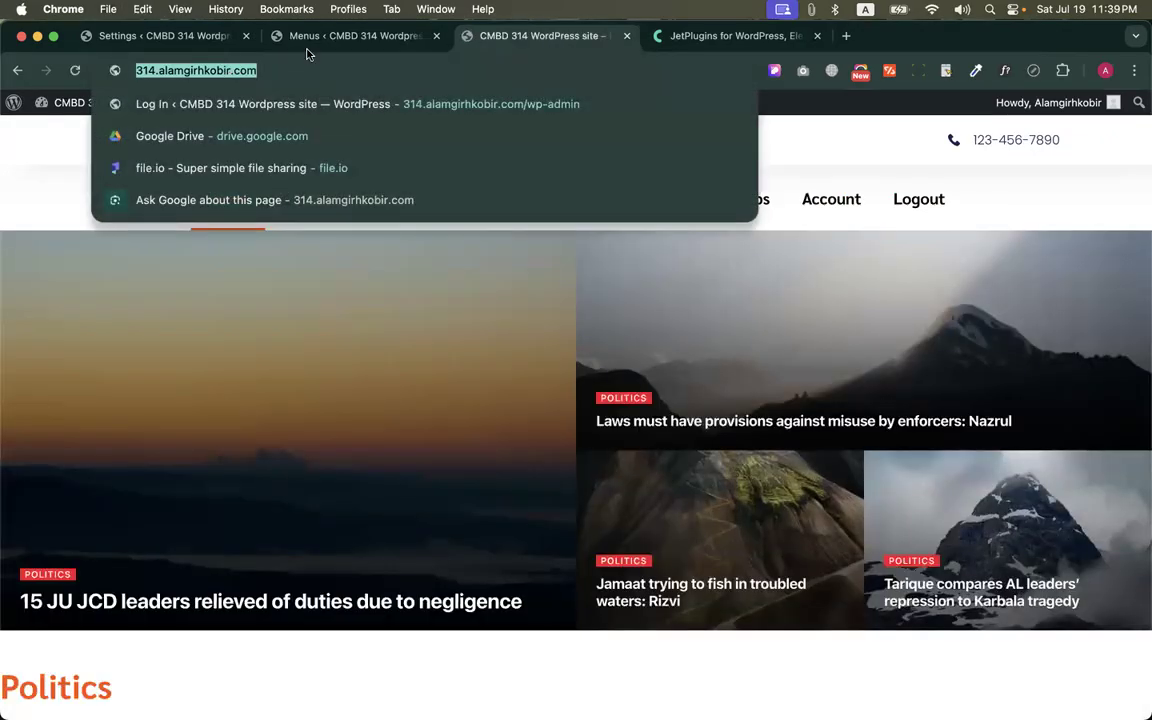
pyautogui.click(340, 9)
pyautogui.click(392, 56)
pyautogui.press('super+v')
pyautogui.press('Return')
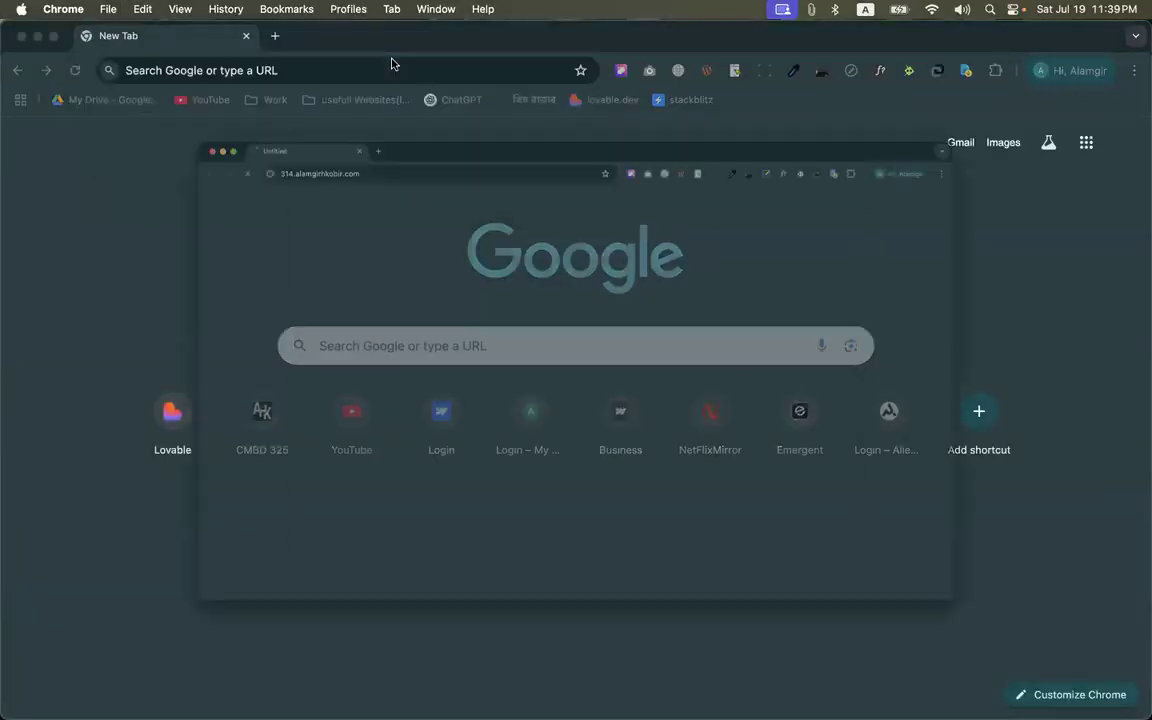
pyautogui.click(272, 37)
pyautogui.click(437, 36)
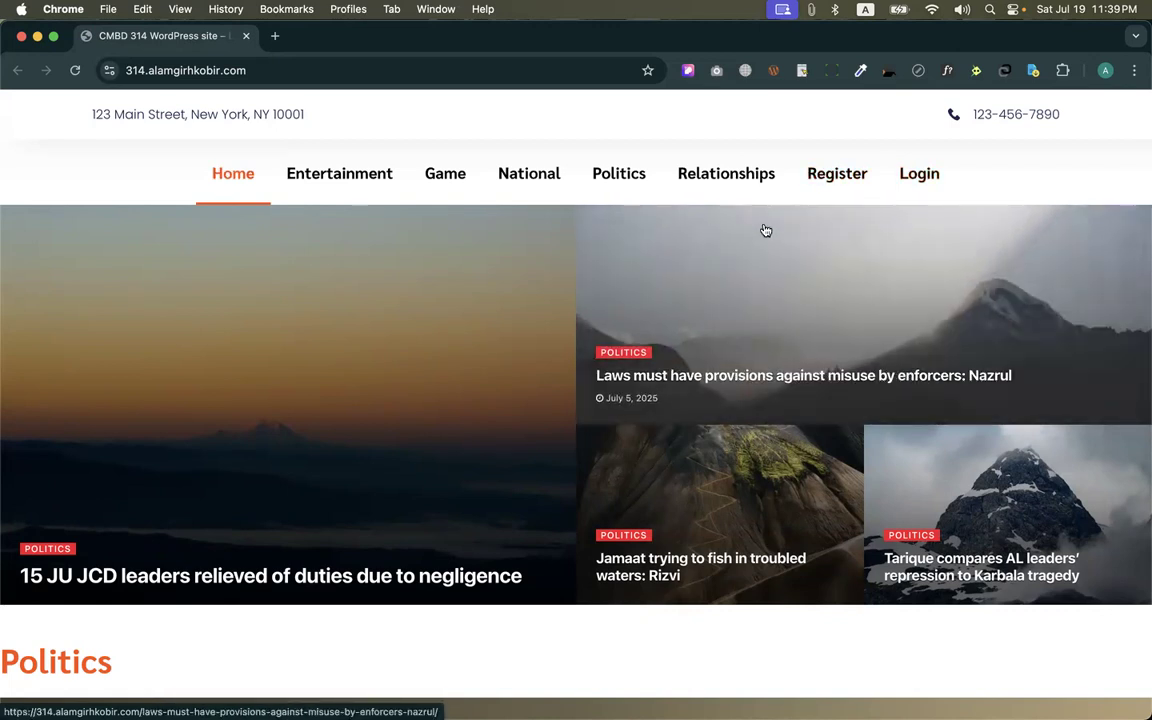
# Open the Register page, check the Login form it links to, and return to the registration form
pyautogui.click(831, 180)
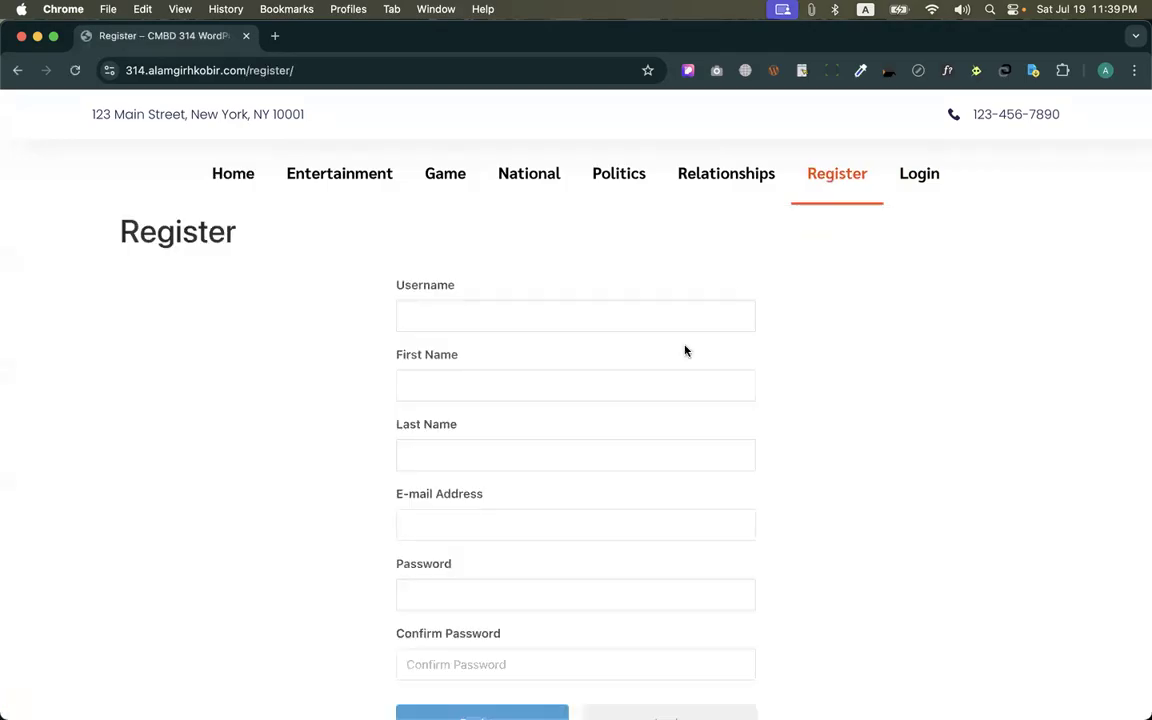
pyautogui.scroll(-2, 643, 371)
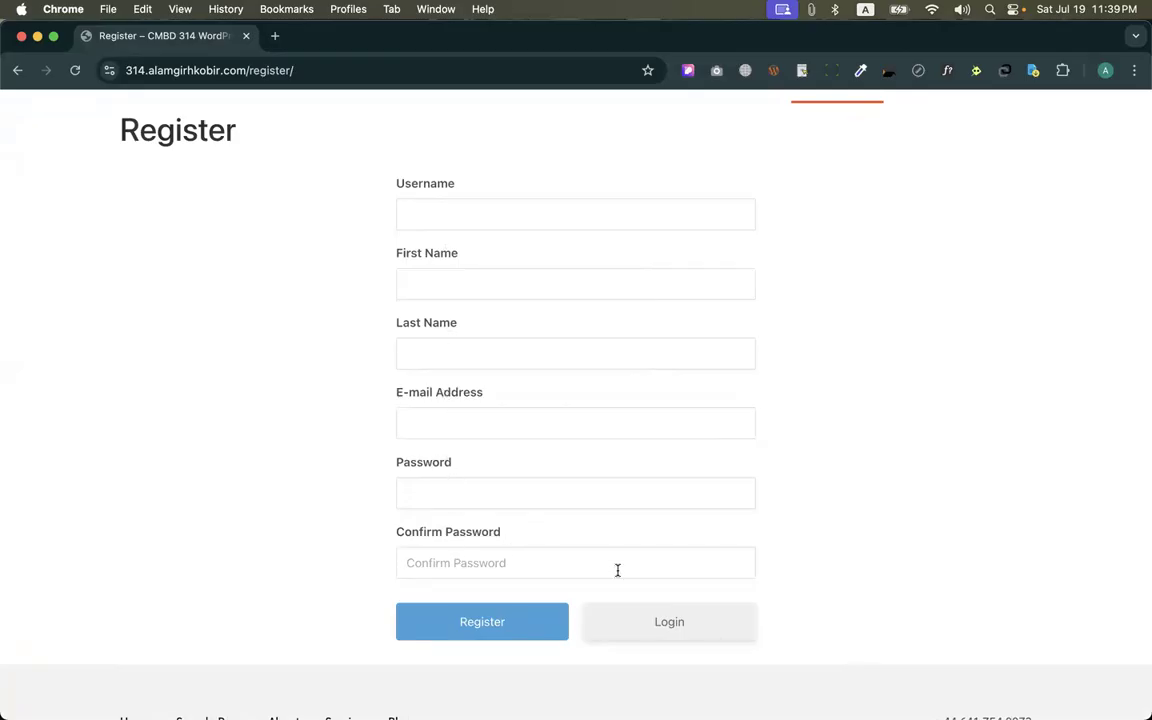
pyautogui.click(675, 619)
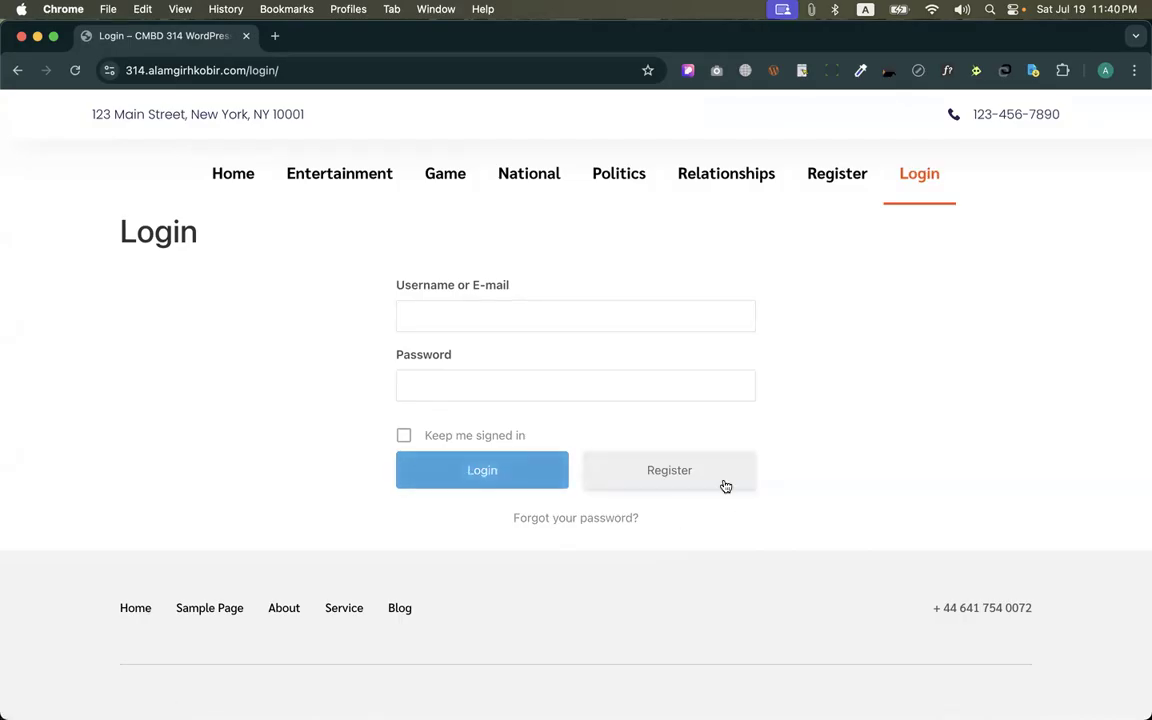
pyautogui.click(653, 476)
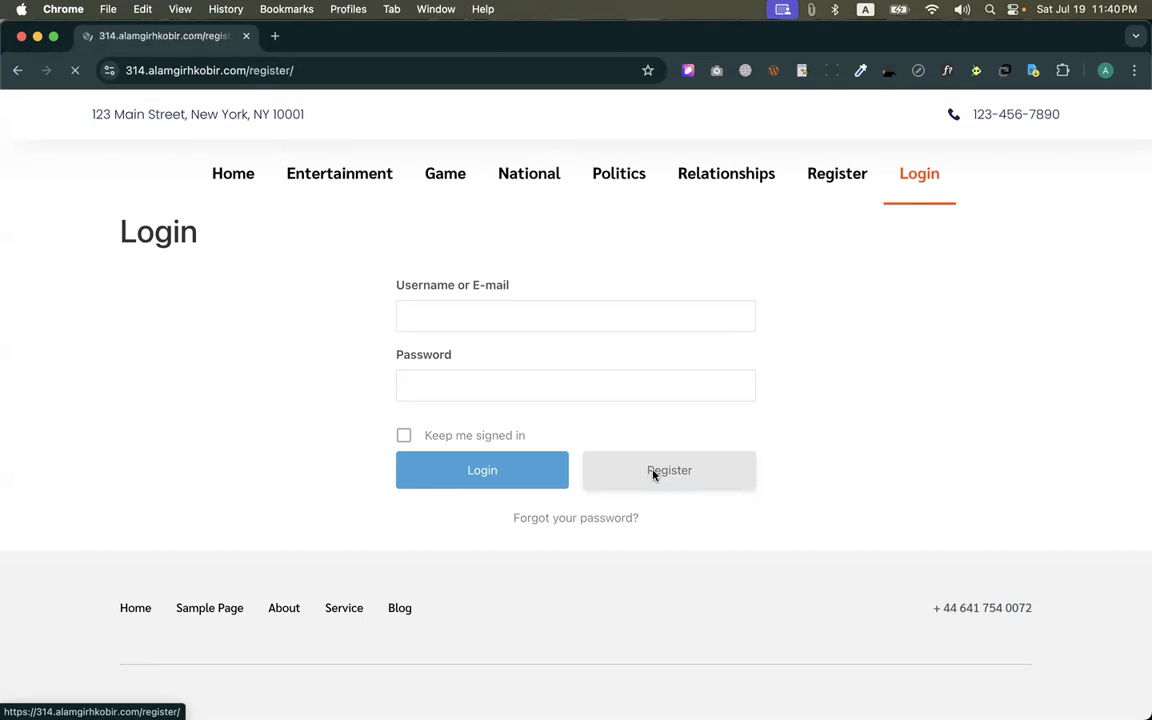
pyautogui.scroll(-2, 653, 475)
# Fill in the username, first name, last name and e-mail address of the new member in the registration form
pyautogui.click(433, 247)
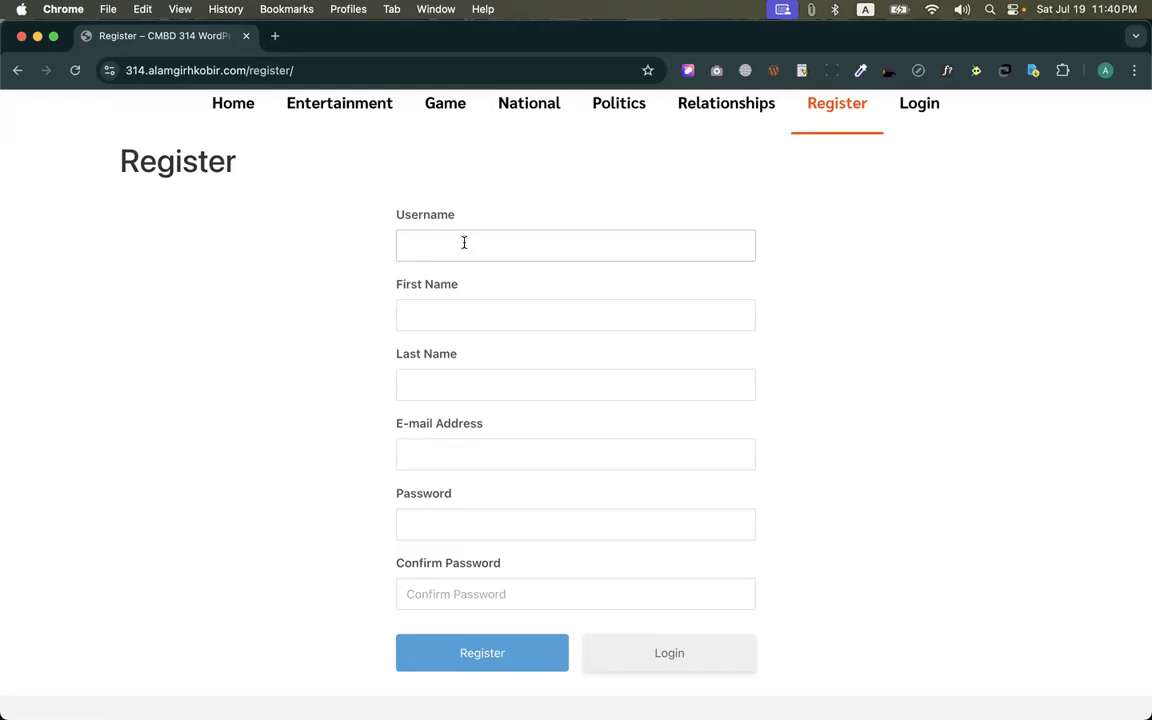
pyautogui.click(435, 305)
pyautogui.moveTo(406, 240); pyautogui.dragTo(489, 232)
pyautogui.click(512, 196)
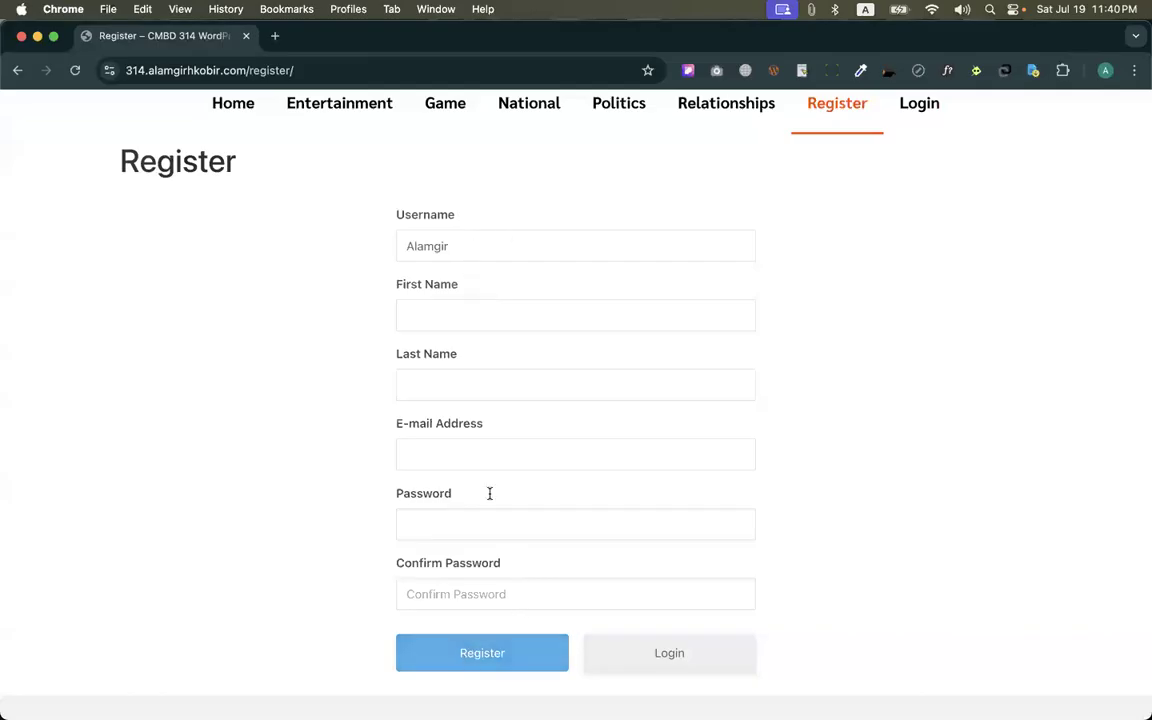
pyautogui.moveTo(416, 240); pyautogui.dragTo(597, 241)
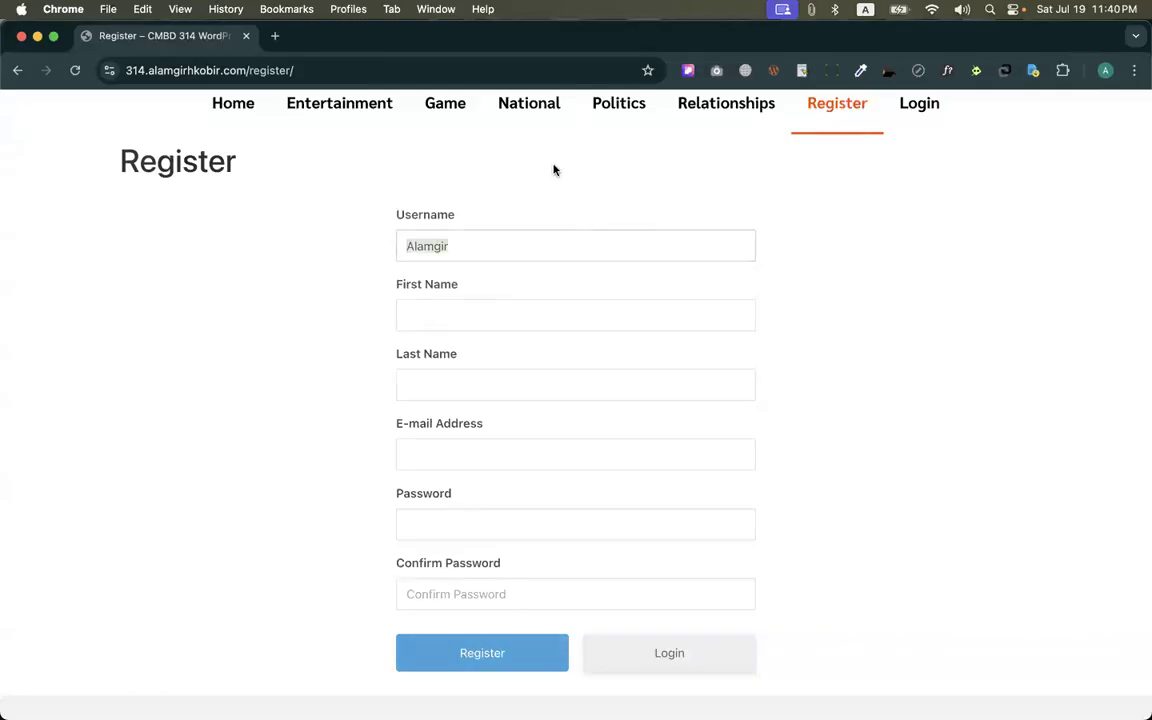
pyautogui.click(465, 317)
pyautogui.write('A;la')
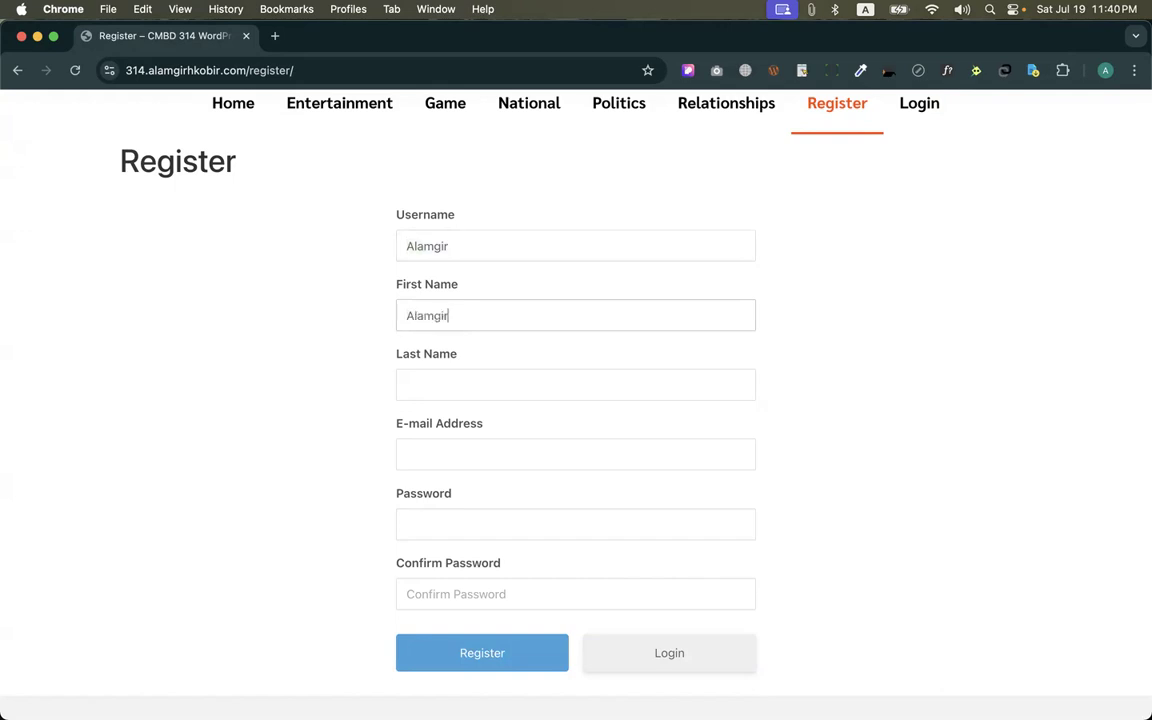
pyautogui.press('Tab')
pyautogui.write('H')
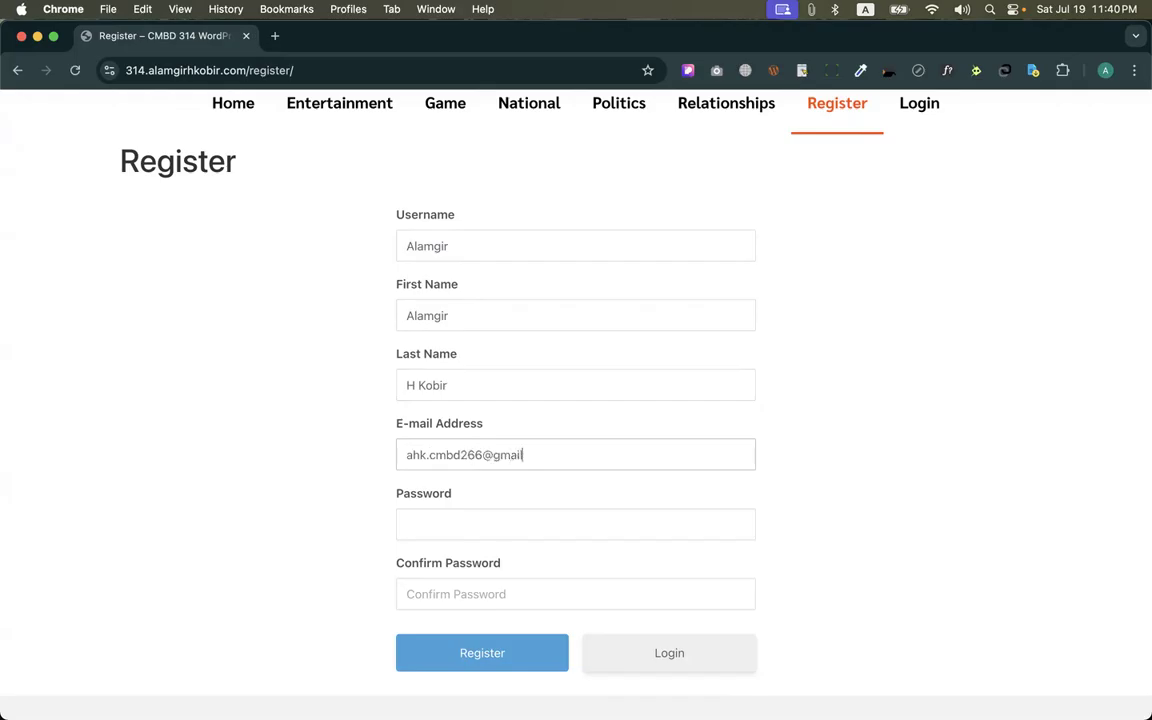
# Enter the new account's password and repeat it in the confirmation field
pyautogui.click(449, 528)
pyautogui.write('123')
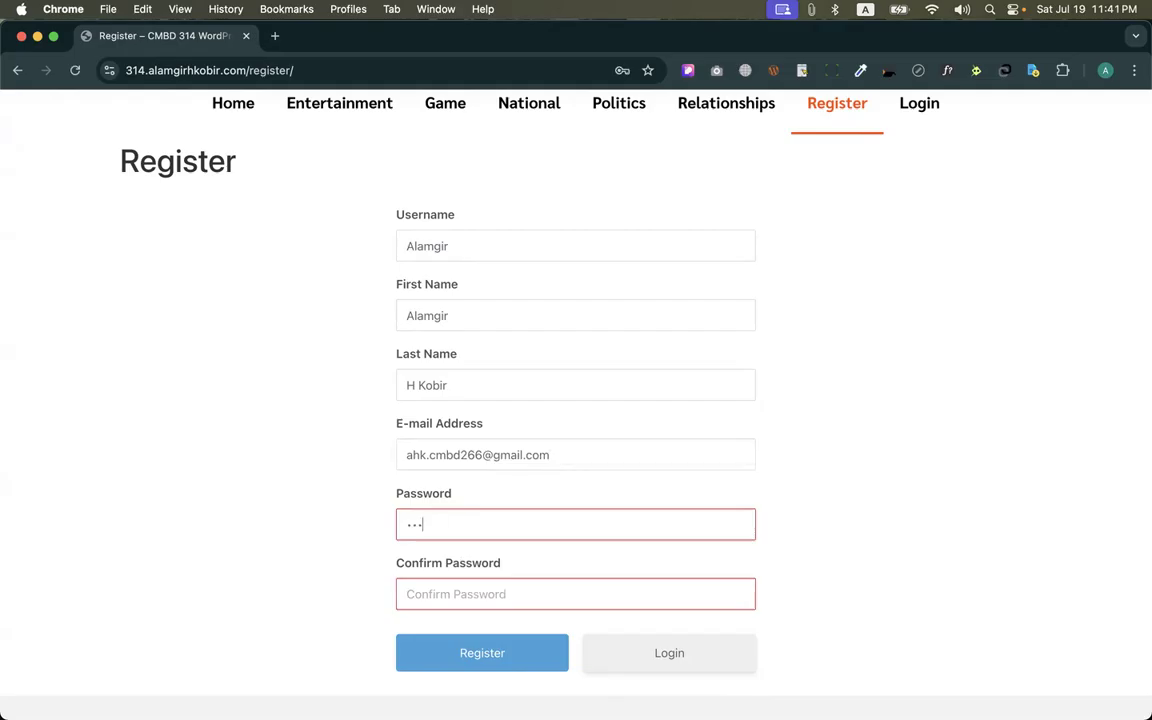
pyautogui.press('BackSpace')
pyautogui.write('123')
pyautogui.press('Tab')
pyautogui.write('1234567890')
pyautogui.click(274, 498)
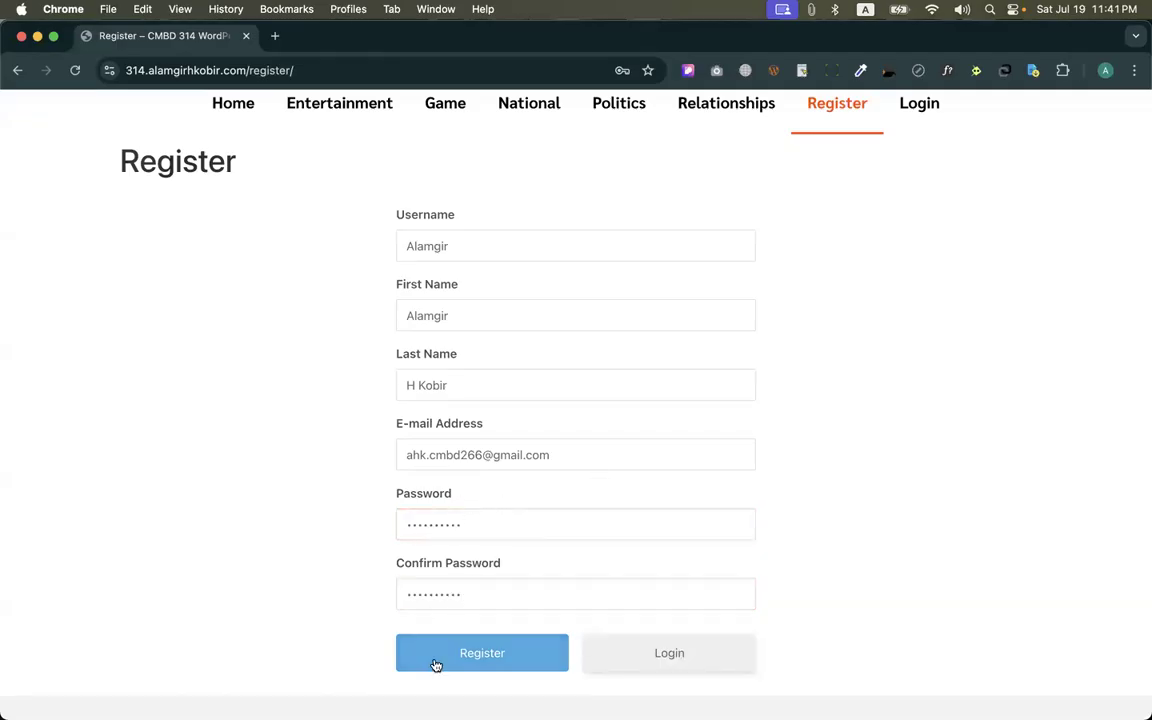
# Submit the registration, dismissing the browser's save-password offer, and look over the new member's profile page
pyautogui.click(476, 662)
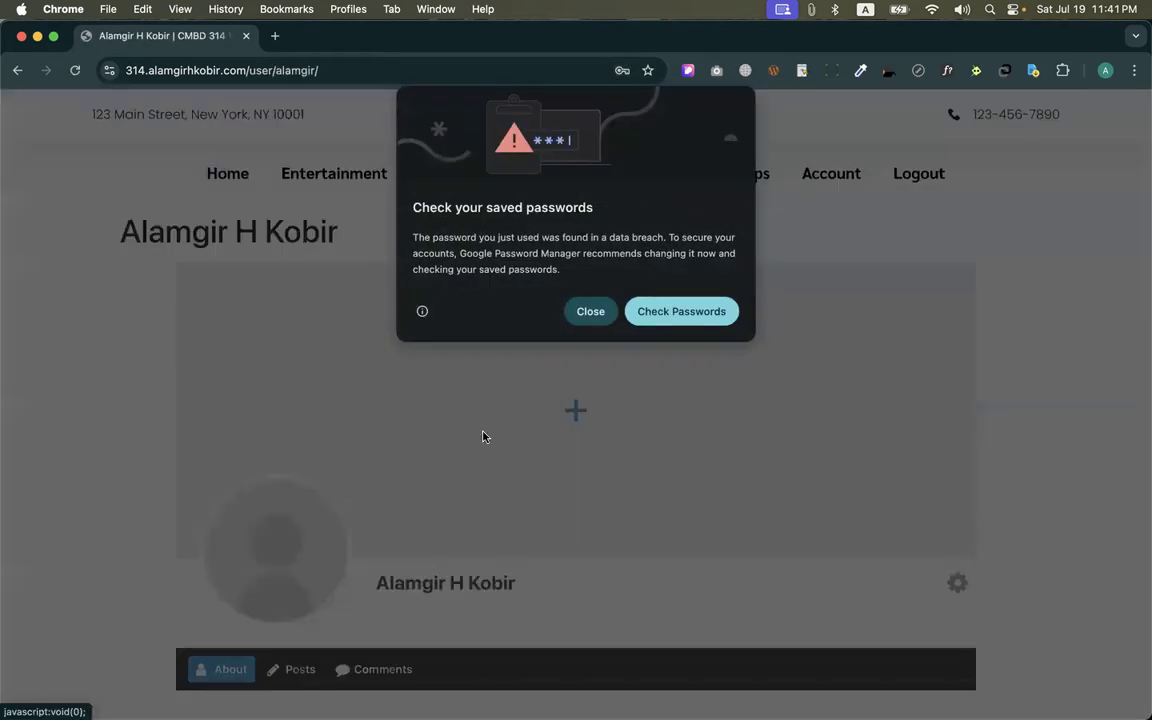
pyautogui.click(594, 311)
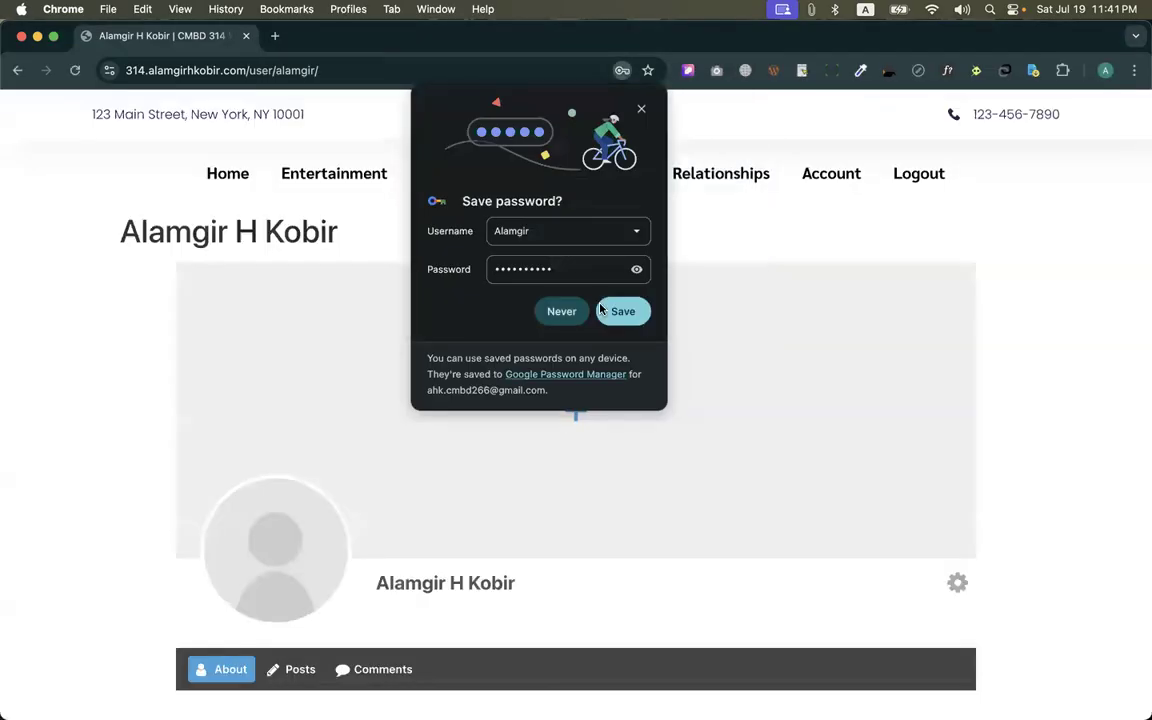
pyautogui.click(640, 110)
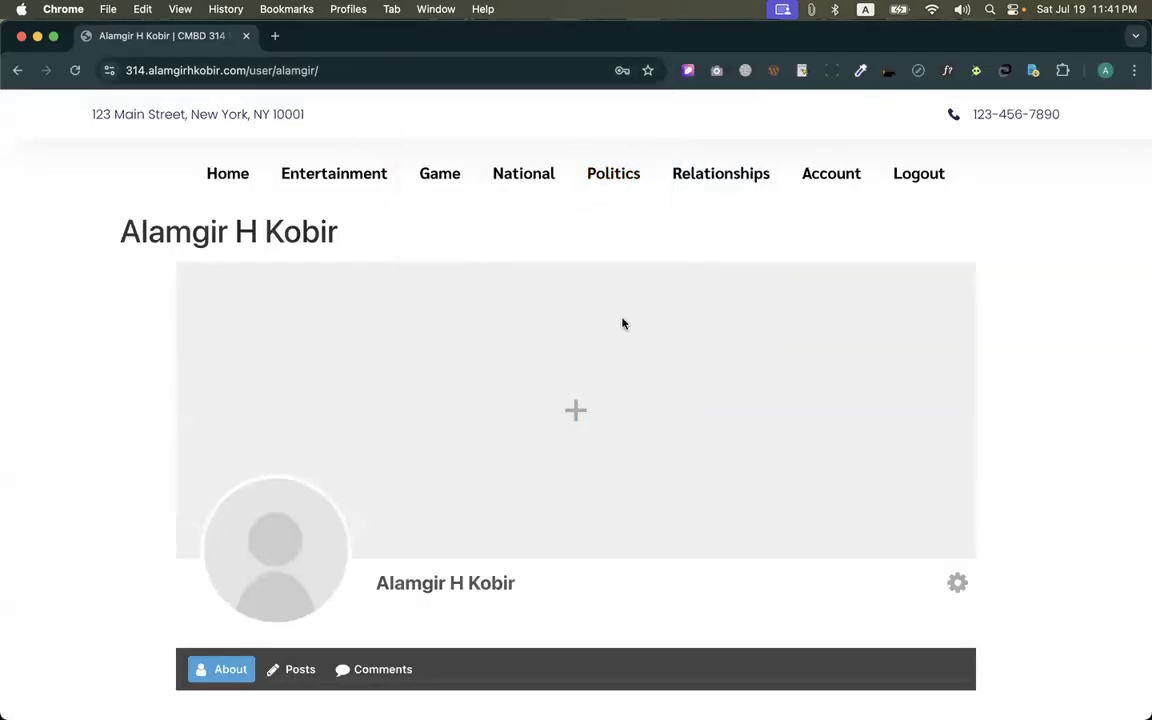
pyautogui.scroll(-5, 605, 417)
pyautogui.scroll(5, 605, 417)
pyautogui.scroll(-4, 603, 413)
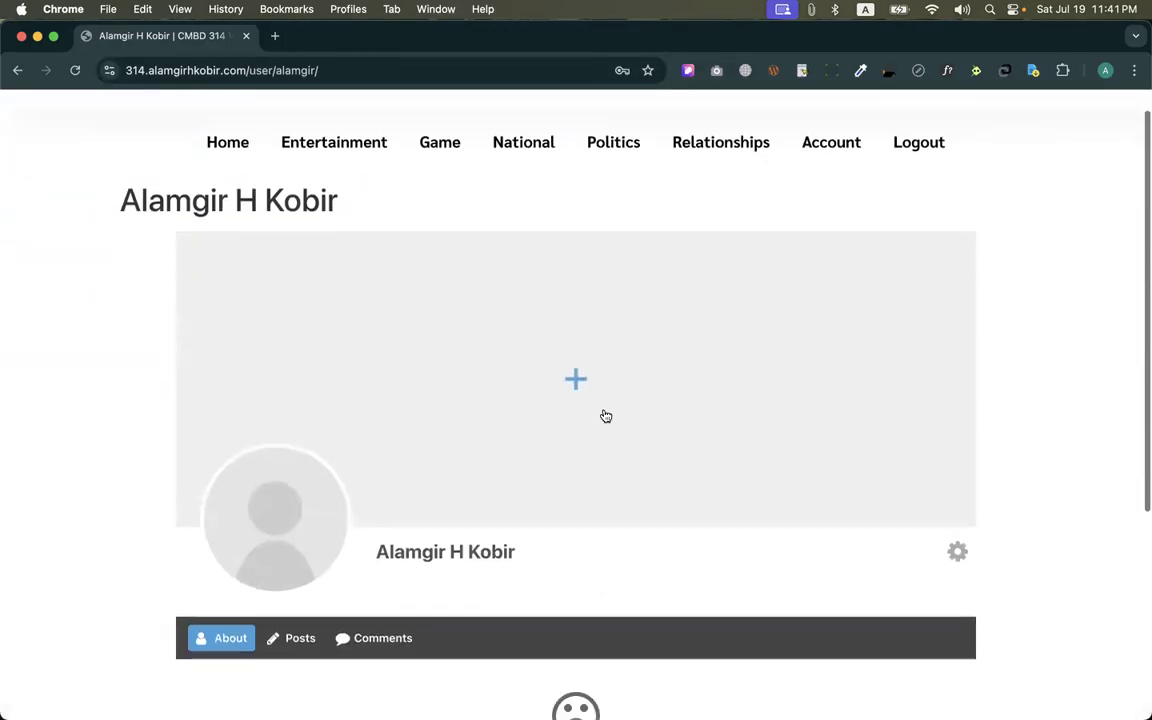
pyautogui.scroll(5, 603, 413)
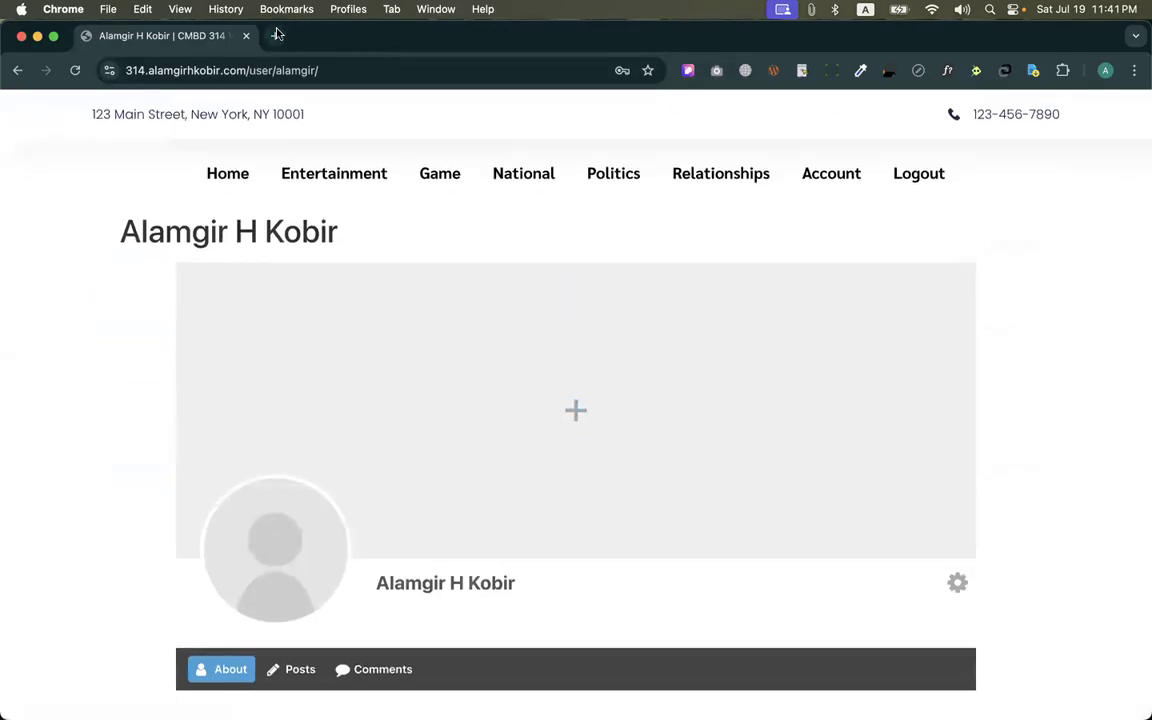
# Open Gmail in a new tab and refresh the inbox to check for a registration e-mail
pyautogui.click(275, 35)
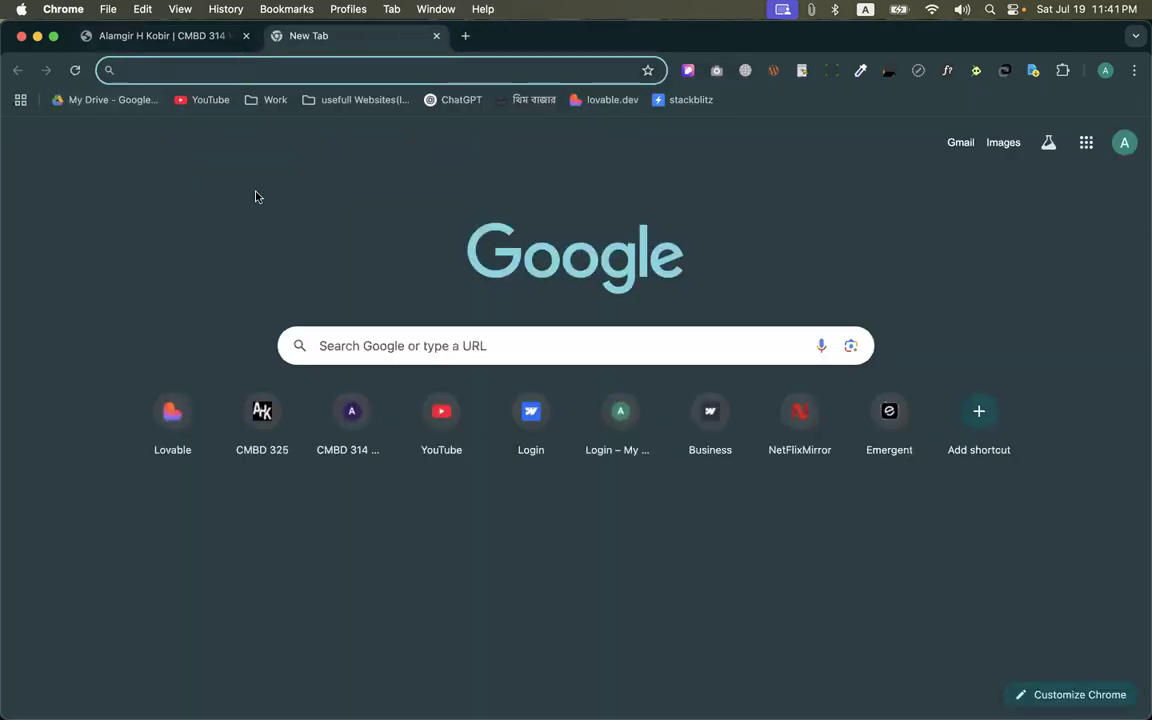
pyautogui.click(959, 143)
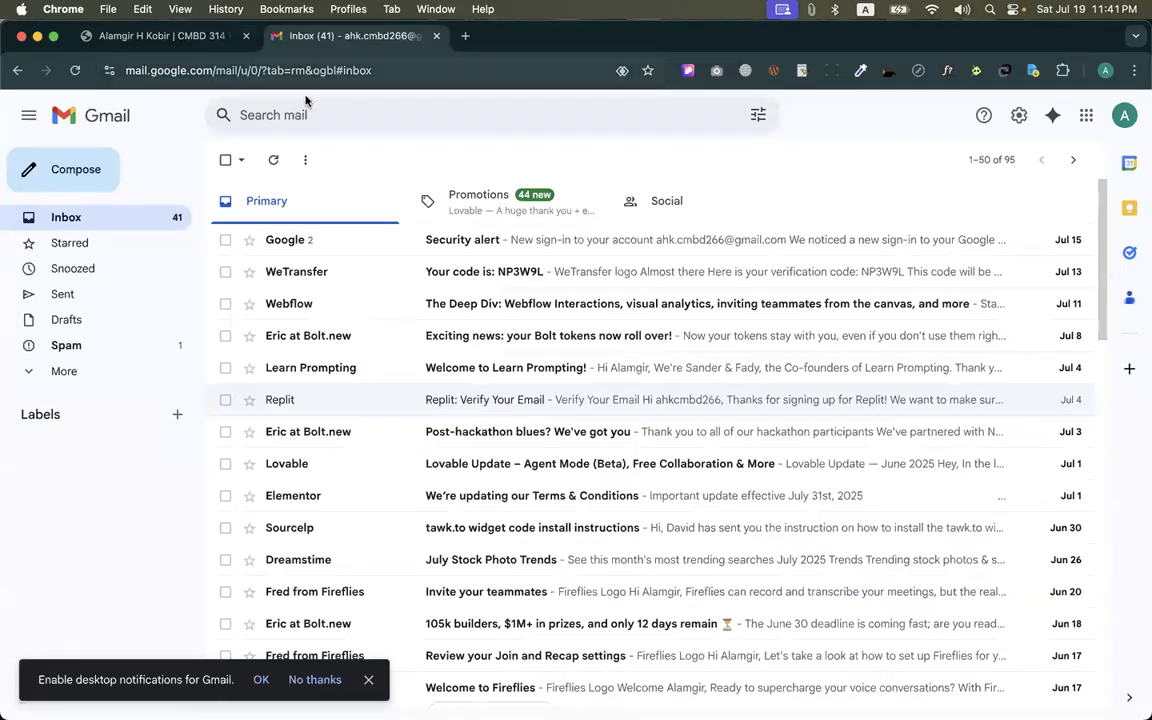
pyautogui.click(274, 161)
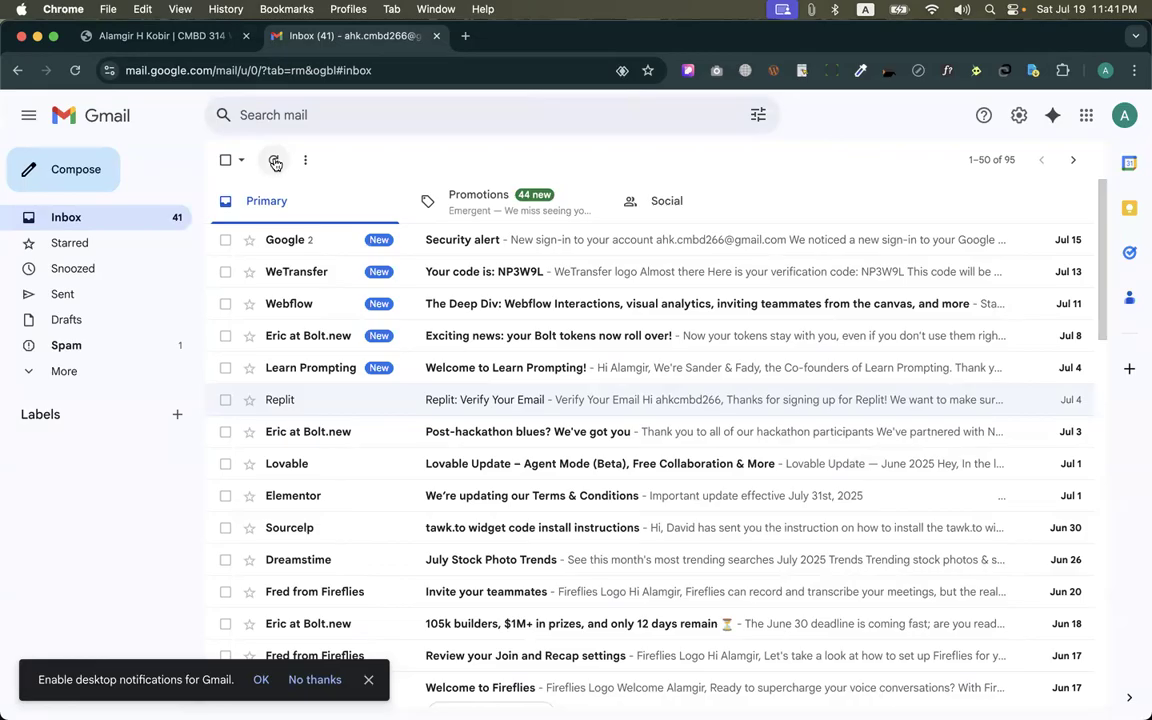
pyautogui.click(275, 162)
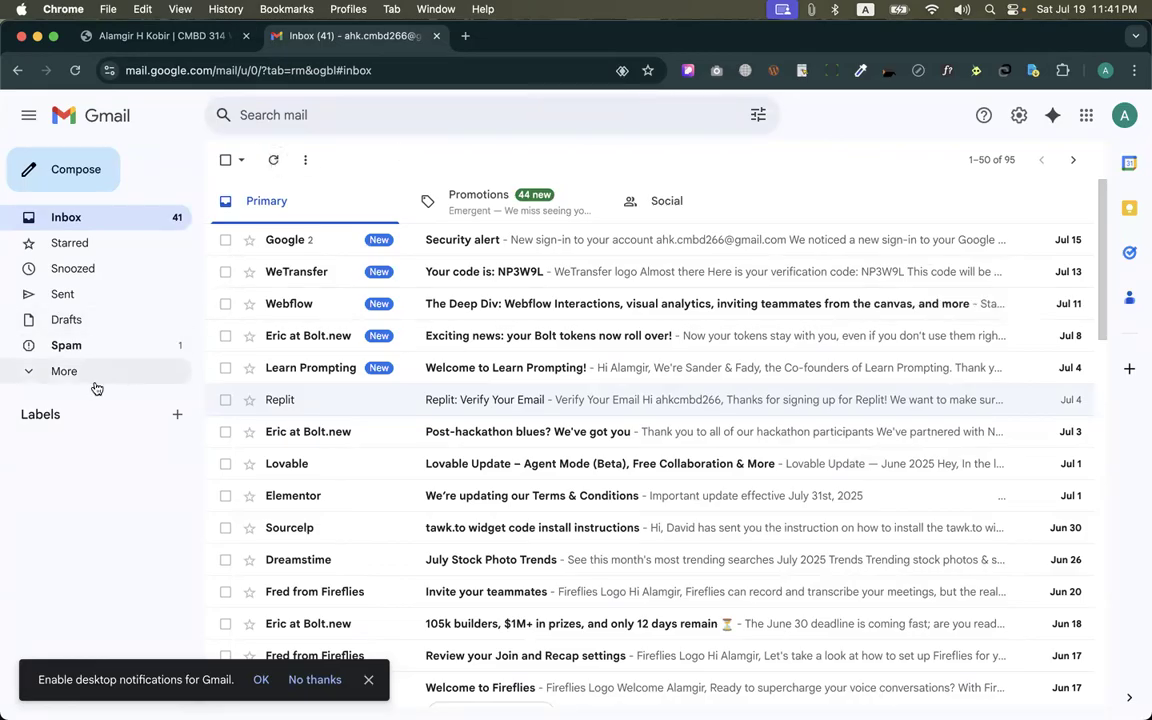
# Look for the registration e-mail in Spam and All Mail, refresh the list, and return to the inbox
pyautogui.click(80, 352)
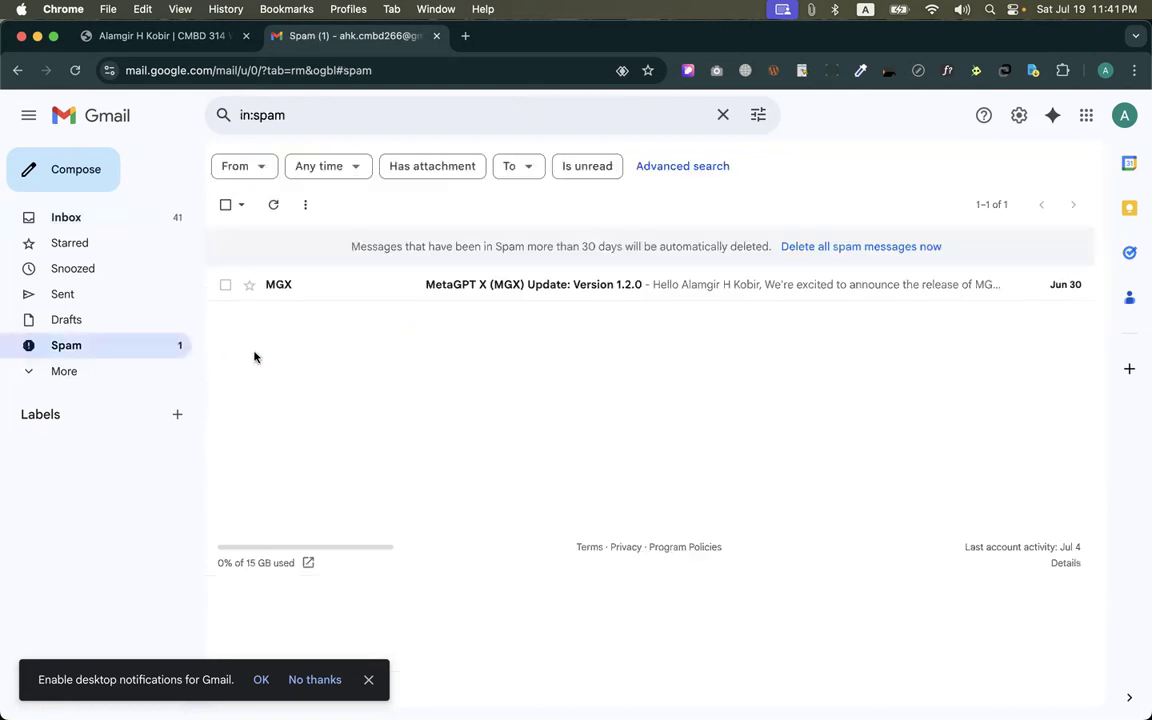
pyautogui.click(75, 372)
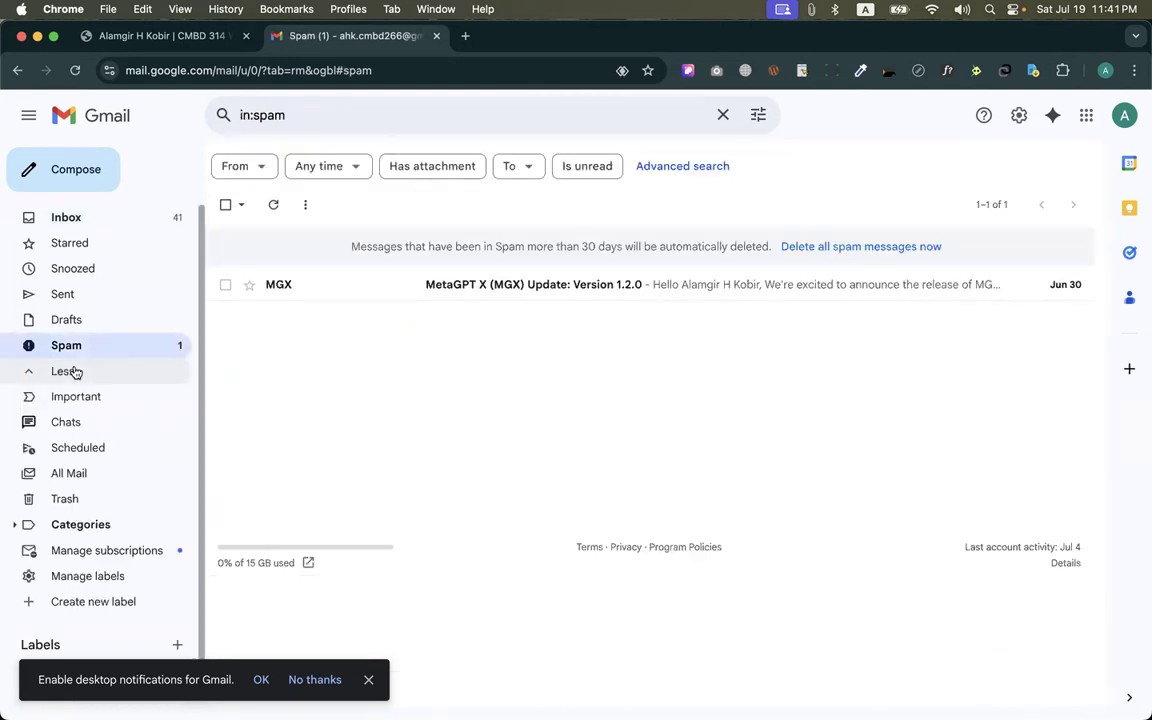
pyautogui.click(100, 476)
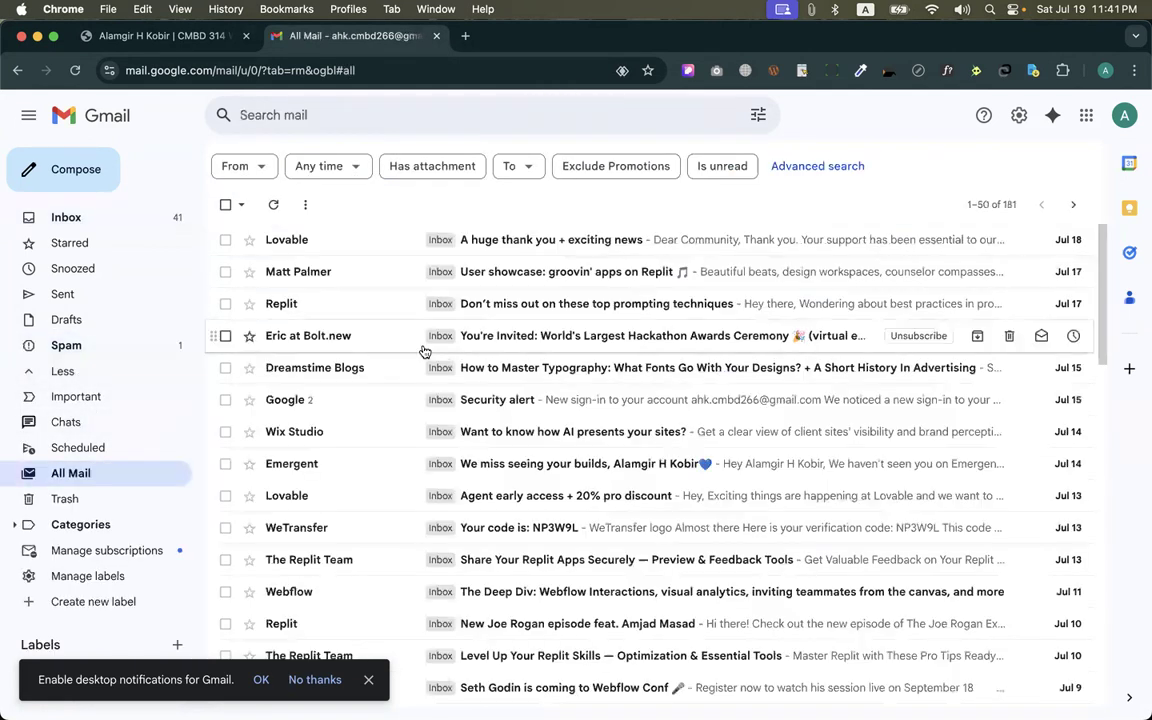
pyautogui.click(273, 204)
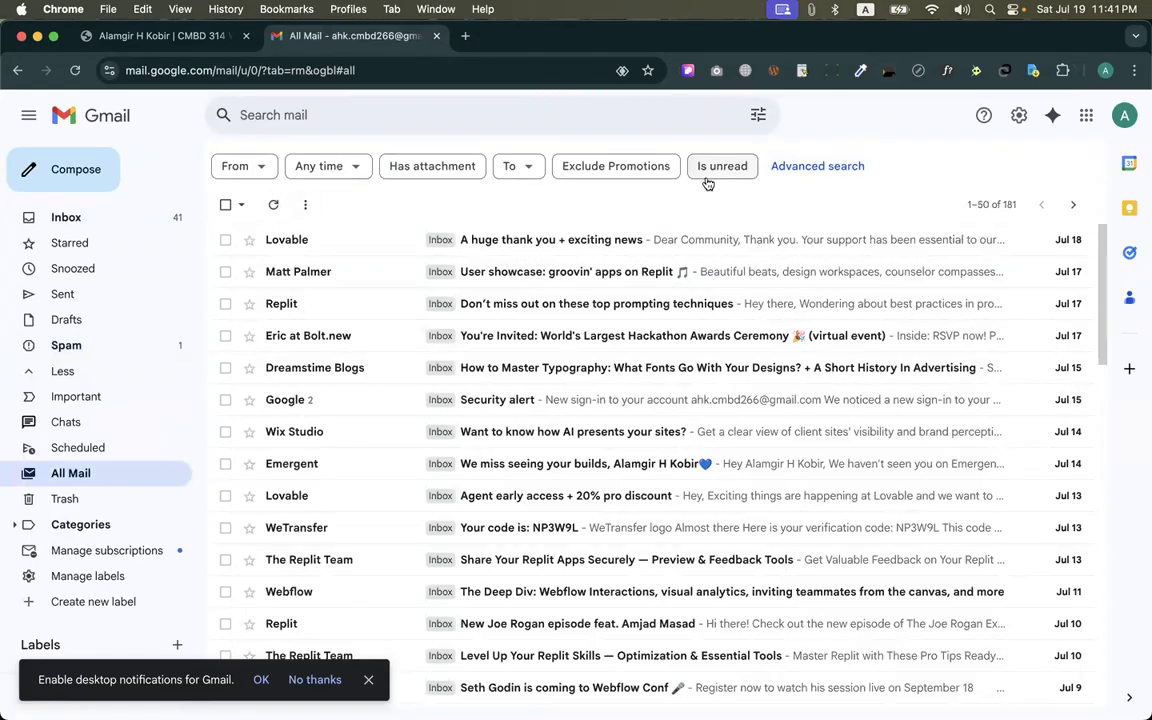
pyautogui.click(174, 216)
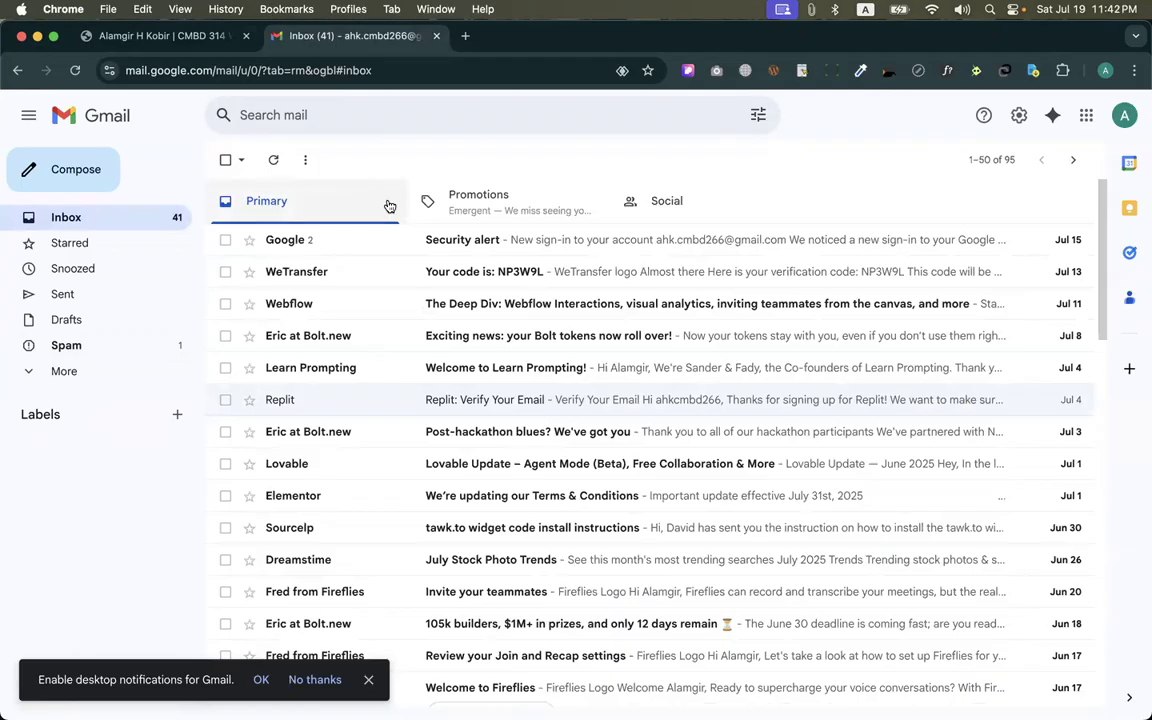
# Return to the new member's profile page on the website and look it over
pyautogui.click(224, 38)
pyautogui.scroll(-3, 386, 352)
pyautogui.scroll(2, 390, 352)
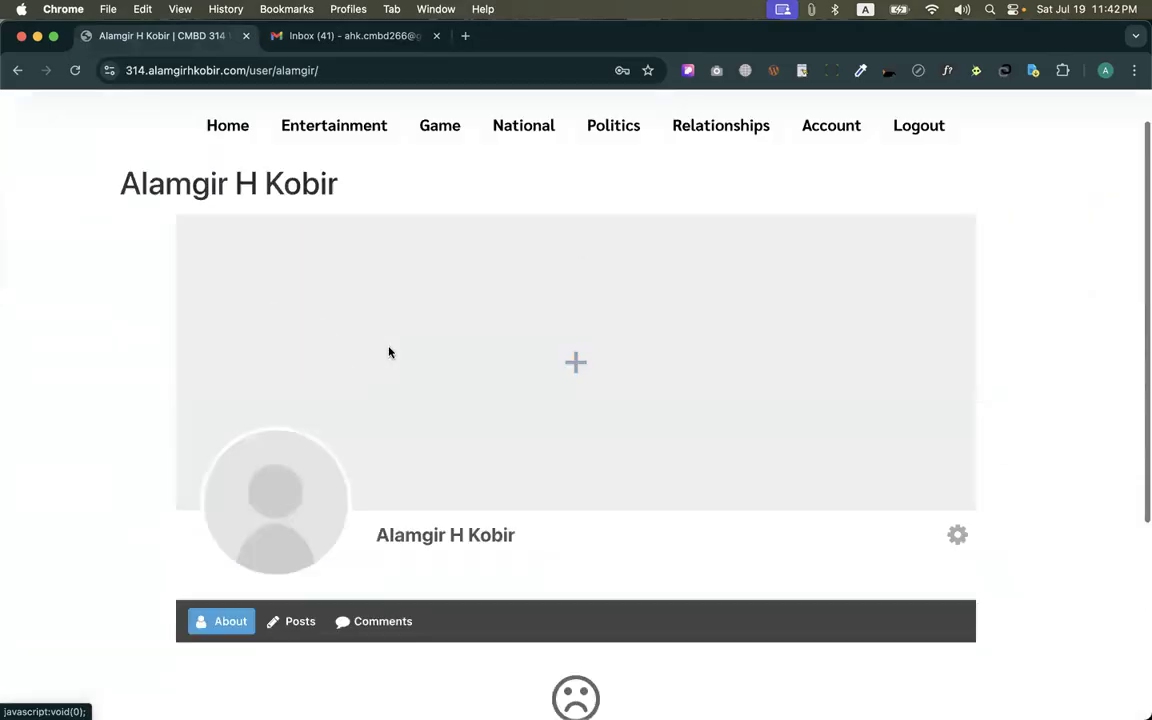
pyautogui.scroll(1, 389, 352)
# Switch to the administrator's browser window, open the list of all WordPress users, and check the newly registered member's role
pyautogui.hotkey('ctrl', 'Up')
pyautogui.click(852, 254)
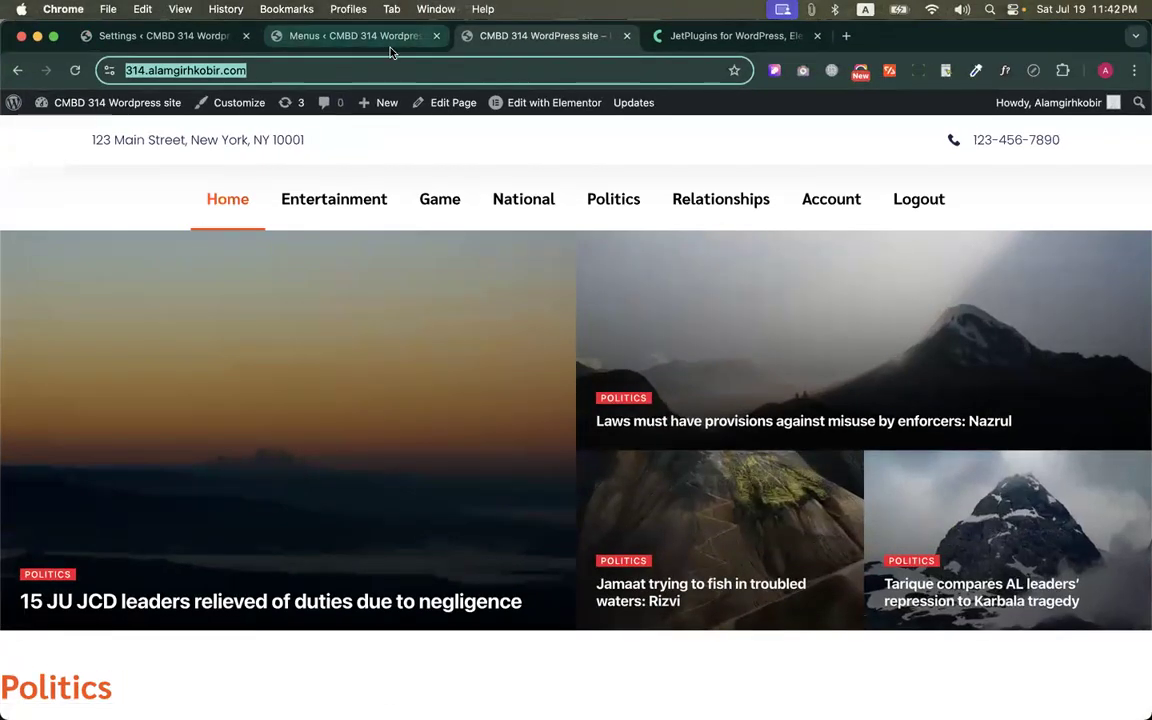
pyautogui.click(351, 40)
pyautogui.moveTo(105, 368)
pyautogui.scroll(-5, 105, 368)
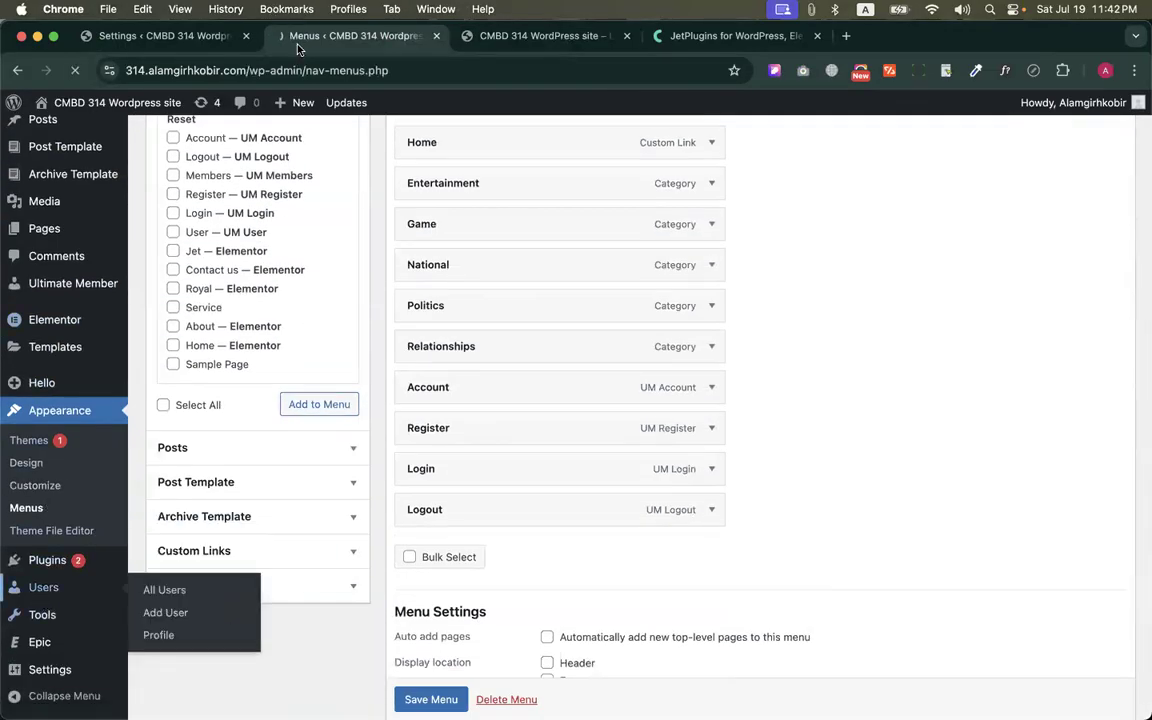
pyautogui.scroll(-1, 379, 295)
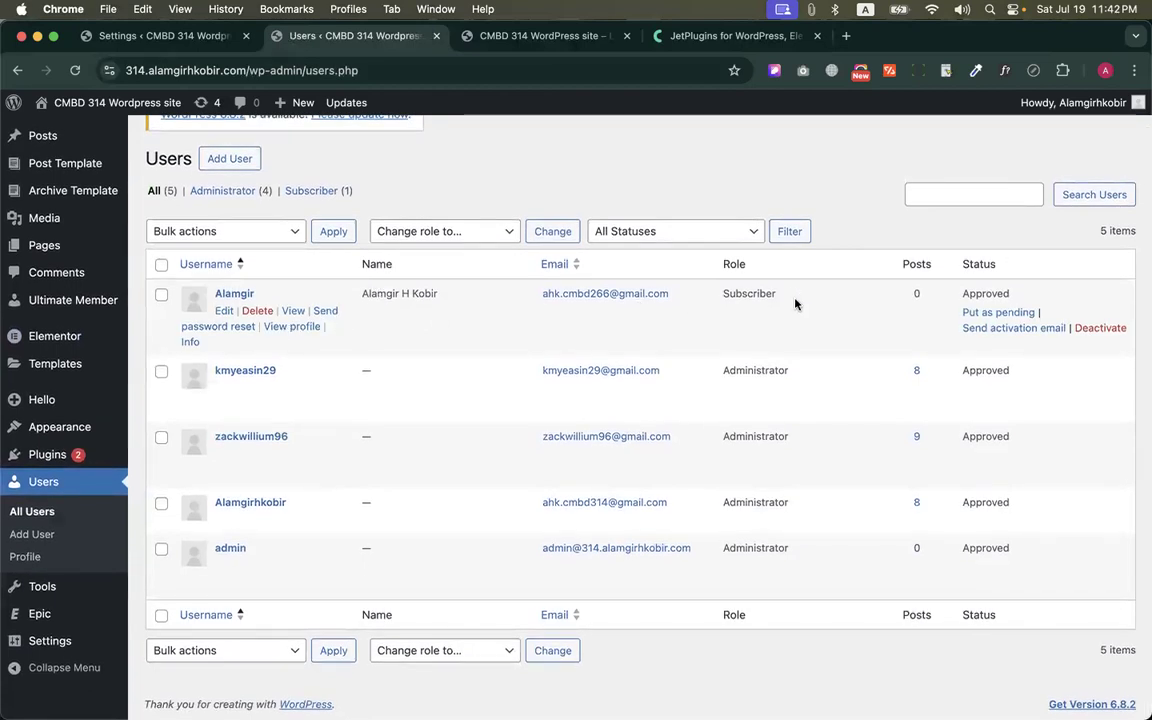
pyautogui.doubleClick(763, 292)
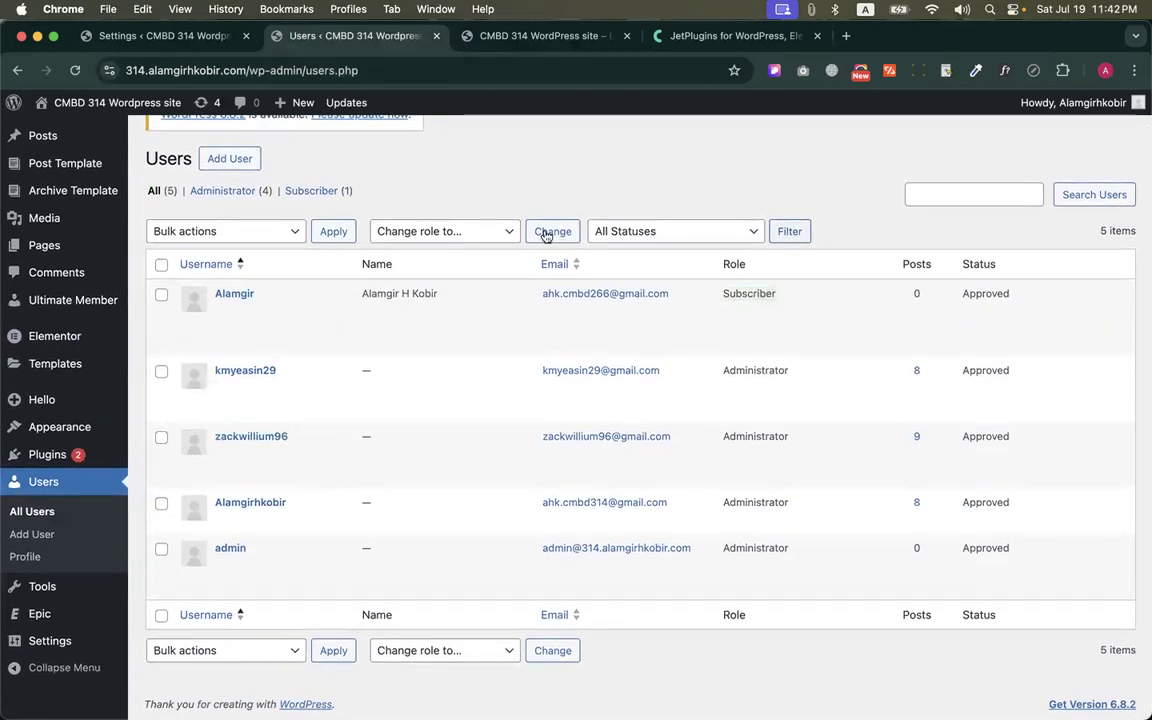
# Open the Ultimate Member dashboard for its users overview, and review the page assignments in the plugin's General settings
pyautogui.moveTo(87, 296)
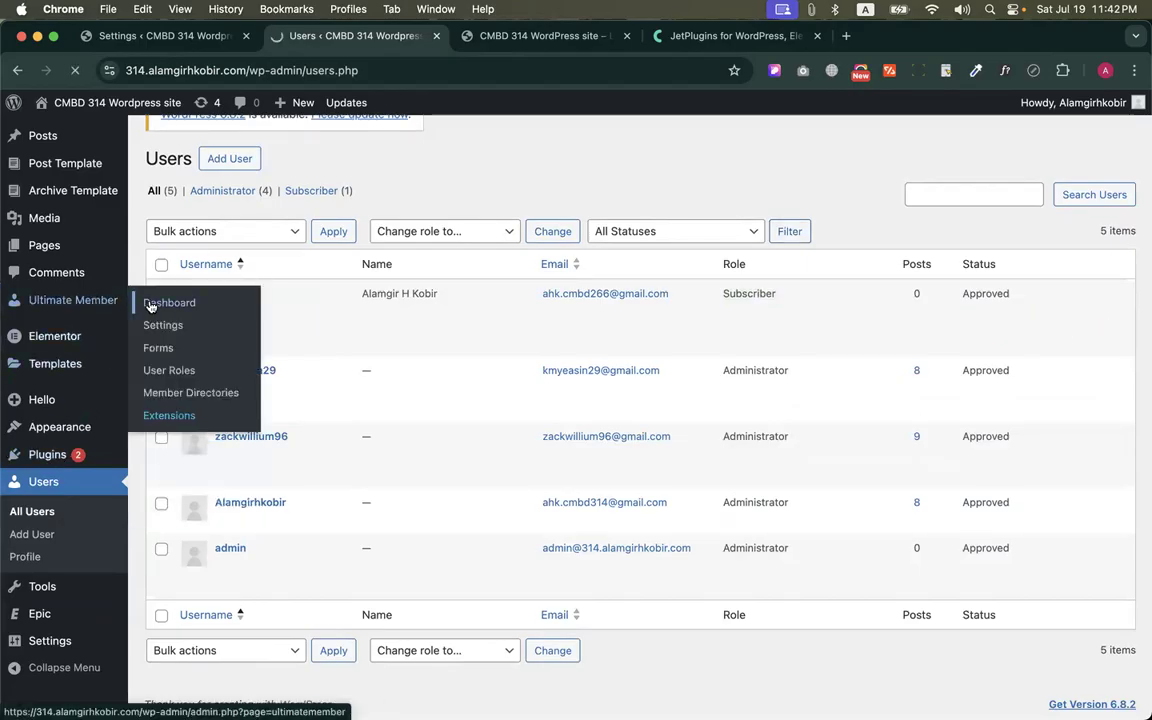
pyautogui.click(340, 10)
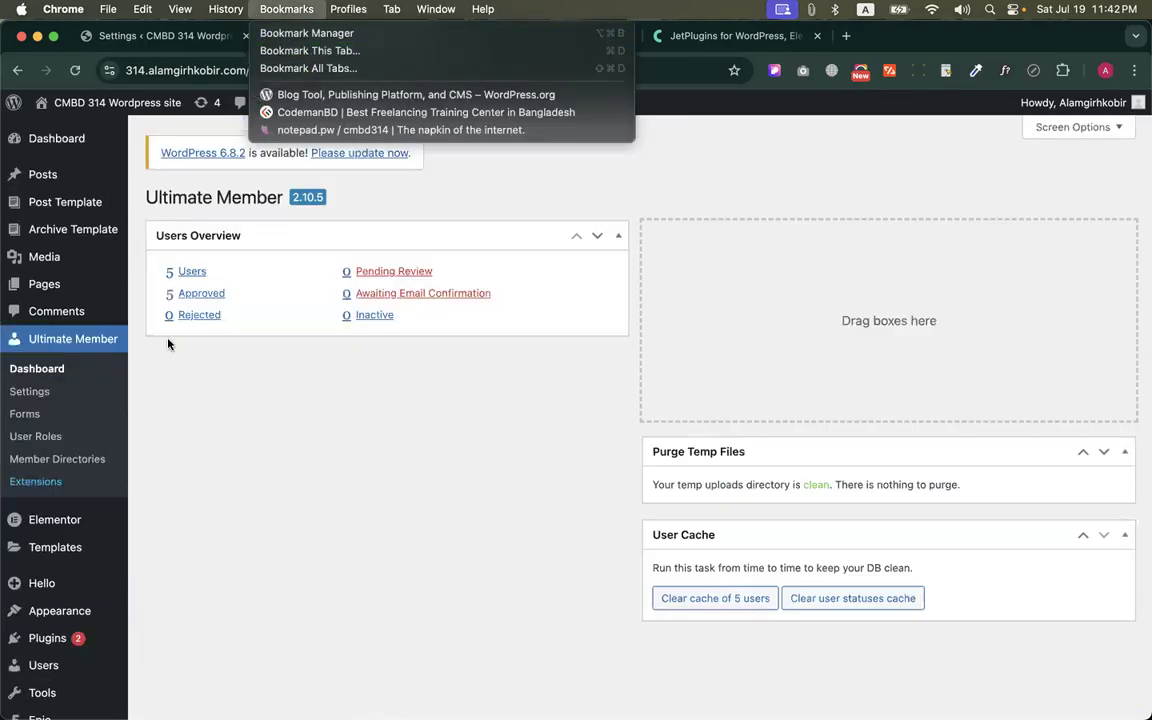
pyautogui.click(168, 344)
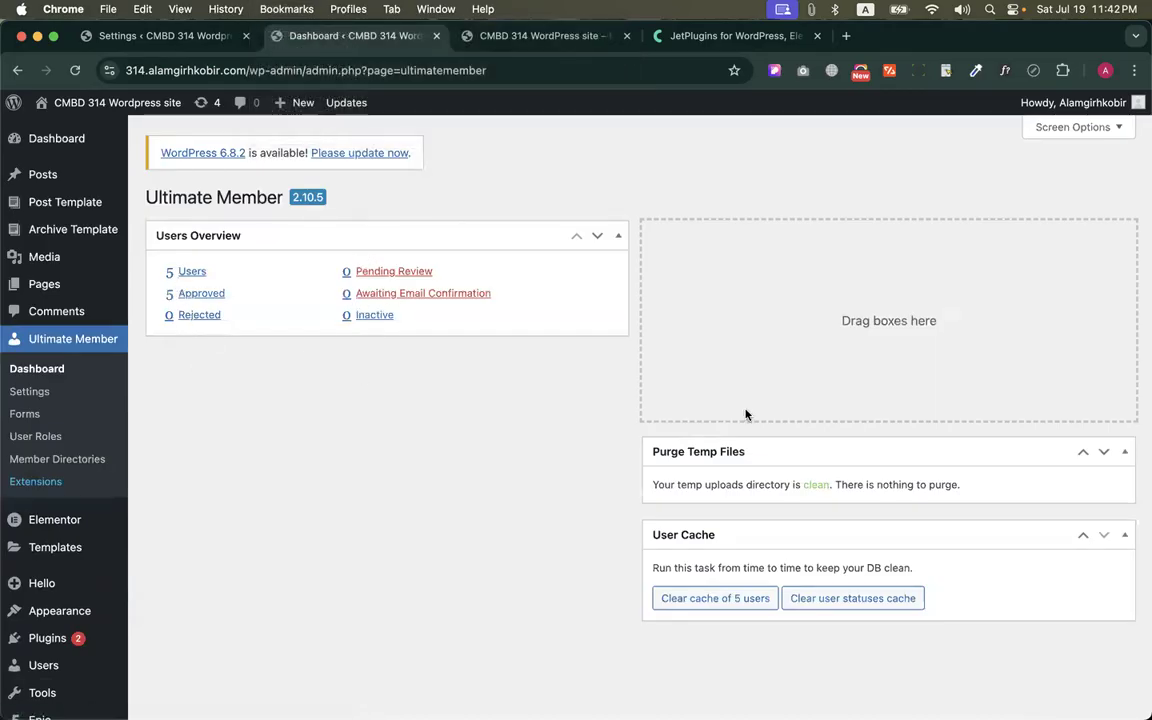
pyautogui.click(30, 392)
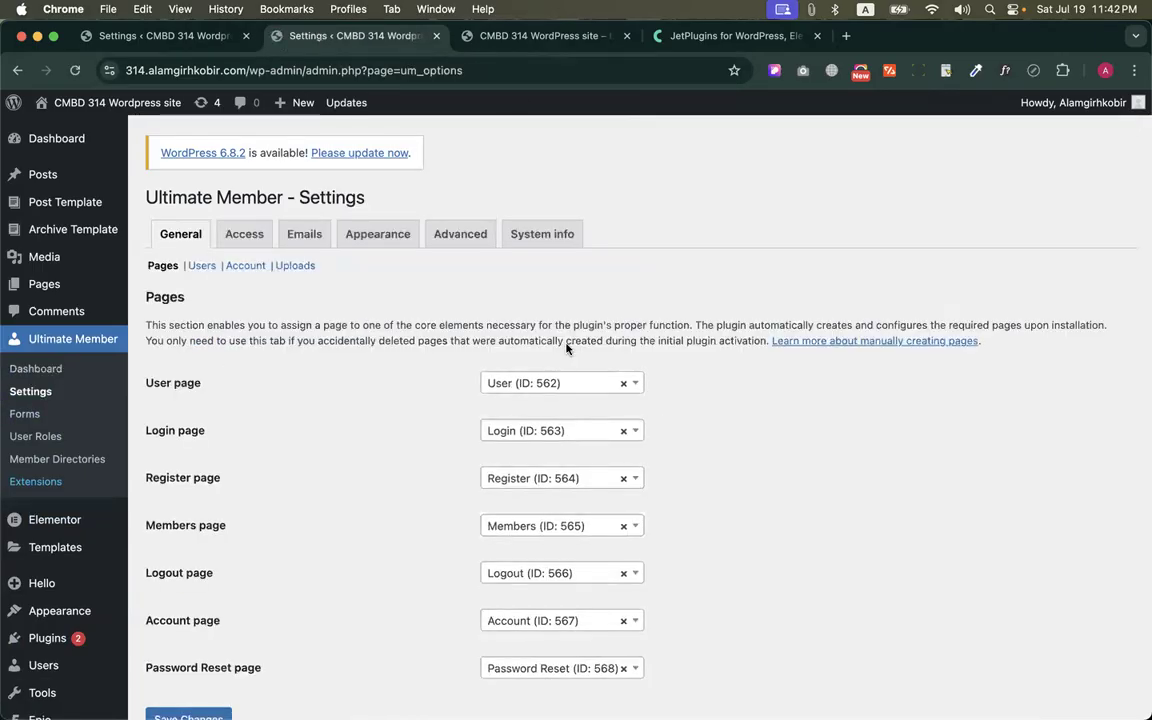
pyautogui.scroll(-5, 550, 518)
pyautogui.scroll(5, 396, 424)
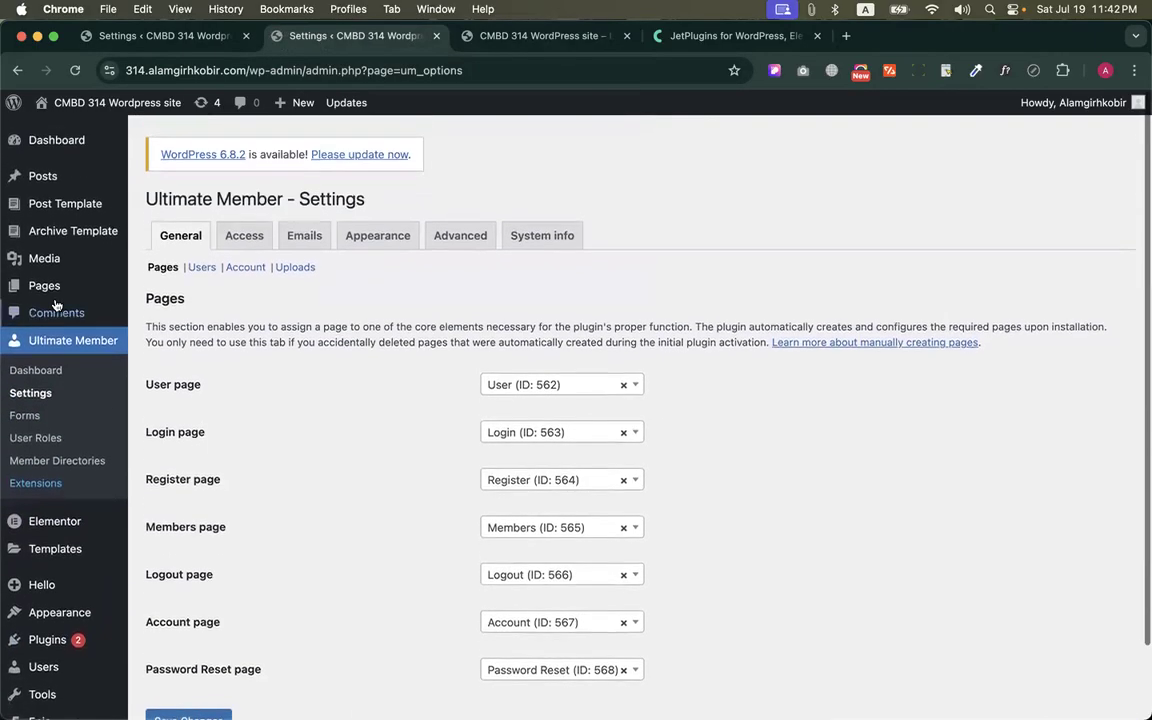
# Open the Users section of Ultimate Member's General settings, and bring up WordPress's General Settings in a new tab
pyautogui.click(202, 266)
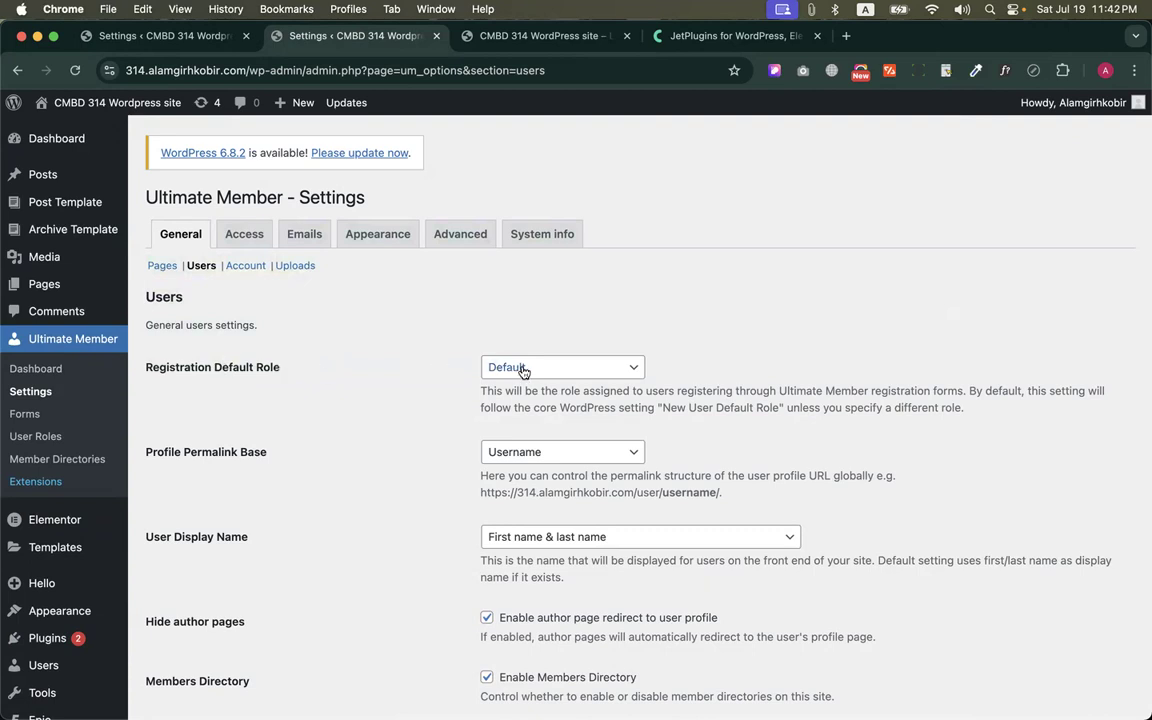
pyautogui.scroll(-2, 85, 649)
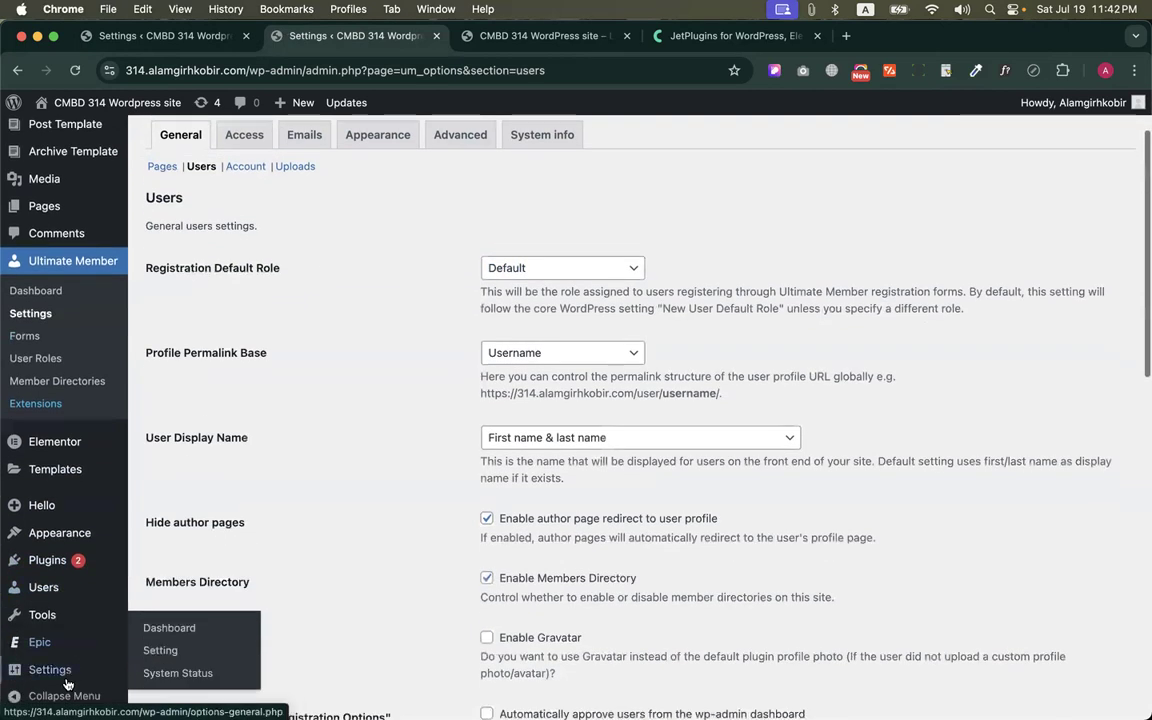
pyautogui.moveTo(50, 669)
pyautogui.rightClick(150, 536)
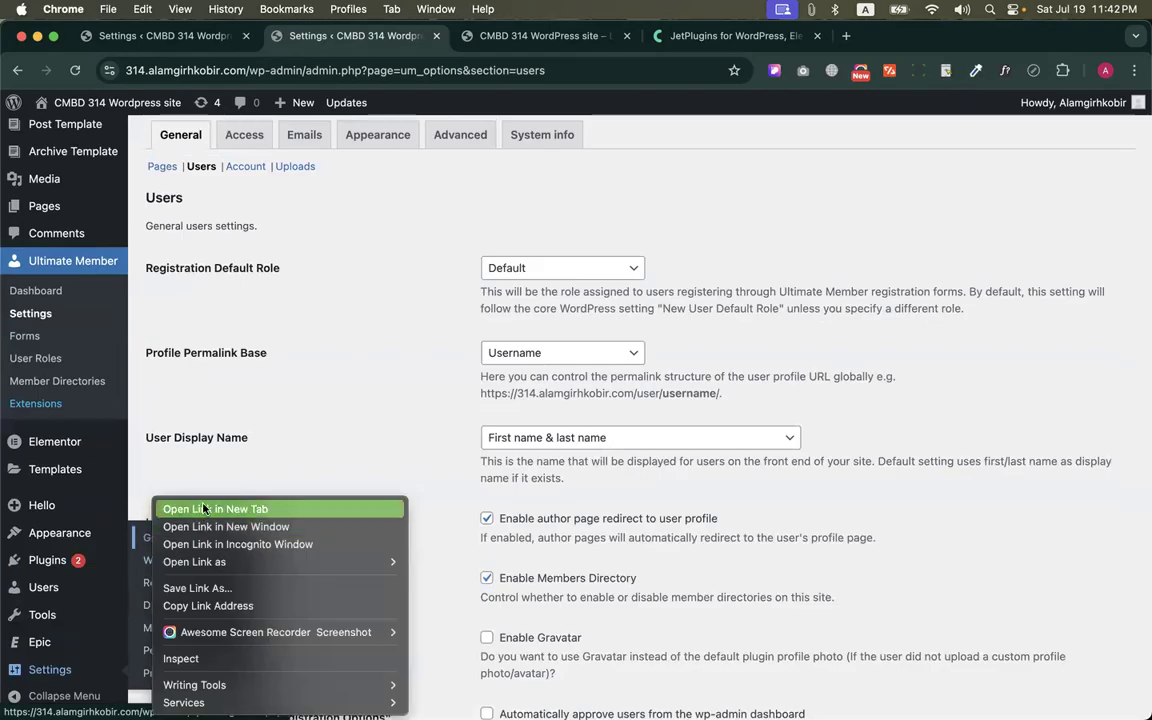
pyautogui.click(170, 509)
pyautogui.click(495, 35)
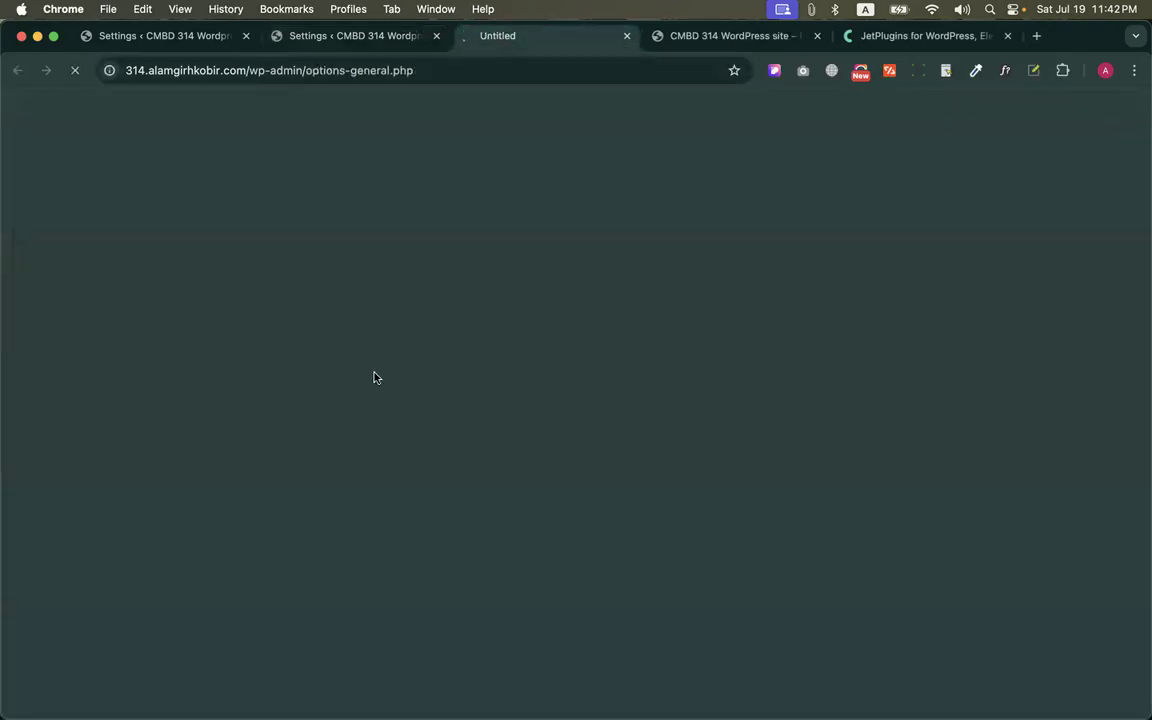
# Locate the New User Default Role option in WordPress's General Settings and check which role it assigns
pyautogui.scroll(-5, 375, 377)
pyautogui.scroll(-4, 375, 377)
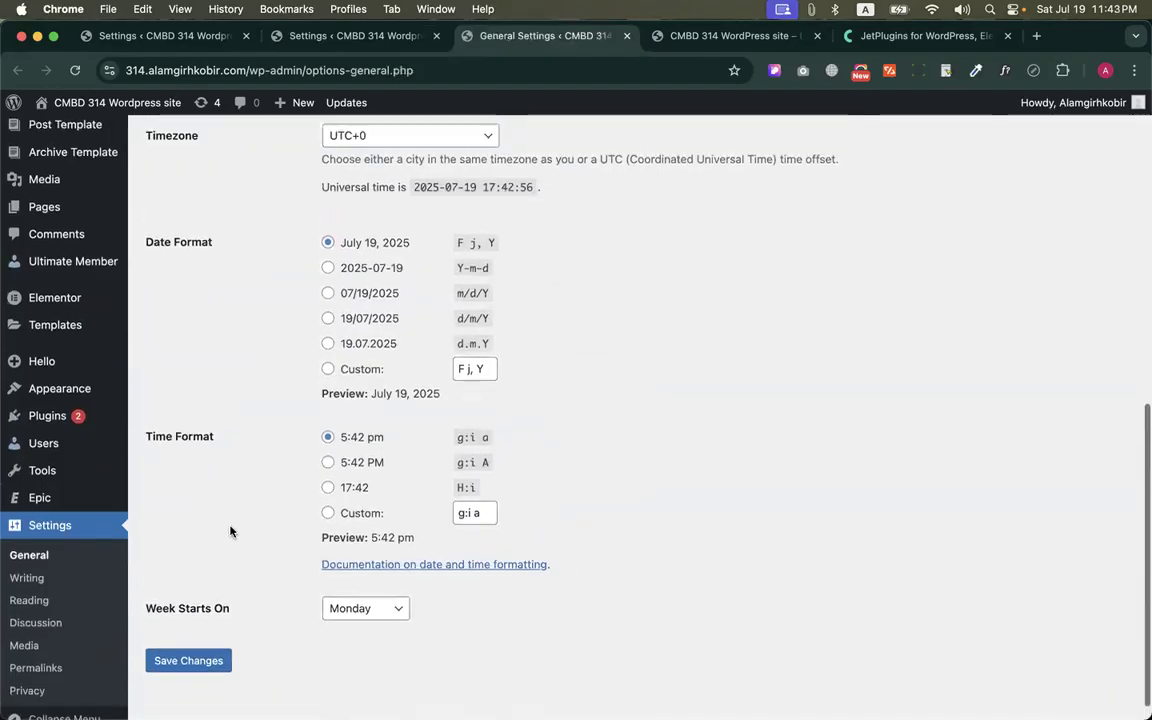
pyautogui.scroll(5, 230, 531)
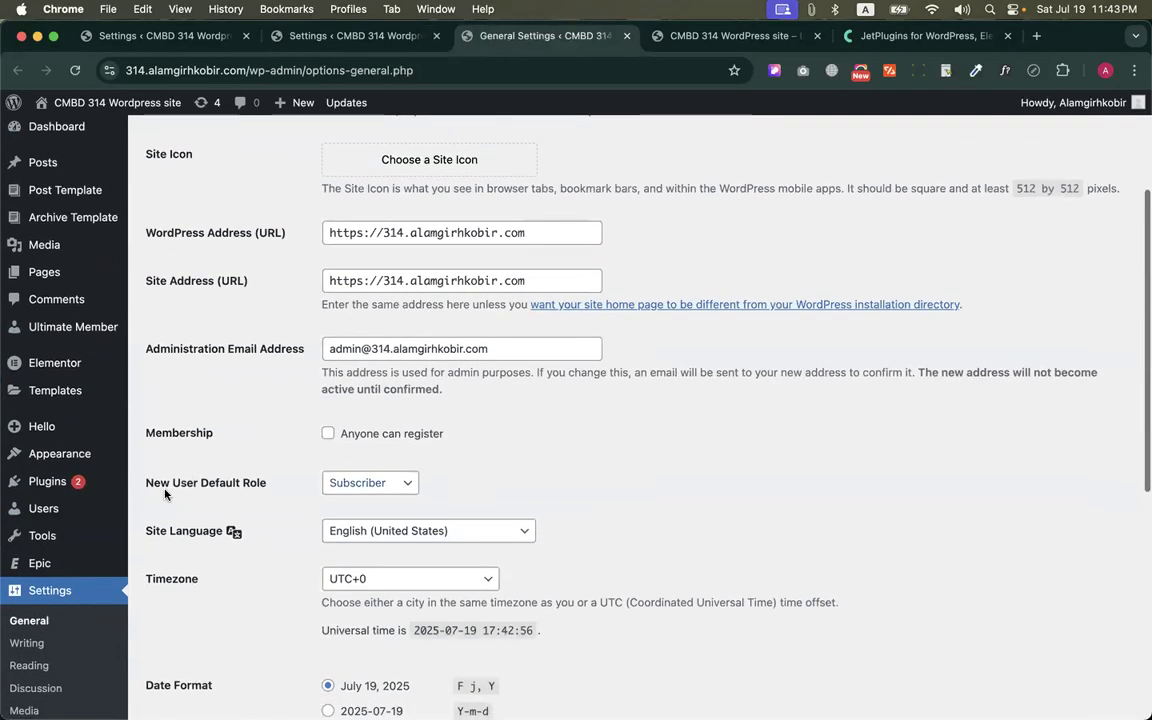
pyautogui.moveTo(141, 486); pyautogui.dragTo(432, 477)
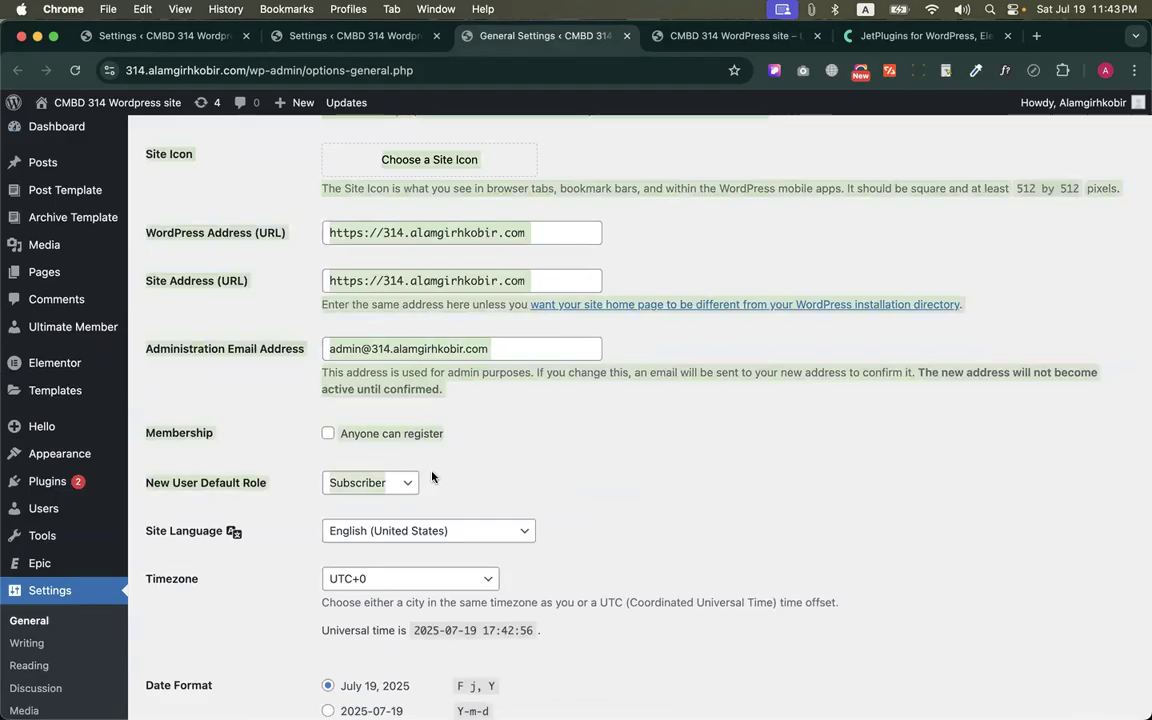
pyautogui.click(452, 480)
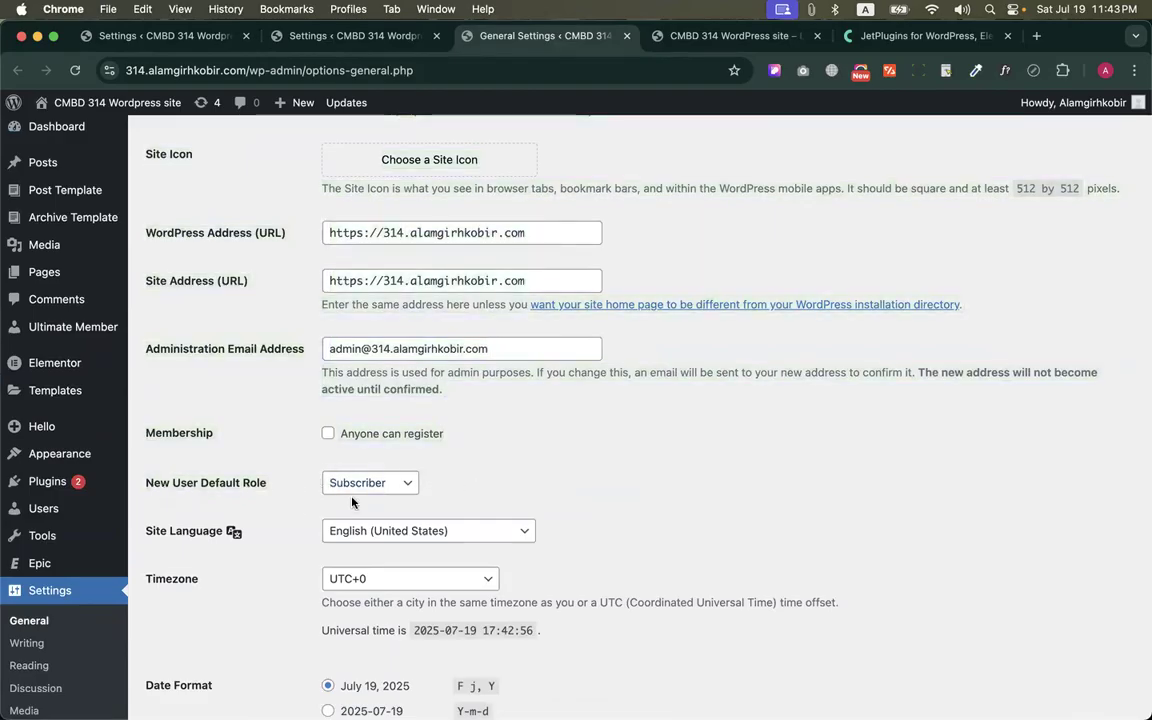
# Return to Ultimate Member's Users settings and view the available Registration Default Role choices, keeping Default
pyautogui.click(328, 35)
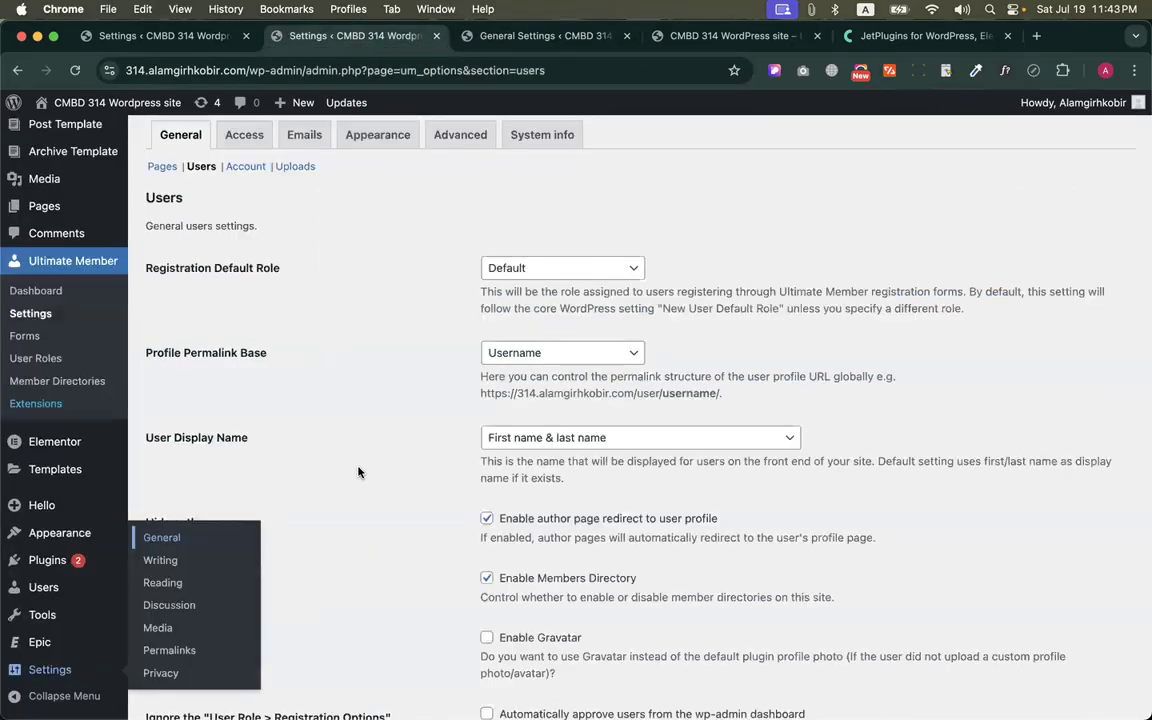
pyautogui.click(490, 272)
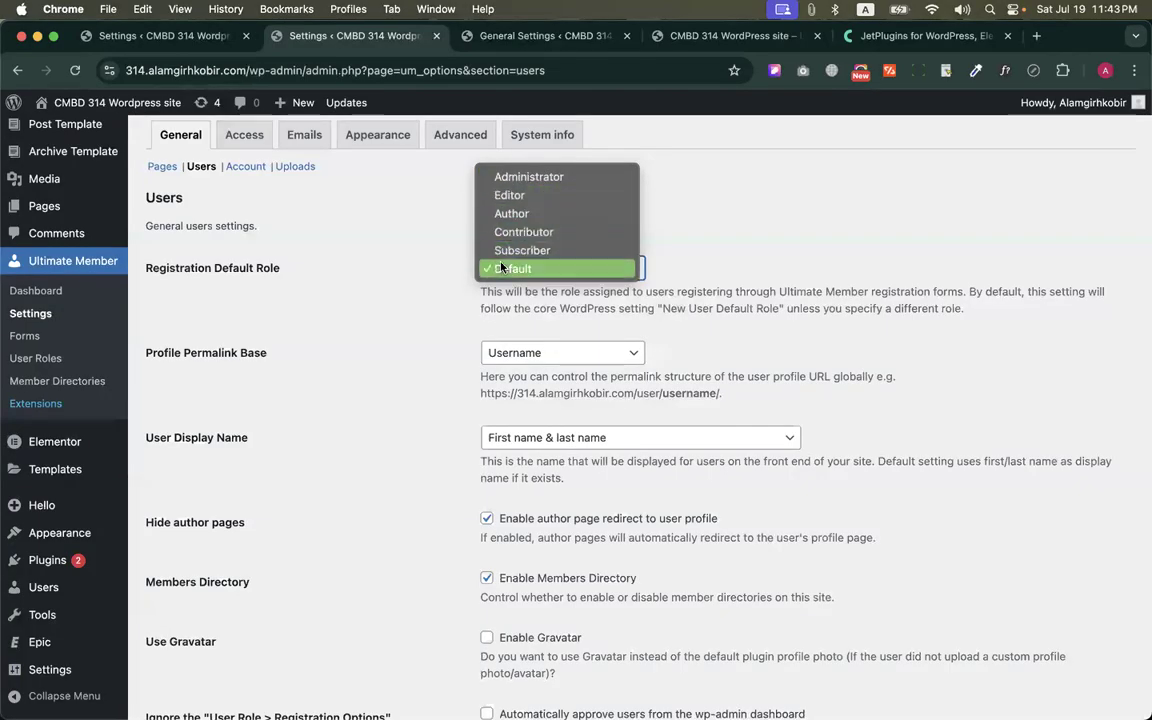
pyautogui.click(369, 282)
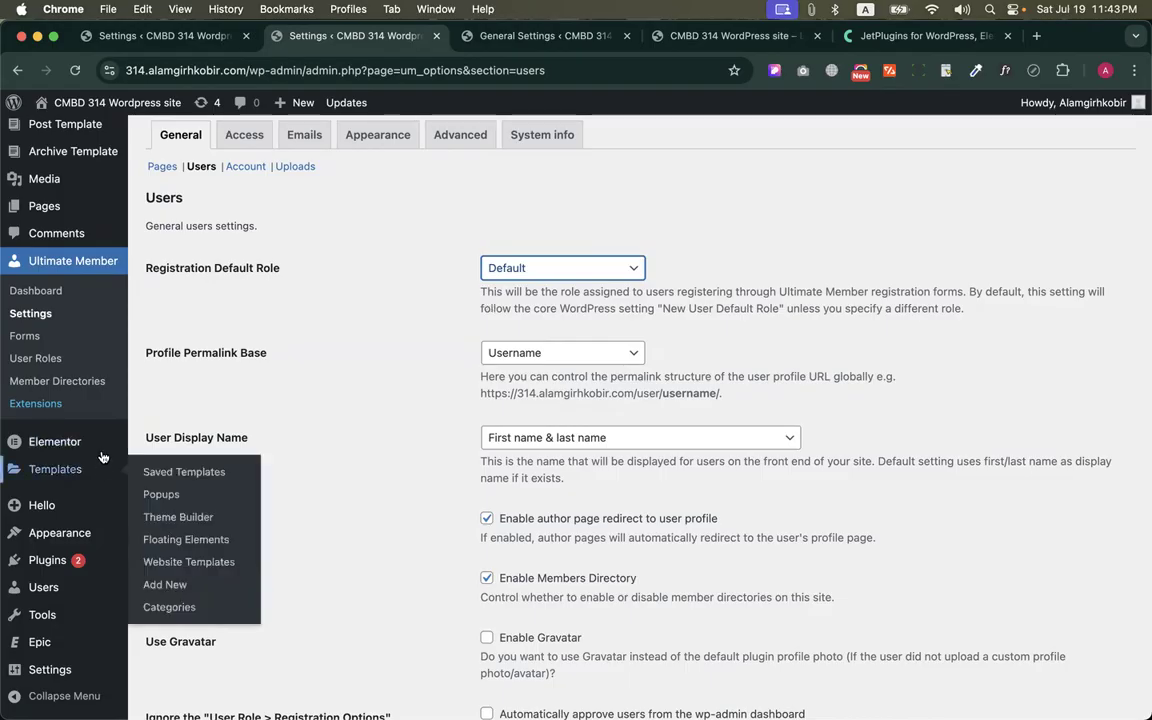
# Compare the Profile Permalink Base setting with the username part of the member's profile URL, and return to the Ultimate Member settings
pyautogui.moveTo(124, 318); pyautogui.dragTo(282, 352)
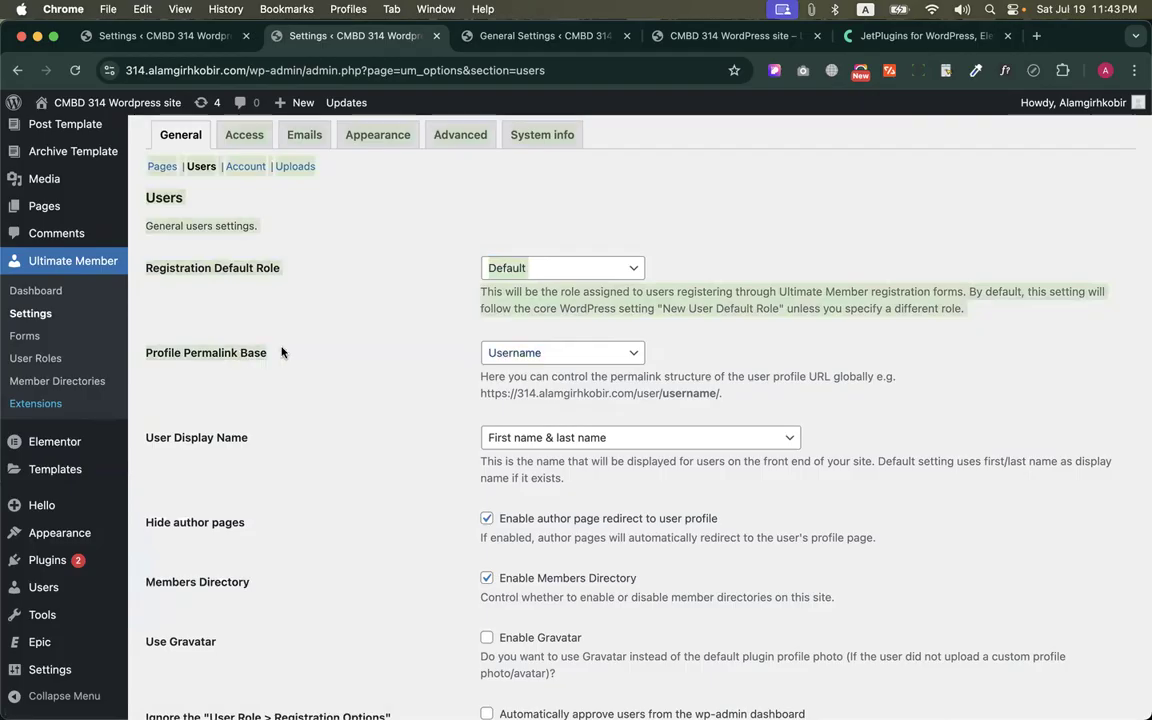
pyautogui.click(331, 335)
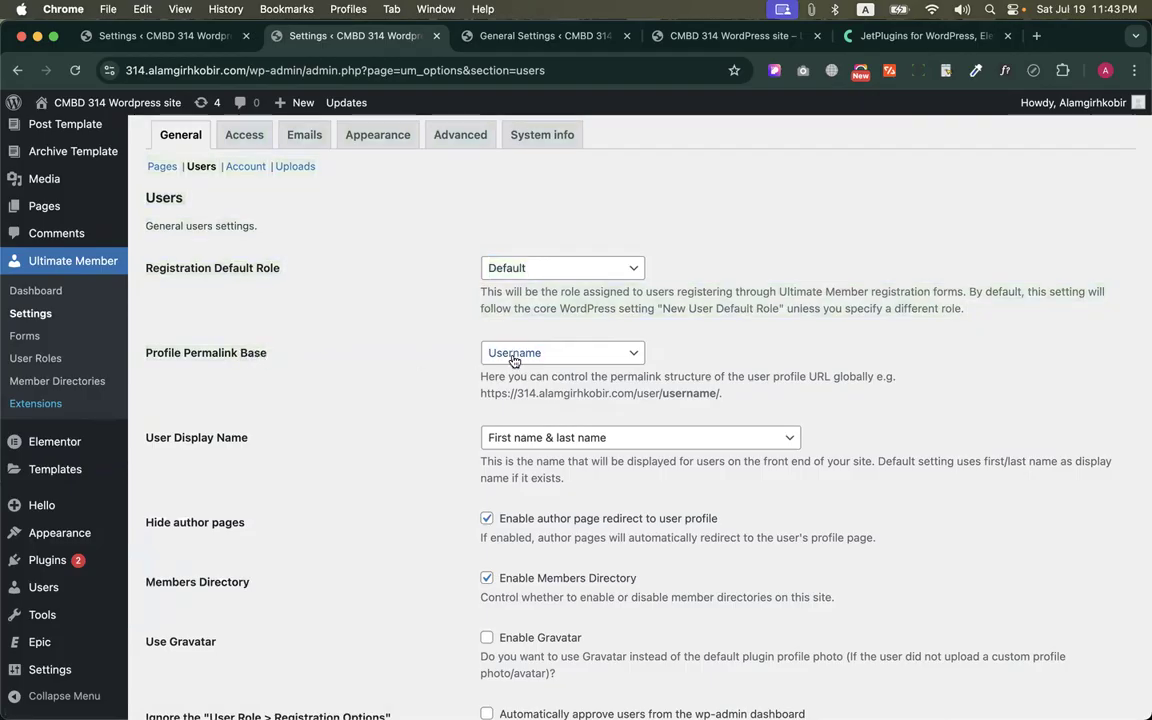
pyautogui.hotkey('ctrl', 'Up')
pyautogui.click(365, 180)
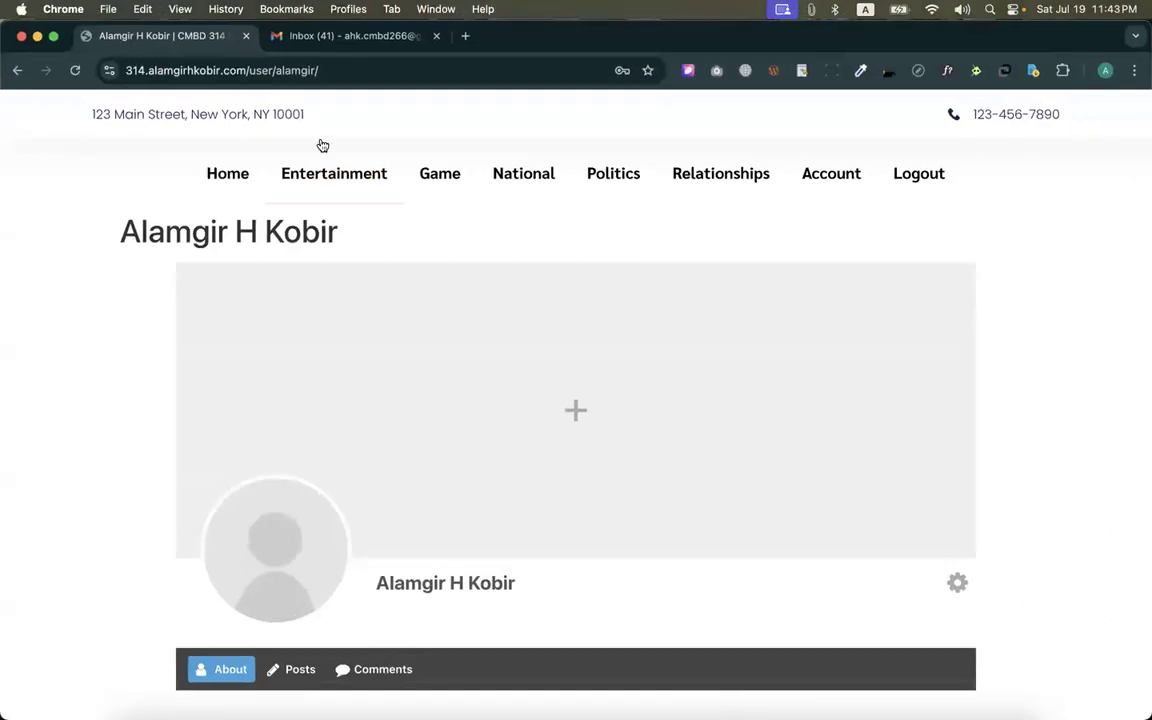
pyautogui.moveTo(273, 70); pyautogui.dragTo(374, 66)
pyautogui.click(310, 70)
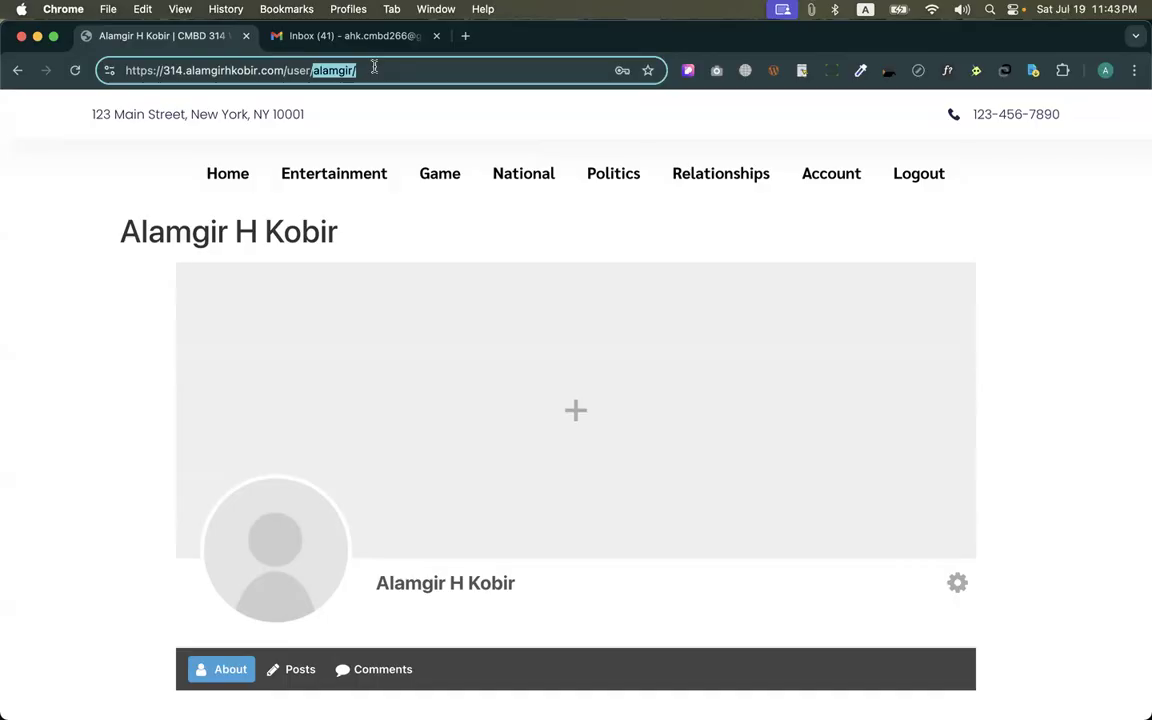
pyautogui.hotkey('ctrl', 'Up')
pyautogui.click(574, 274)
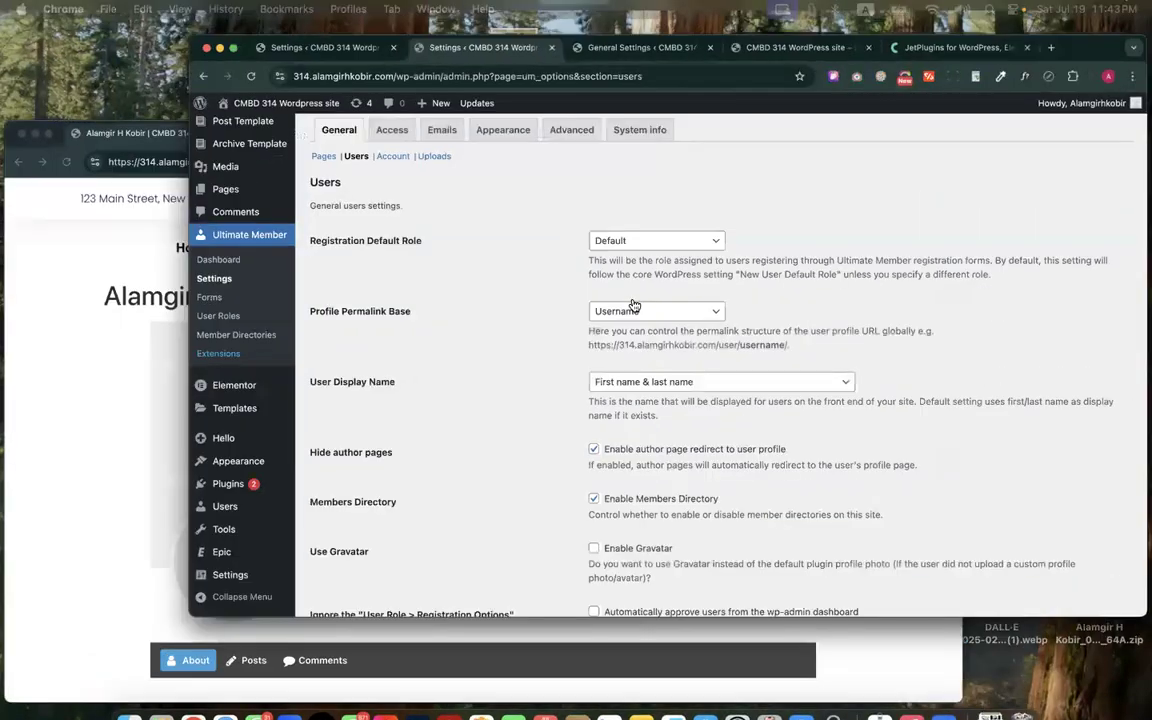
# View the available Profile Permalink Base choices, keeping Username, and examine the example profile URL
pyautogui.click(573, 356)
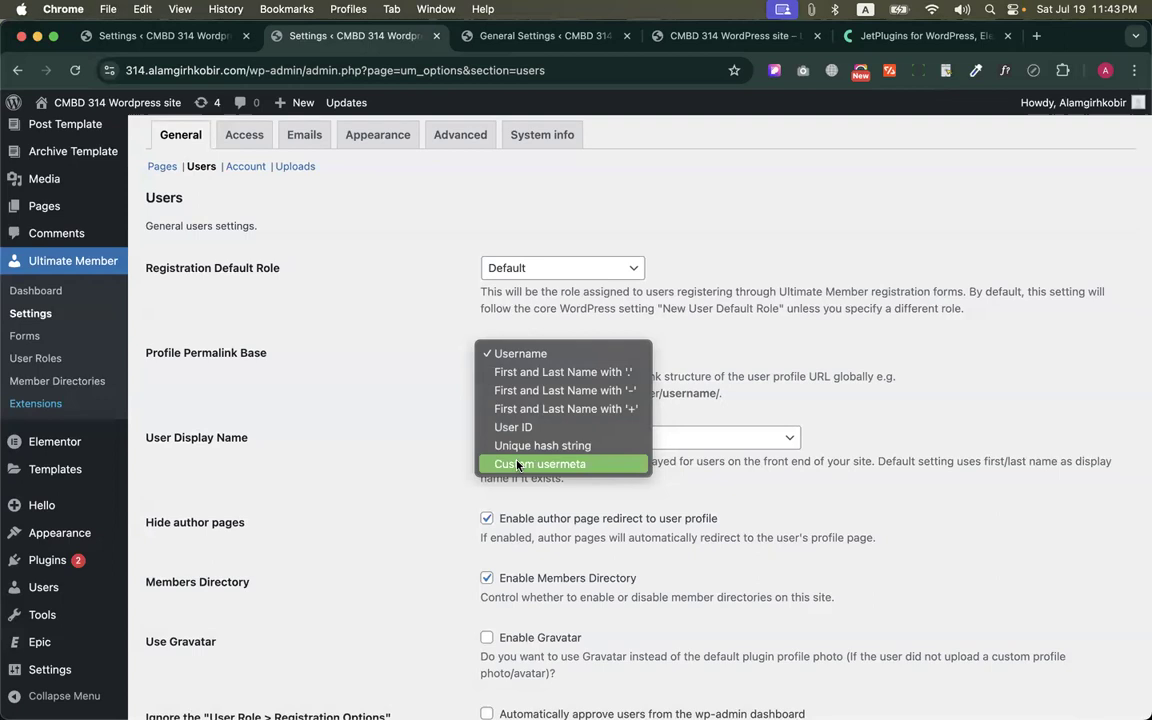
pyautogui.click(445, 337)
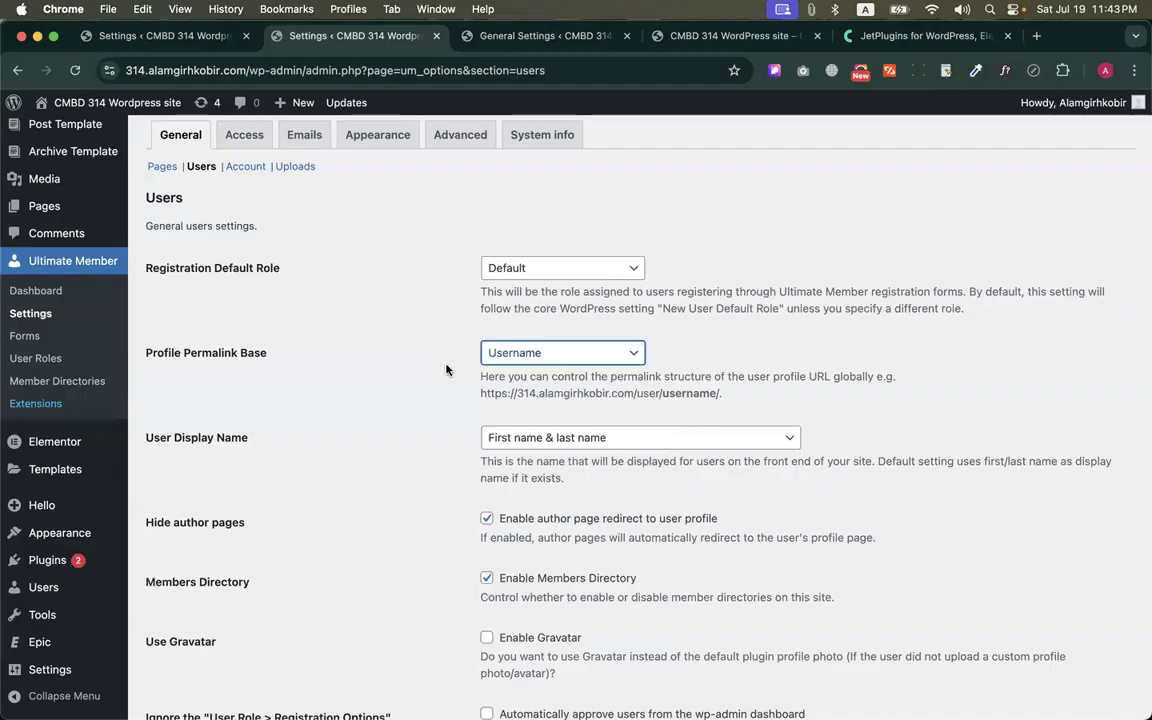
pyautogui.scroll(-4, 446, 370)
pyautogui.moveTo(718, 200); pyautogui.dragTo(480, 203)
pyautogui.click(519, 203)
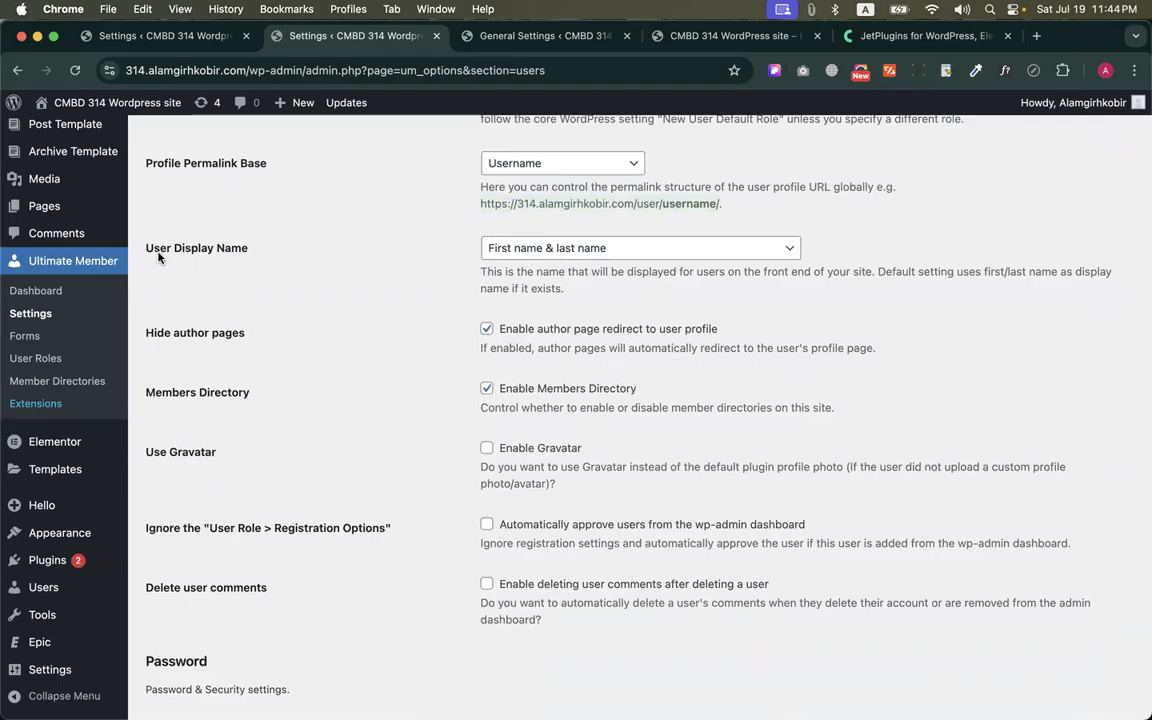
# Check how the member's name is shown on the profile page and return to the User Display Name setting
pyautogui.hotkey('ctrl', 'Up')
pyautogui.click(350, 224)
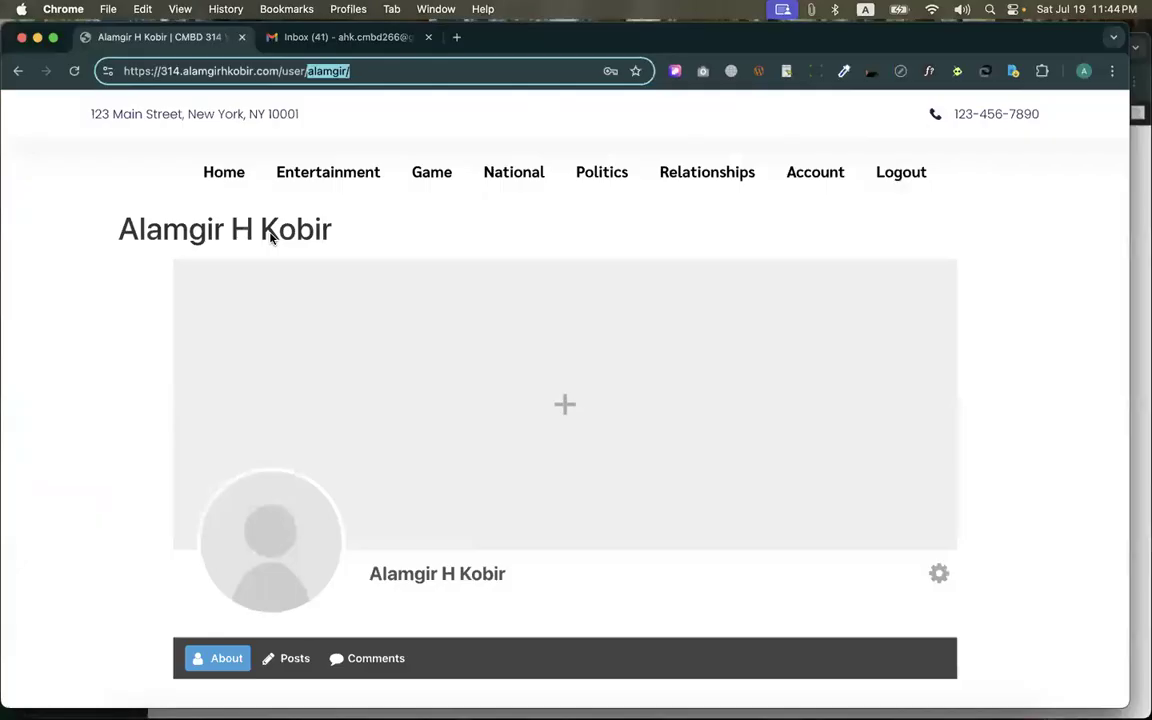
pyautogui.moveTo(116, 230); pyautogui.dragTo(368, 229)
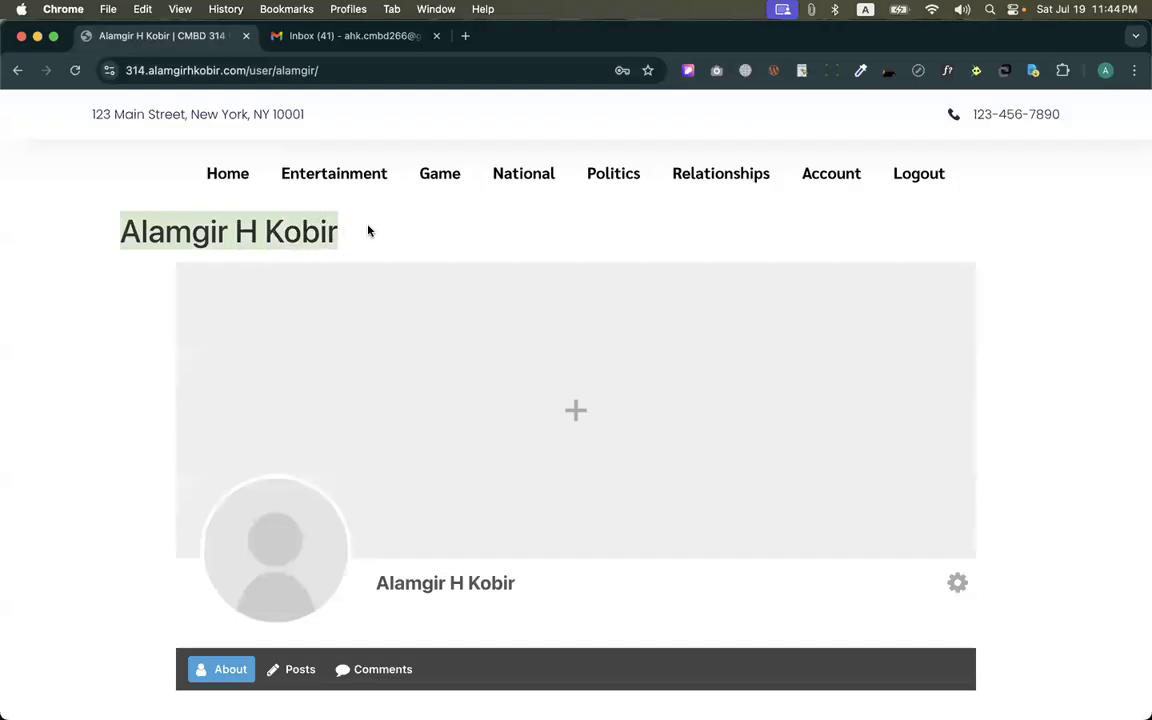
pyautogui.hotkey('ctrl', 'Up')
pyautogui.click(329, 231)
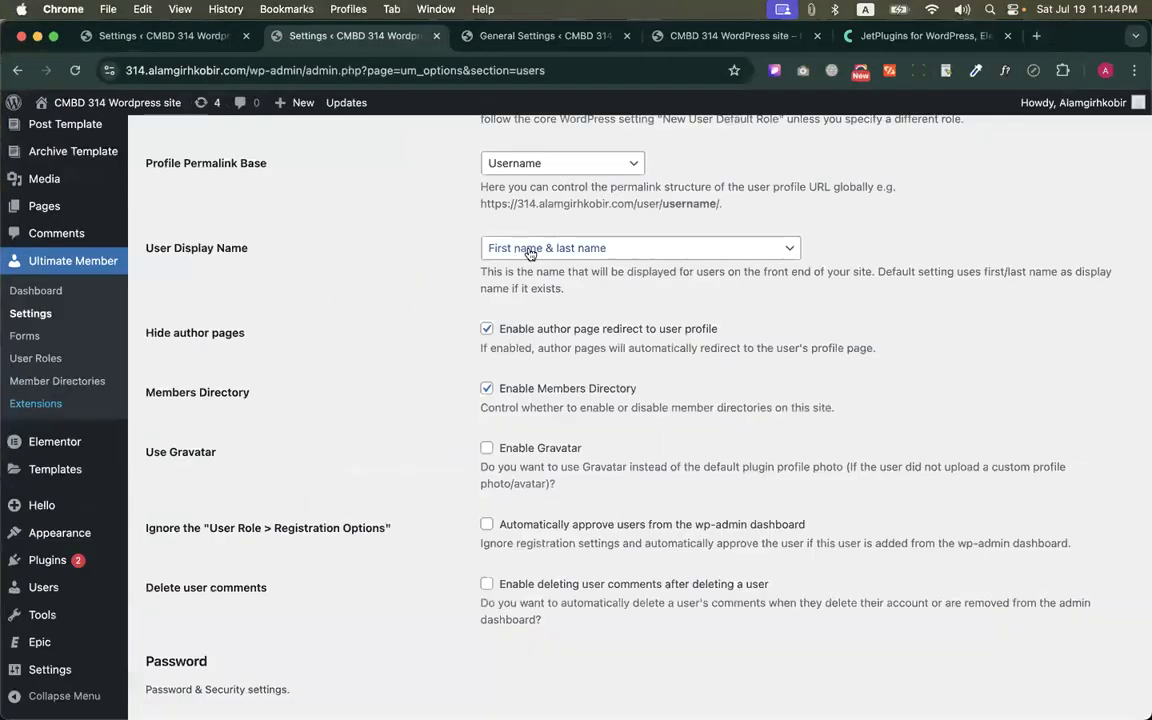
# View the User Display Name choices, keeping First name & last name, and compare that format with the member's profile page
pyautogui.click(501, 253)
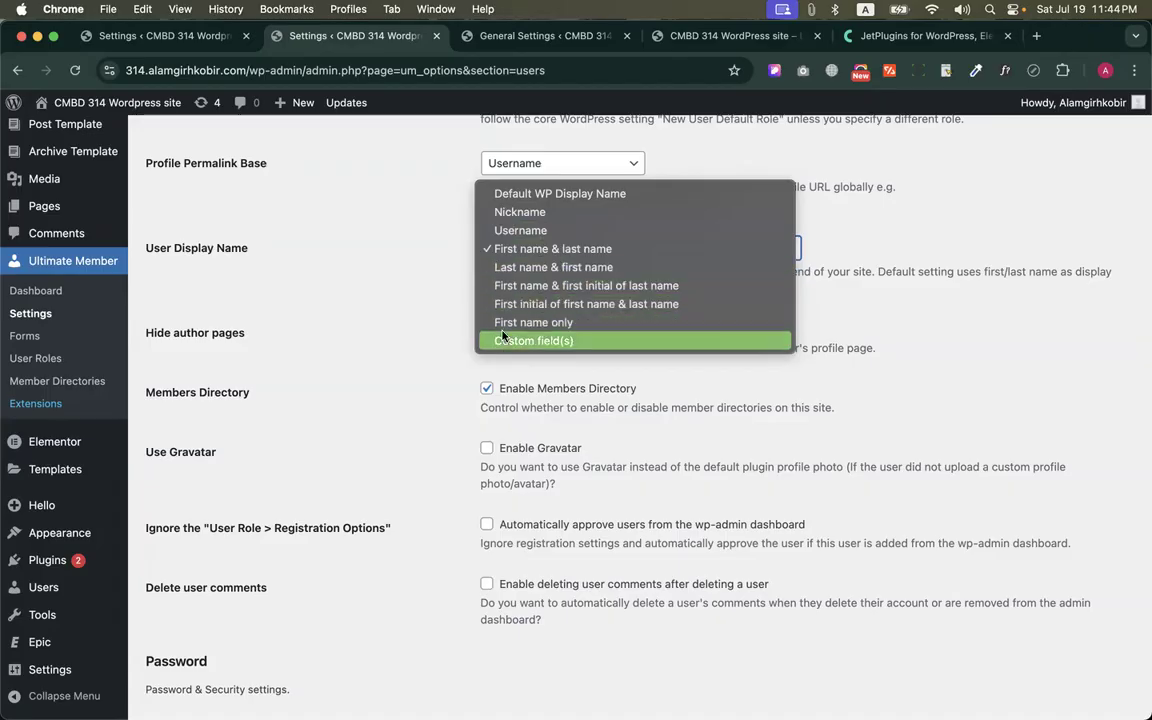
pyautogui.click(442, 254)
pyautogui.hotkey('ctrl', 'Up')
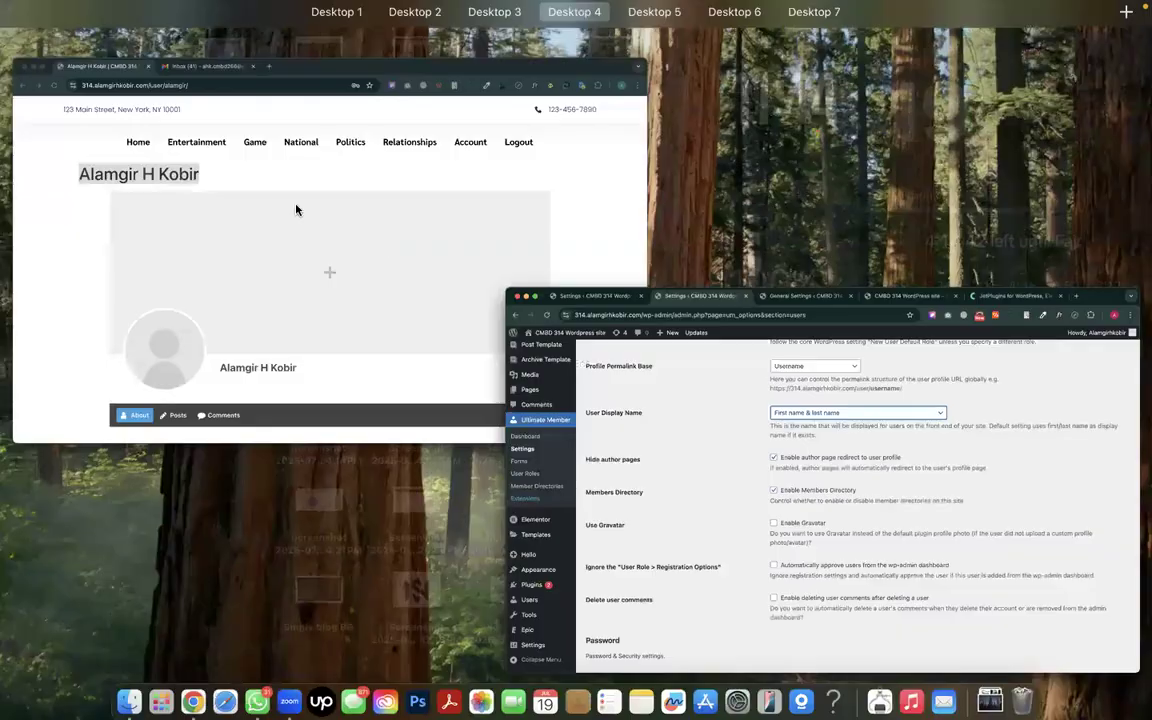
pyautogui.click(292, 206)
pyautogui.hotkey('ctrl', 'Up')
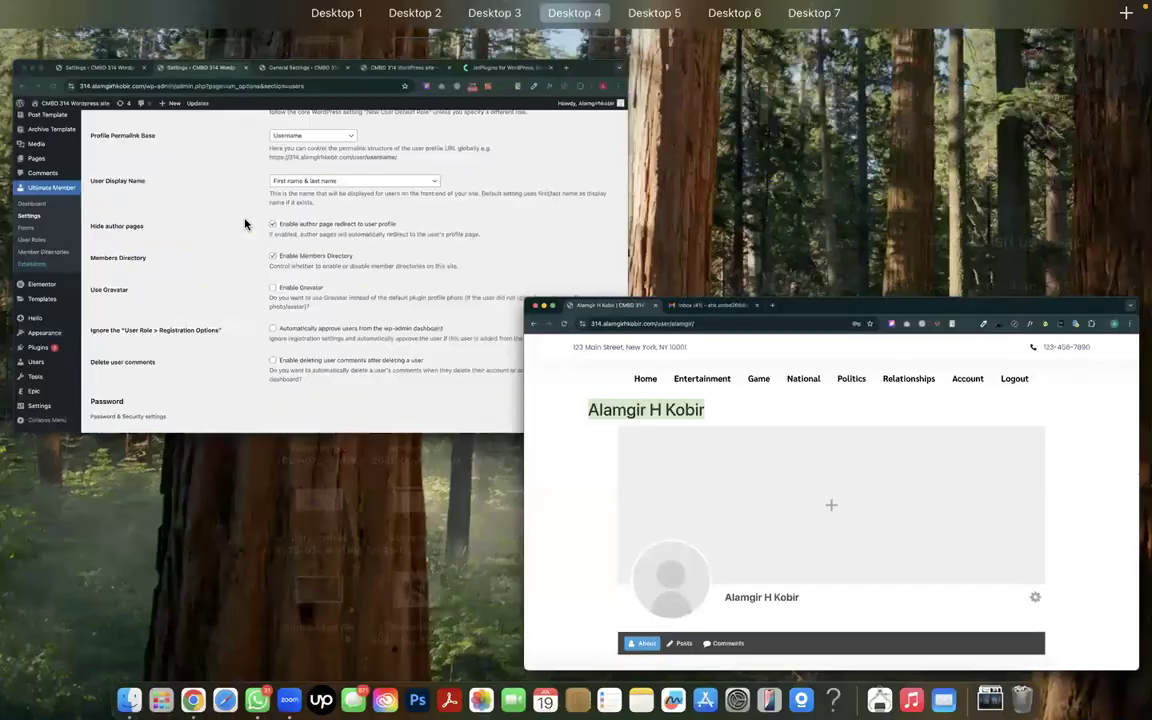
pyautogui.click(246, 224)
# Locate the Use Gravatar option in the Users settings and read what it controls
pyautogui.scroll(-1, 249, 257)
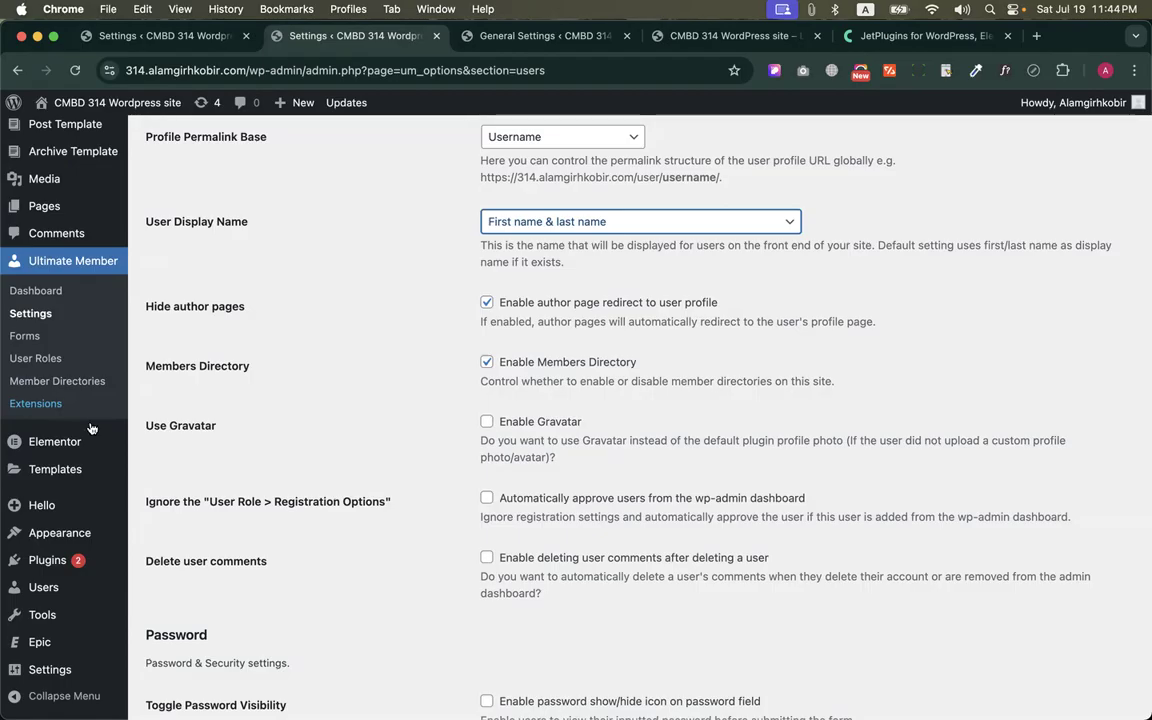
pyautogui.moveTo(142, 432); pyautogui.dragTo(216, 432)
pyautogui.click(328, 410)
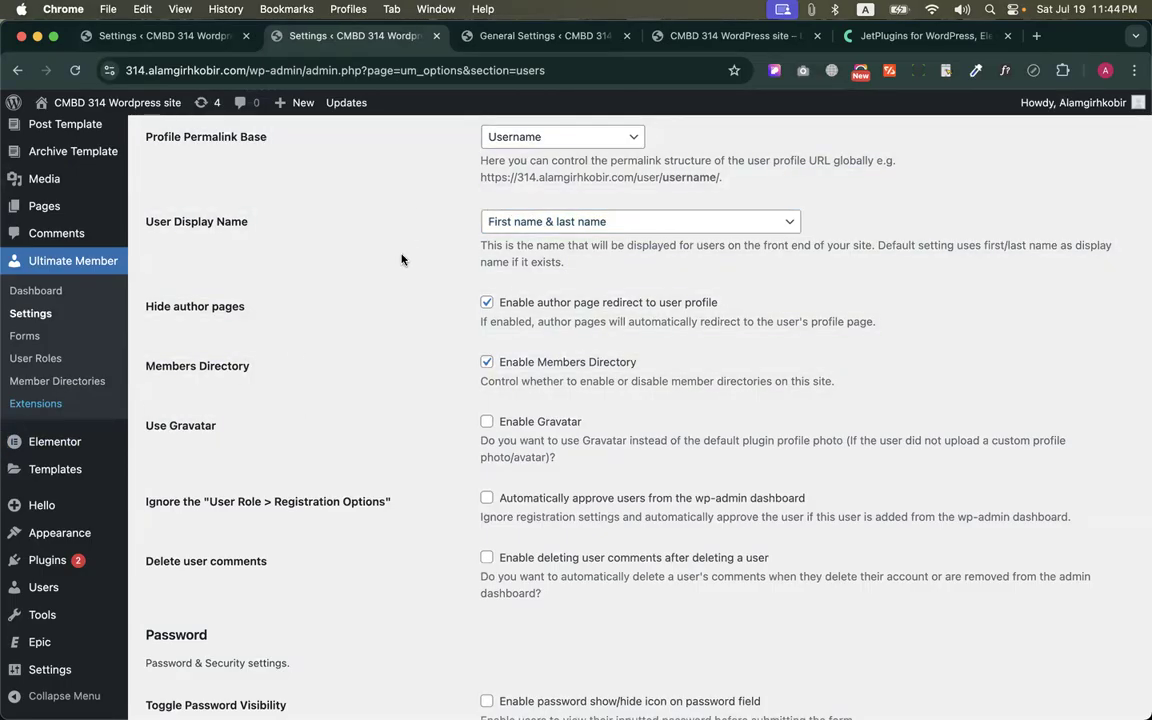
pyautogui.rightClick(200, 424)
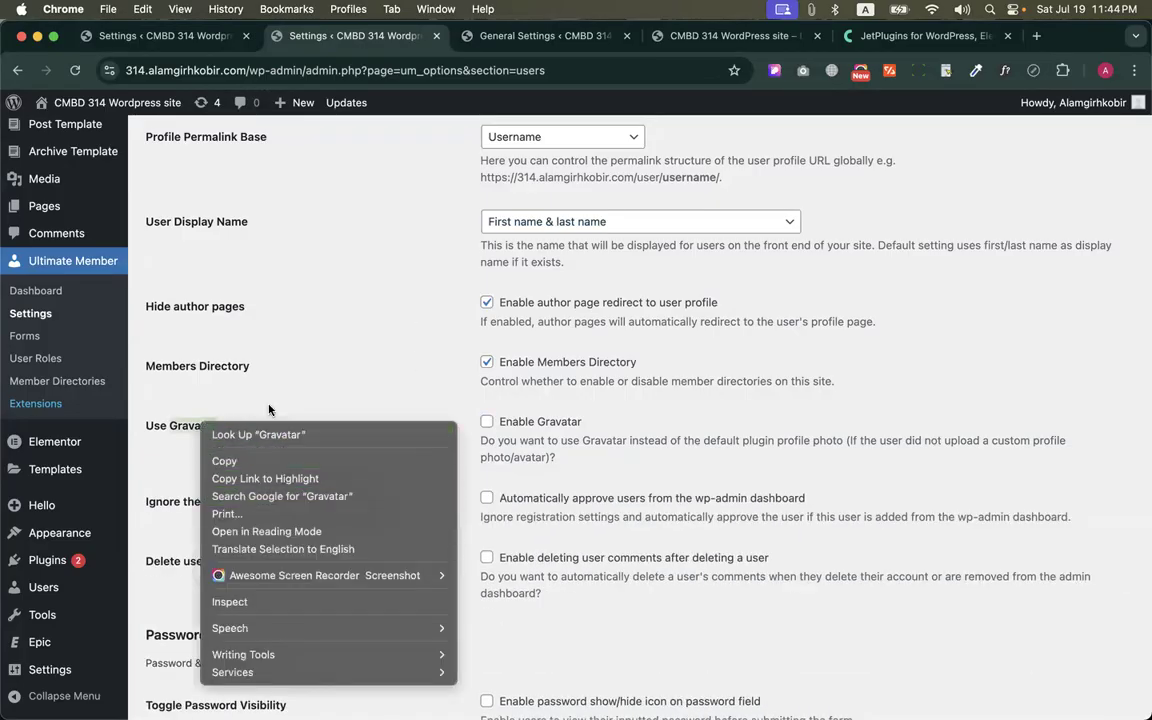
pyautogui.click(244, 372)
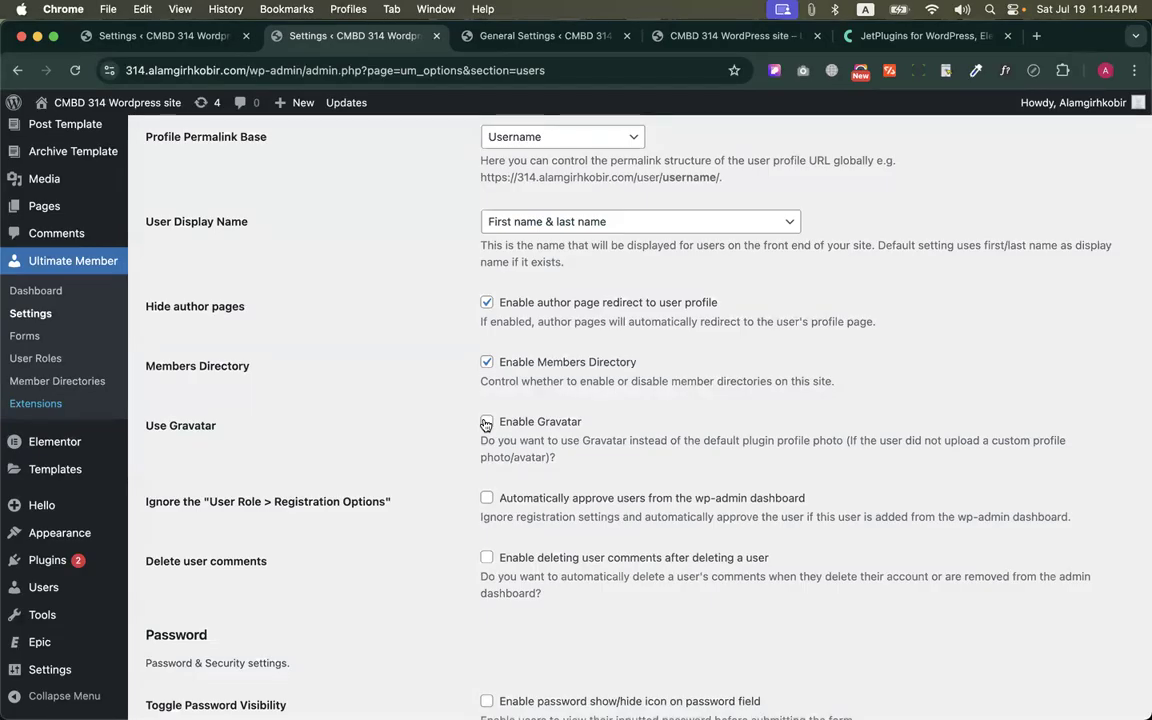
# Examine the profile photo and cover photo upload options on the member's profile page, and return to the Users settings
pyautogui.hotkey('ctrl', 'Up')
pyautogui.click(300, 258)
pyautogui.click(281, 537)
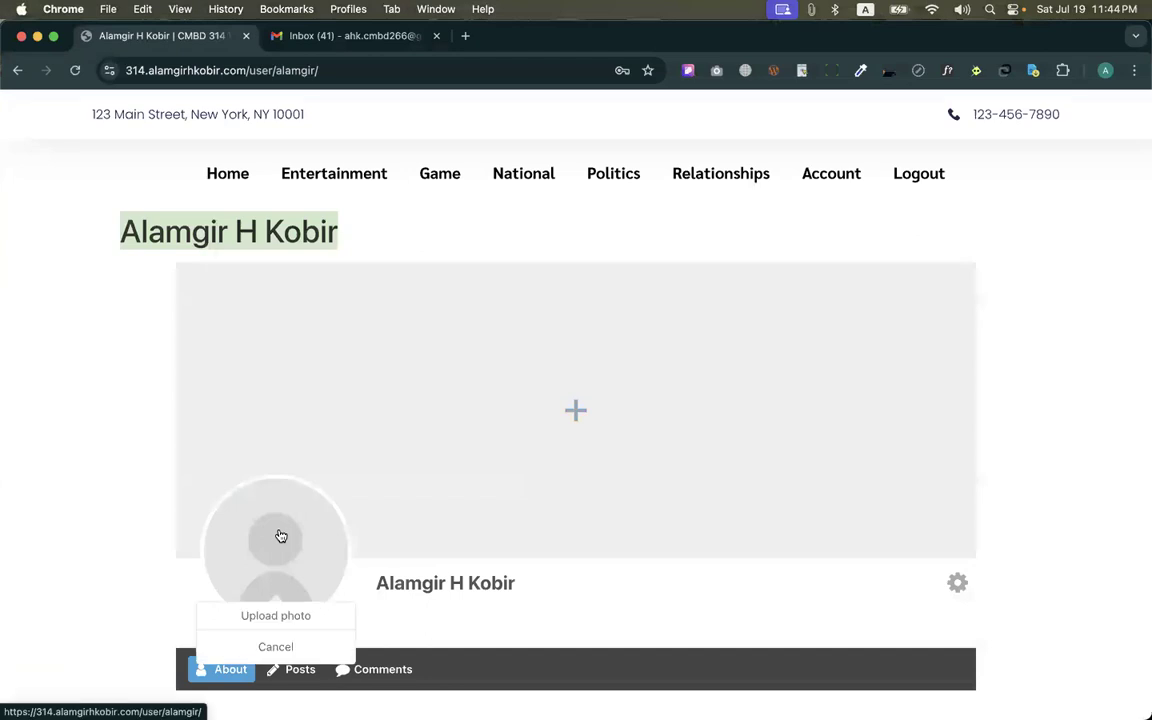
pyautogui.click(531, 452)
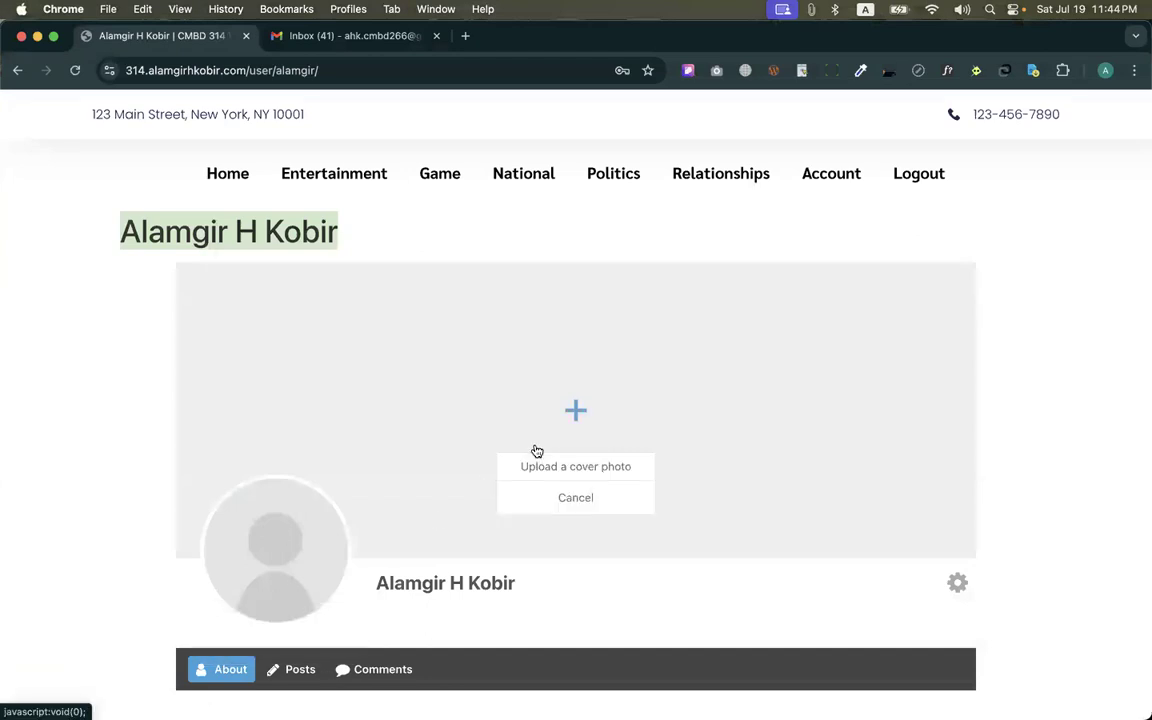
pyautogui.click(442, 520)
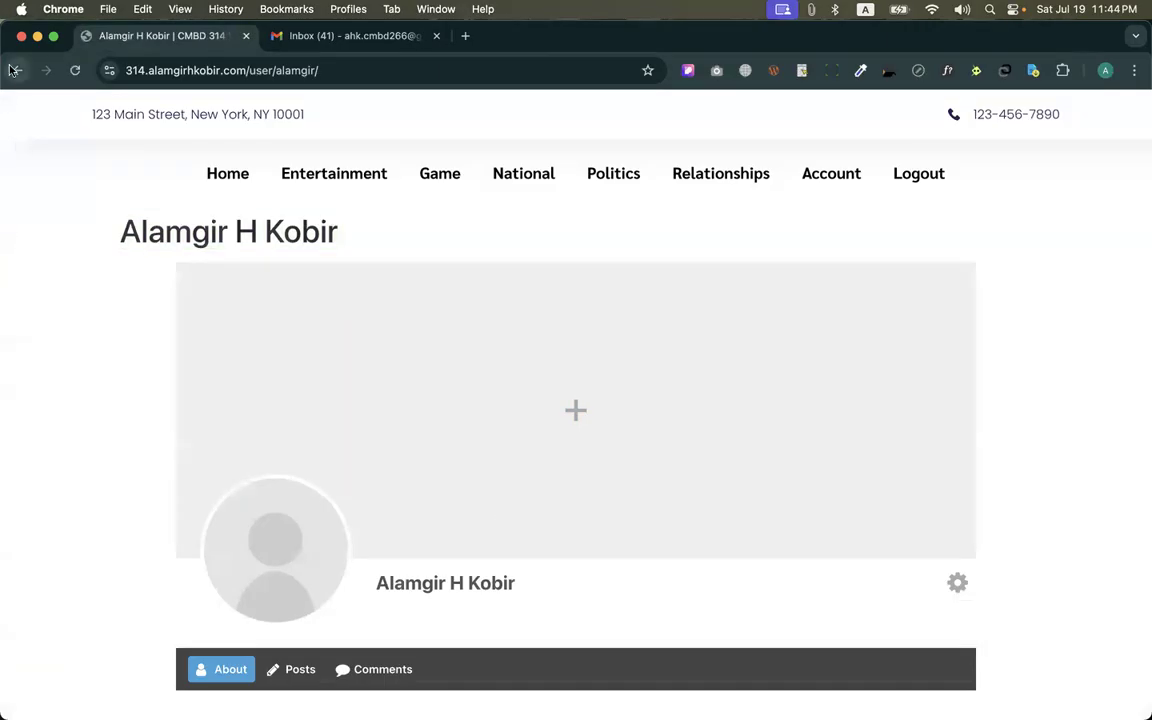
pyautogui.click(17, 70)
pyautogui.hotkey('ctrl', 'Up')
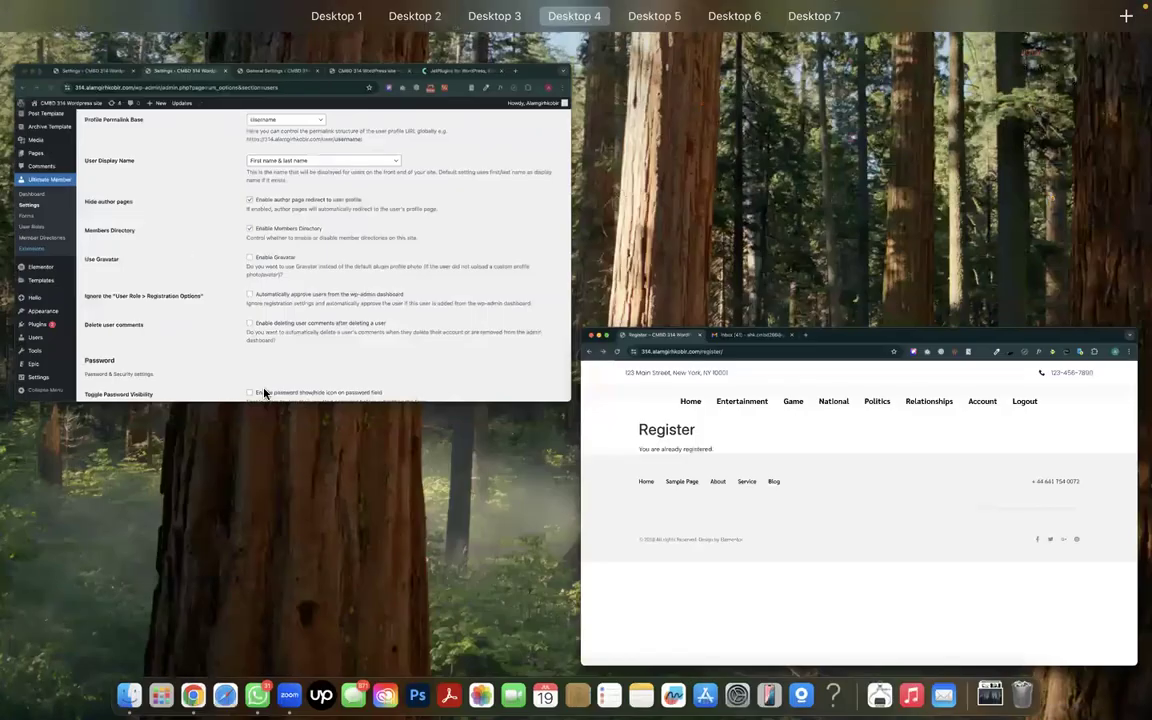
pyautogui.click(390, 371)
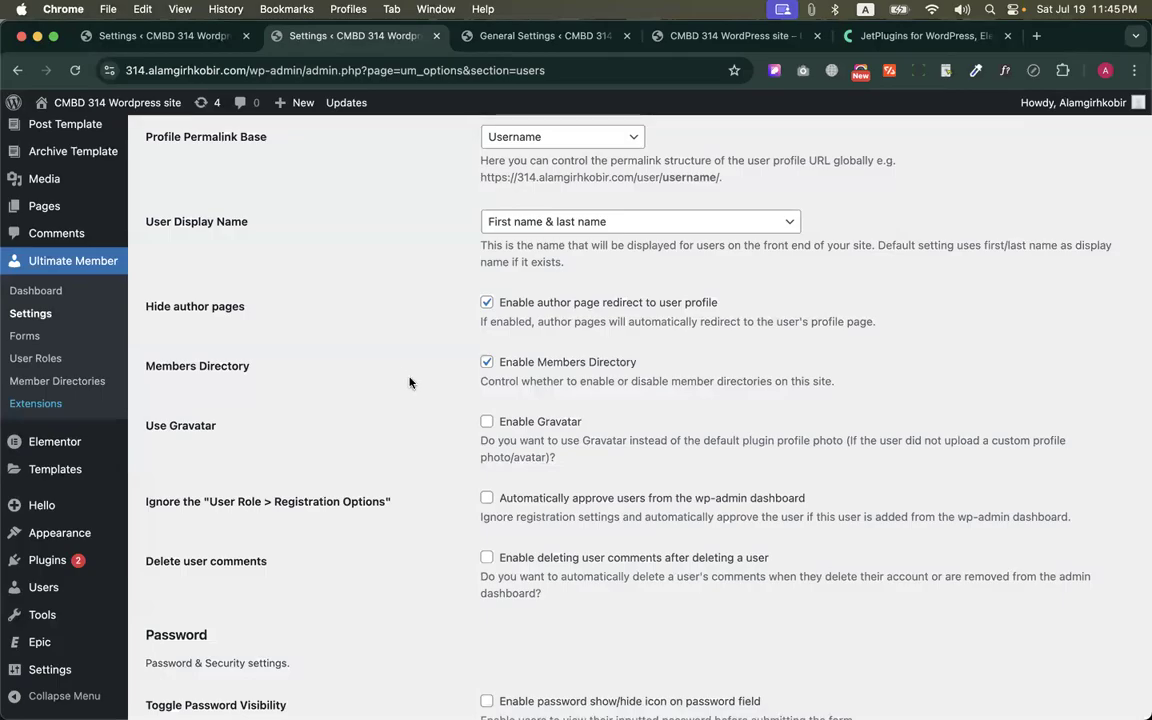
# Enable Gravatar to view its extra options, switch it off again, and read the user approval and comment deletion options
pyautogui.click(486, 422)
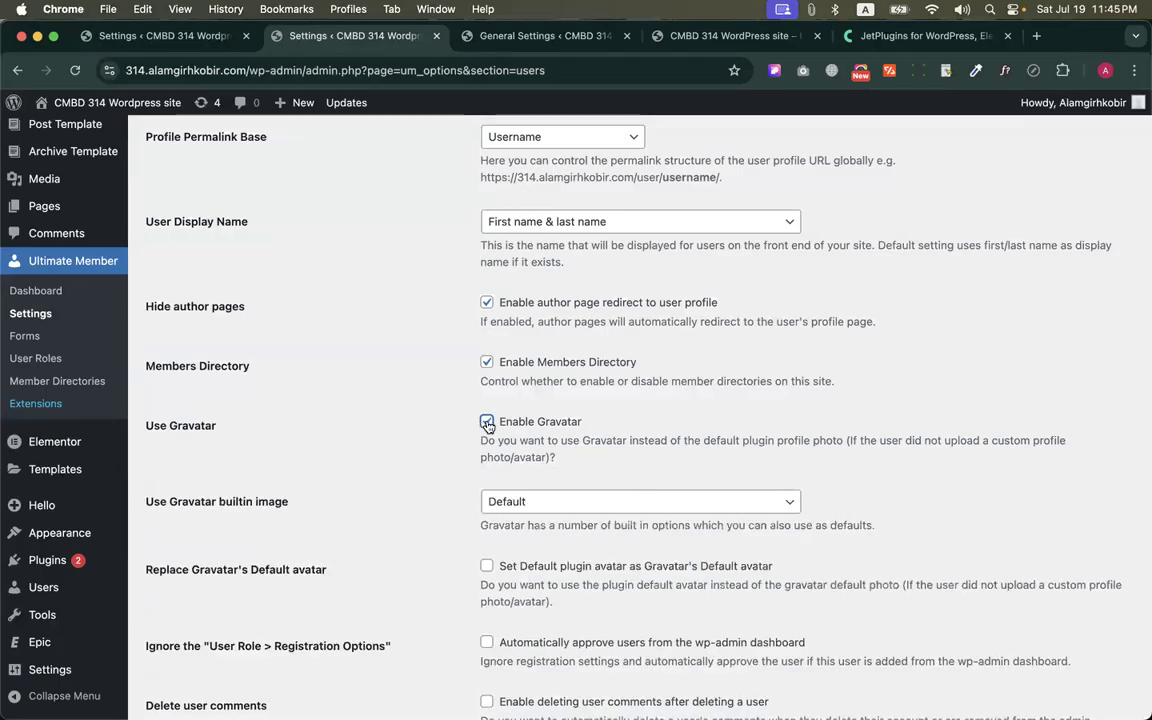
pyautogui.click(486, 422)
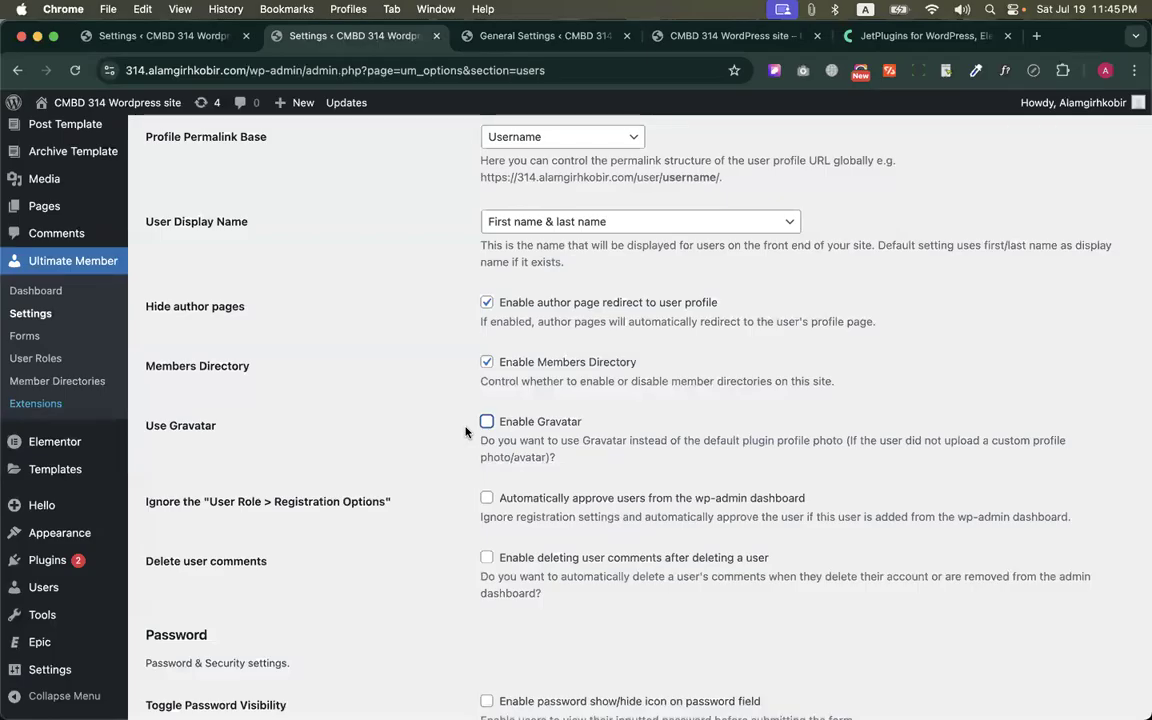
pyautogui.scroll(-3, 465, 432)
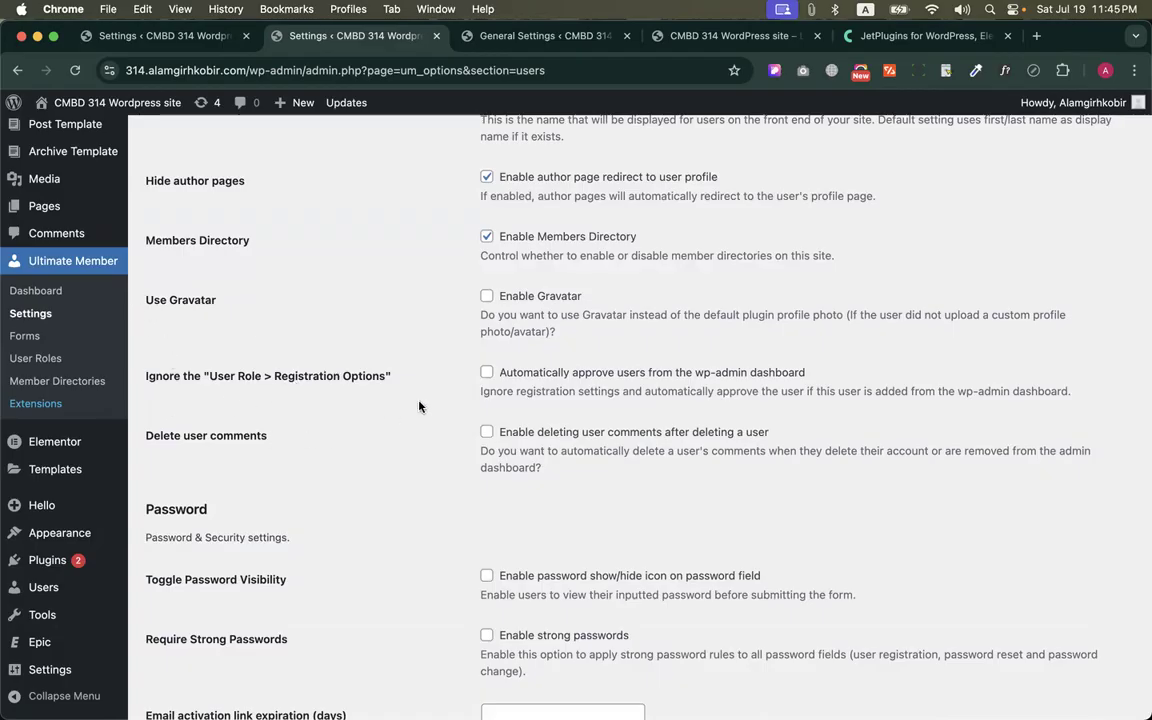
pyautogui.scroll(-1, 419, 406)
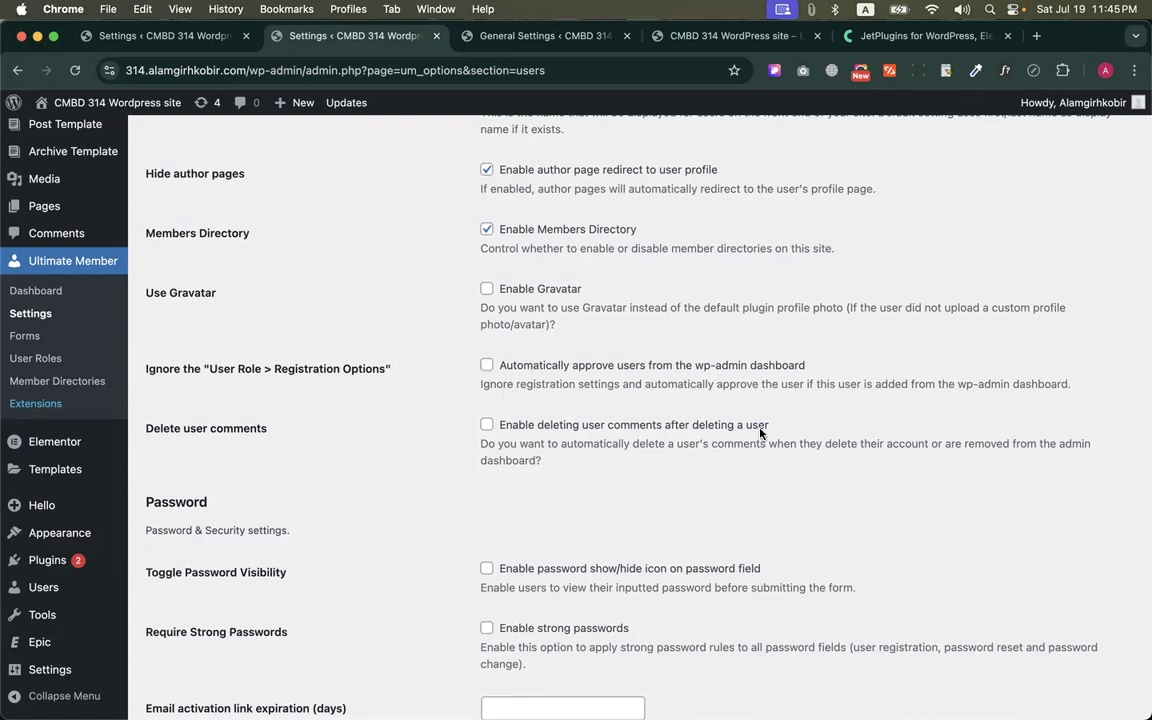
# Open the site's home page in the member's browser window, and return to the Ultimate Member Users settings
pyautogui.hotkey('ctrl', 'Up')
pyautogui.click(363, 260)
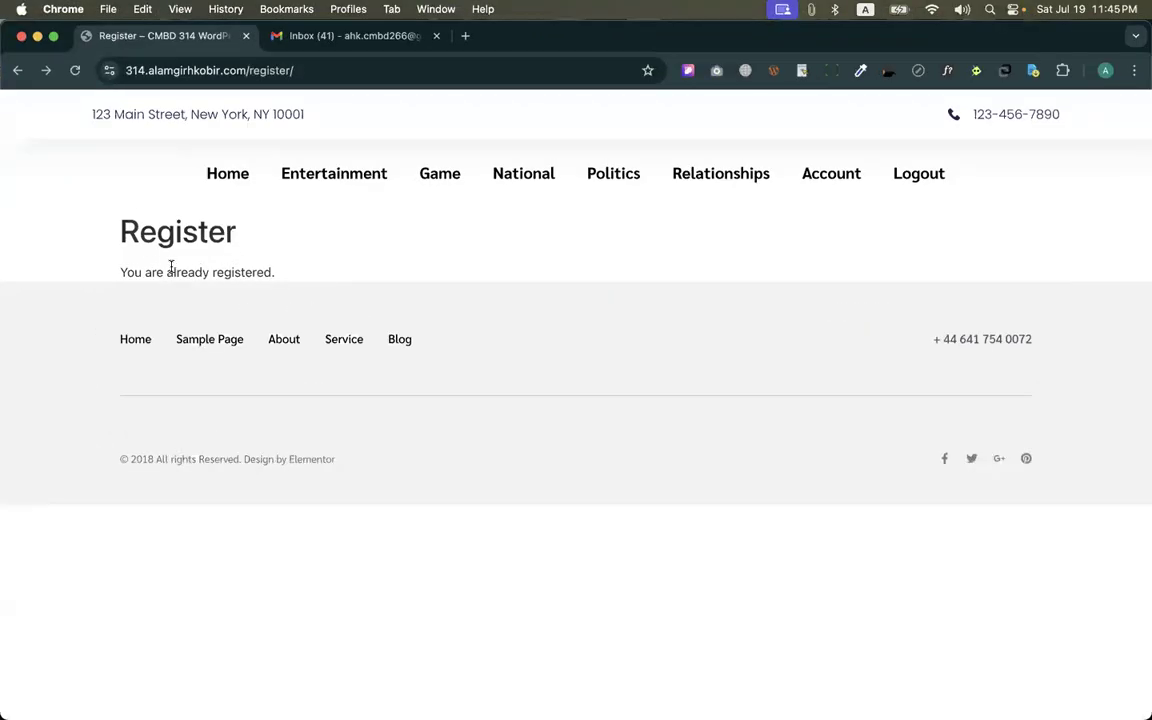
pyautogui.click(227, 175)
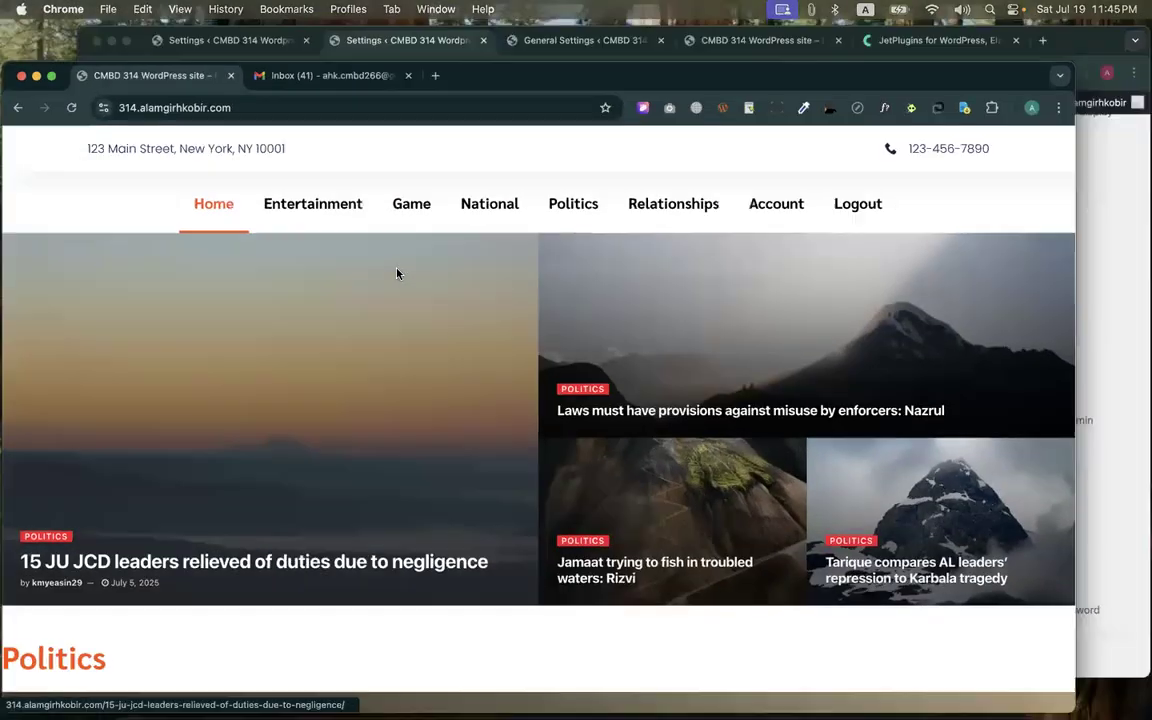
pyautogui.hotkey('ctrl', 'Up')
pyautogui.click(915, 258)
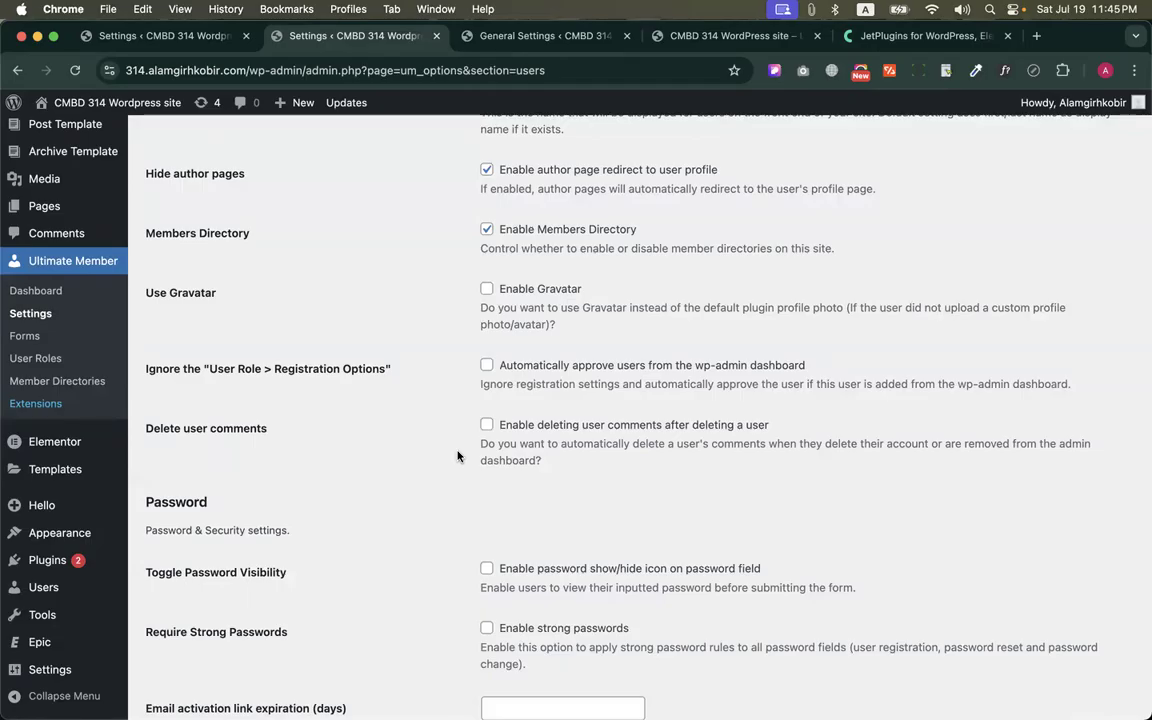
# Go back over the general user options and read on to the Toggle Password Visibility option in the Password section
pyautogui.scroll(5, 457, 456)
pyautogui.scroll(-3, 457, 456)
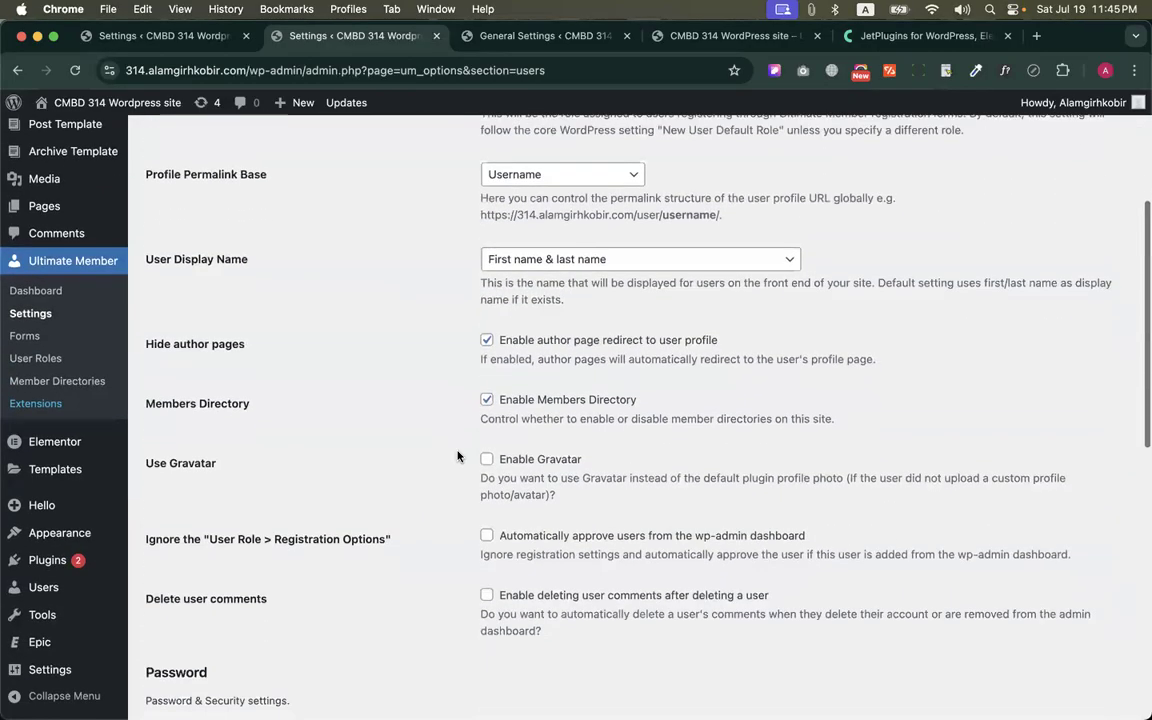
pyautogui.scroll(-3, 457, 456)
pyautogui.moveTo(144, 197); pyautogui.dragTo(478, 320)
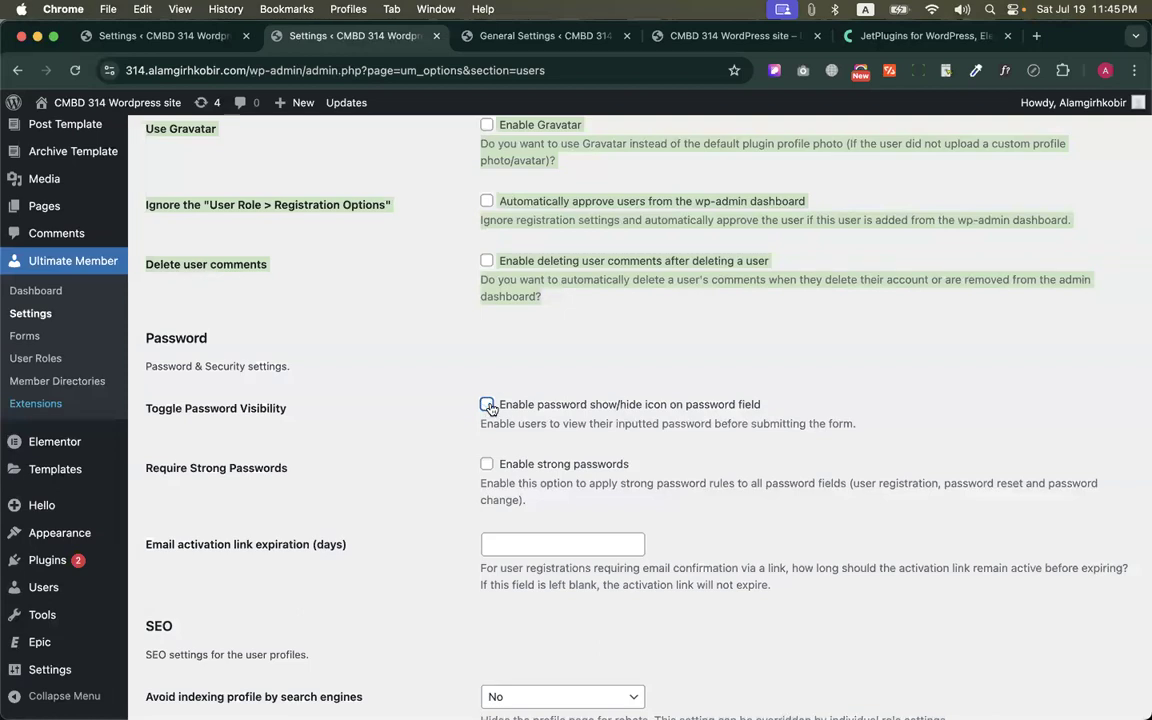
# Enable strong passwords to view the minimum and maximum length fields, and disable the option again
pyautogui.click(487, 464)
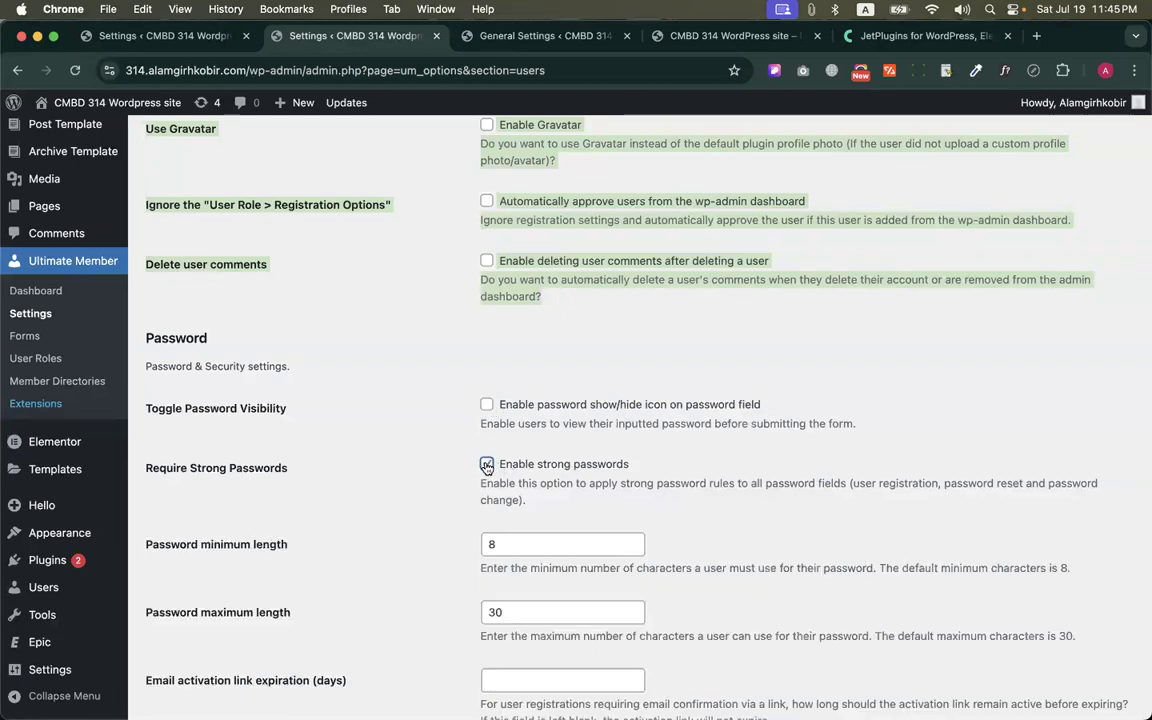
pyautogui.scroll(-2, 487, 464)
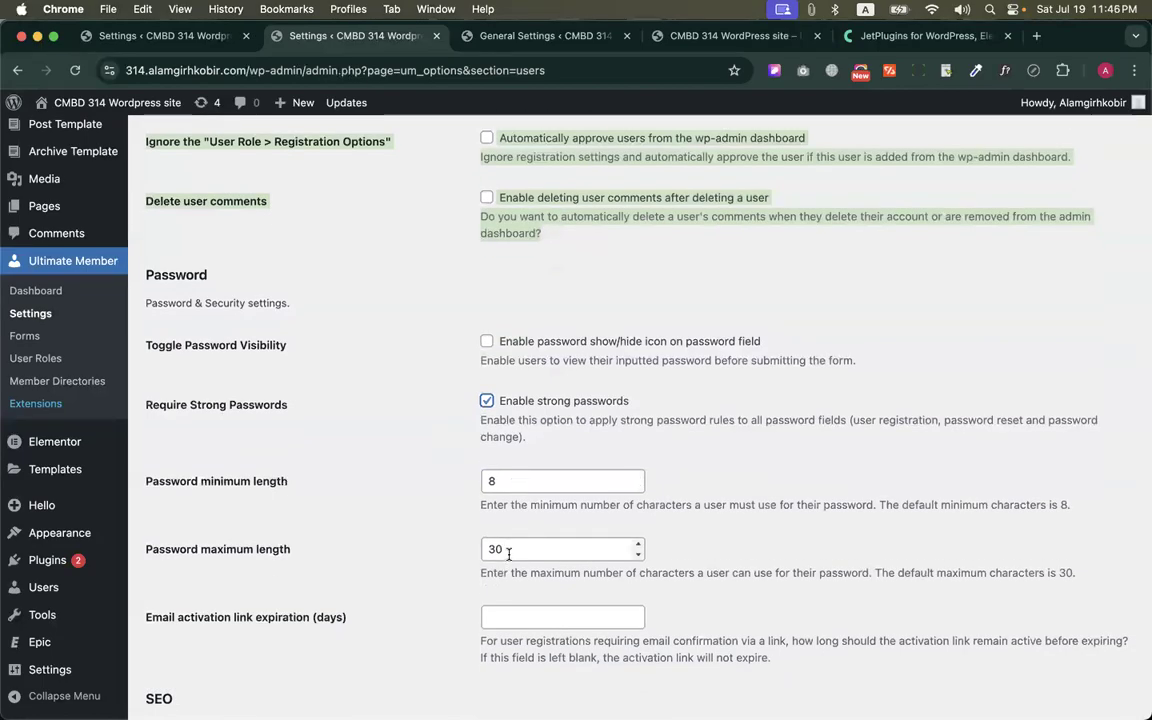
pyautogui.scroll(-5, 509, 554)
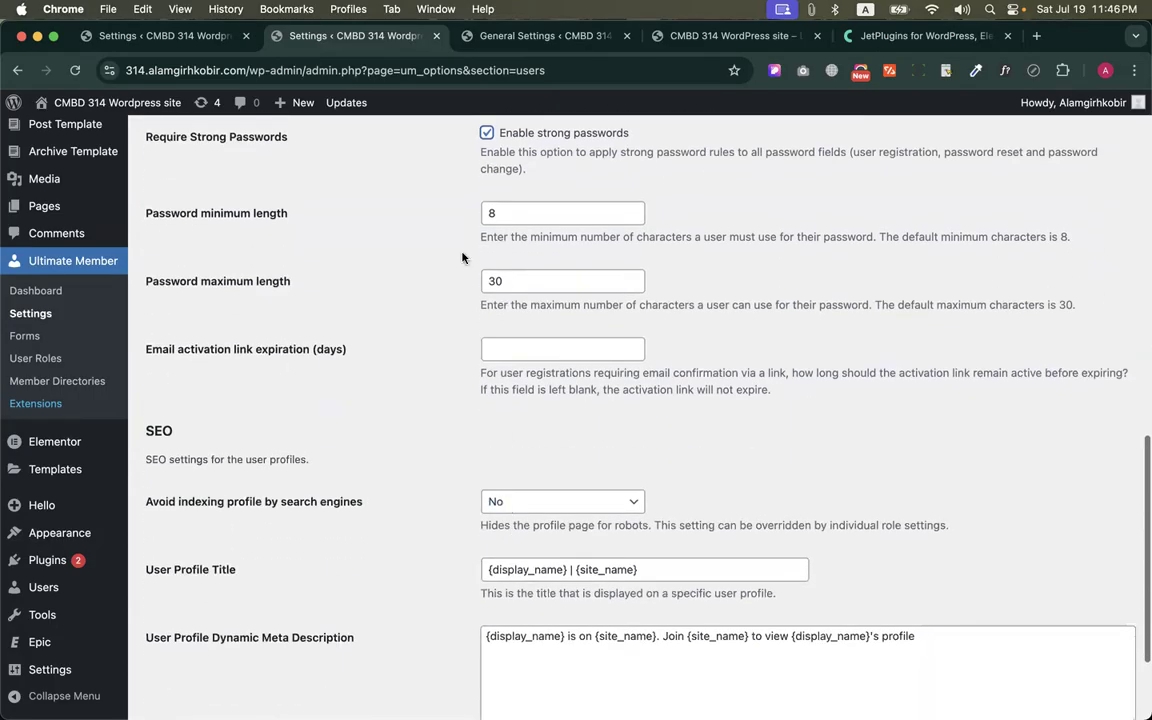
pyautogui.scroll(3, 560, 226)
pyautogui.click(487, 228)
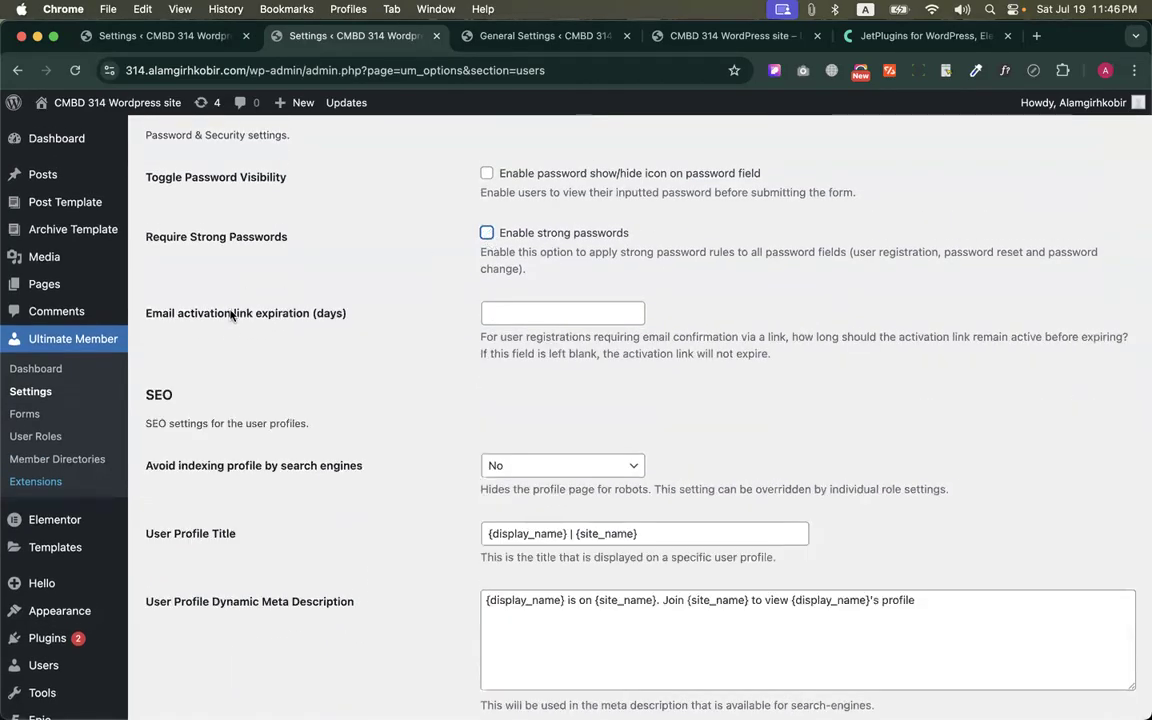
# Review the email activation link expiration and the SEO settings for user profiles, including search engine indexing
pyautogui.scroll(-1, 363, 334)
pyautogui.scroll(-1, 365, 336)
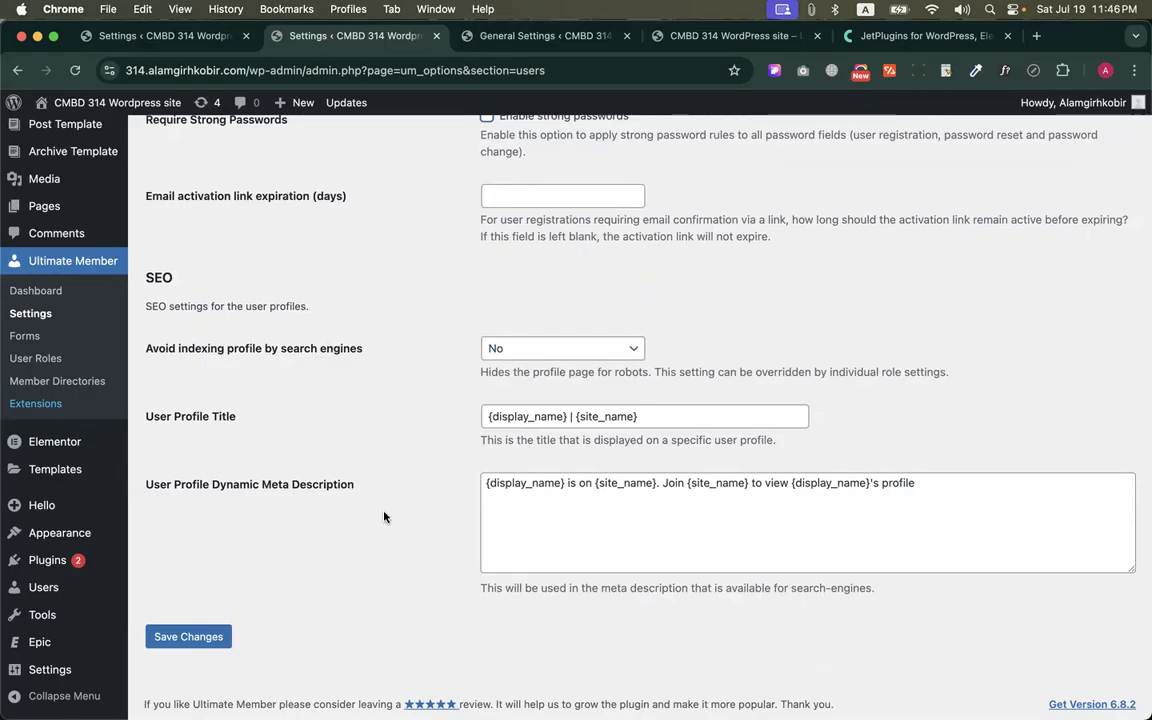
pyautogui.click(200, 637)
pyautogui.moveTo(142, 348); pyautogui.dragTo(285, 336)
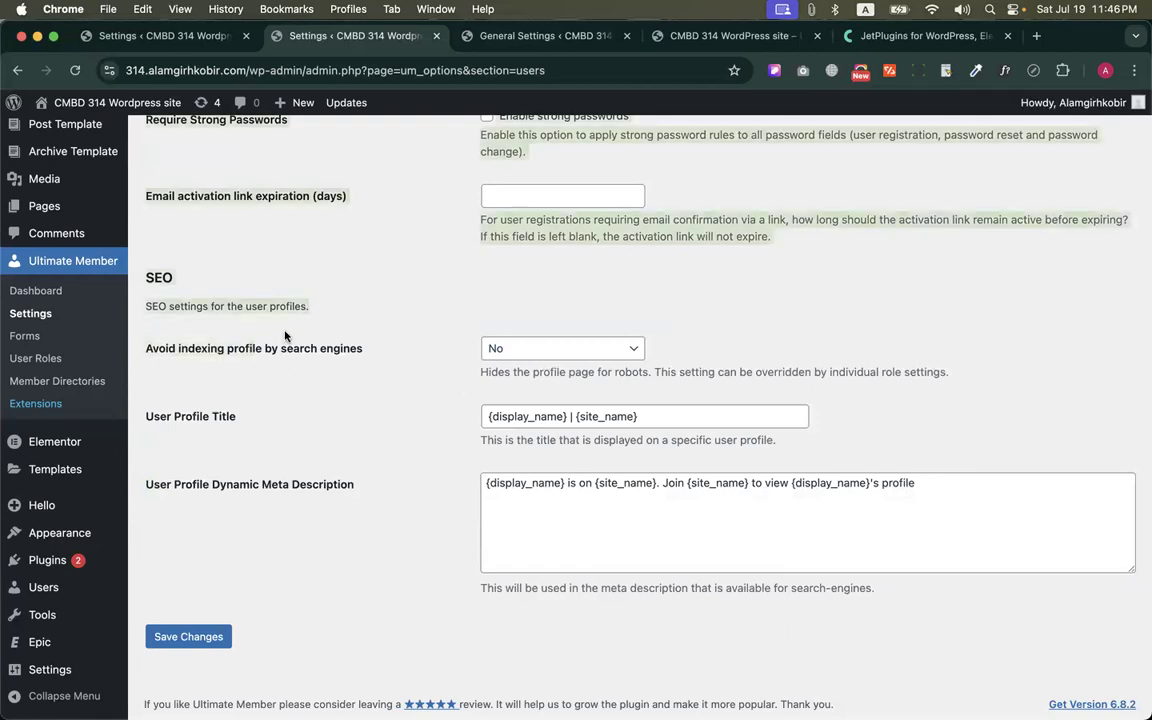
pyautogui.click(403, 338)
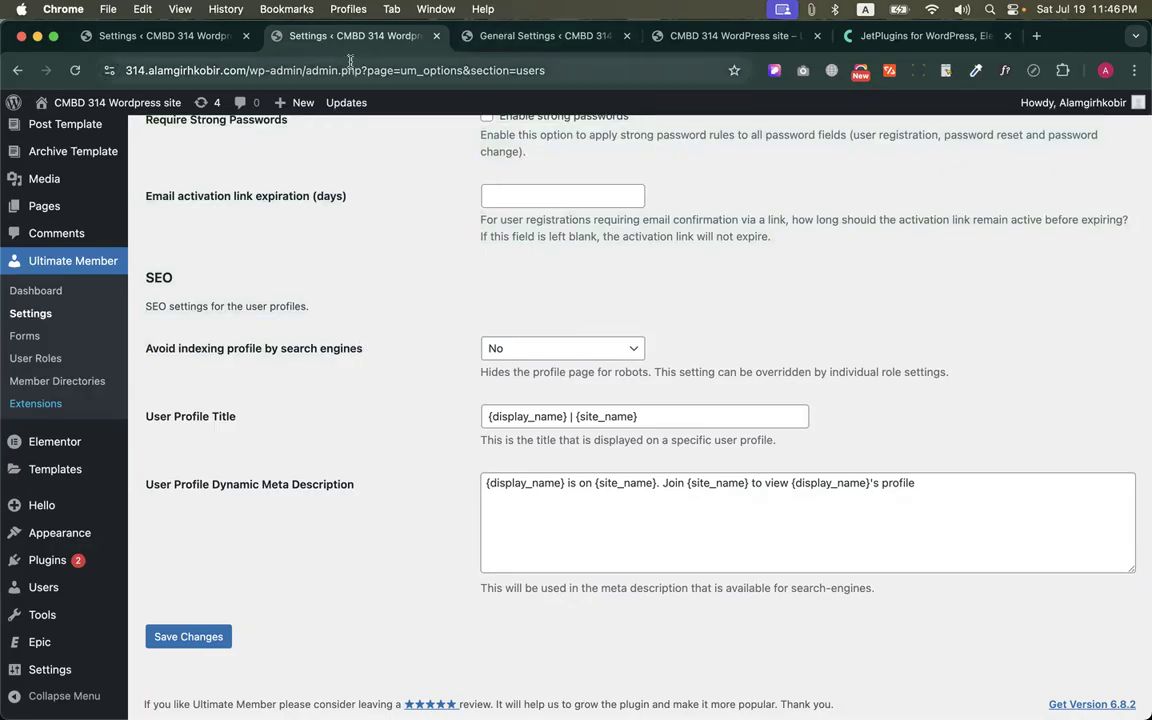
# Search Google for the site owner's full name in a new tab beside the Ultimate Member settings
pyautogui.rightClick(310, 38)
pyautogui.click(363, 52)
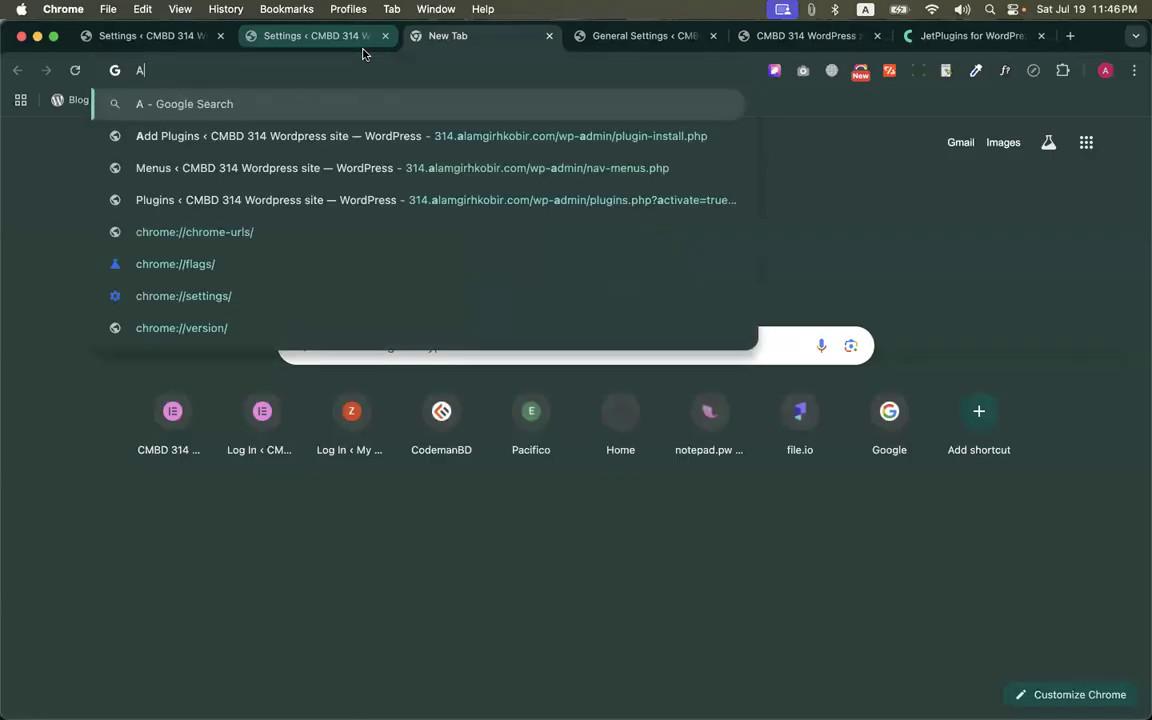
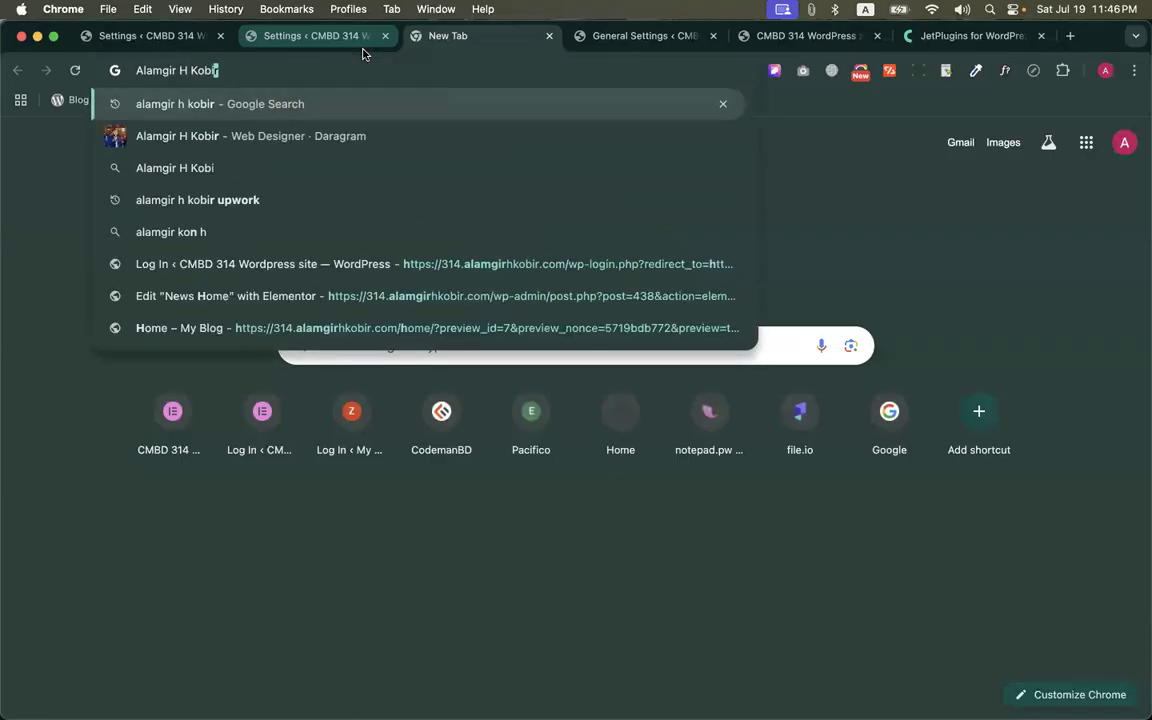
pyautogui.press('Return')
# Look through the search results down to the Instructory profile listing, and return to the Ultimate Member Users settings
pyautogui.scroll(-5, 363, 378)
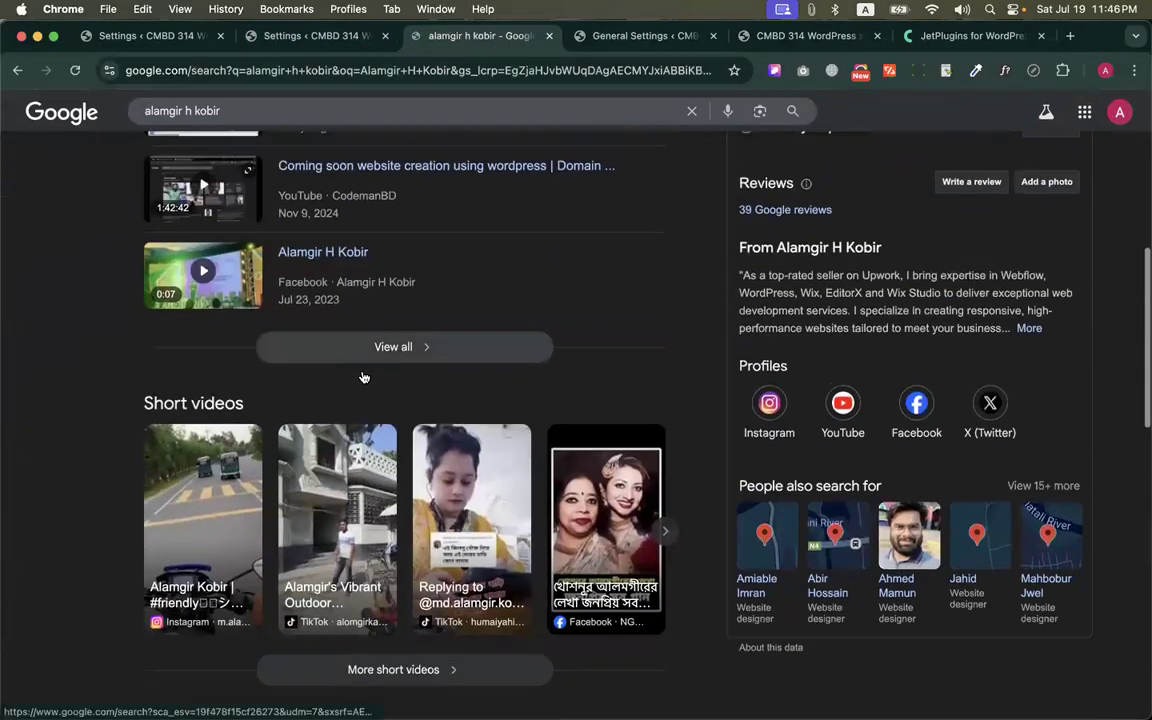
pyautogui.scroll(-10, 363, 378)
pyautogui.scroll(-4, 295, 293)
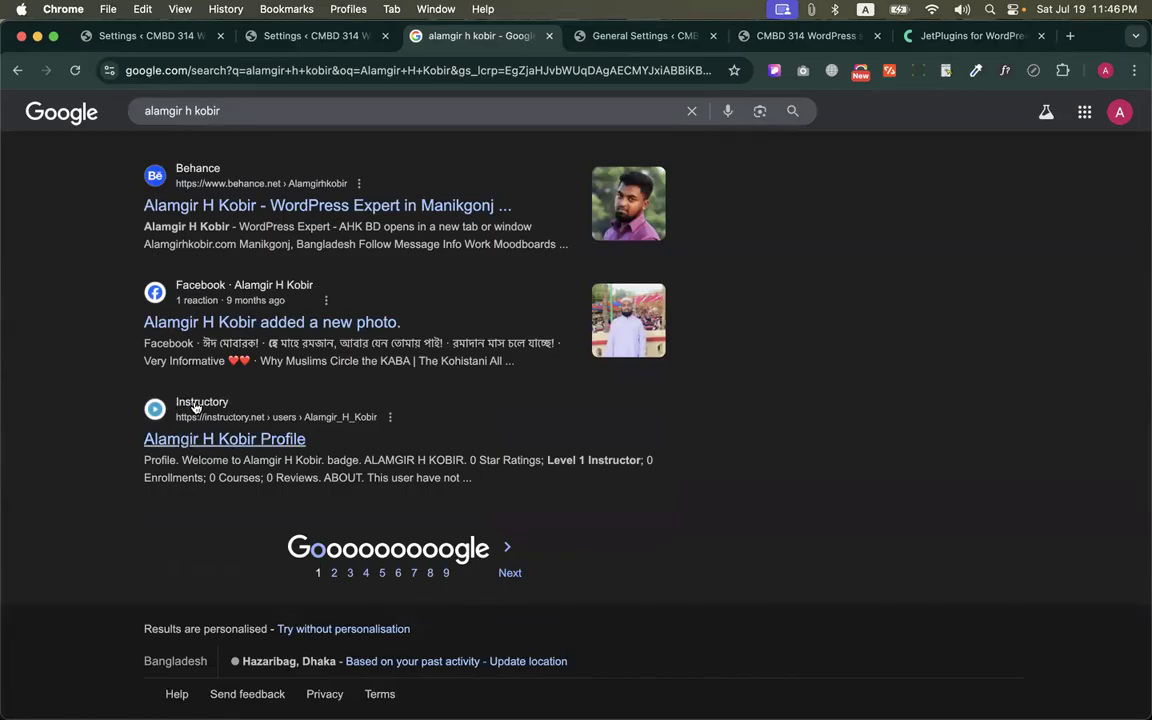
pyautogui.moveTo(128, 446); pyautogui.dragTo(415, 451)
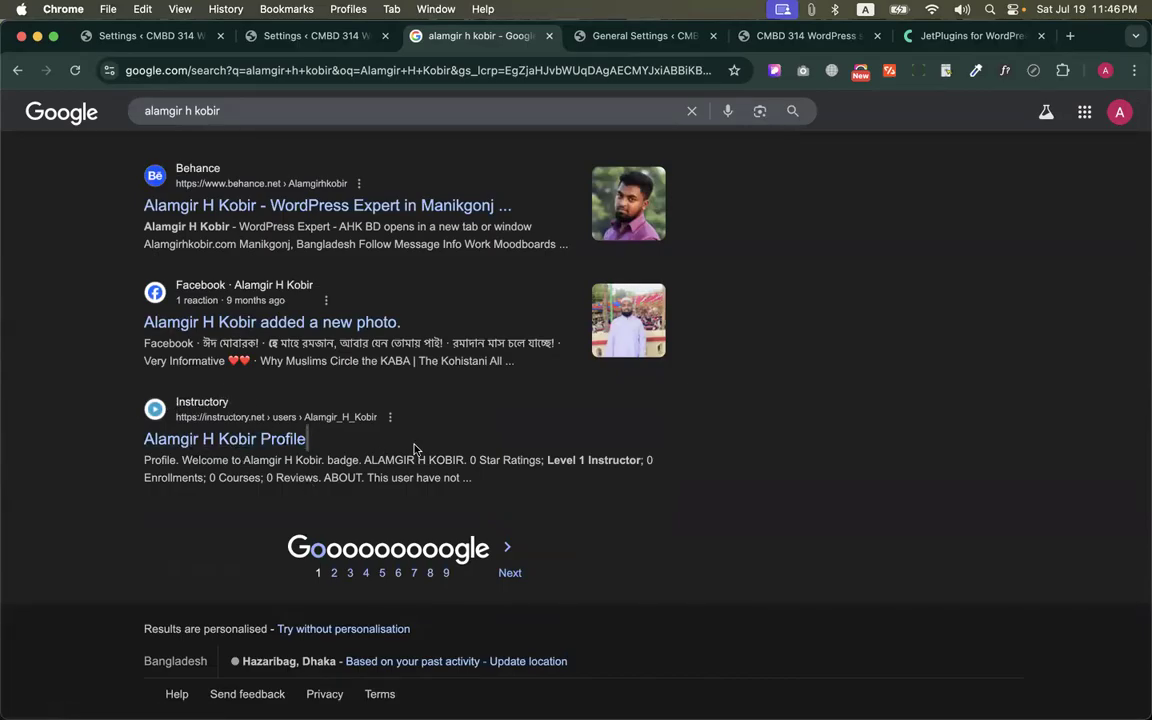
pyautogui.click(409, 482)
pyautogui.hotkey('ctrl', 'shift', 'Tab')
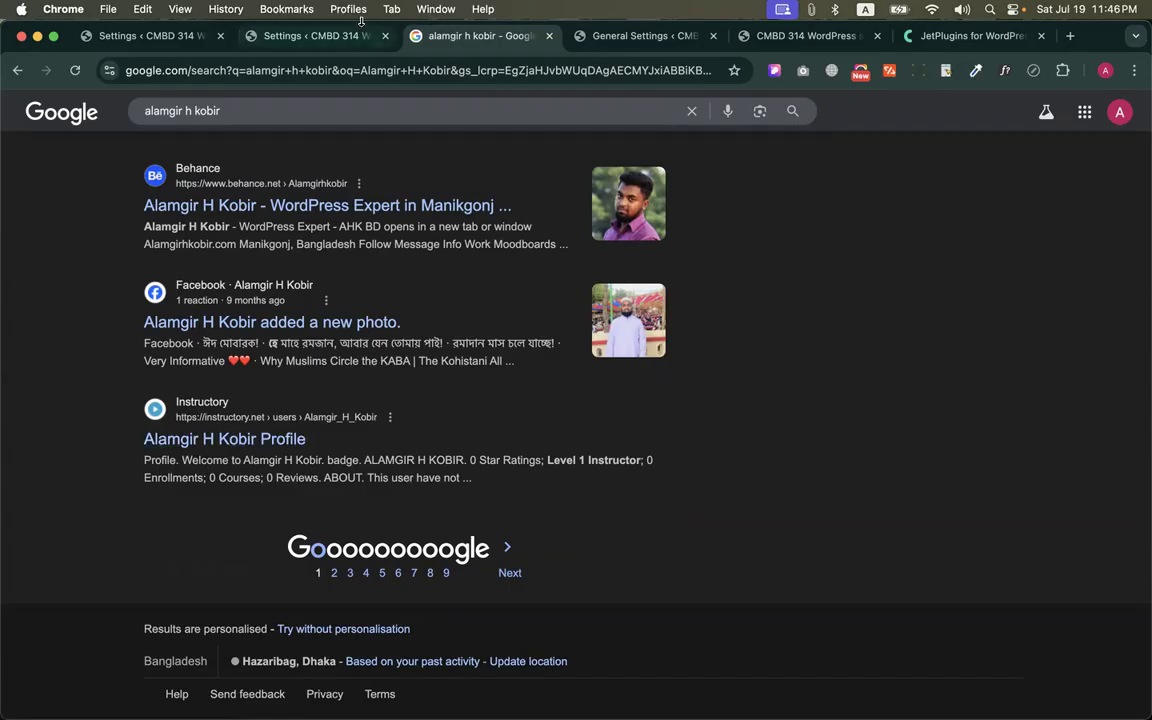
# Switch Avoid indexing profile by search engines to Yes, set it back to No, and save the Users settings
pyautogui.click(565, 340)
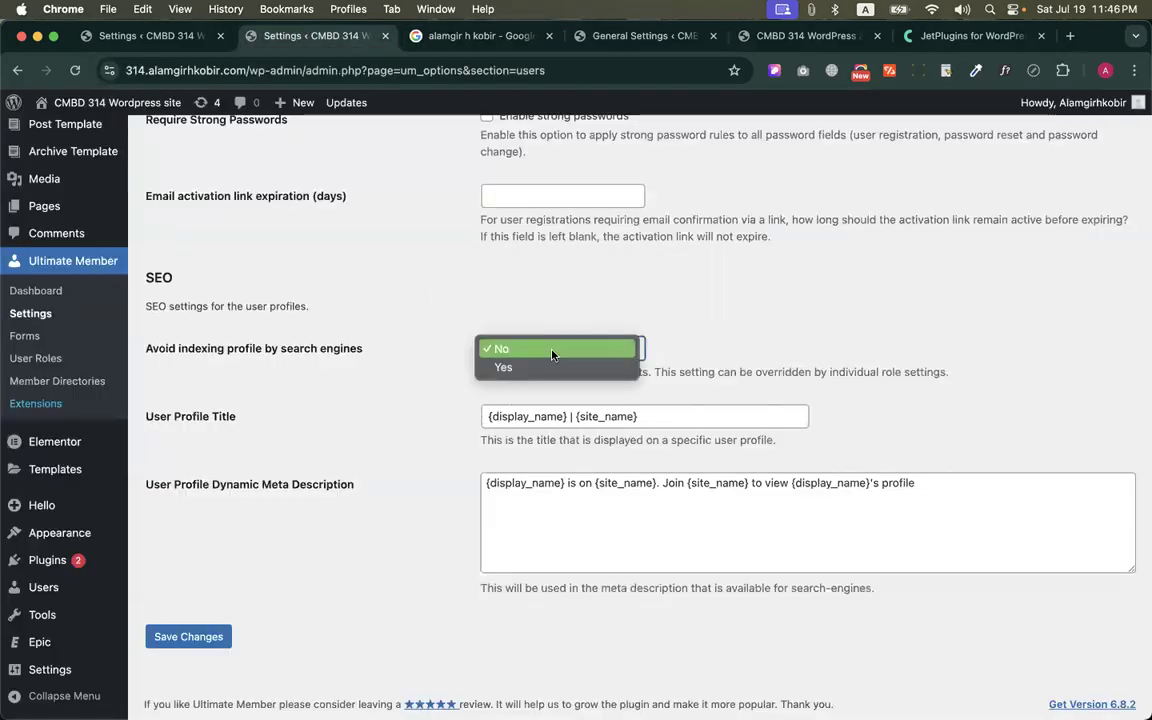
pyautogui.click(521, 366)
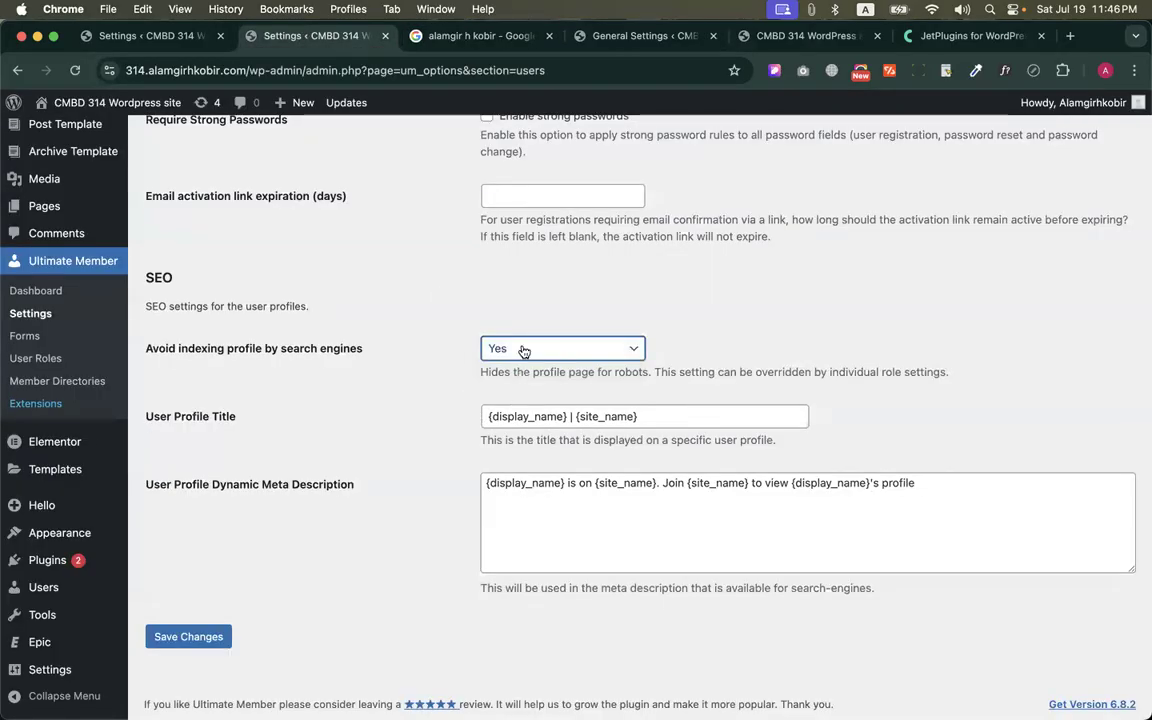
pyautogui.click(522, 349)
pyautogui.click(507, 330)
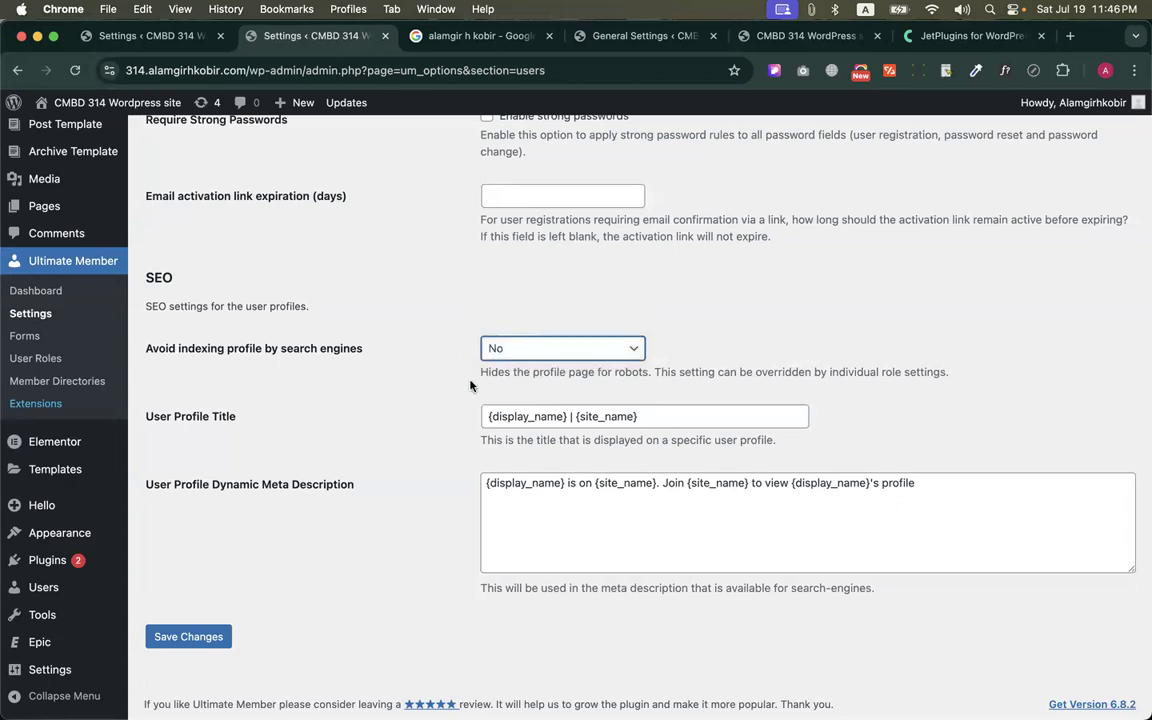
pyautogui.click(181, 636)
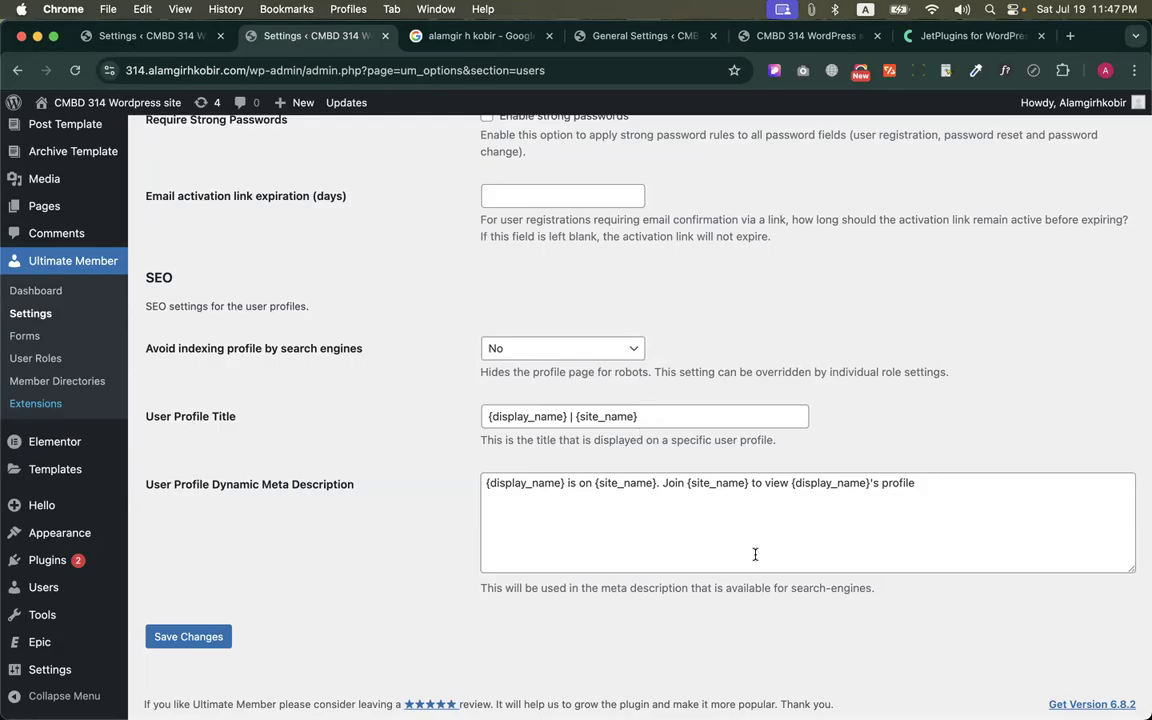
# Open the Account section of the general settings and read the Main account tab options
pyautogui.scroll(2, 622, 462)
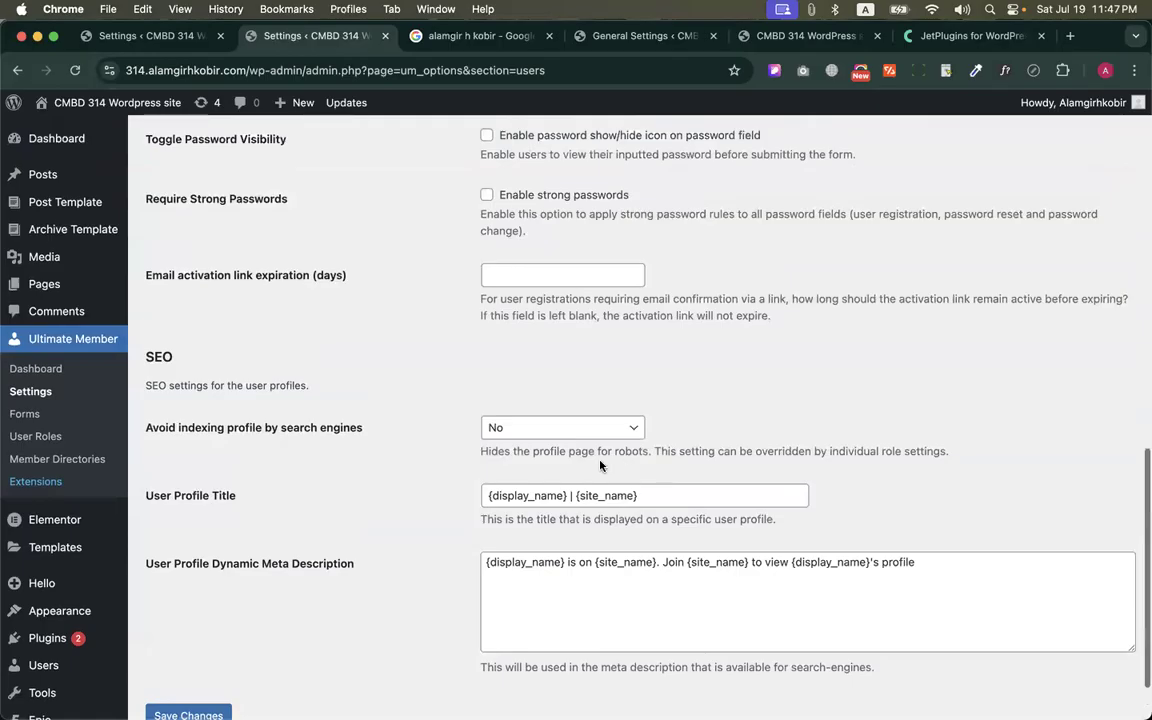
pyautogui.scroll(10, 600, 465)
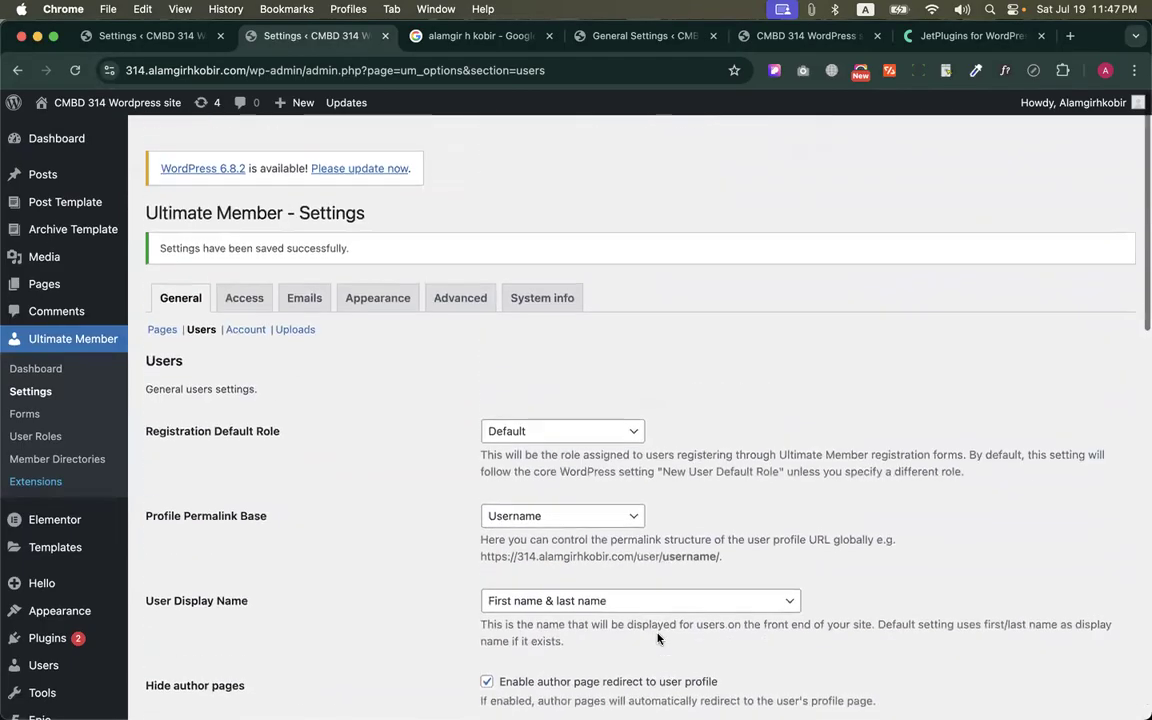
pyautogui.scroll(-1, 657, 637)
pyautogui.click(245, 313)
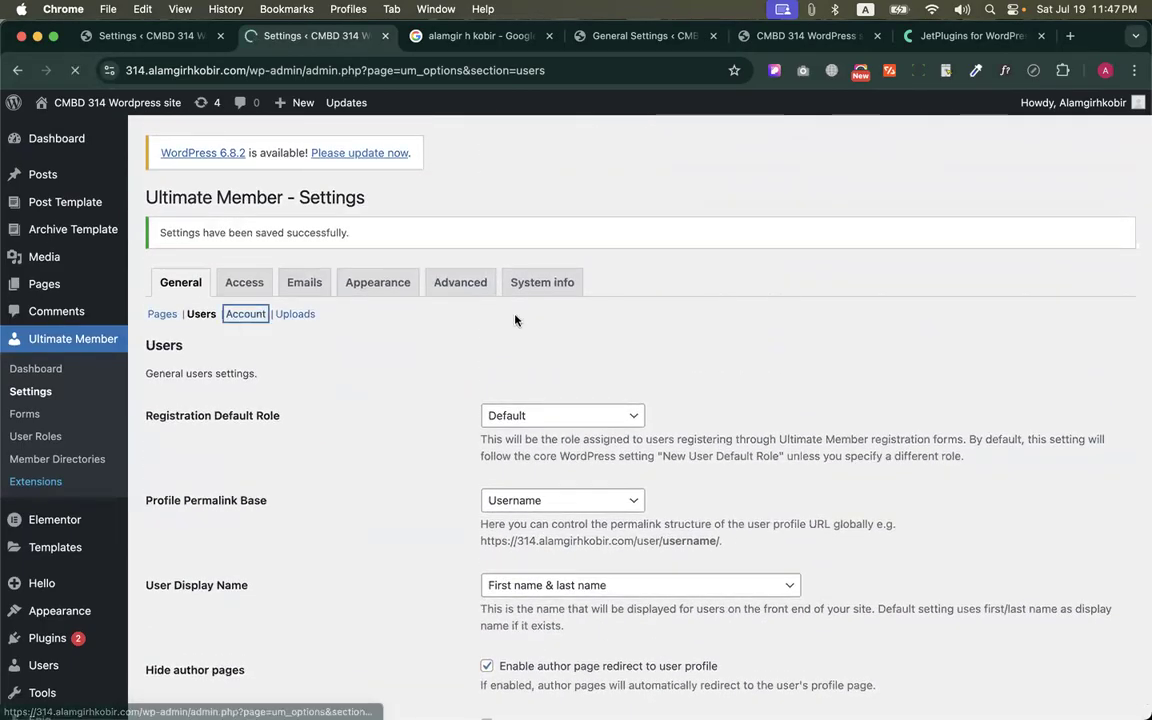
pyautogui.scroll(-4, 288, 319)
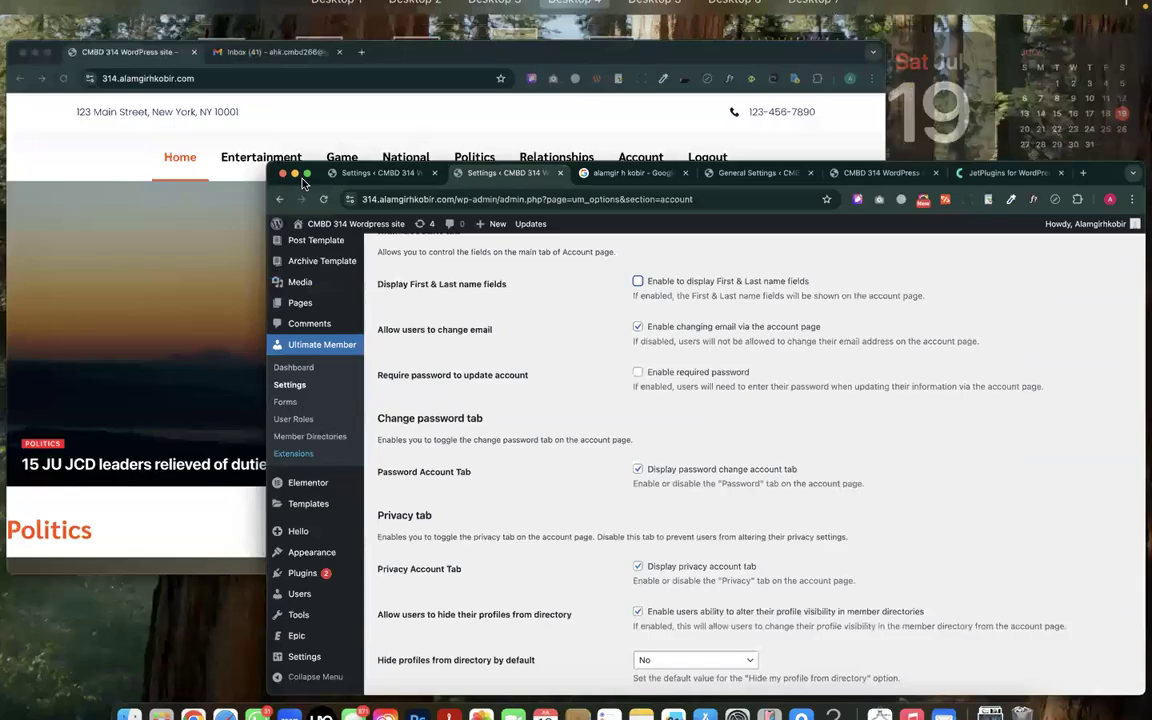
# Open the Account page in the member's browser window, examine its fields, and return to the Account settings
pyautogui.click(640, 142)
pyautogui.click(822, 168)
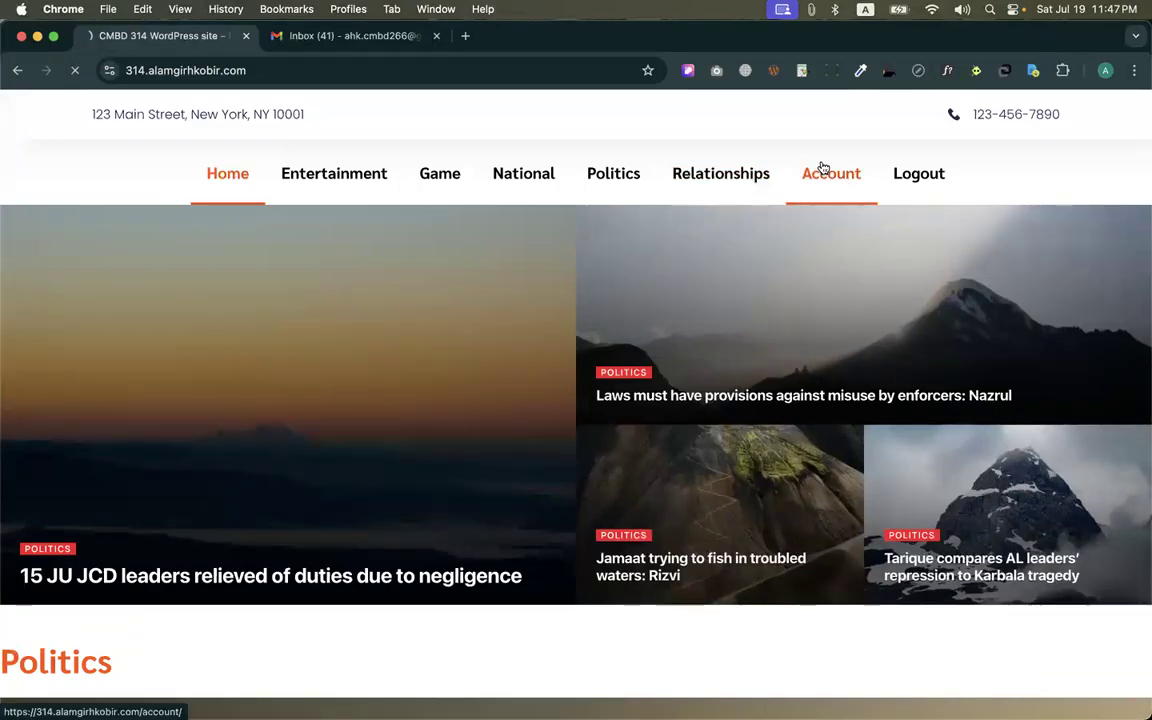
pyautogui.scroll(-1, 498, 304)
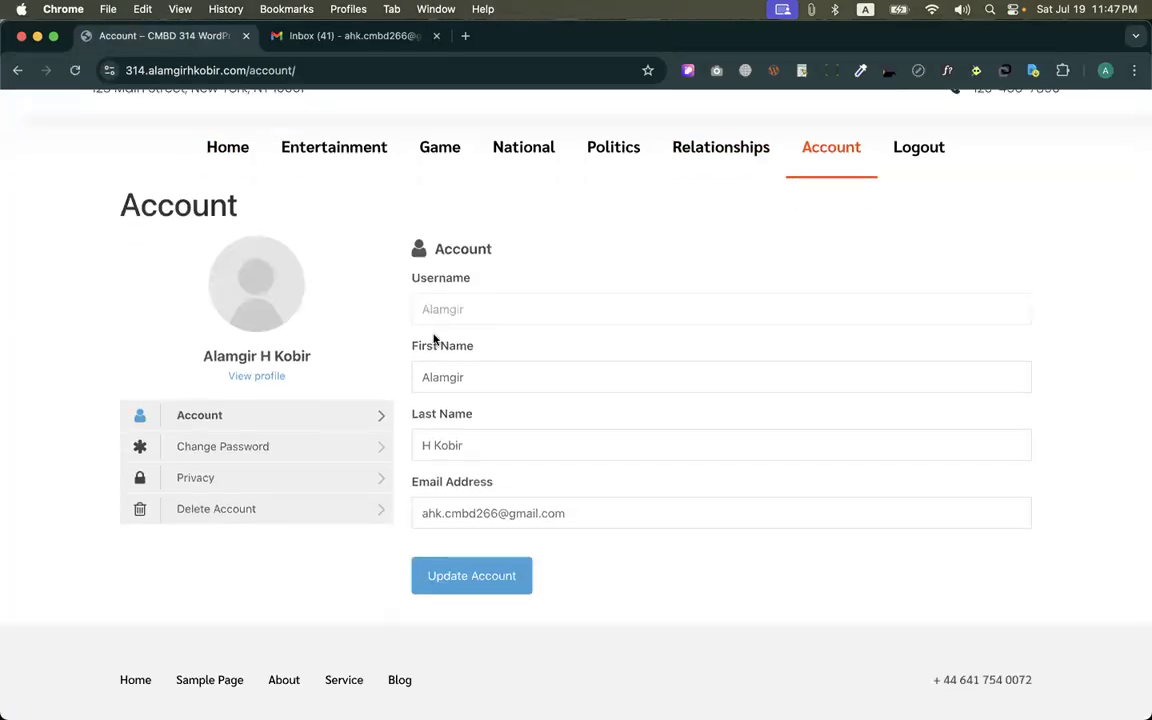
pyautogui.hotkey('ctrl', 'Up')
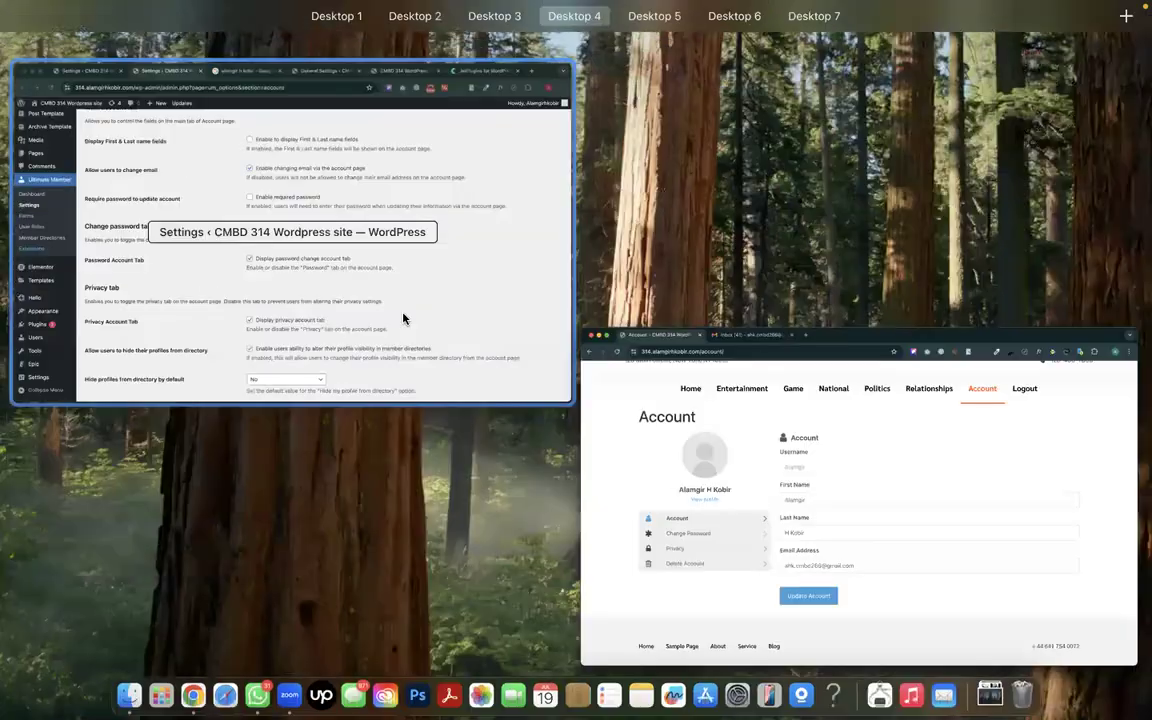
pyautogui.click(402, 320)
# Save the Account settings with First & Last name fields turned off, and reload the member's Account page
pyautogui.scroll(-5, 424, 311)
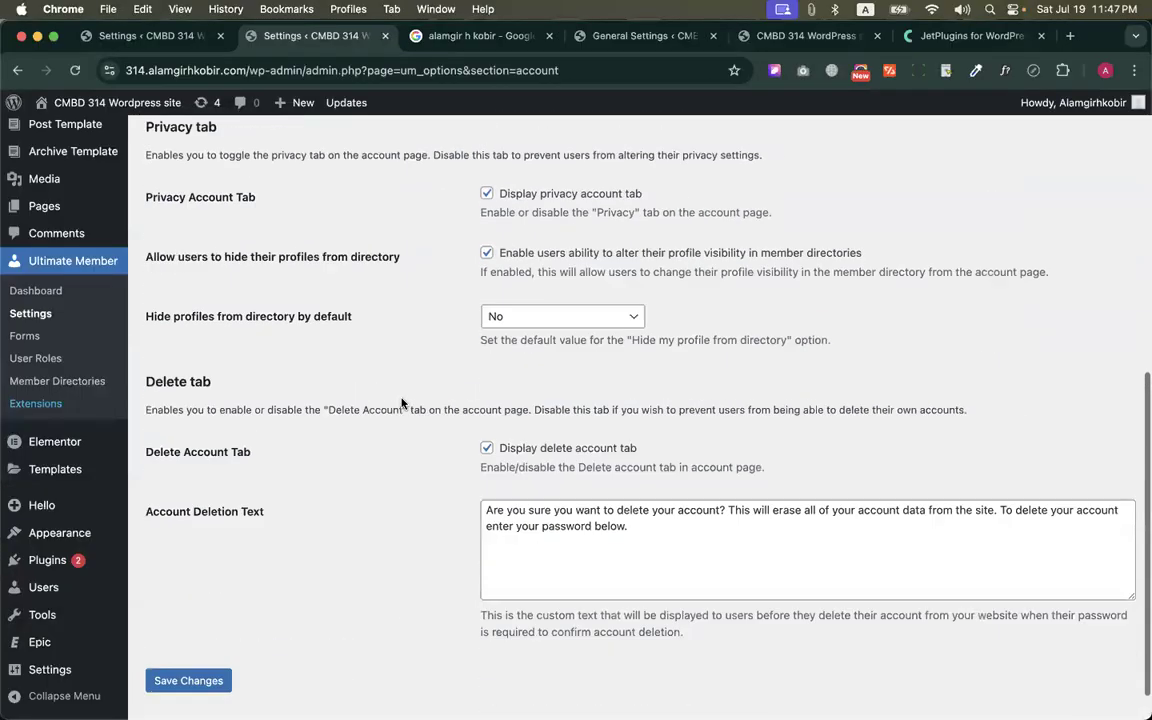
pyautogui.click(220, 636)
pyautogui.hotkey('ctrl', 'Up')
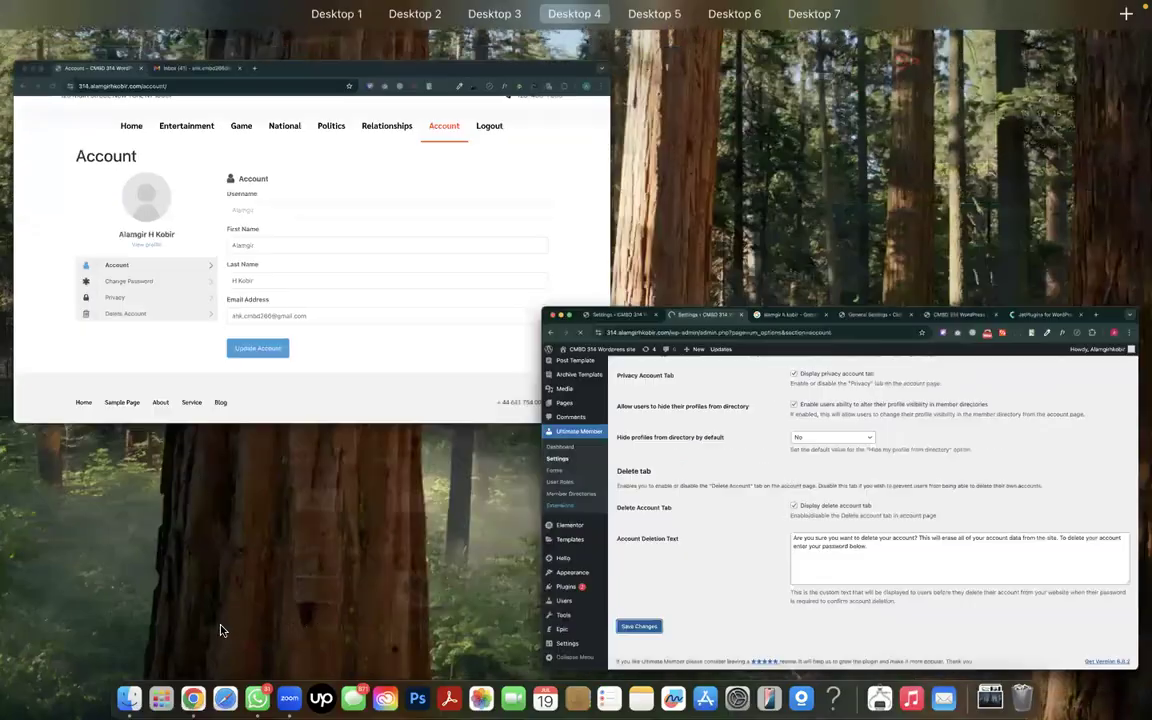
pyautogui.click(218, 380)
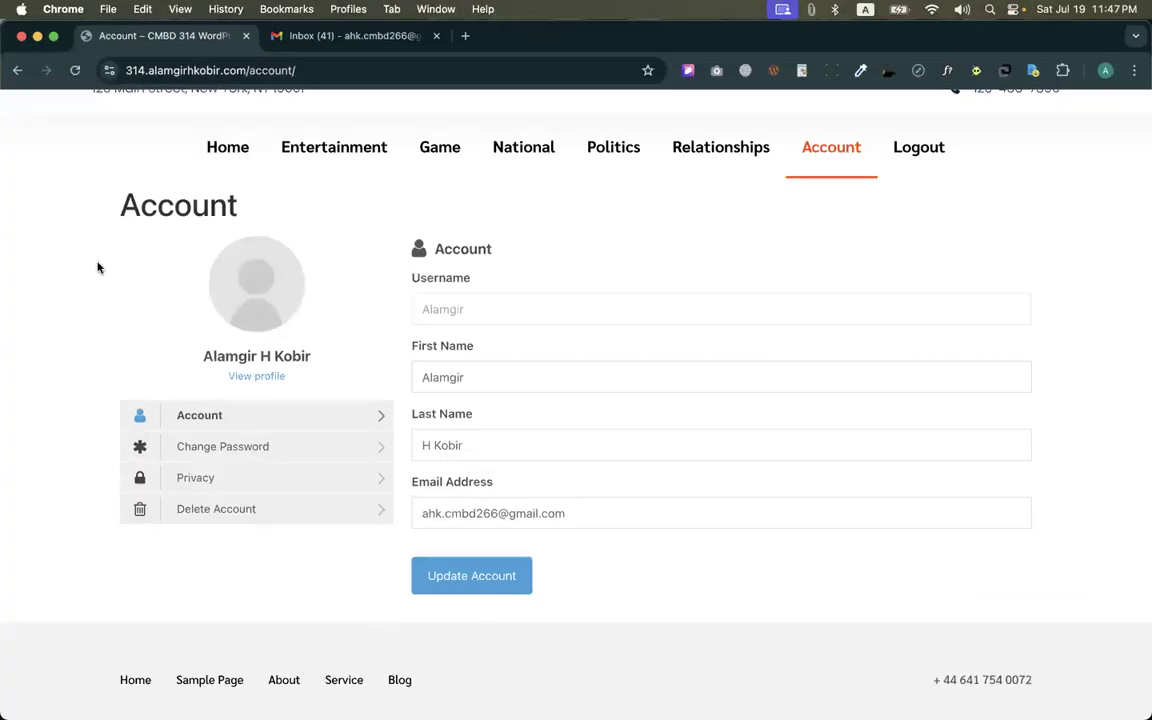
pyautogui.click(75, 70)
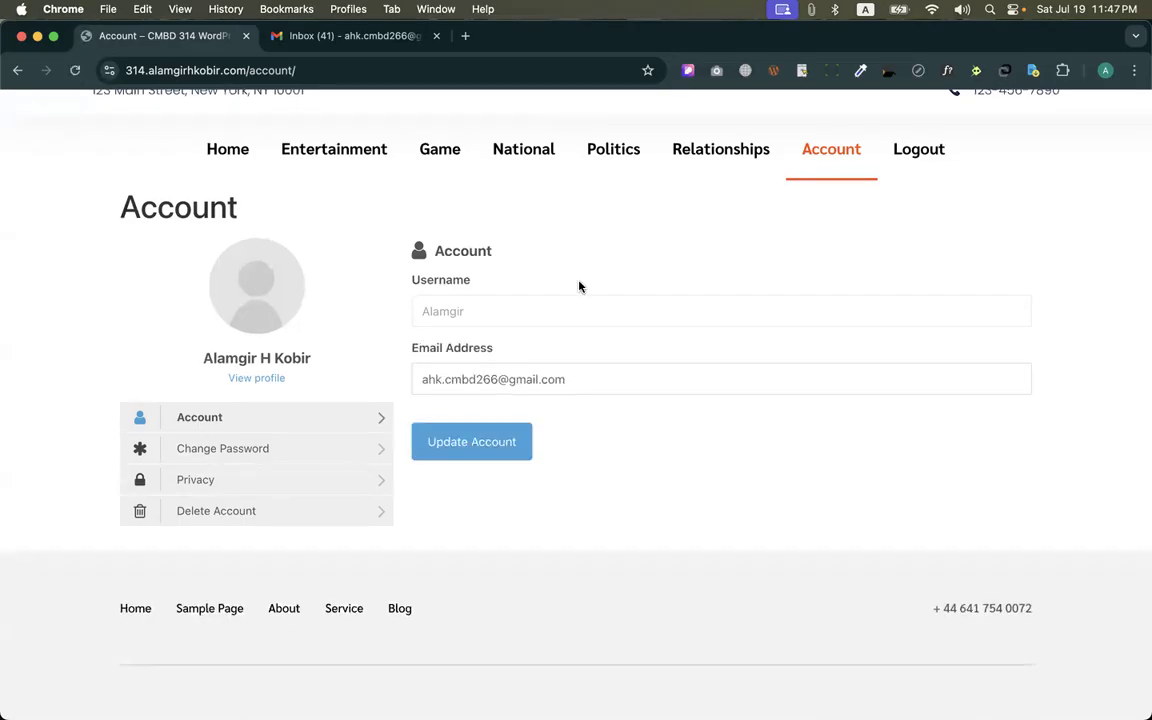
# Disable changing email via the account page, save the settings, and reload the member's Account page
pyautogui.hotkey('ctrl', 'Up')
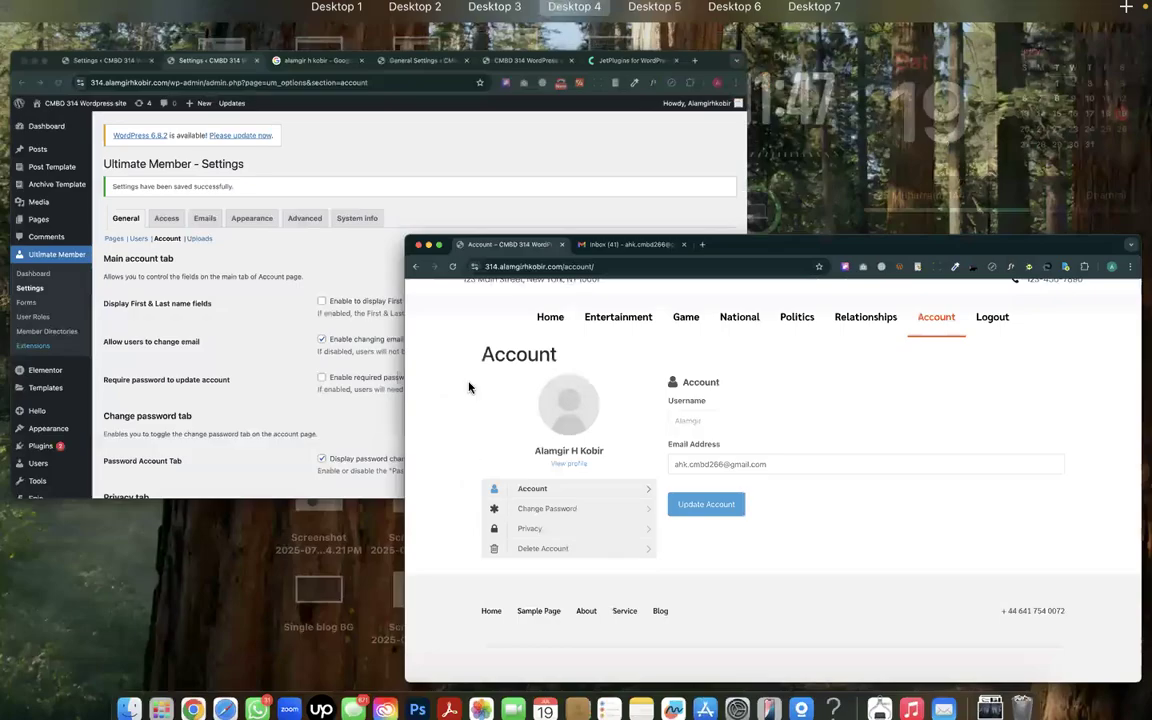
pyautogui.click(438, 348)
pyautogui.scroll(-1, 446, 445)
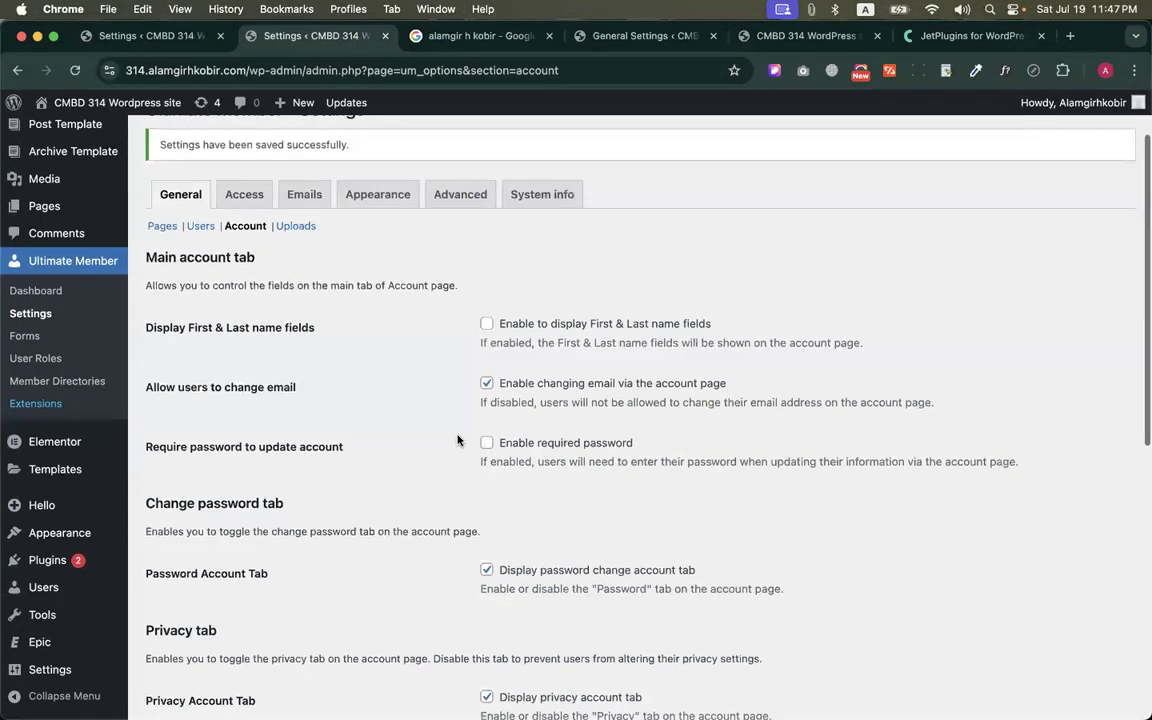
pyautogui.click(486, 384)
pyautogui.scroll(-10, 286, 690)
pyautogui.scroll(-2, 286, 690)
pyautogui.click(216, 635)
pyautogui.hotkey('ctrl', 'Up')
pyautogui.click(216, 232)
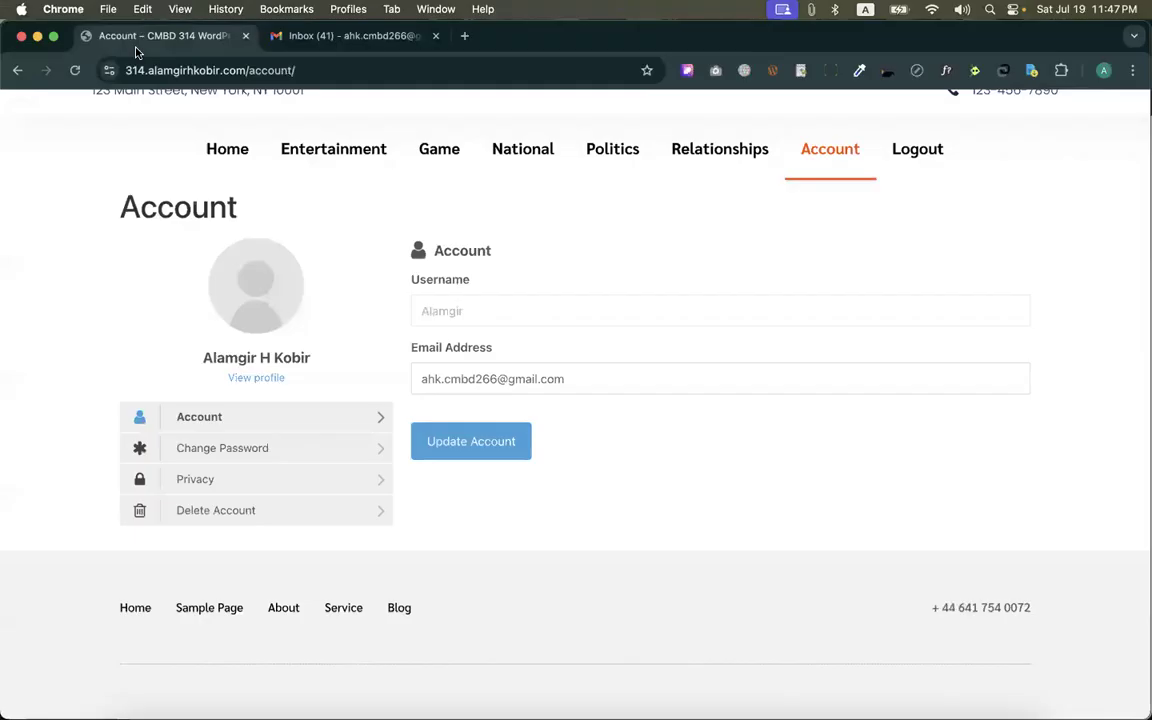
pyautogui.click(47, 70)
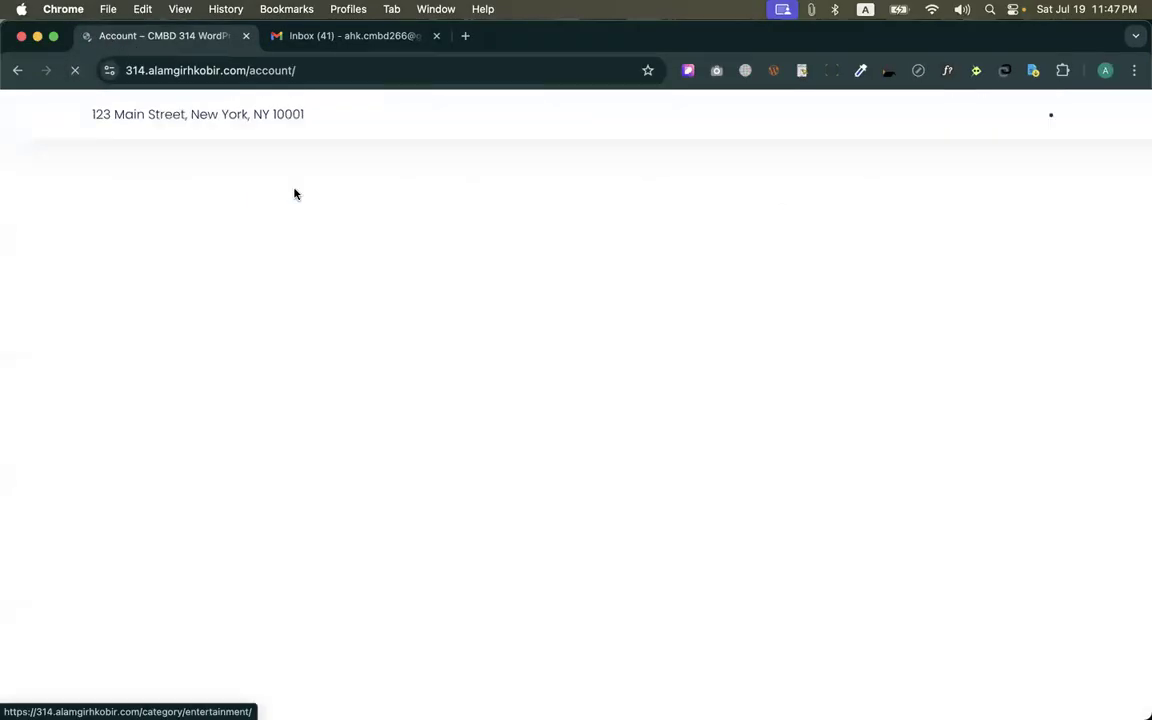
# Enable changing email via the account page and the display of First & Last name fields again
pyautogui.hotkey('ctrl', 'Up')
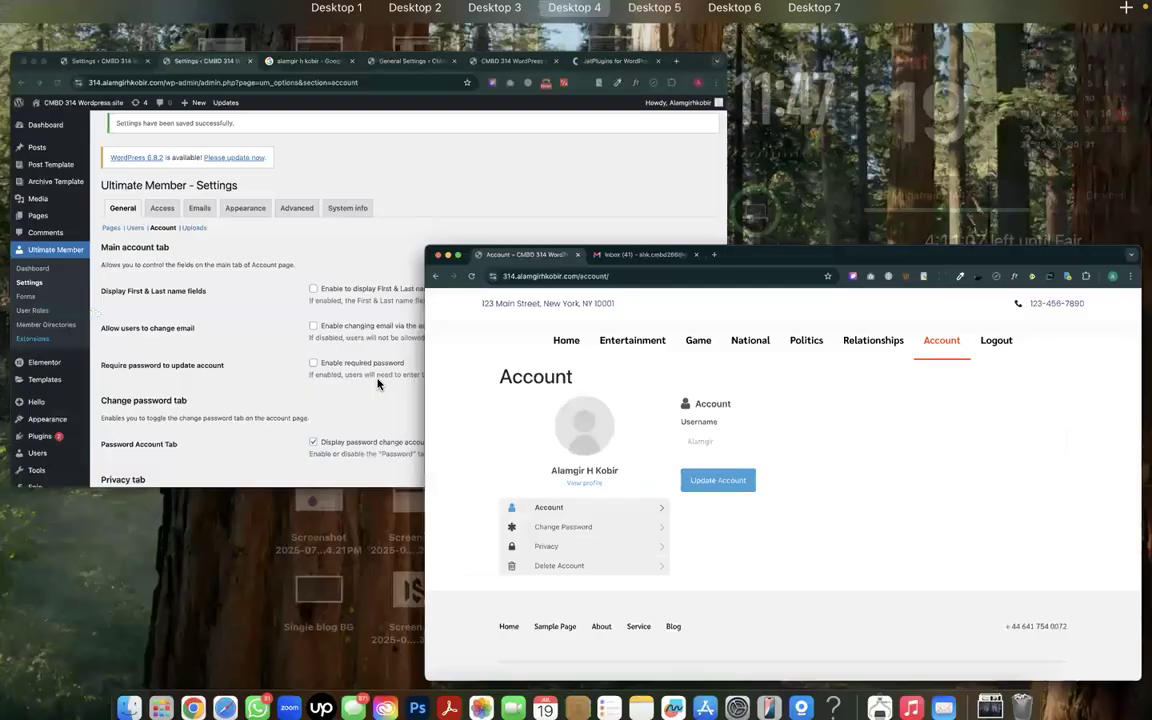
pyautogui.click(252, 186)
pyautogui.click(483, 472)
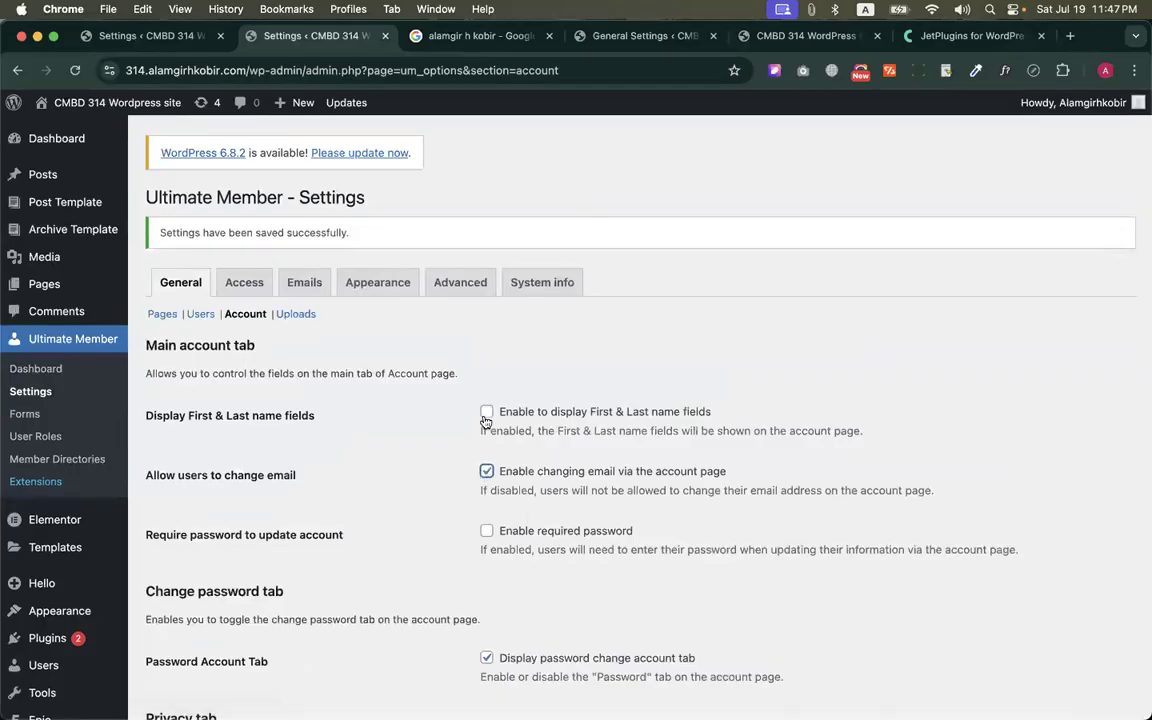
pyautogui.click(486, 411)
# Enable the prevention of First & Last name editing, check the username field on the member's Account page, and disable the option again
pyautogui.scroll(-4, 443, 320)
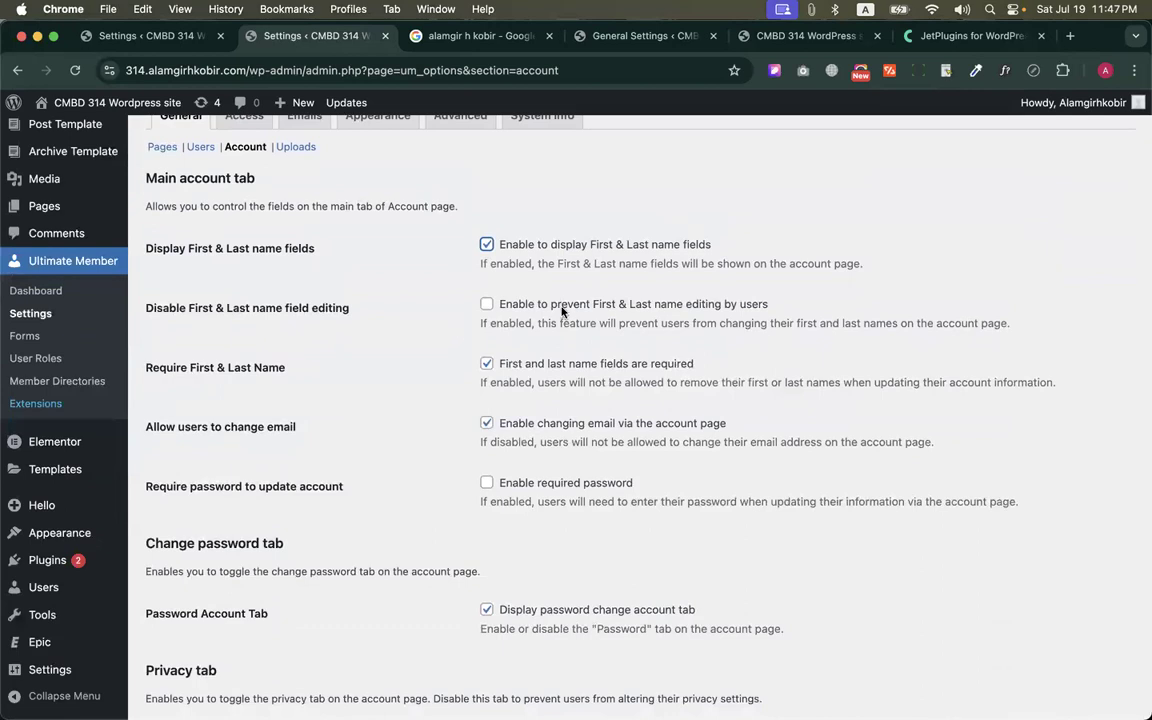
pyautogui.click(488, 304)
pyautogui.hotkey('ctrl', 'Up')
pyautogui.click(342, 278)
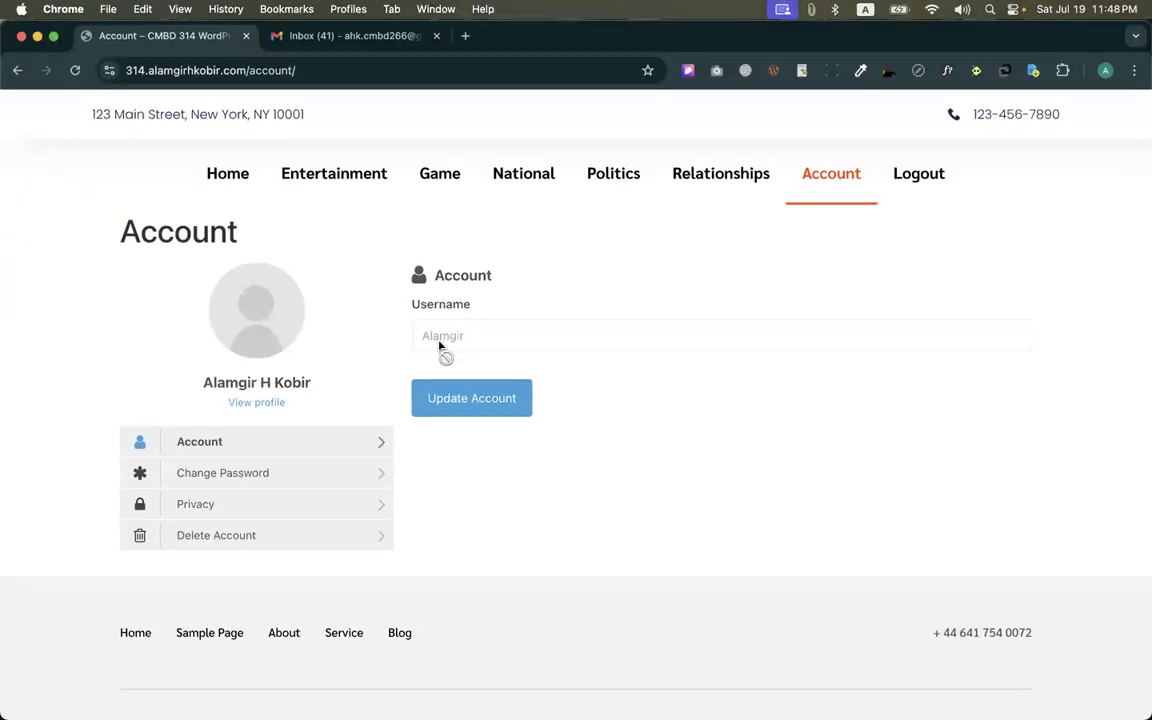
pyautogui.moveTo(438, 345); pyautogui.dragTo(480, 346)
pyautogui.hotkey('ctrl', 'Up')
pyautogui.click(458, 303)
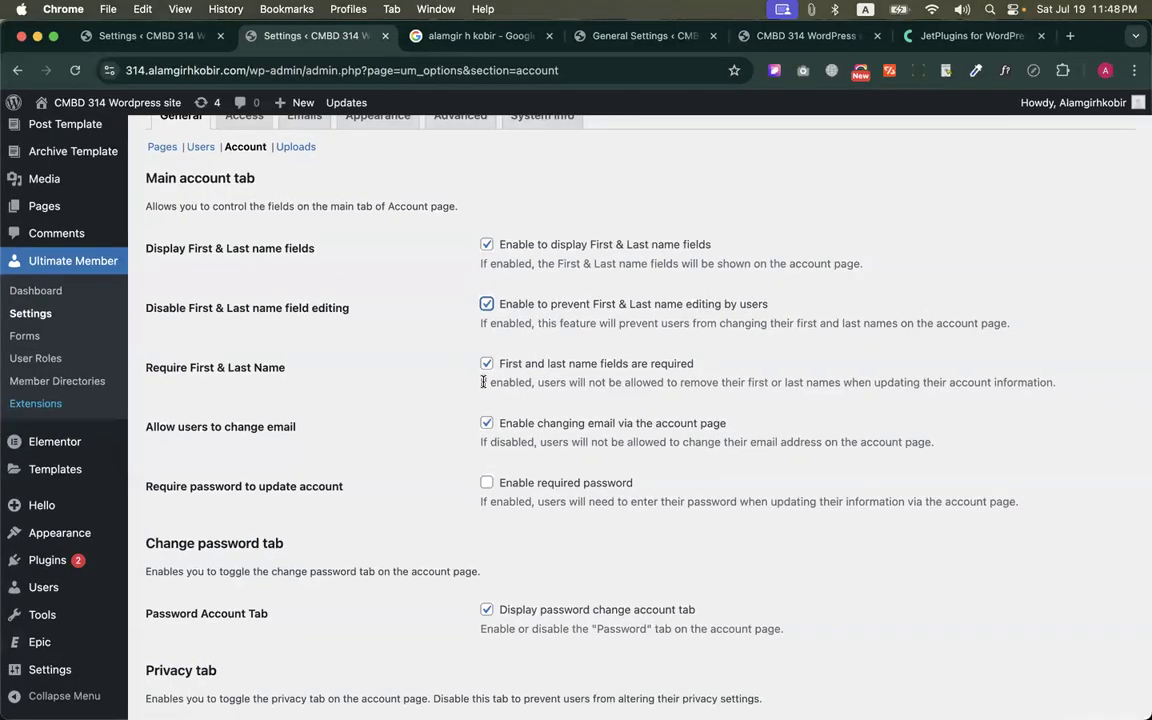
pyautogui.click(487, 305)
# Review the Require password to update account option against the member's Account page, and return to the Account settings
pyautogui.scroll(-5, 470, 340)
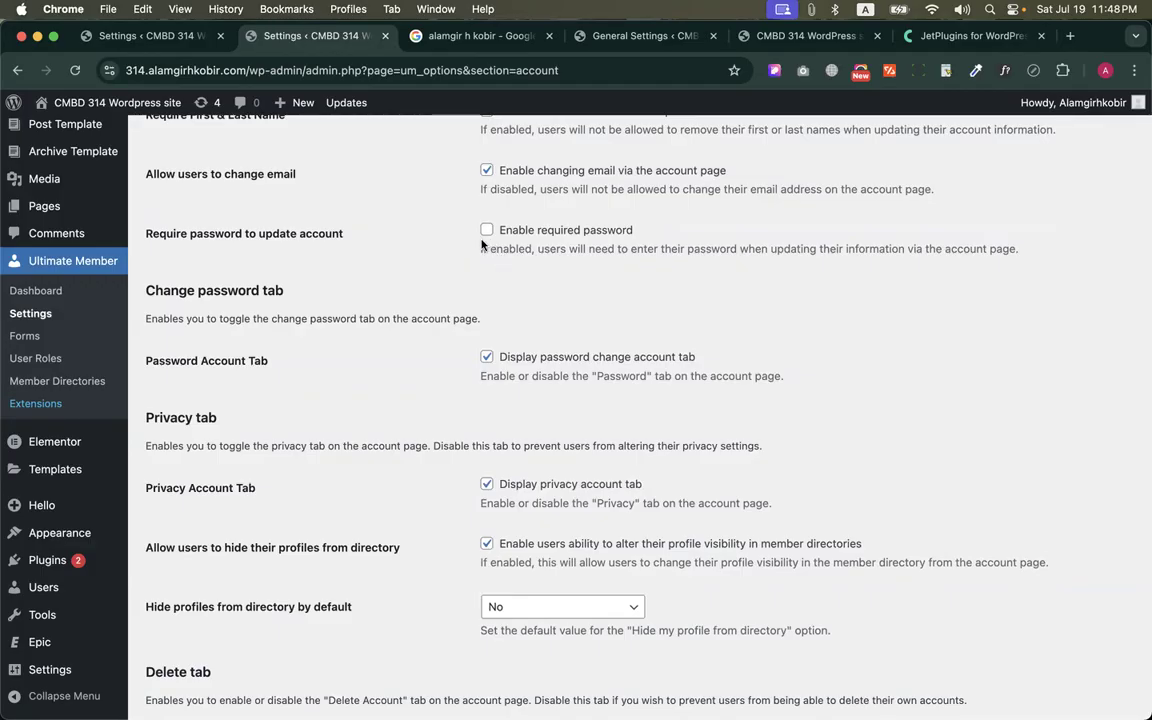
pyautogui.hotkey('ctrl', 'Up')
pyautogui.click(417, 200)
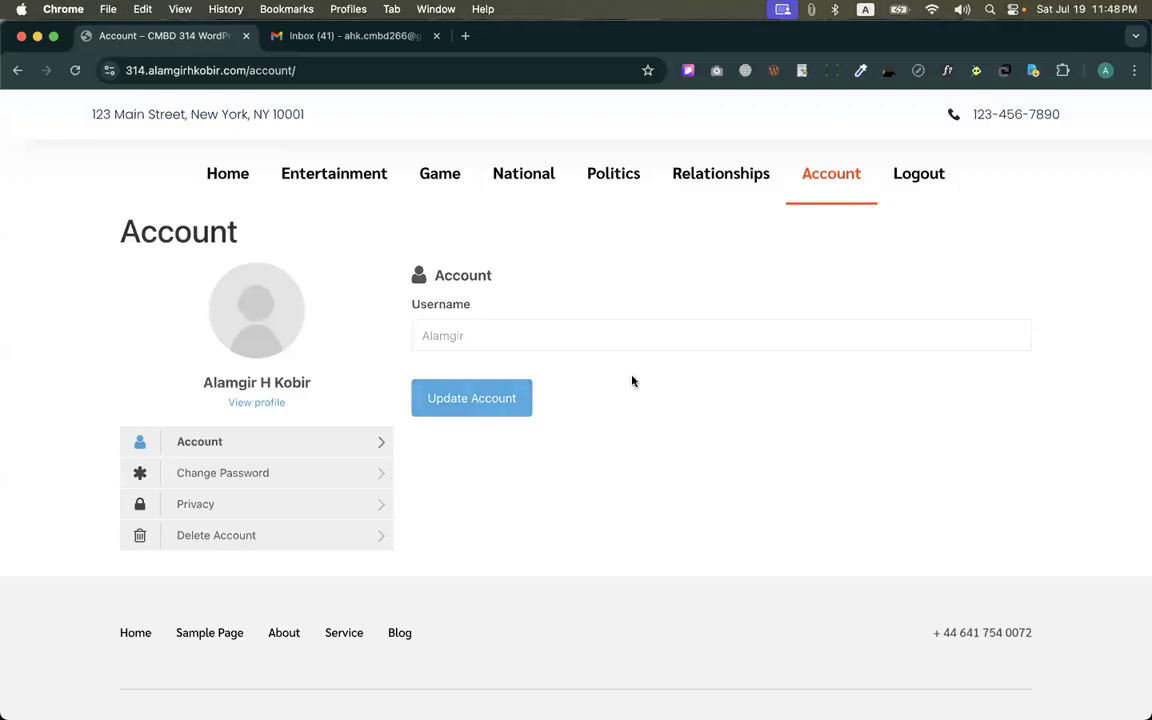
pyautogui.hotkey('ctrl', 'Up')
pyautogui.click(491, 270)
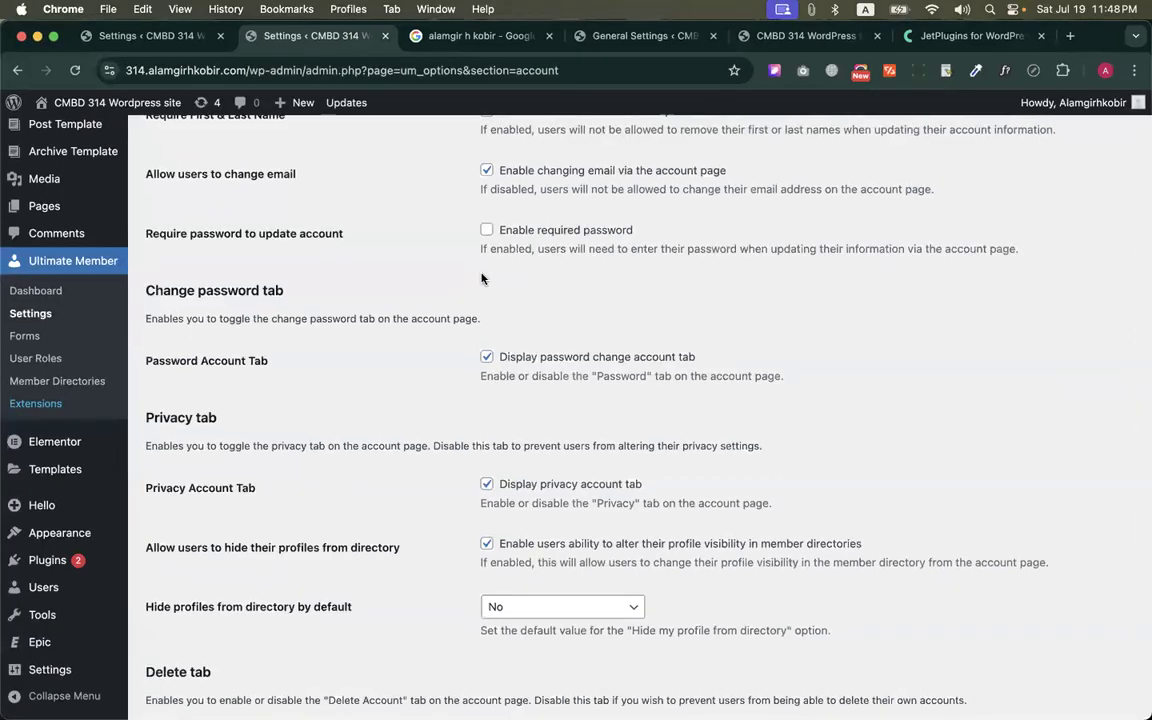
# Disable displaying the password change tab on the account page and check the Change Password form in the member's account
pyautogui.scroll(-3, 487, 266)
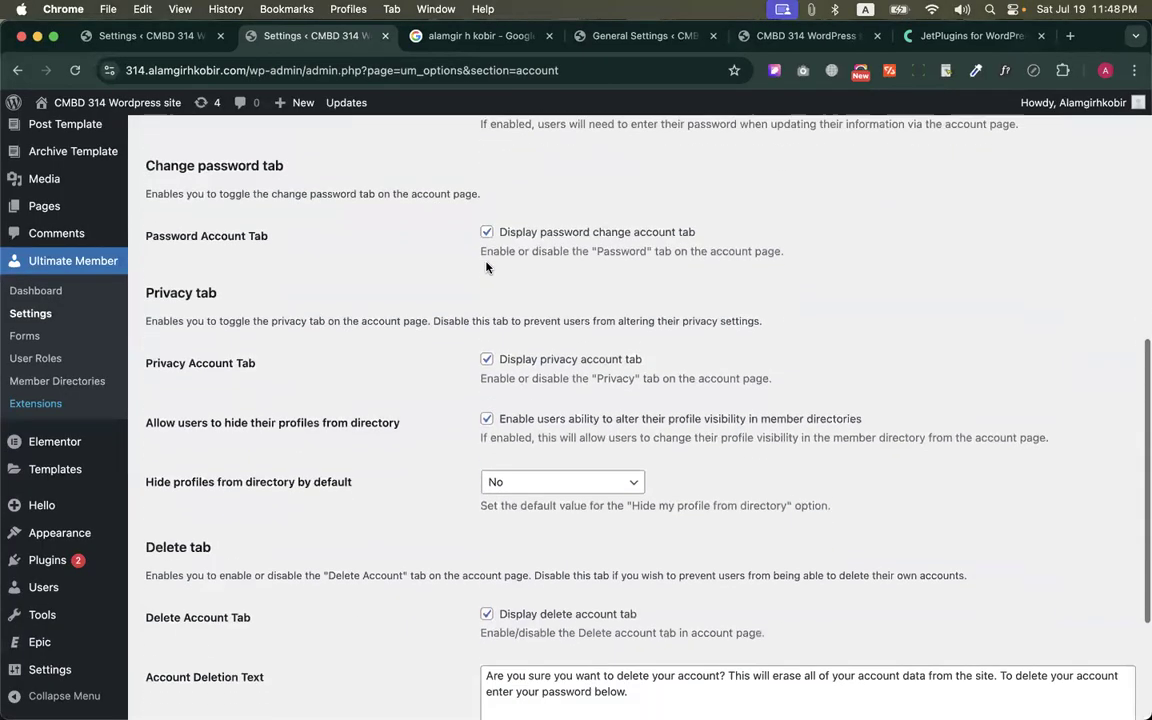
pyautogui.click(487, 232)
pyautogui.hotkey('ctrl', 'Up')
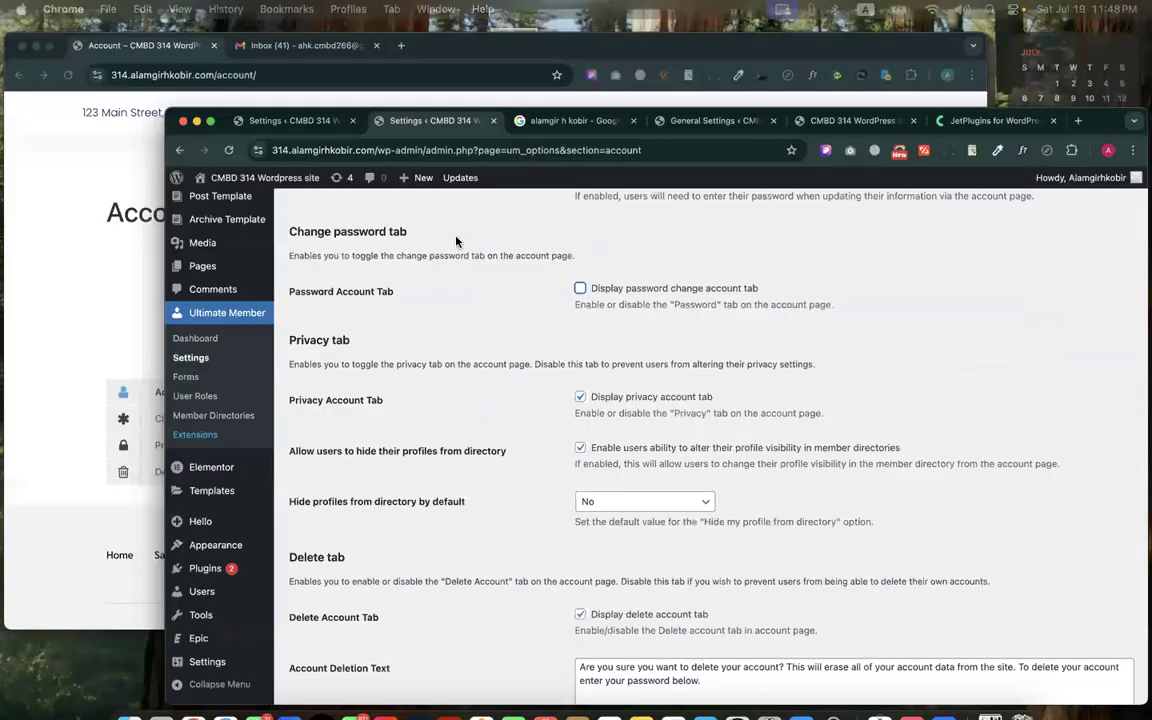
pyautogui.click(358, 288)
pyautogui.click(202, 476)
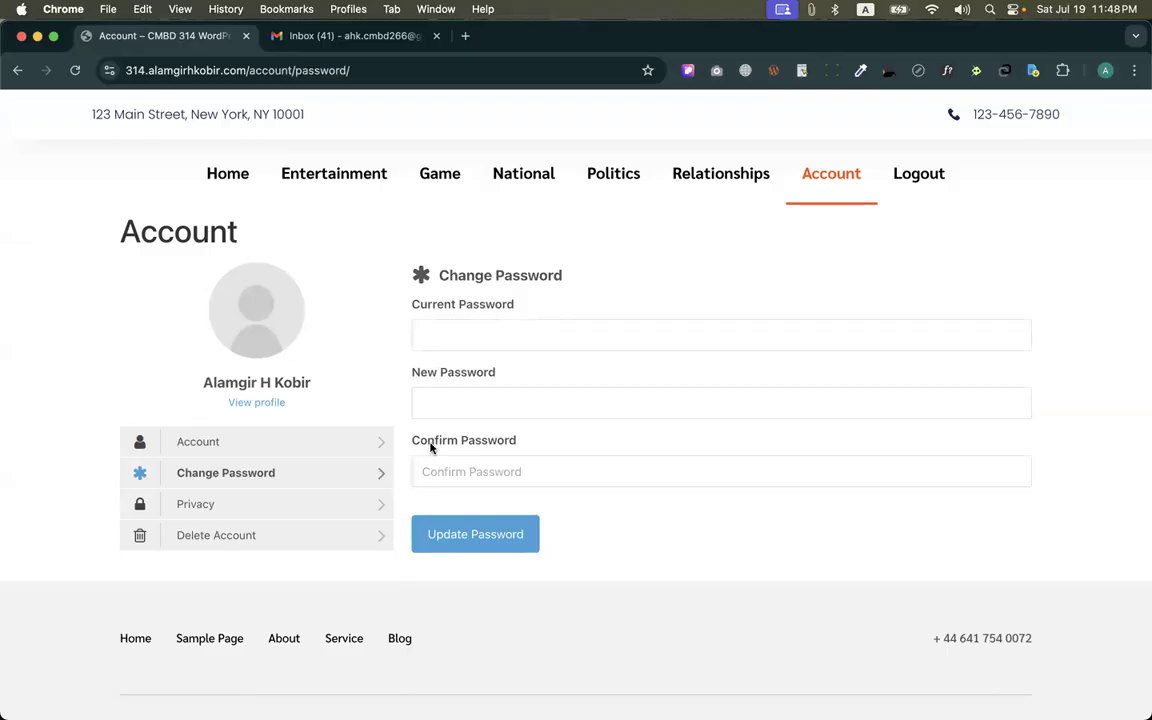
pyautogui.hotkey('ctrl', 'Up')
pyautogui.click(424, 432)
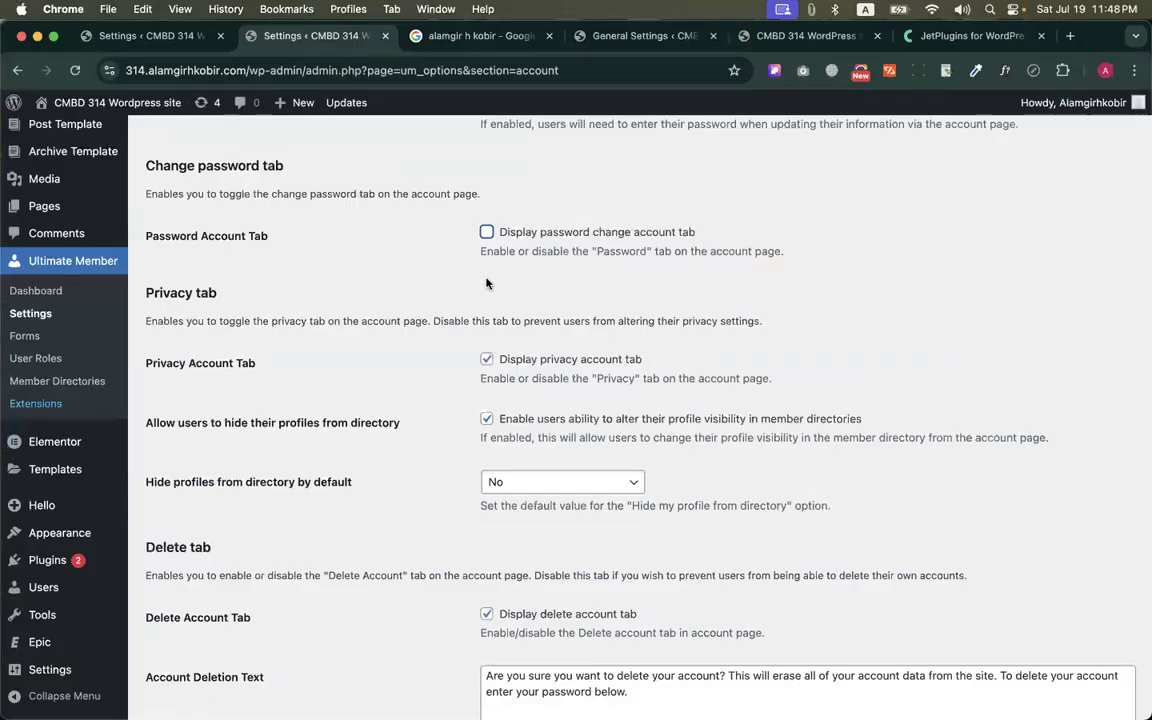
# Save the account settings and check which tabs the member's Account page offers
pyautogui.scroll(-3, 430, 350)
pyautogui.click(181, 637)
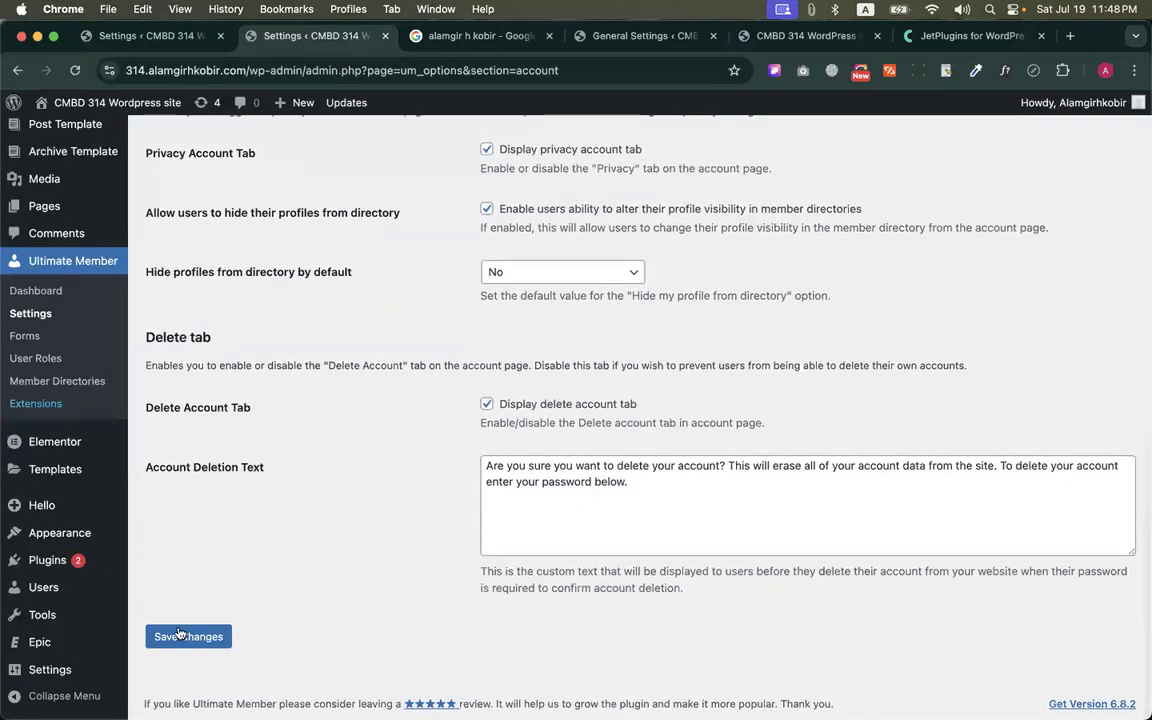
pyautogui.hotkey('ctrl', 'Up')
pyautogui.click(160, 282)
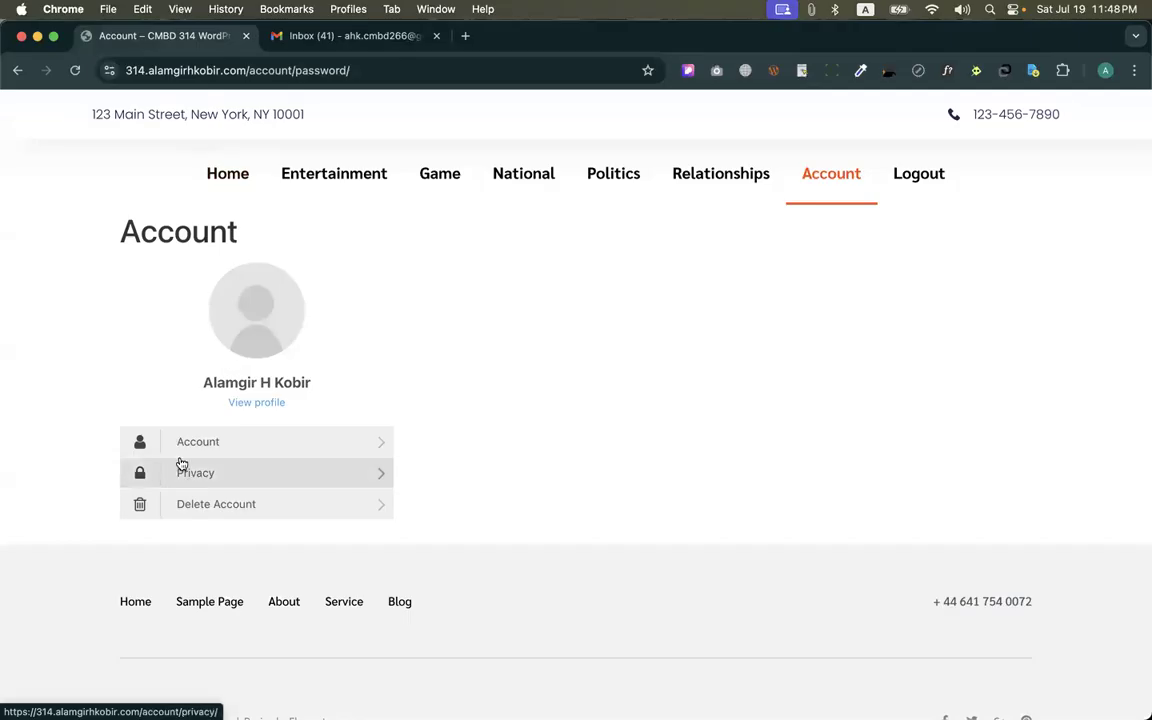
pyautogui.hotkey('ctrl', 'Up')
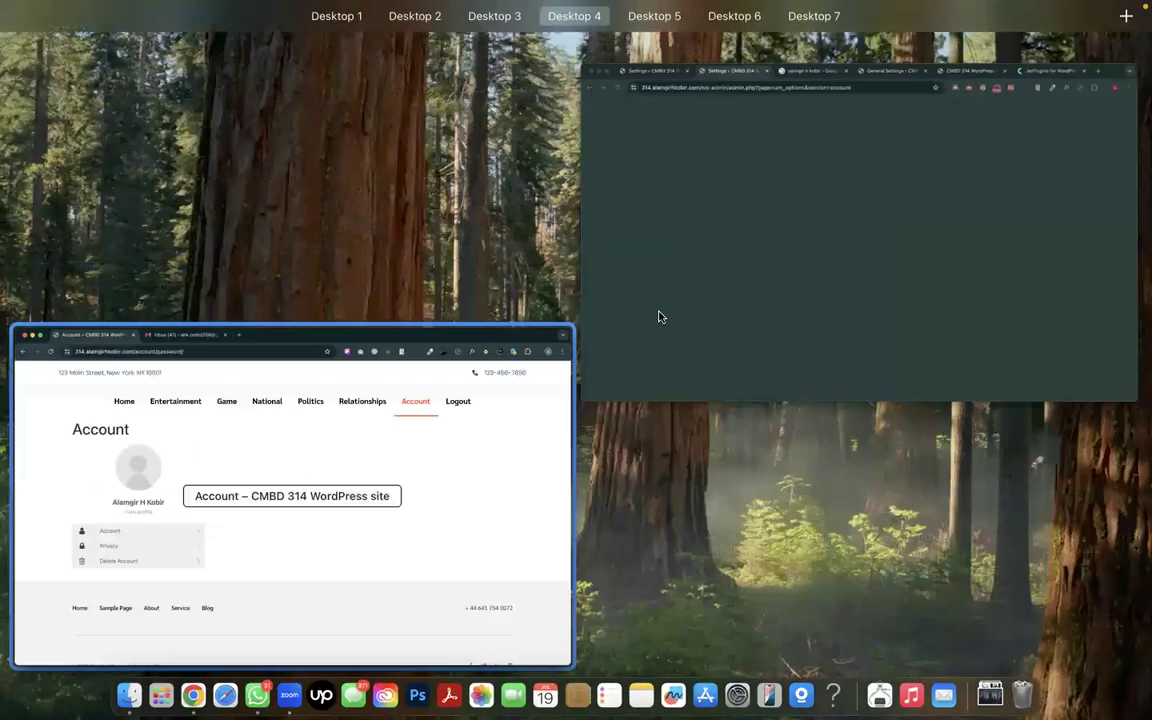
pyautogui.click(659, 319)
# Enable displaying the password change tab on the account page again
pyautogui.hotkey('ctrl', 'Up')
pyautogui.hotkey('ctrl', 'Up')
pyautogui.scroll(-5, 507, 386)
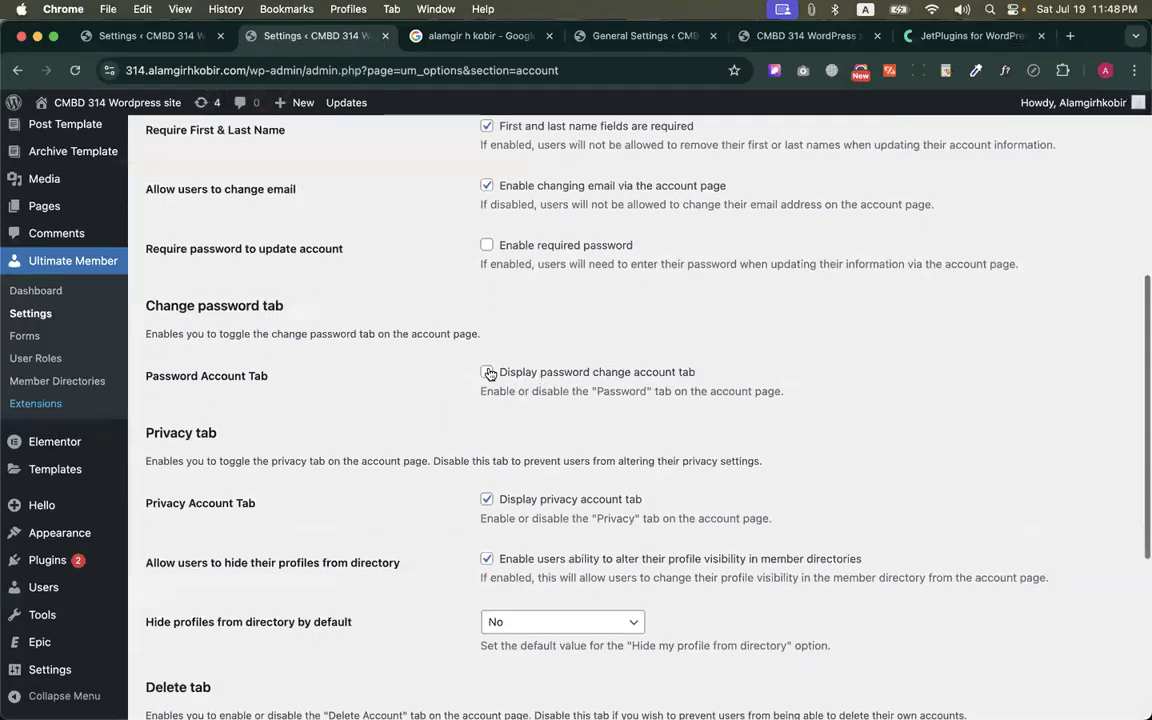
pyautogui.click(487, 372)
# Compare the Delete Account Tab option and the Account Deletion Text with the Delete Account page in the member's account
pyautogui.scroll(-3, 484, 372)
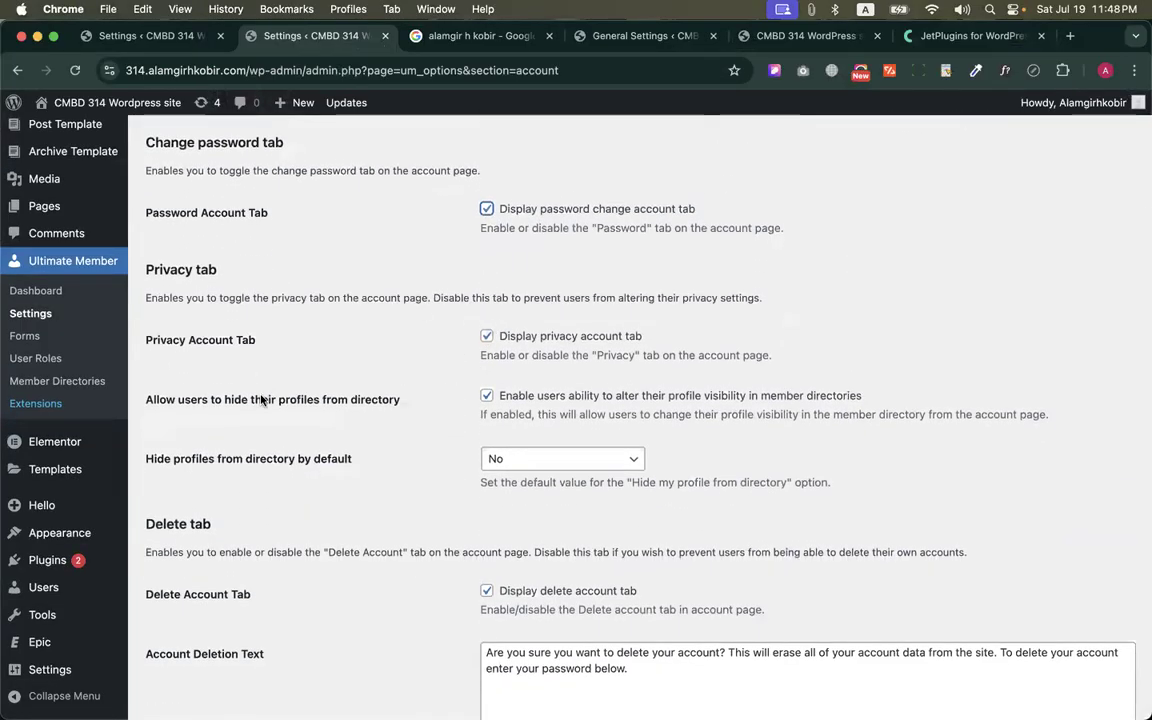
pyautogui.scroll(-4, 422, 411)
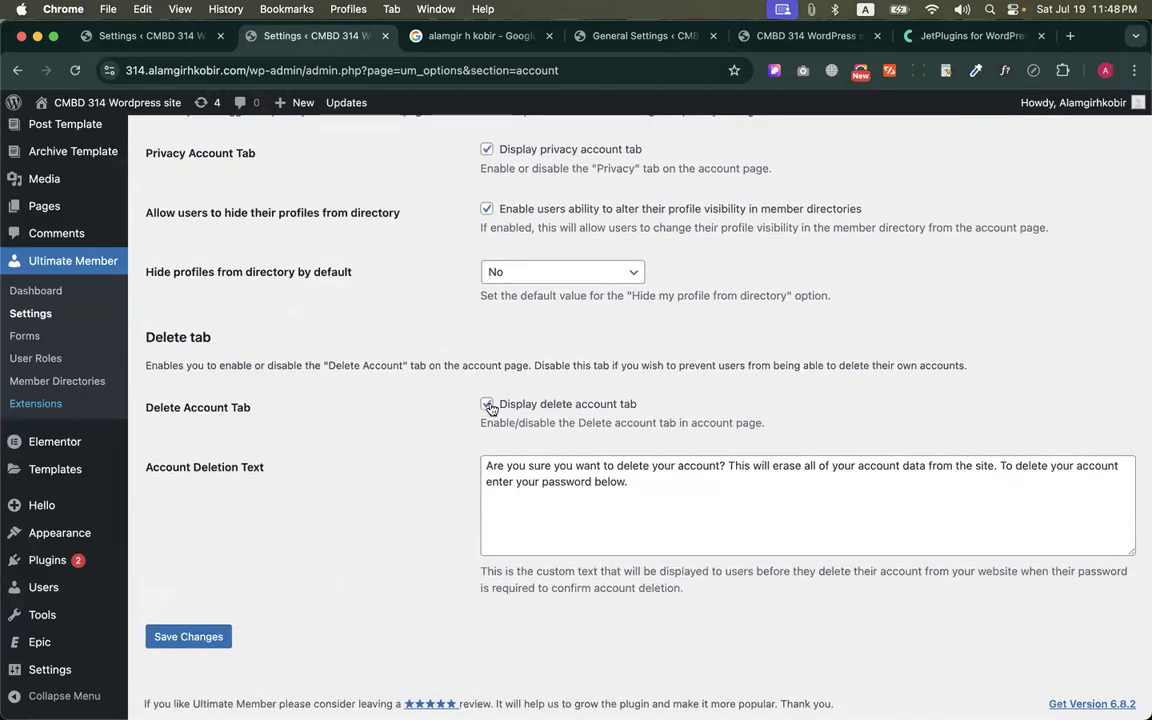
pyautogui.hotkey('ctrl', 'Up')
pyautogui.click(226, 360)
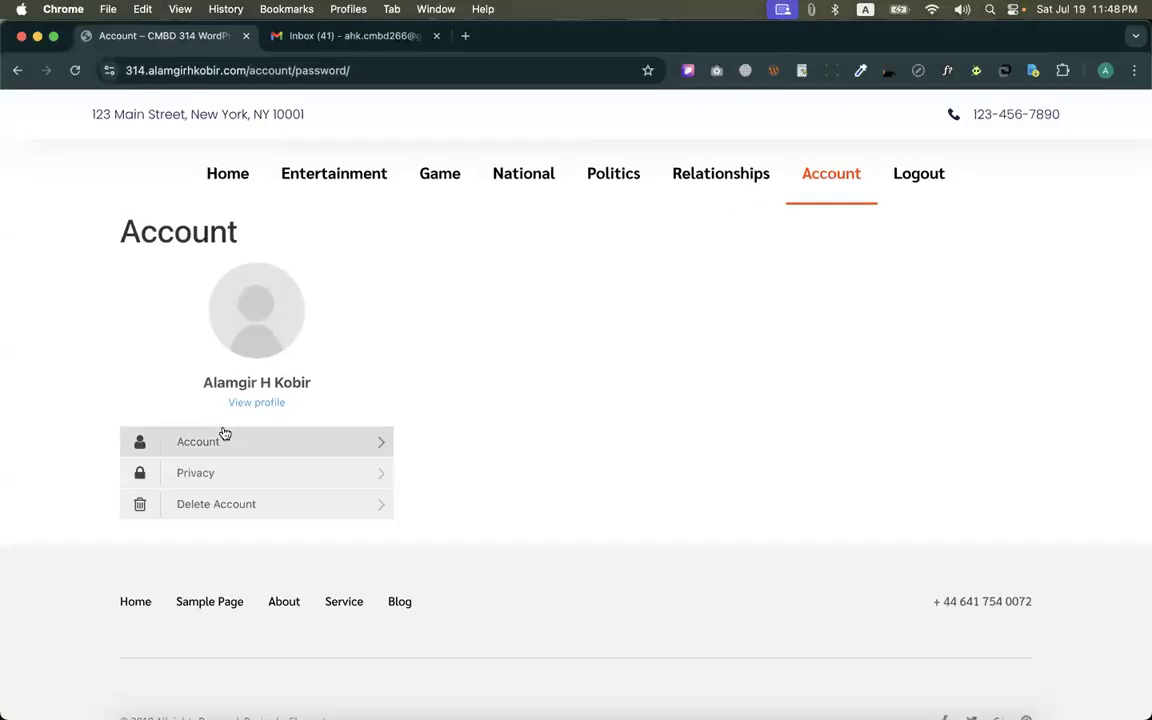
pyautogui.click(222, 510)
pyautogui.click(72, 76)
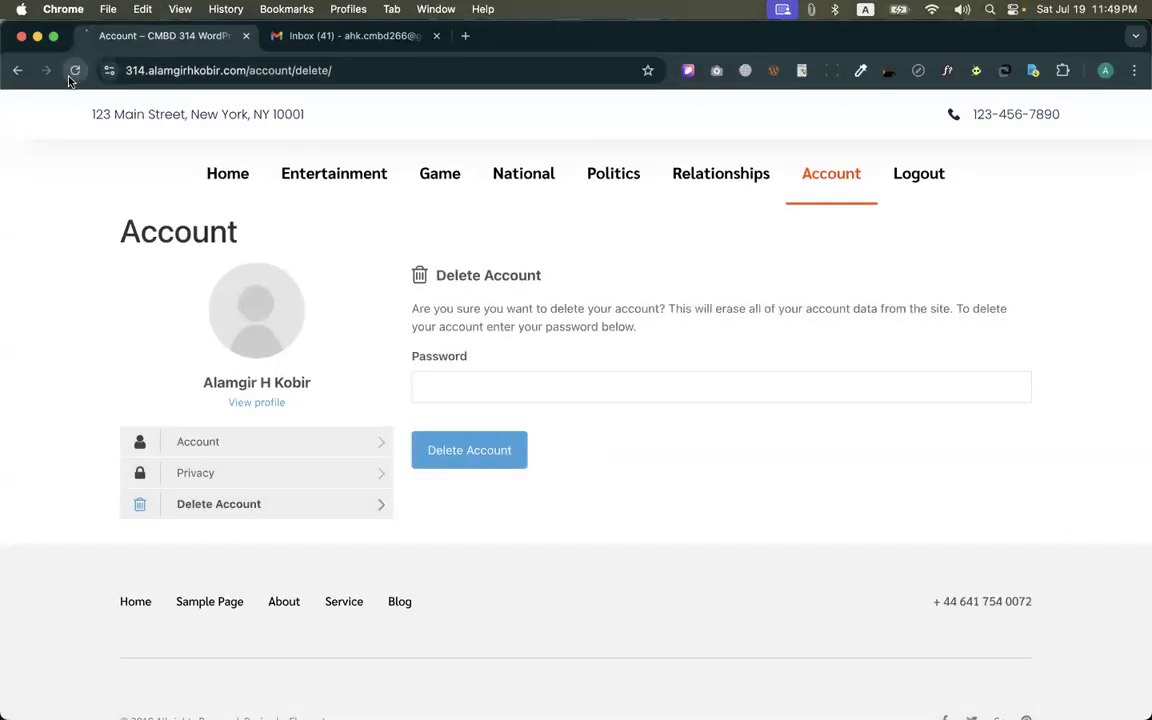
pyautogui.hotkey('ctrl', 'Up')
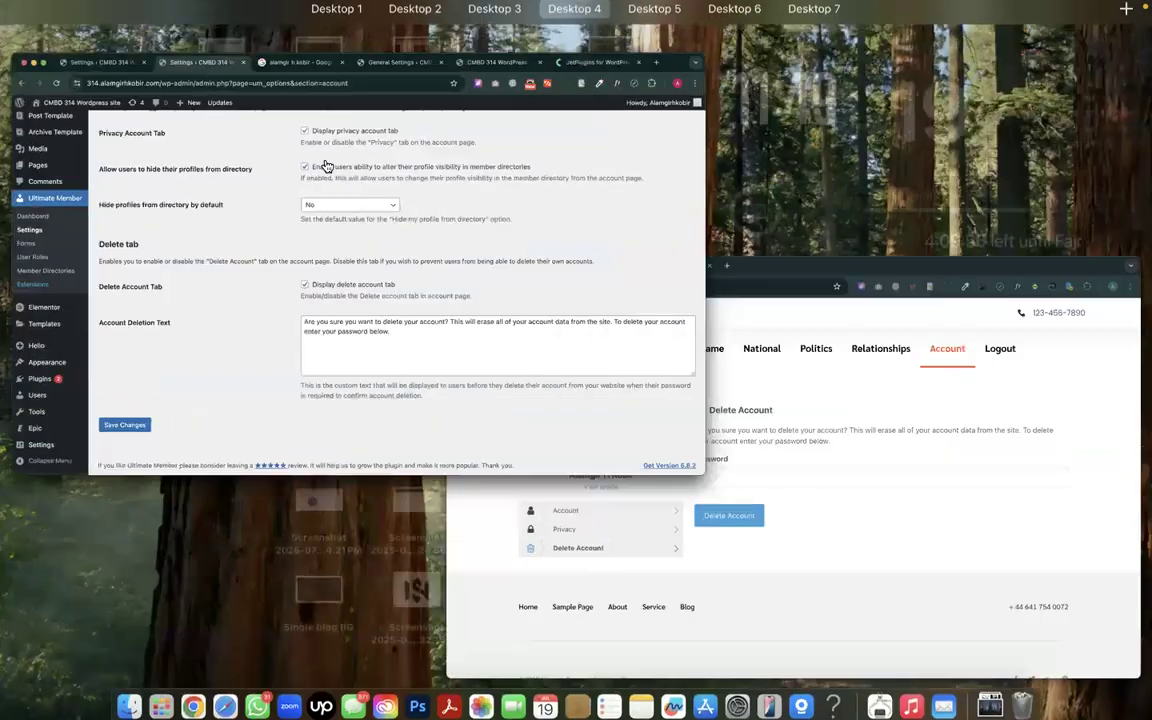
pyautogui.click(325, 166)
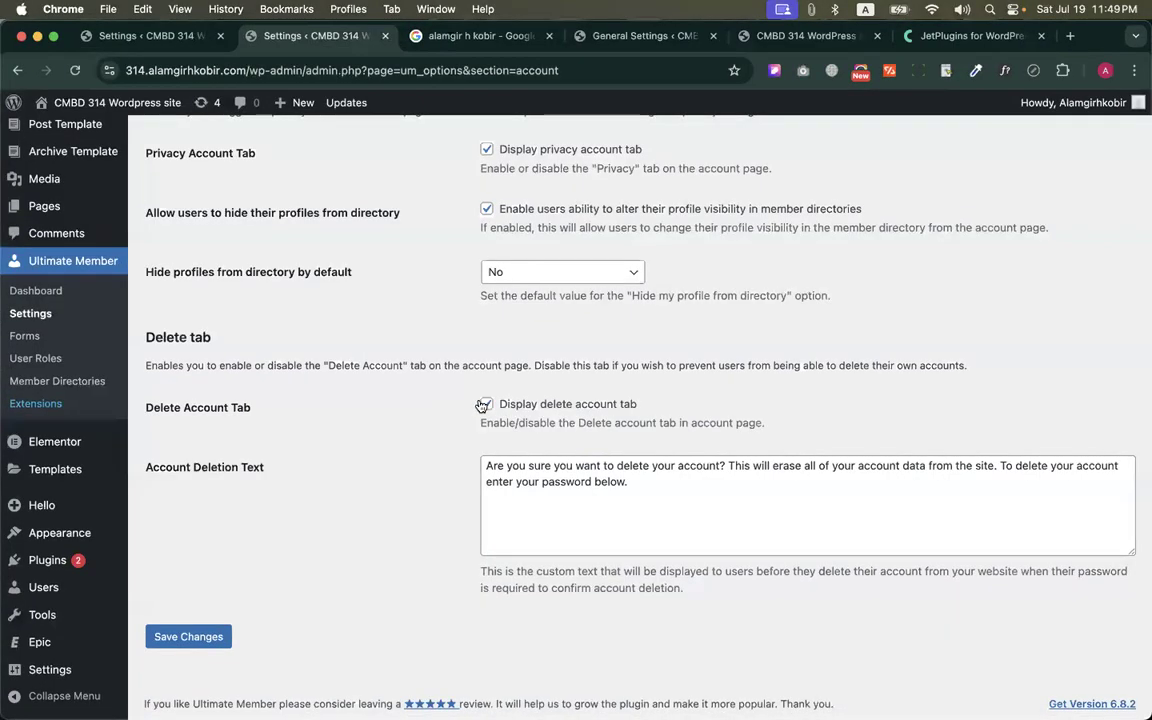
pyautogui.moveTo(625, 481); pyautogui.dragTo(470, 470)
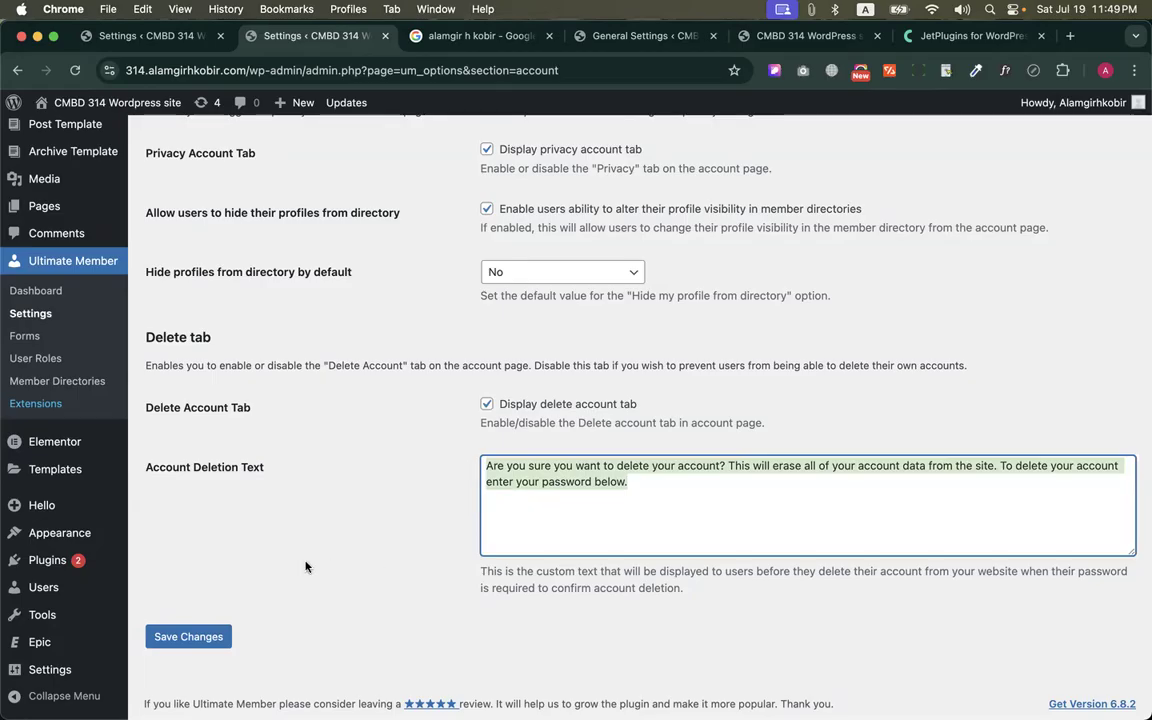
# Save the account settings and open the Uploads settings
pyautogui.click(186, 636)
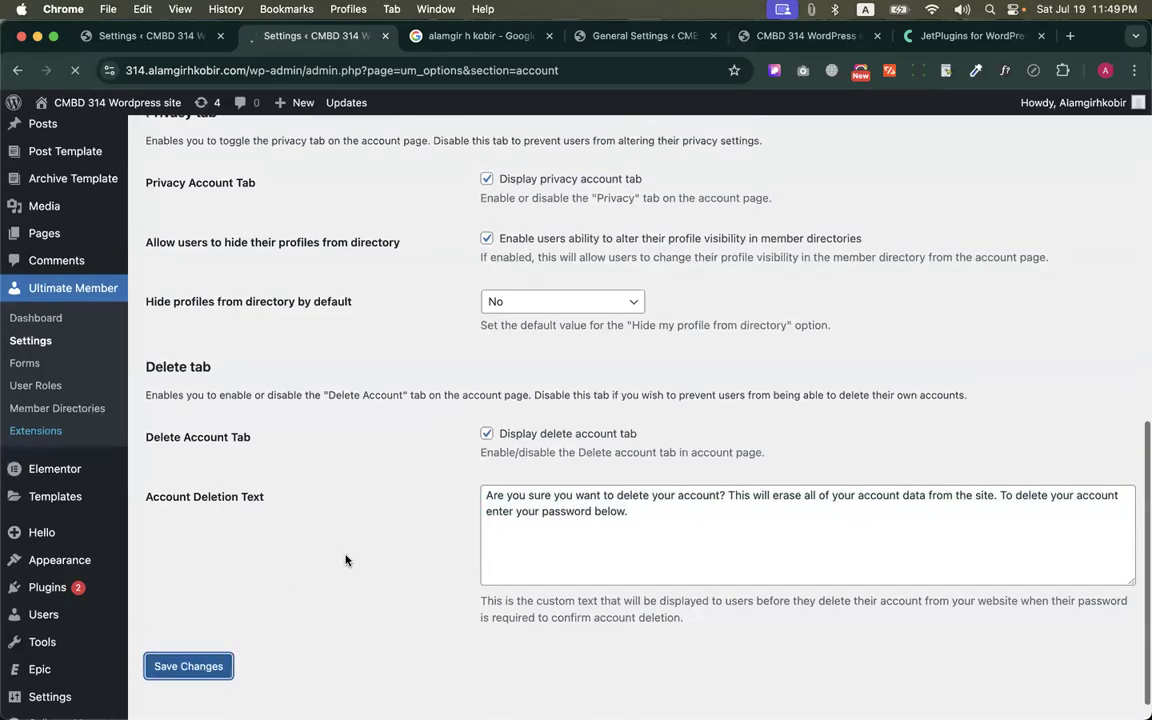
pyautogui.scroll(-10, 345, 560)
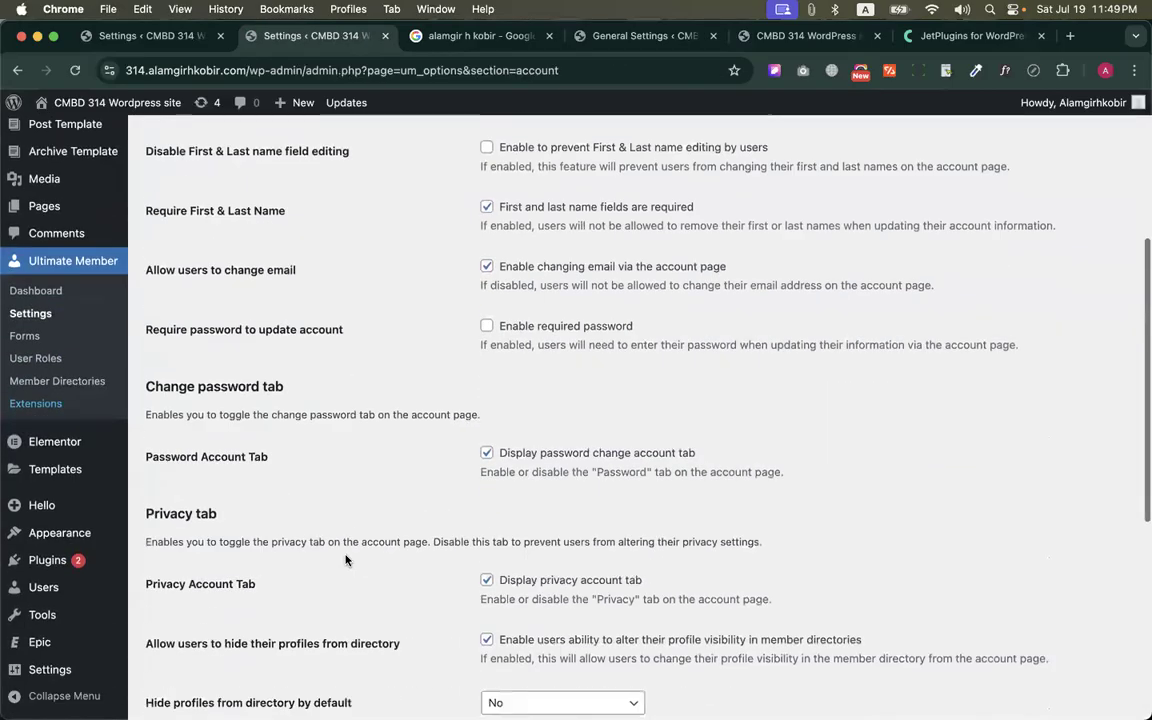
pyautogui.scroll(10, 345, 560)
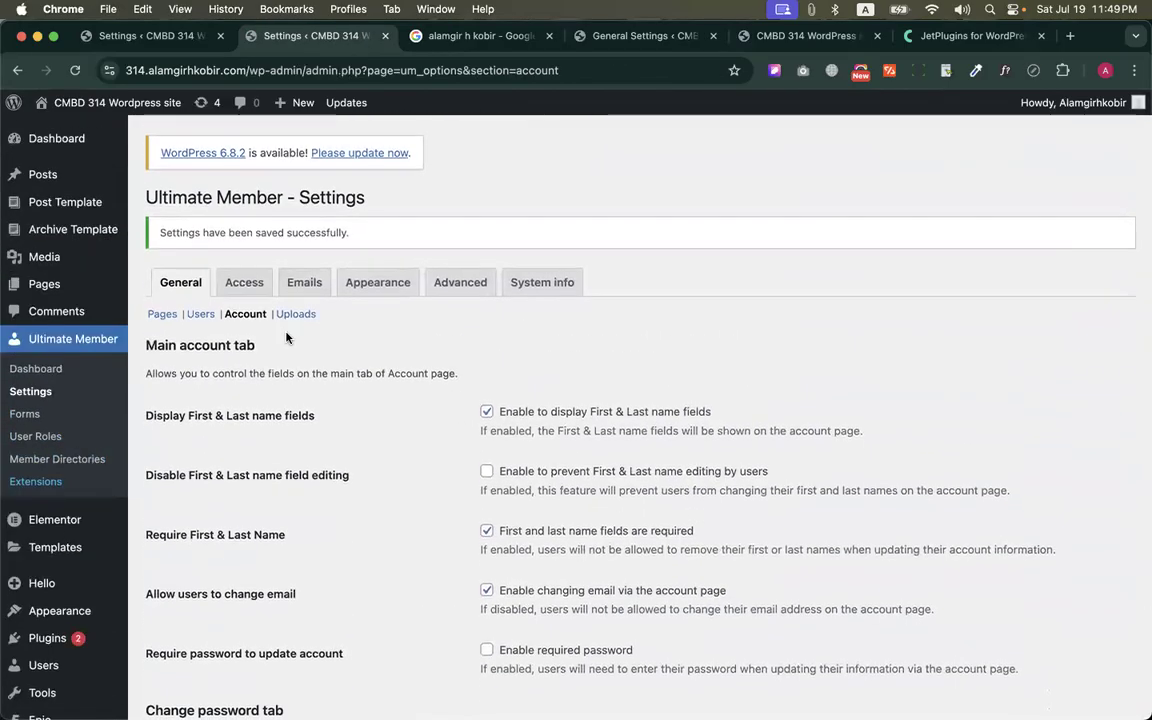
pyautogui.click(296, 314)
pyautogui.hotkey('ctrl', 'Up')
# Open the member's profile, start a profile photo upload, and check the maximum file size allowed
pyautogui.hotkey('ctrl', 'Up')
pyautogui.scroll(-2, 568, 318)
pyautogui.hotkey('ctrl', 'Up')
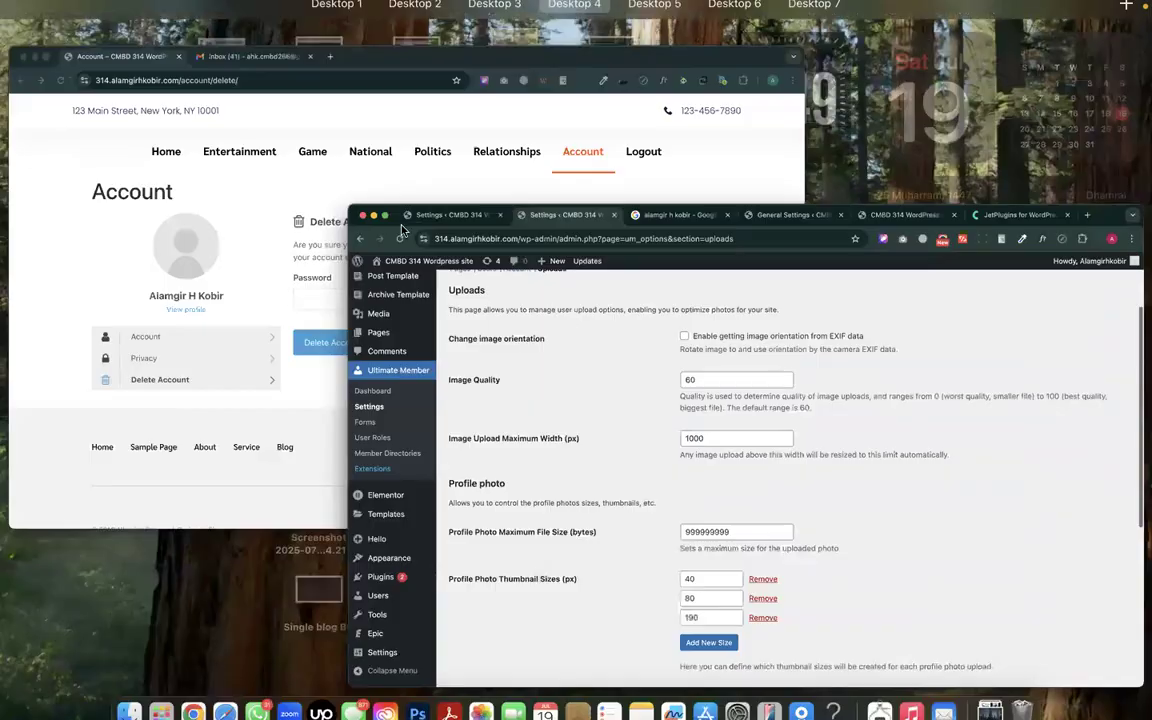
pyautogui.click(265, 225)
pyautogui.click(250, 397)
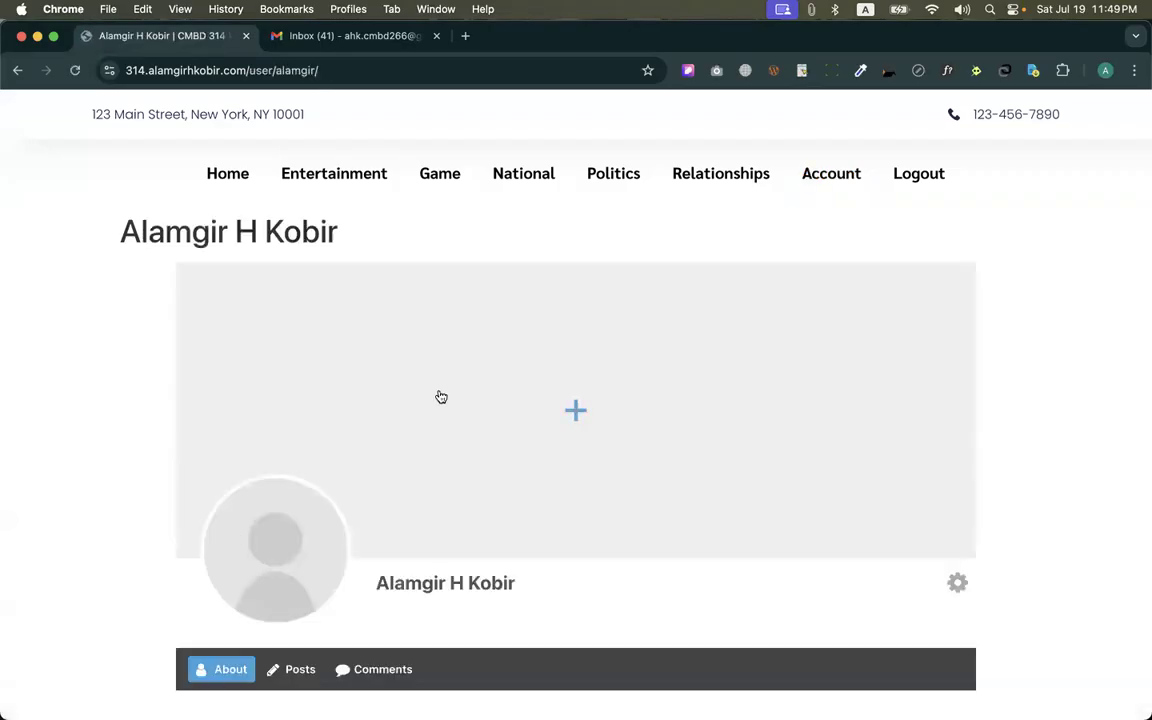
pyautogui.click(276, 556)
pyautogui.click(299, 620)
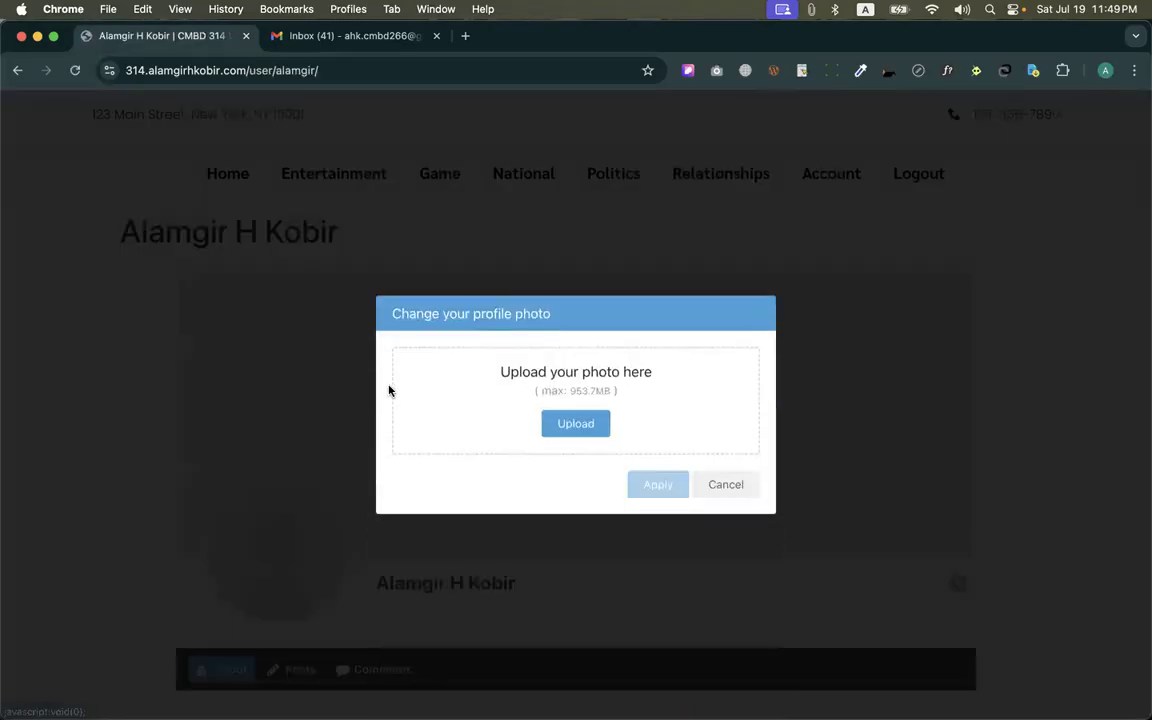
pyautogui.moveTo(569, 389); pyautogui.dragTo(602, 390)
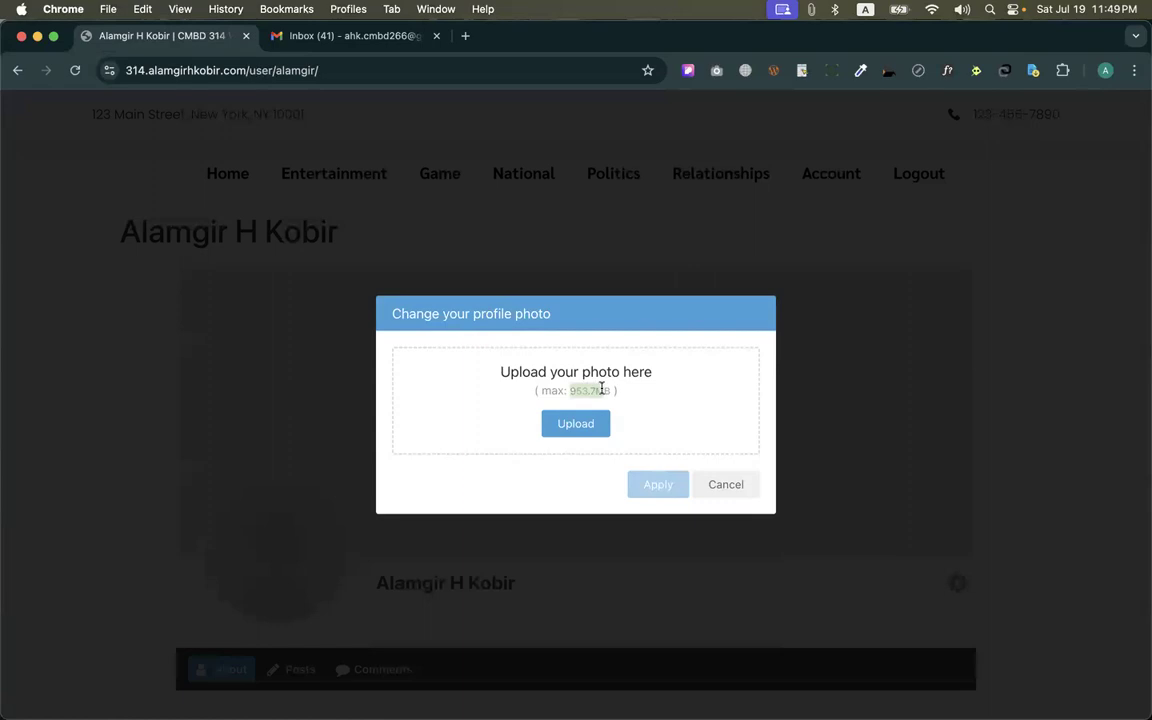
pyautogui.click(549, 448)
# Upload the portrait of the man in a suit jacket from the picture folder inside Downloads/Macbook Pro 15 as the profile photo
pyautogui.click(575, 424)
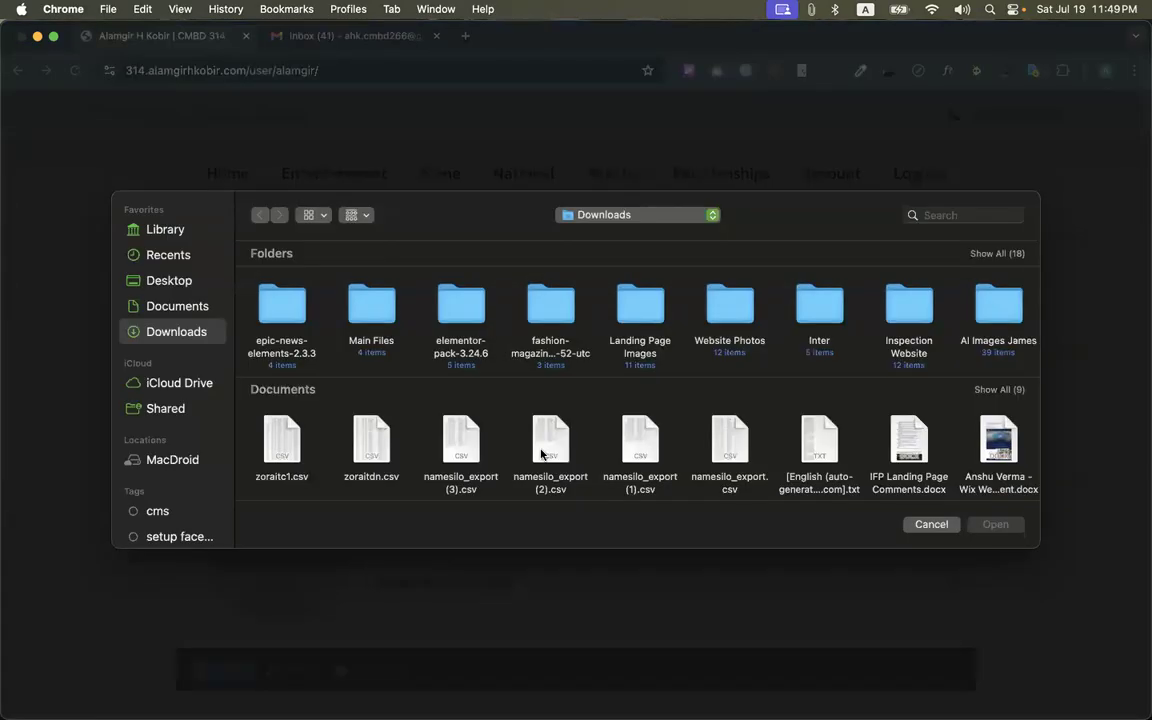
pyautogui.hscroll(5, 713, 351)
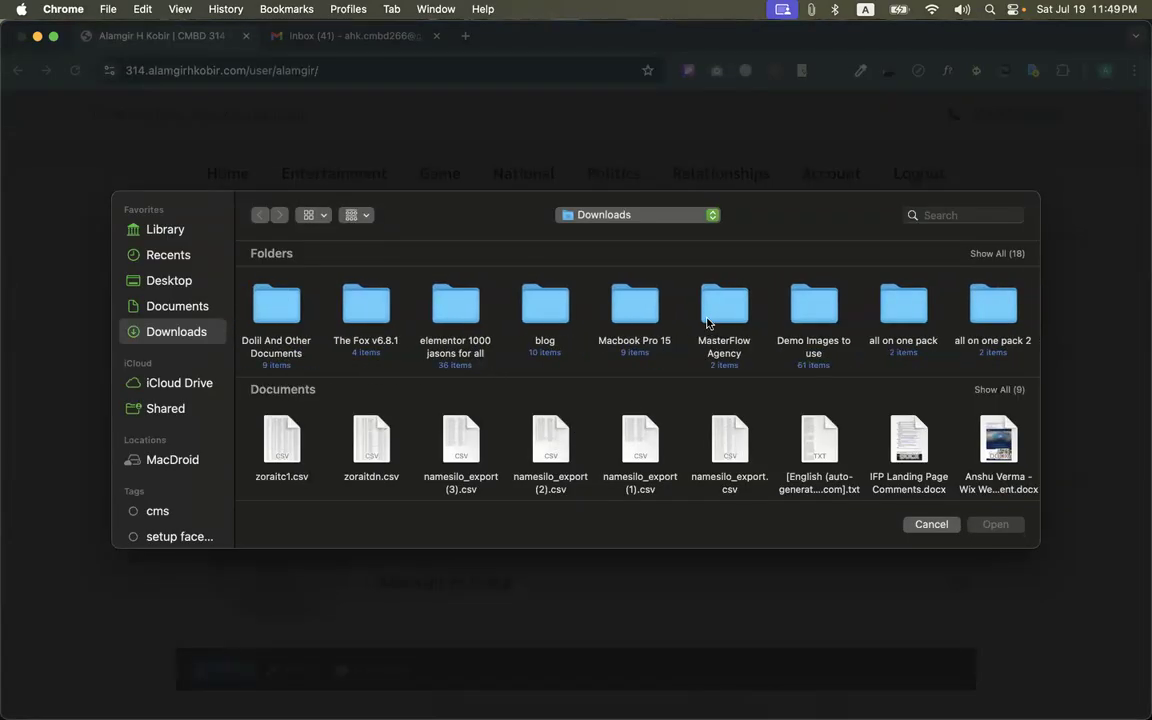
pyautogui.doubleClick(638, 315)
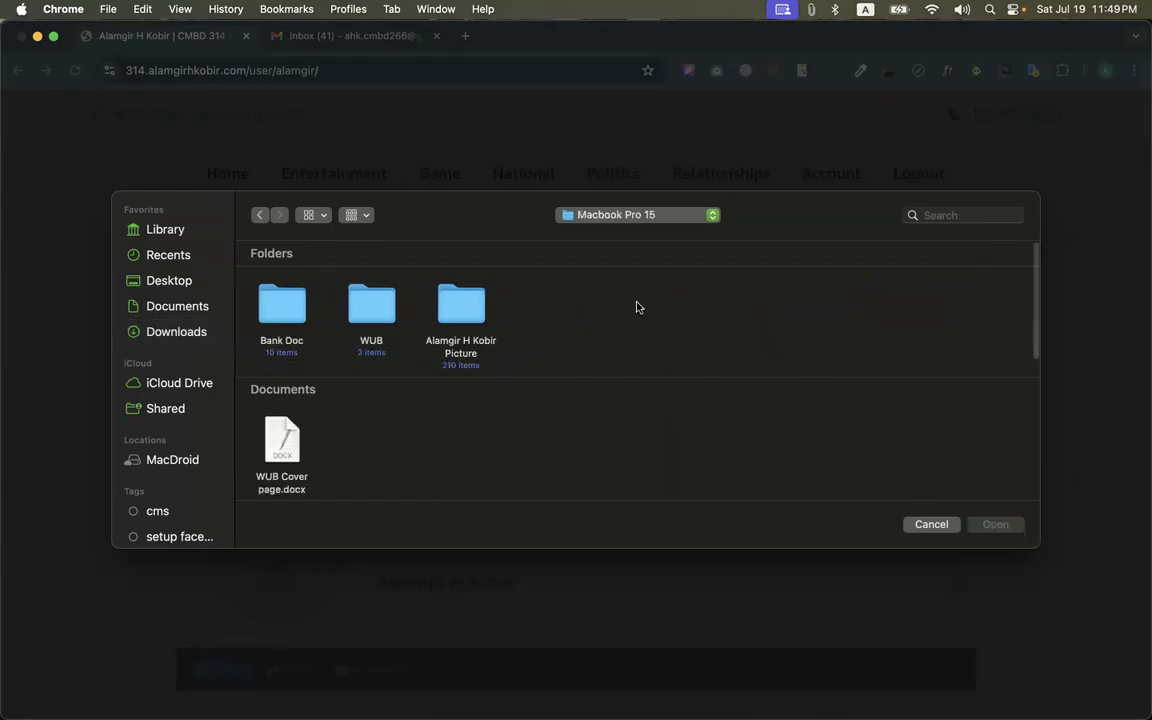
pyautogui.doubleClick(452, 307)
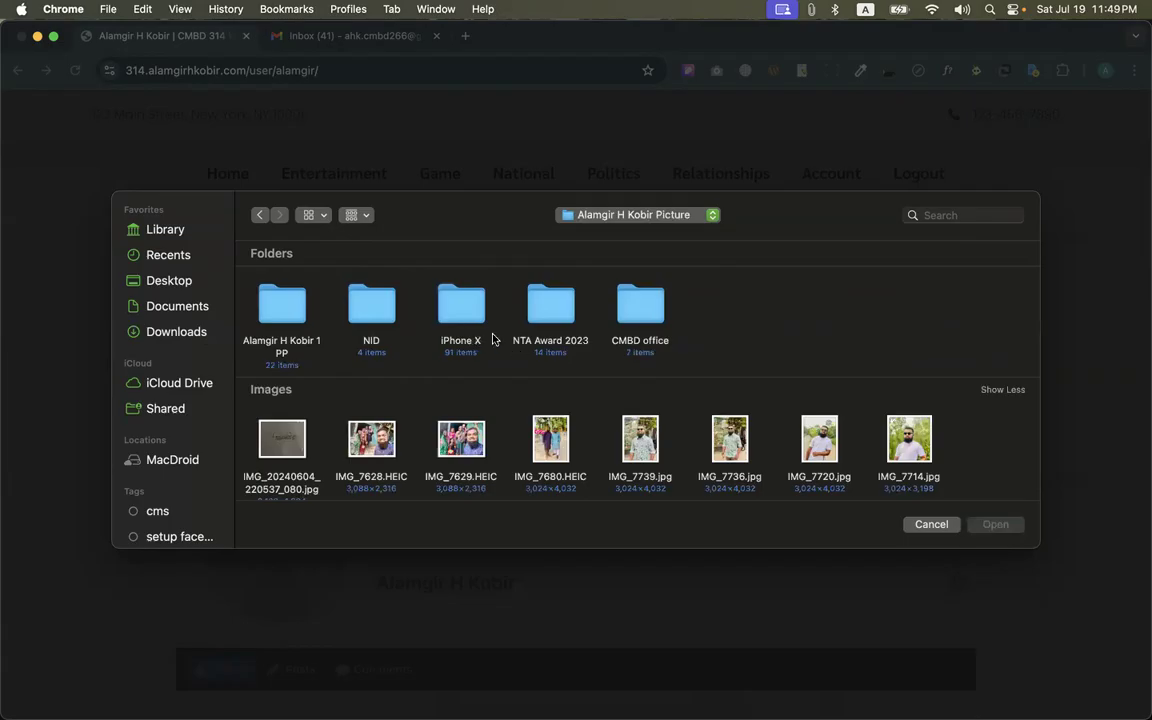
pyautogui.doubleClick(278, 322)
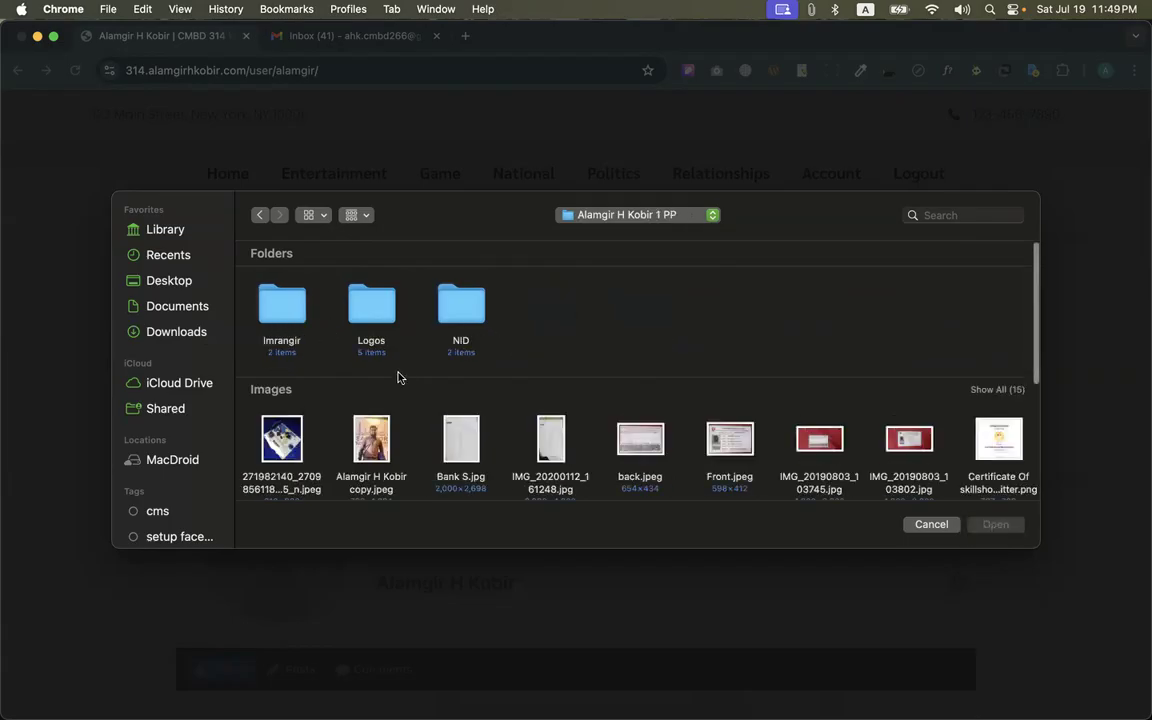
pyautogui.scroll(-5, 331, 329)
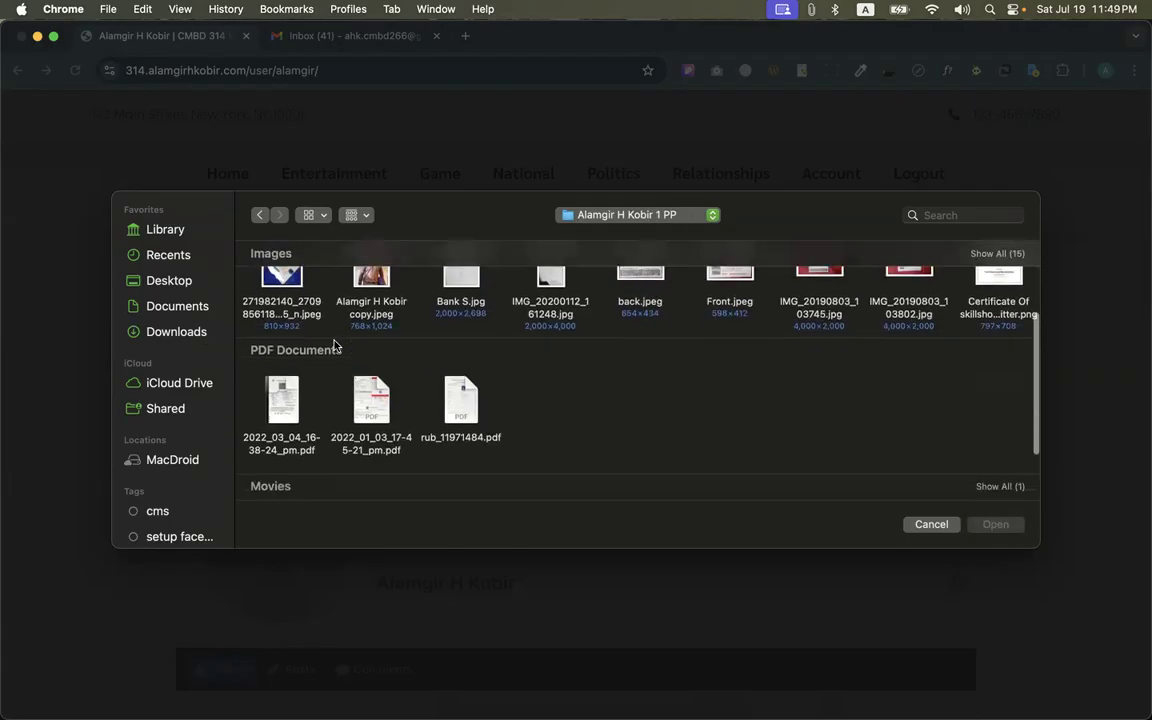
pyautogui.click(262, 219)
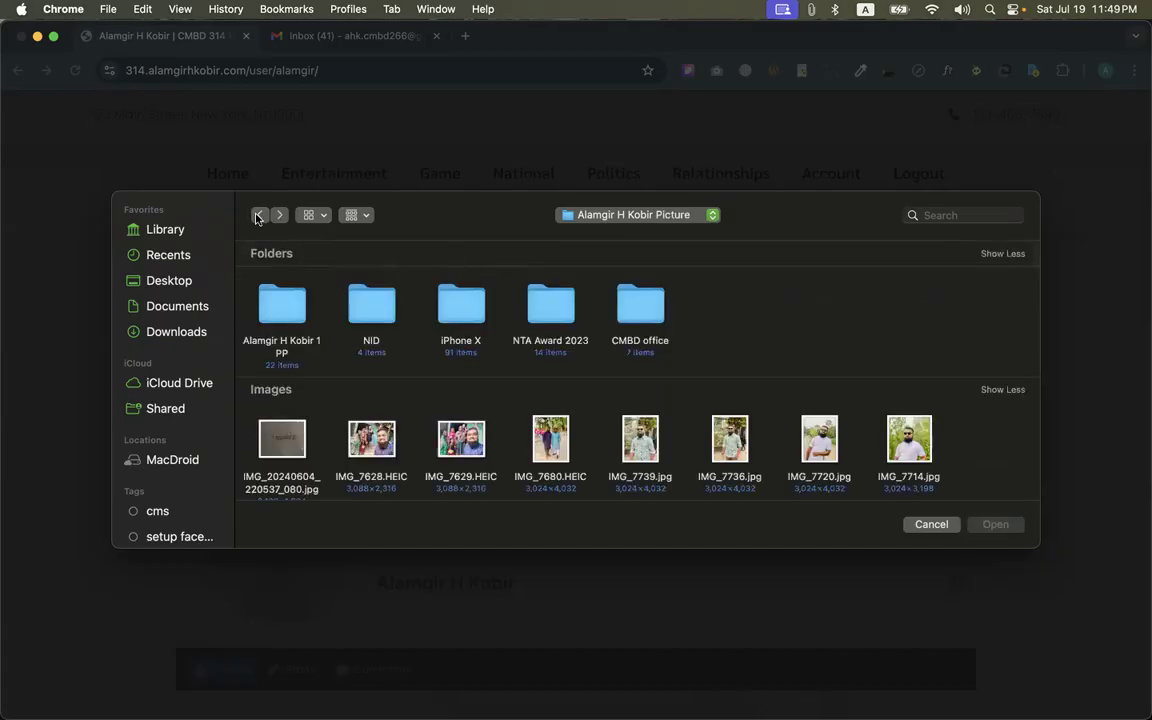
pyautogui.scroll(-5, 427, 380)
pyautogui.scroll(-5, 427, 380)
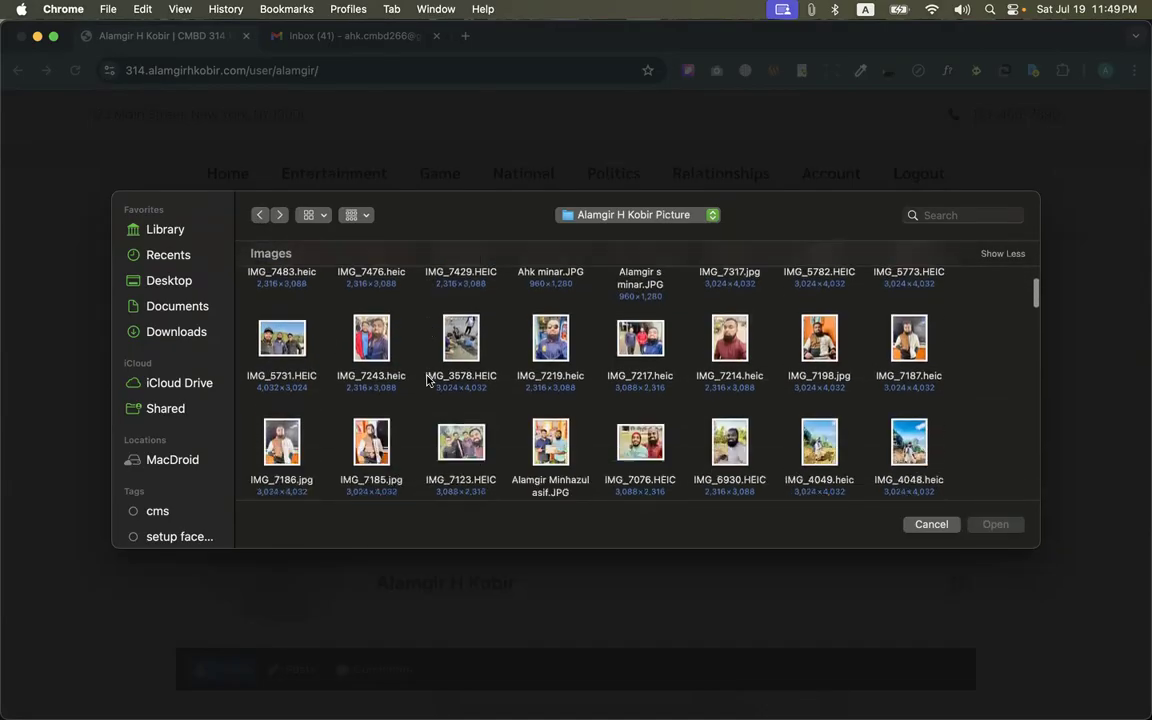
pyautogui.doubleClick(729, 330)
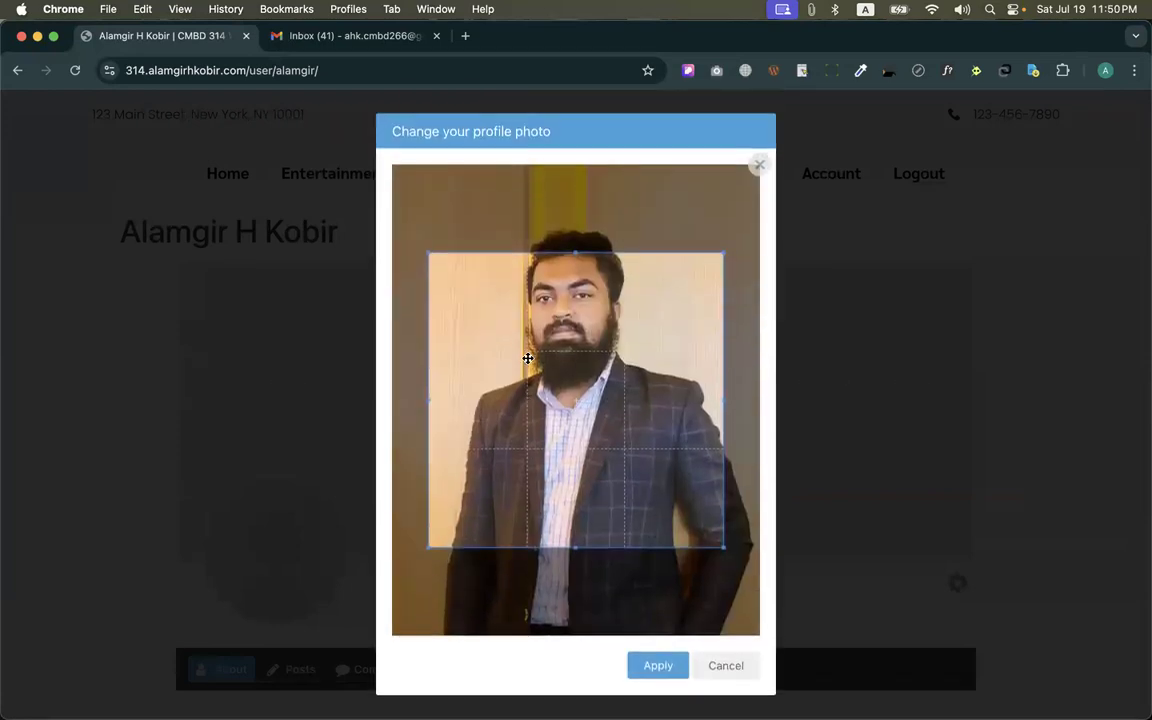
# Crop the profile photo to a square covering nearly its full width around the head and torso, and apply it
pyautogui.moveTo(527, 360); pyautogui.dragTo(476, 302)
pyautogui.moveTo(687, 491); pyautogui.dragTo(705, 494)
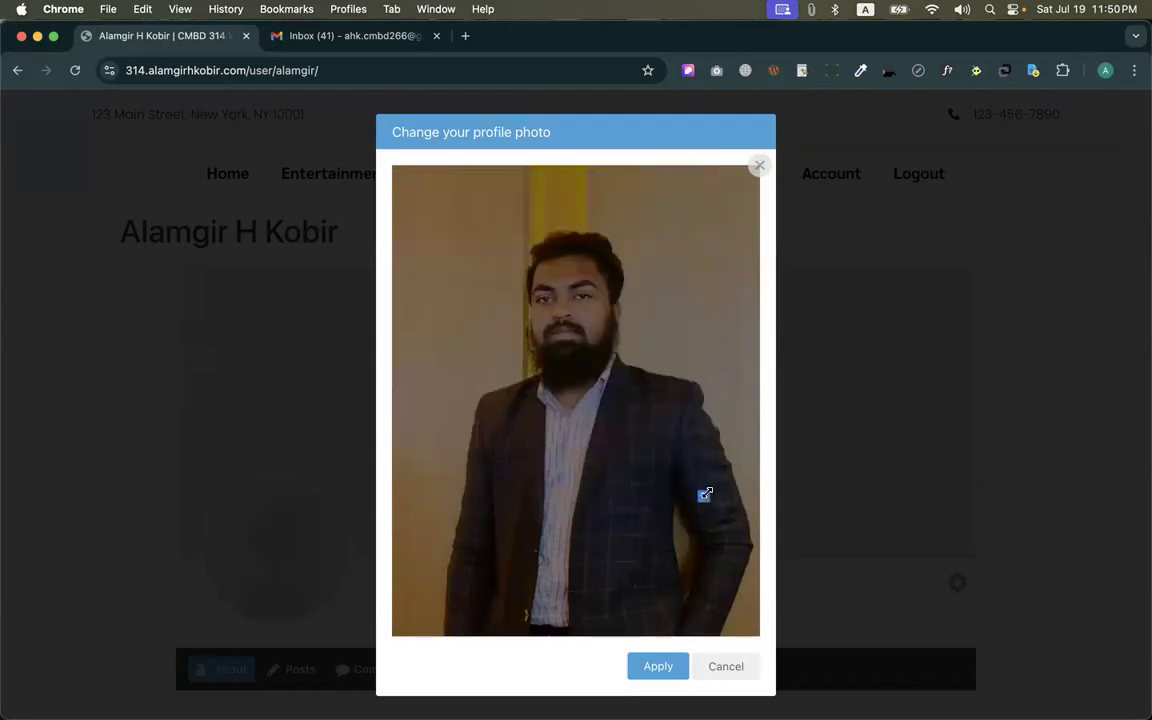
pyautogui.moveTo(399, 189); pyautogui.dragTo(776, 552)
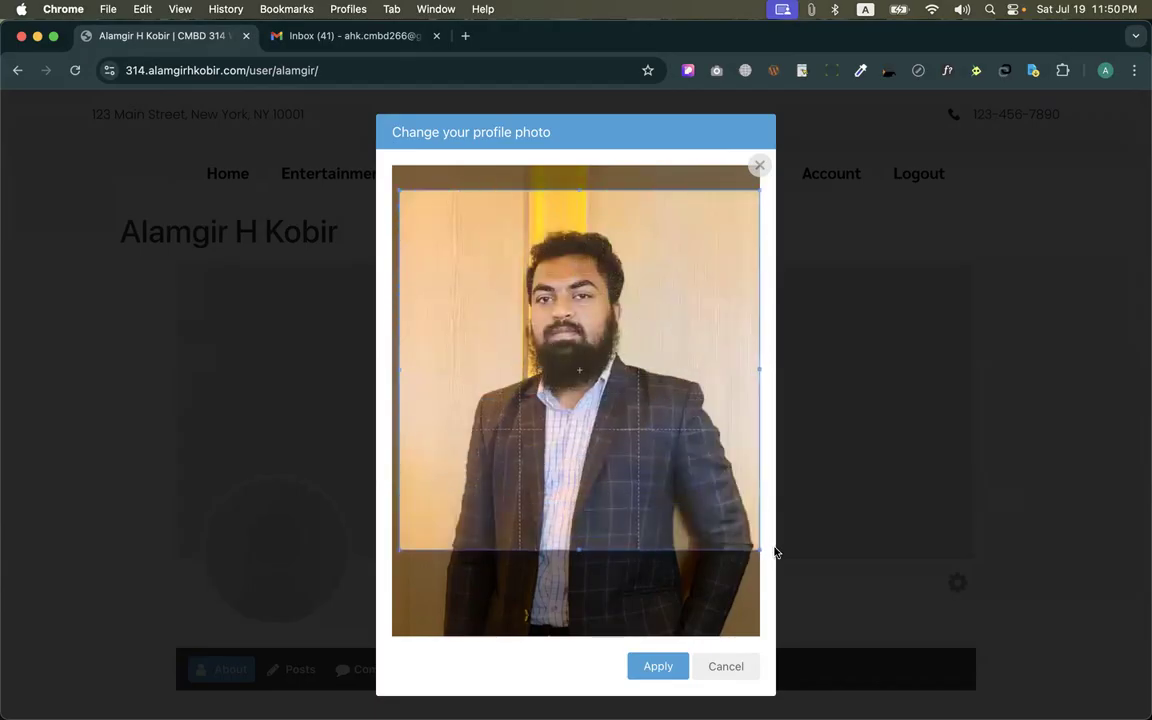
pyautogui.click(660, 669)
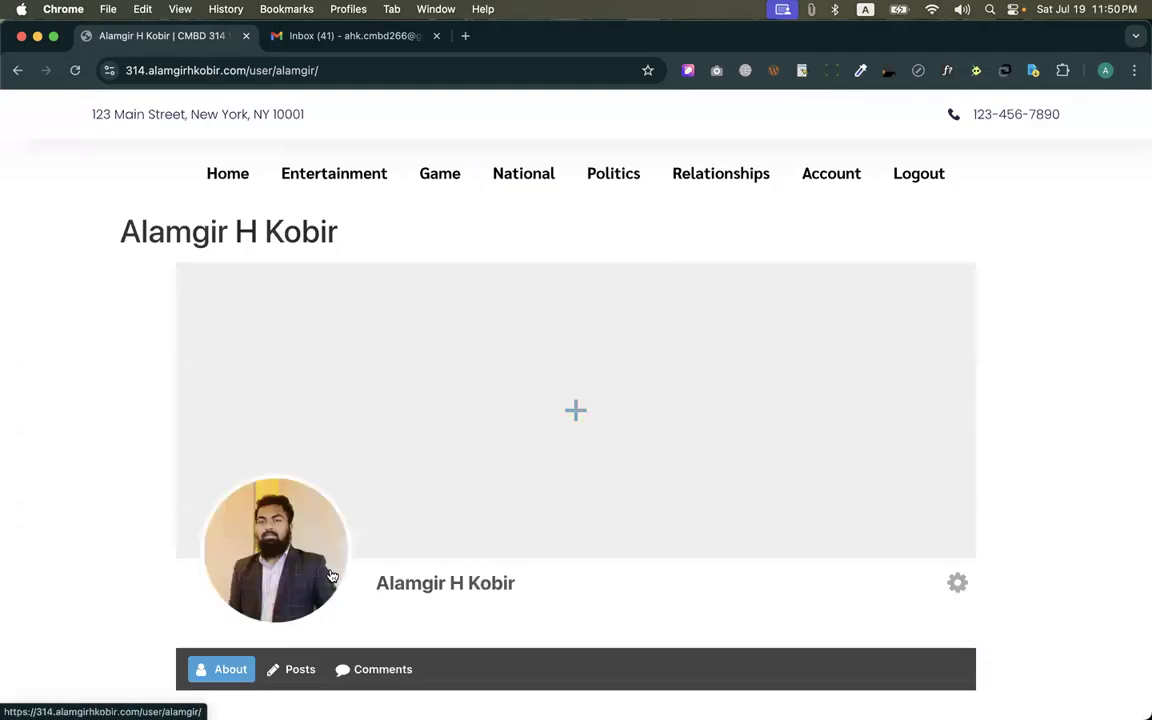
# Upload the landscape image of autumn trees along a canal from Downloads/Demo Images to use as the profile's cover photo
pyautogui.click(540, 463)
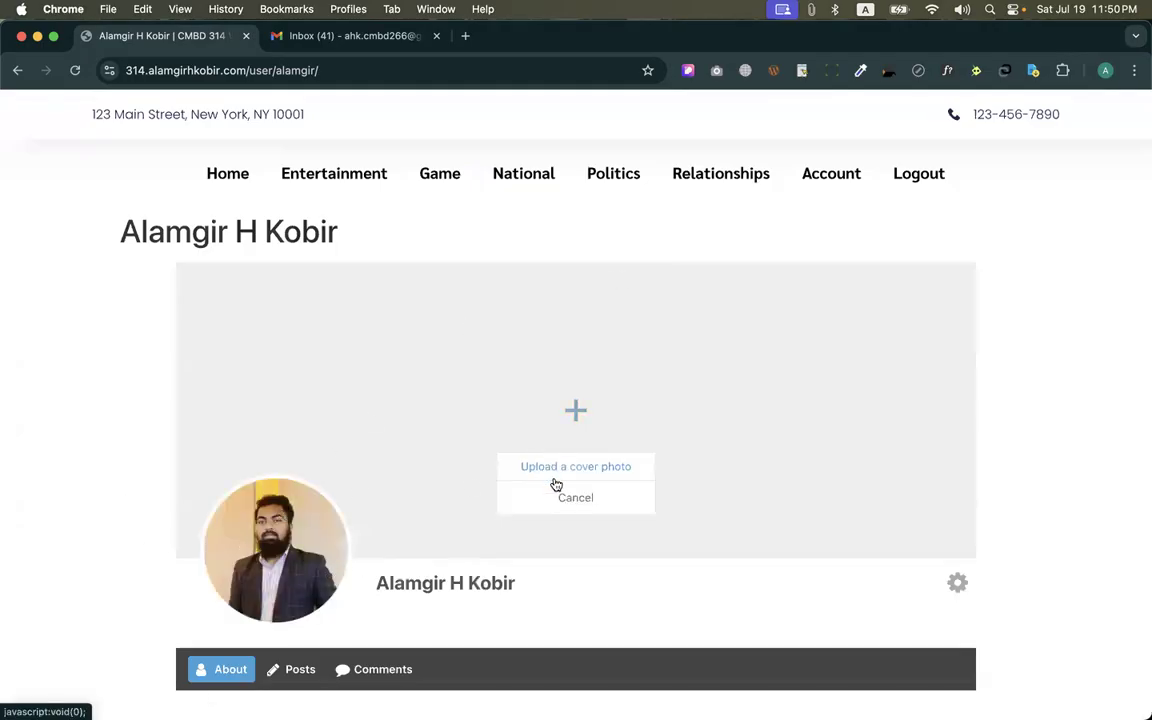
pyautogui.click(552, 472)
pyautogui.click(576, 430)
pyautogui.scroll(-3, 609, 429)
pyautogui.scroll(5, 609, 429)
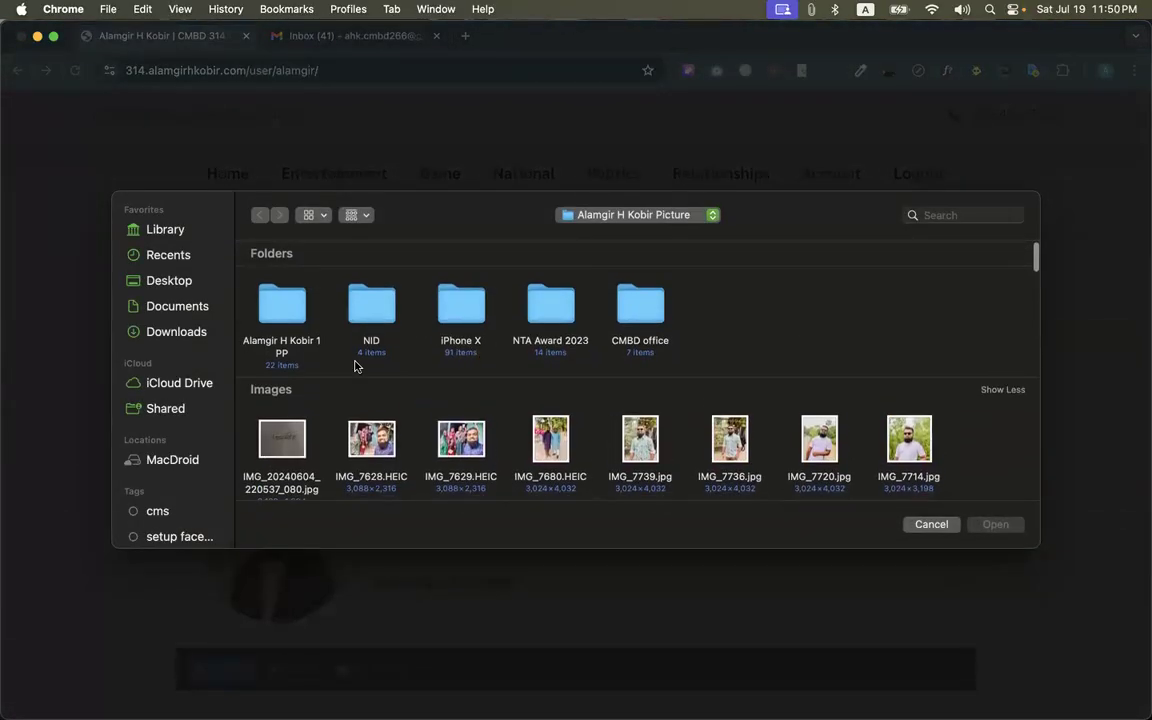
pyautogui.click(195, 332)
pyautogui.hscroll(5, 672, 330)
pyautogui.doubleClick(814, 305)
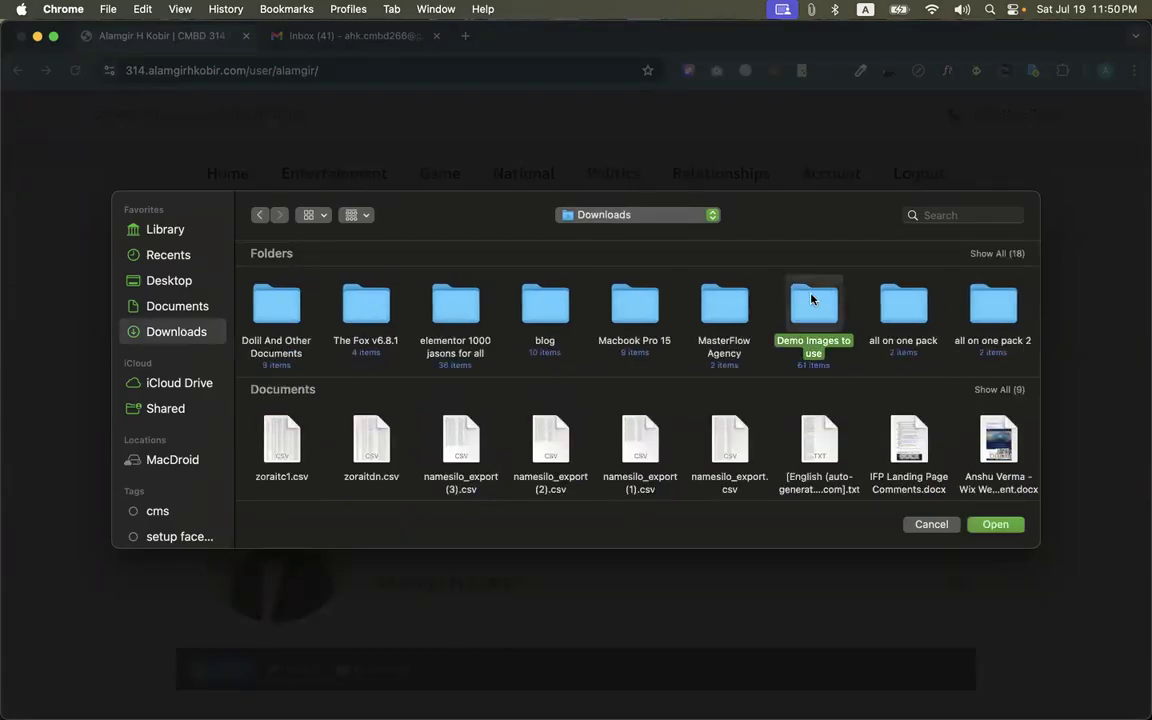
pyautogui.scroll(-5, 720, 418)
pyautogui.scroll(-2, 720, 418)
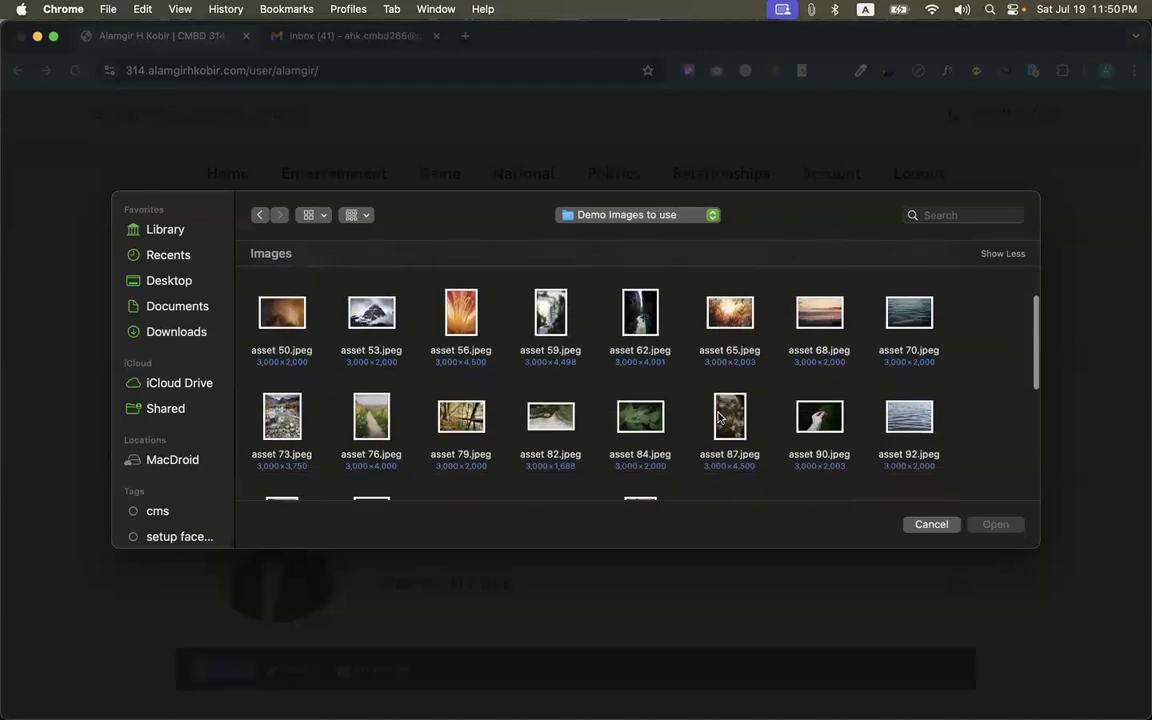
pyautogui.doubleClick(463, 386)
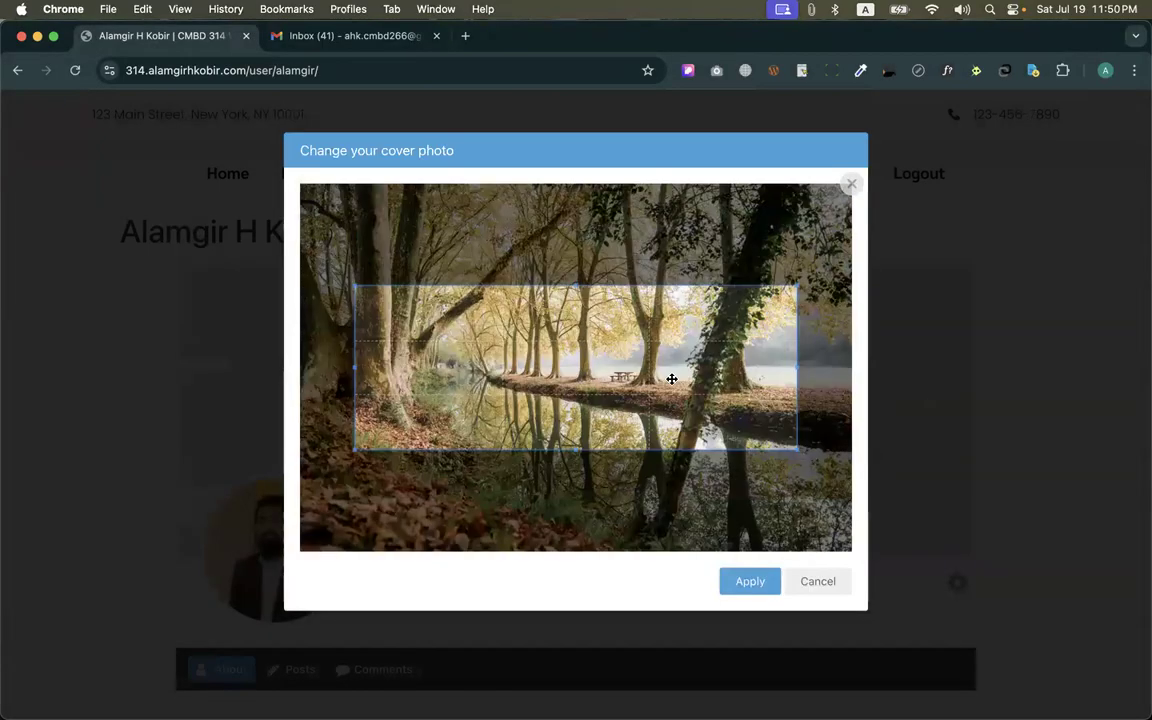
# Crop the cover photo to its full width around the canal and tree trunks, and apply it
pyautogui.moveTo(663, 396); pyautogui.dragTo(571, 325)
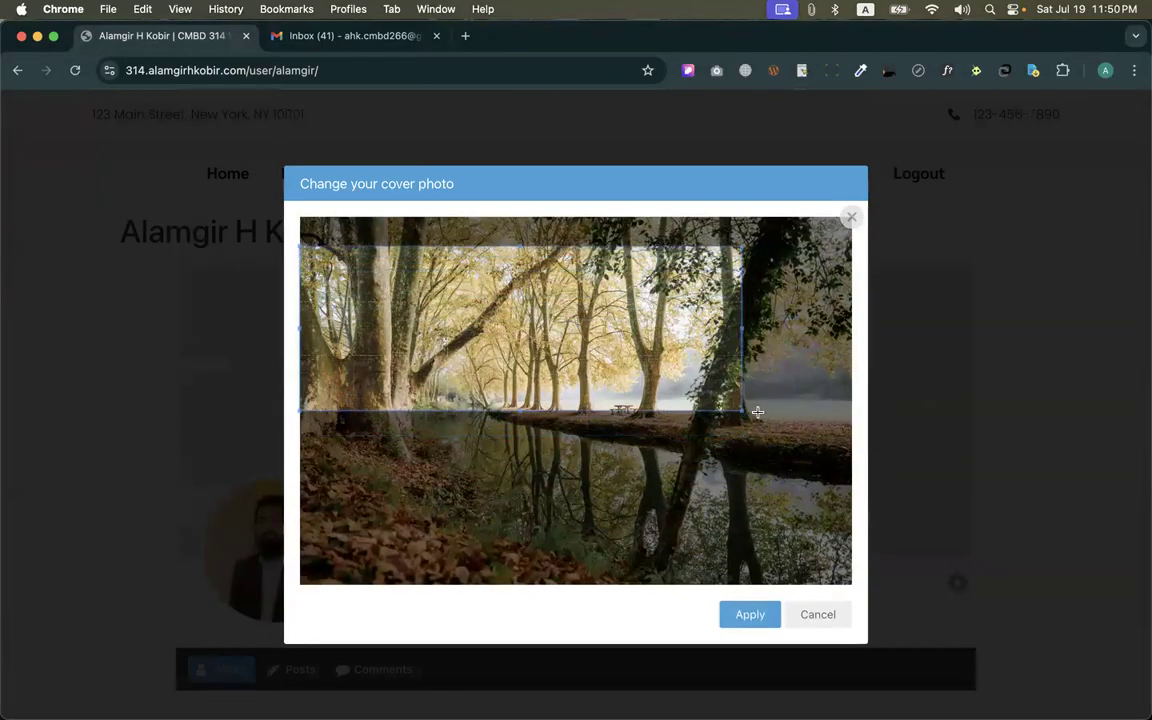
pyautogui.moveTo(757, 412); pyautogui.dragTo(750, 450)
pyautogui.moveTo(704, 373); pyautogui.dragTo(699, 448)
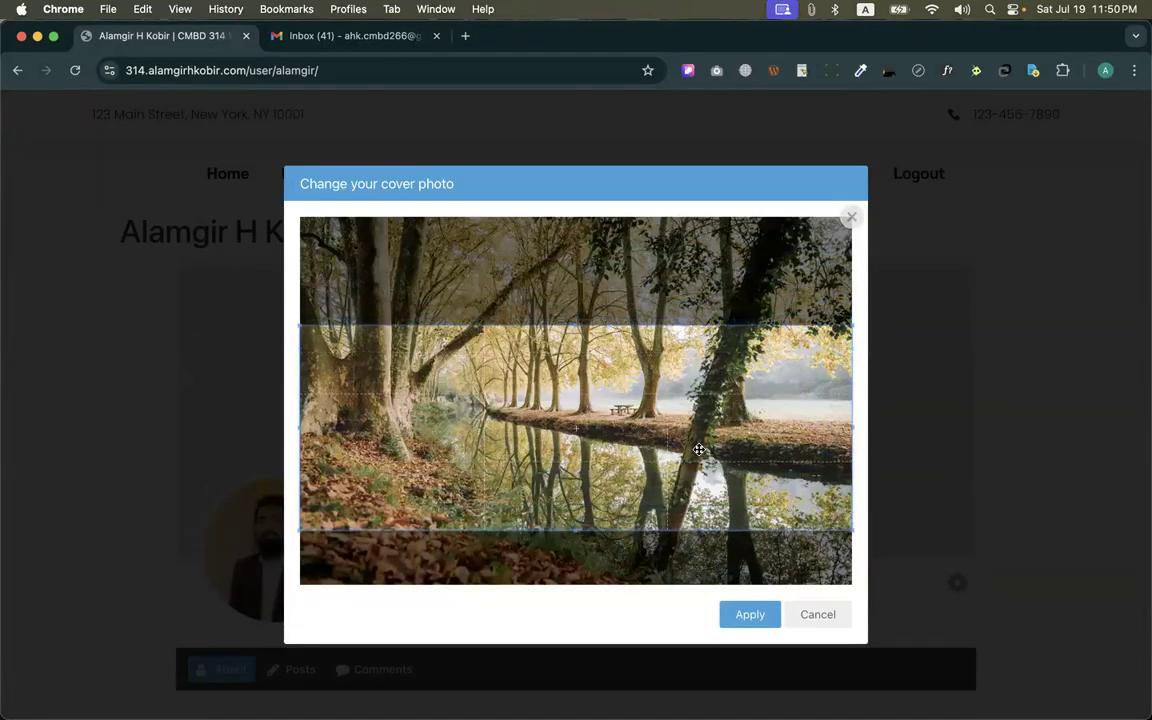
pyautogui.click(746, 614)
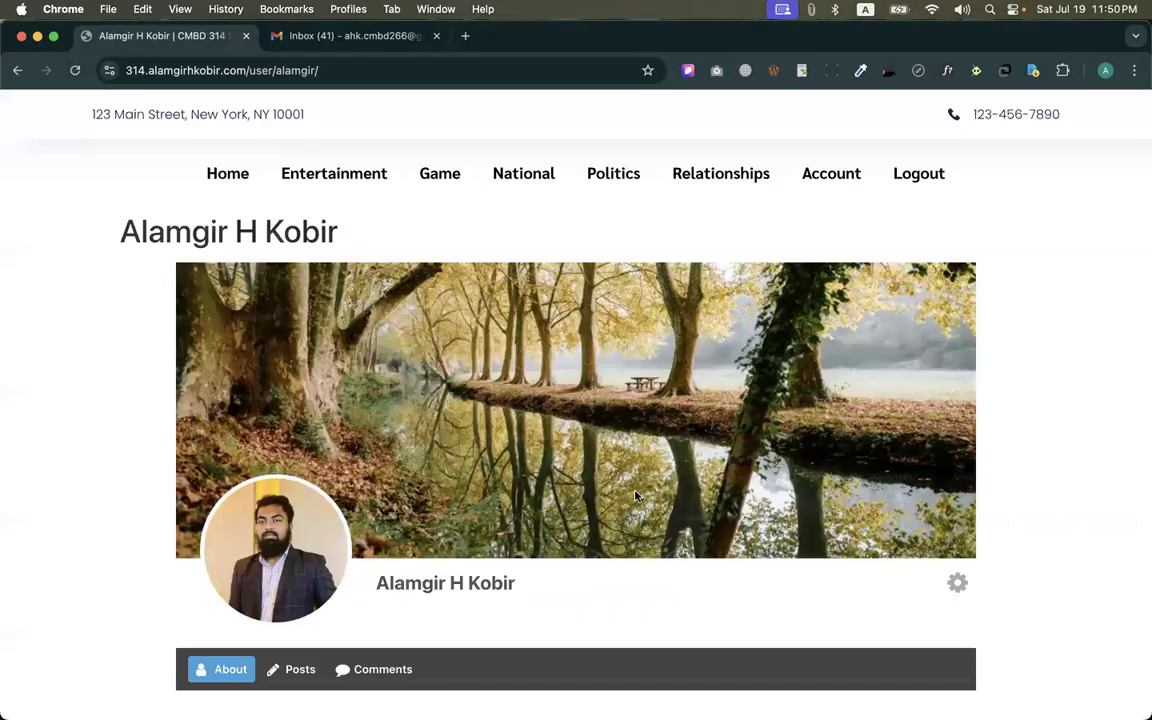
# Look over the profile page, return to the Ultimate Member Uploads settings, and examine the Image Quality option
pyautogui.scroll(-5, 635, 495)
pyautogui.scroll(2, 635, 494)
pyautogui.hotkey('ctrl', 'Up')
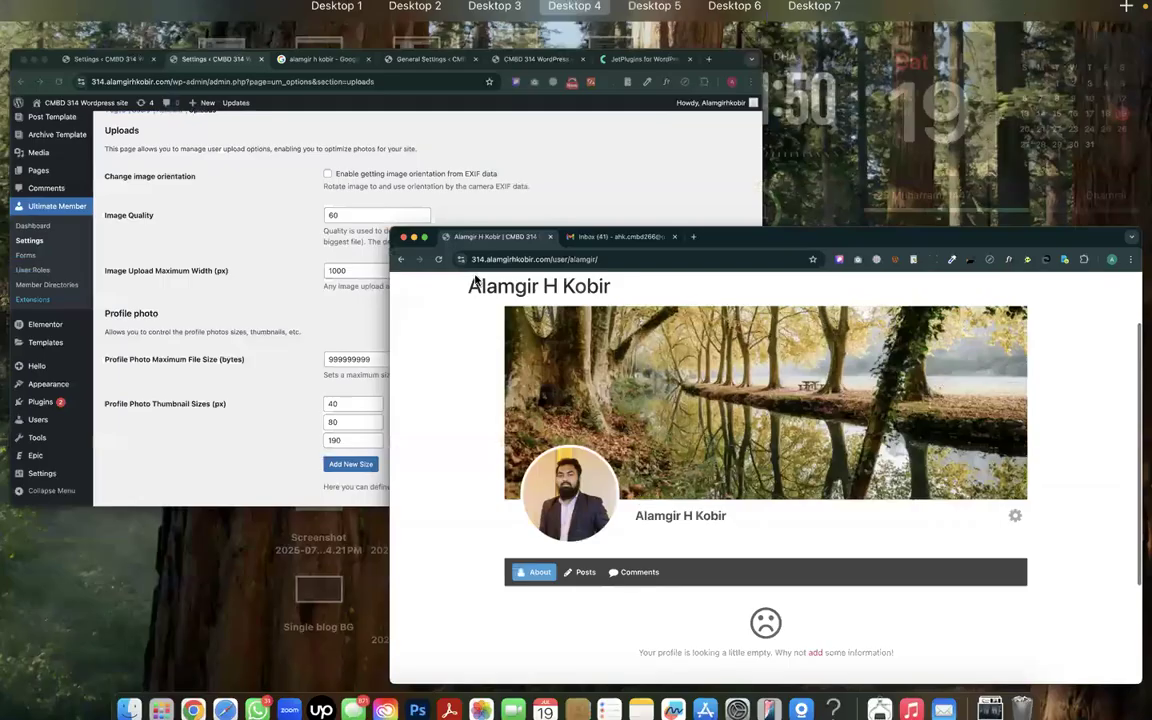
pyautogui.click(472, 278)
pyautogui.scroll(2, 662, 323)
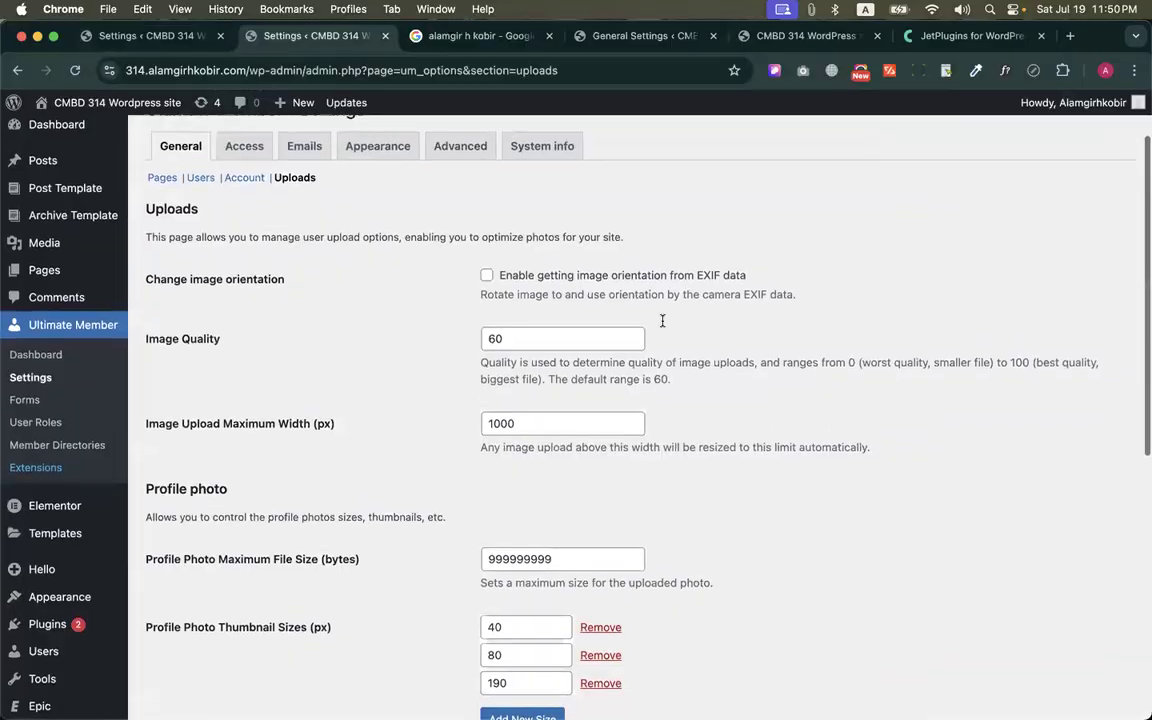
pyautogui.scroll(1, 662, 321)
pyautogui.moveTo(141, 359); pyautogui.dragTo(187, 360)
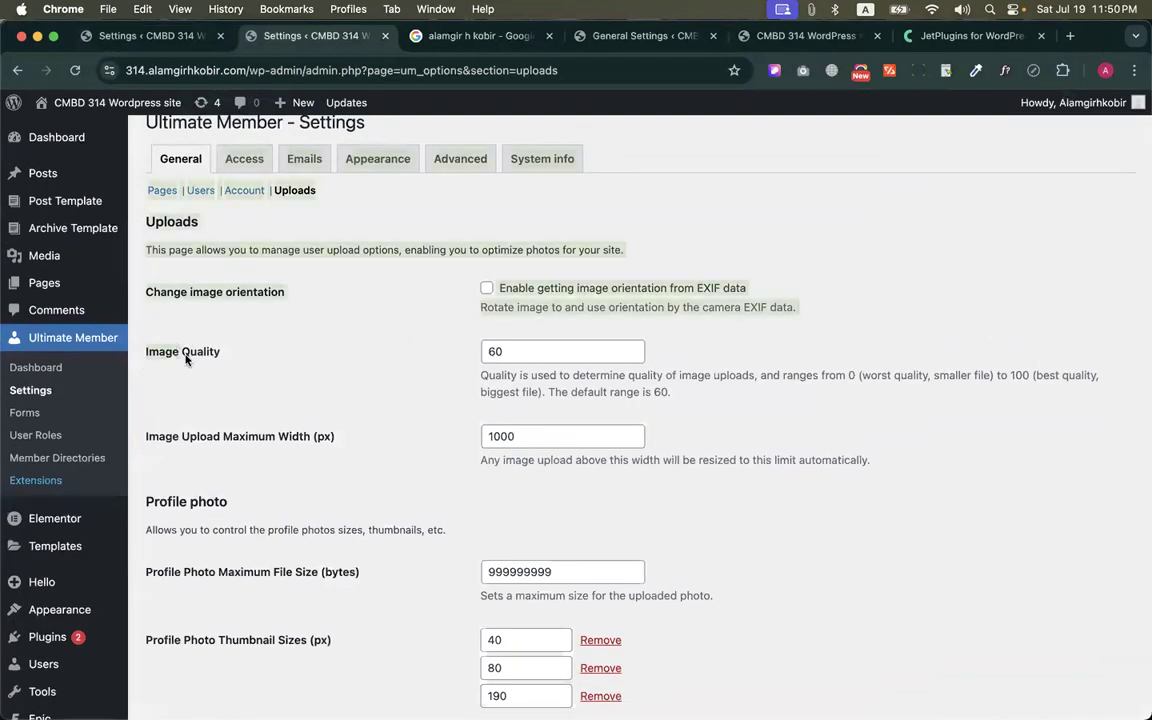
pyautogui.click(430, 356)
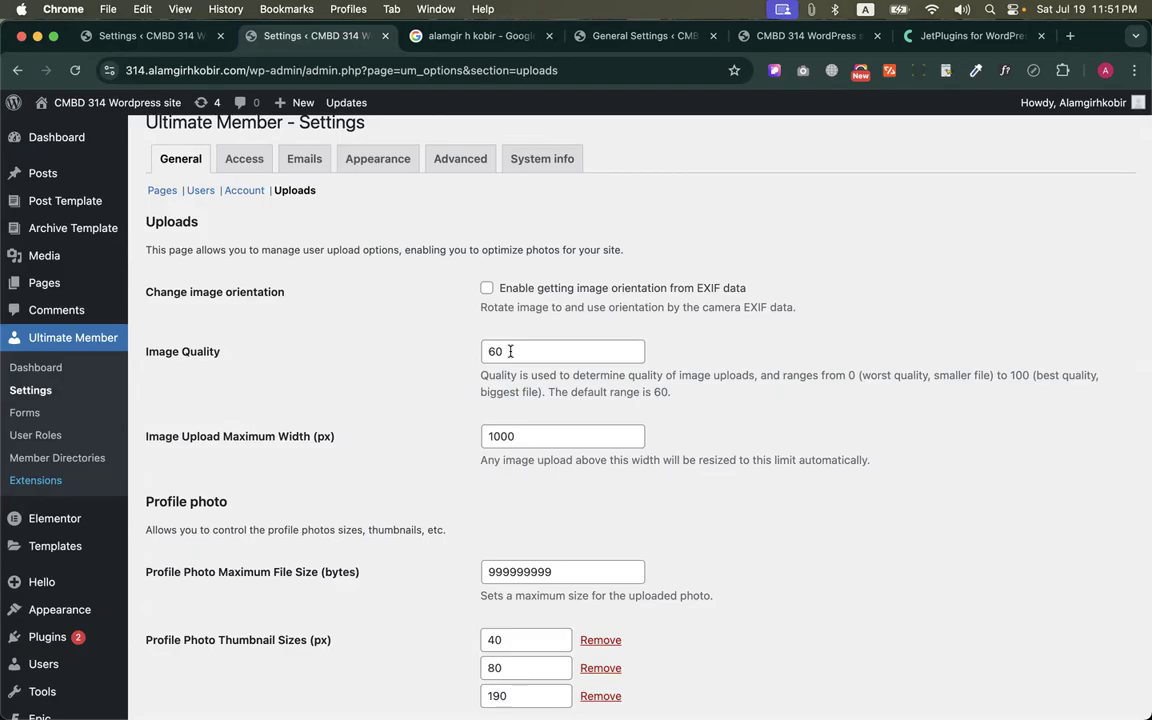
# Examine the Image Quality setting with its description, and the Image Upload Maximum Width setting below it
pyautogui.click(510, 351)
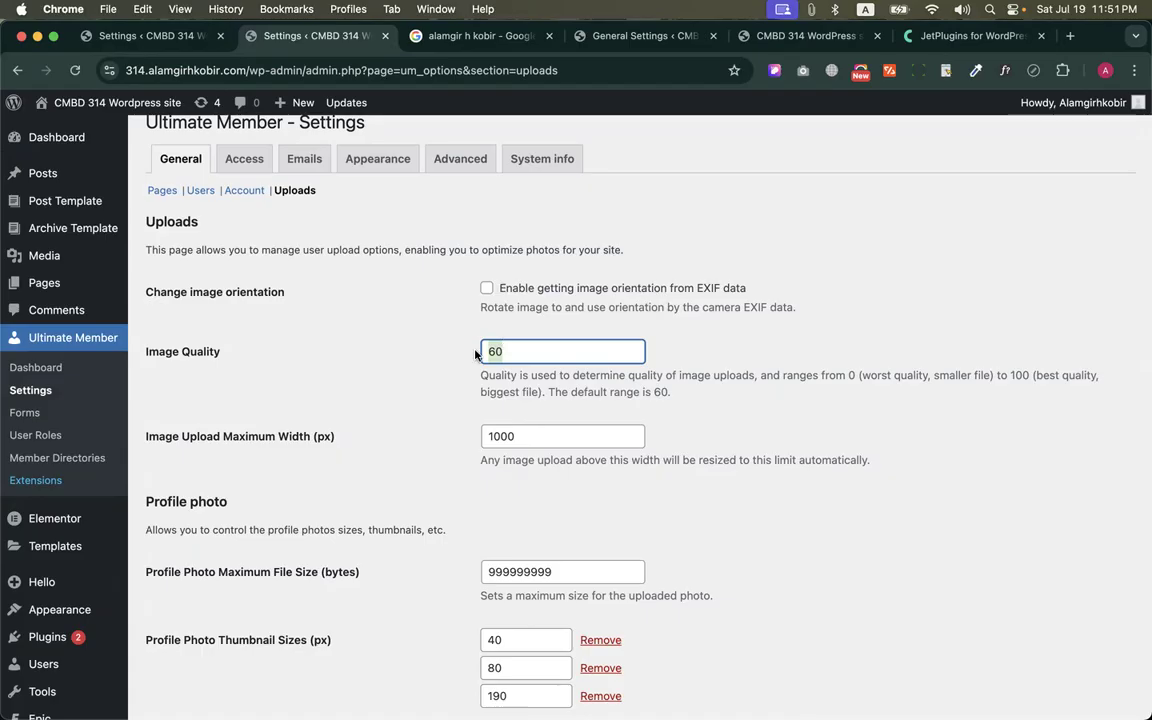
pyautogui.click(435, 362)
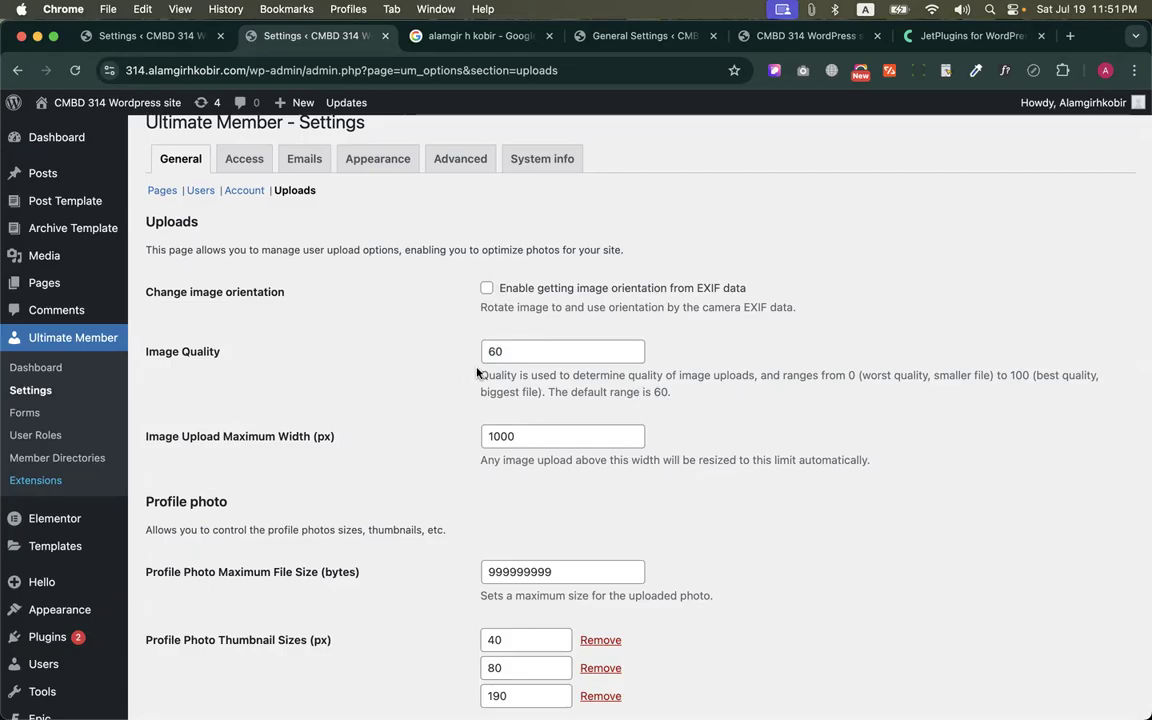
pyautogui.doubleClick(503, 348)
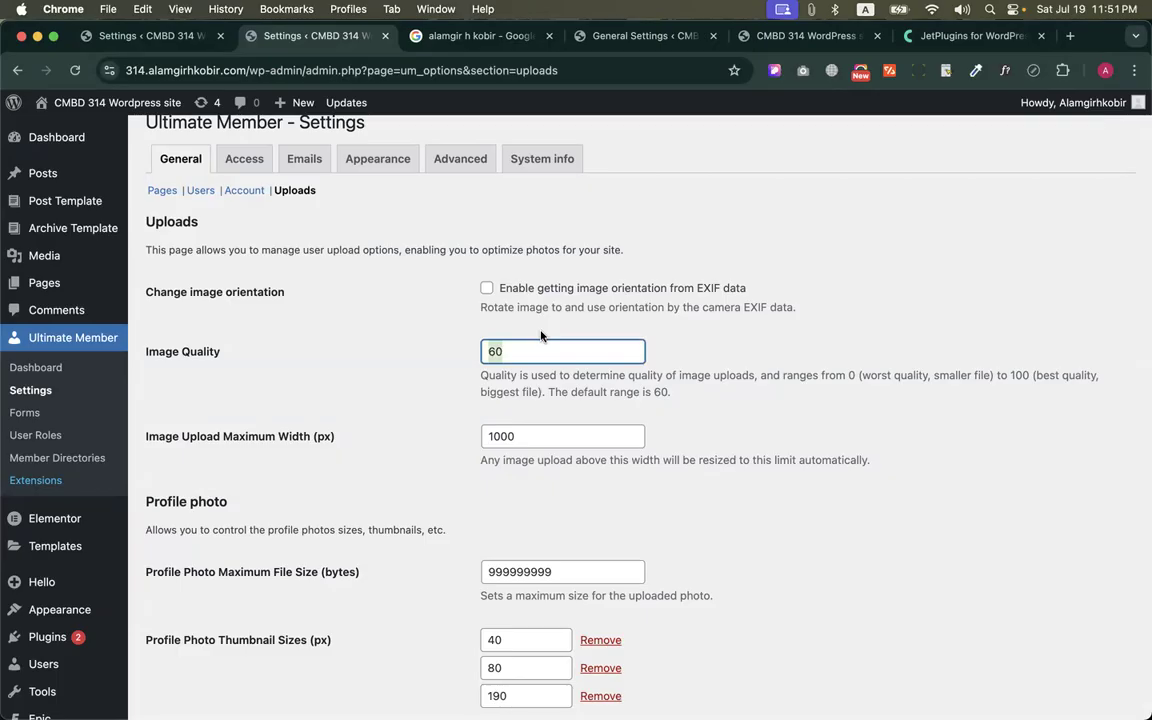
pyautogui.click(458, 356)
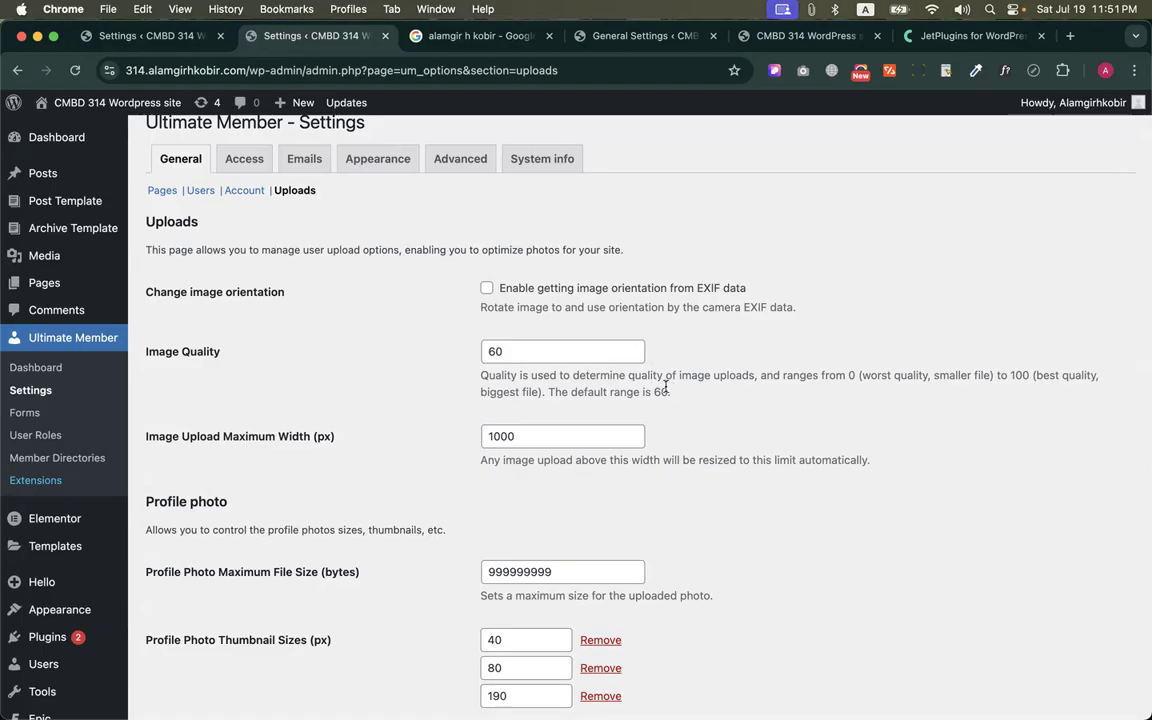
pyautogui.moveTo(480, 375); pyautogui.dragTo(620, 391)
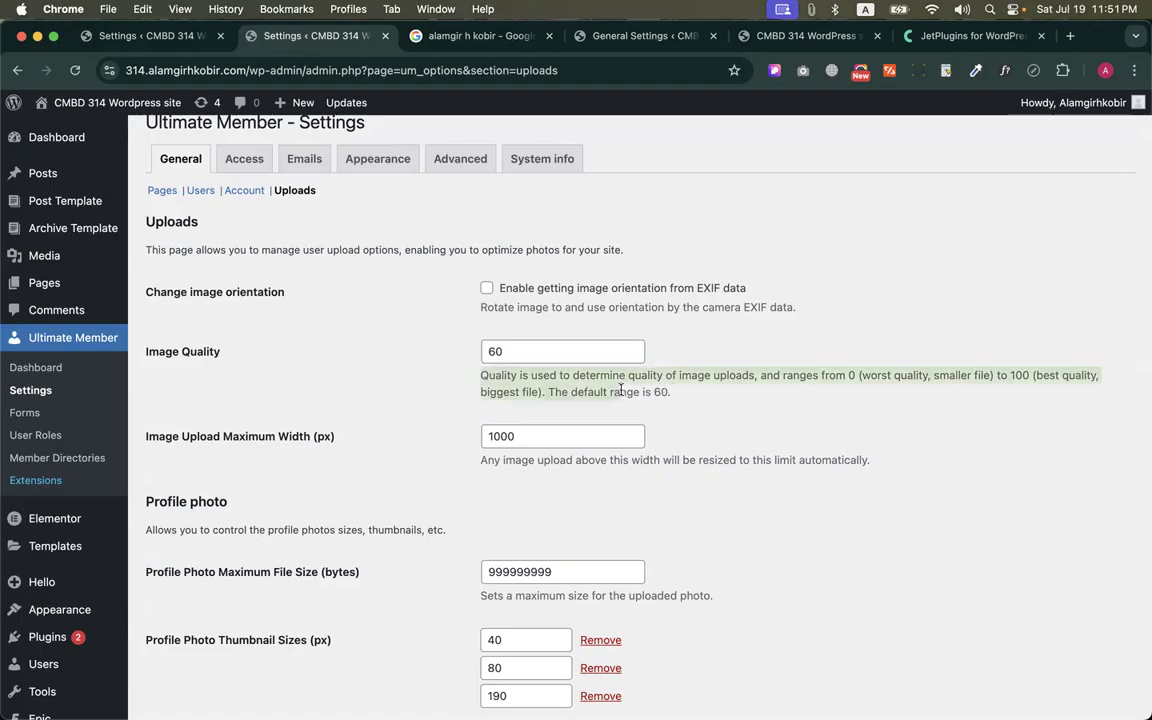
pyautogui.click(713, 397)
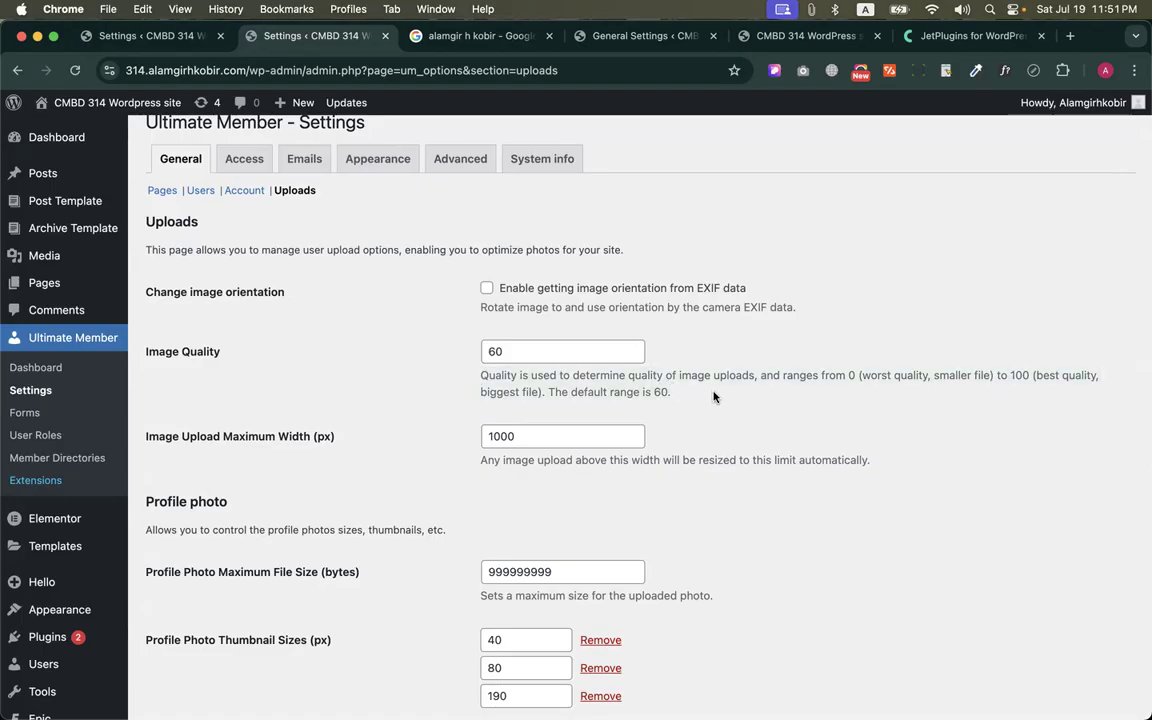
pyautogui.click(506, 353)
pyautogui.click(445, 388)
pyautogui.click(563, 437)
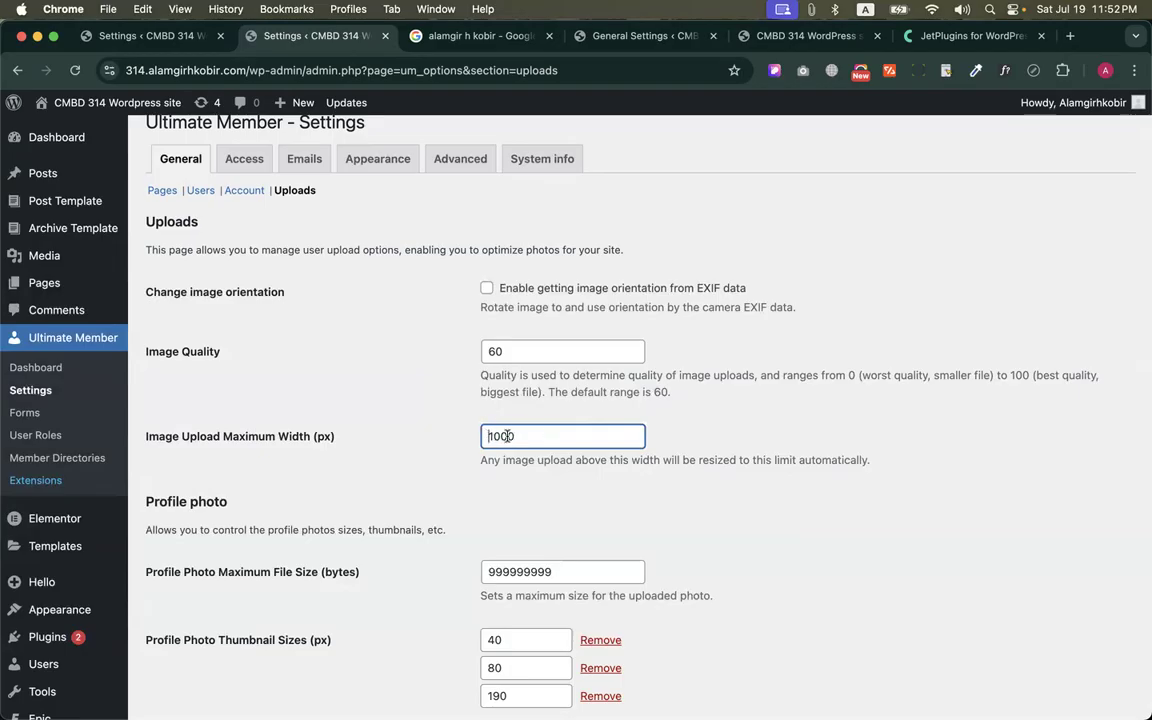
pyautogui.click(517, 479)
# Copy the Profile Photo Maximum File Size value from the Profile photo settings
pyautogui.scroll(-3, 520, 477)
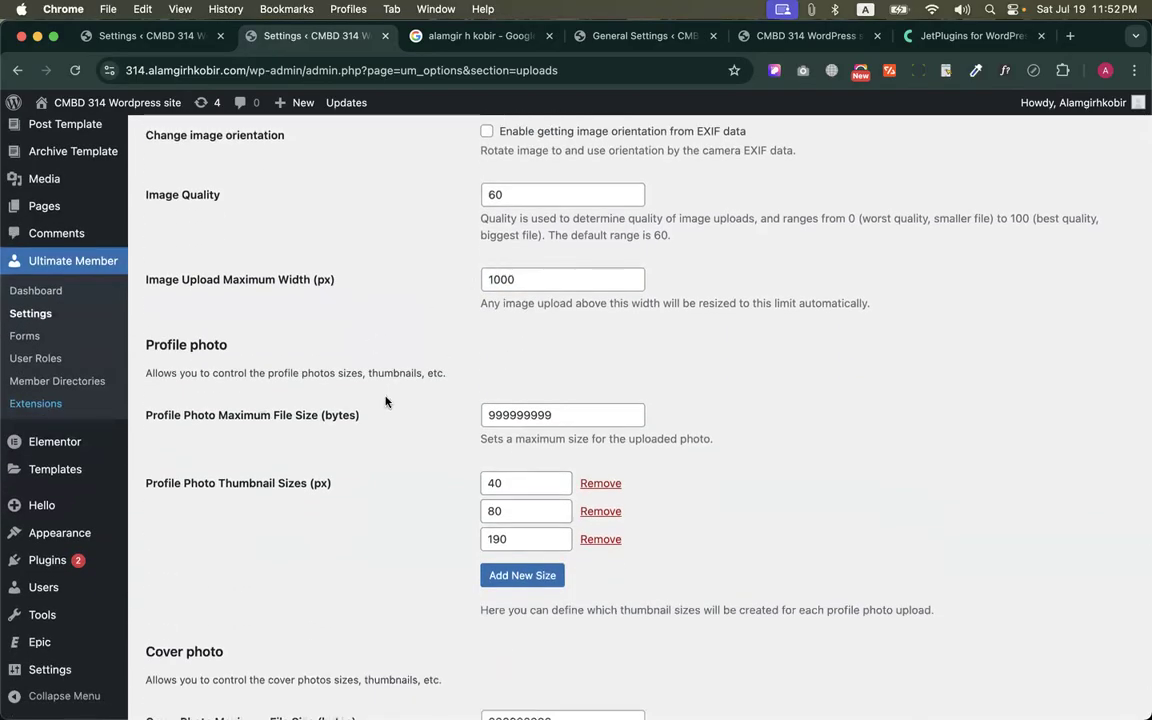
pyautogui.doubleClick(498, 414)
pyautogui.rightClick(502, 413)
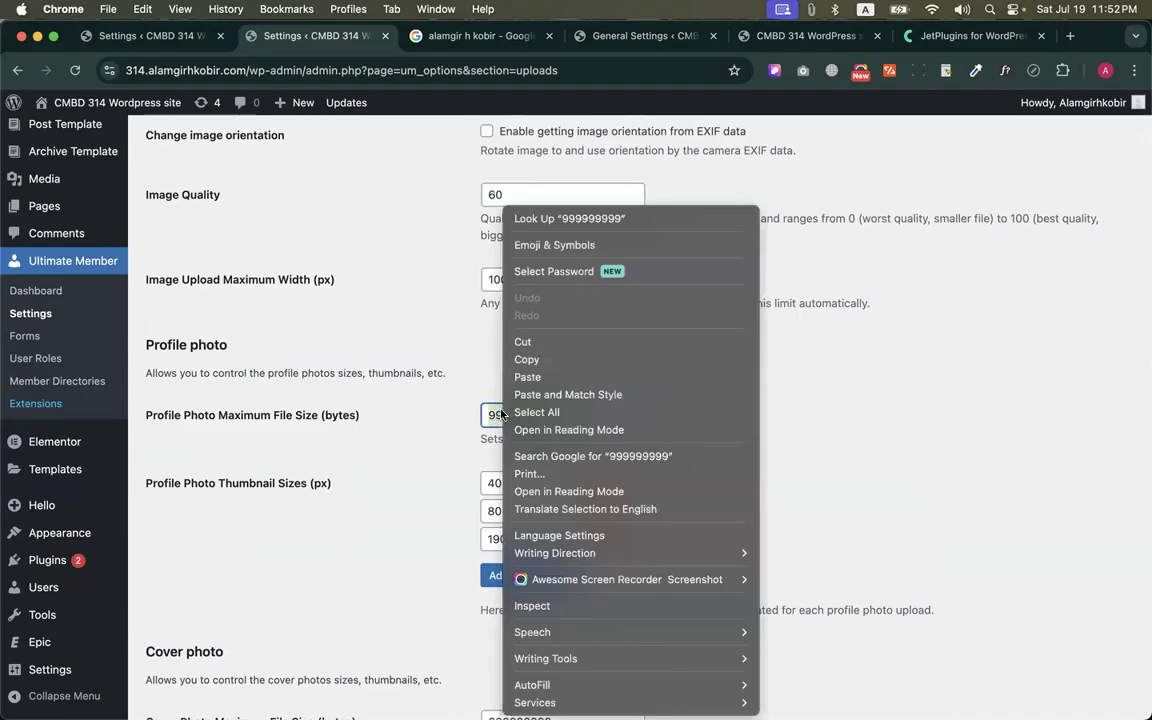
pyautogui.click(527, 359)
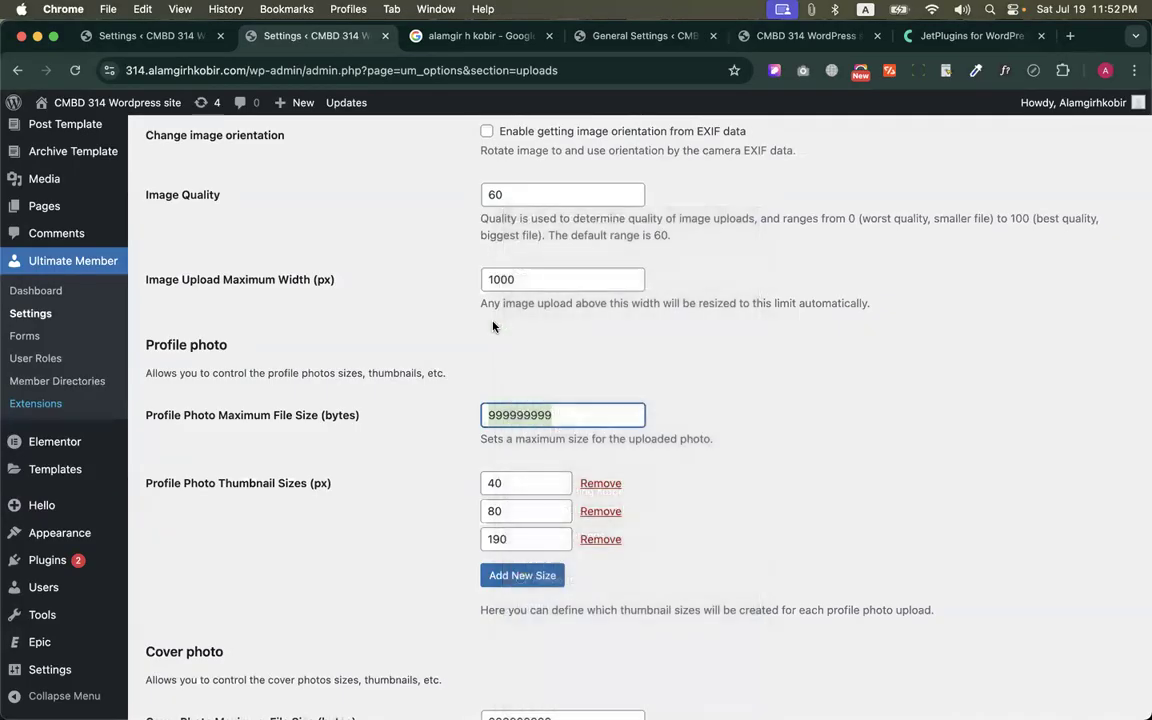
# Search Google for "Bytes to MB" in a new browser tab beside the settings
pyautogui.rightClick(307, 42)
pyautogui.click(325, 45)
pyautogui.write('B')
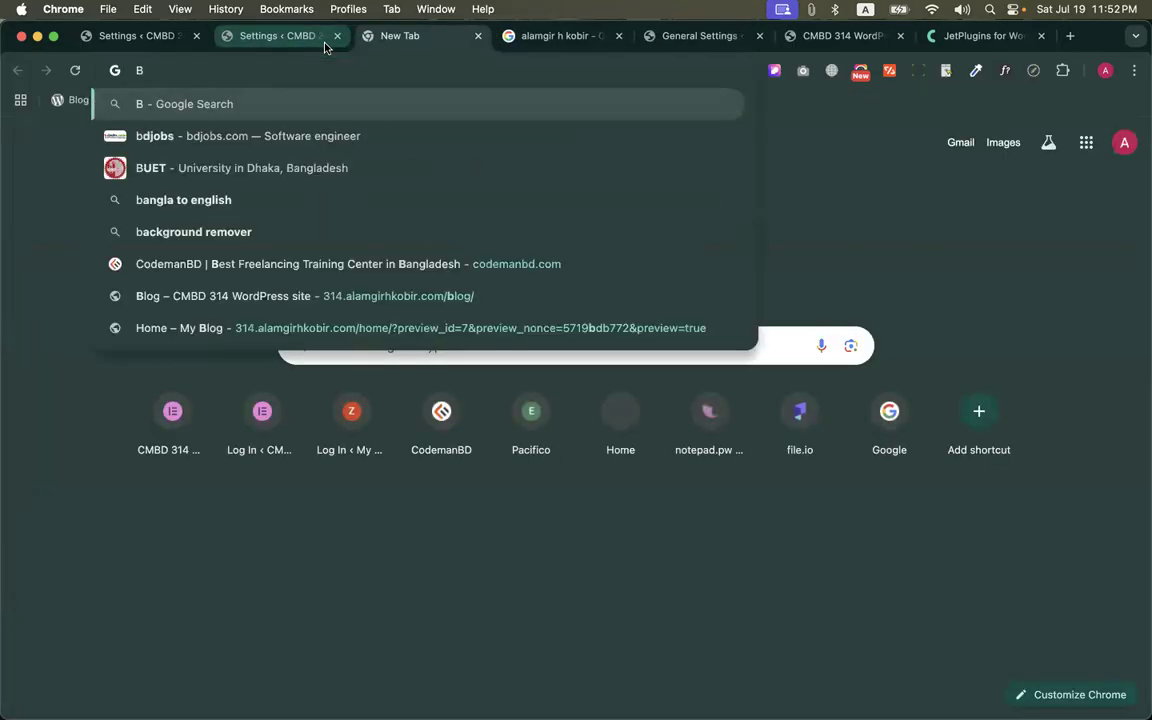
pyautogui.write('ytes')
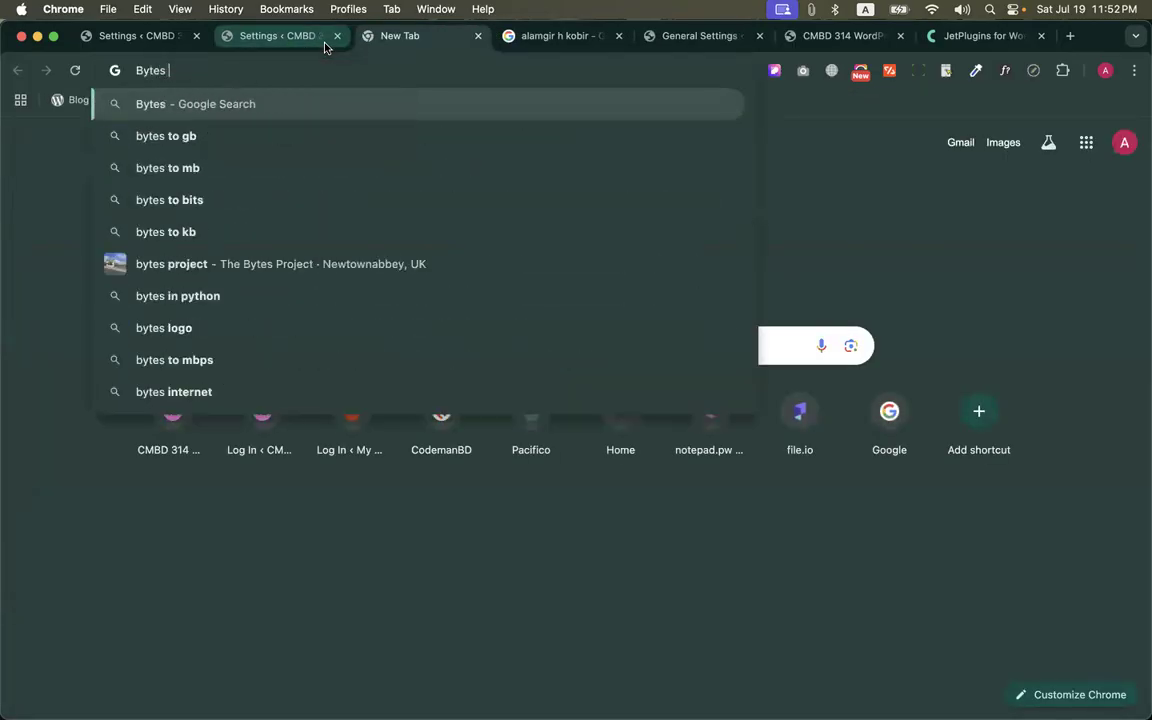
pyautogui.write(' to MB')
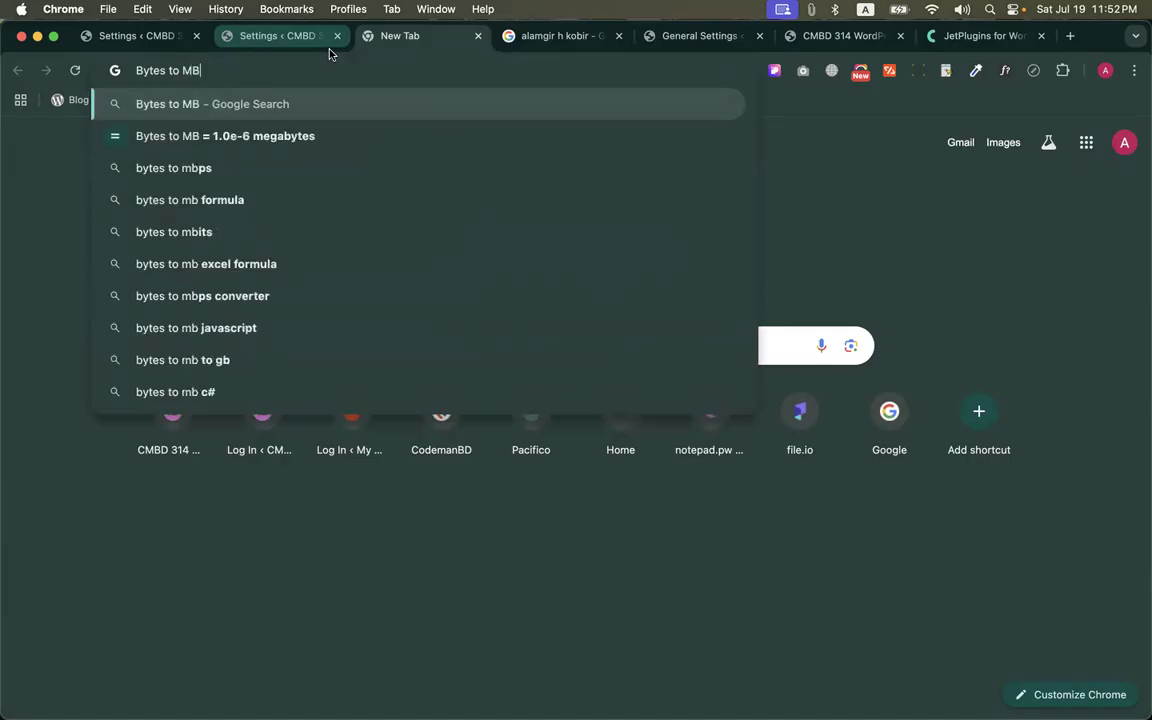
pyautogui.press('Return')
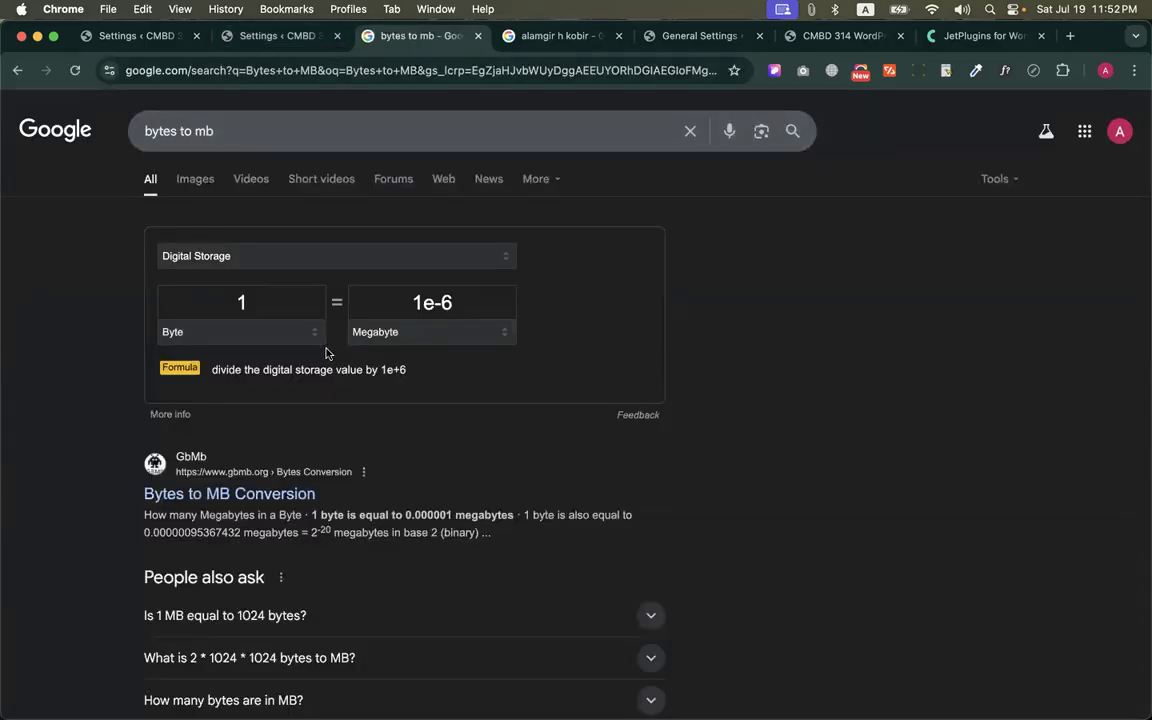
# Search Google for "MB vs Mb" in another new tab and look over the explanation of the two units
pyautogui.rightClick(424, 40)
pyautogui.click(427, 55)
pyautogui.write('MB')
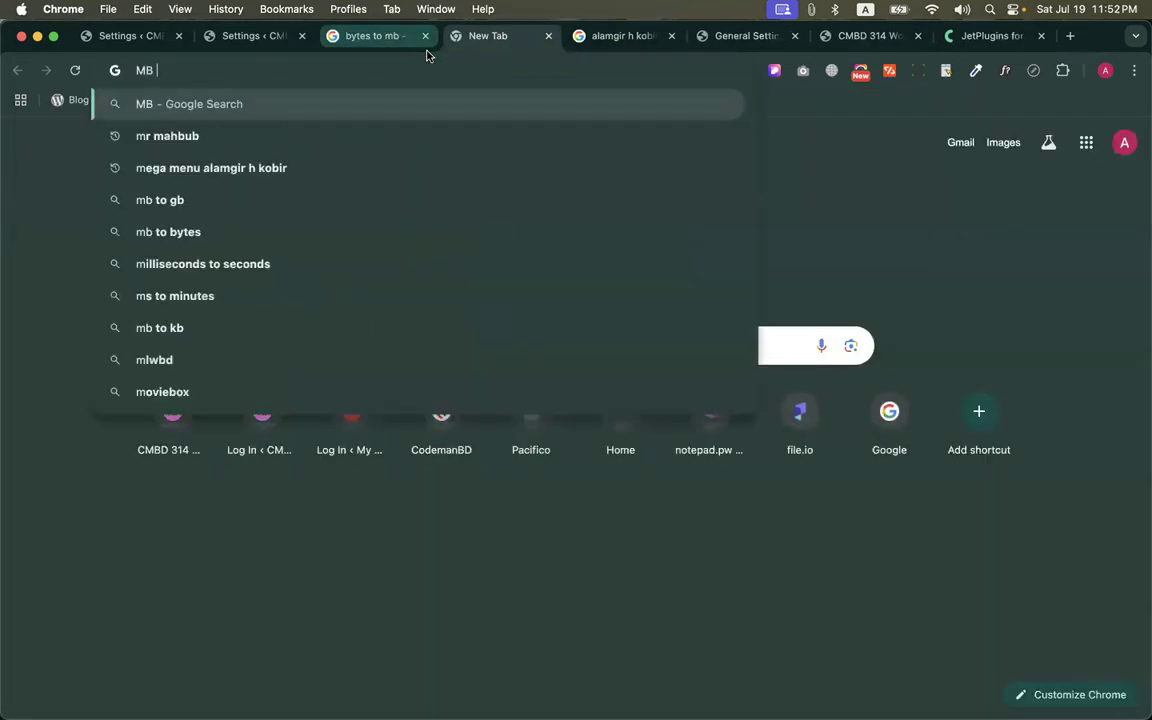
pyautogui.write(' vs Mb')
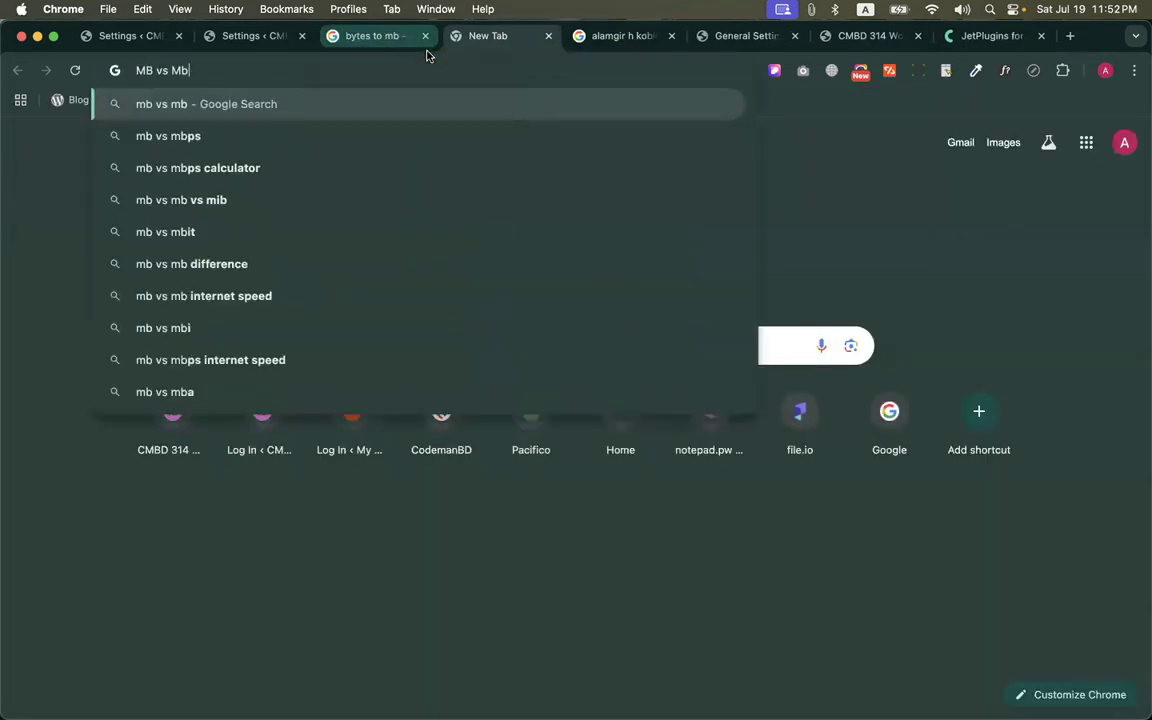
pyautogui.press('Return')
pyautogui.scroll(-5, 340, 216)
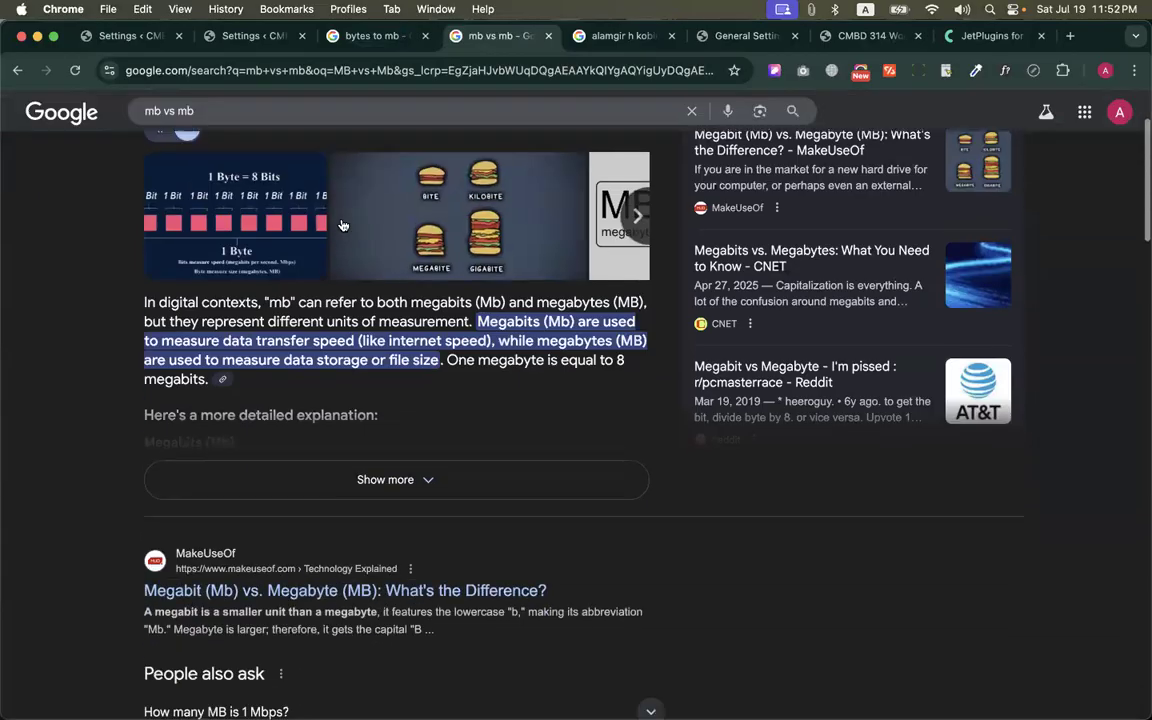
pyautogui.scroll(5, 393, 378)
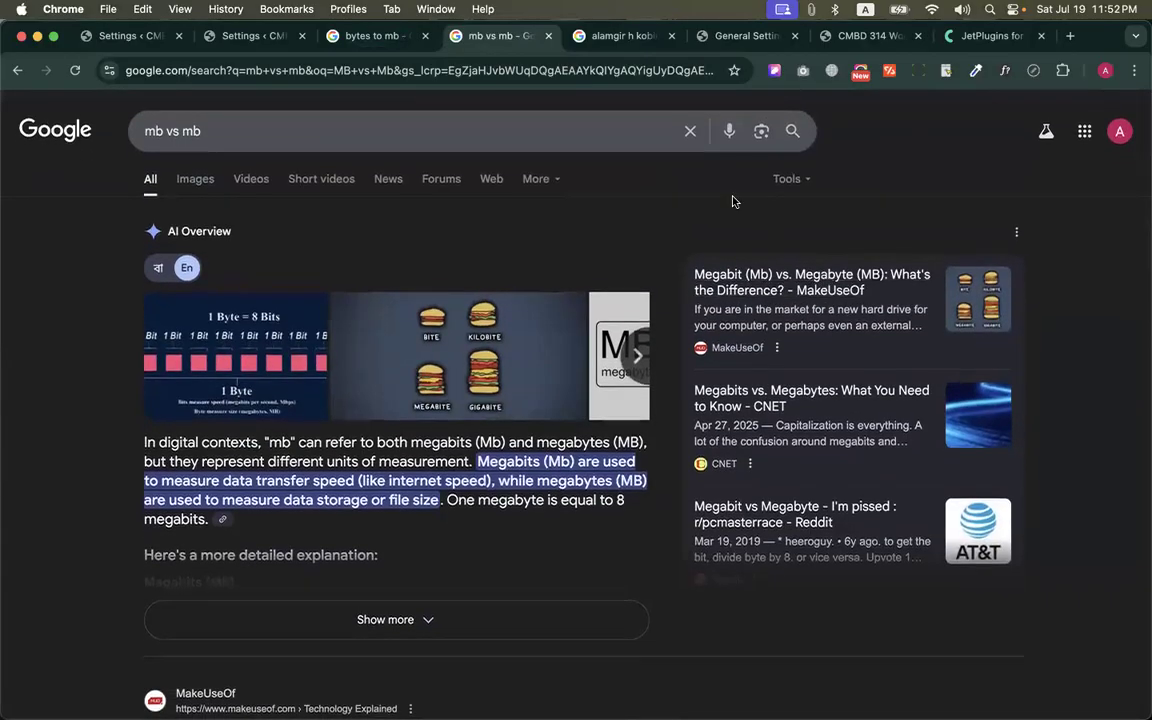
# Find the Fast.com internet speed test through a Google search for "fast" in a new tab, and run it
pyautogui.rightClick(500, 36)
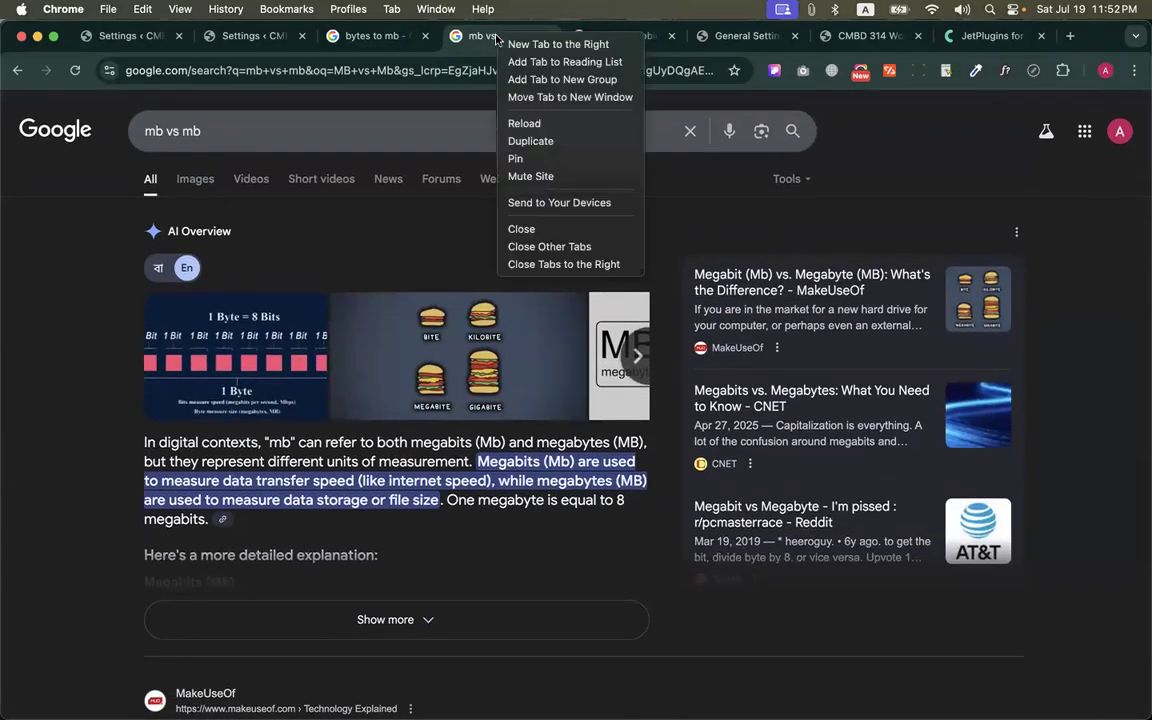
pyautogui.click(520, 42)
pyautogui.write('fab')
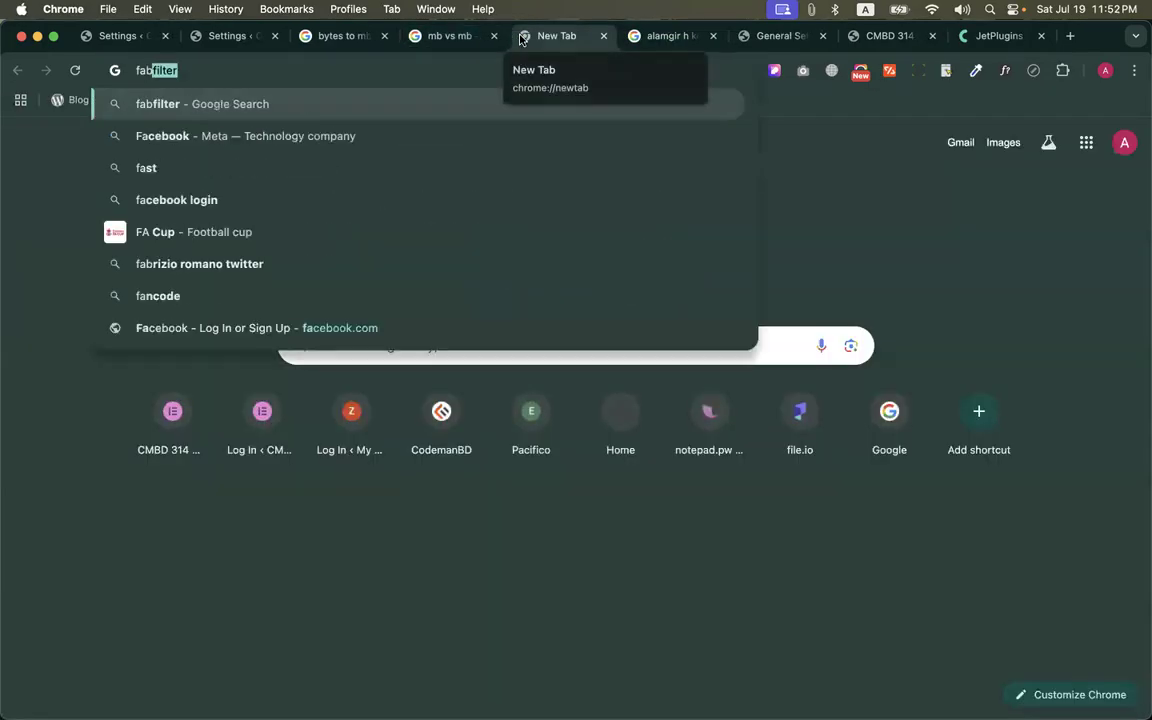
pyautogui.press('BackSpace')
pyautogui.press('BackSpace')
pyautogui.press('BackSpace')
pyautogui.press('BackSpace')
pyautogui.write('fast')
pyautogui.press('Return')
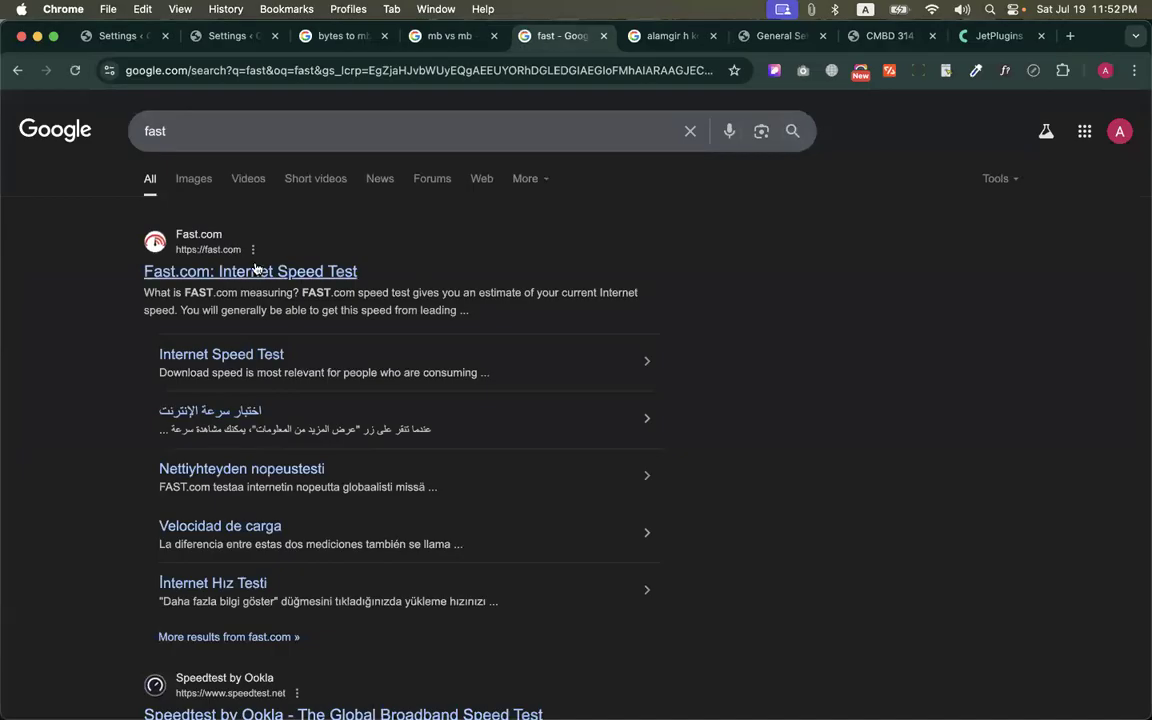
pyautogui.click(282, 272)
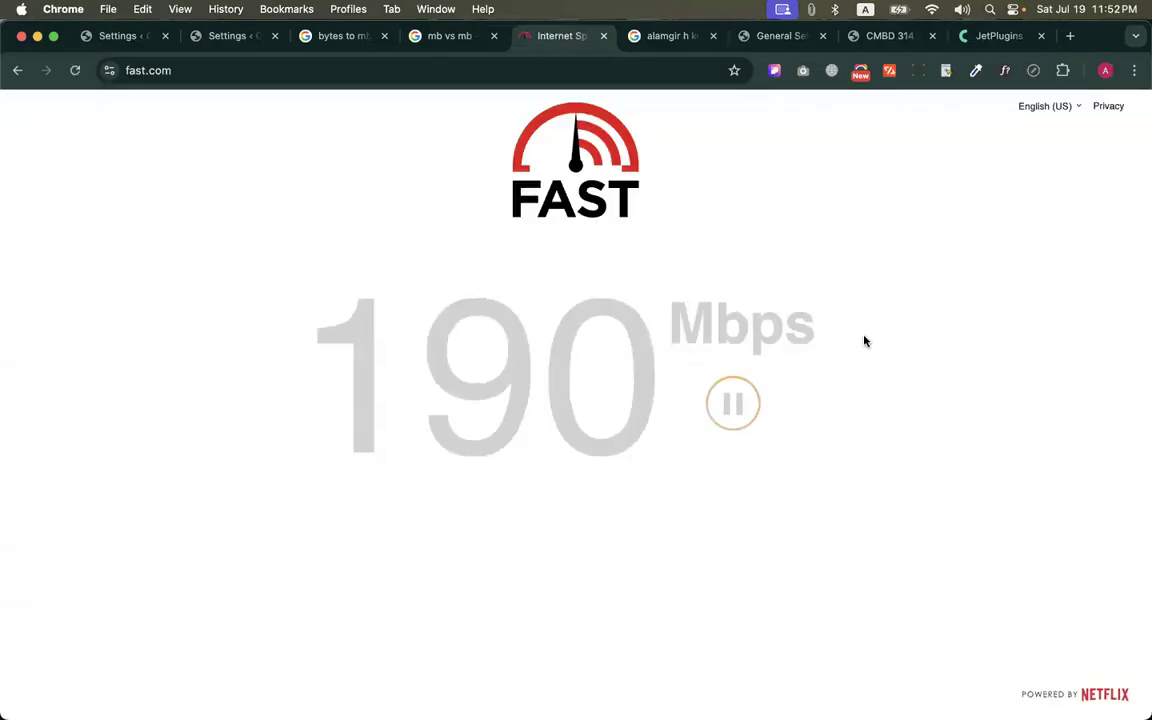
pyautogui.moveTo(865, 338); pyautogui.dragTo(270, 303)
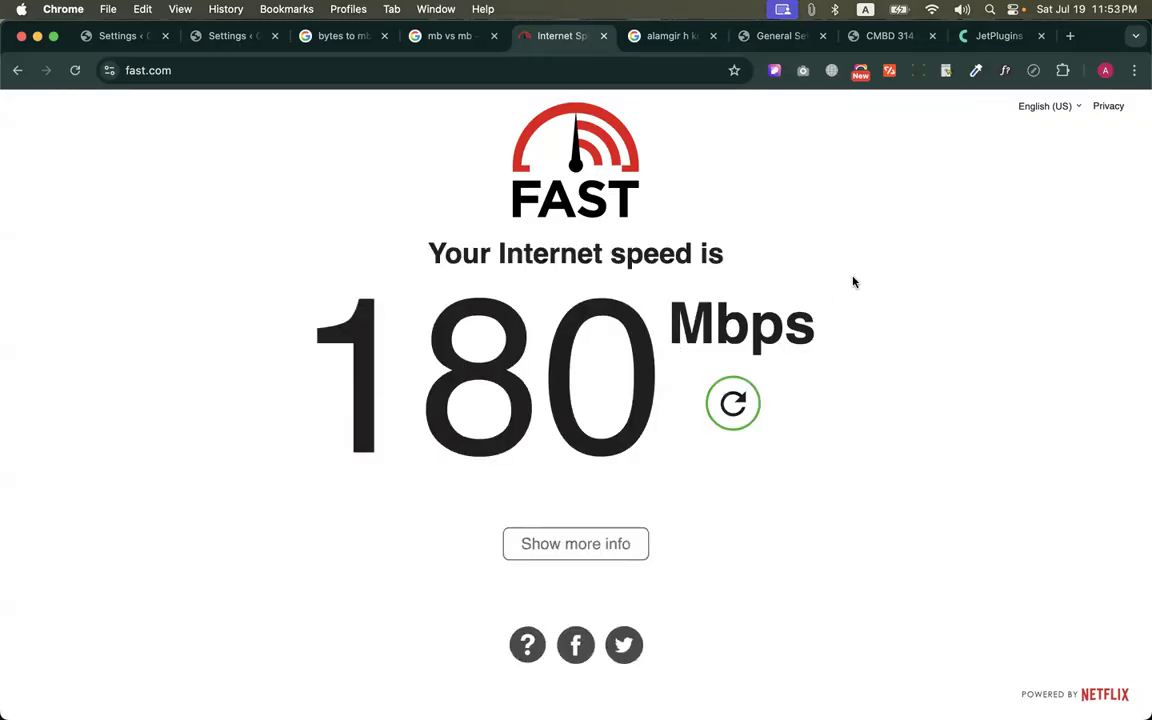
# Calculate 180/8 in Spotlight, close the speed test page and return to the "mb vs mb" results
pyautogui.press('super+space')
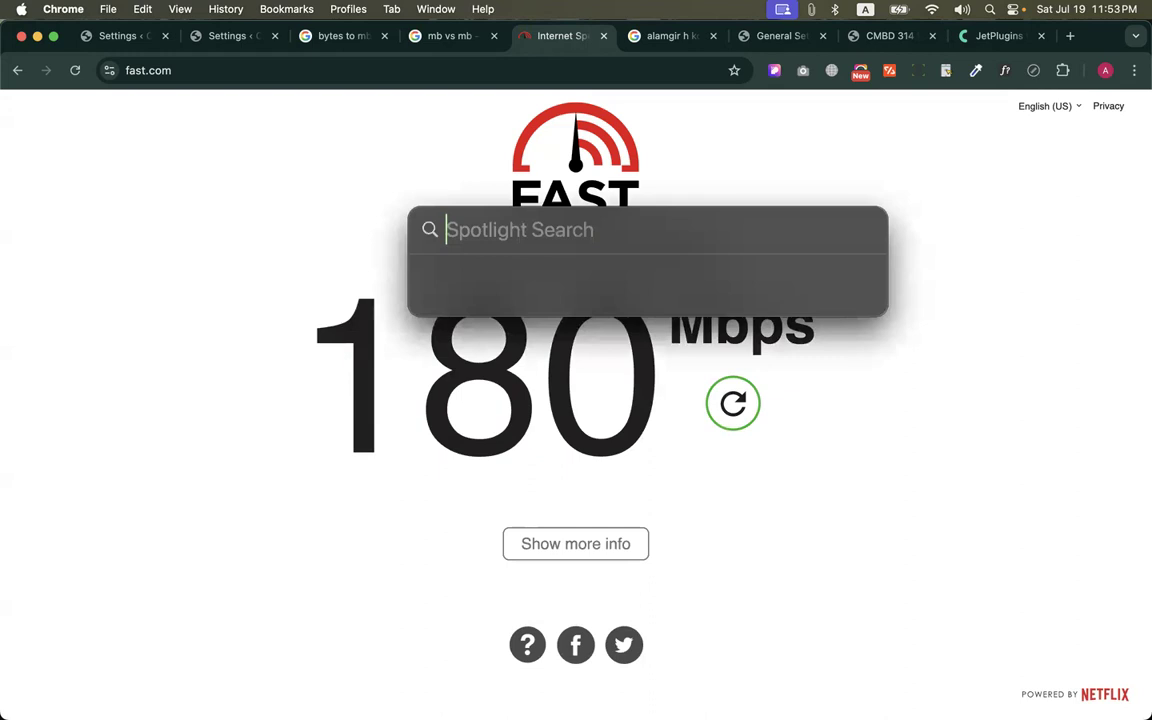
pyautogui.write('180/8')
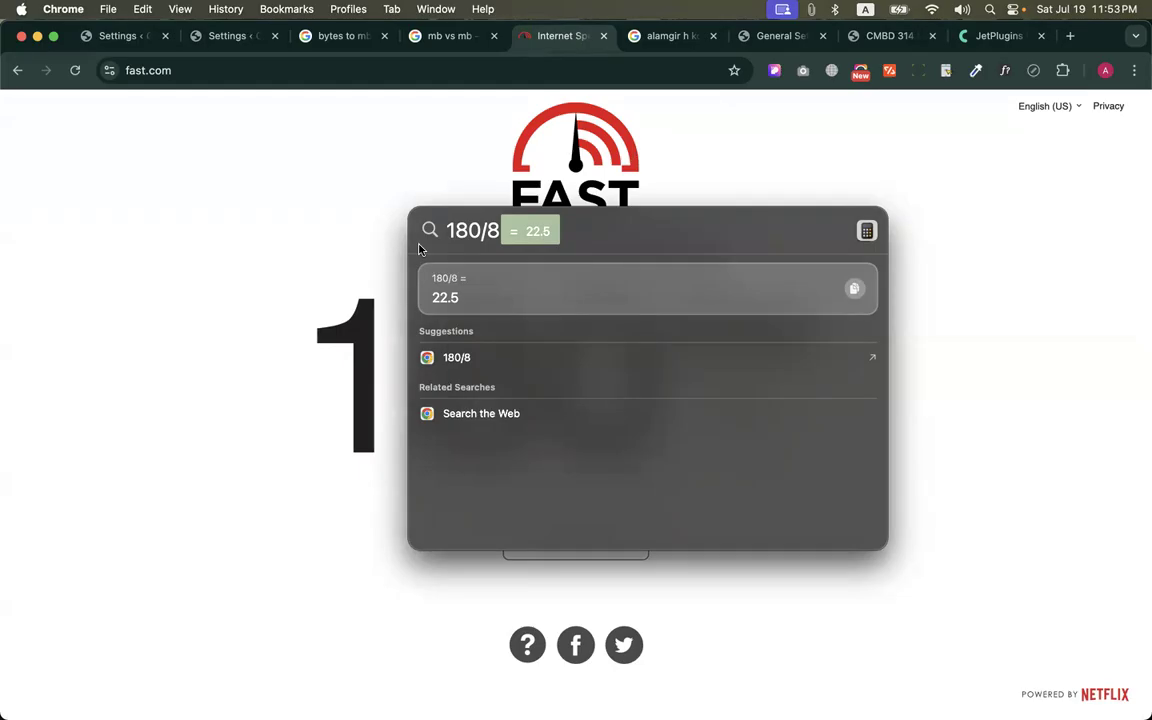
pyautogui.click(460, 168)
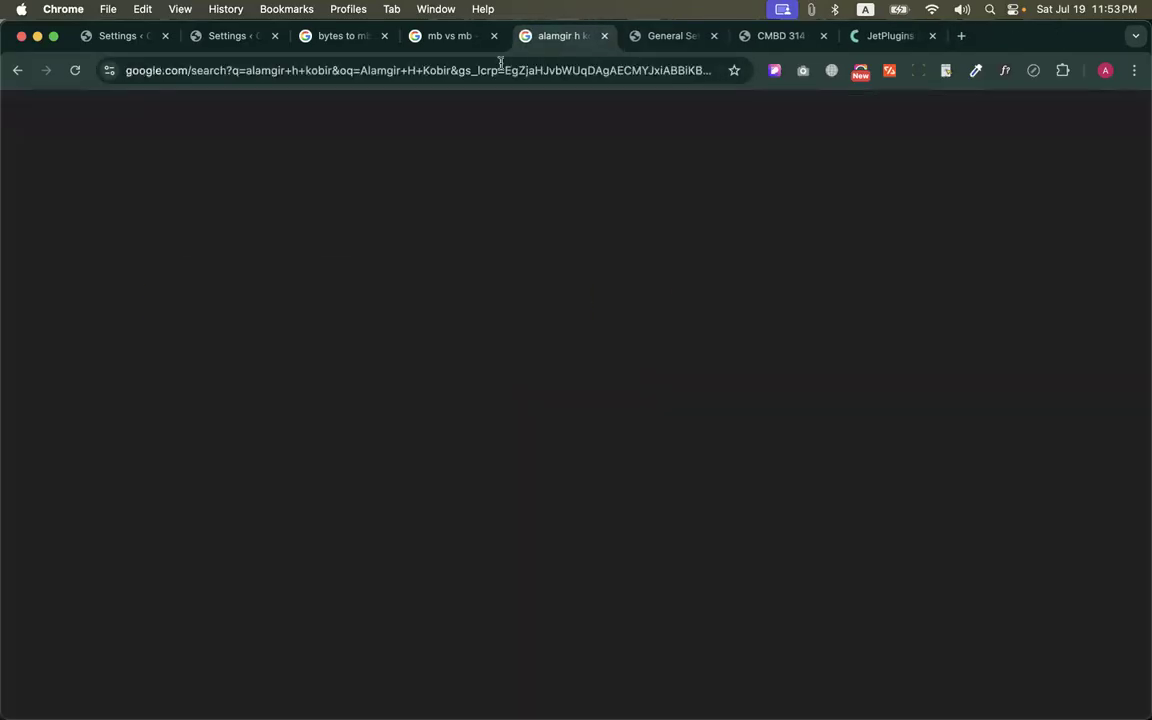
pyautogui.press('cmd+w')
pyautogui.click(450, 35)
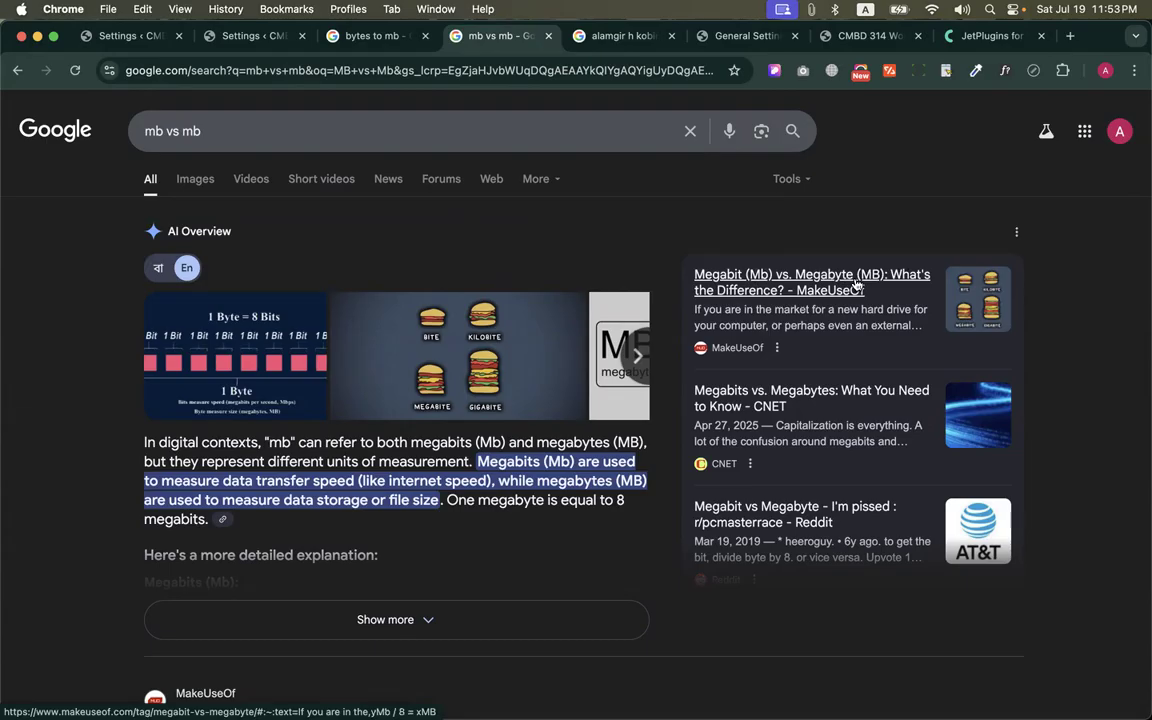
# Check the file size of the Screenshot 2025-07-16 at 11.04.02 PM in Finder's Recents, and close its info and Finder windows
pyautogui.moveTo(290, 700)
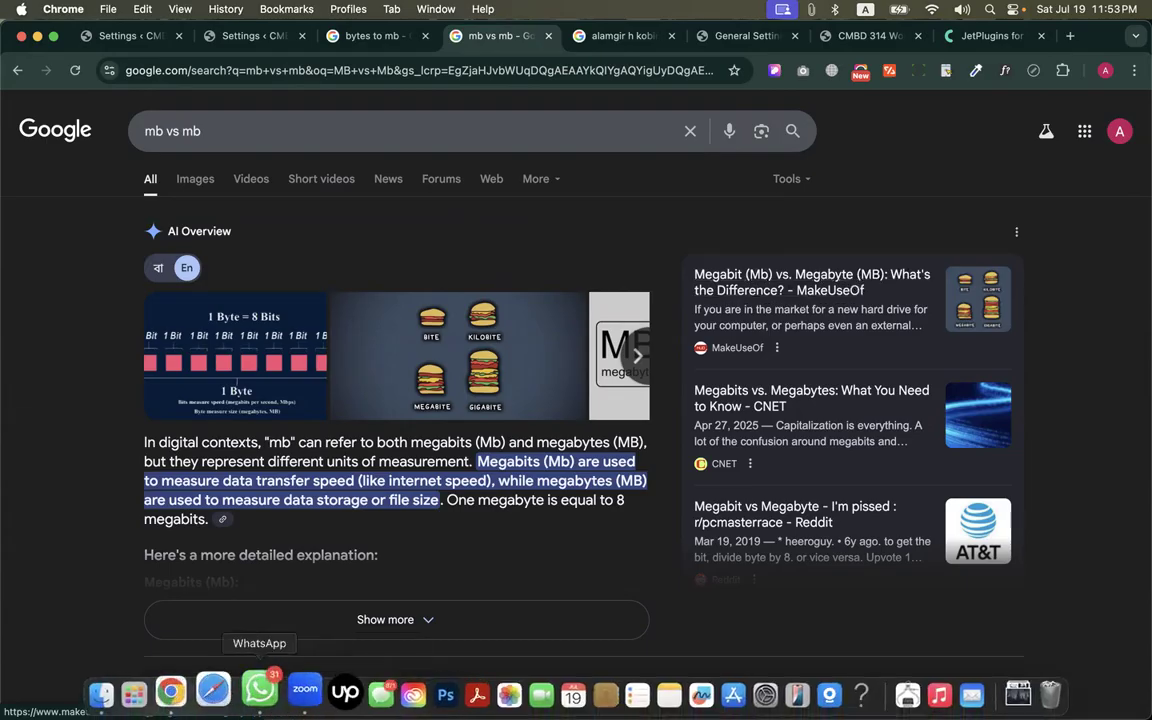
pyautogui.click(119, 690)
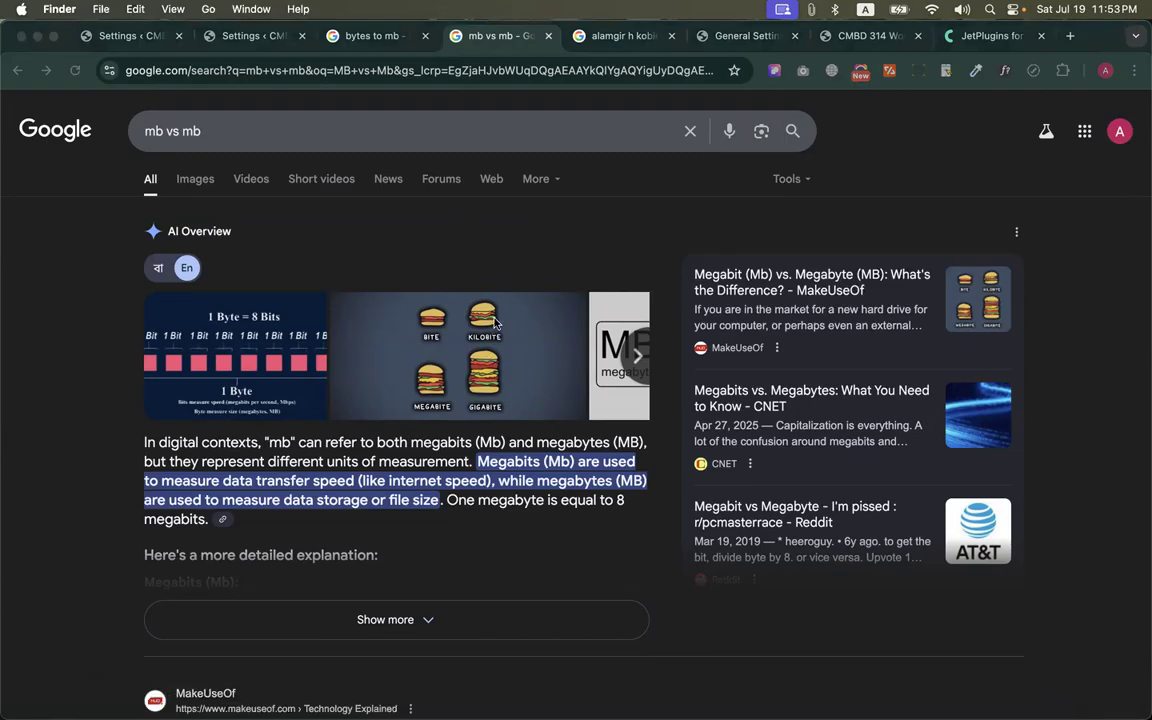
pyautogui.click(436, 322)
pyautogui.rightClick(447, 352)
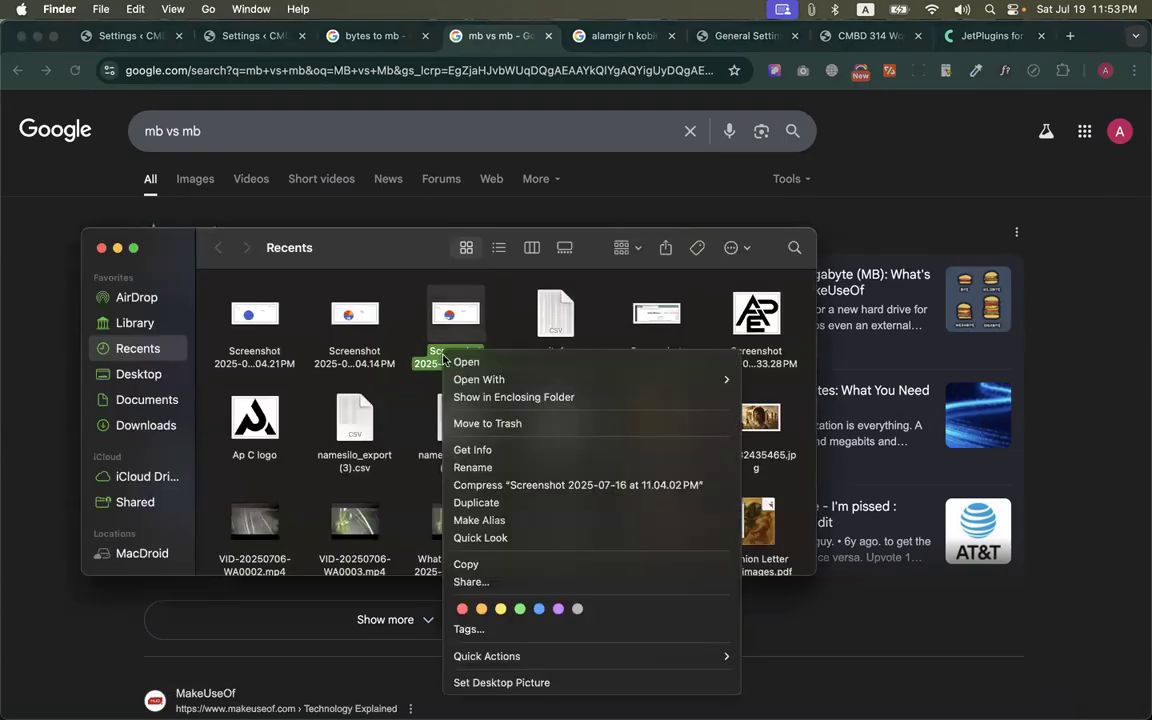
pyautogui.click(485, 449)
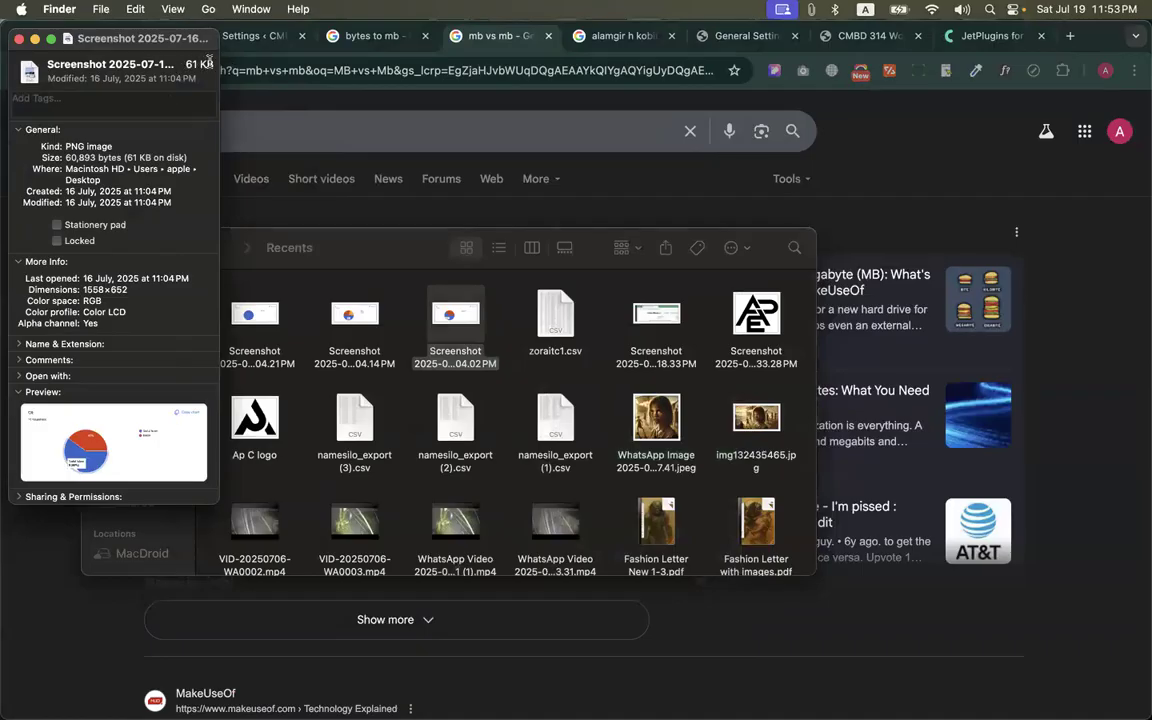
pyautogui.click(18, 41)
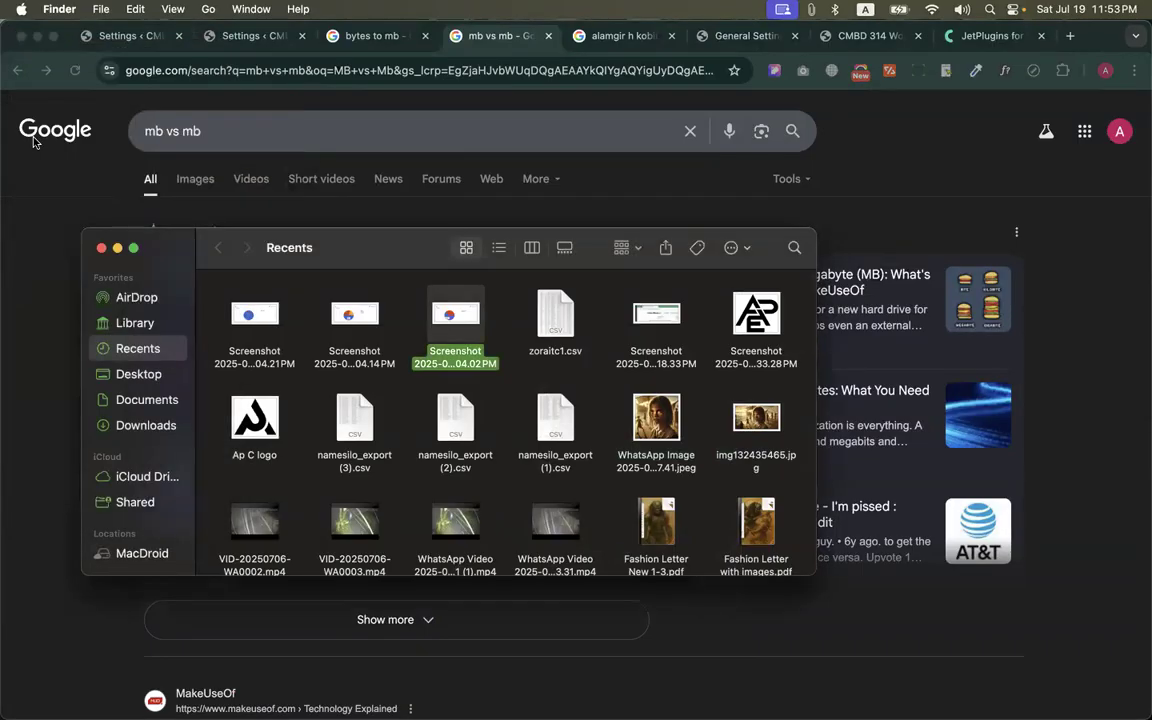
pyautogui.click(97, 243)
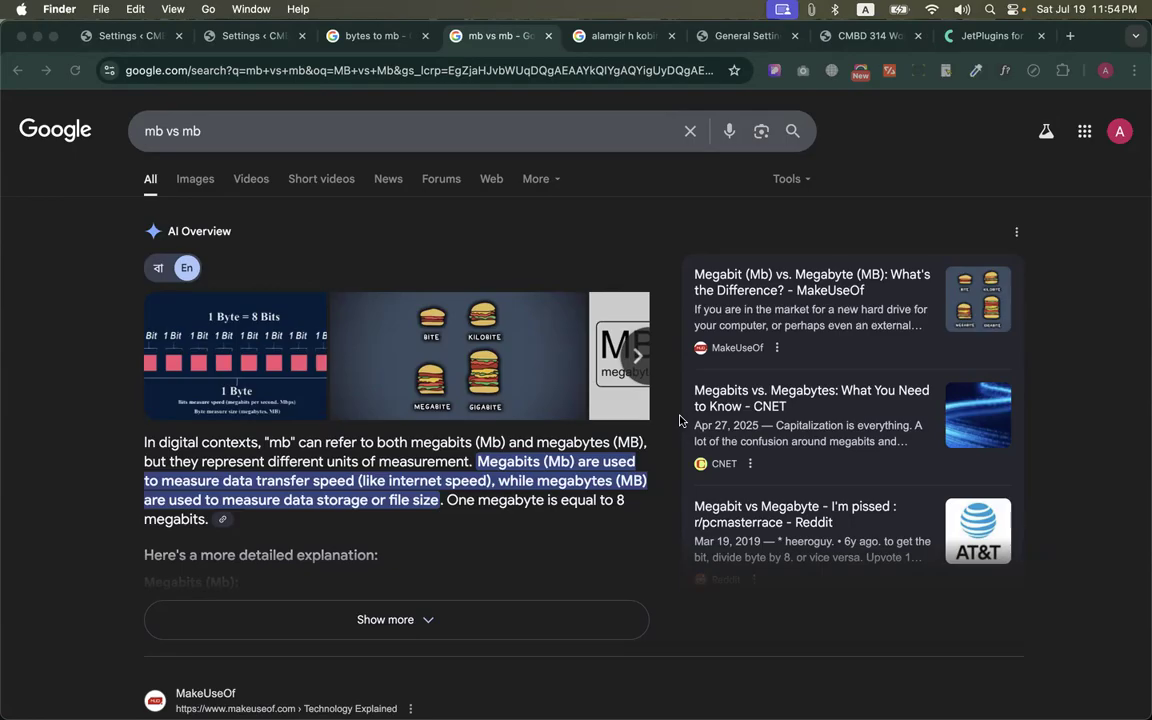
# Return to the "bytes to mb" results and compare the converter's output in Megabit, ending with the unit back on Megabyte
pyautogui.click(339, 48)
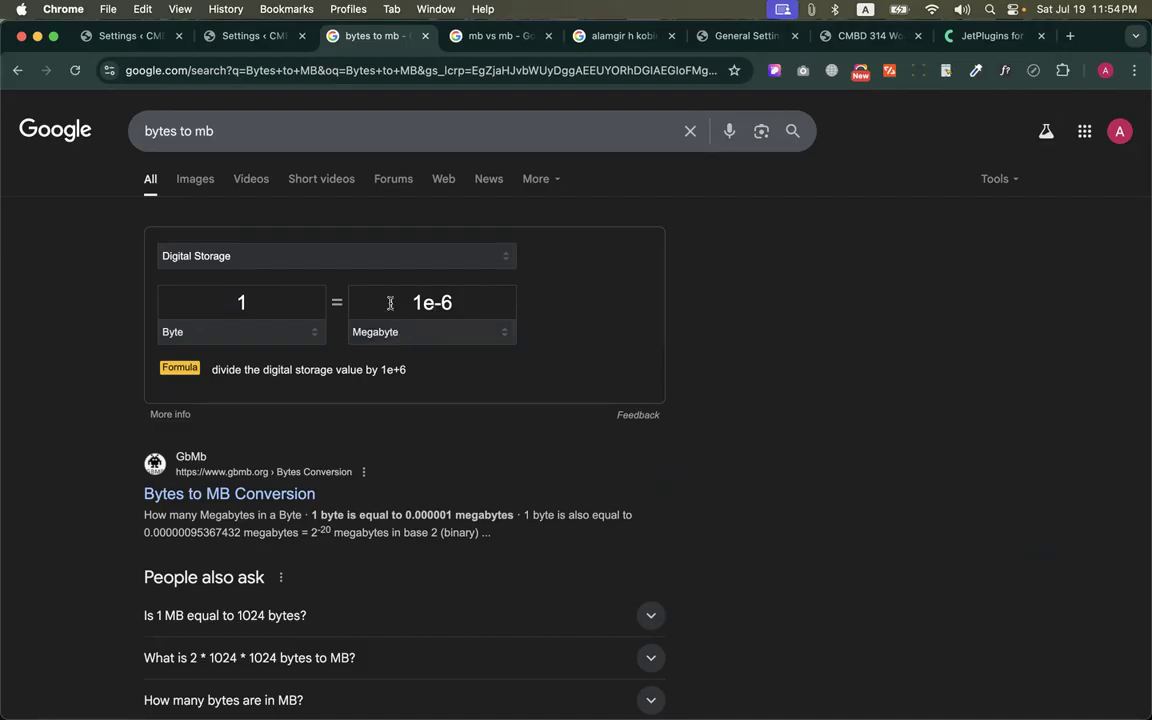
pyautogui.moveTo(383, 301); pyautogui.dragTo(505, 301)
pyautogui.click(248, 411)
pyautogui.click(391, 338)
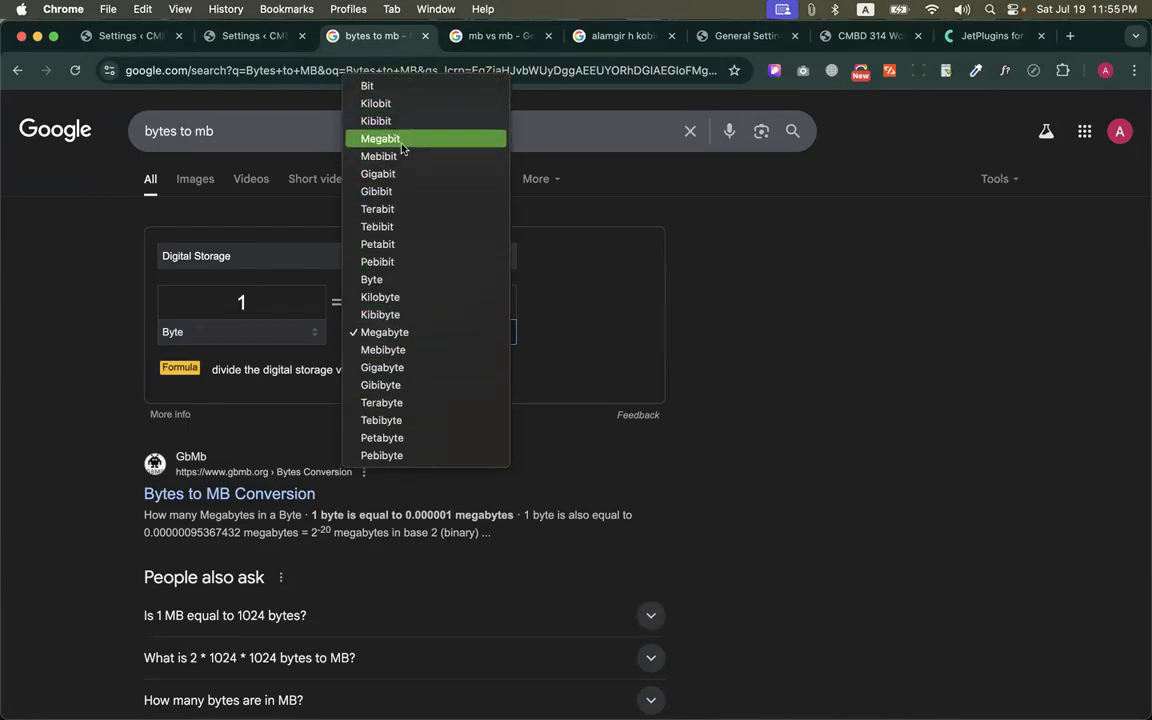
pyautogui.press('Escape')
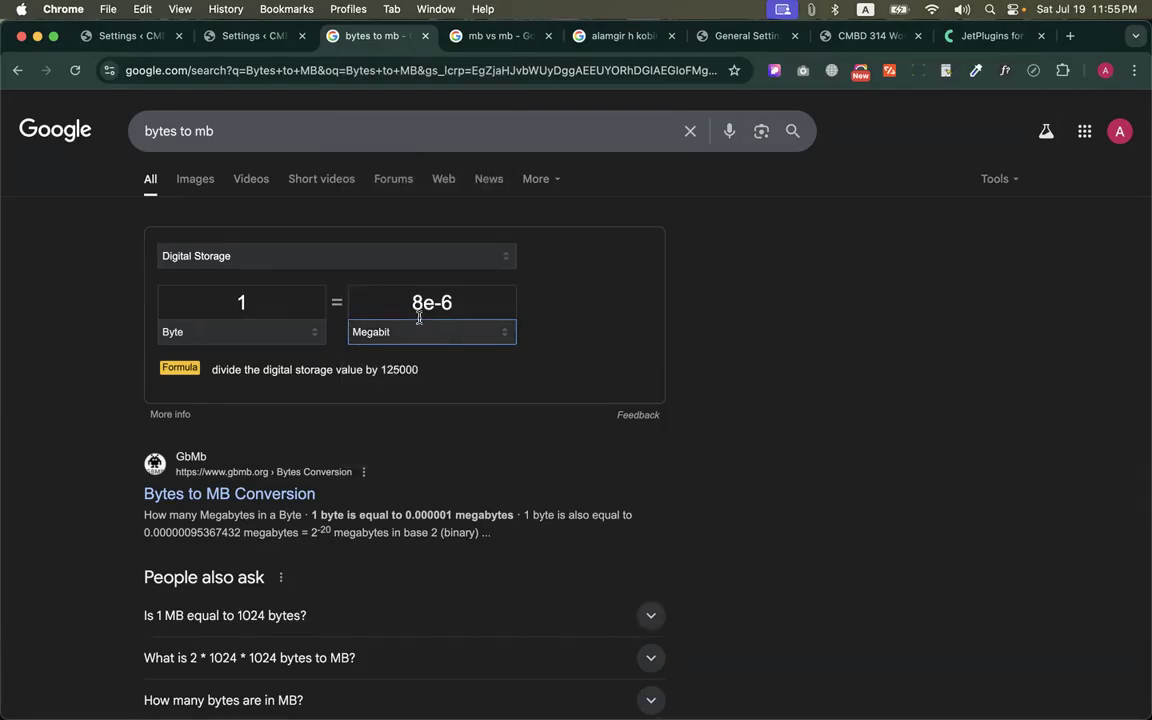
pyautogui.click(494, 334)
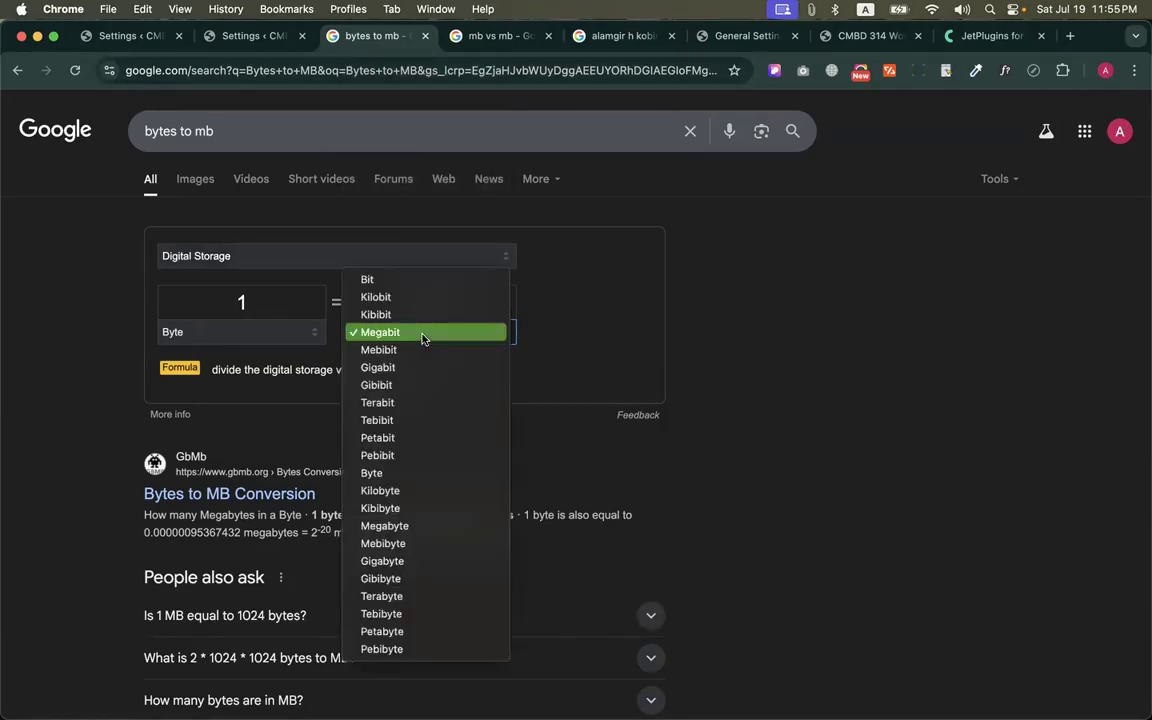
pyautogui.click(387, 530)
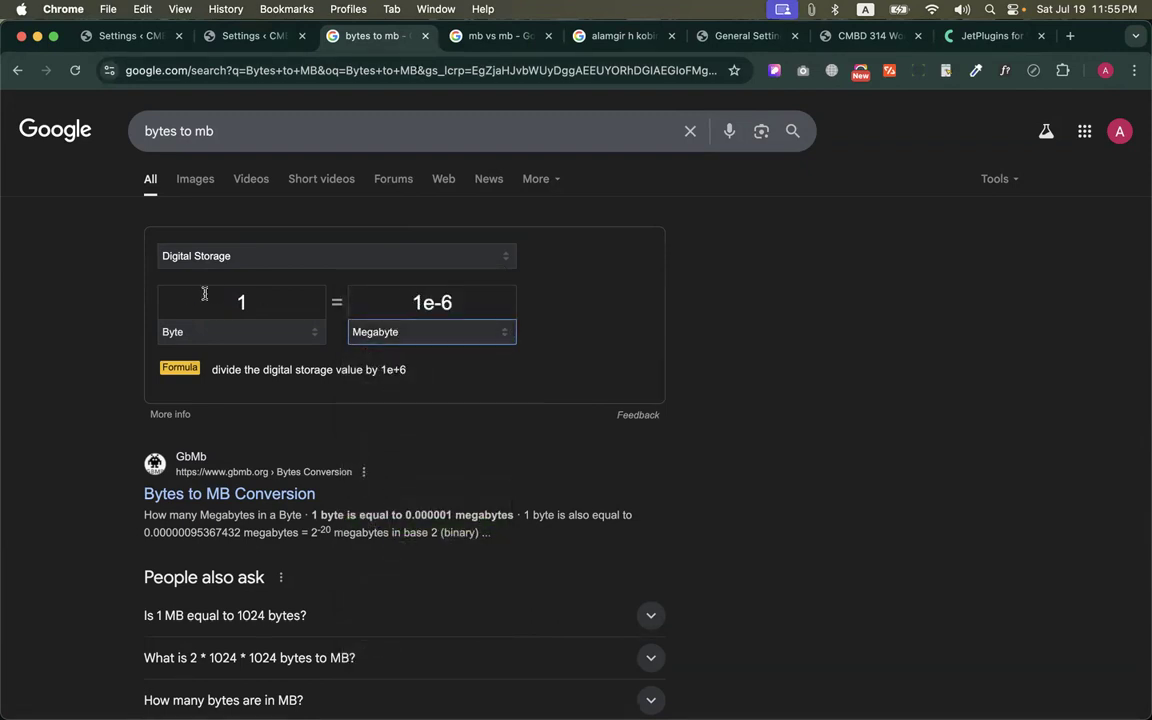
# Set the megabyte side of the converter to 10 to work out the equivalent in bytes
pyautogui.moveTo(208, 300); pyautogui.dragTo(291, 300)
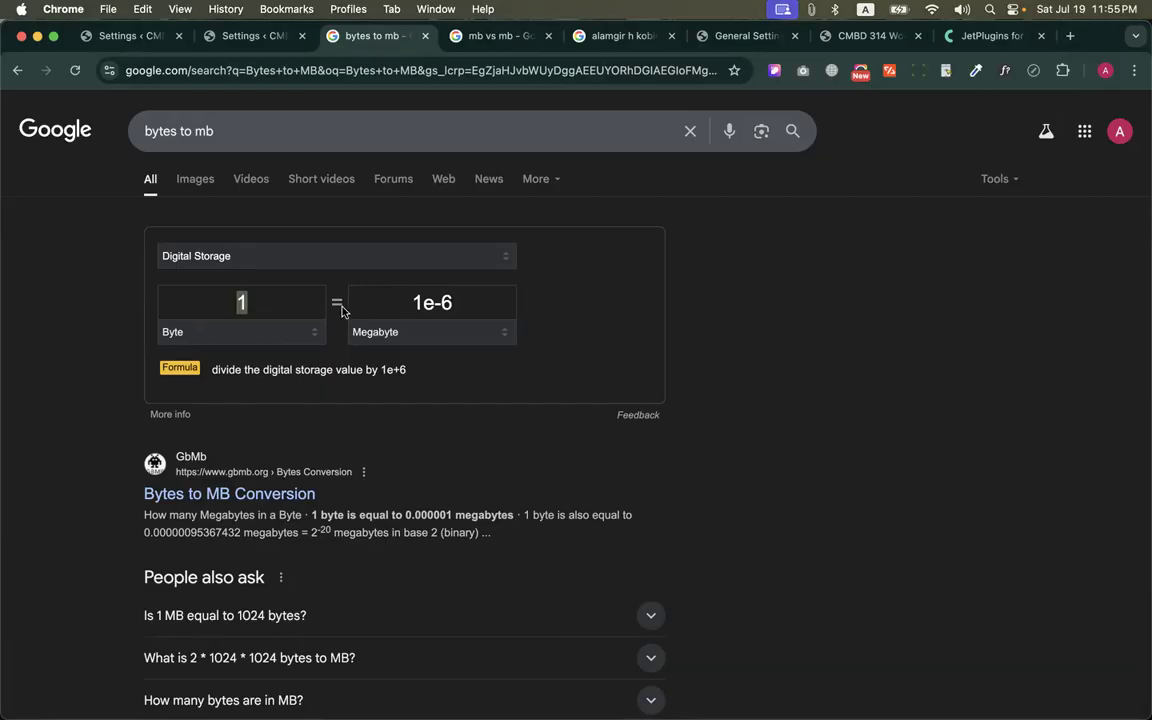
pyautogui.doubleClick(412, 305)
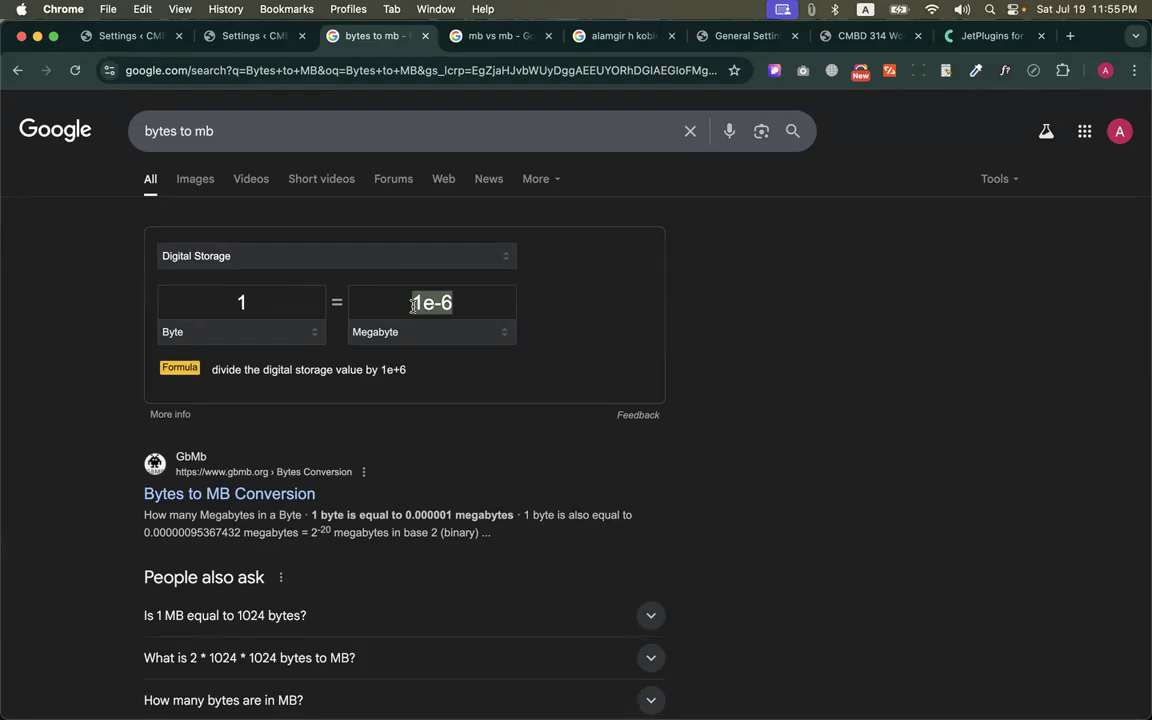
pyautogui.write('10')
pyautogui.moveTo(198, 303); pyautogui.dragTo(271, 298)
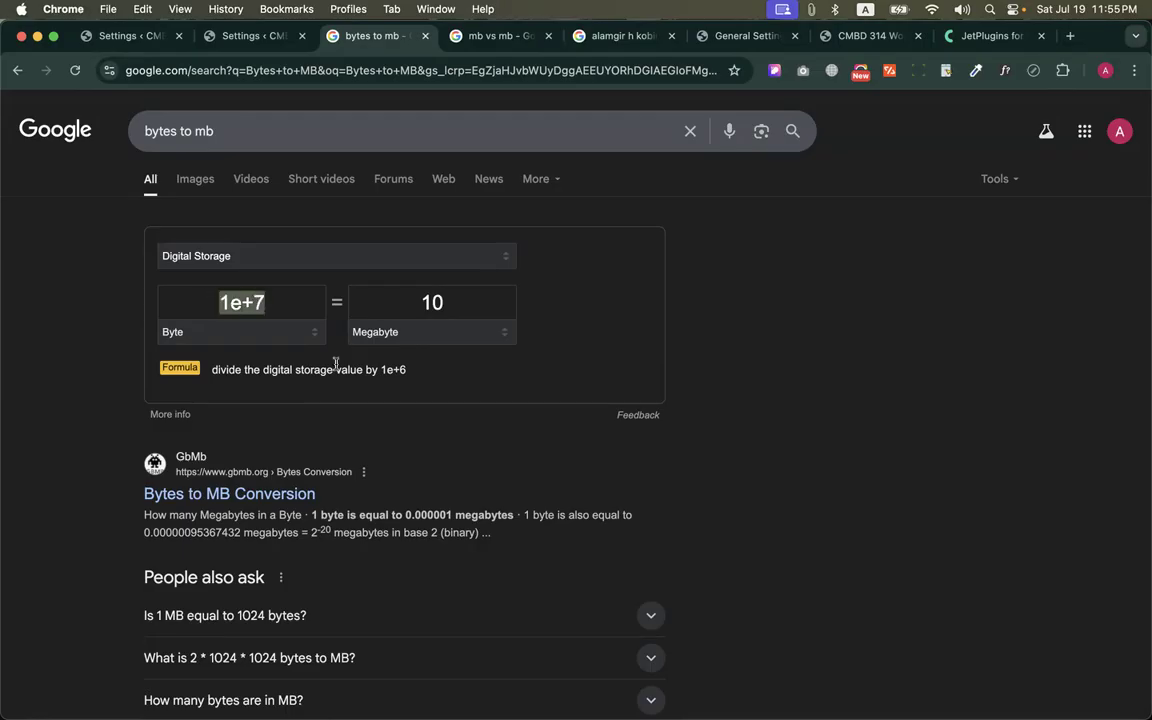
pyautogui.click(300, 398)
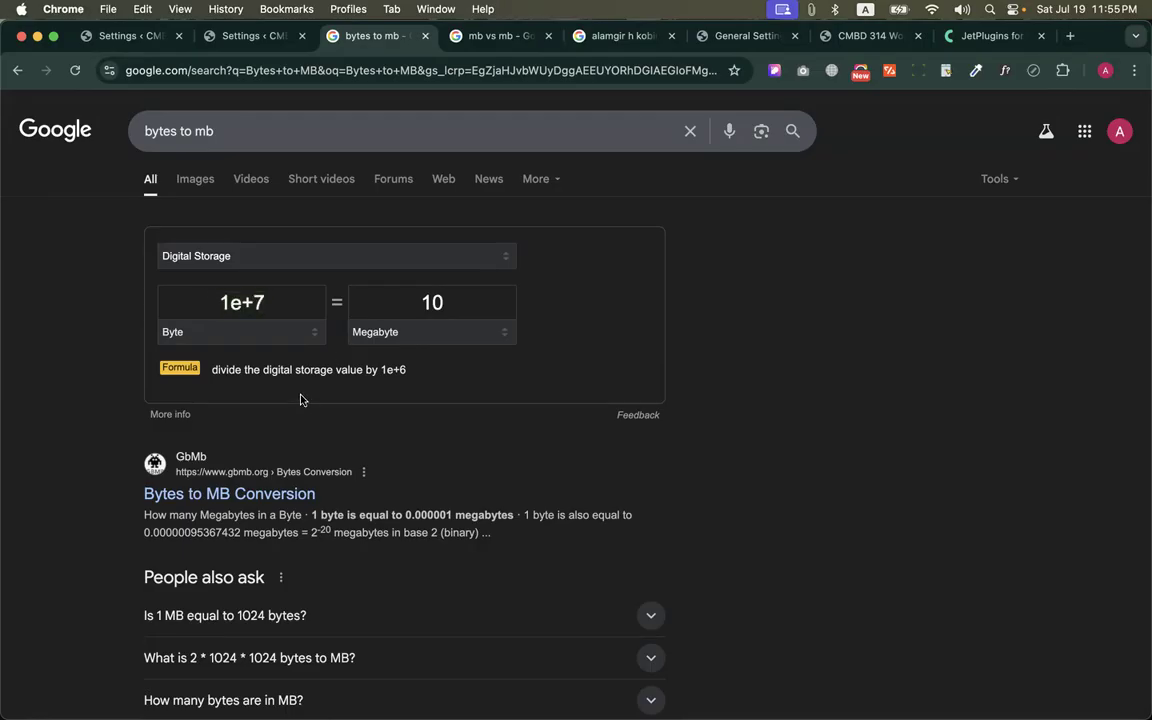
# Check the Ultimate Member settings briefly, return to the converter and copy its 1e+7 byte value
pyautogui.click(240, 37)
pyautogui.click(420, 40)
pyautogui.moveTo(268, 298); pyautogui.dragTo(187, 298)
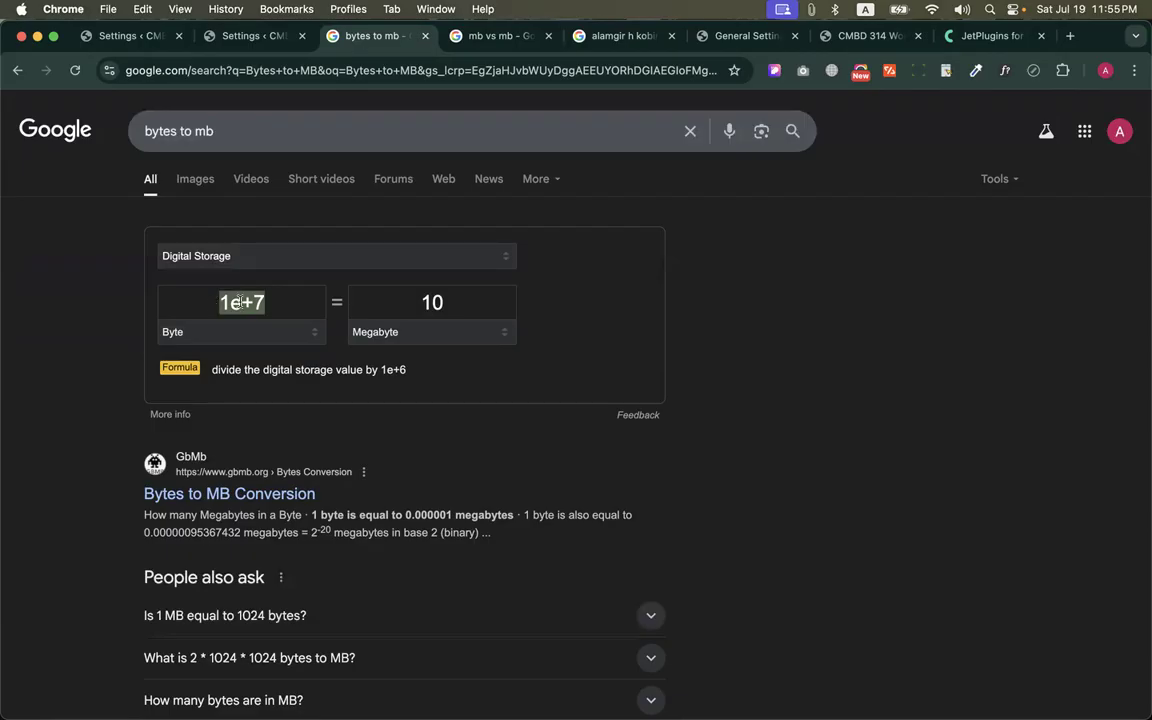
pyautogui.press('super+c')
pyautogui.click(284, 304)
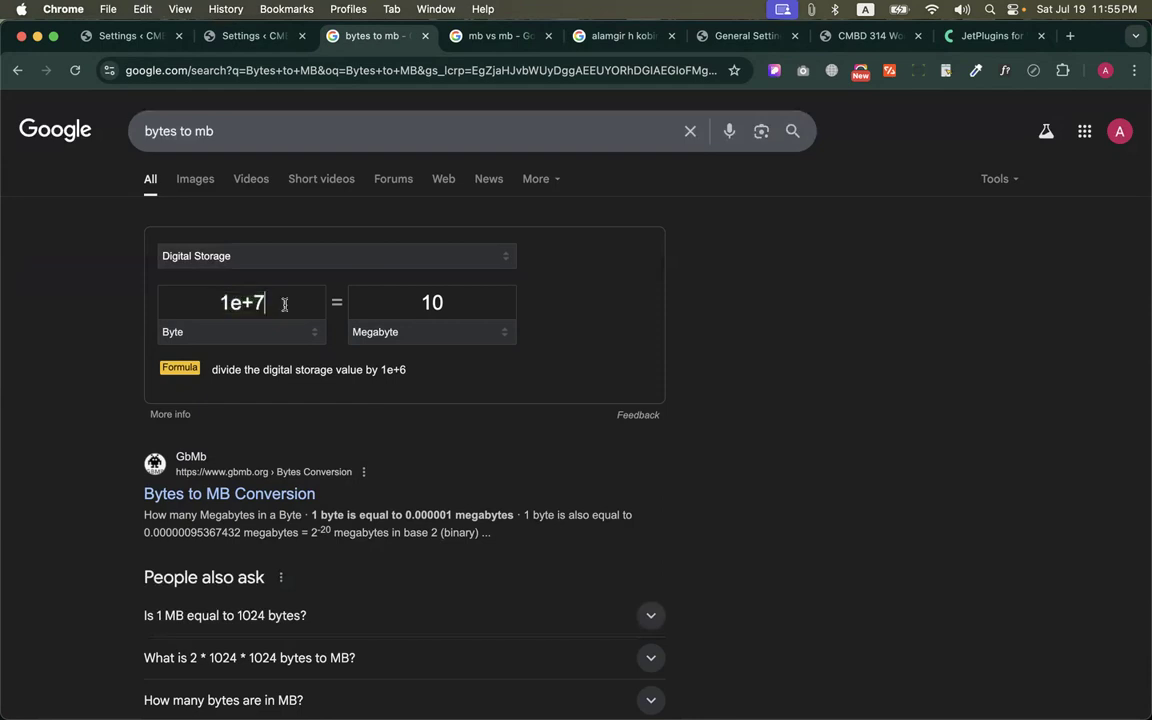
# Enter 10000000 as the byte value in the converter and select the whole number for copying
pyautogui.moveTo(219, 304); pyautogui.dragTo(270, 304)
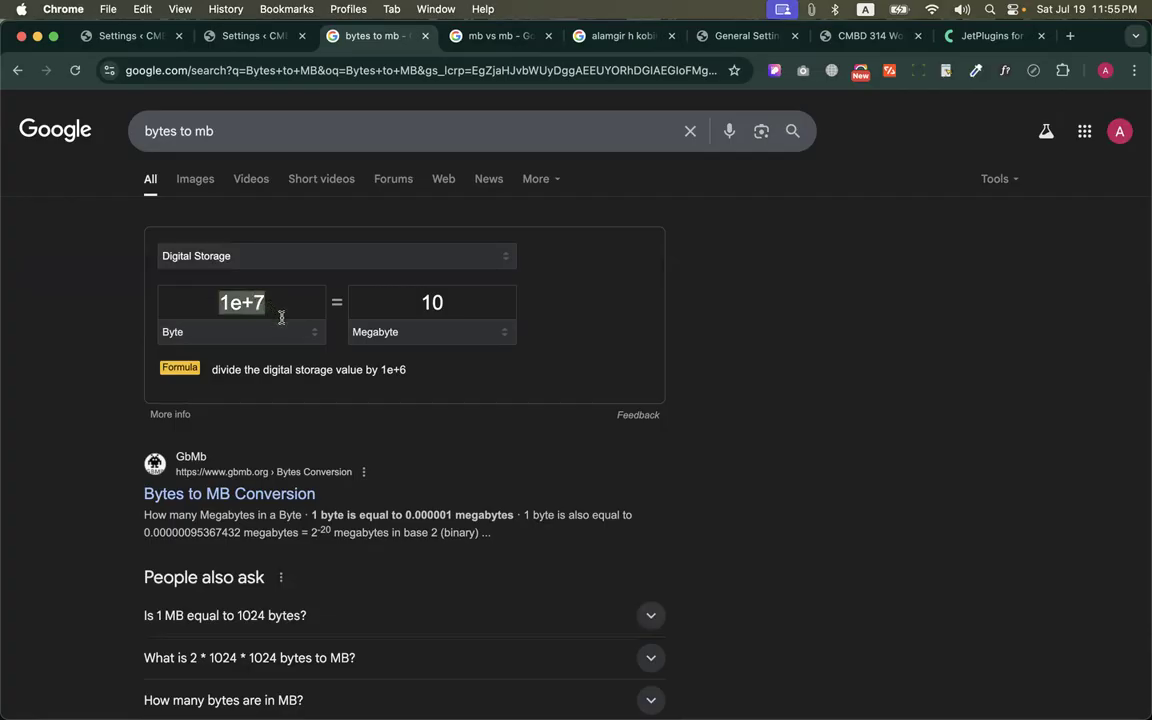
pyautogui.write('1000')
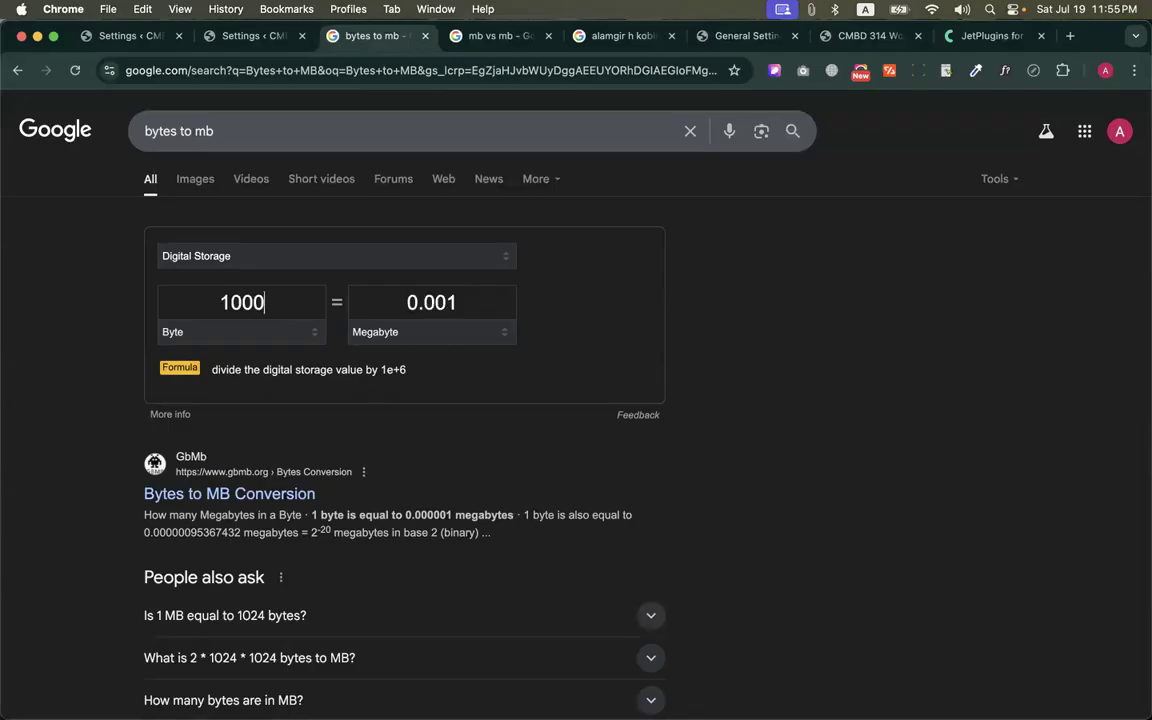
pyautogui.write('0000')
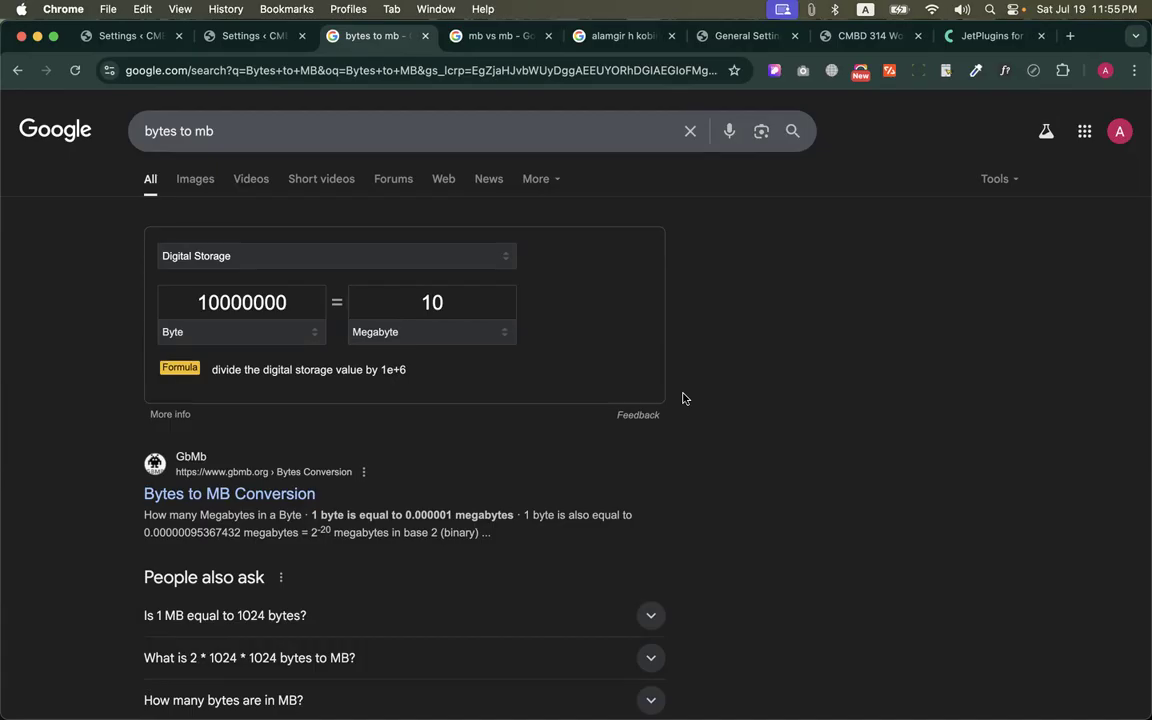
pyautogui.doubleClick(226, 302)
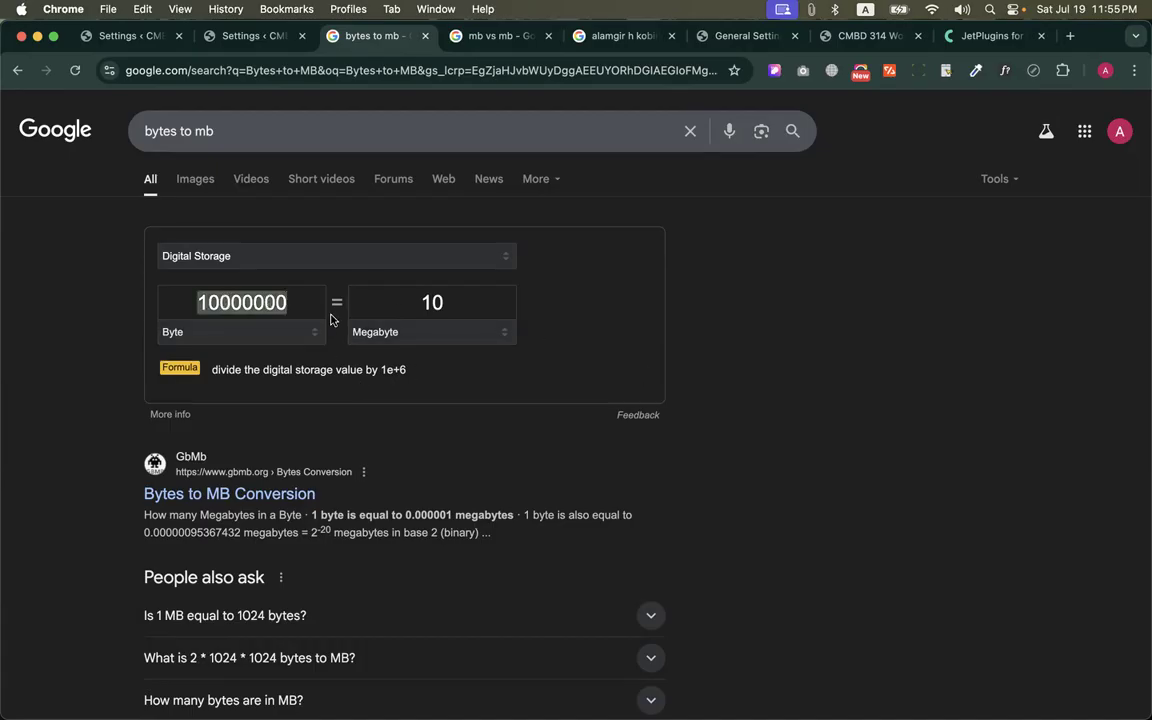
# Set the Profile Photo Maximum File Size to 10000000 bytes in Ultimate Member's upload settings and save the changes
pyautogui.click(257, 42)
pyautogui.press('super+v')
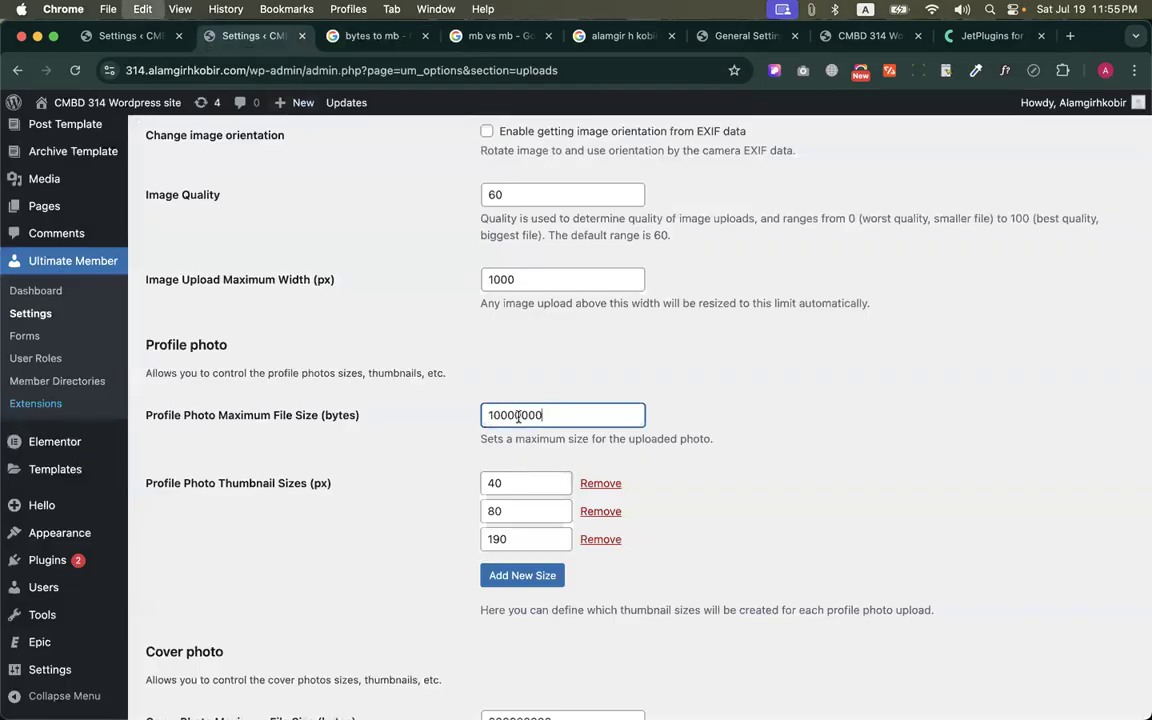
pyautogui.scroll(-5, 440, 440)
pyautogui.click(174, 637)
# Switch to the browser window with the member's profile page, reload it and try to open the profile photo options
pyautogui.hotkey('ctrl', 'Up')
pyautogui.click(275, 302)
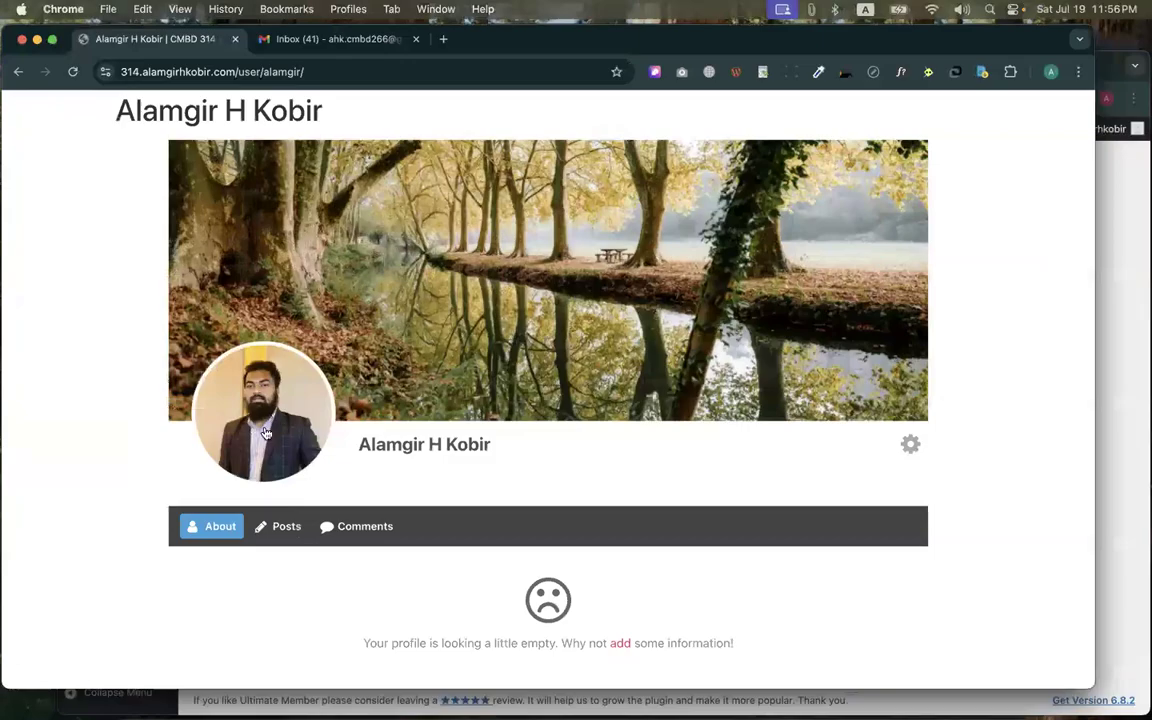
pyautogui.press('super+r')
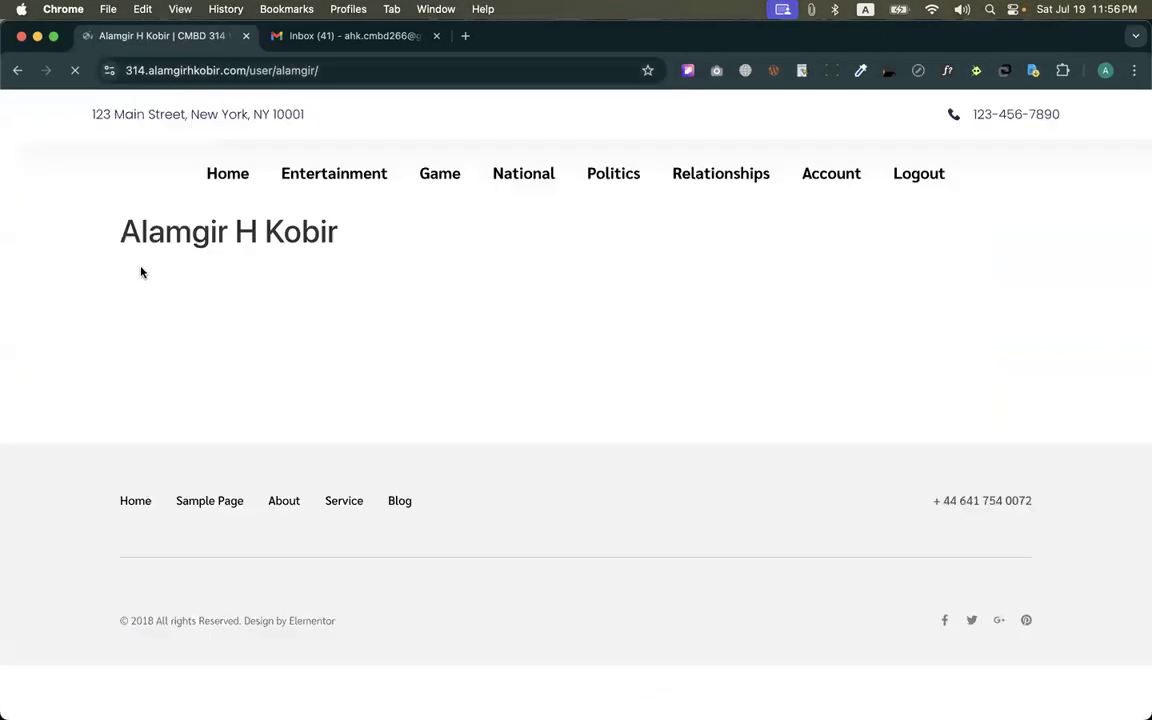
pyautogui.scroll(1, 203, 330)
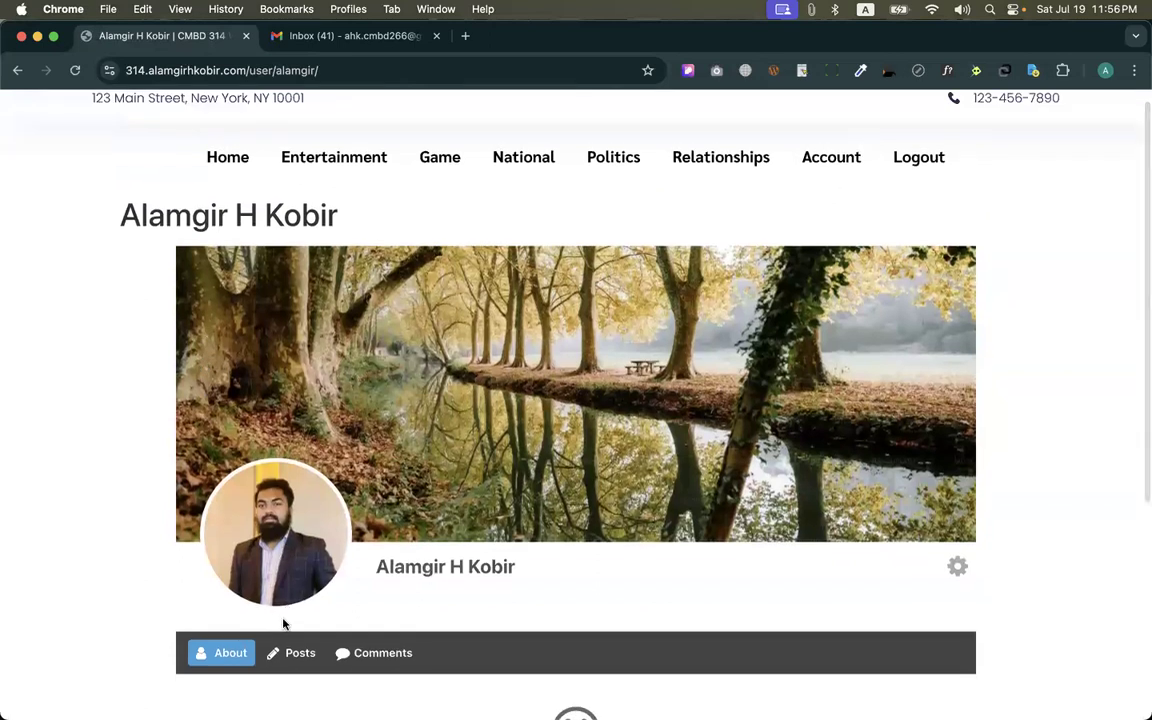
pyautogui.click(287, 533)
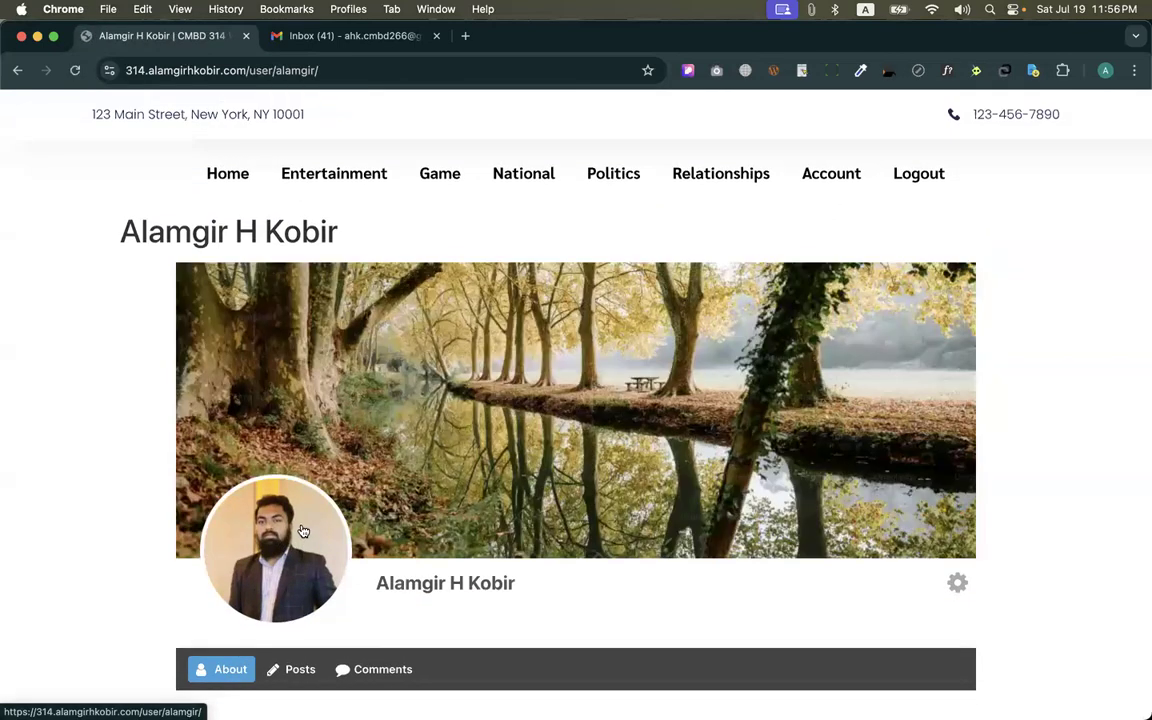
pyautogui.scroll(-2, 304, 525)
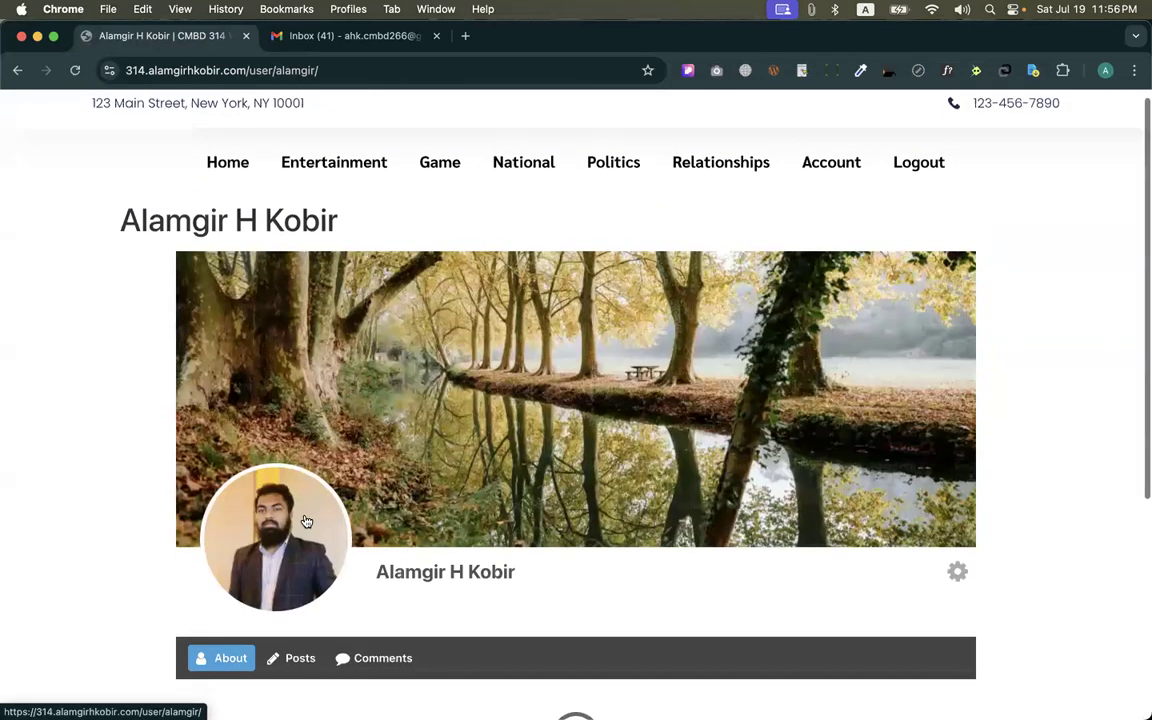
pyautogui.click(297, 422)
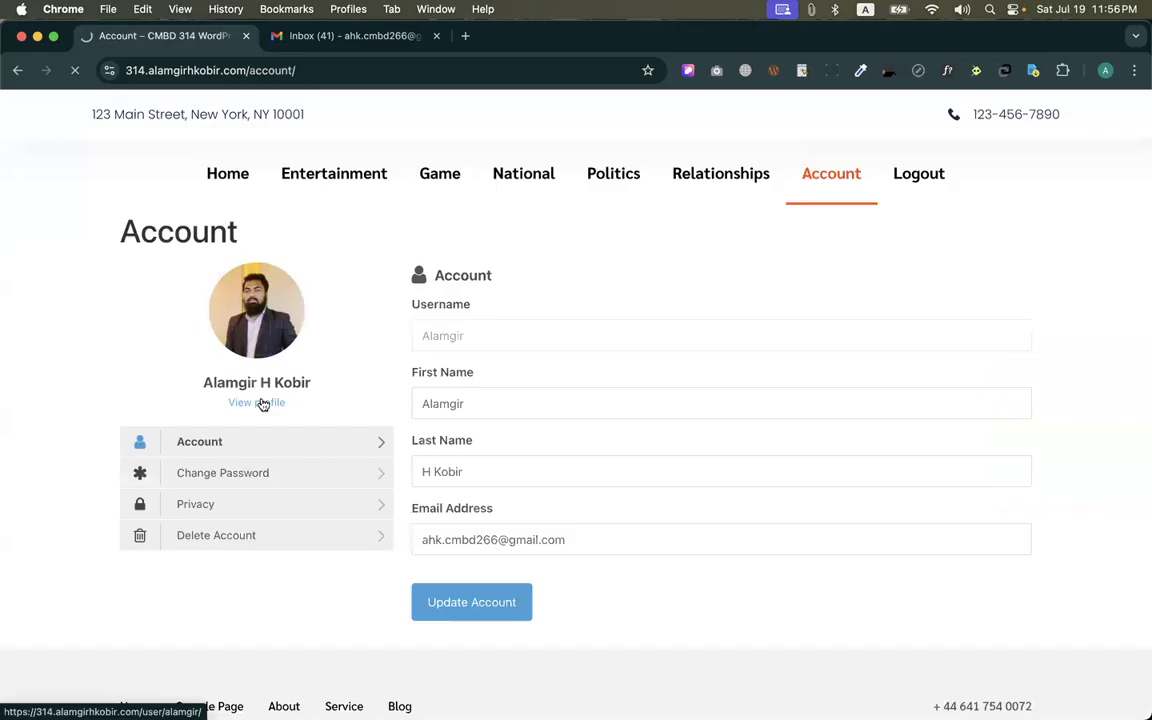
pyautogui.click(258, 403)
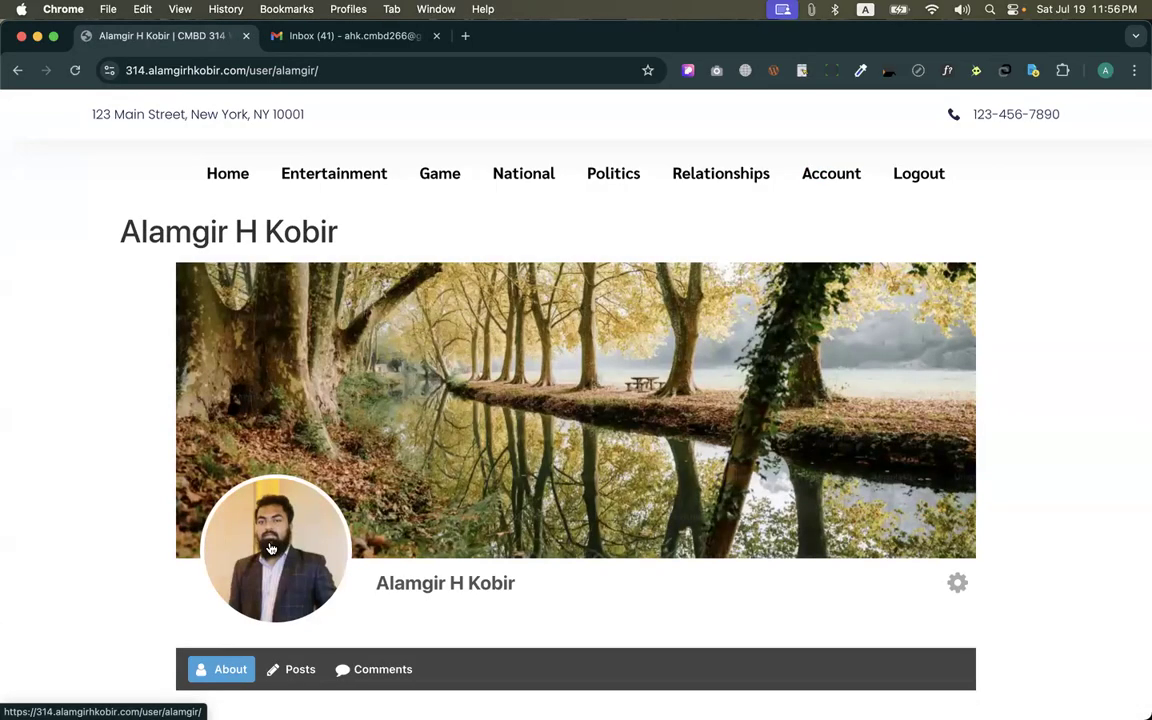
# Open the member's profile for editing through its settings options
pyautogui.rightClick(270, 548)
pyautogui.click(823, 586)
pyautogui.click(921, 588)
pyautogui.click(935, 612)
pyautogui.scroll(-2, 615, 427)
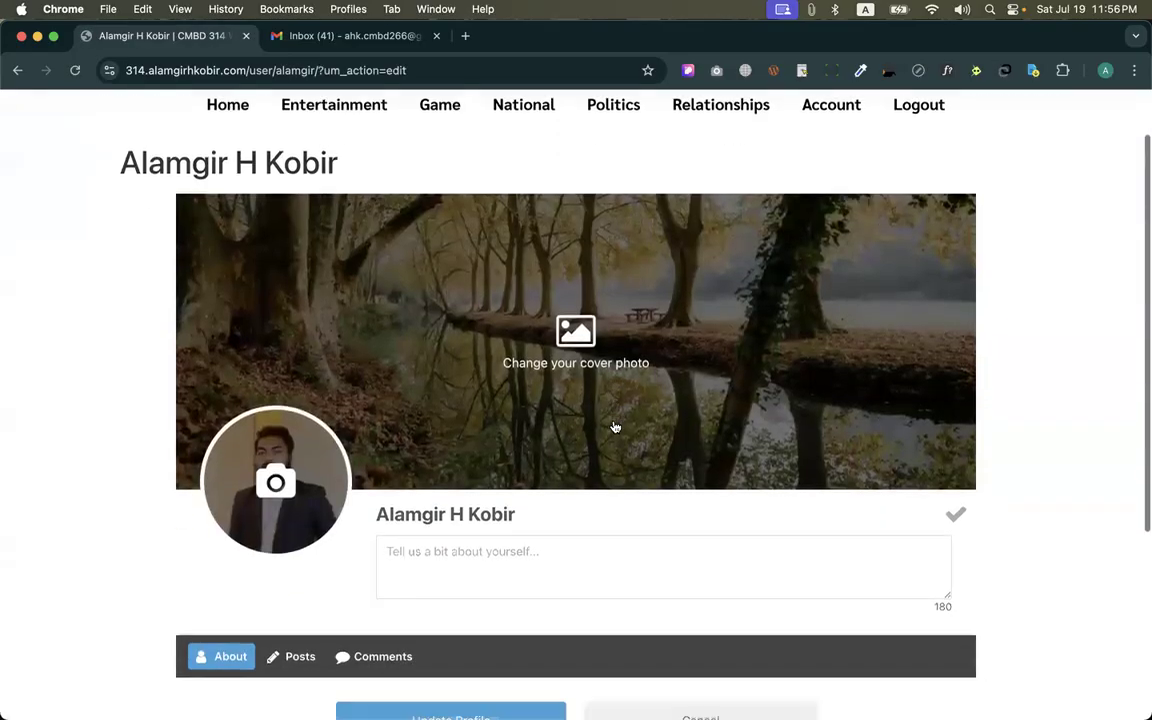
# Open the dialog for changing the profile photo, check its maximum upload size and cancel it
pyautogui.click(272, 458)
pyautogui.click(272, 524)
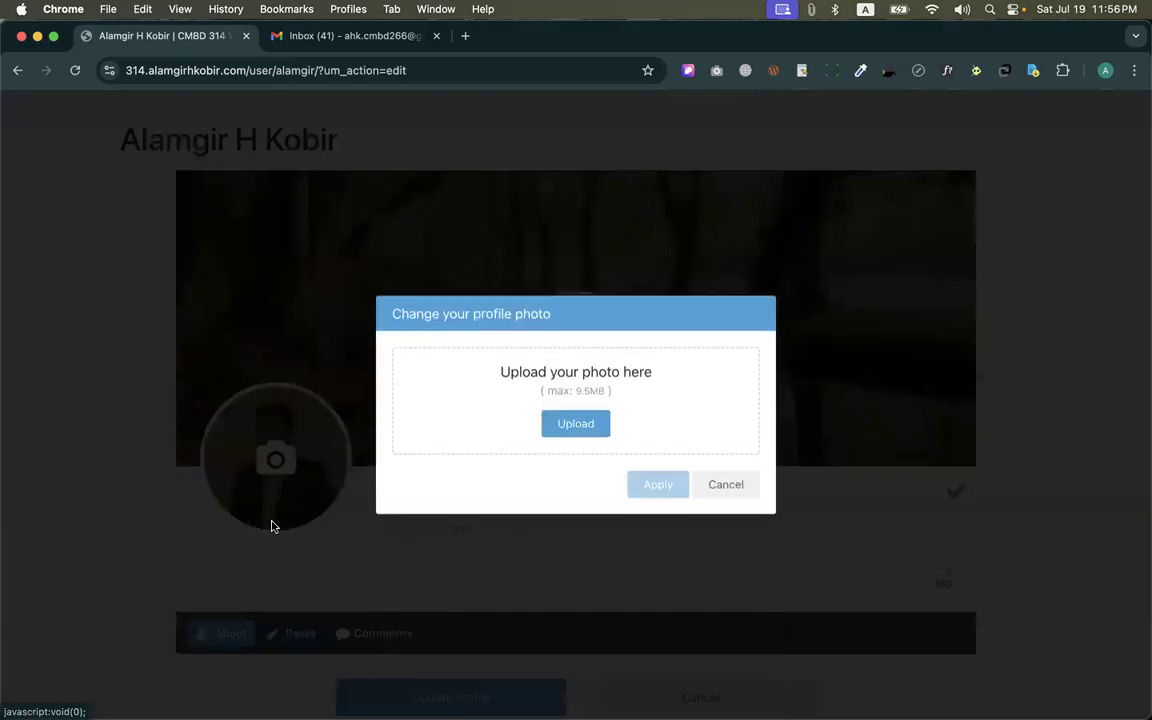
pyautogui.moveTo(632, 388); pyautogui.dragTo(487, 378)
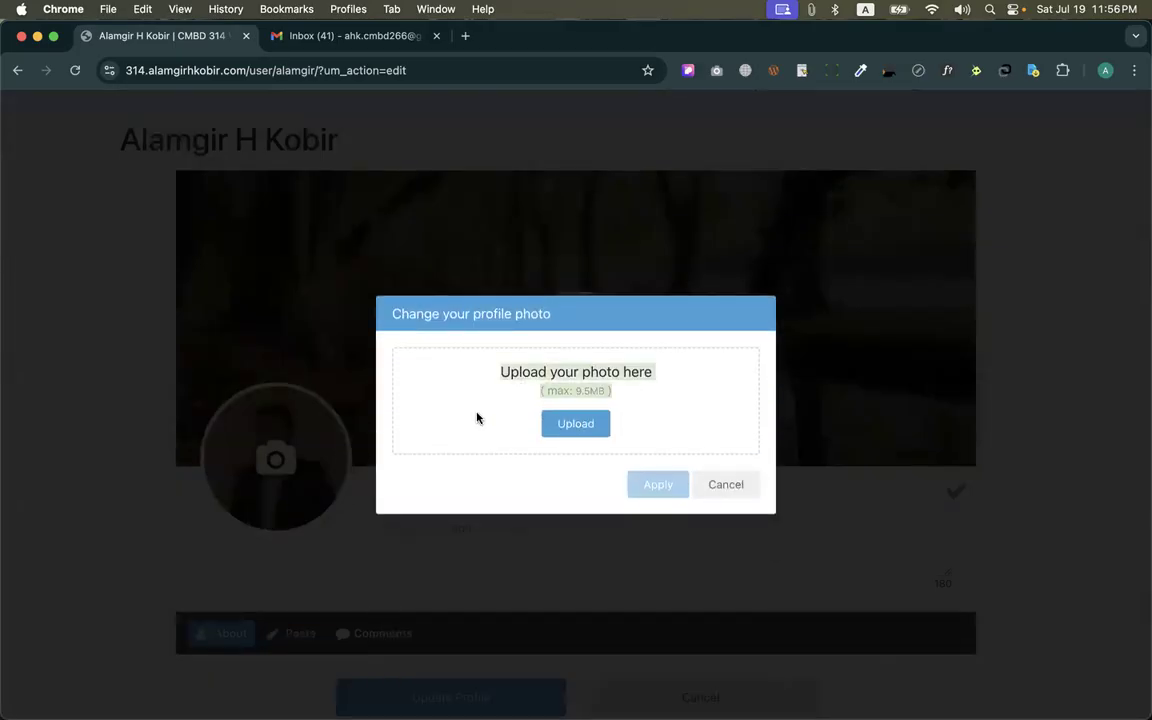
pyautogui.click(478, 418)
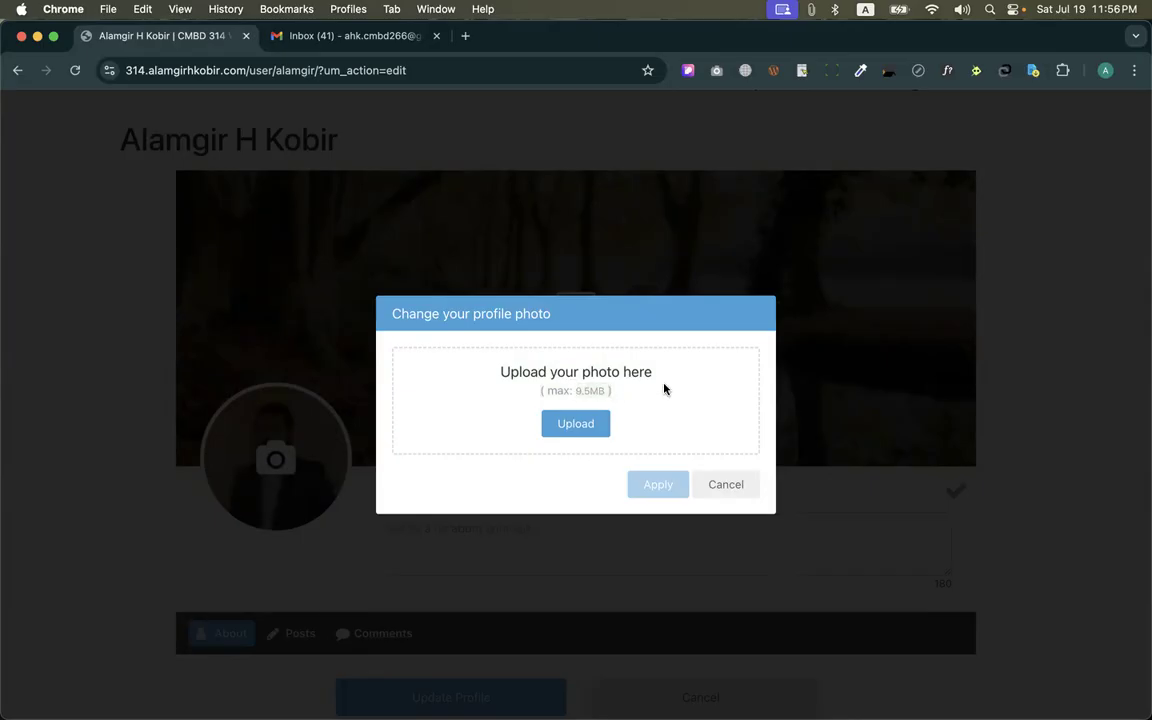
pyautogui.click(716, 492)
# Return to the Ultimate Member upload settings by way of the converter, and review the profile and cover photo size options
pyautogui.hotkey('ctrl', 'Up')
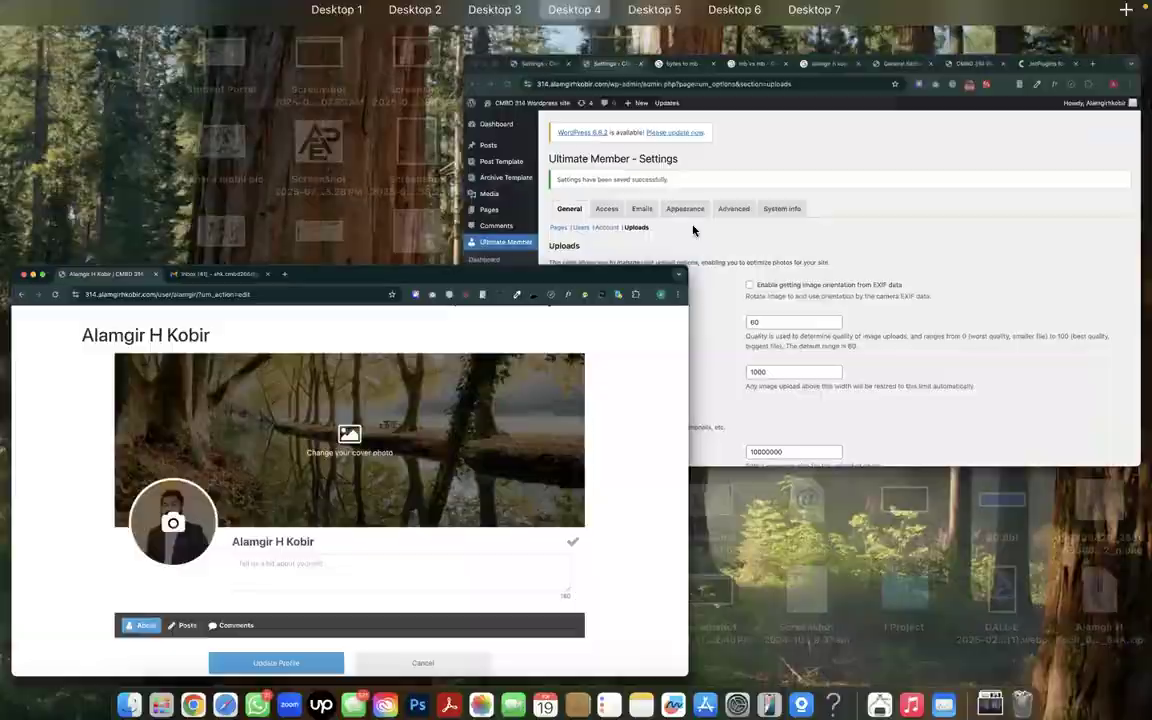
pyautogui.click(694, 231)
pyautogui.click(379, 40)
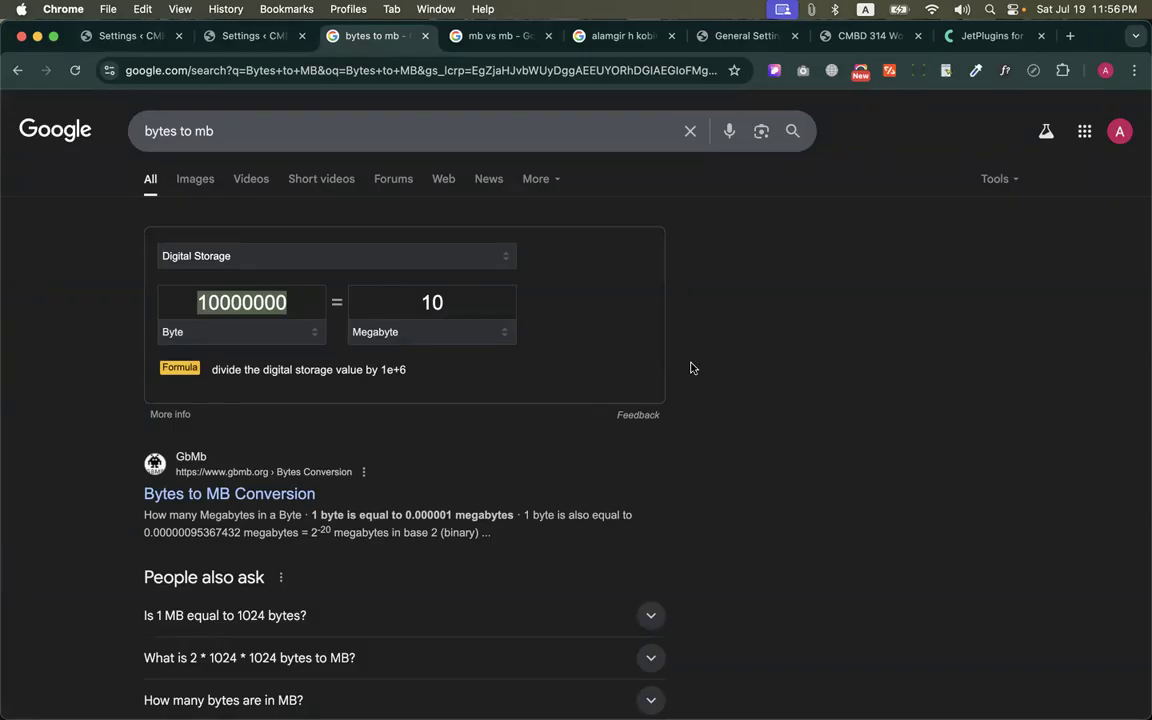
pyautogui.click(236, 35)
pyautogui.scroll(-5, 536, 470)
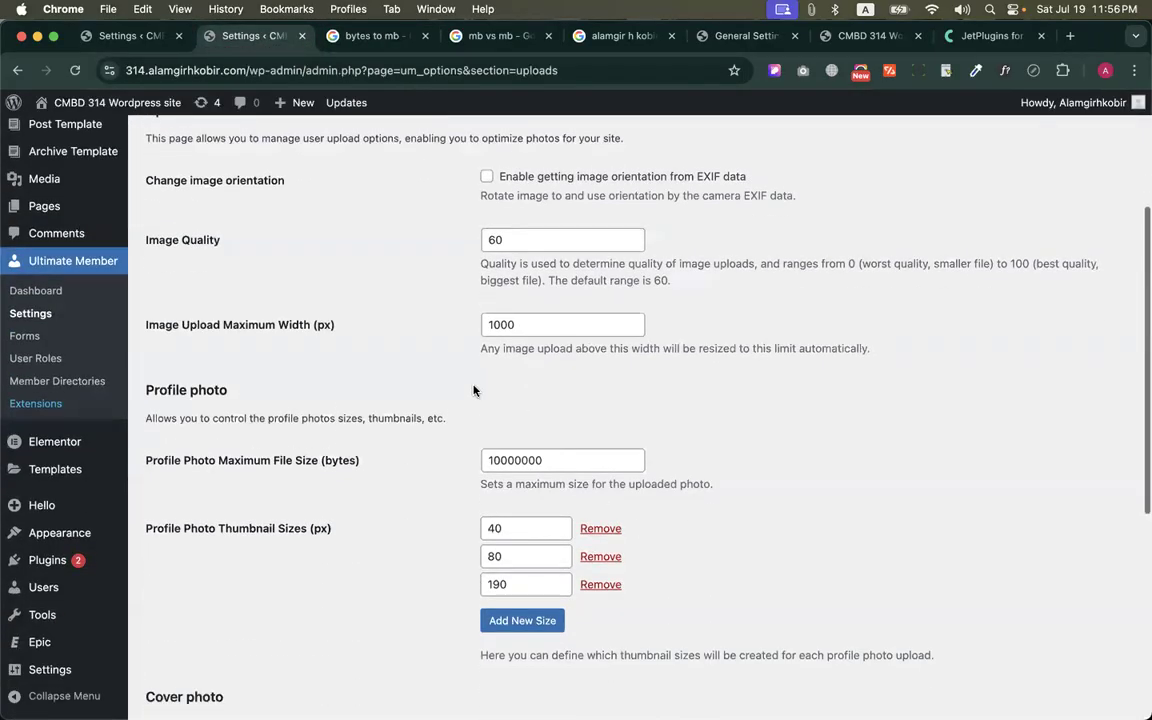
pyautogui.scroll(-3, 537, 463)
pyautogui.moveTo(141, 268); pyautogui.dragTo(516, 276)
pyautogui.click(516, 276)
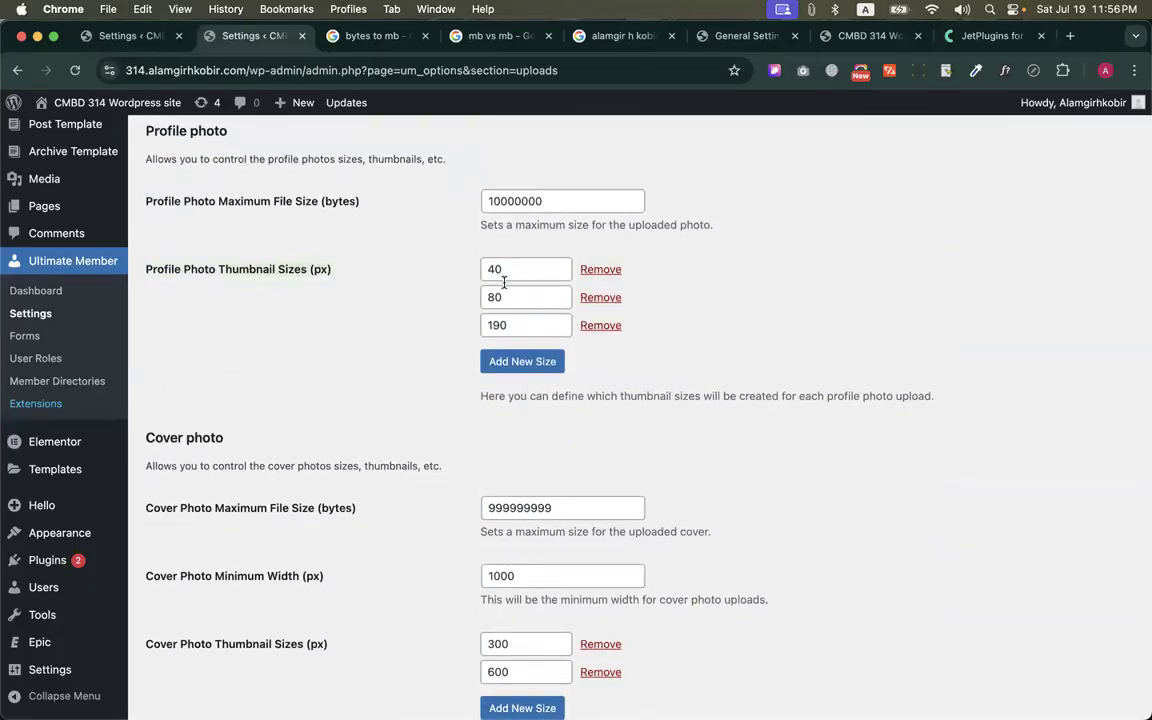
pyautogui.scroll(-2, 452, 300)
pyautogui.scroll(-2, 452, 300)
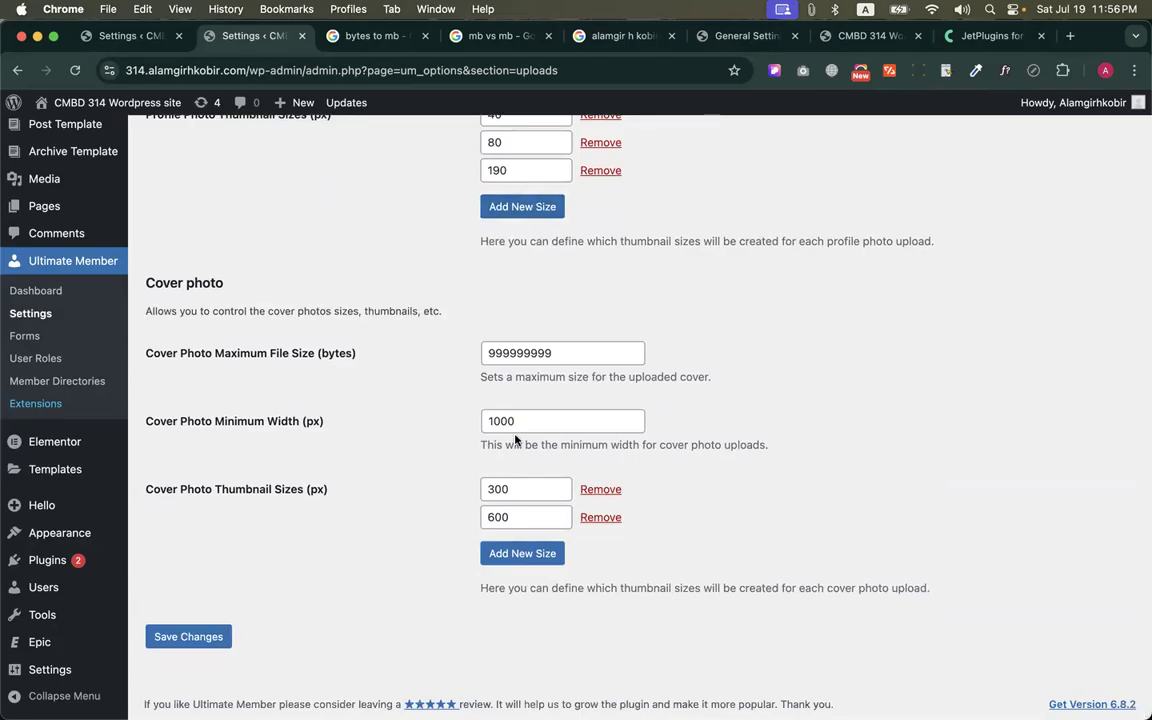
# Compare the cover photo's maximum file size in bytes with the profile photo's maximum file size
pyautogui.scroll(1, 485, 408)
pyautogui.doubleClick(500, 375)
pyautogui.scroll(2, 512, 380)
pyautogui.scroll(3, 512, 380)
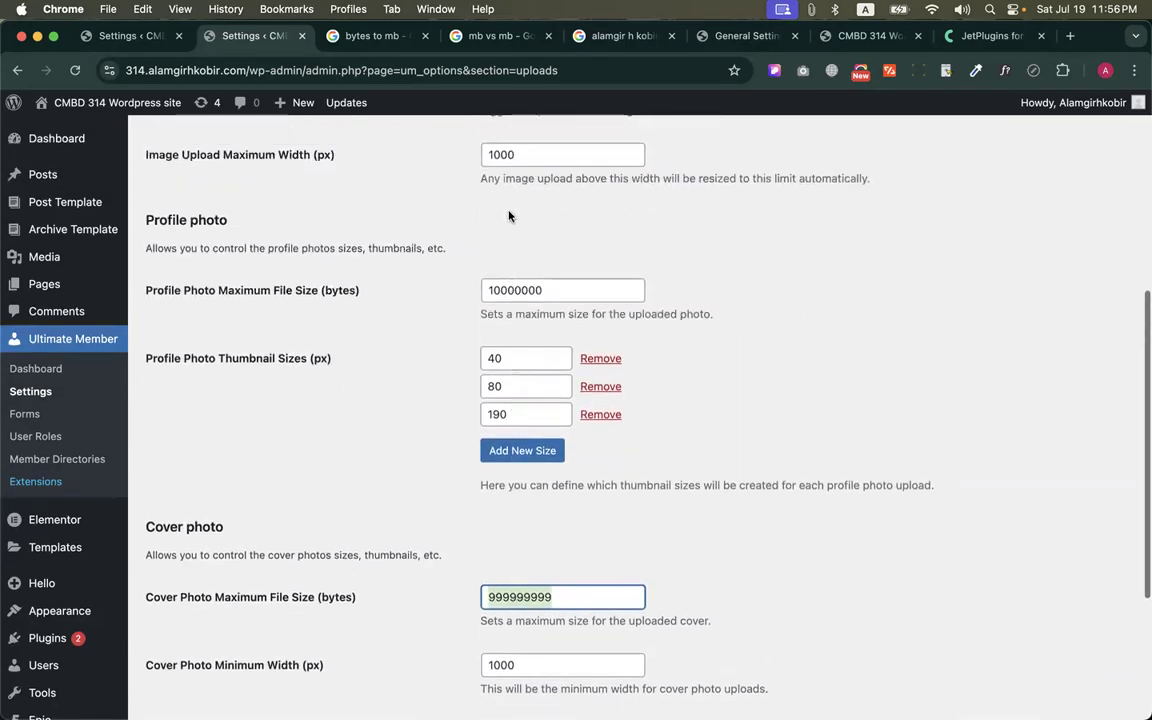
pyautogui.doubleClick(495, 290)
# Convert 5 megabytes to bytes in the converter and set the profile photo's maximum file size to 5000000 bytes
pyautogui.click(387, 45)
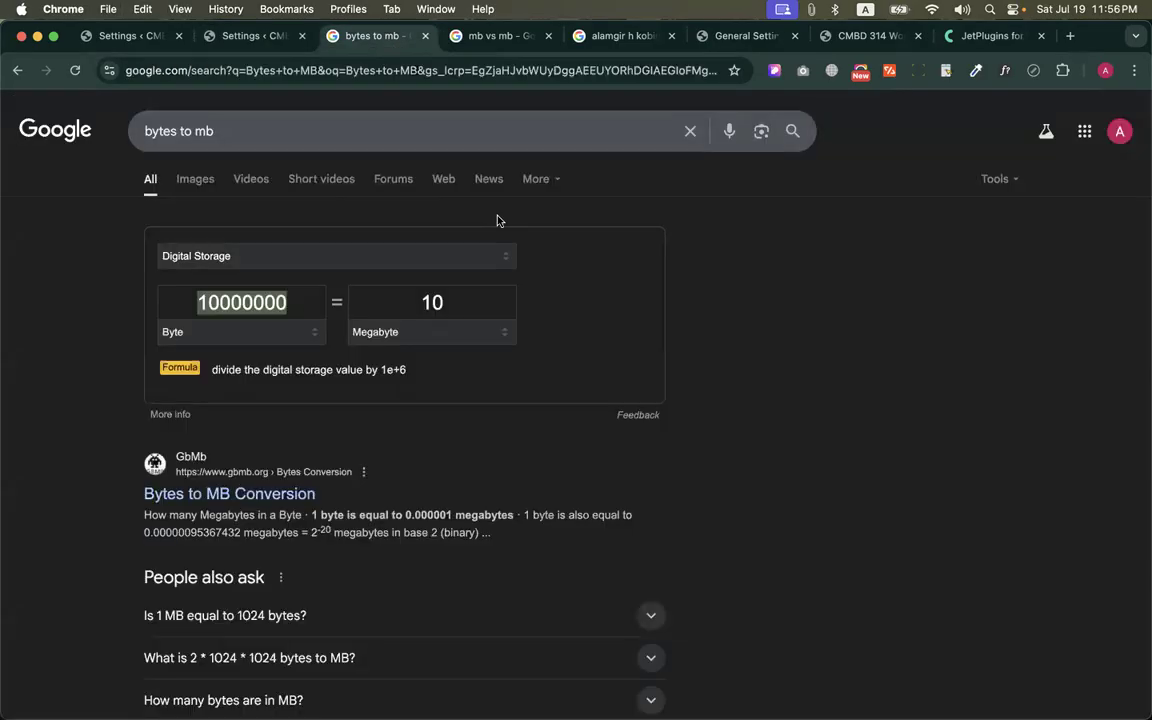
pyautogui.click(425, 302)
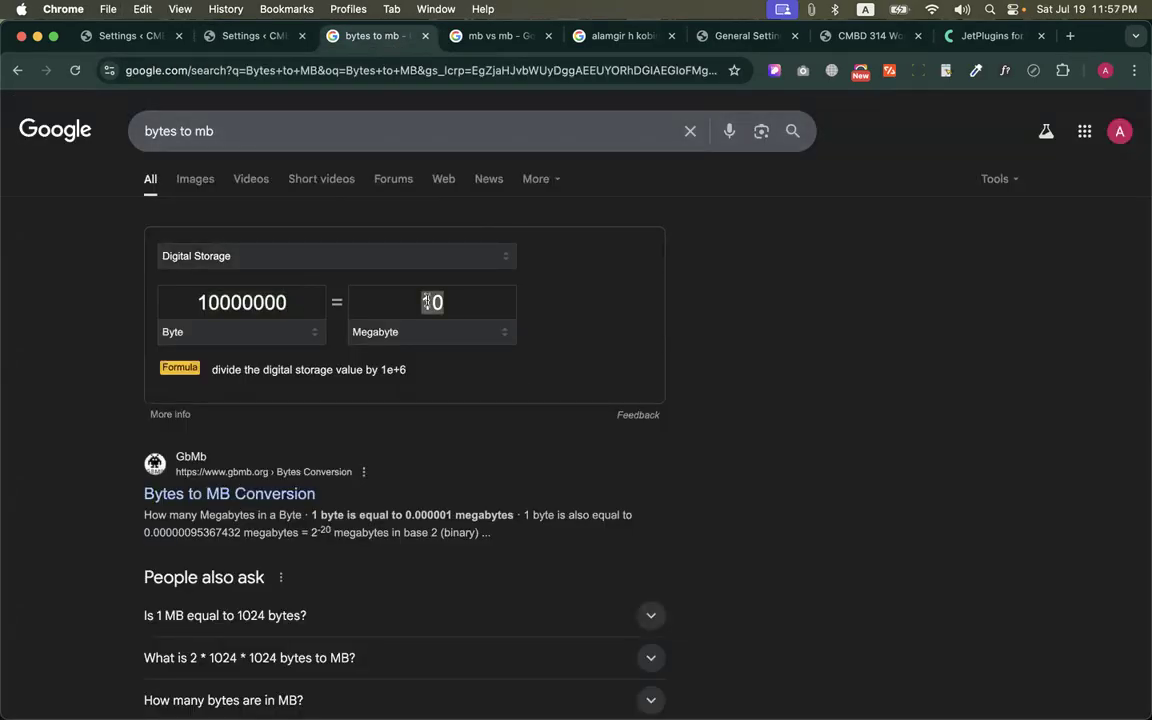
pyautogui.write('5')
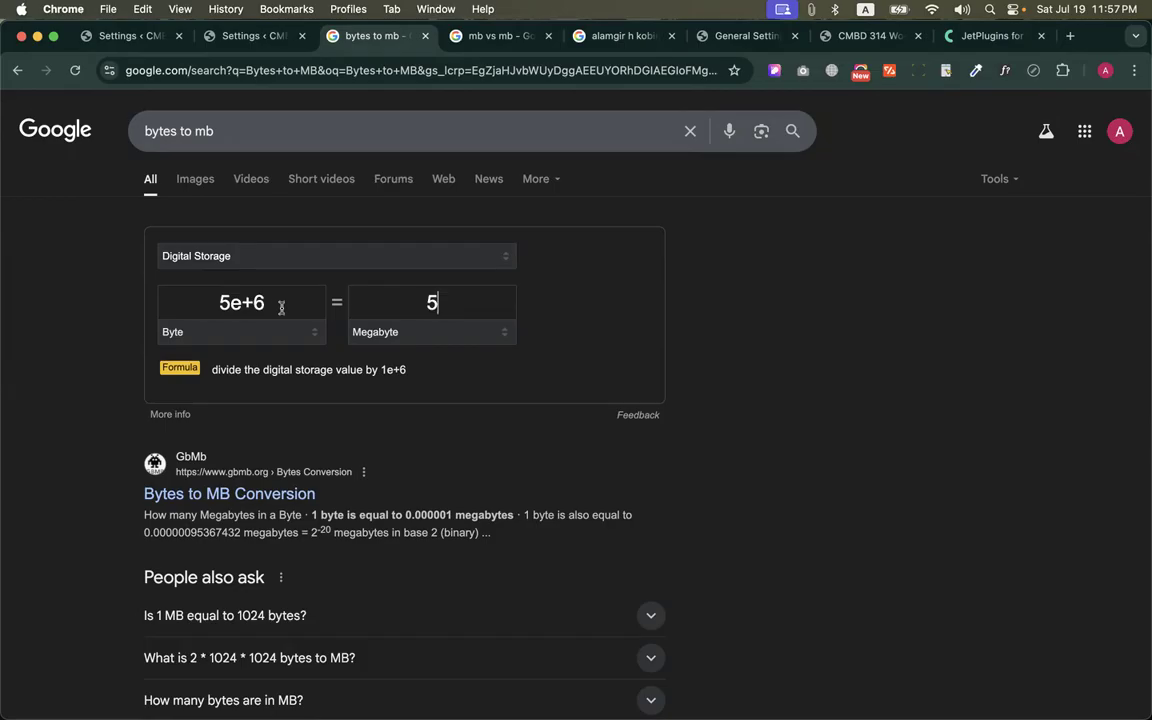
pyautogui.click(252, 38)
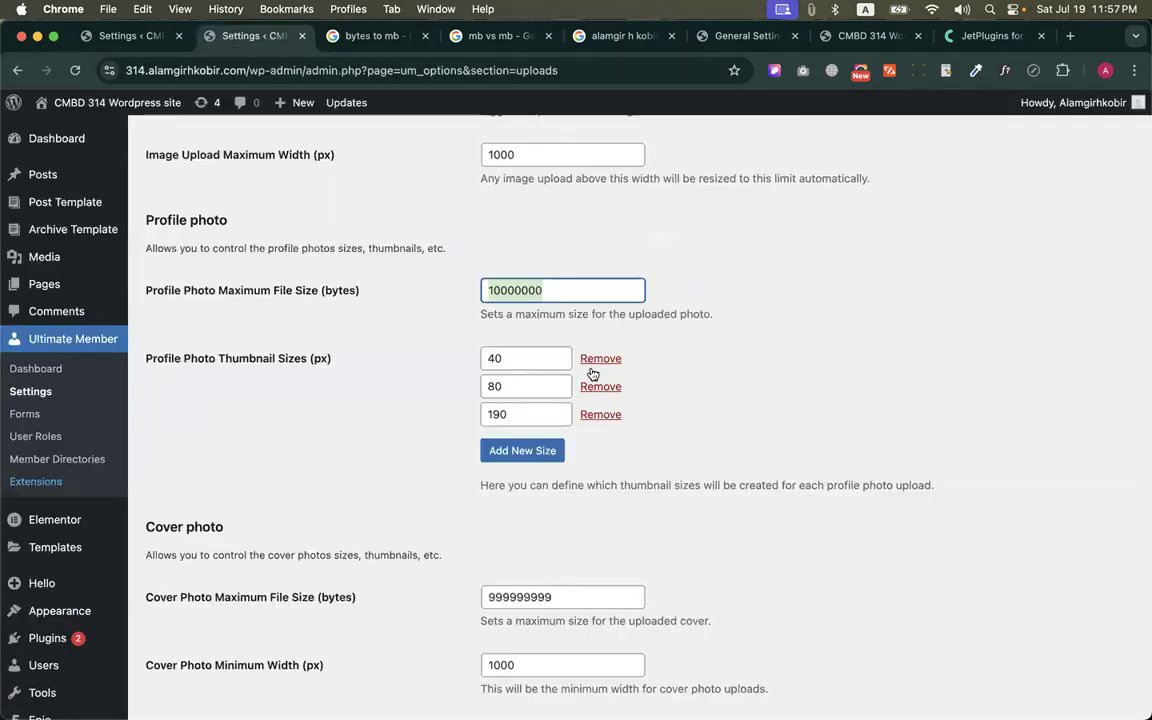
pyautogui.scroll(3, 530, 290)
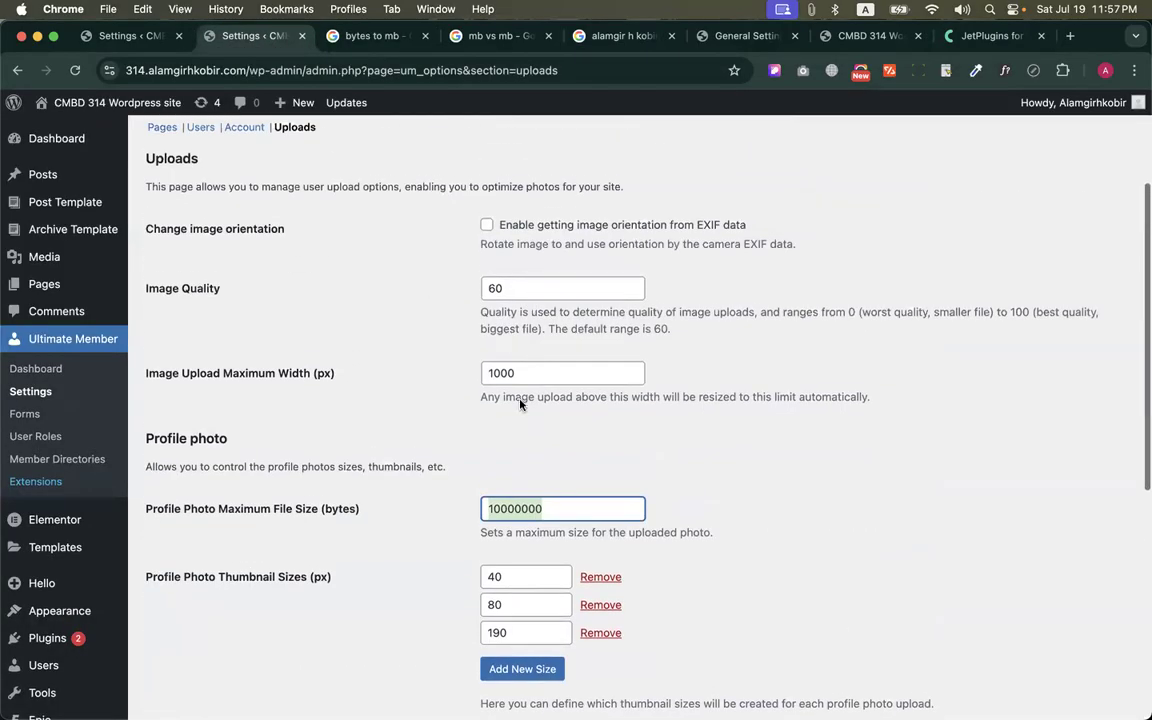
pyautogui.write('5000000')
# Set the cover photo's maximum file size to 10000000 bytes and save the upload settings
pyautogui.click(345, 36)
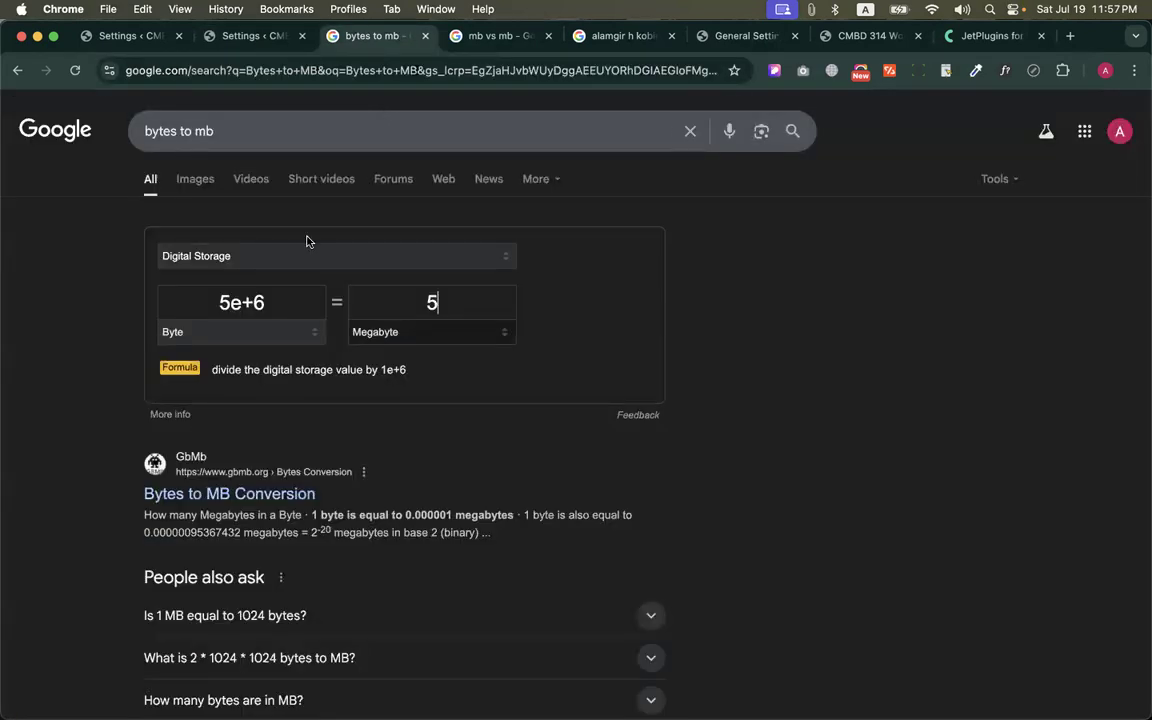
pyautogui.hotkey('ctrl', 'shift', 'Tab')
pyautogui.scroll(-6, 576, 495)
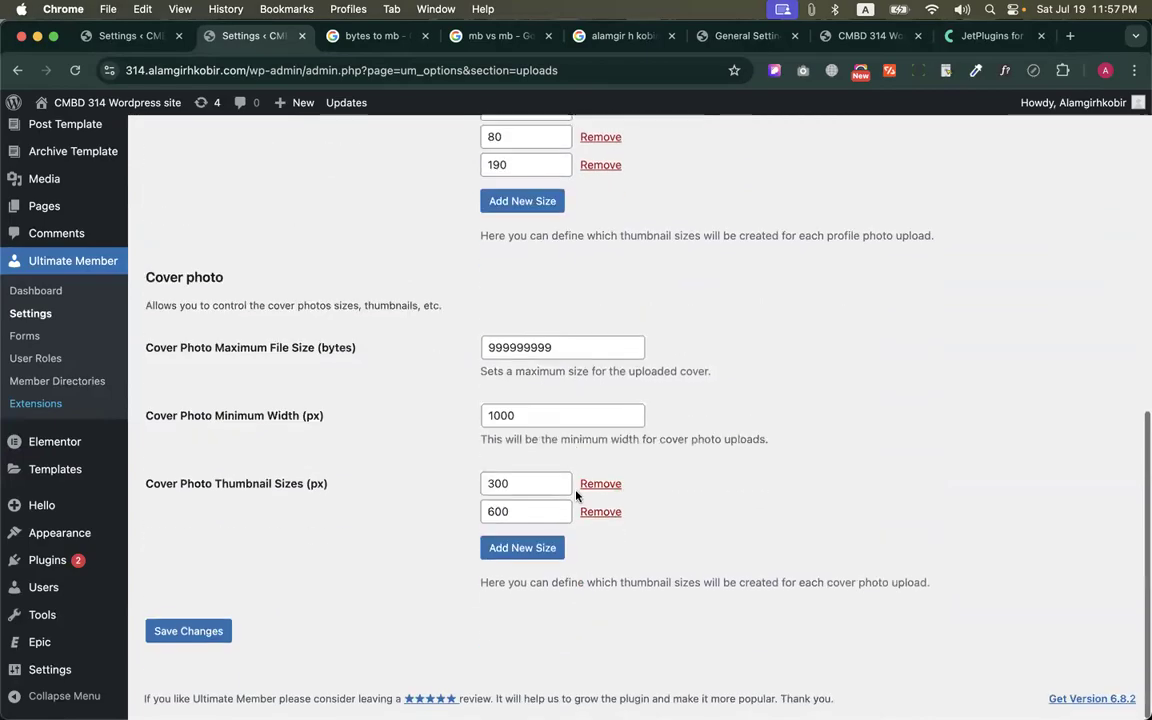
pyautogui.doubleClick(503, 348)
pyautogui.write('10000000')
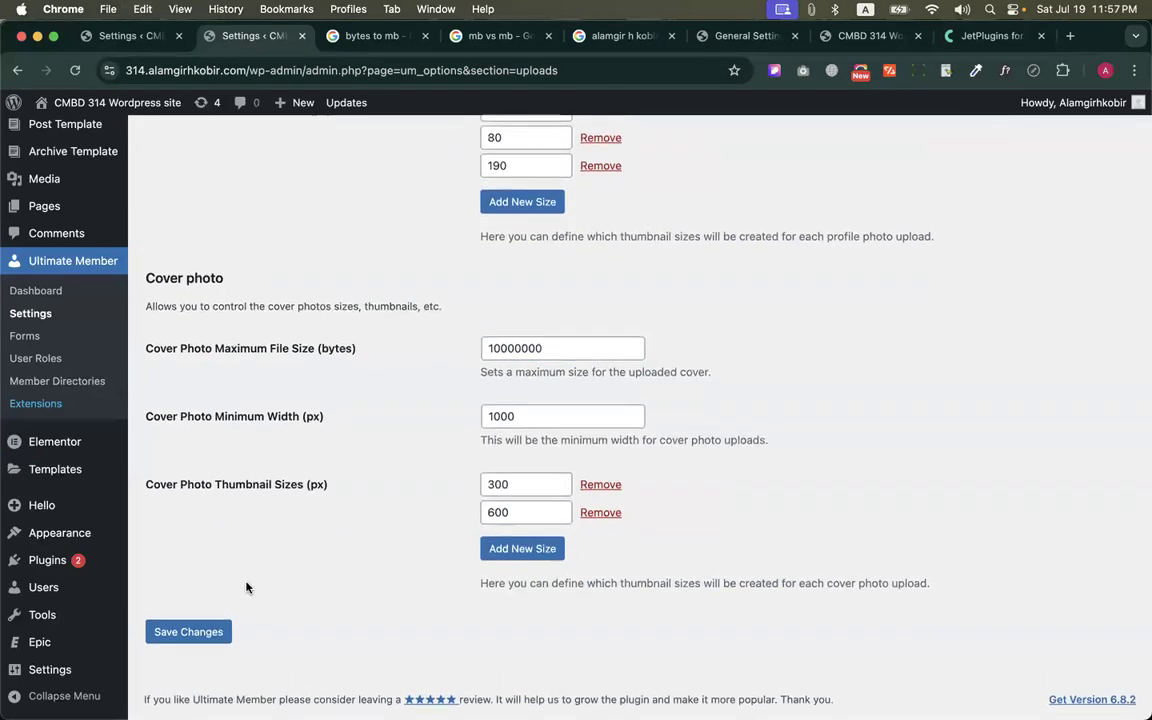
pyautogui.click(197, 628)
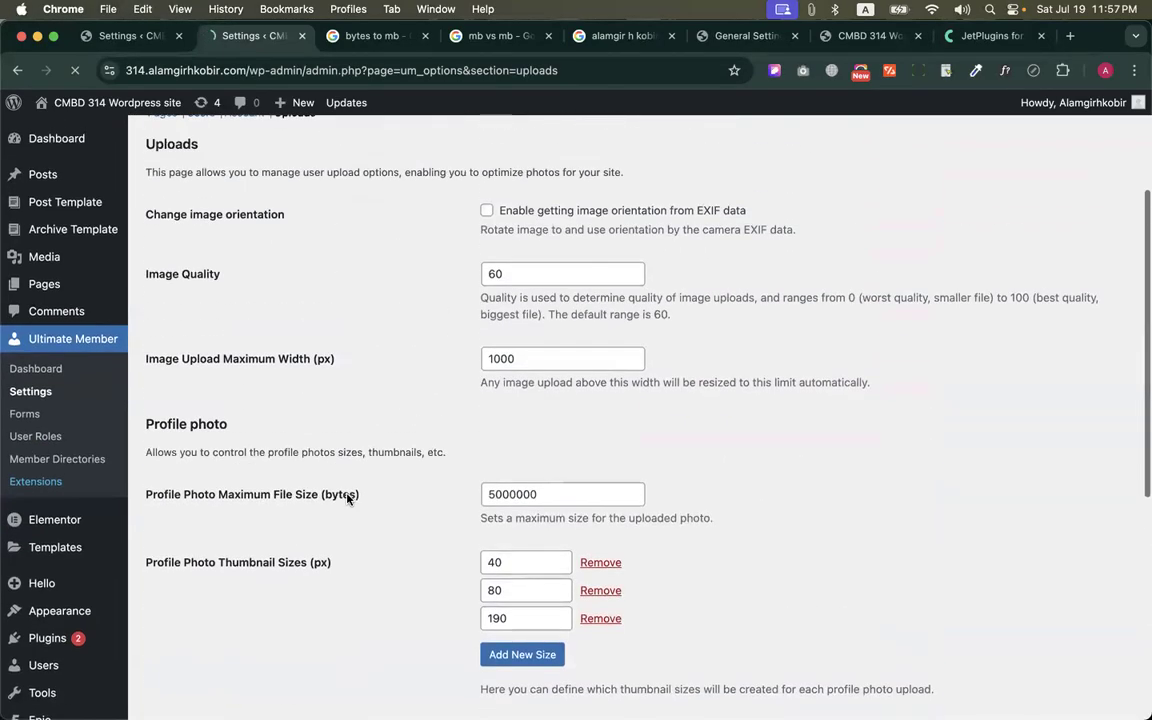
pyautogui.scroll(3, 347, 494)
pyautogui.scroll(-2, 347, 494)
pyautogui.scroll(-8, 347, 498)
pyautogui.scroll(-1, 345, 453)
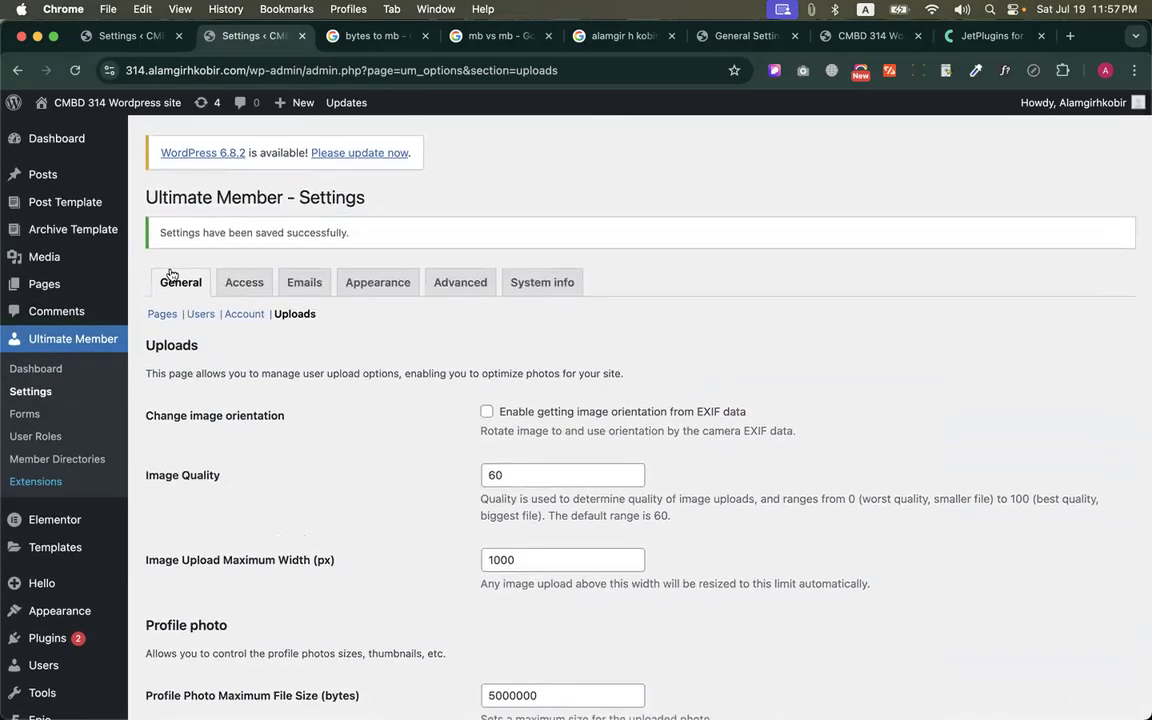
# Open Ultimate Member's Access settings and look over the Restriction Content options, including Global Site Access
pyautogui.click(244, 282)
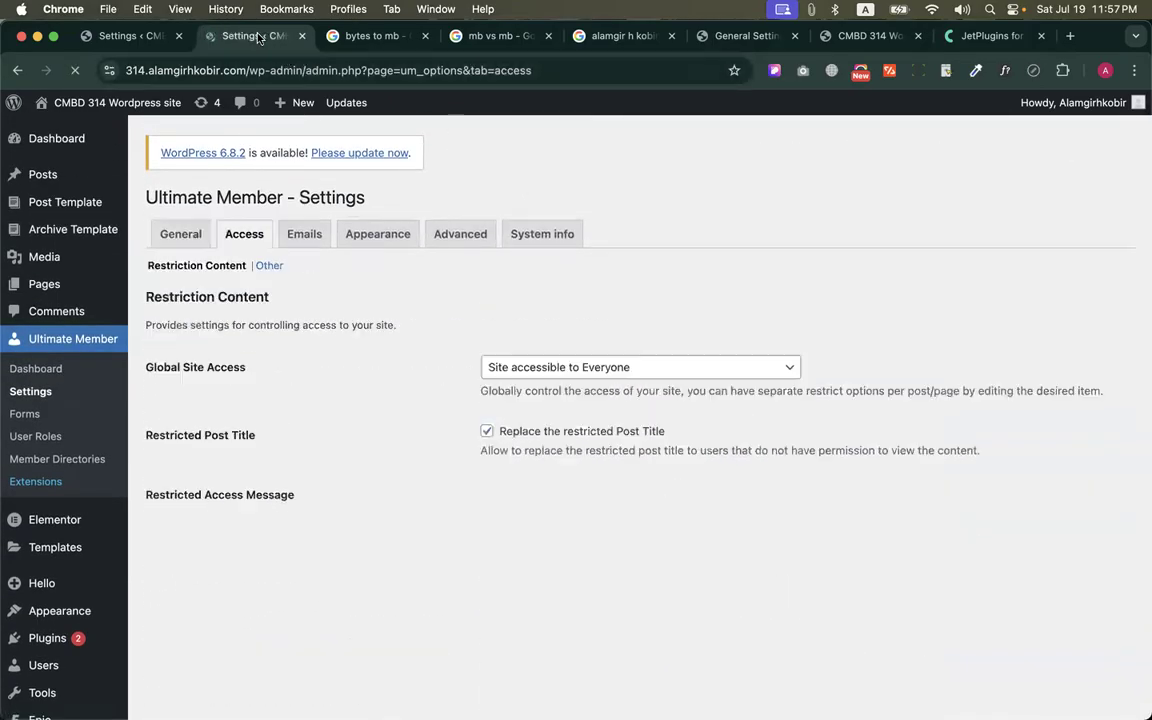
pyautogui.scroll(-2, 470, 358)
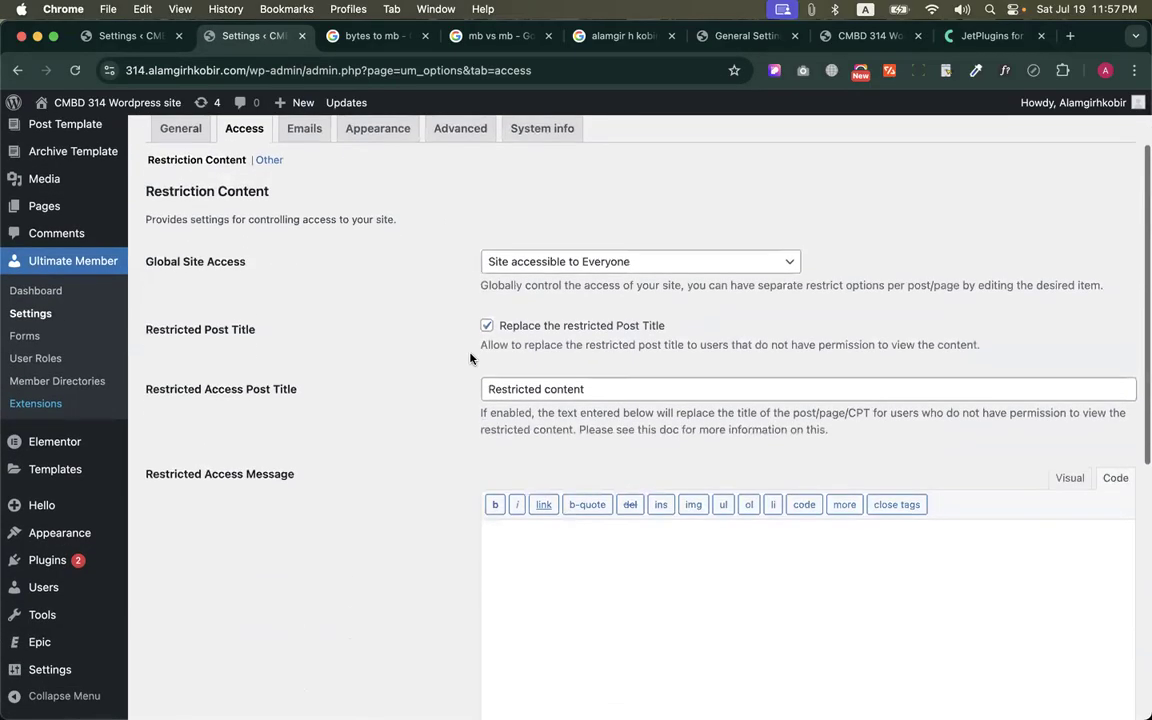
pyautogui.hotkey('ctrl', 'Up')
pyautogui.click(707, 397)
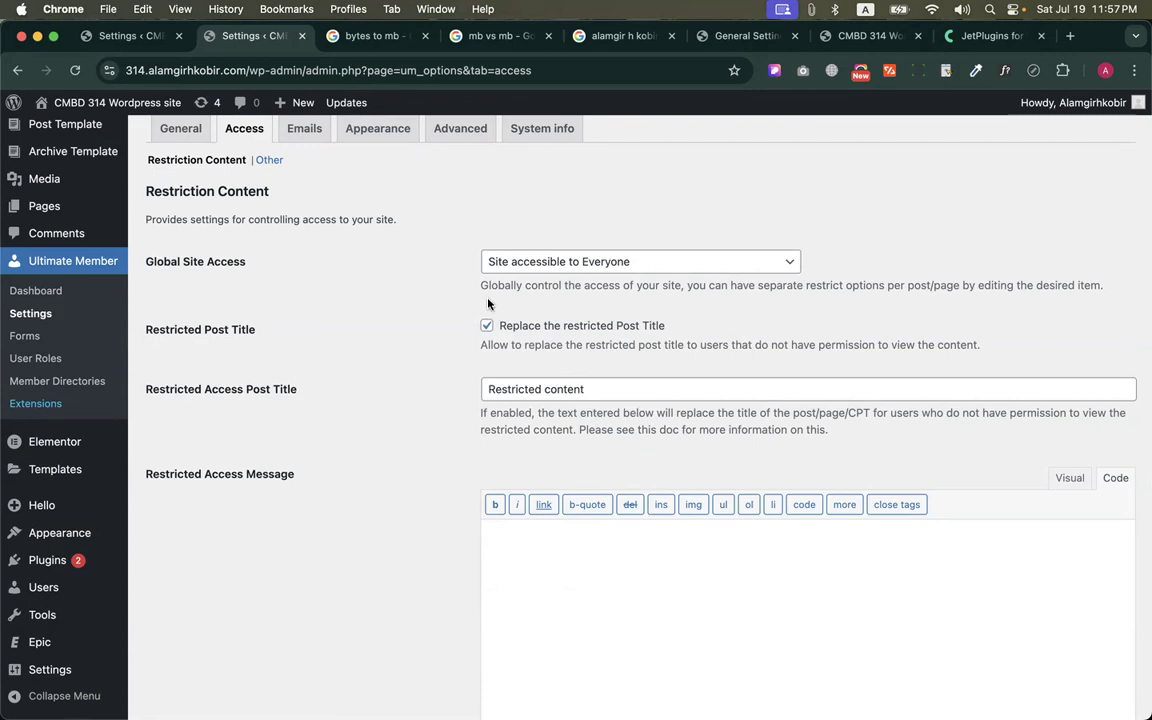
# Open facebook.com in a new browser tab and load the site again with the short name fb
pyautogui.click(1070, 36)
pyautogui.write('facebook')
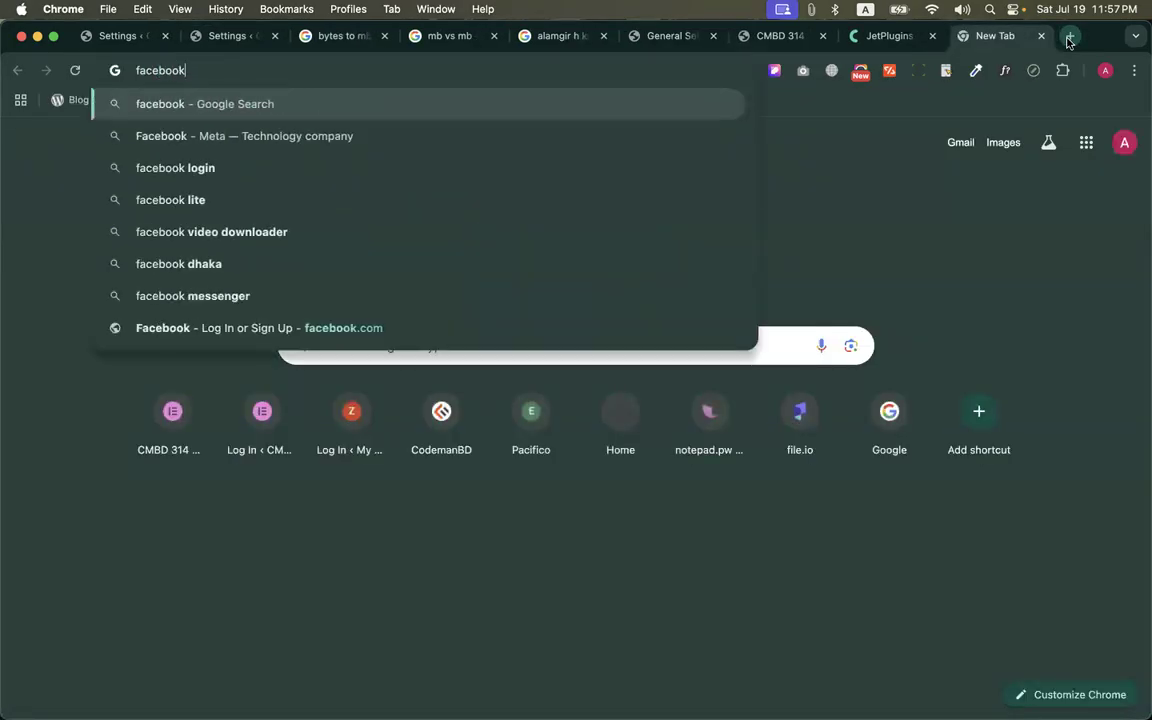
pyautogui.write('.com')
pyautogui.press('Return')
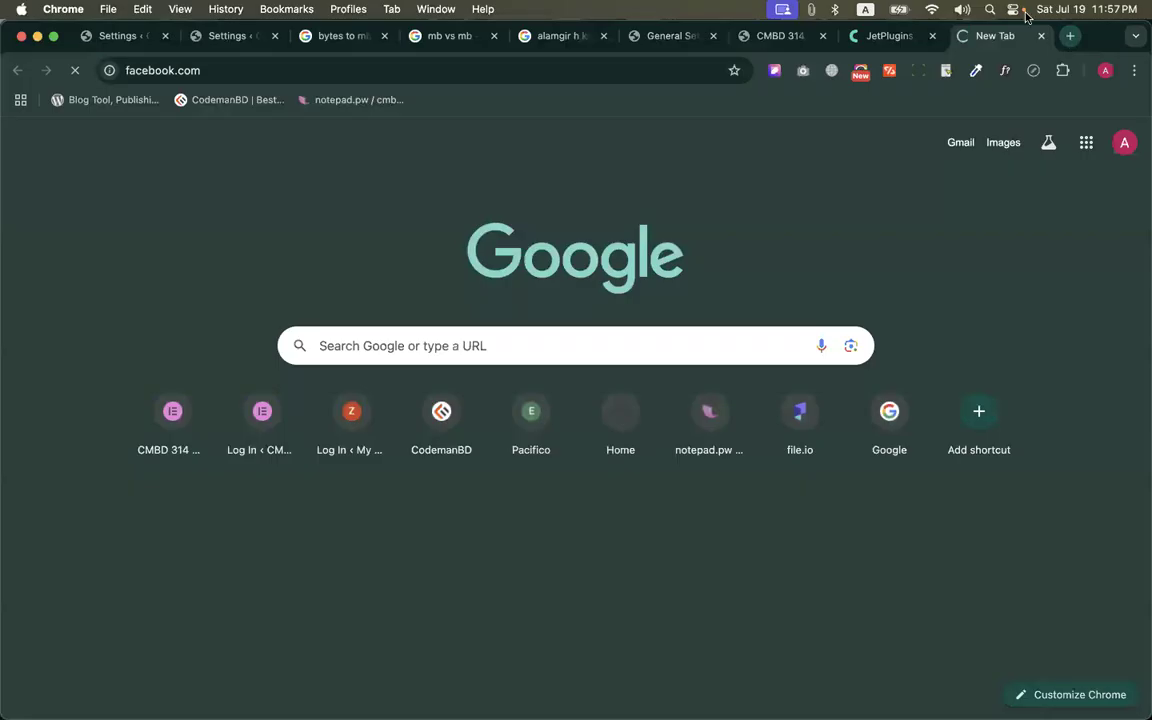
pyautogui.click(276, 72)
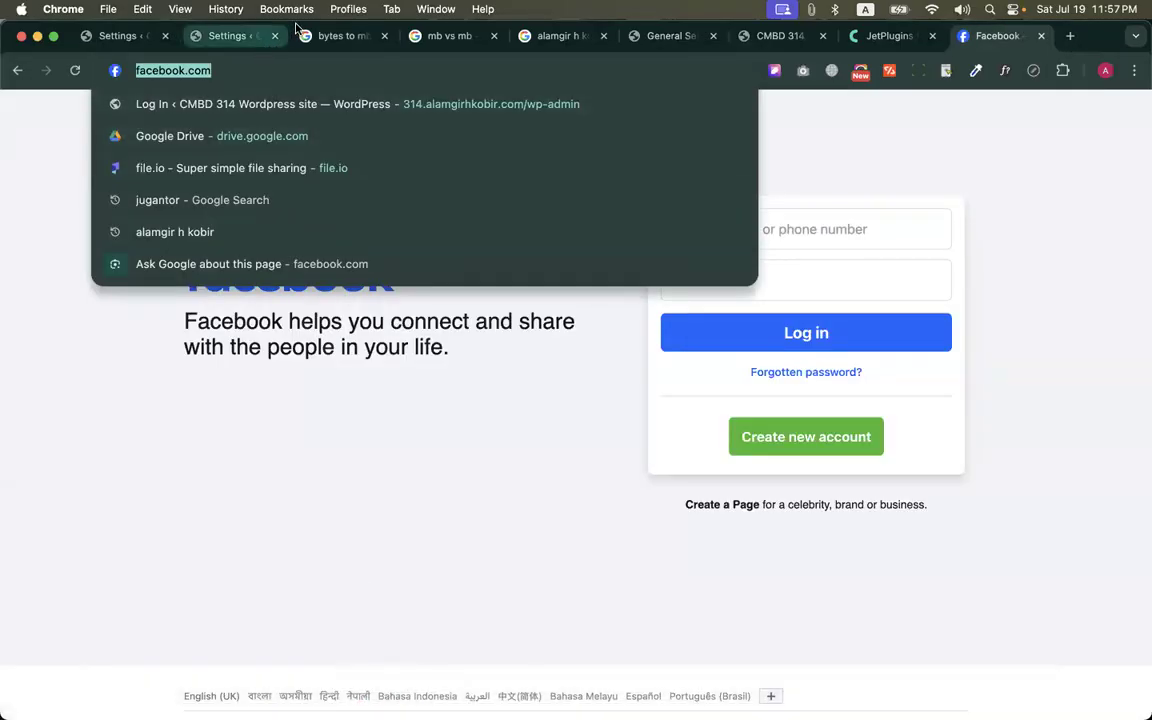
pyautogui.write('fb')
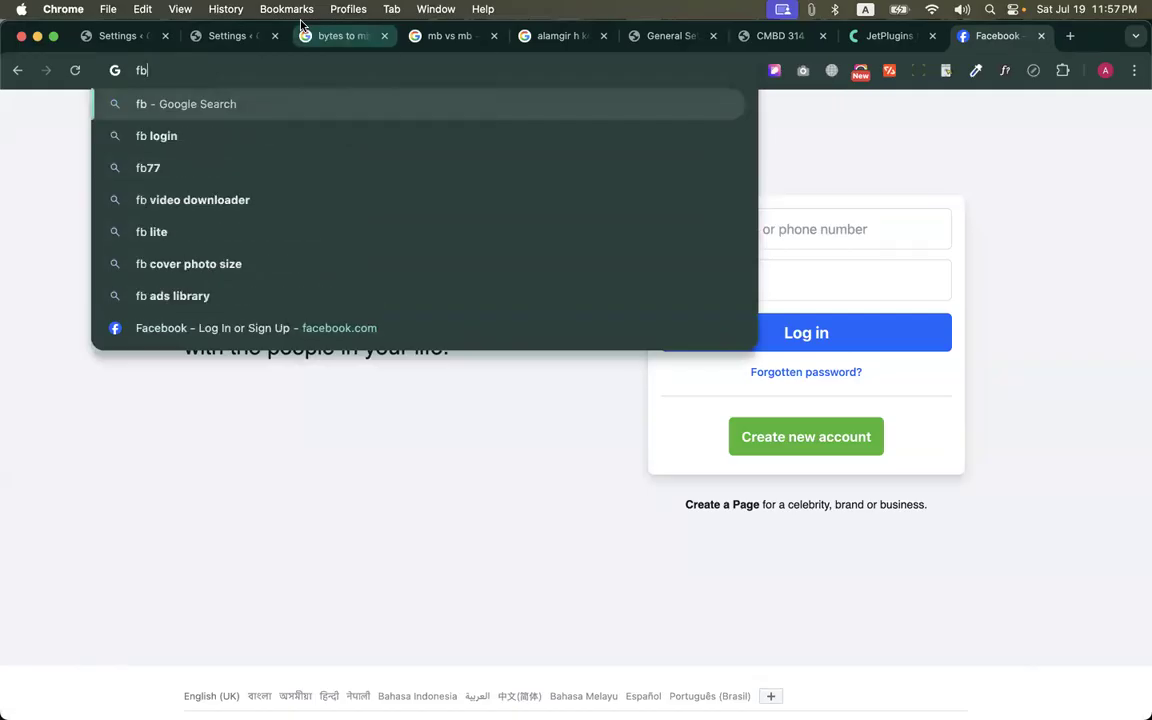
pyautogui.press('Return')
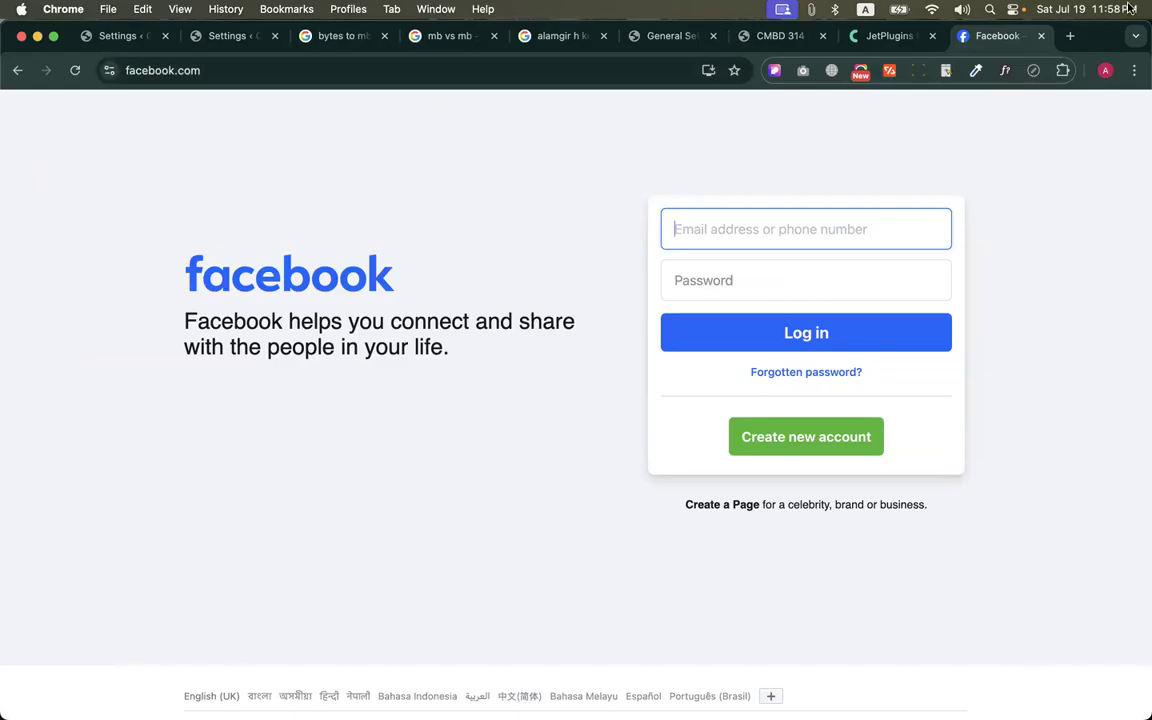
# Try the addresses yt.com and akjbnfakjs.com and a search for ajbfidaodfi in extra tabs, and close those tabs
pyautogui.click(1069, 36)
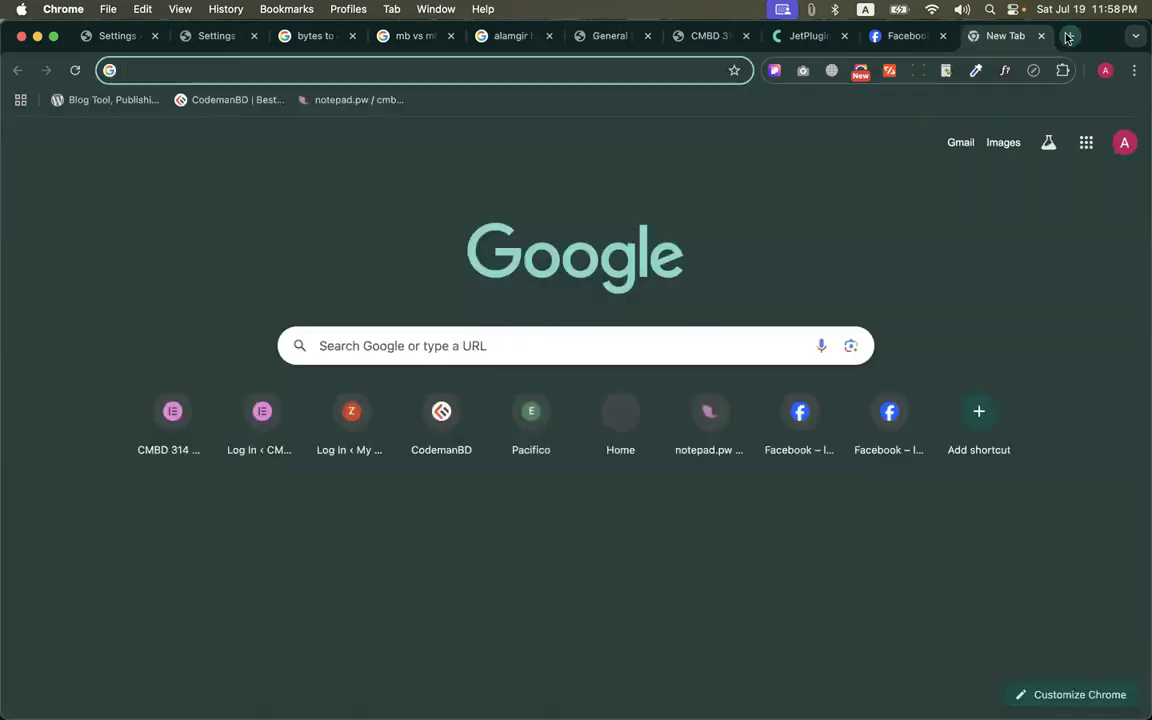
pyautogui.write('yt')
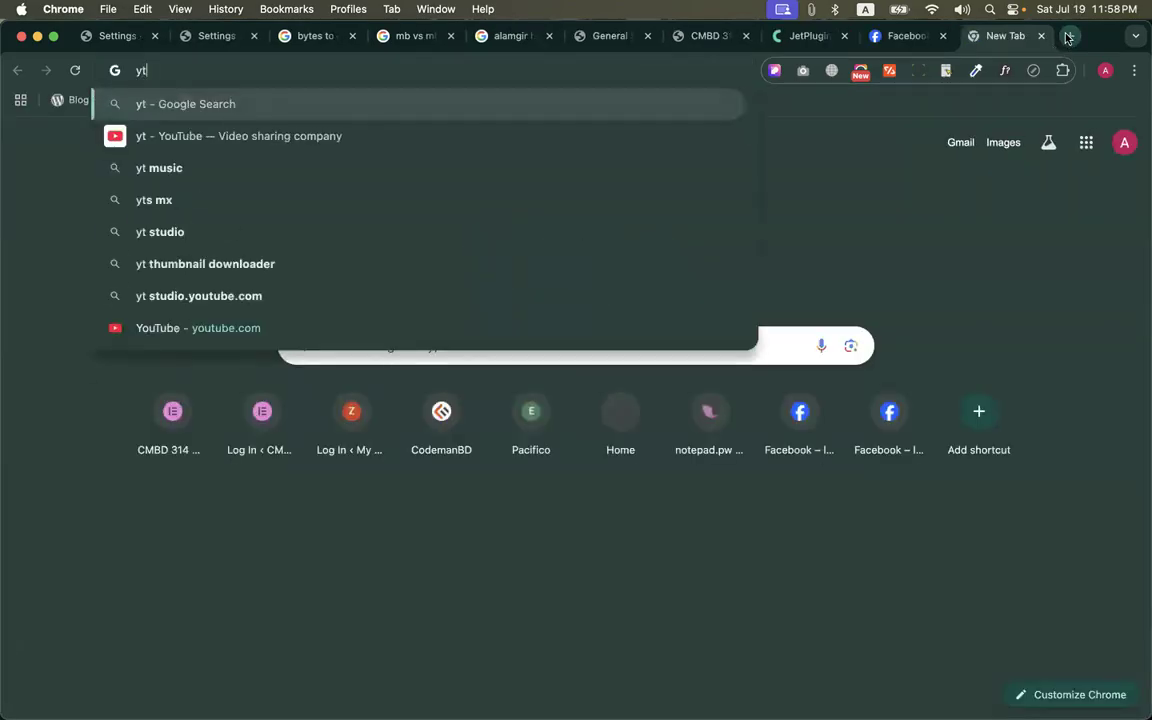
pyautogui.hotkey('ctrl', 'Return')
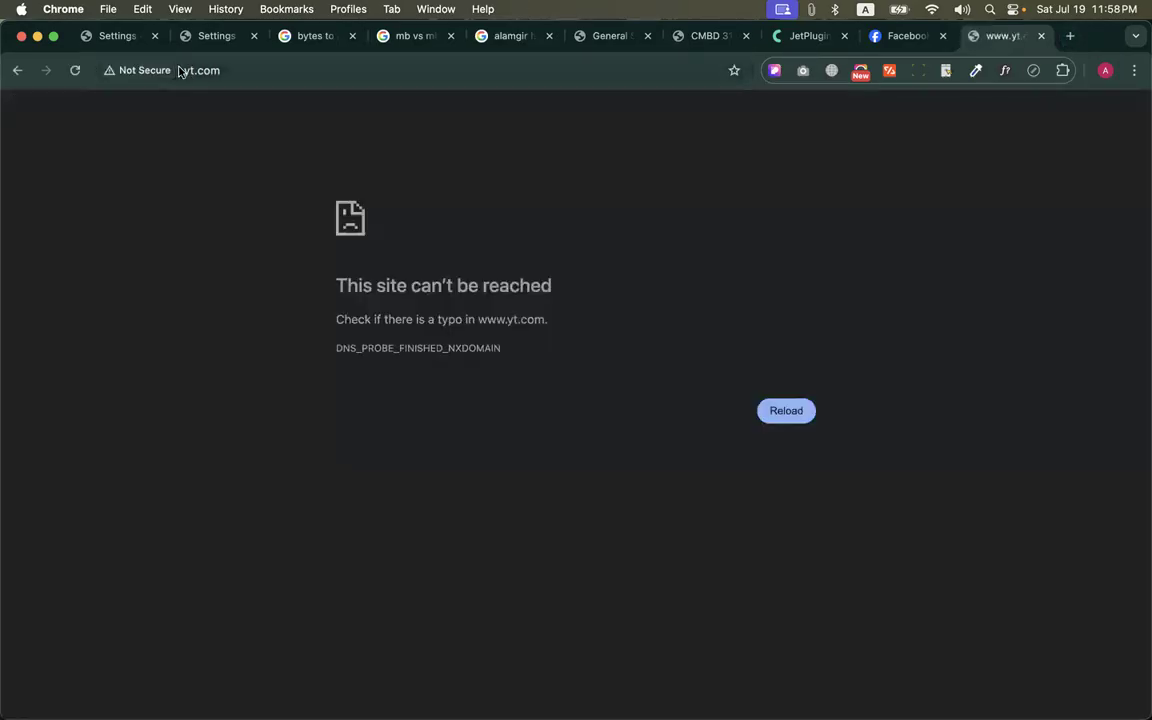
pyautogui.click(241, 71)
pyautogui.write('ajbfidaodfi')
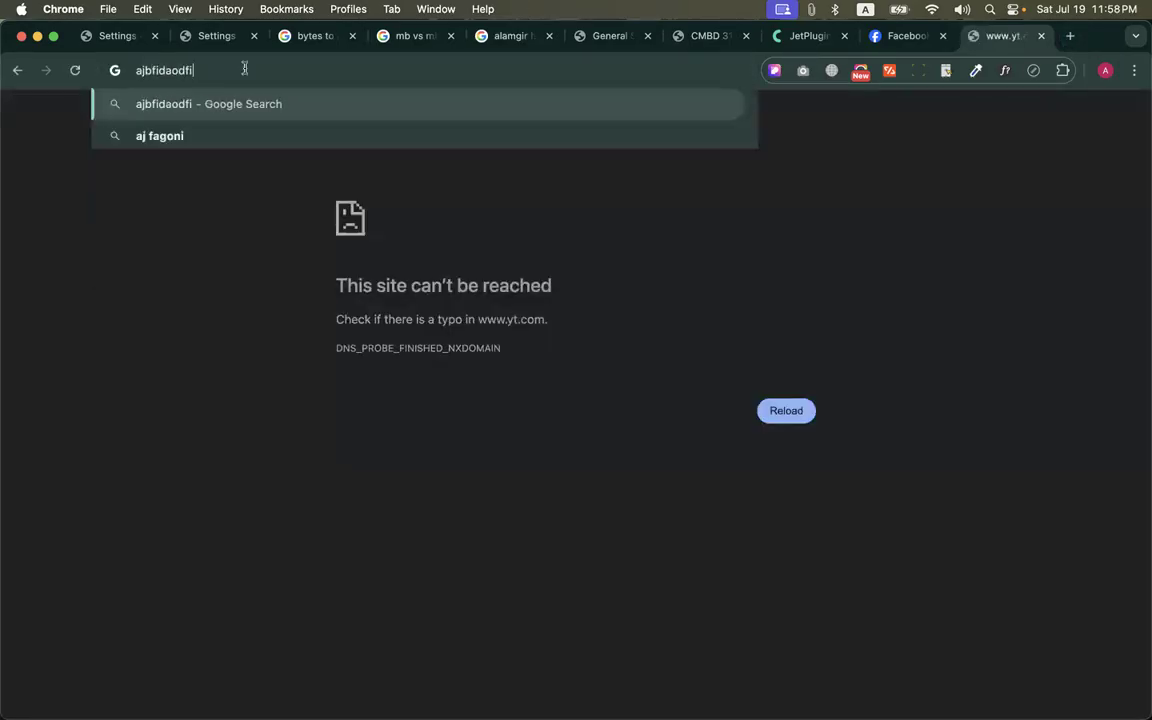
pyautogui.press('Return')
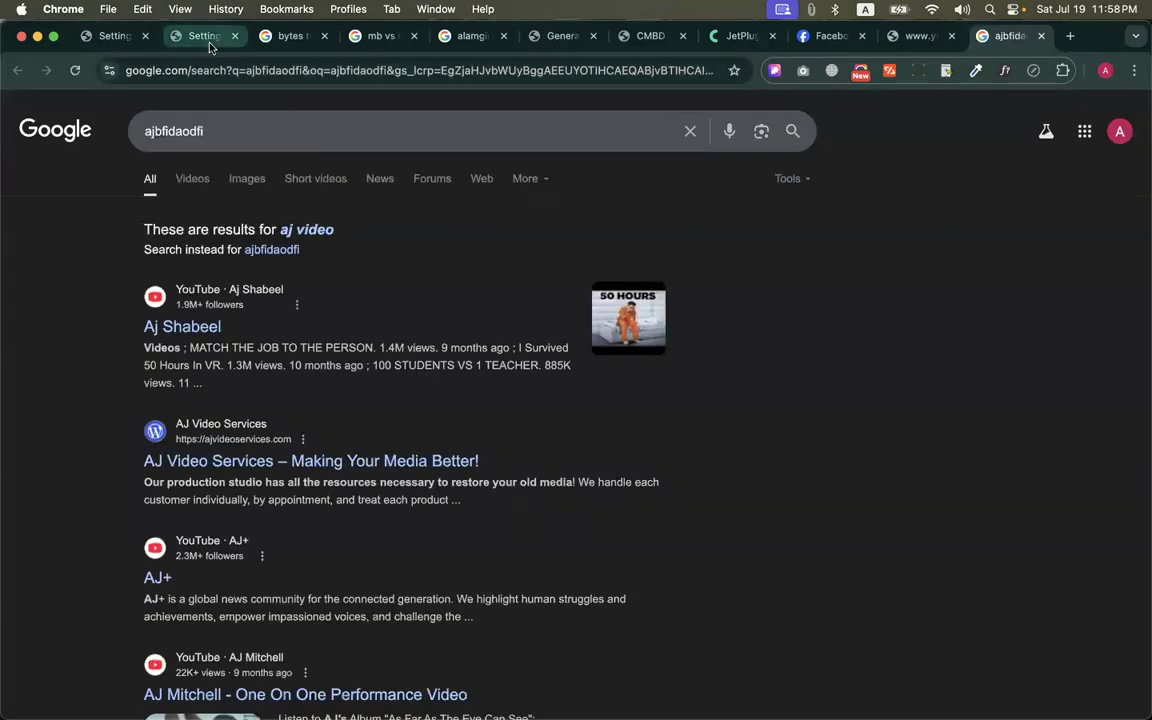
pyautogui.click(203, 70)
pyautogui.write('akjbnfakjs')
pyautogui.hotkey('ctrl', 'Return')
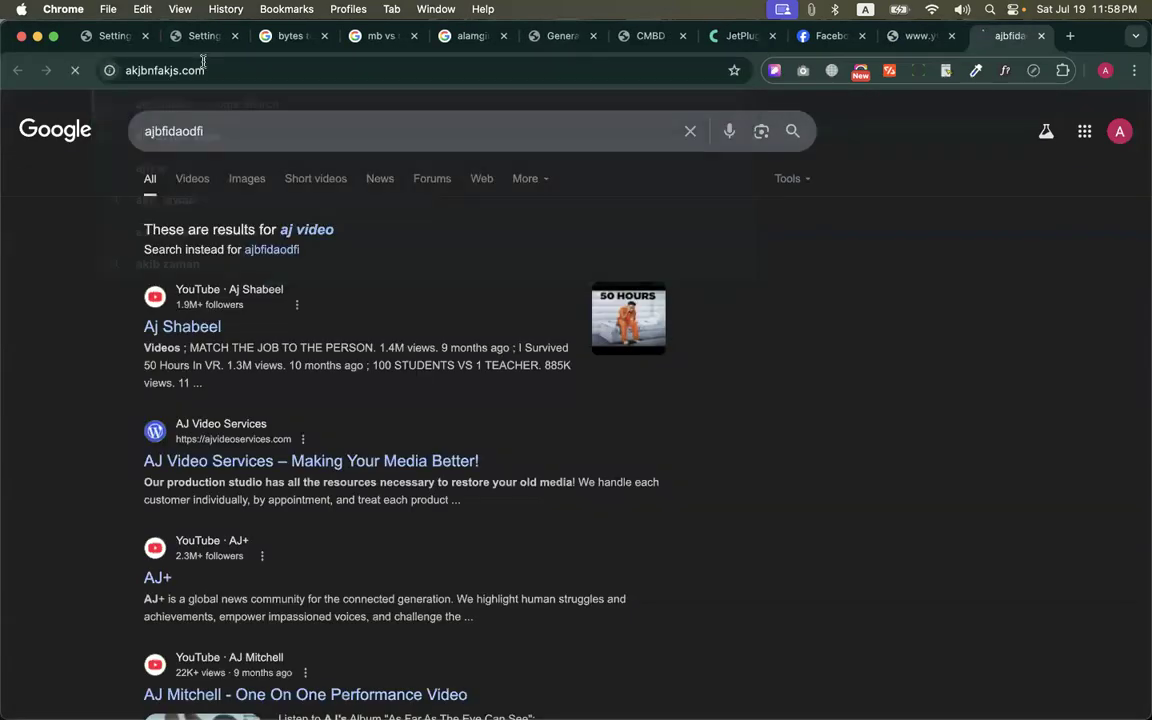
pyautogui.press('super+w')
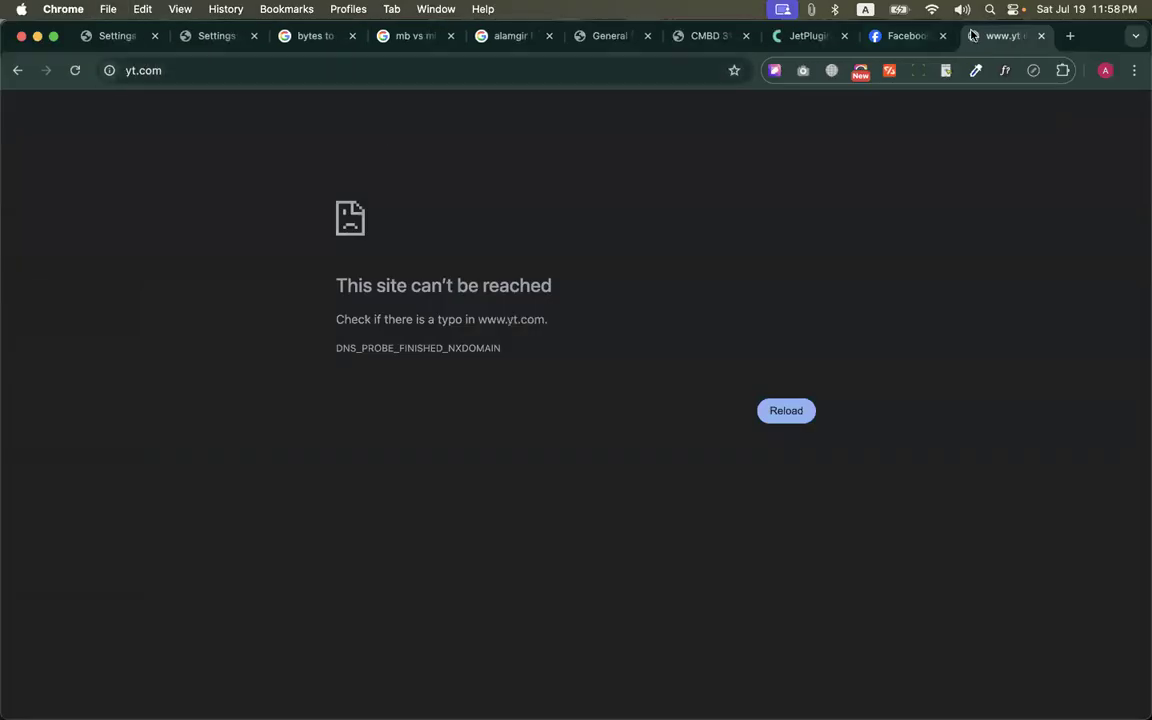
pyautogui.press('super+w')
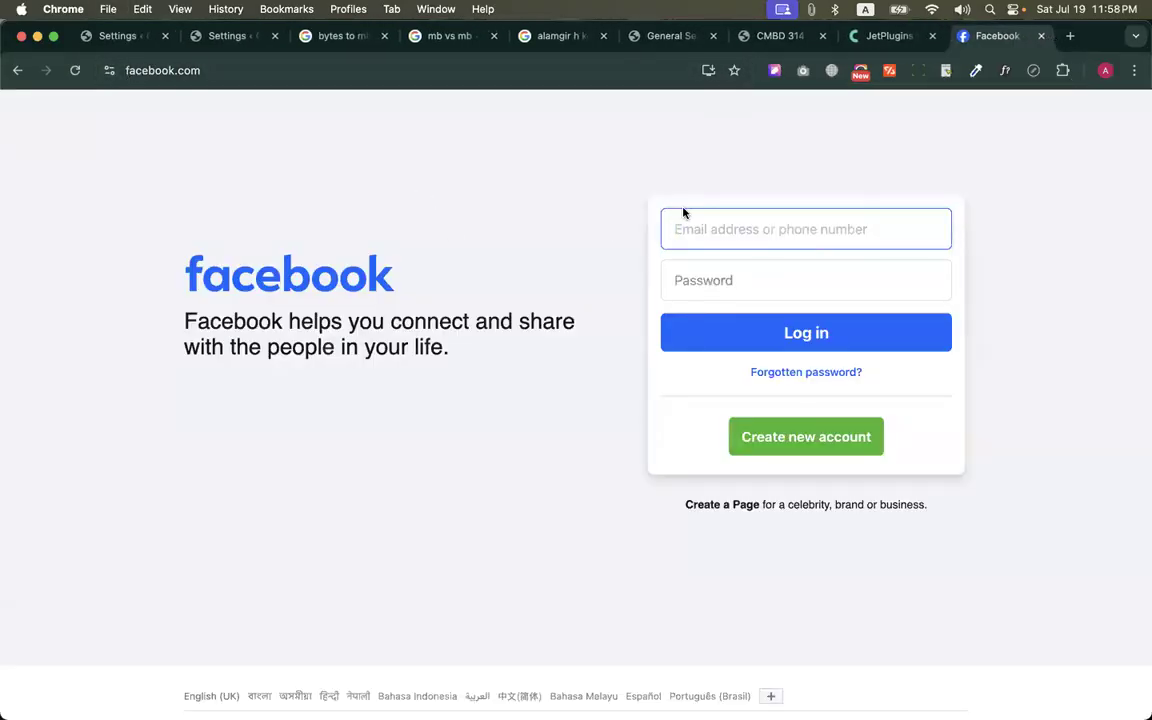
# Search the web for "facebook meme", open a Facebook reel from the short video results and dismiss its login prompt
pyautogui.scroll(-2, 869, 486)
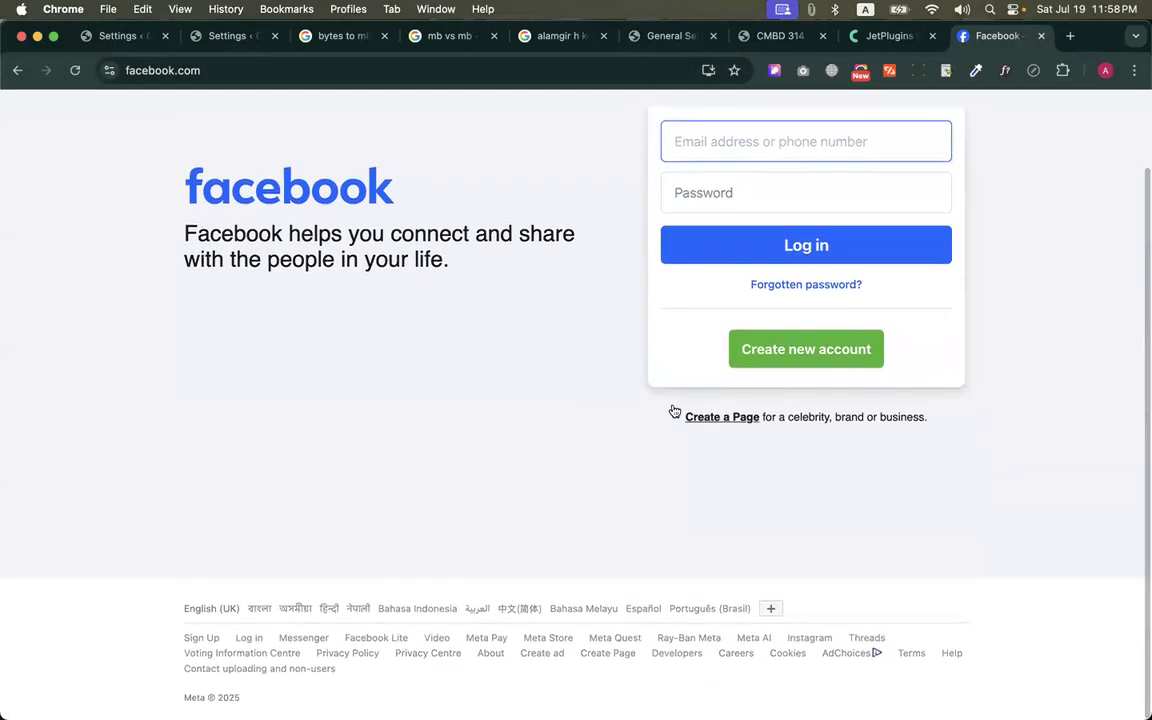
pyautogui.scroll(2, 674, 409)
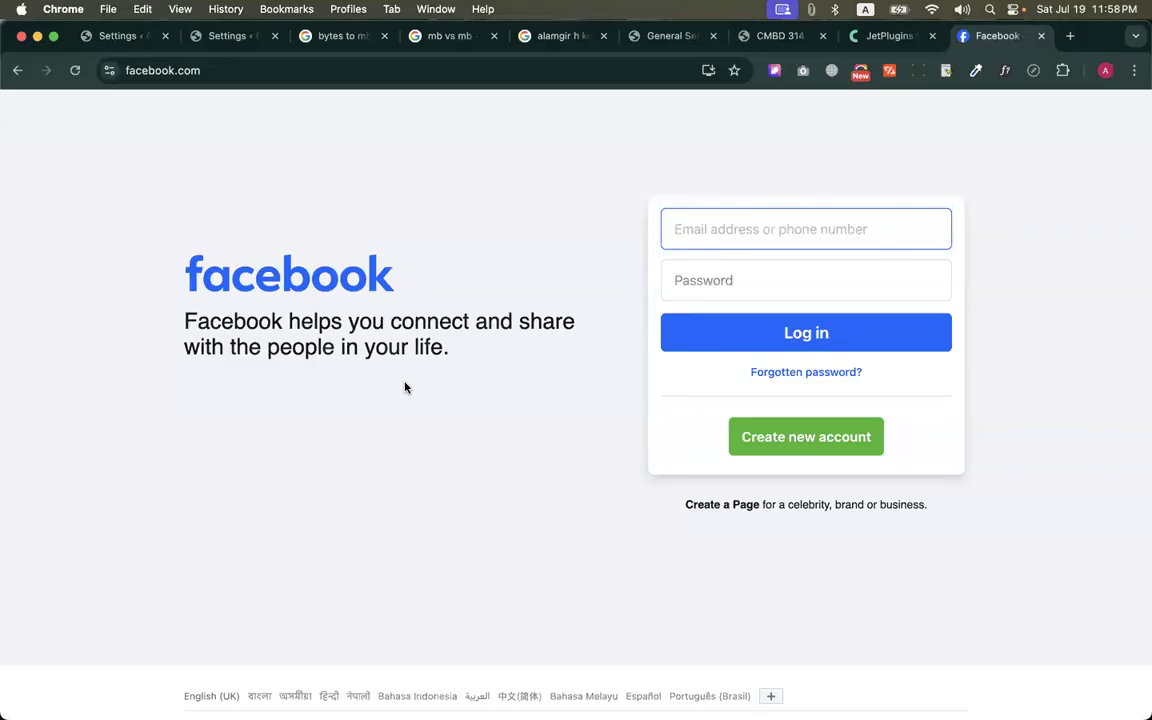
pyautogui.click(167, 72)
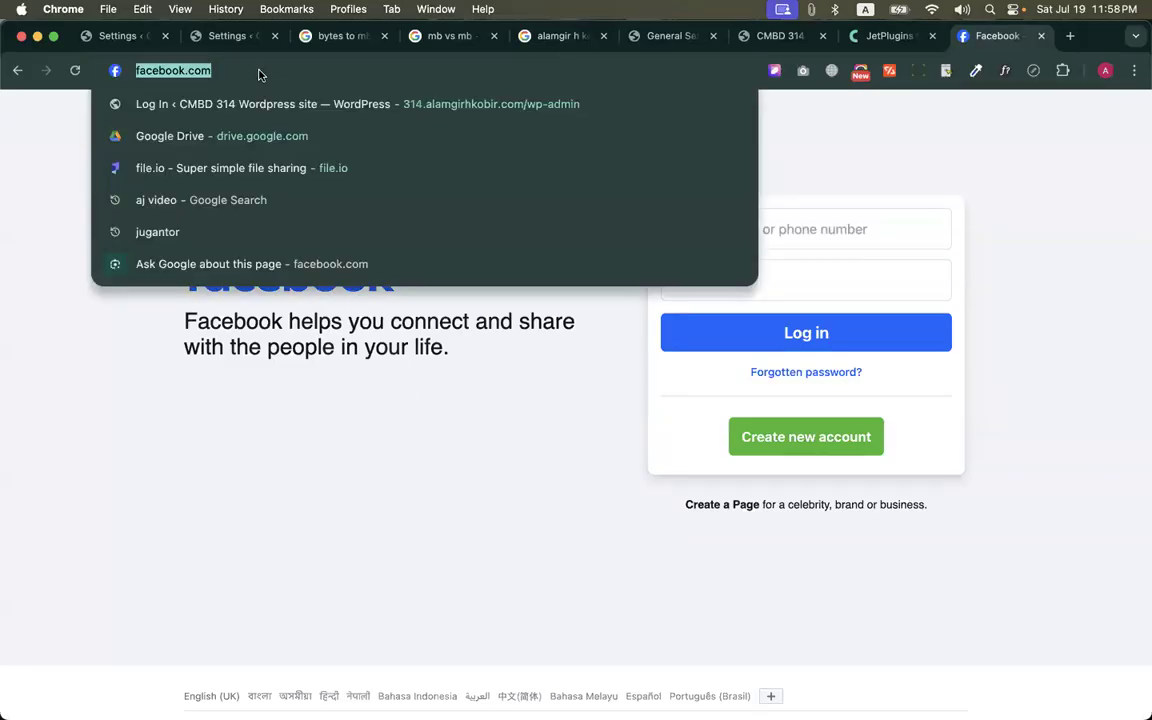
pyautogui.write('facebook meme')
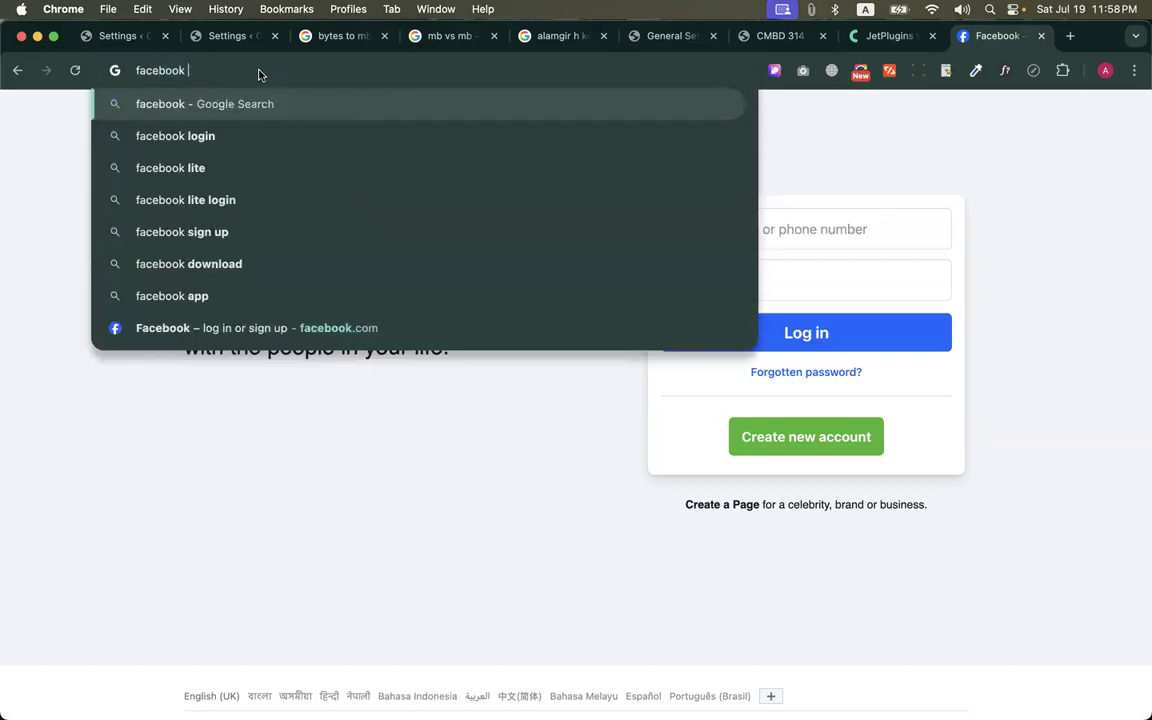
pyautogui.press('Return')
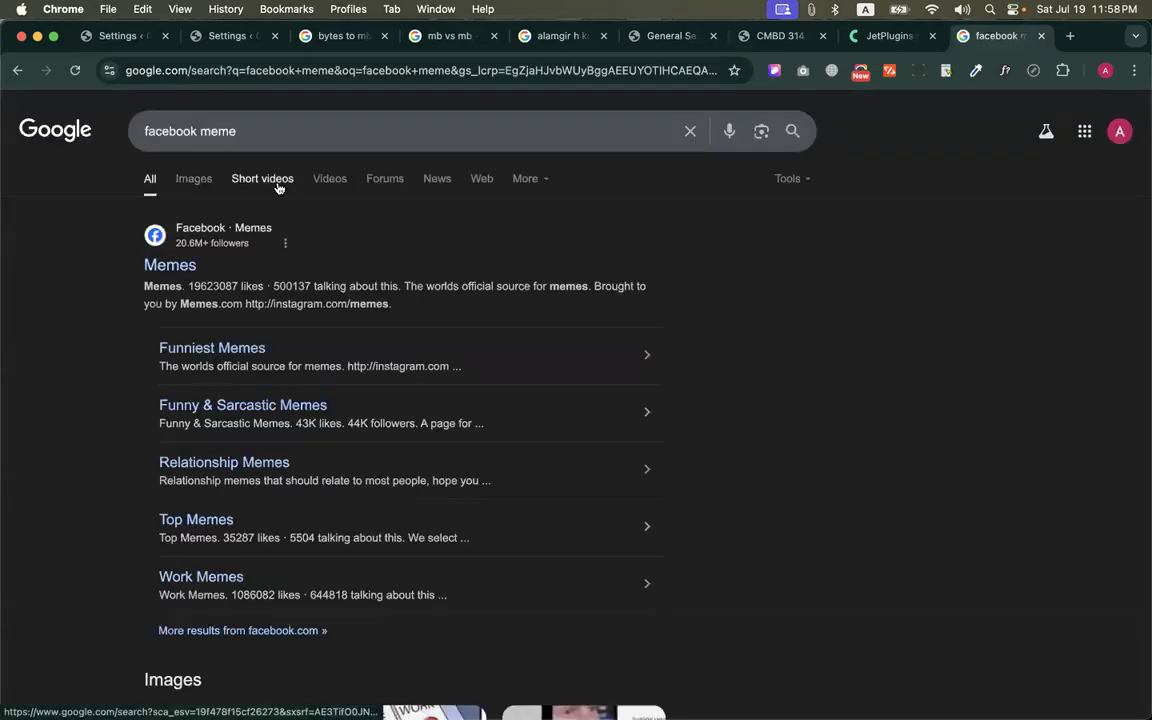
pyautogui.click(279, 187)
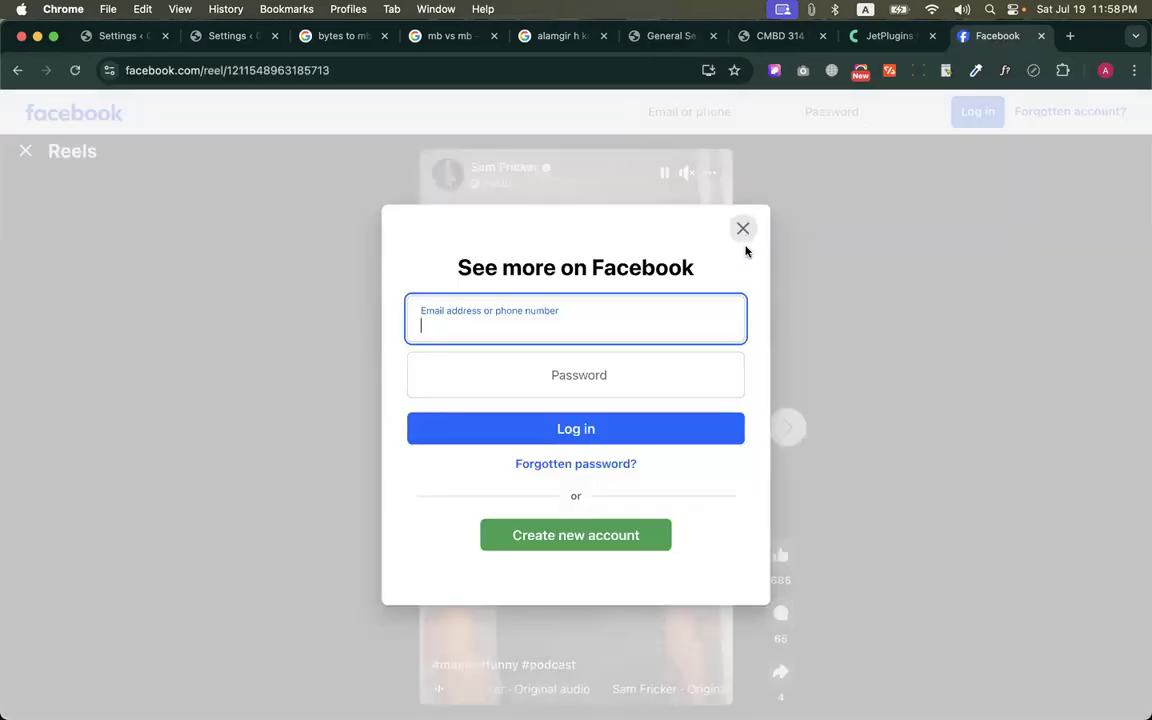
pyautogui.click(743, 227)
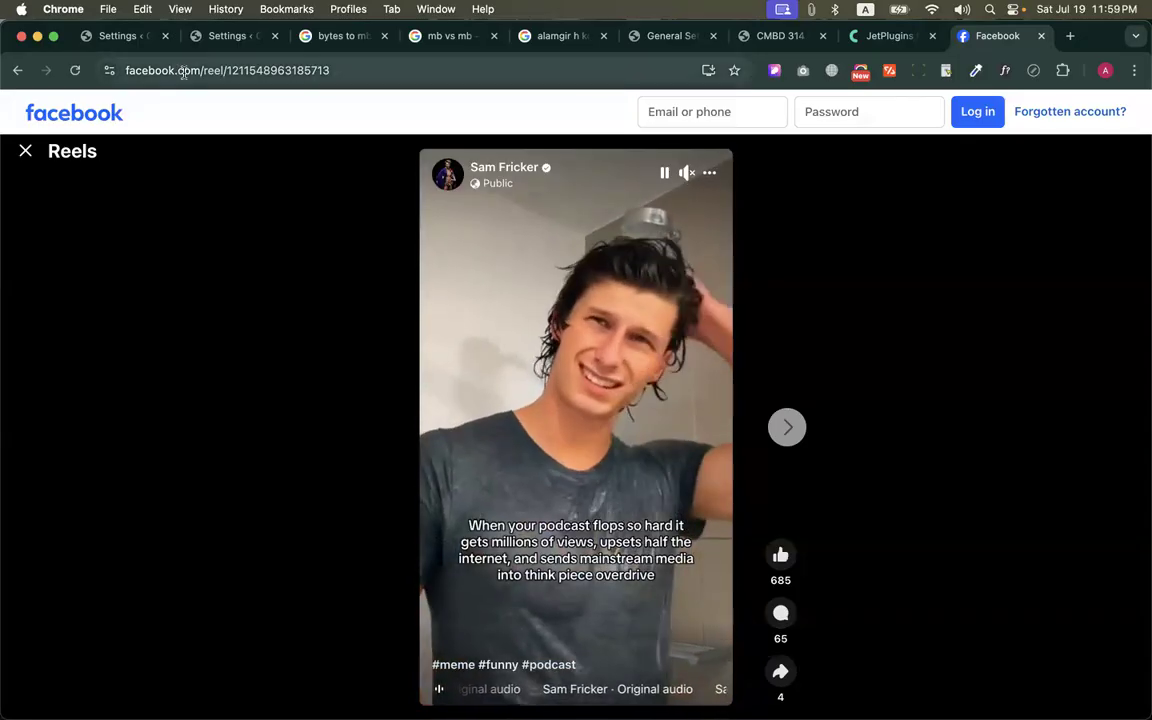
# Examine the reel's web address, pause the reel, and try to open Facebook's home page, dismissing the login prompt
pyautogui.moveTo(200, 67); pyautogui.dragTo(392, 70)
pyautogui.click(548, 288)
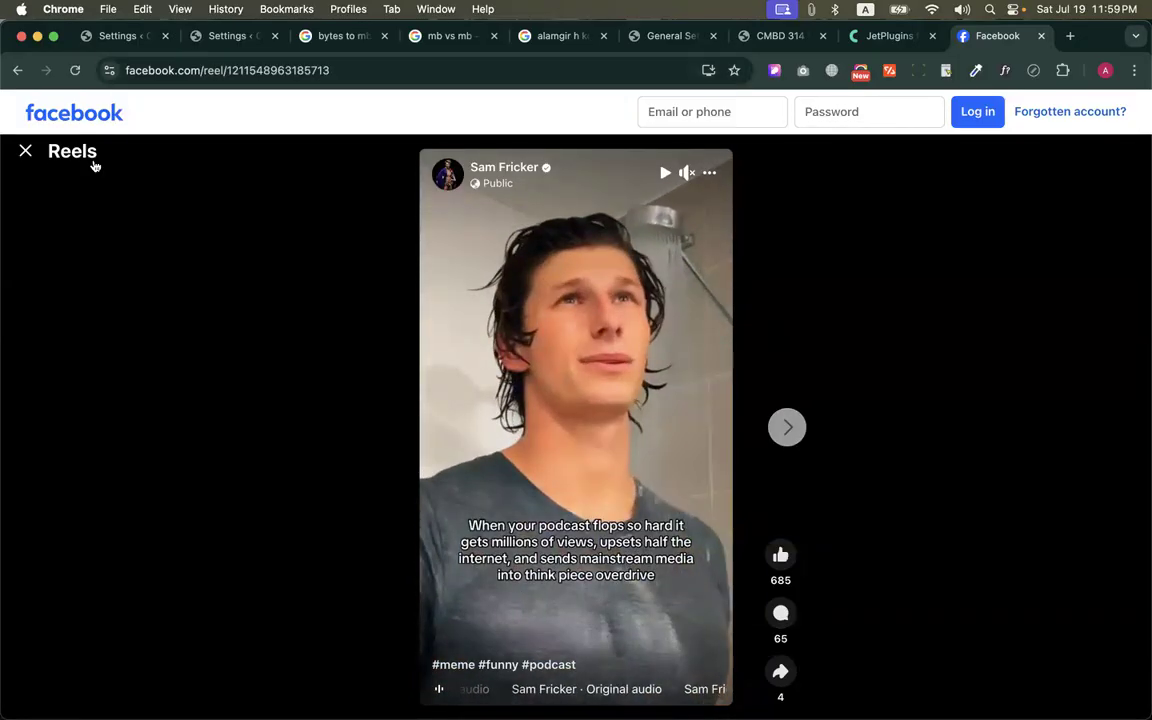
pyautogui.click(89, 113)
pyautogui.click(743, 229)
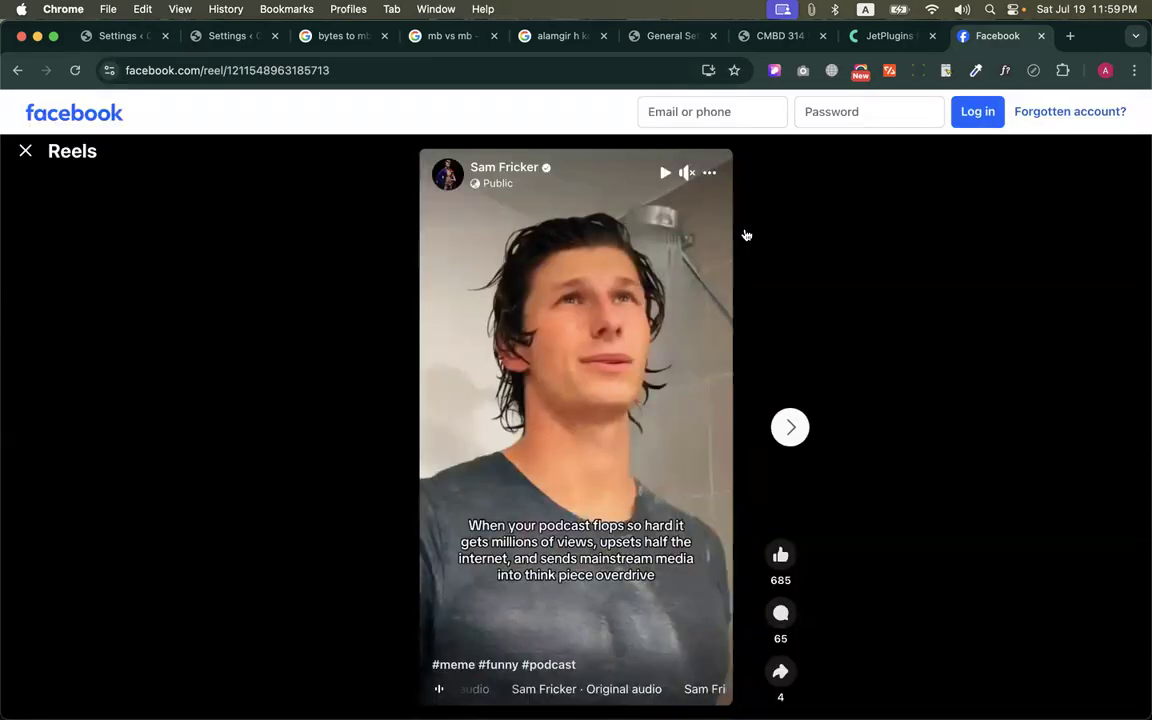
# Return to the Ultimate Member access settings and set Global Site Access to Site accessible to Logged In Users
pyautogui.click(671, 45)
pyautogui.click(560, 36)
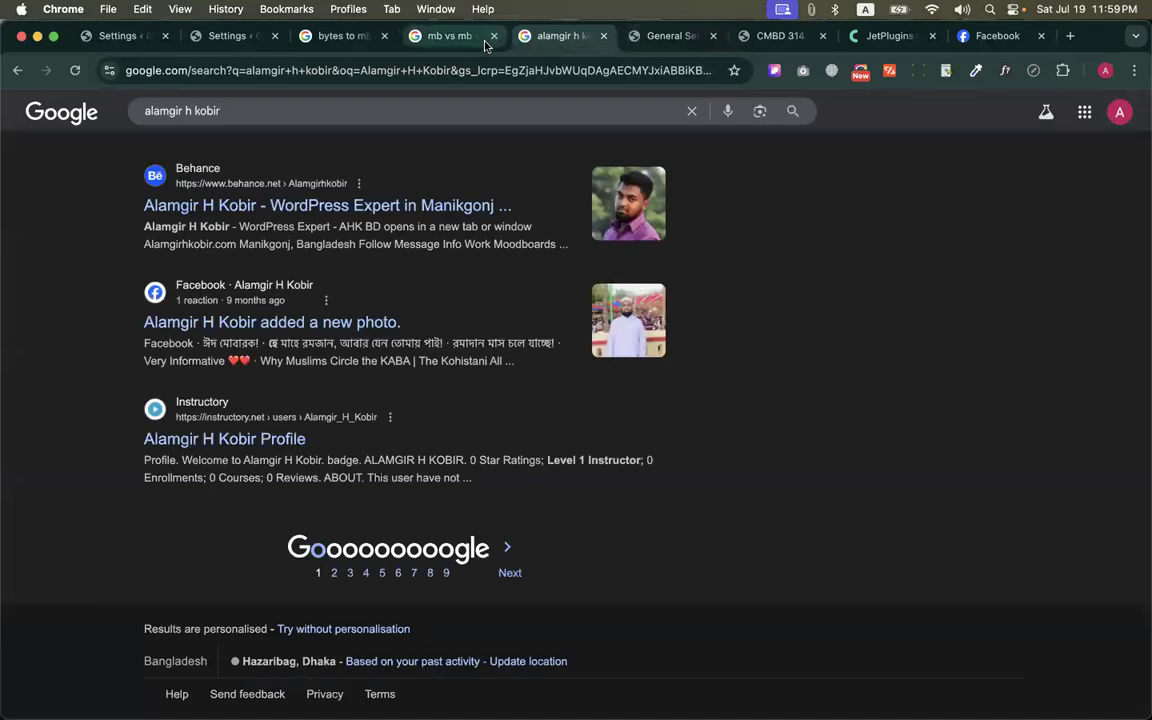
pyautogui.click(450, 36)
pyautogui.click(228, 36)
pyautogui.scroll(-2, 600, 420)
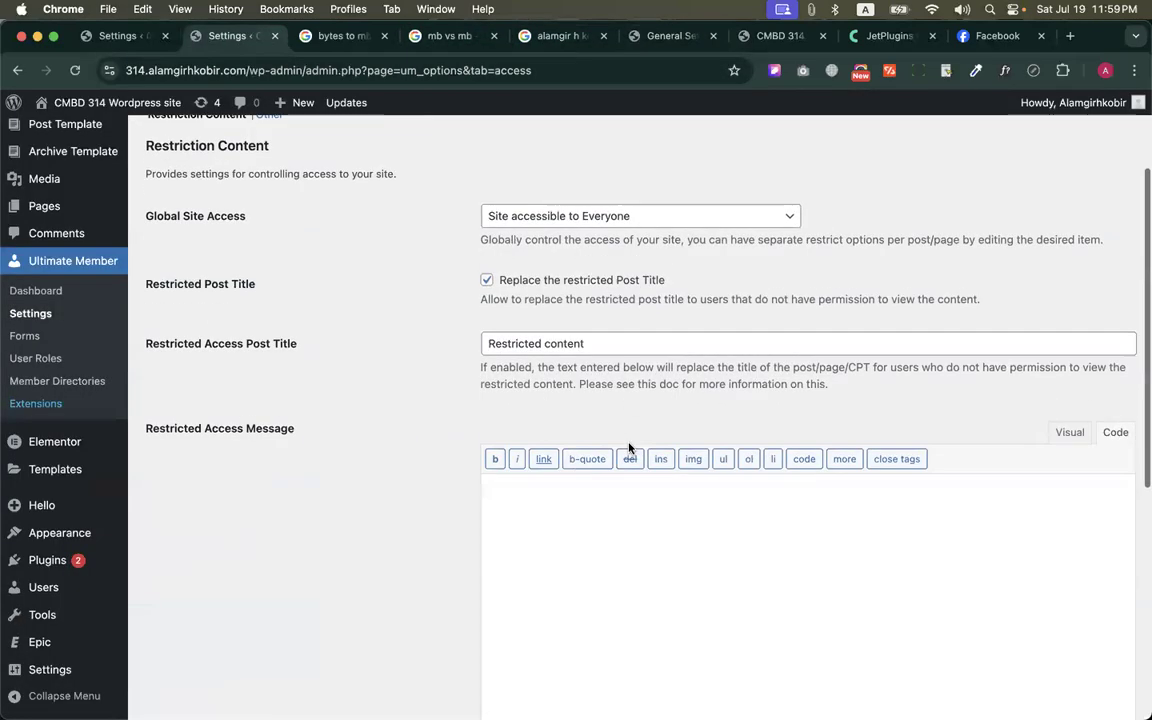
pyautogui.click(560, 210)
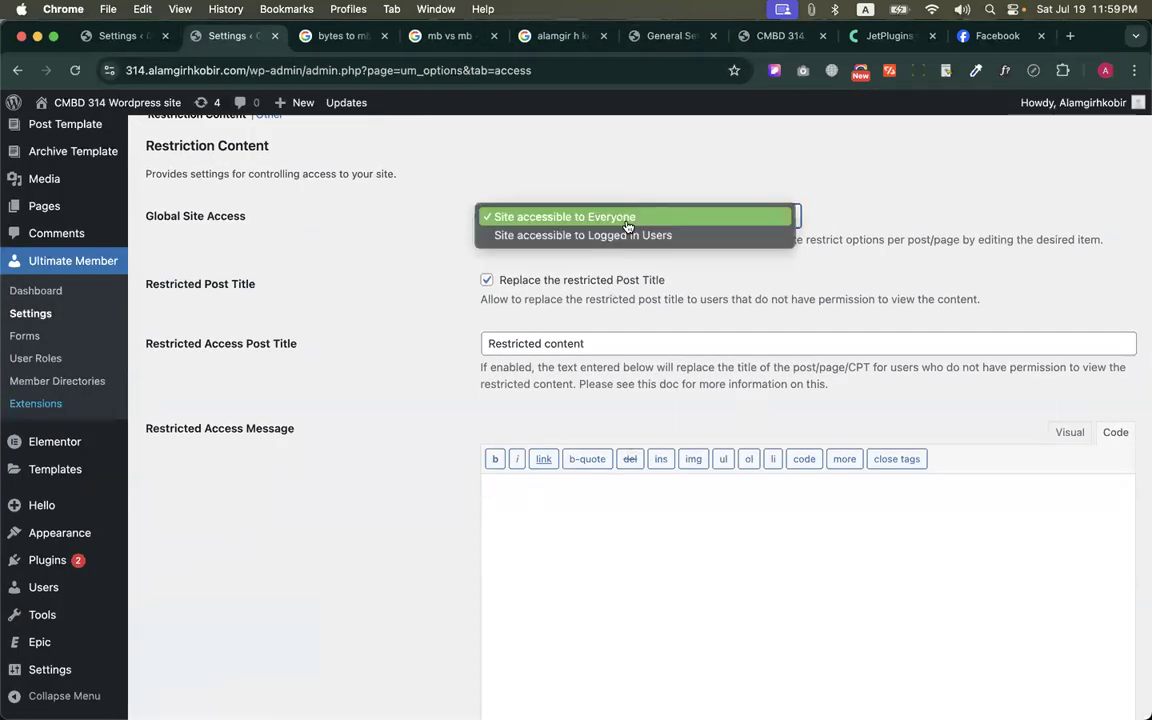
pyautogui.click(597, 240)
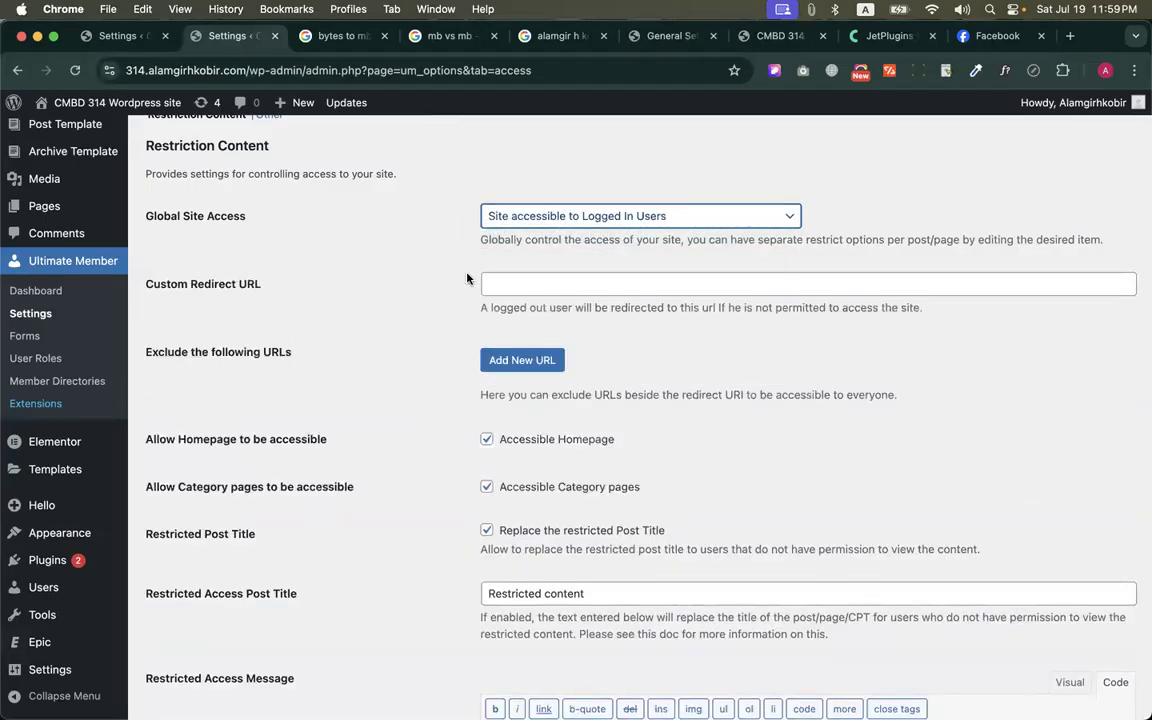
# Review the Custom Redirect URL option, leave it empty and save the access settings
pyautogui.moveTo(148, 281); pyautogui.dragTo(303, 284)
pyautogui.click(363, 295)
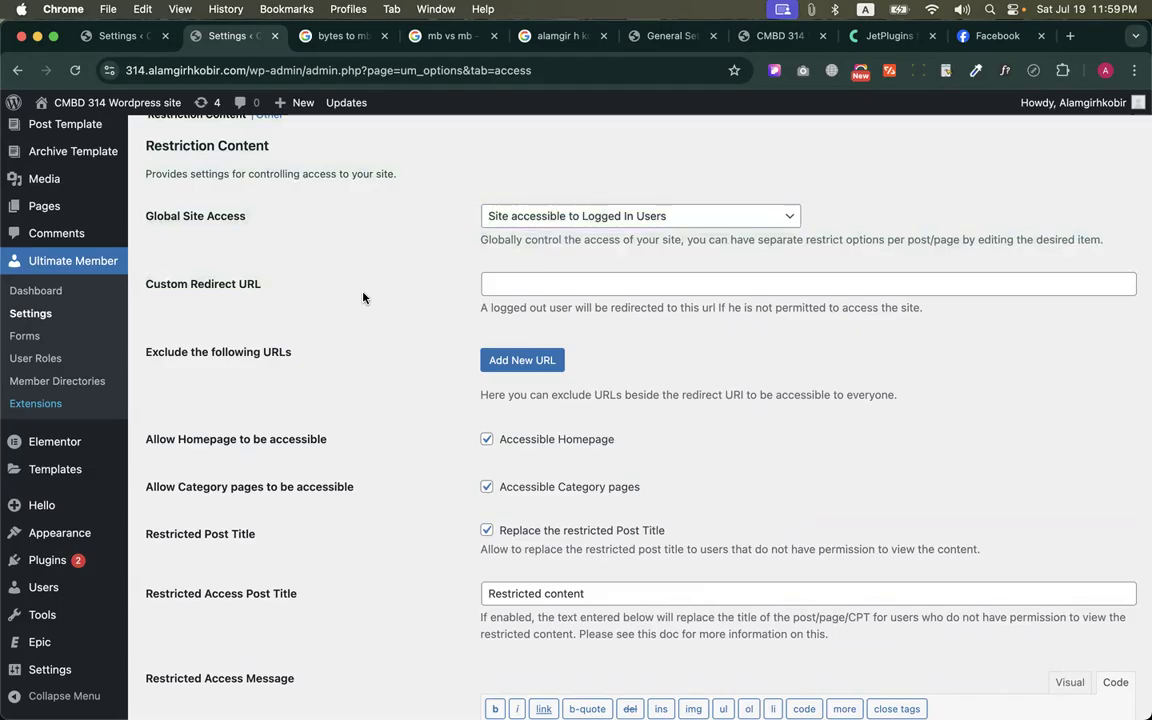
pyautogui.click(515, 286)
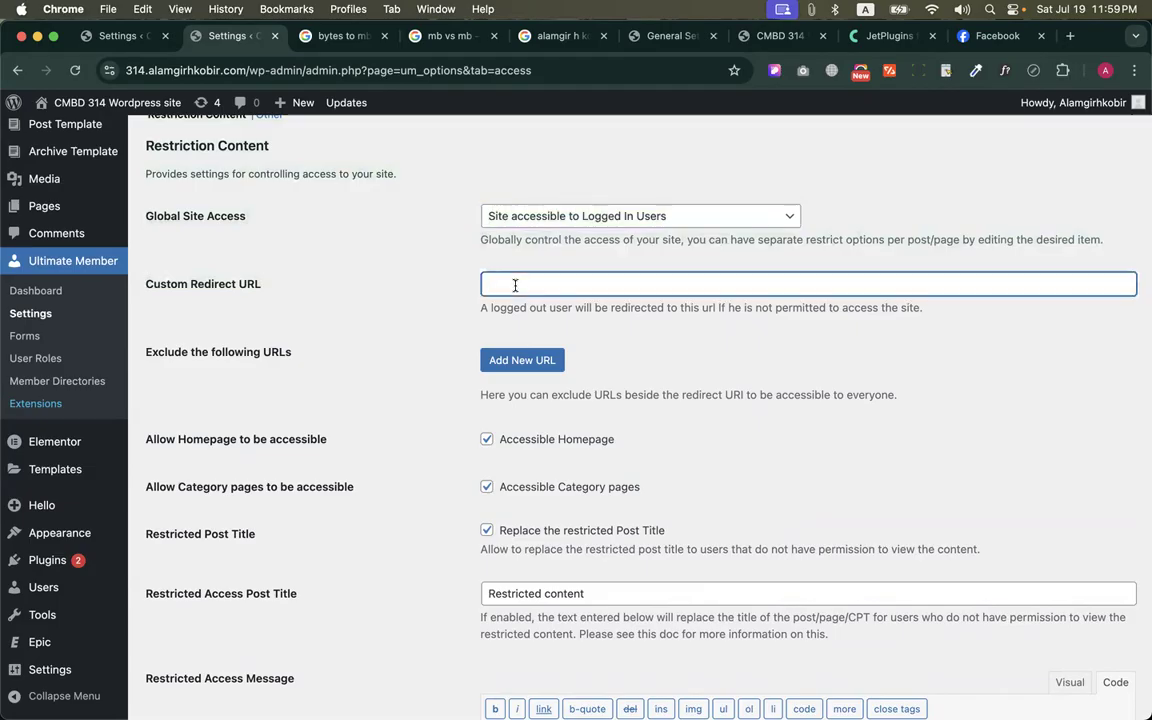
pyautogui.moveTo(481, 314); pyautogui.dragTo(686, 330)
pyautogui.click(686, 326)
pyautogui.scroll(-10, 430, 329)
pyautogui.click(195, 645)
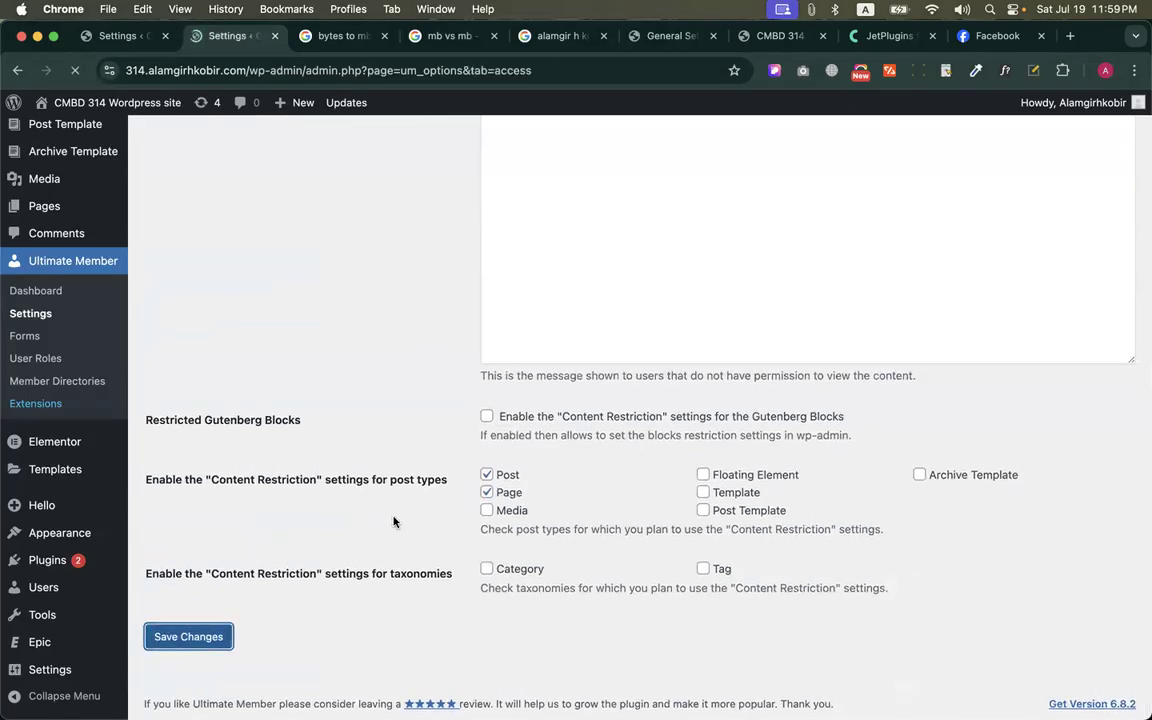
# Switch to the browser window with the member profile, log out of the site and reload its home page
pyautogui.hotkey('ctrl', 'Up')
pyautogui.click(368, 275)
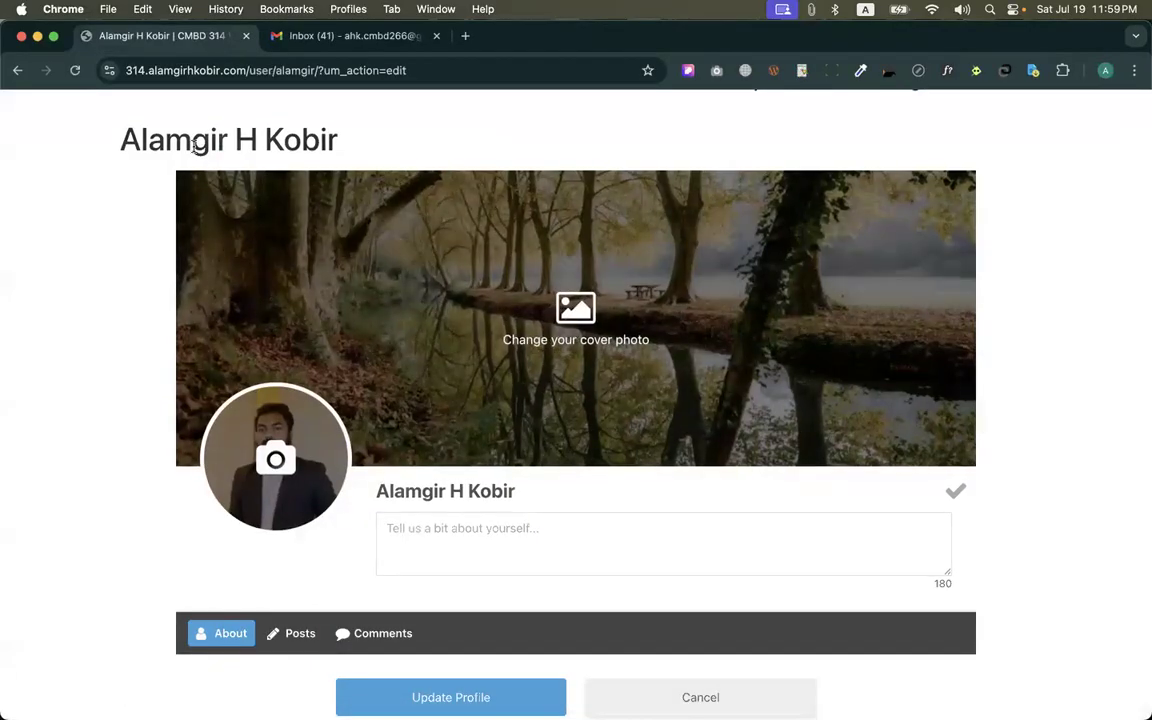
pyautogui.scroll(2, 350, 140)
pyautogui.click(930, 180)
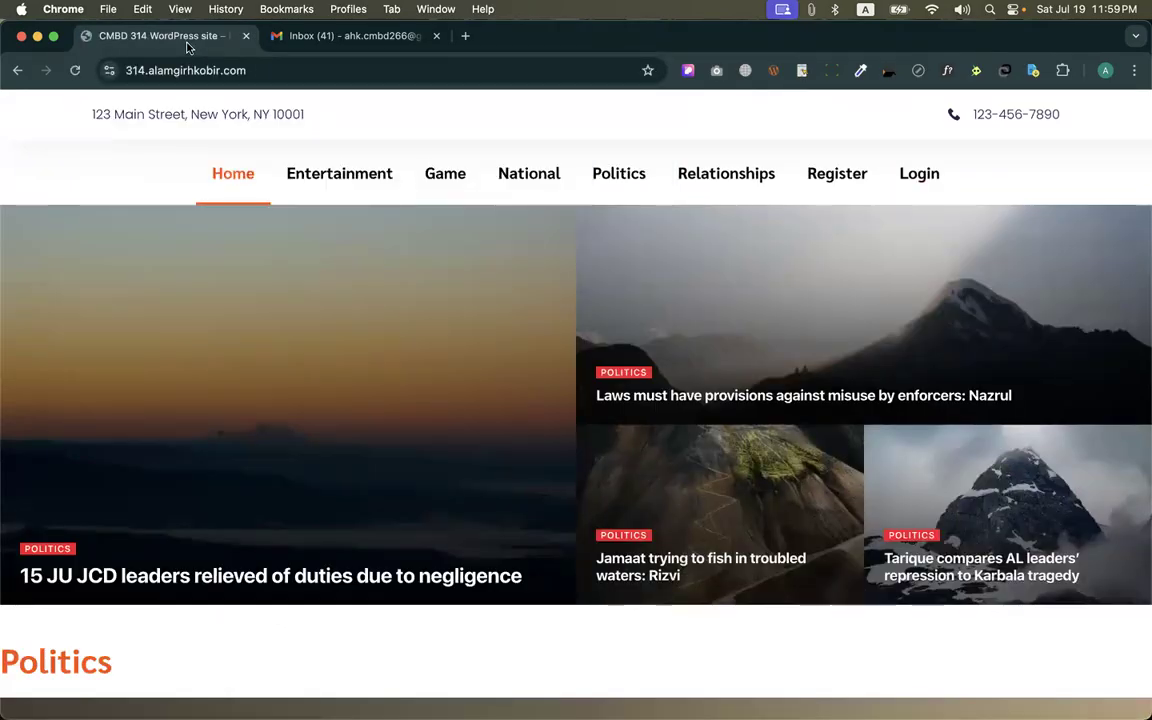
pyautogui.click(185, 70)
pyautogui.press('Return')
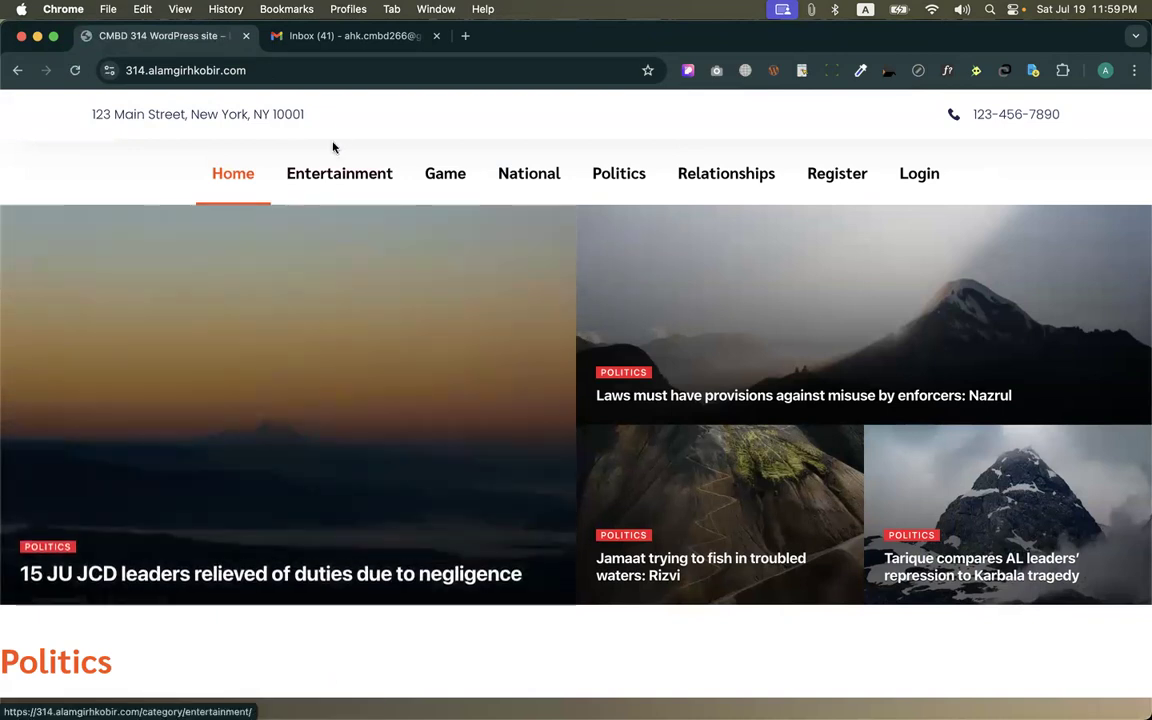
# Visit the Entertainment and Relationships category pages as a logged-out visitor
pyautogui.click(324, 178)
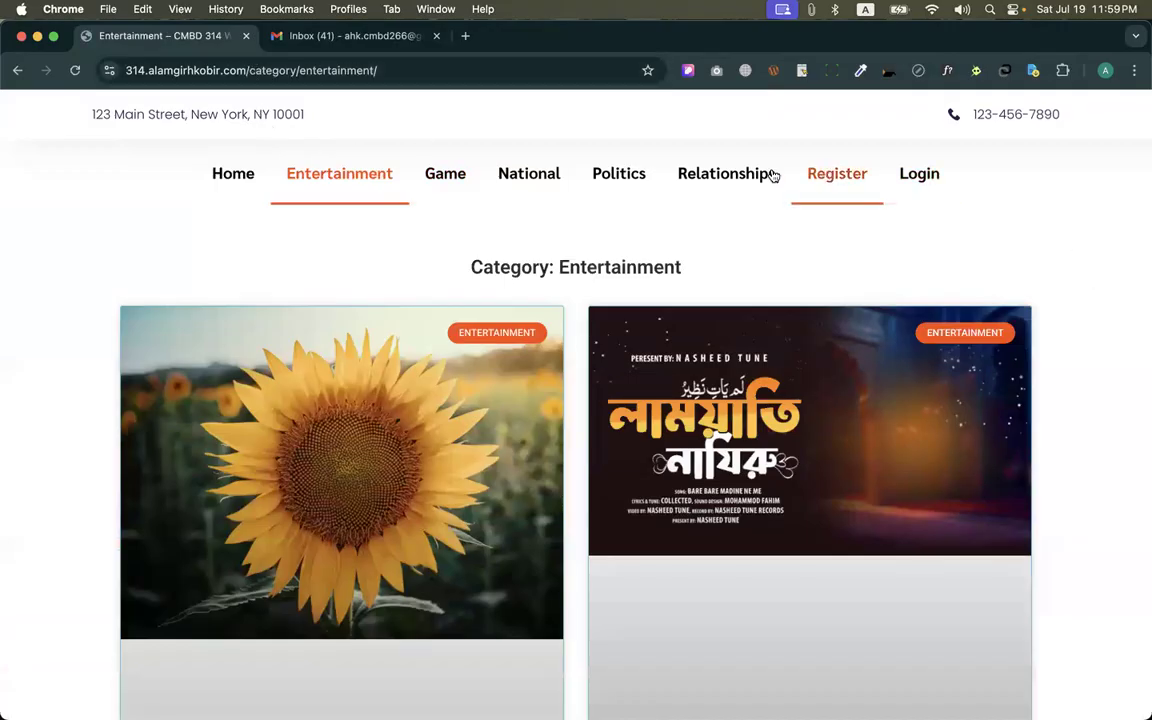
pyautogui.click(690, 196)
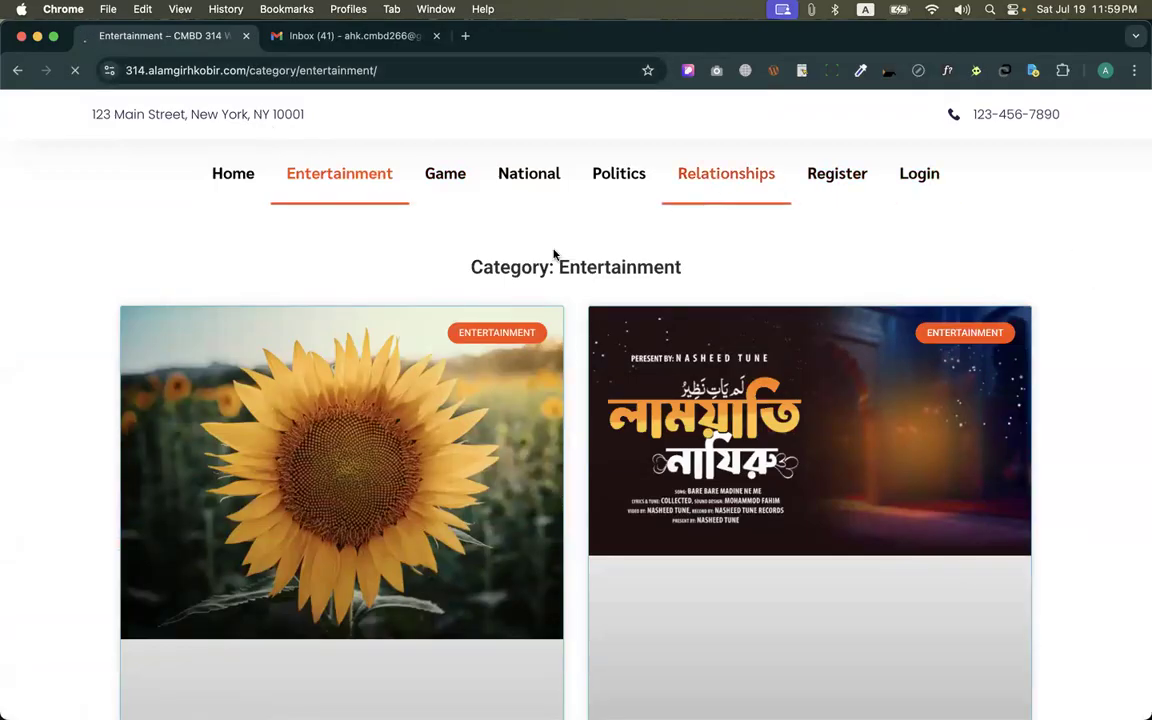
pyautogui.scroll(-10, 553, 257)
pyautogui.scroll(-5, 553, 255)
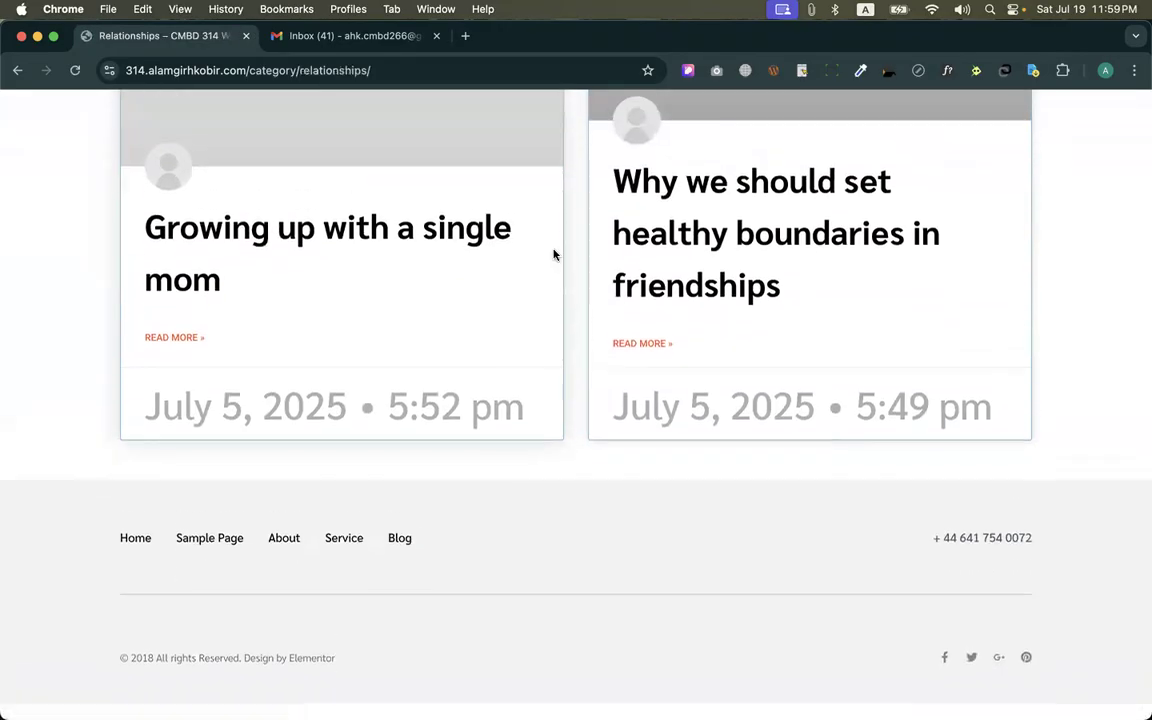
# Try to open the About, Service and Blog pages from the footer while logged out
pyautogui.click(284, 555)
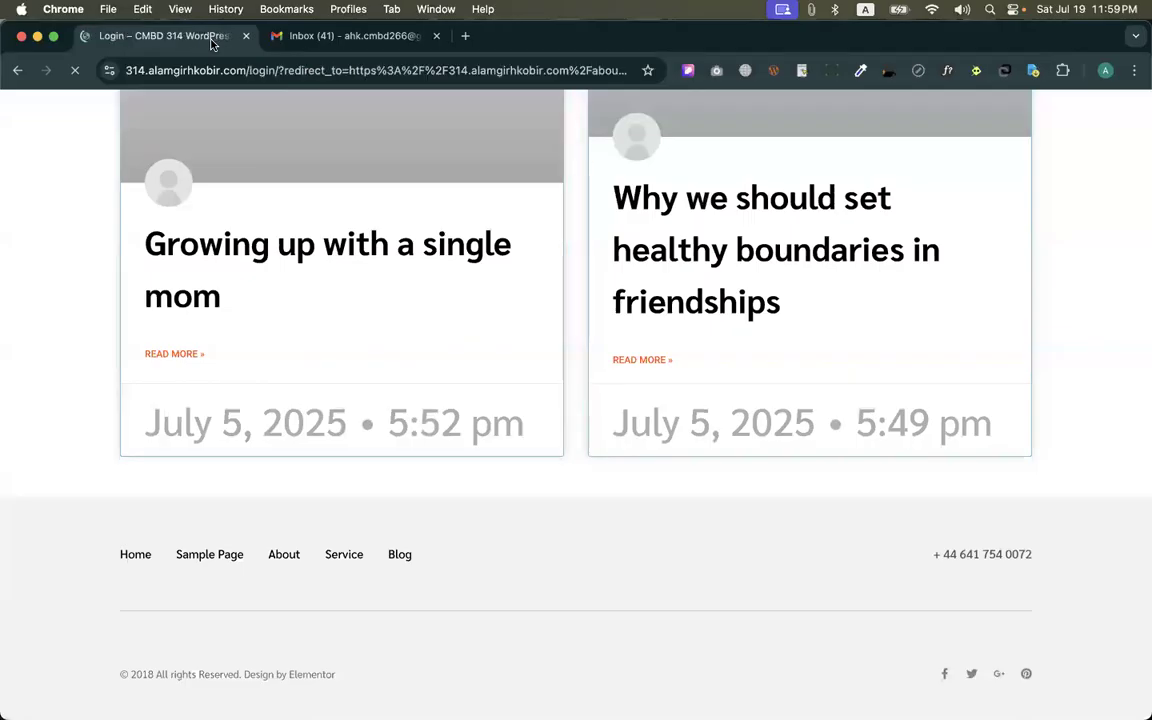
pyautogui.scroll(-2, 397, 327)
pyautogui.click(345, 549)
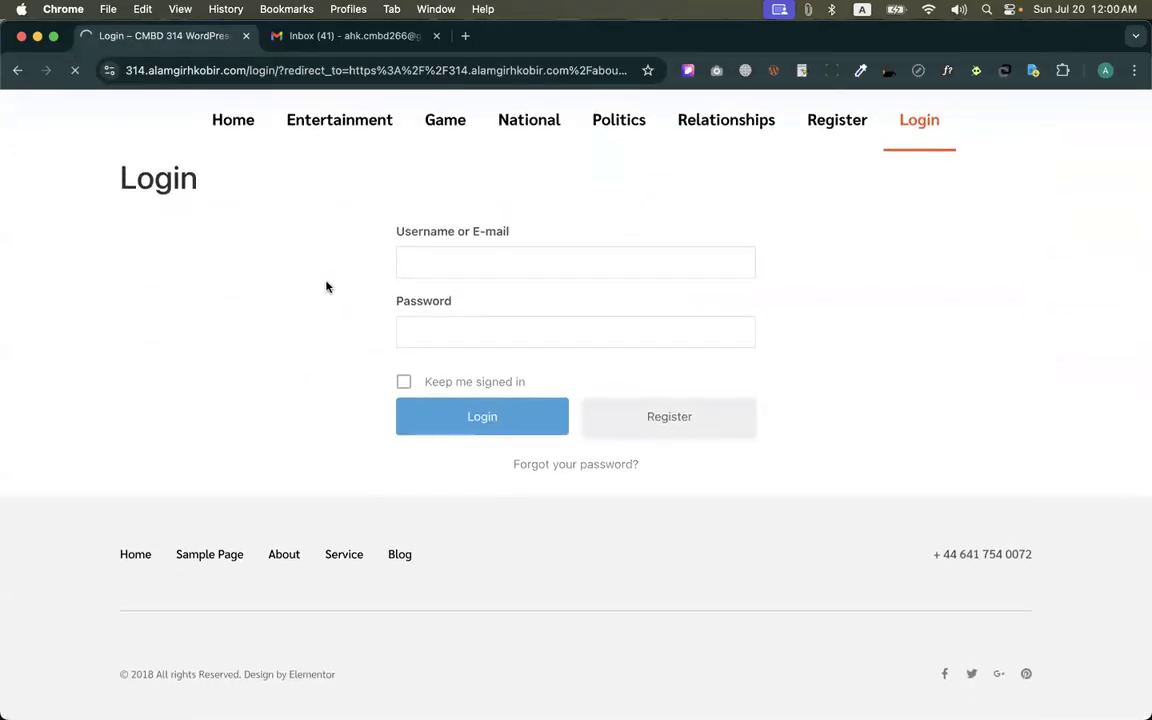
pyautogui.scroll(-1, 360, 440)
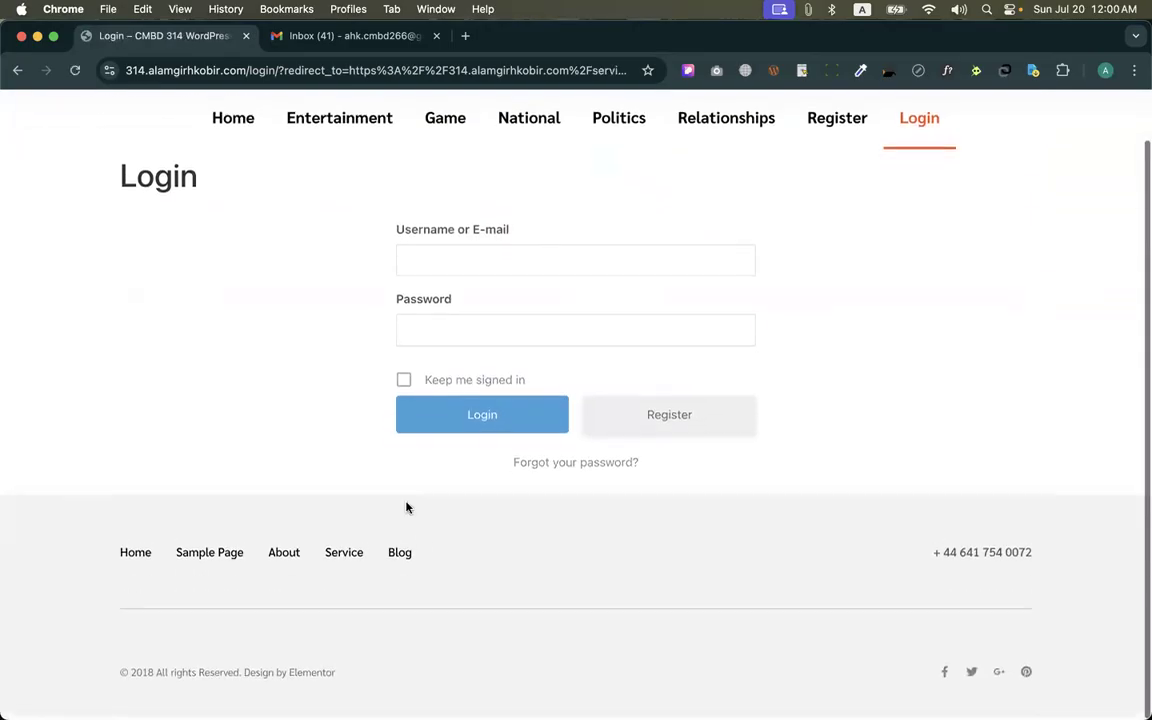
pyautogui.click(398, 554)
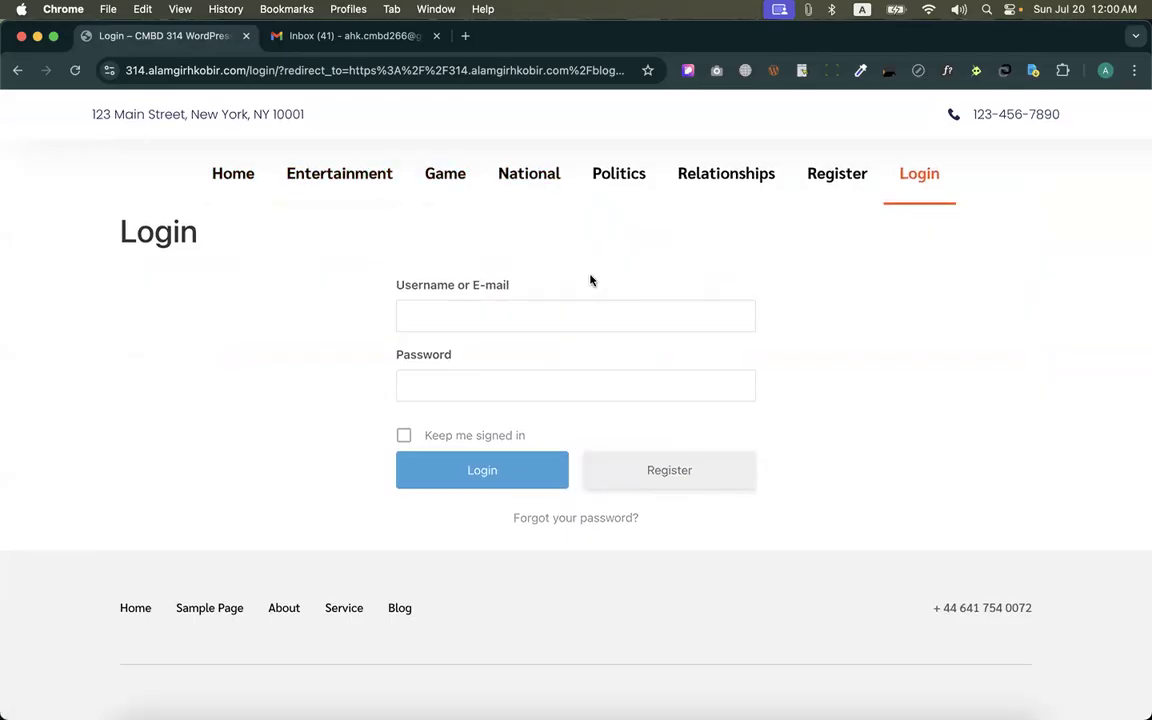
# Disable Accessible Homepage and Accessible Category pages in the Ultimate Member access settings and save the changes
pyautogui.hotkey('ctrl', 'Up')
pyautogui.click(465, 257)
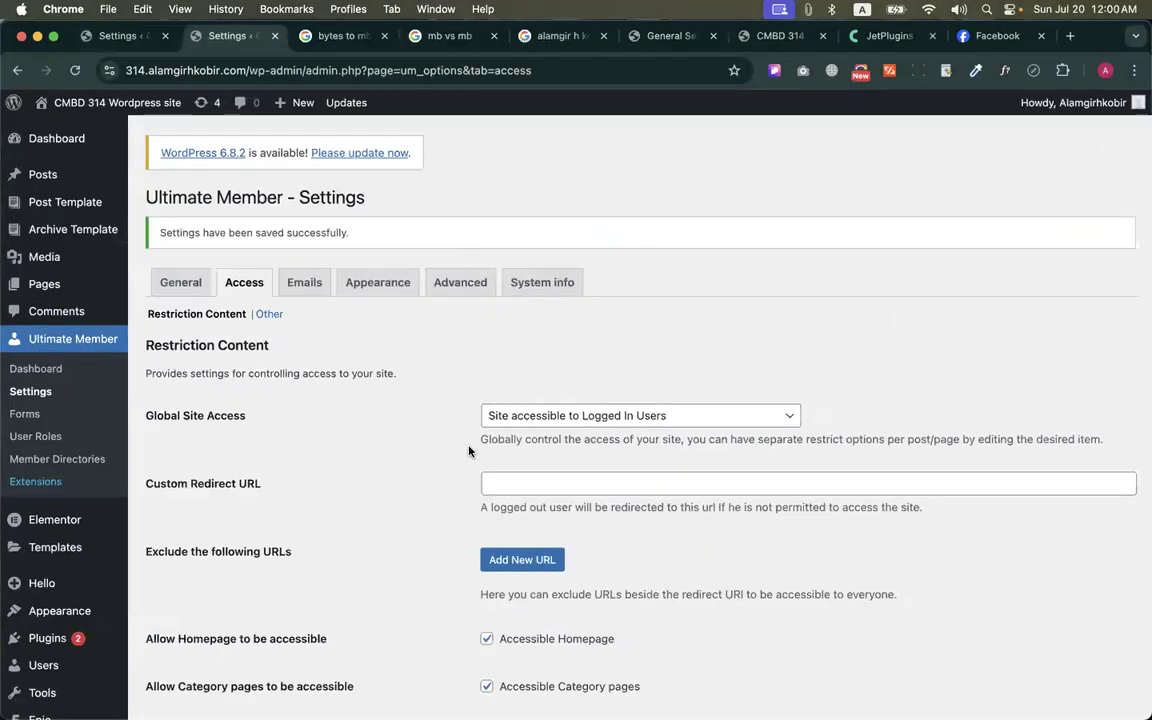
pyautogui.scroll(-8, 436, 417)
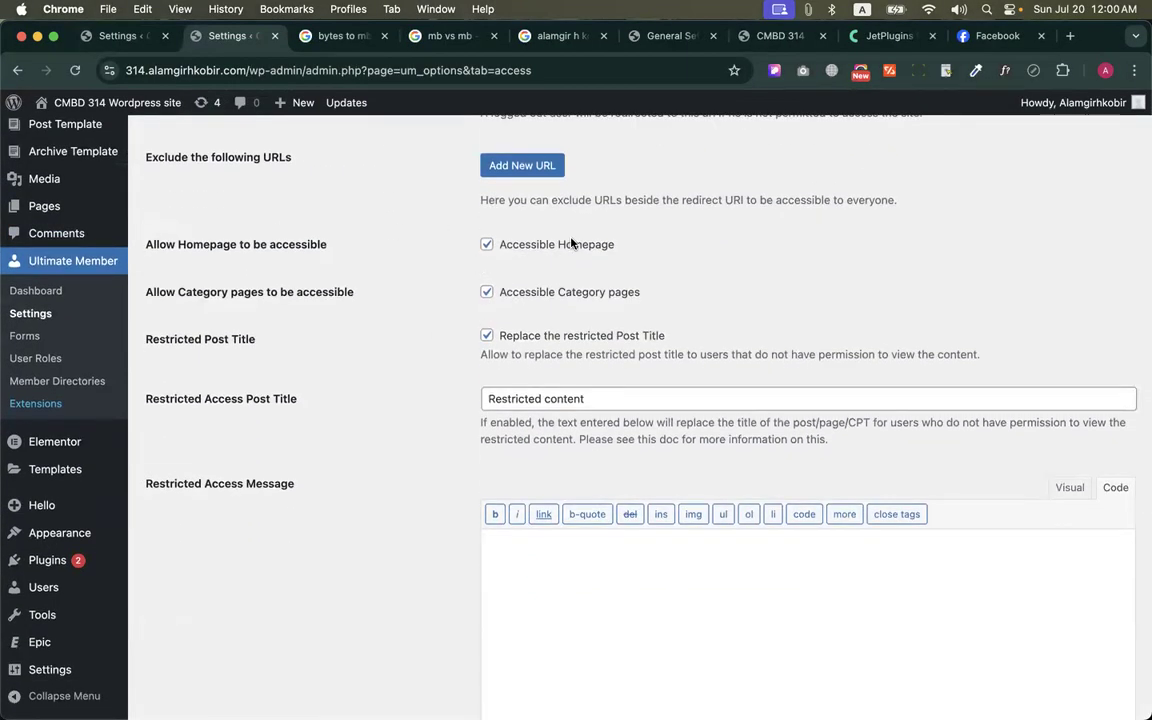
pyautogui.click(486, 292)
pyautogui.click(486, 244)
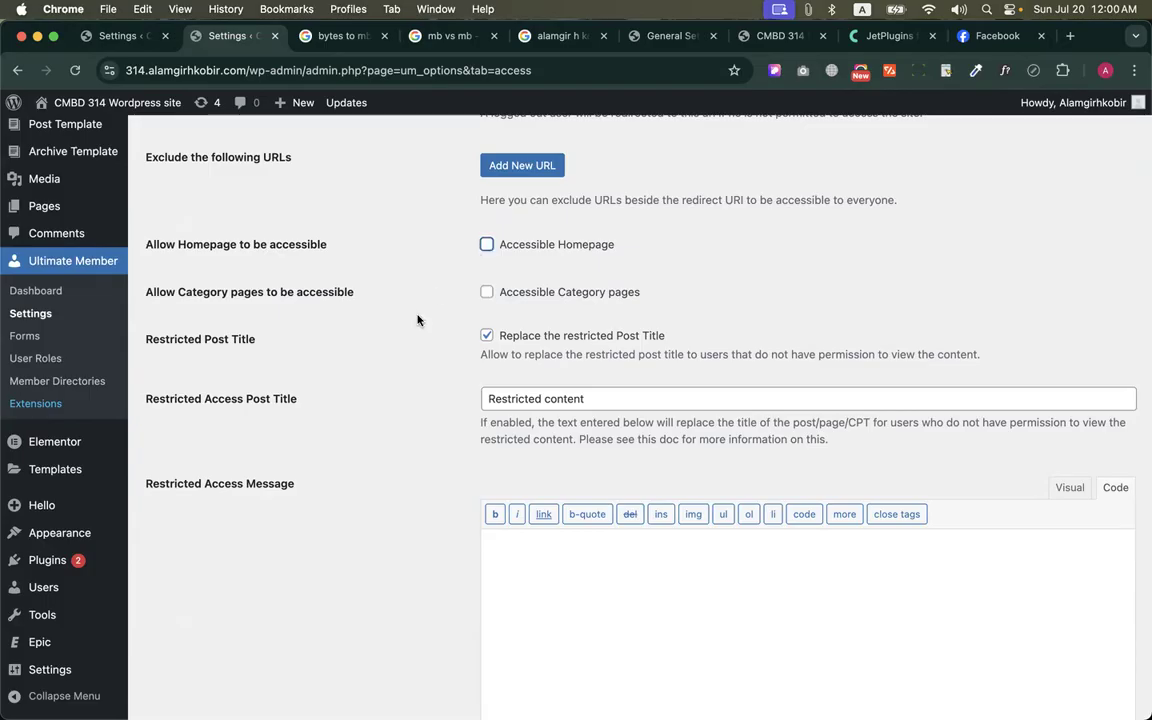
pyautogui.scroll(-10, 324, 505)
pyautogui.click(226, 634)
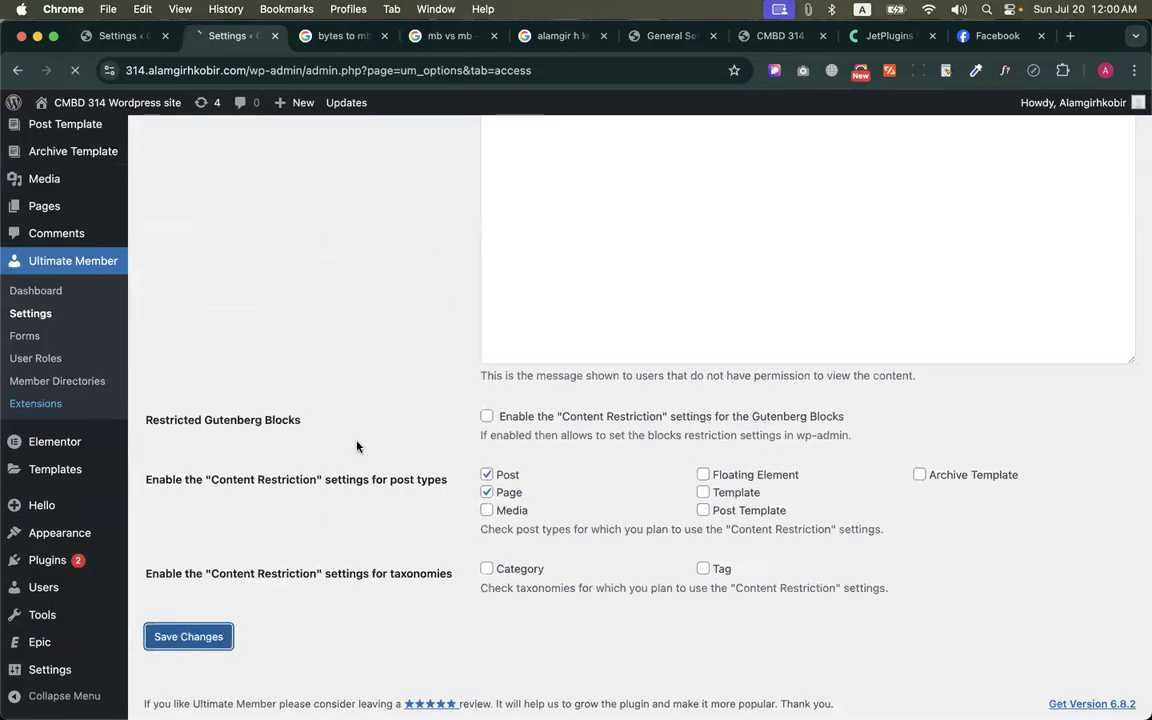
# Try to open the home page and the Entertainment and Game categories in the logged-out browser window
pyautogui.hotkey('ctrl', 'Up')
pyautogui.click(229, 190)
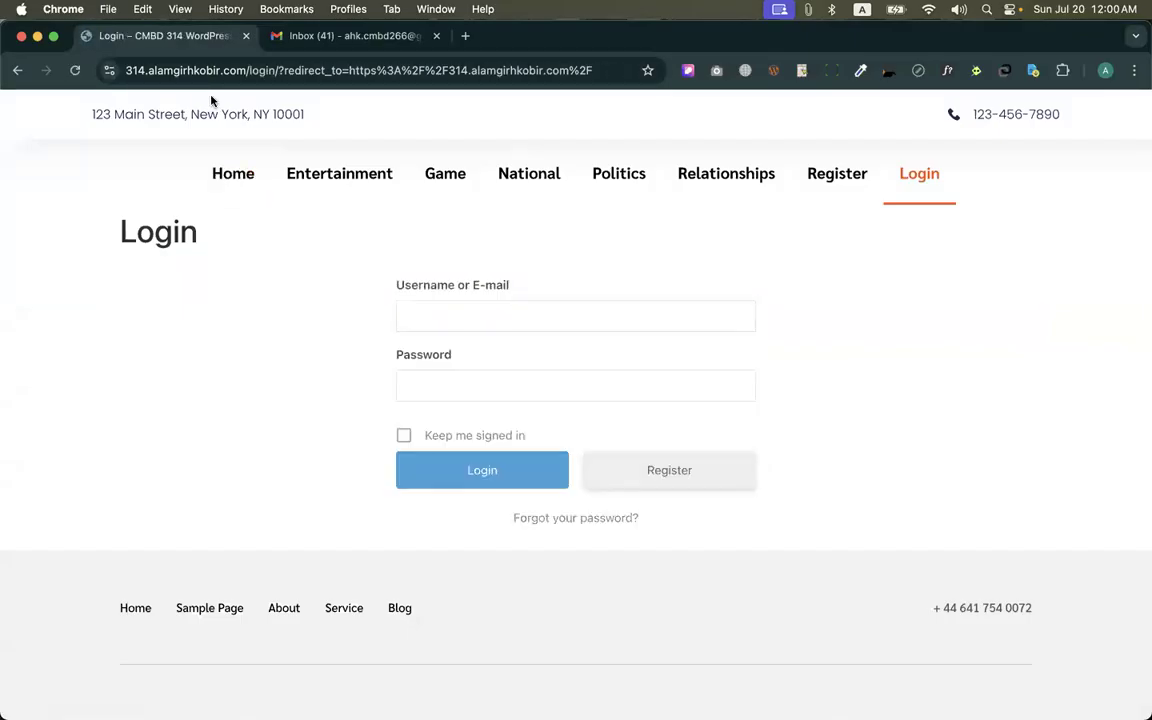
pyautogui.click(305, 196)
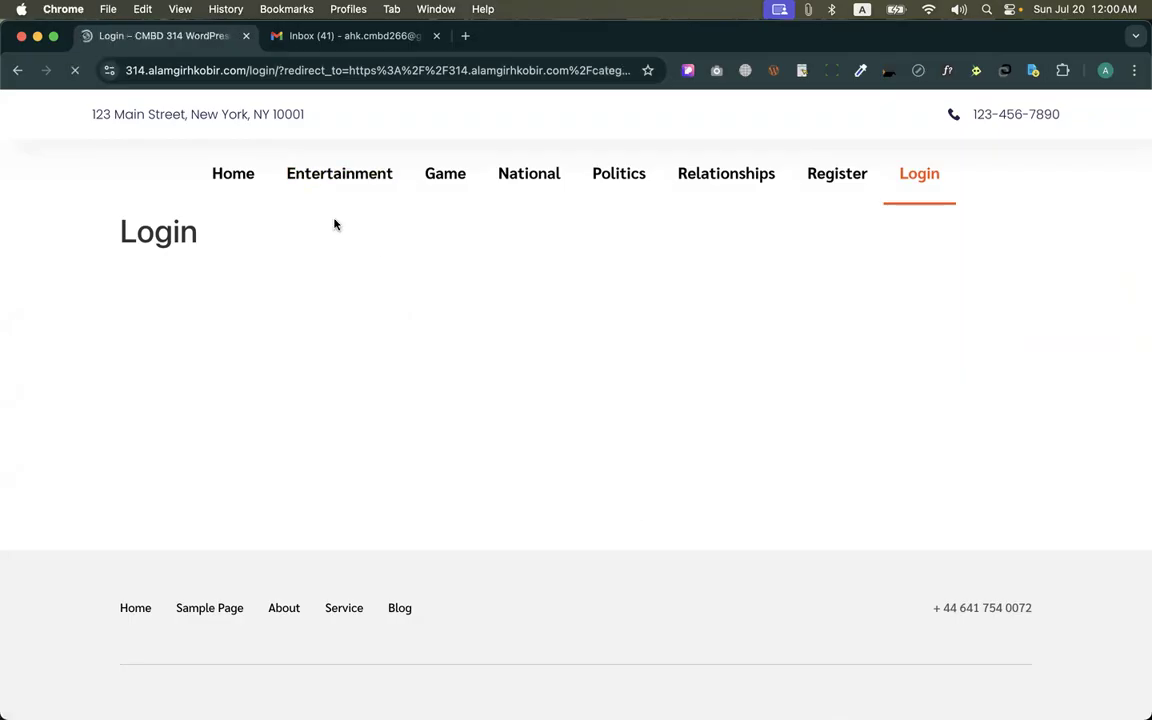
pyautogui.click(435, 176)
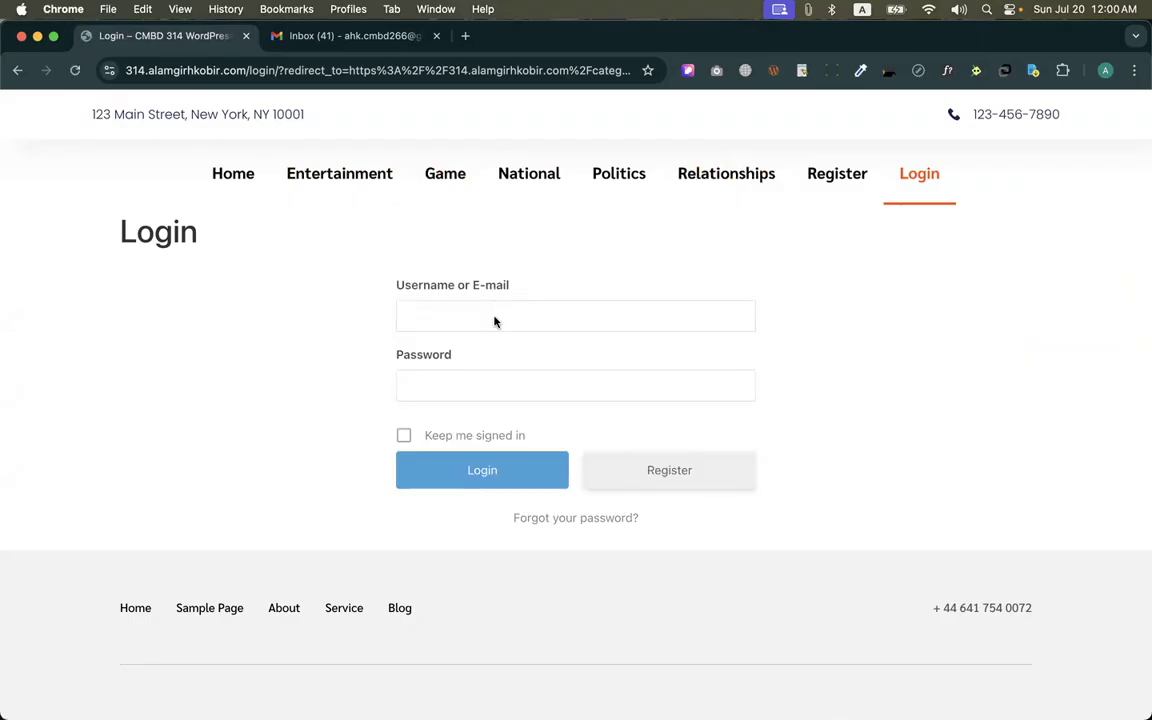
# Examine the Custom Redirect URL and homepage and category access options against the login page that logged-out visitors get
pyautogui.hotkey('ctrl', 'Up')
pyautogui.click(461, 291)
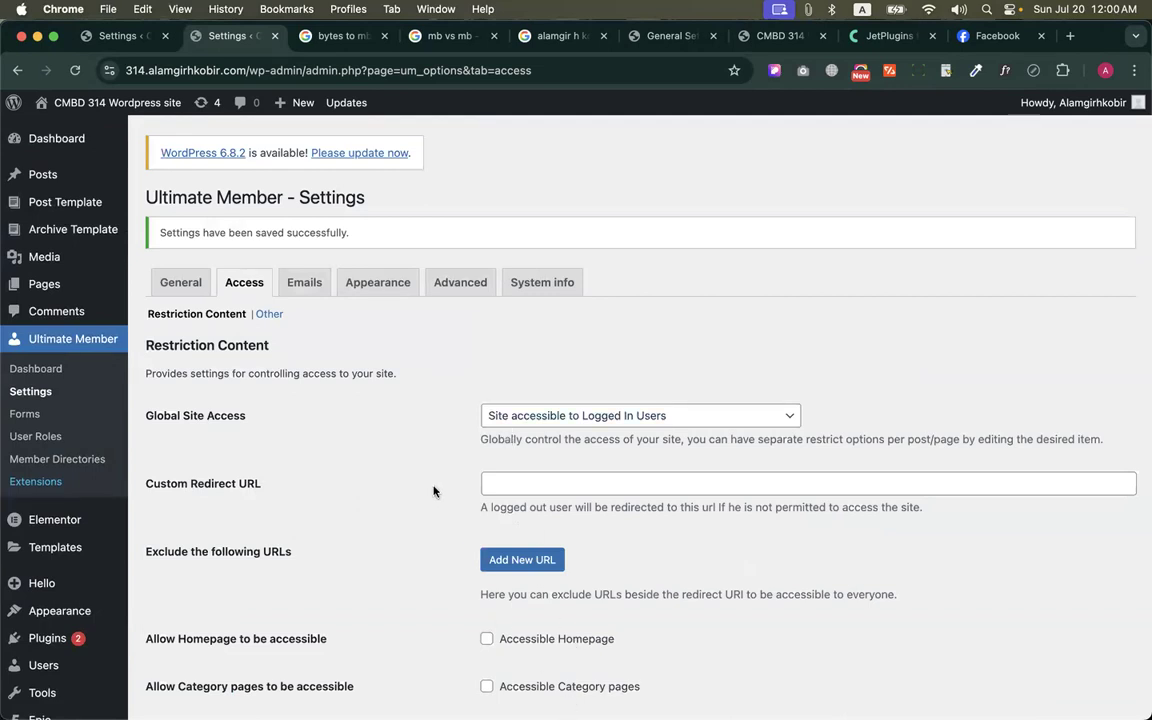
pyautogui.scroll(-4, 433, 491)
pyautogui.hotkey('ctrl', 'Up')
pyautogui.click(441, 317)
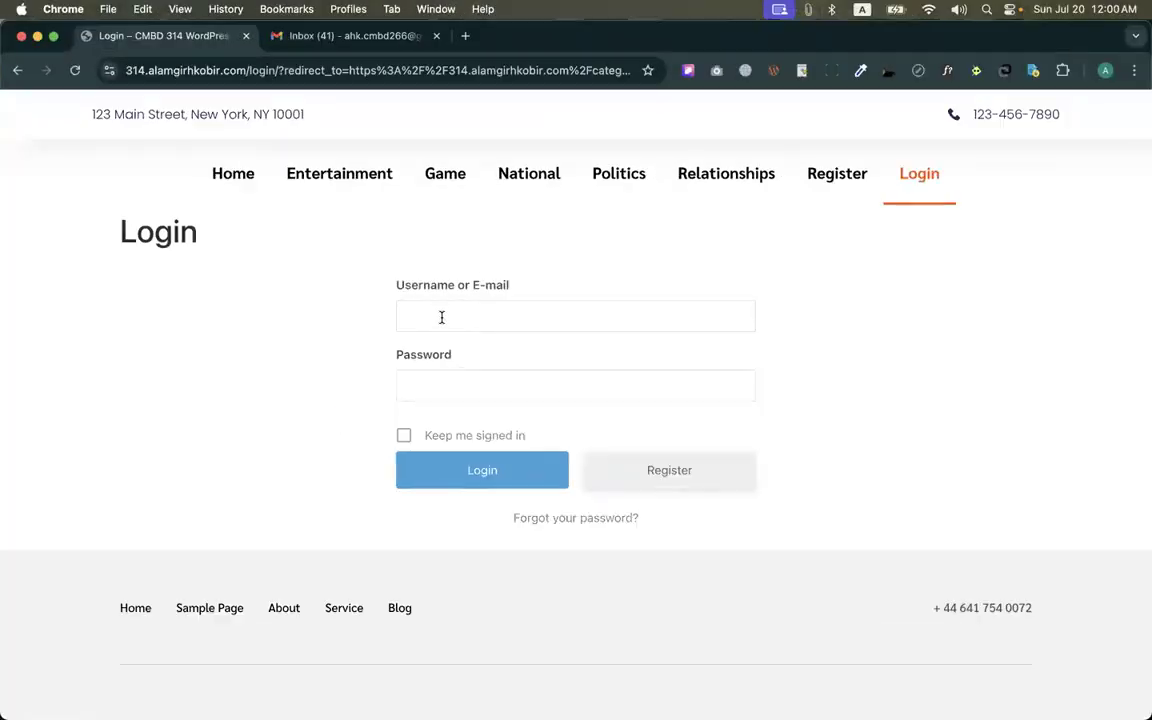
pyautogui.scroll(-3, 478, 322)
pyautogui.hotkey('ctrl', 'Up')
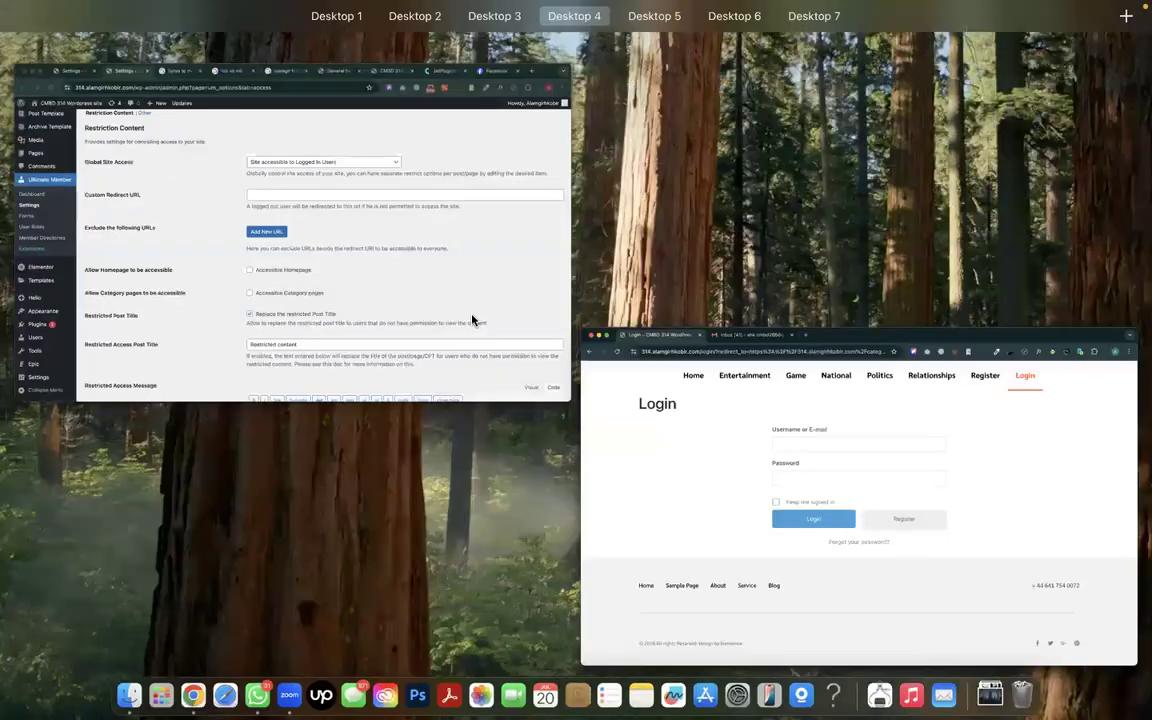
pyautogui.click(472, 320)
pyautogui.click(539, 292)
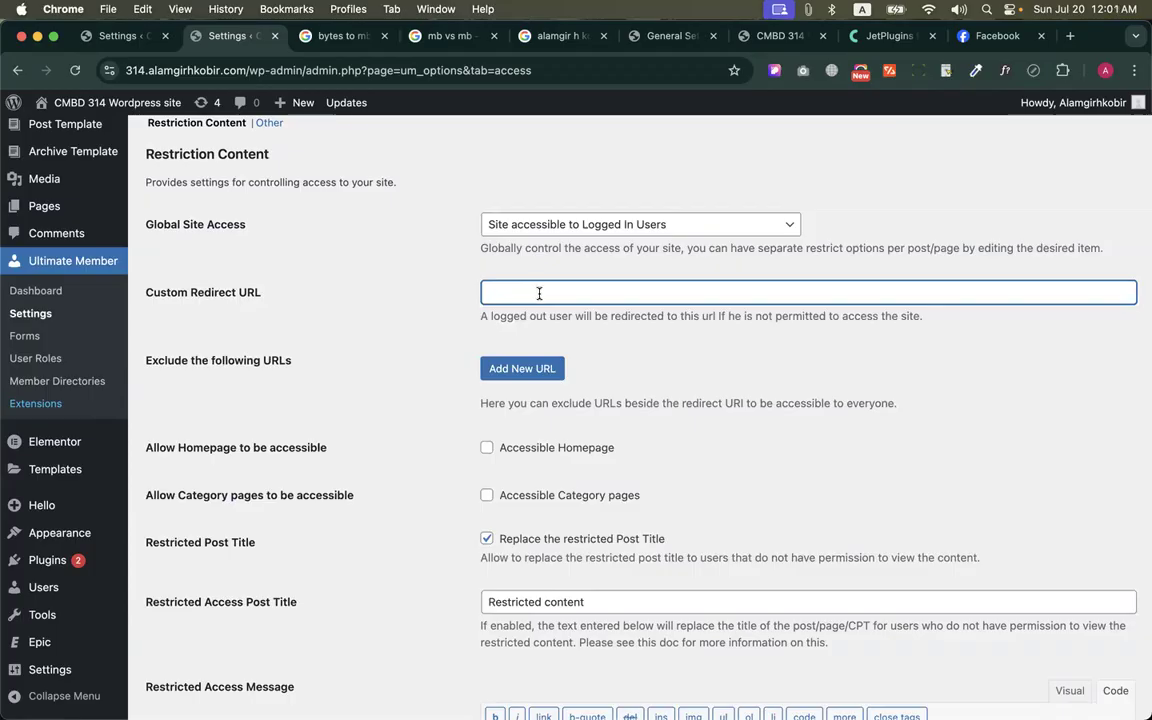
pyautogui.hotkey('ctrl', 'Up')
pyautogui.click(365, 296)
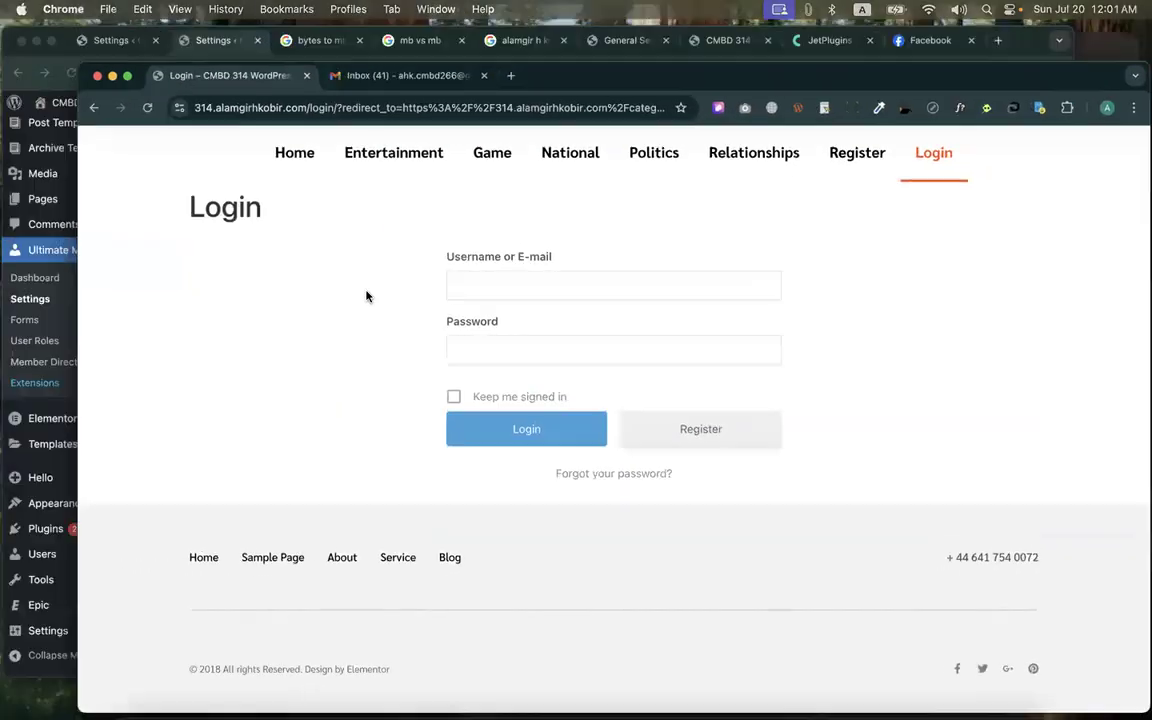
pyautogui.hotkey('ctrl', 'Up')
pyautogui.click(391, 306)
# Disable the Content Restriction settings for the Post and Page post types and save the changes
pyautogui.scroll(-3, 421, 363)
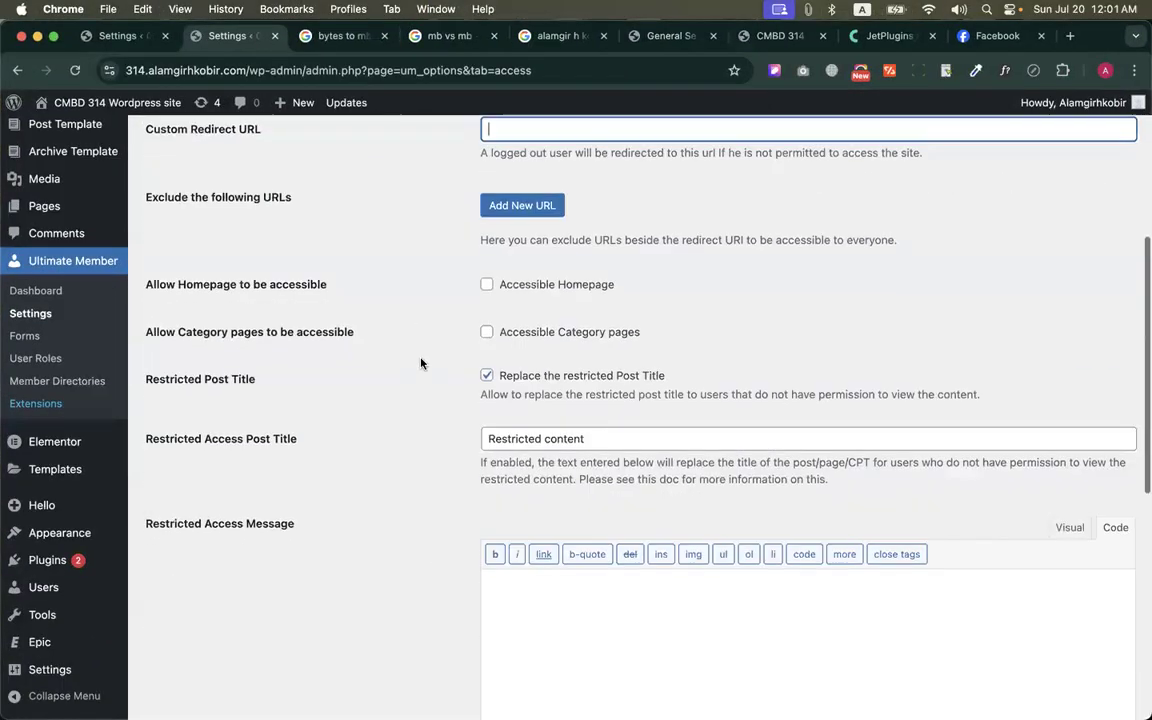
pyautogui.scroll(-2, 421, 363)
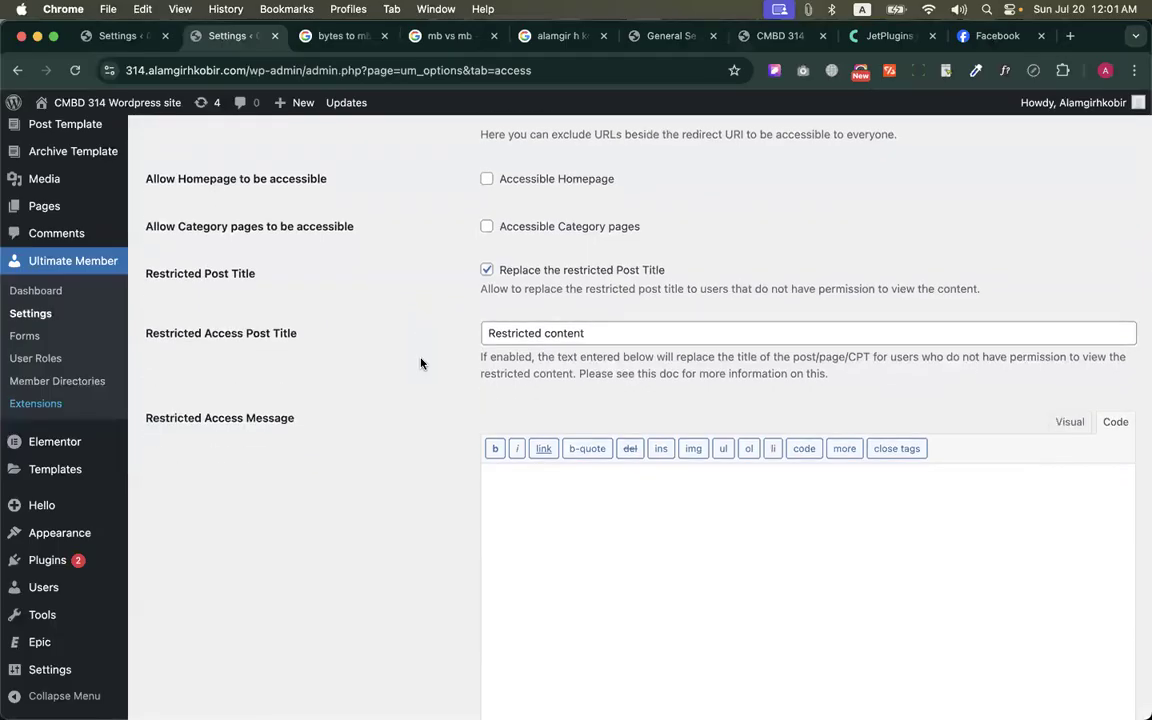
pyautogui.scroll(-8, 421, 363)
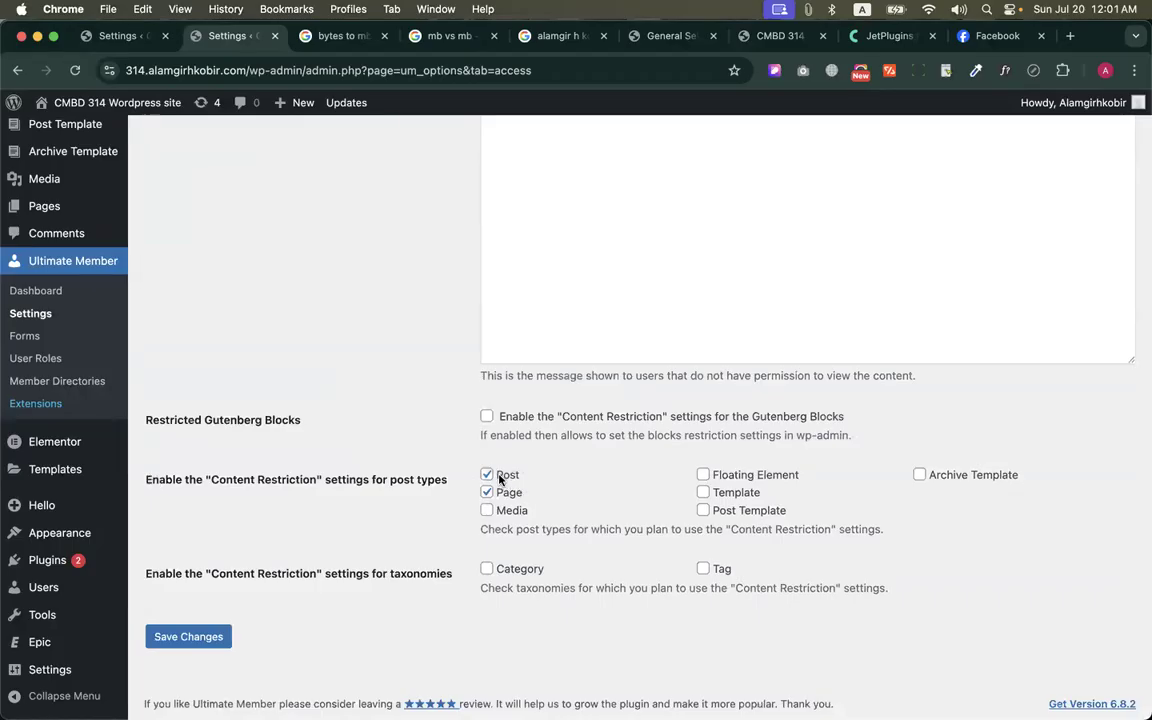
pyautogui.click(488, 493)
pyautogui.click(487, 475)
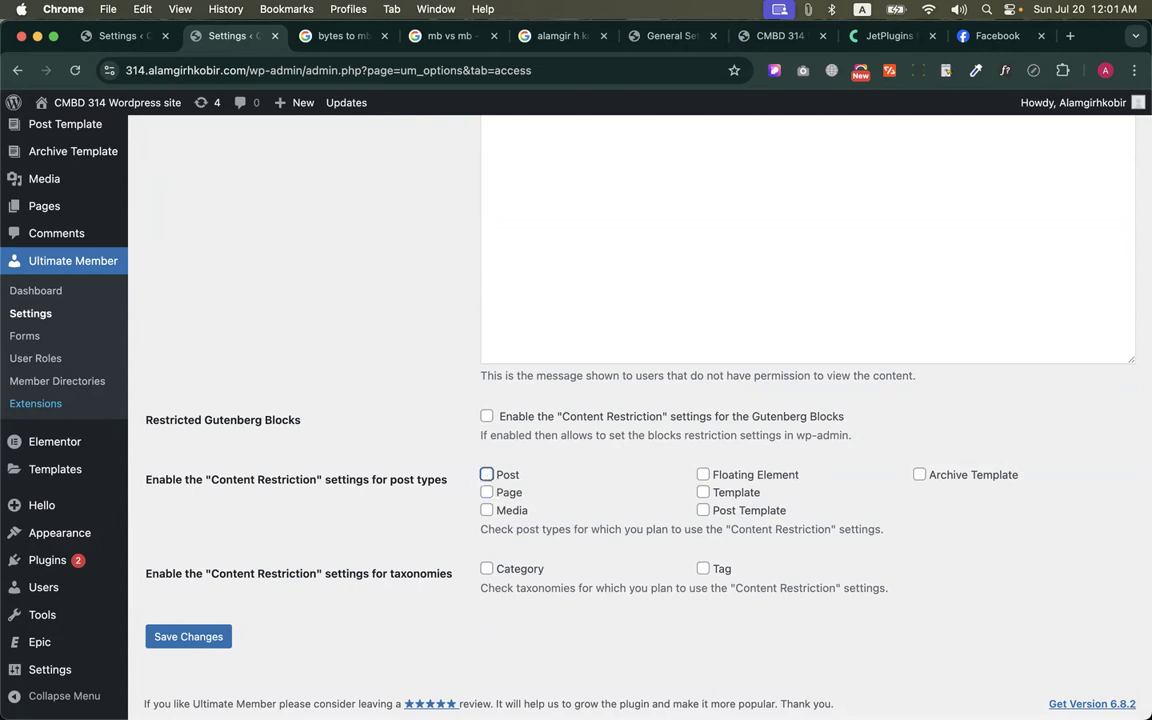
pyautogui.click(192, 642)
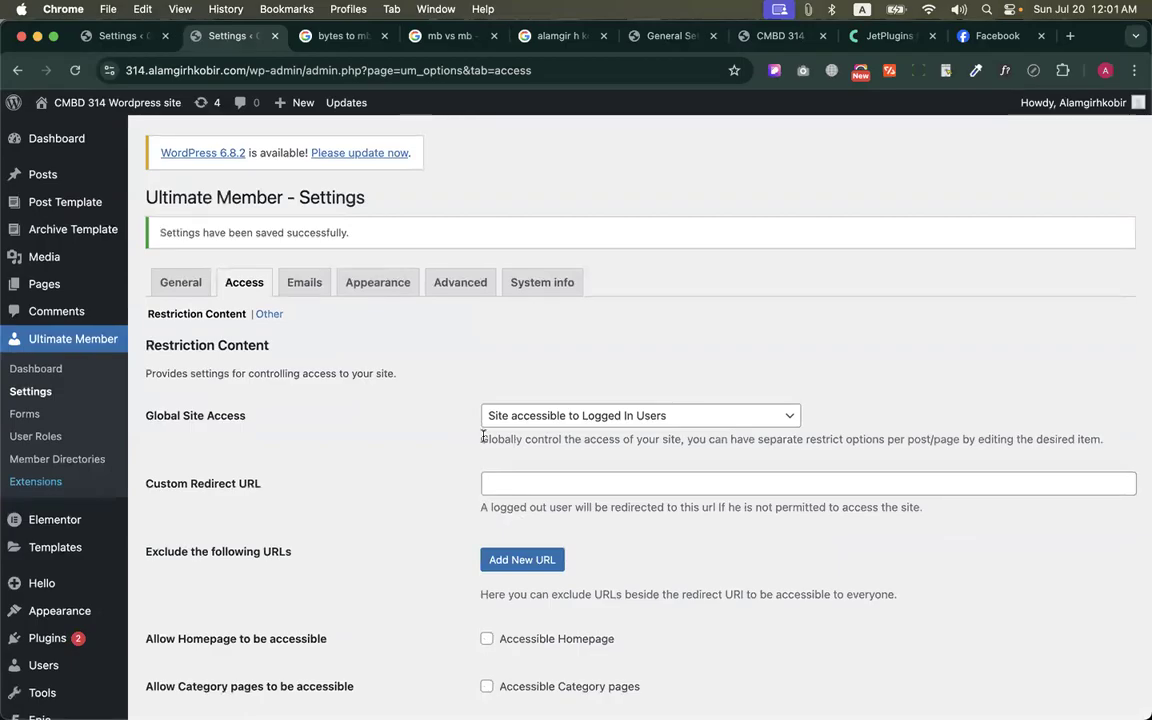
# Set Global Site Access to Site accessible to Everyone and save the changes
pyautogui.click(540, 413)
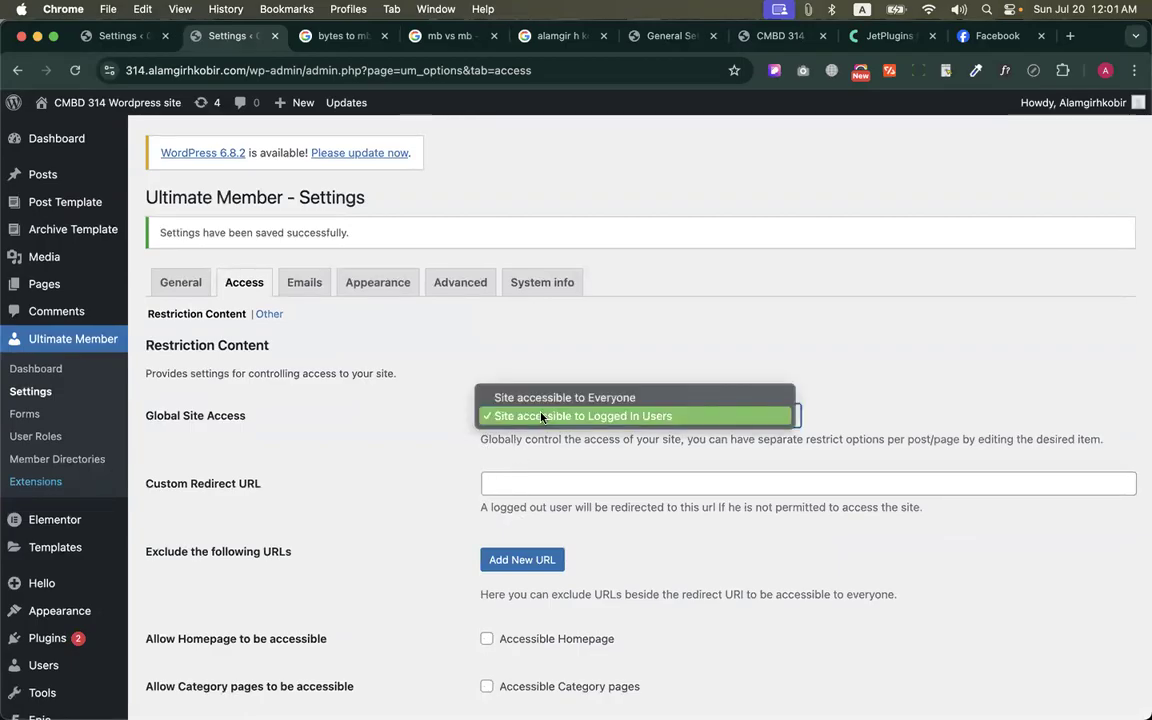
pyautogui.click(533, 398)
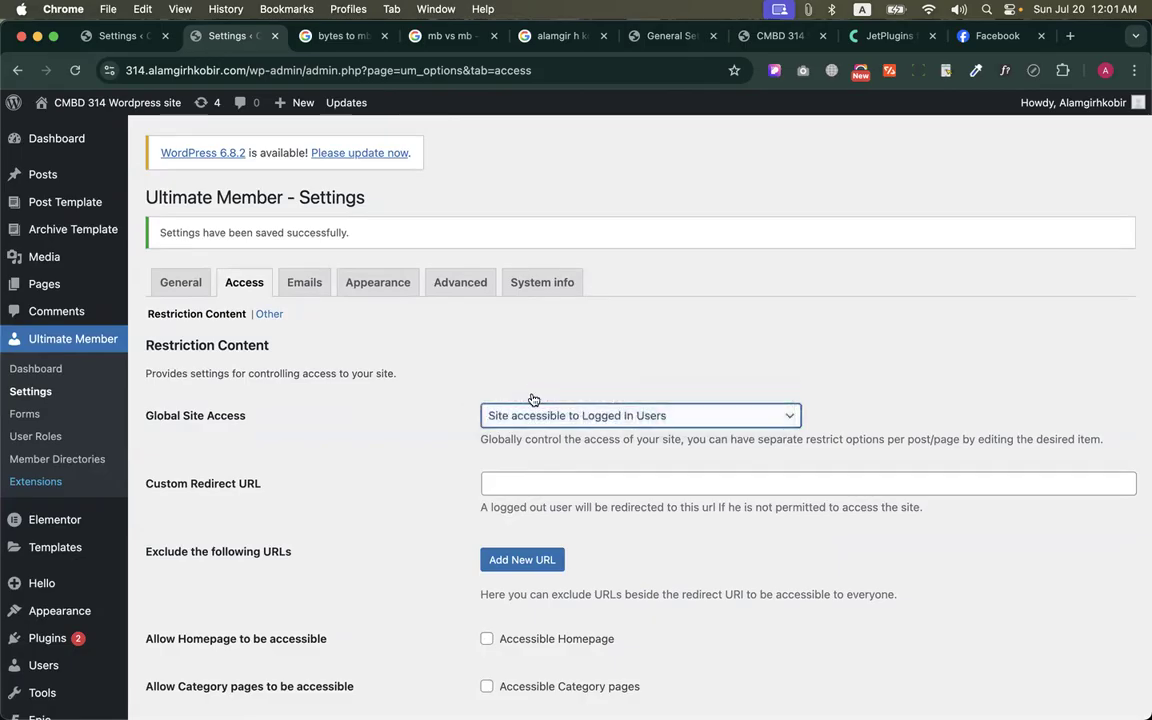
pyautogui.scroll(-10, 393, 465)
pyautogui.click(186, 634)
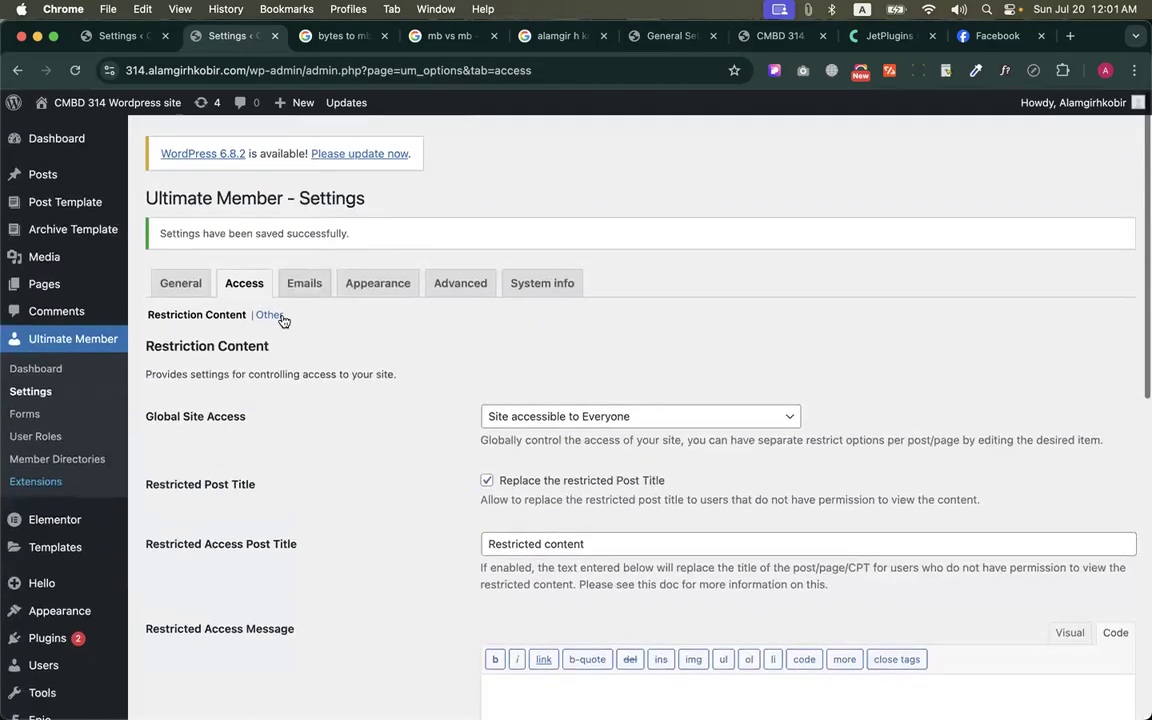
# Open the Other section of the access settings and examine the Reset Password options, including how the Reset Password Limit toggle affects them
pyautogui.click(281, 316)
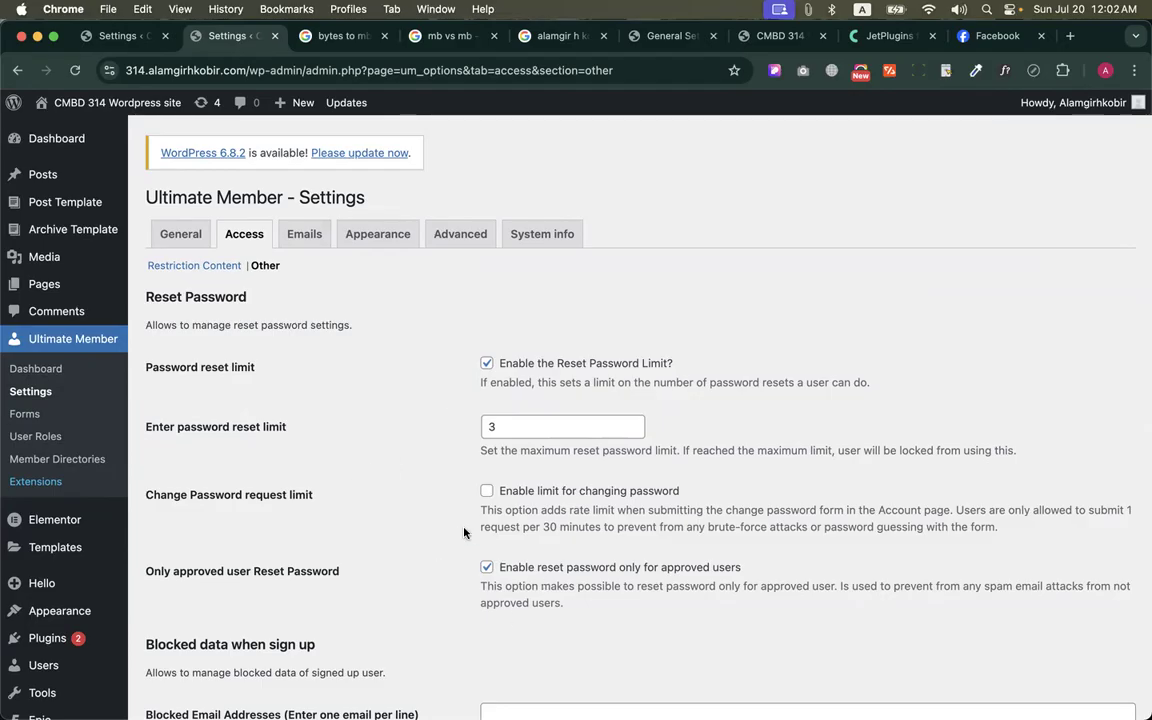
pyautogui.click(486, 363)
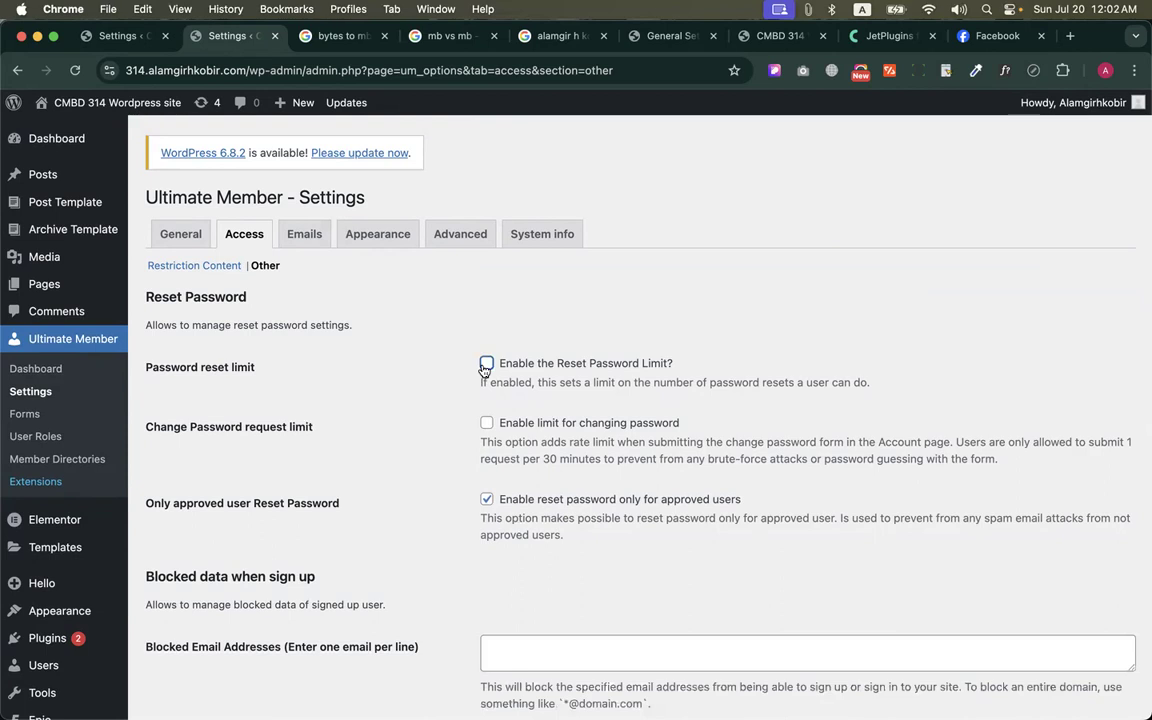
pyautogui.click(487, 365)
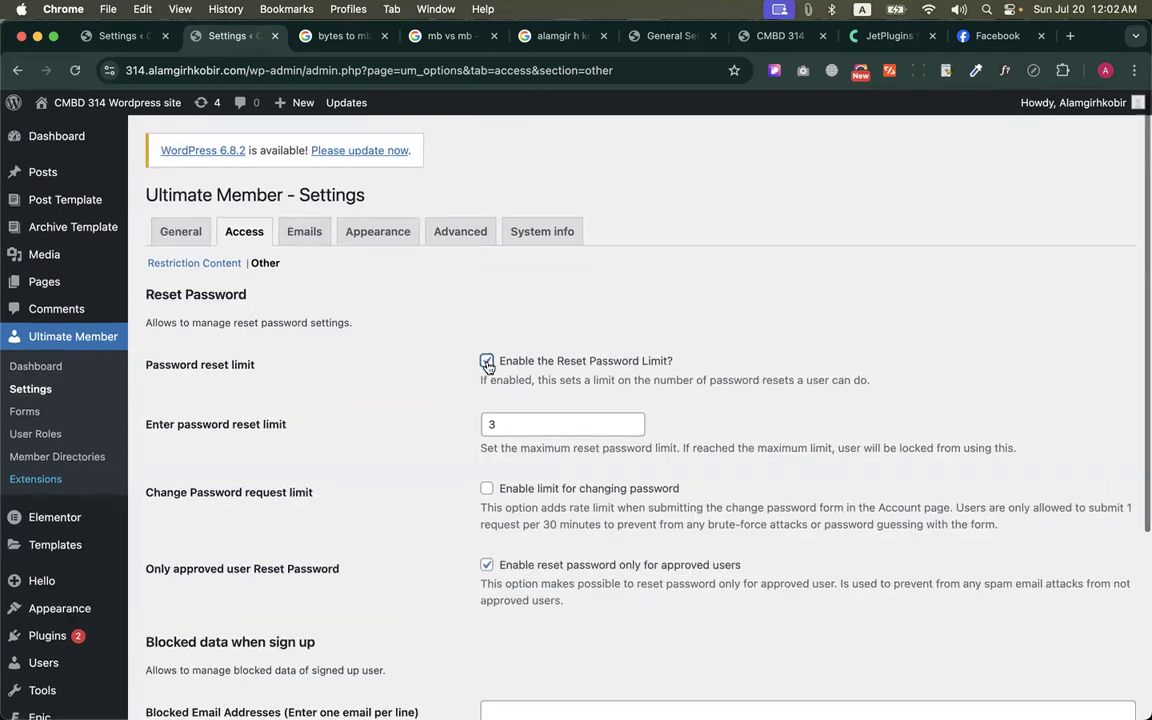
pyautogui.scroll(-5, 463, 318)
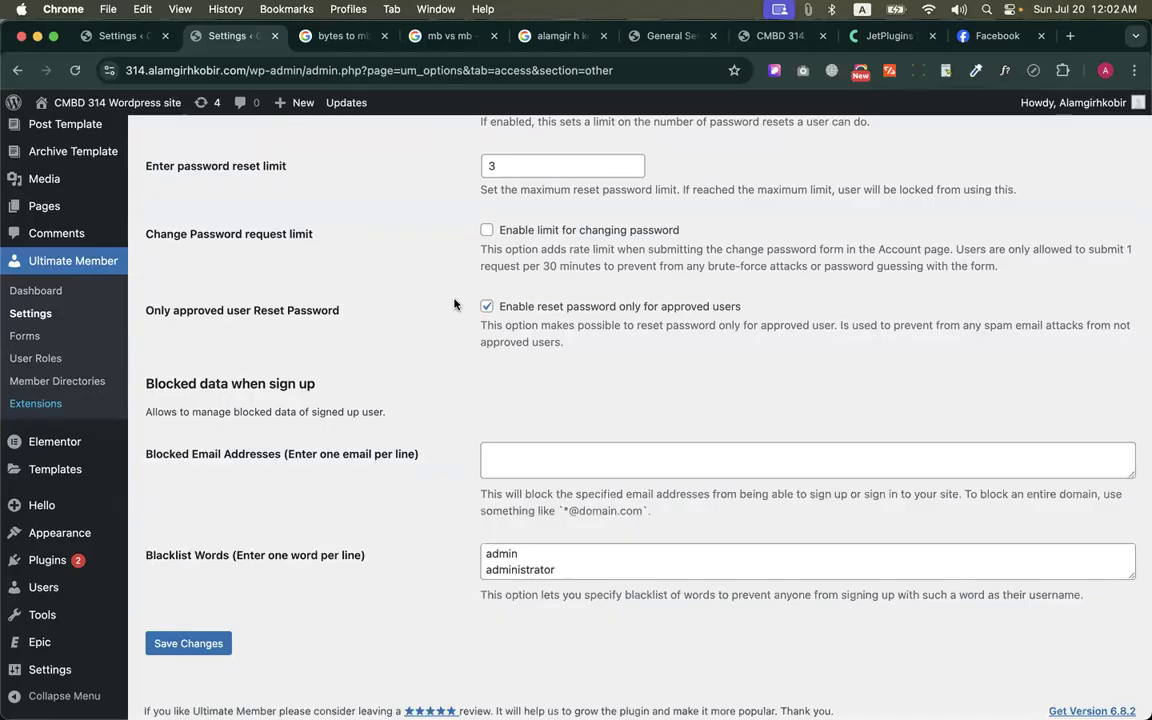
pyautogui.hotkey('ctrl', 'Up')
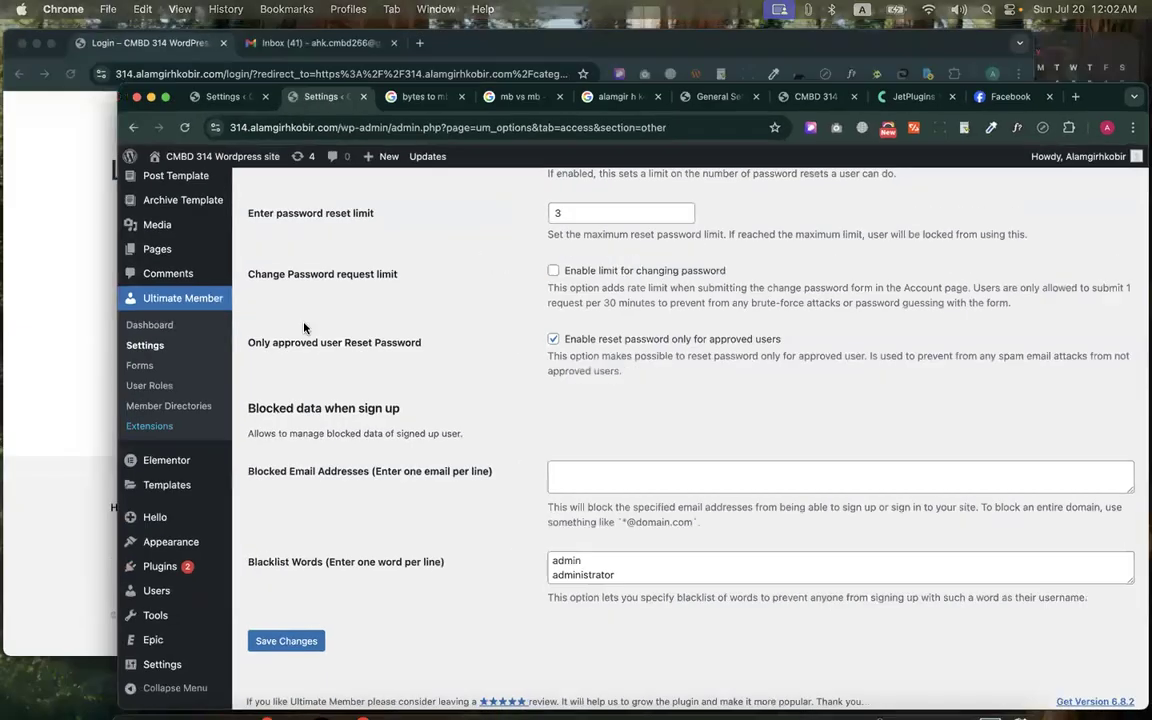
pyautogui.click(267, 291)
pyautogui.hotkey('ctrl', 'Up')
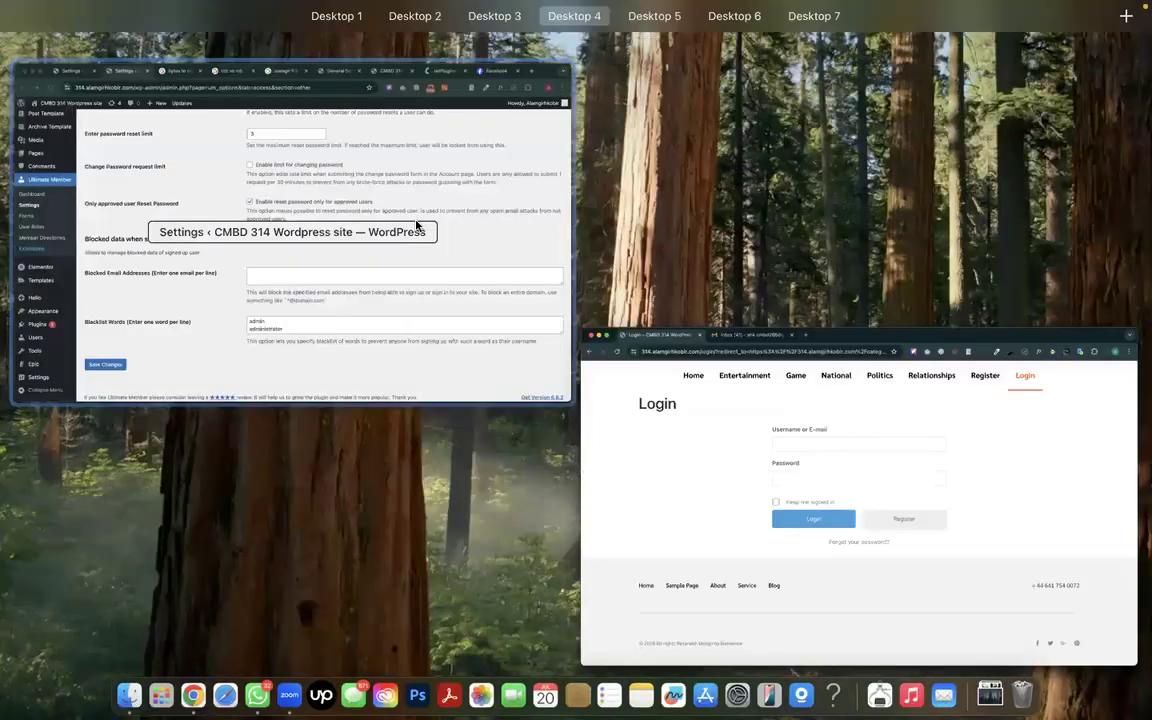
pyautogui.click(416, 226)
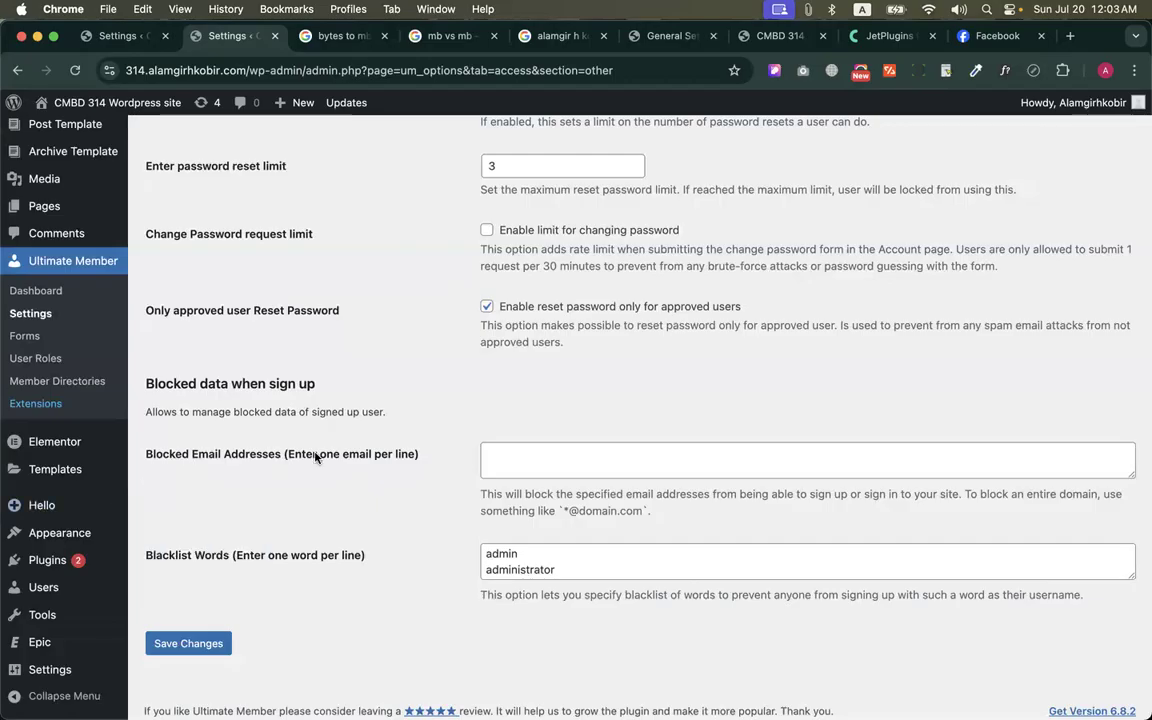
# Enter an email address in the Blocked Email Addresses field, followed by a line break
pyautogui.click(533, 451)
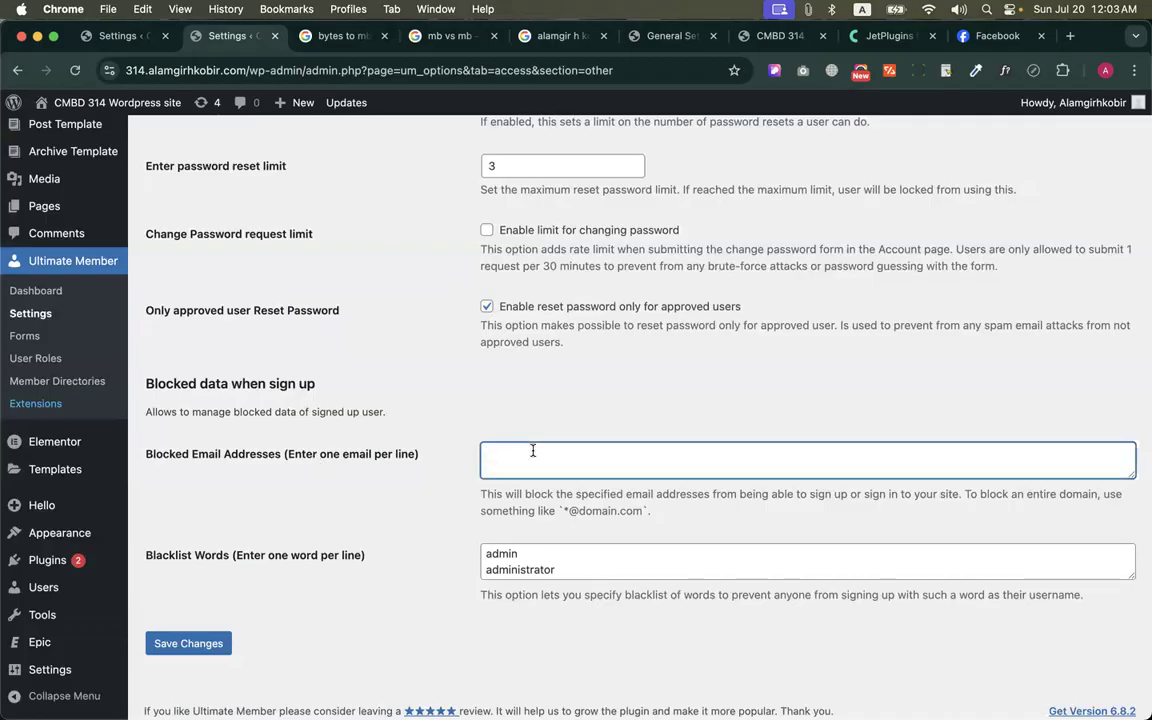
pyautogui.click(581, 512)
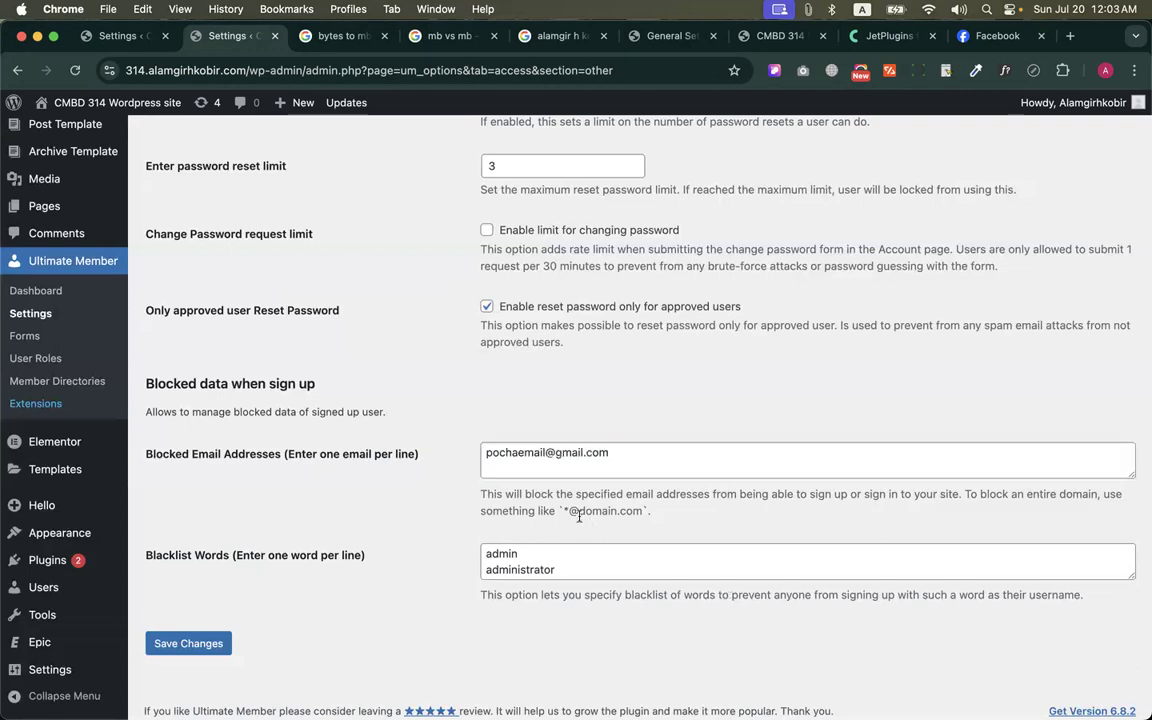
pyautogui.click(483, 456)
pyautogui.press('Return')
pyautogui.scroll(-2, 637, 456)
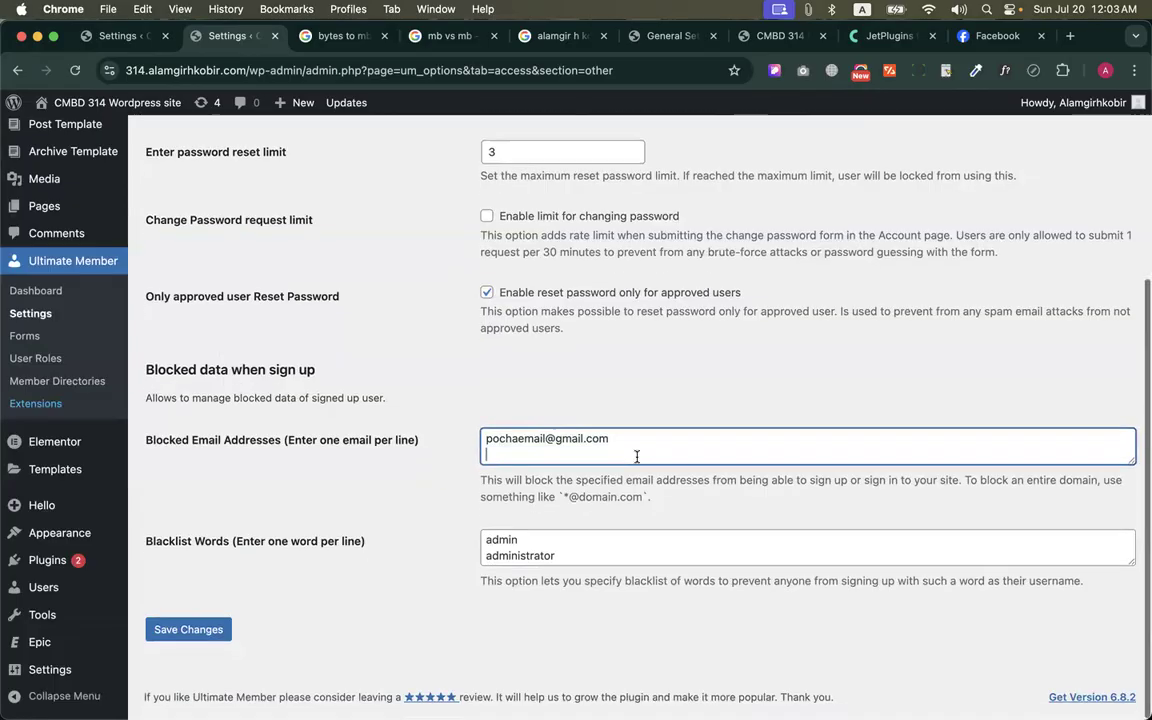
pyautogui.click(448, 453)
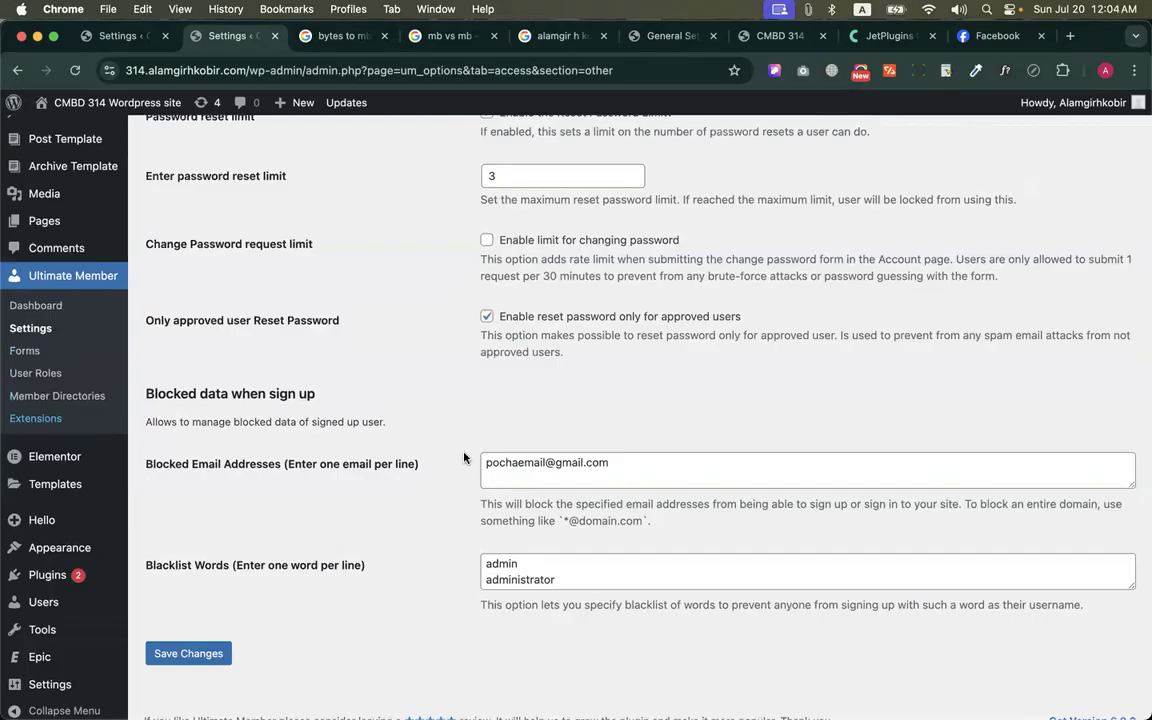
# Enlarge the Blacklist Words field so that its whole word list fits, and examine the default entries
pyautogui.scroll(-2, 570, 560)
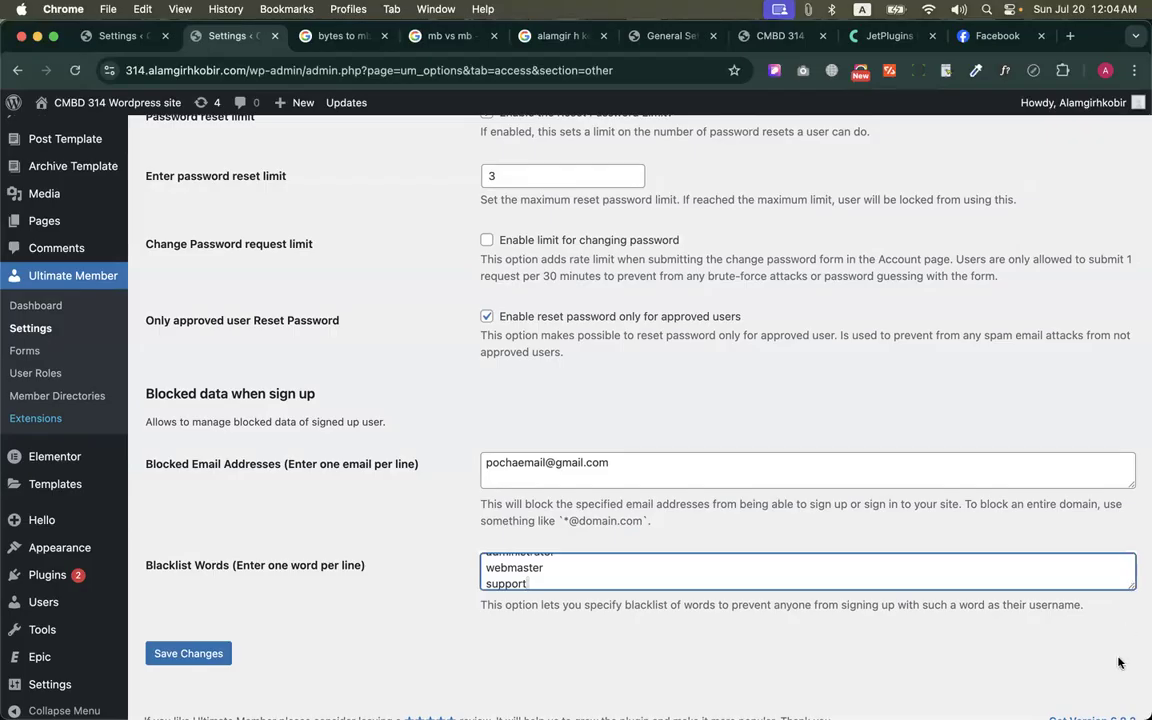
pyautogui.moveTo(1130, 586); pyautogui.dragTo(1101, 679)
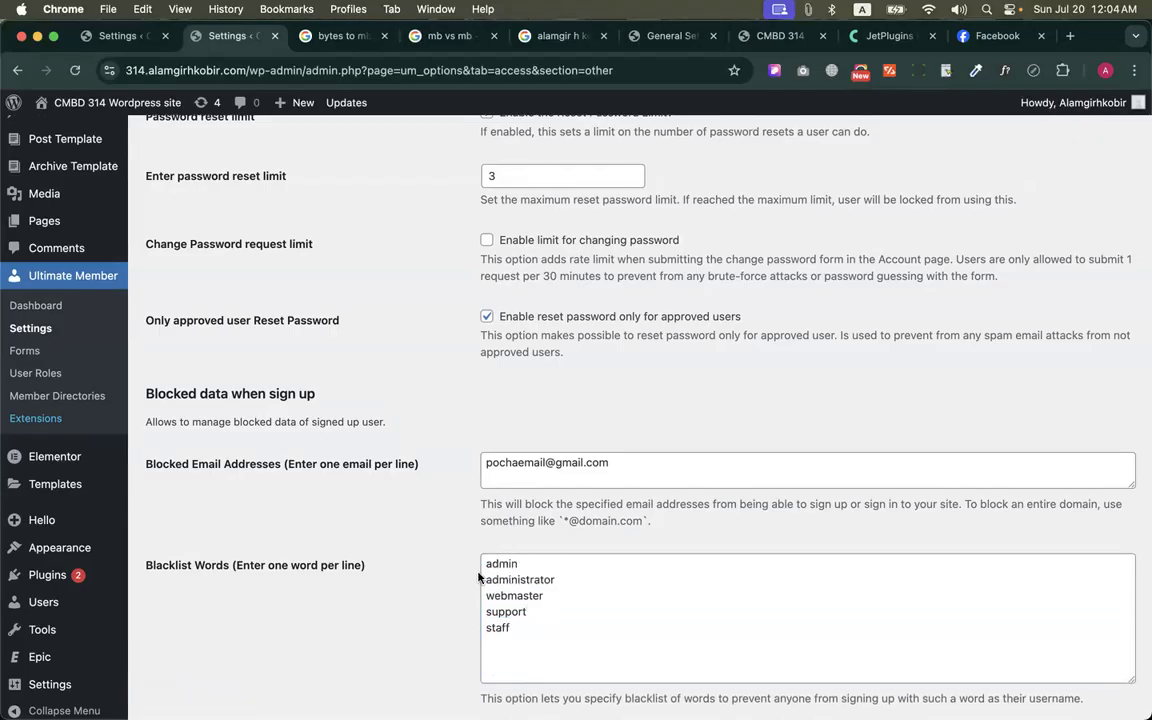
pyautogui.doubleClick(504, 580)
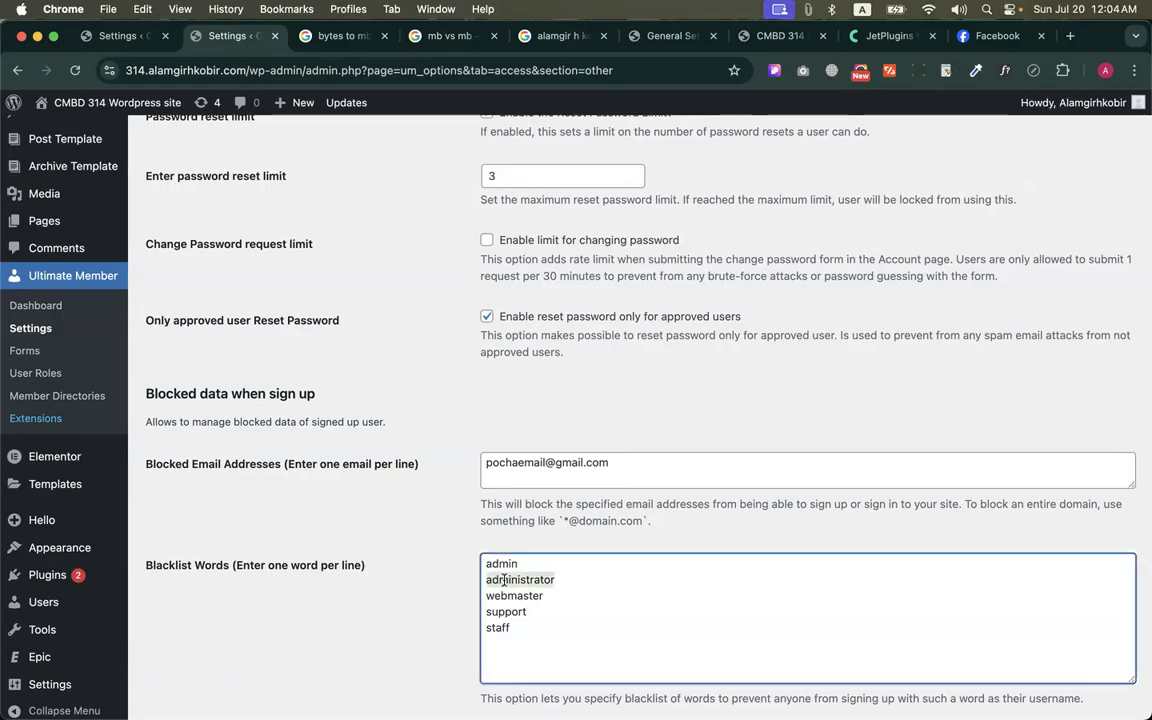
pyautogui.click(528, 628)
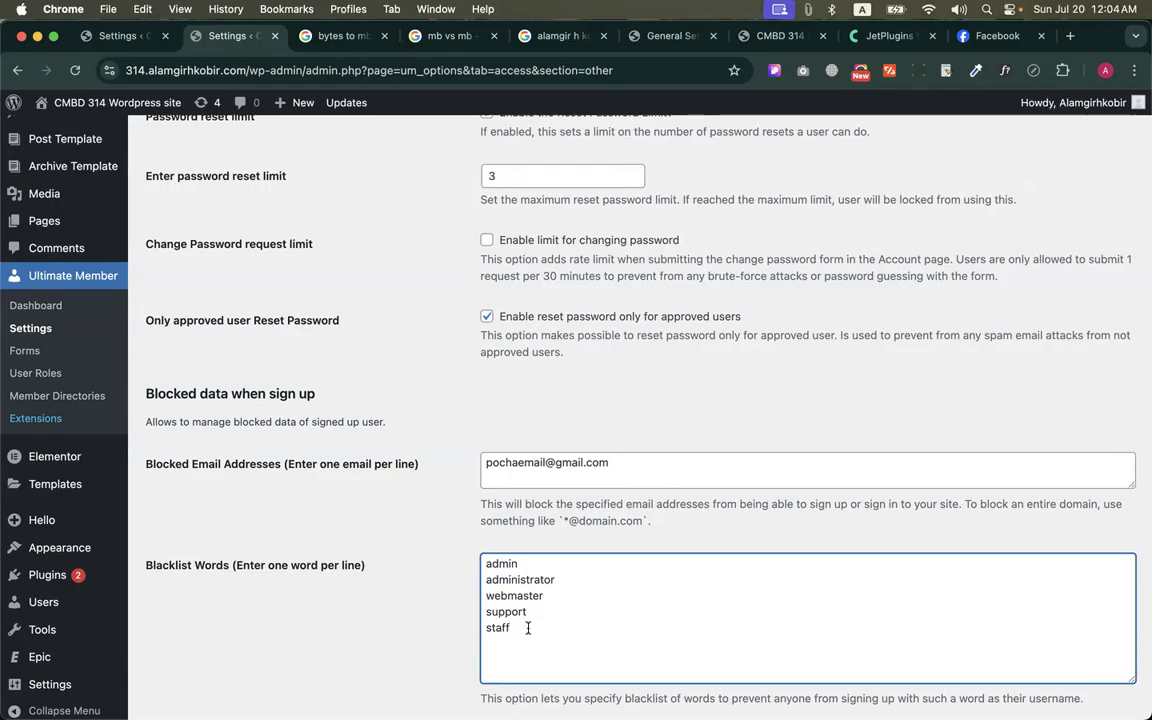
# Add boss, CEO and CTO on separate lines to the Blacklist Words and save the changes
pyautogui.press('Return')
pyautogui.write('Bos')
pyautogui.press('BackSpace')
pyautogui.press('BackSpace')
pyautogui.press('BackSpace')
pyautogui.write('boss')
pyautogui.press('Return')
pyautogui.write('CS')
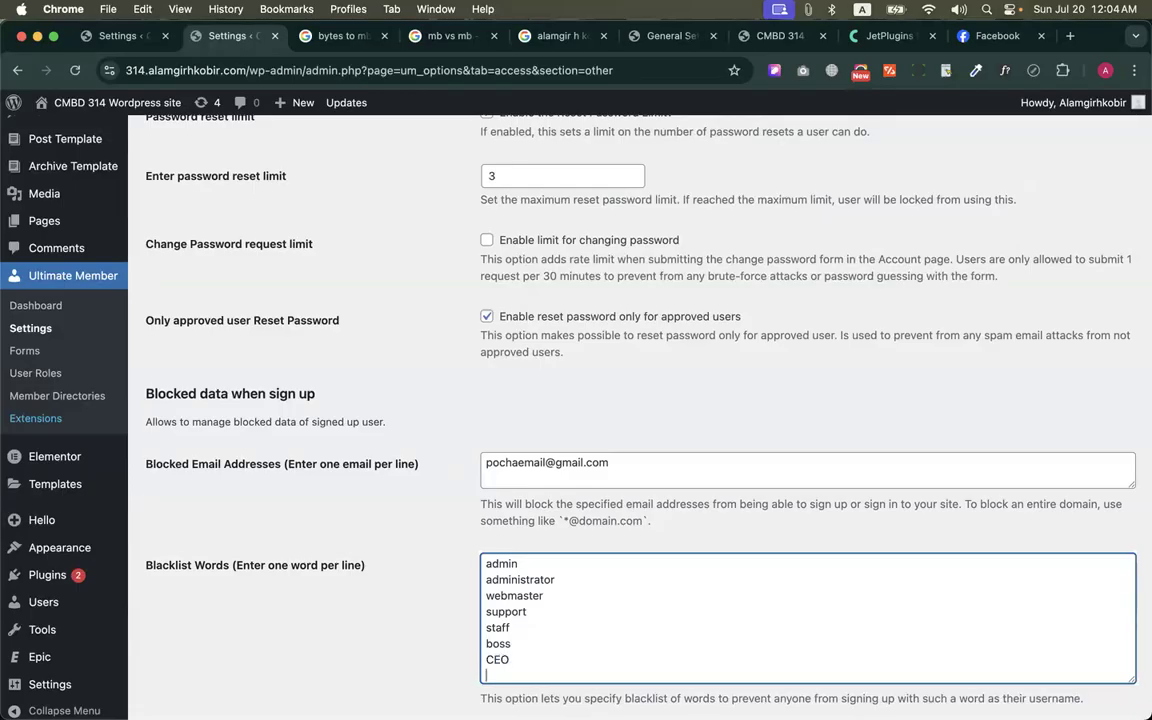
pyautogui.write('O')
pyautogui.scroll(-3, 617, 535)
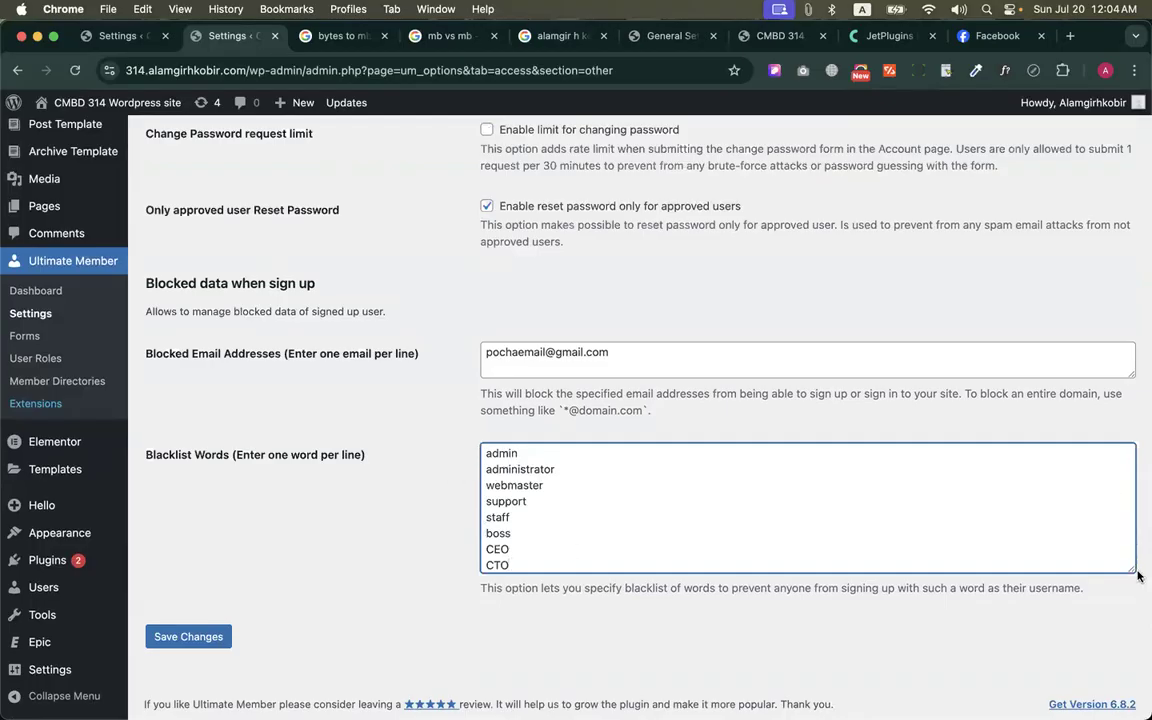
pyautogui.moveTo(1133, 569); pyautogui.dragTo(1133, 609)
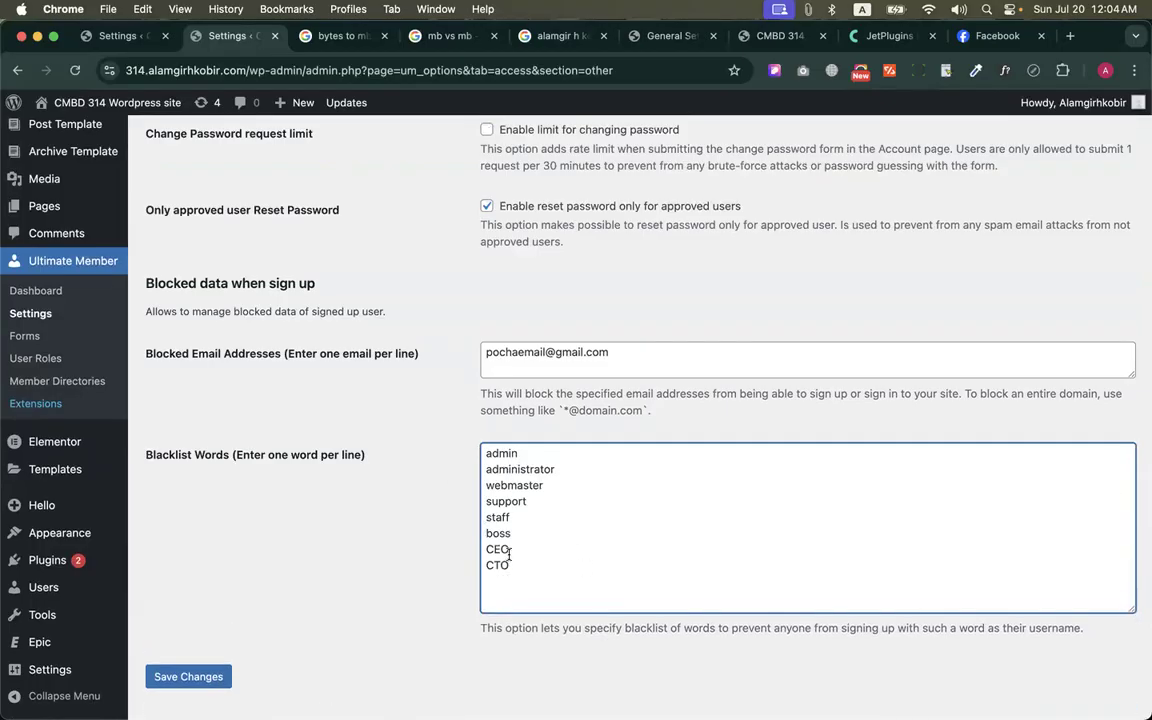
pyautogui.click(175, 687)
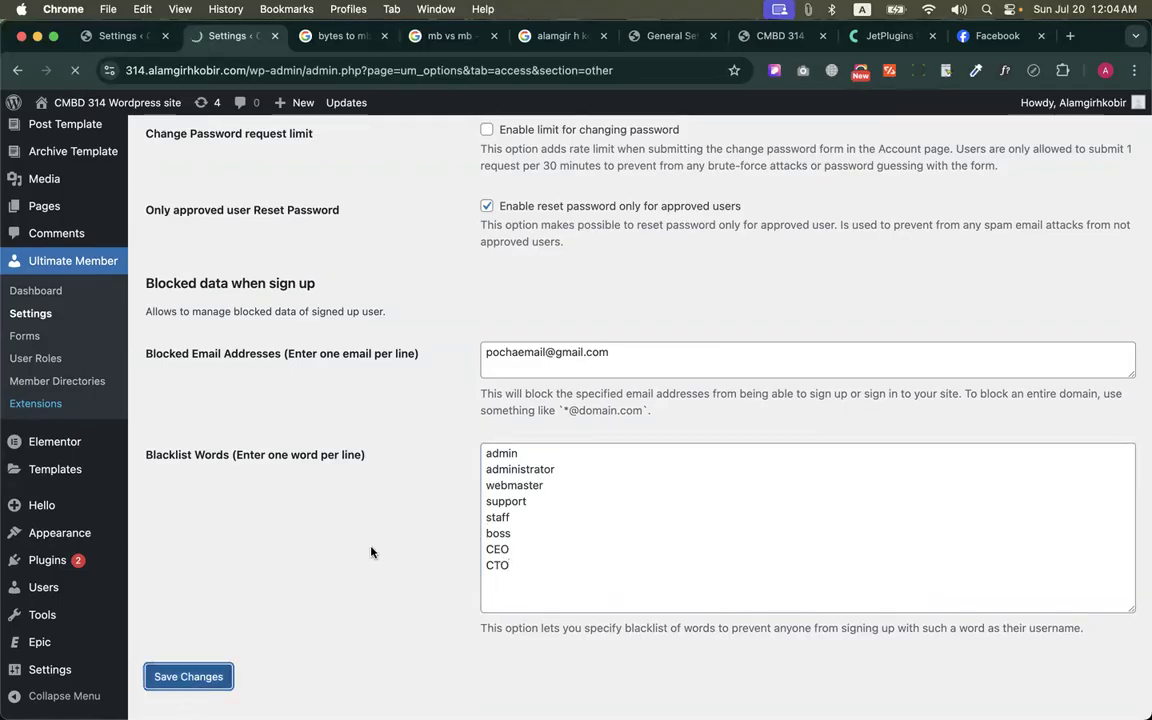
# Review the saved access settings and open the Ultimate Member email notifications list to look through it
pyautogui.scroll(4, 372, 549)
pyautogui.scroll(-4, 373, 547)
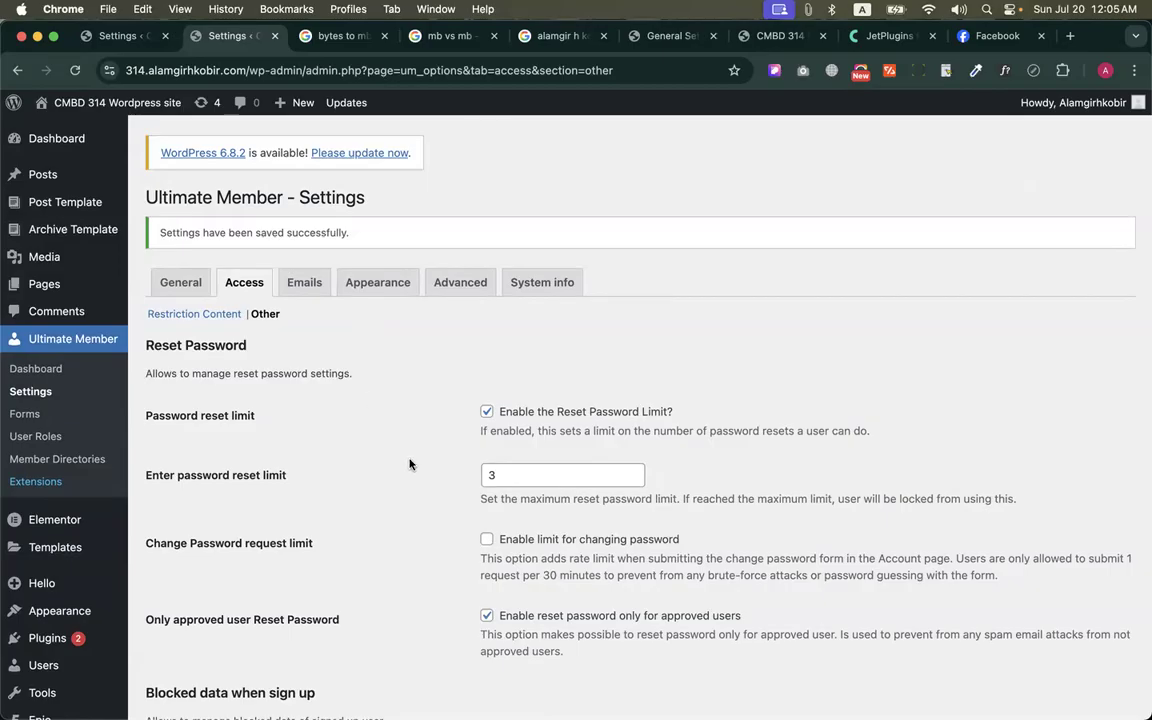
pyautogui.scroll(-4, 409, 464)
pyautogui.scroll(3, 409, 464)
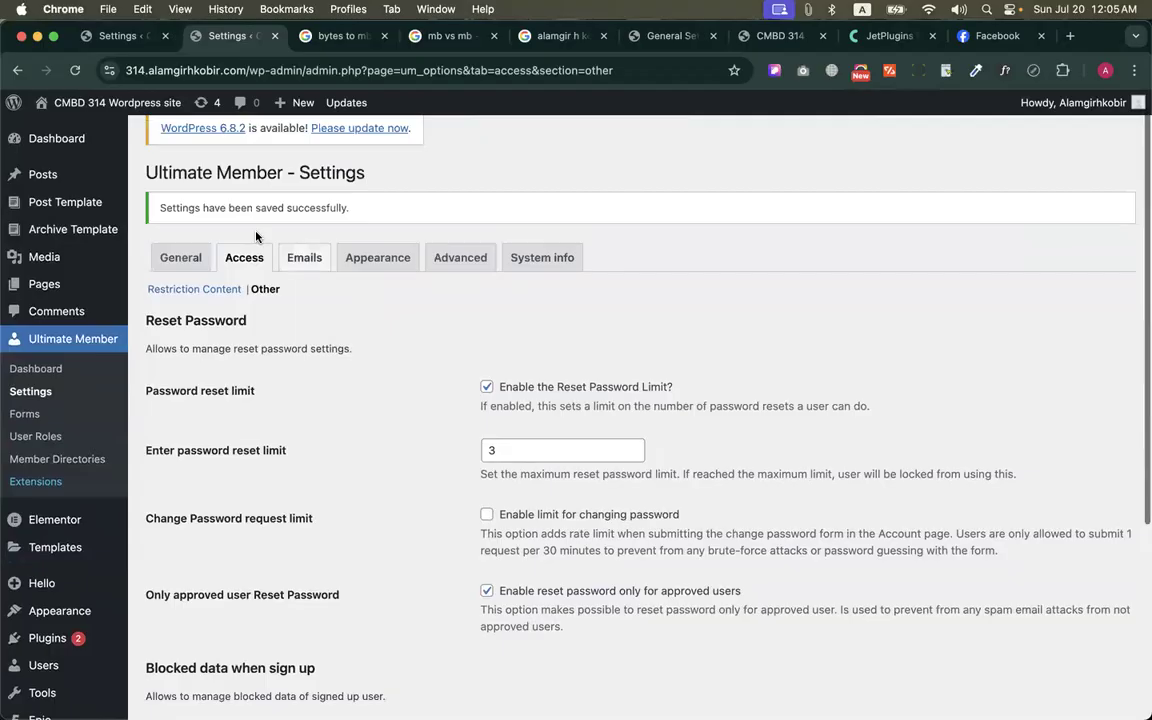
pyautogui.click(304, 257)
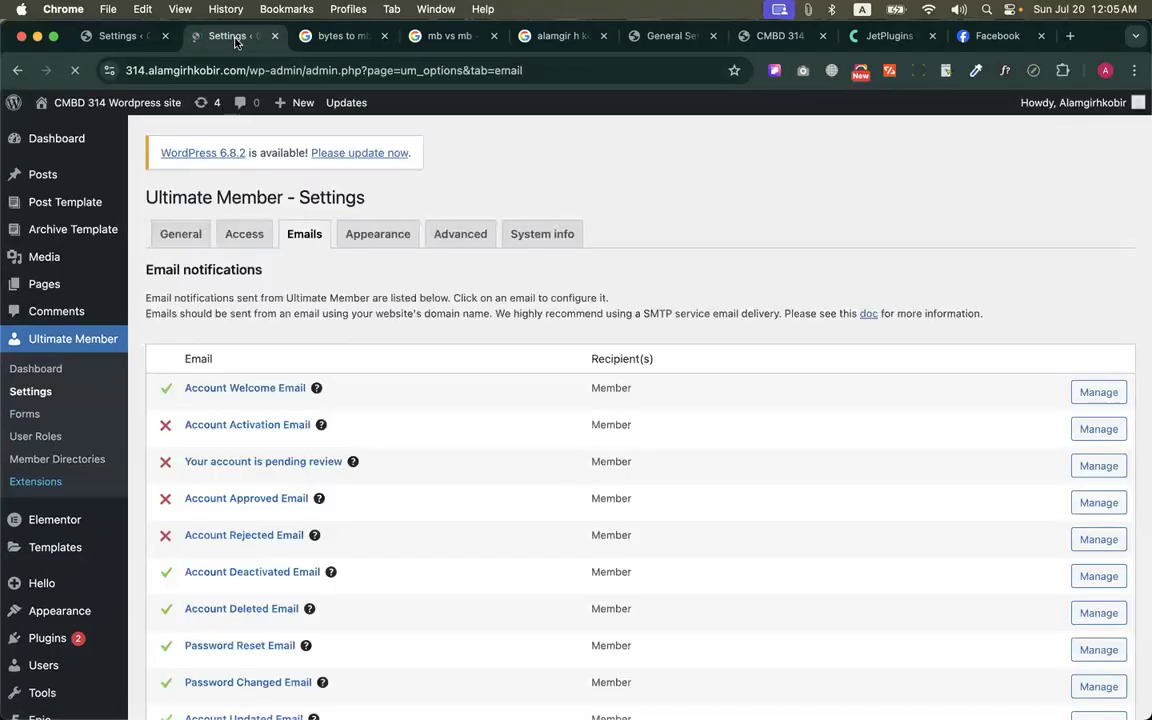
pyautogui.scroll(-3, 311, 362)
pyautogui.scroll(3, 300, 300)
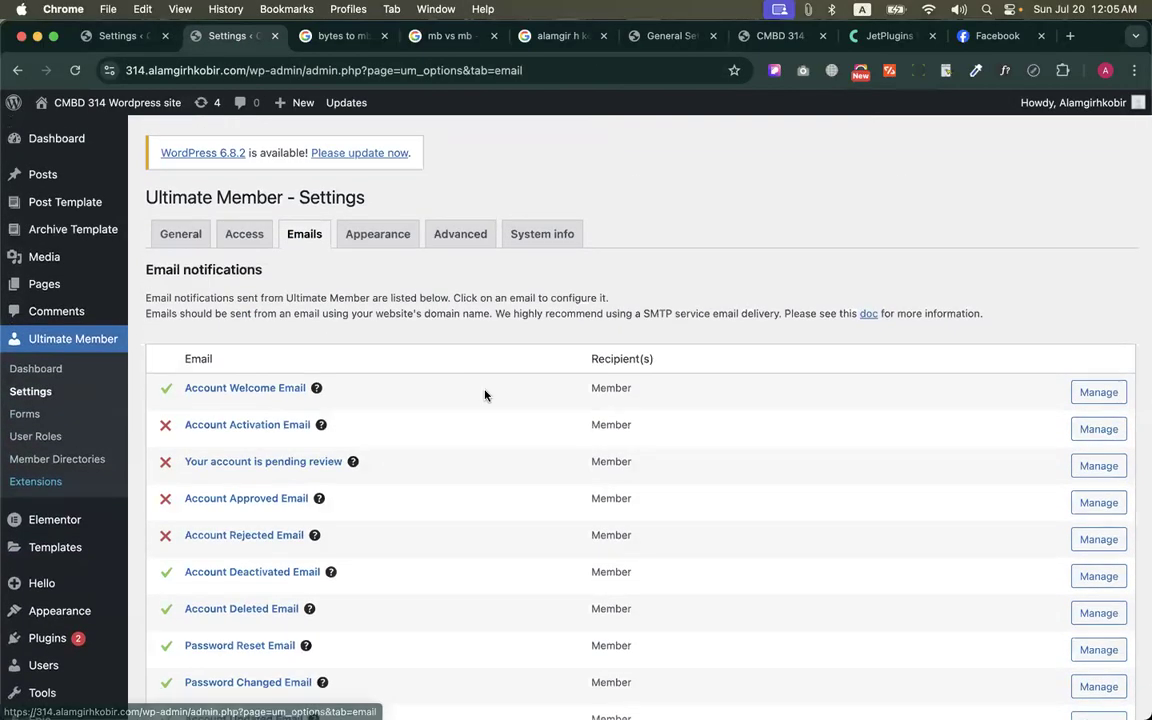
pyautogui.scroll(-3, 540, 334)
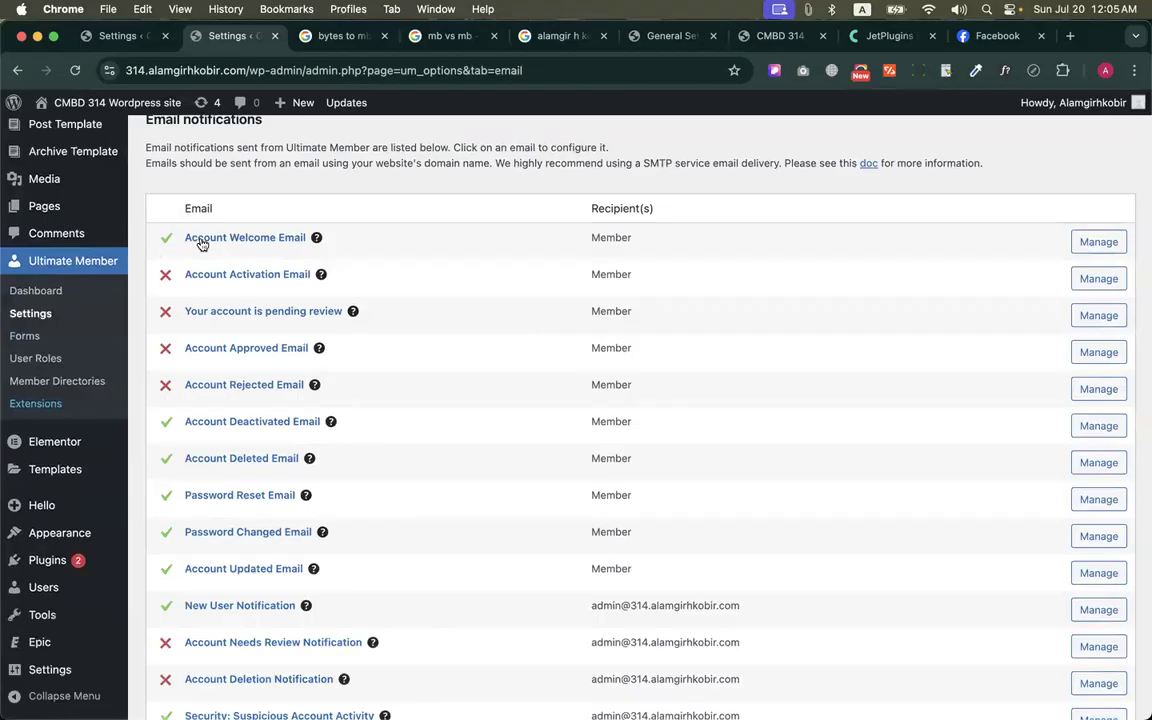
# Switch to the Gmail mailbox in the other browser window and check its Promotions, Social, Primary, All Mail and Spam views
pyautogui.hotkey('ctrl', 'Up')
pyautogui.click(570, 149)
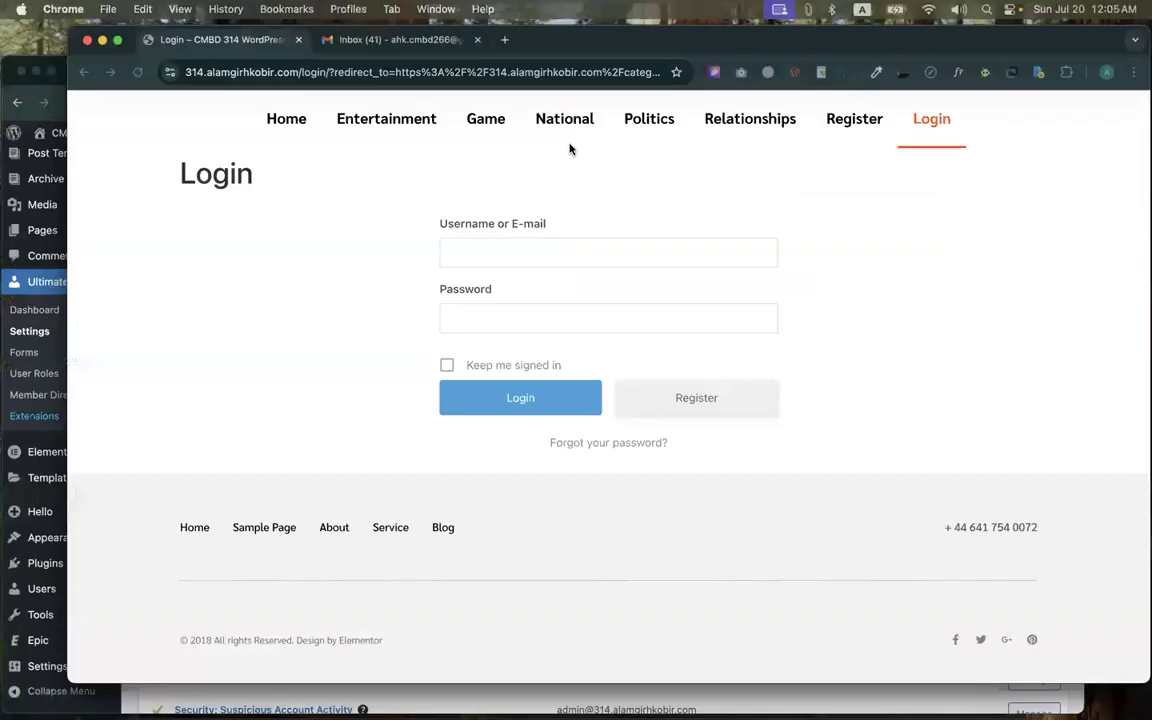
pyautogui.click(335, 36)
pyautogui.click(273, 160)
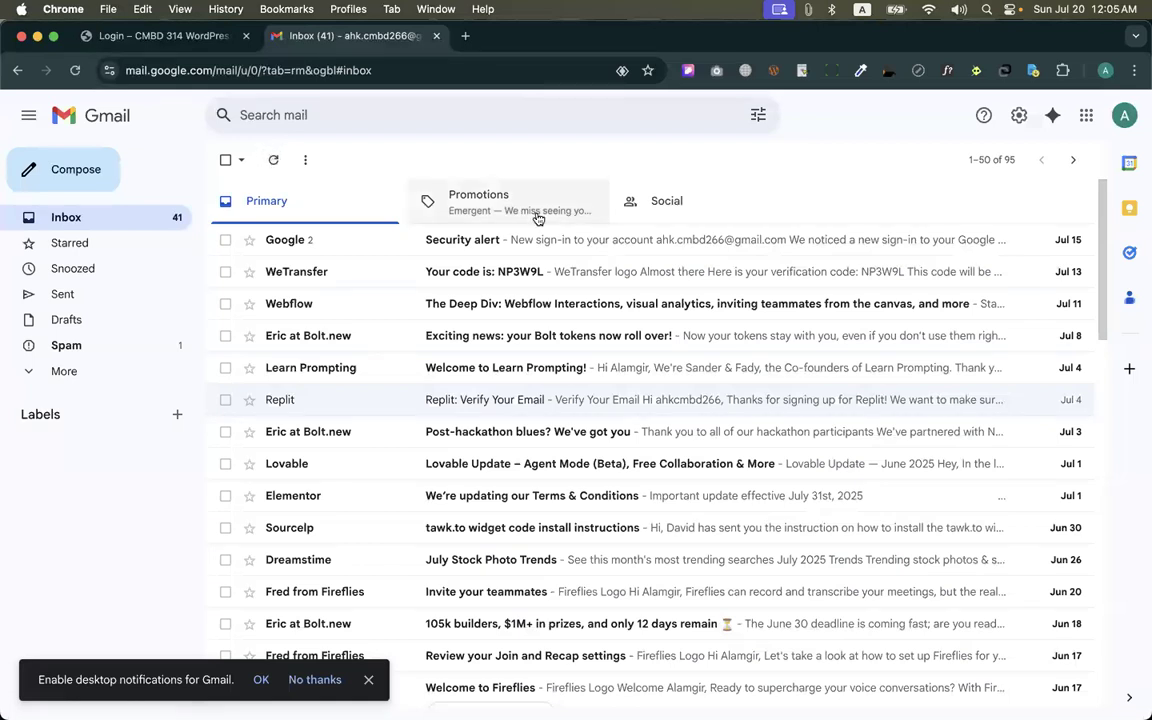
pyautogui.click(538, 218)
pyautogui.click(630, 200)
pyautogui.click(266, 199)
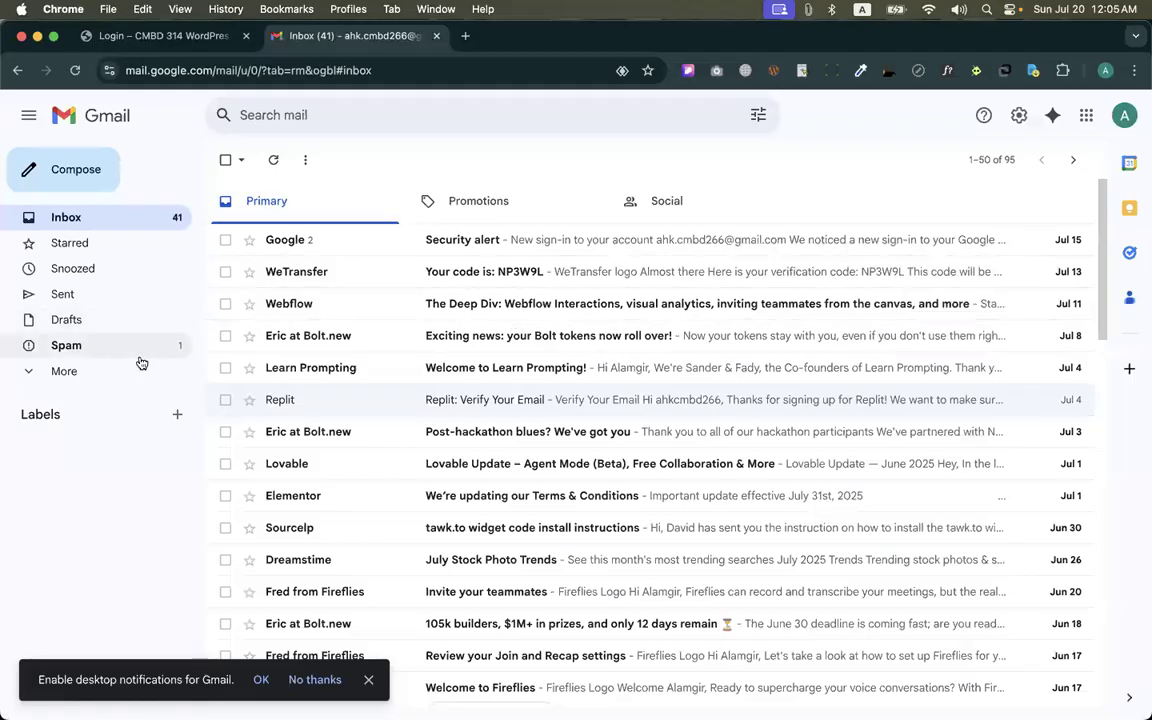
pyautogui.click(135, 367)
pyautogui.click(69, 472)
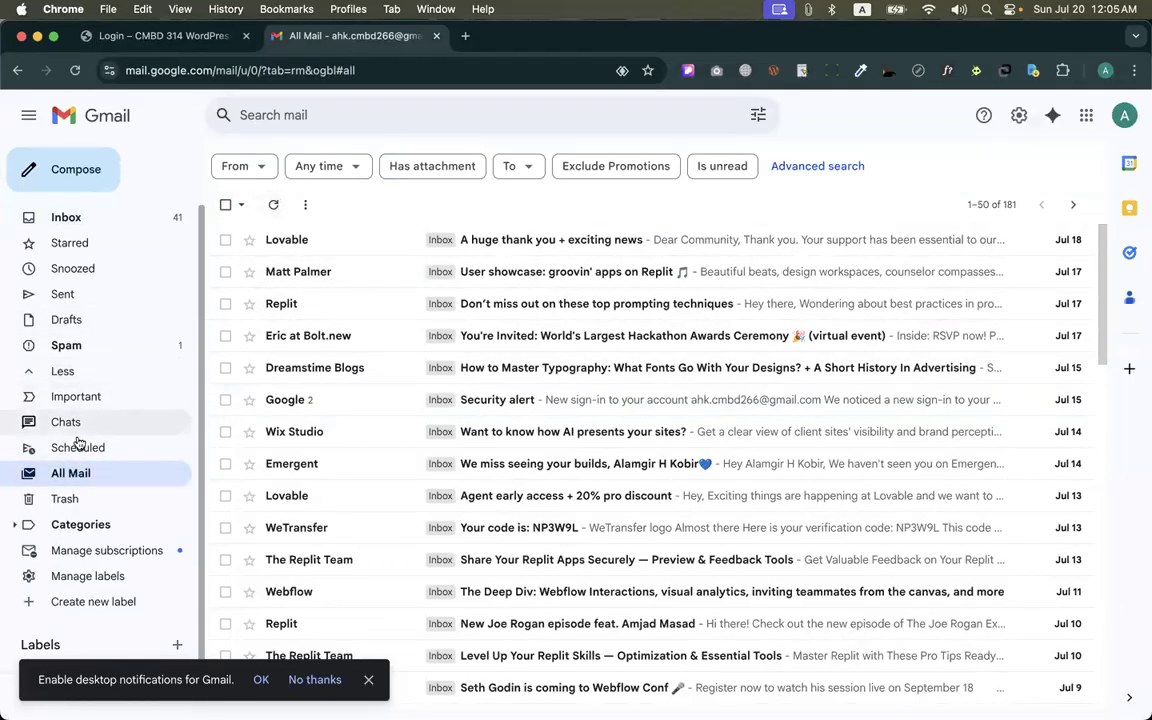
pyautogui.click(64, 345)
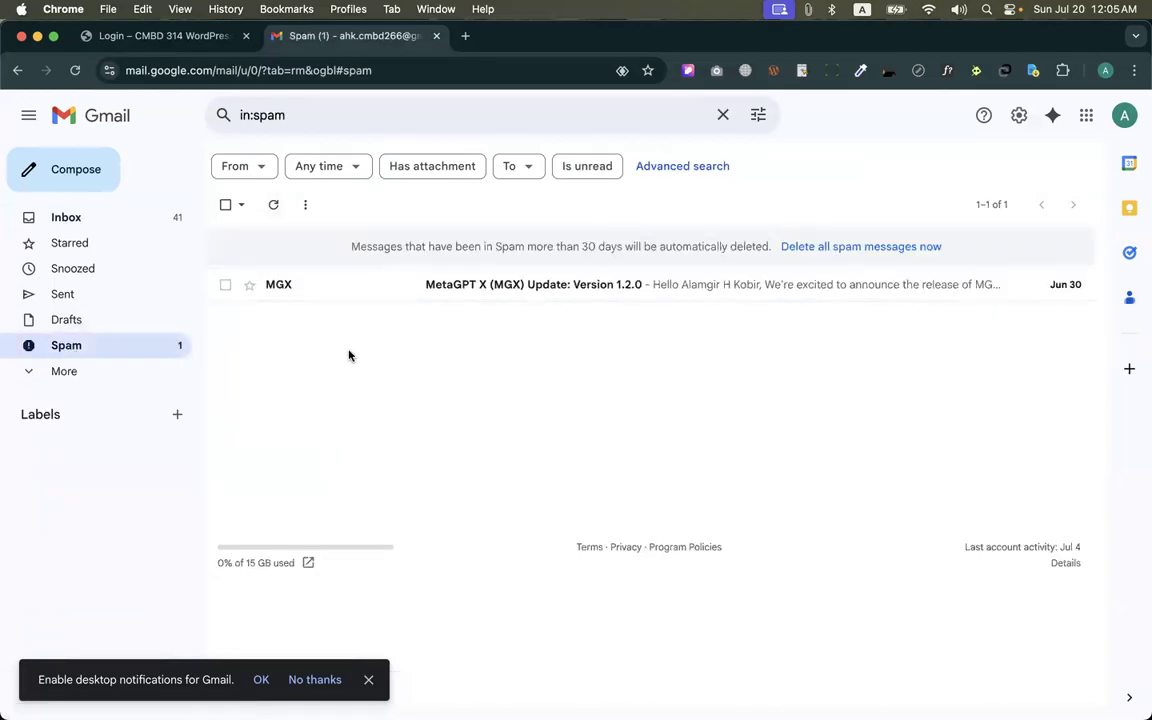
# Switch back to the WordPress admin window, enable the Account Activation Email notification, look over its email content and save the changes
pyautogui.hotkey('ctrl', 'Up')
pyautogui.click(334, 296)
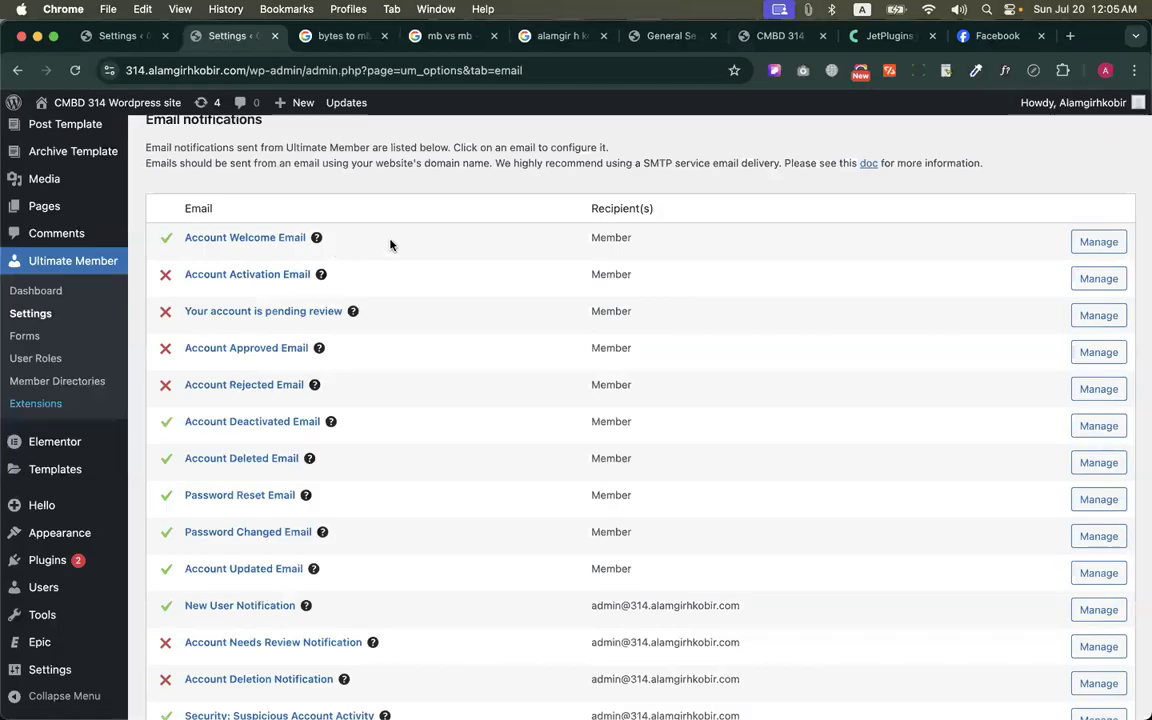
pyautogui.click(1090, 284)
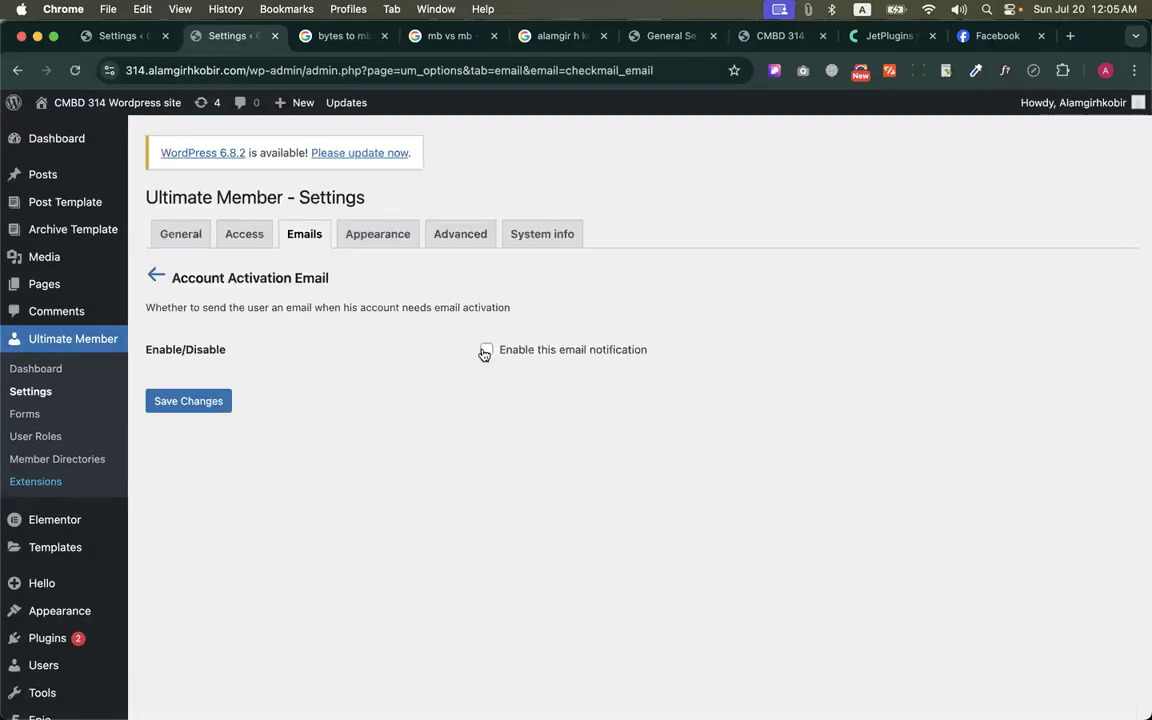
pyautogui.click(486, 350)
pyautogui.scroll(-5, 486, 352)
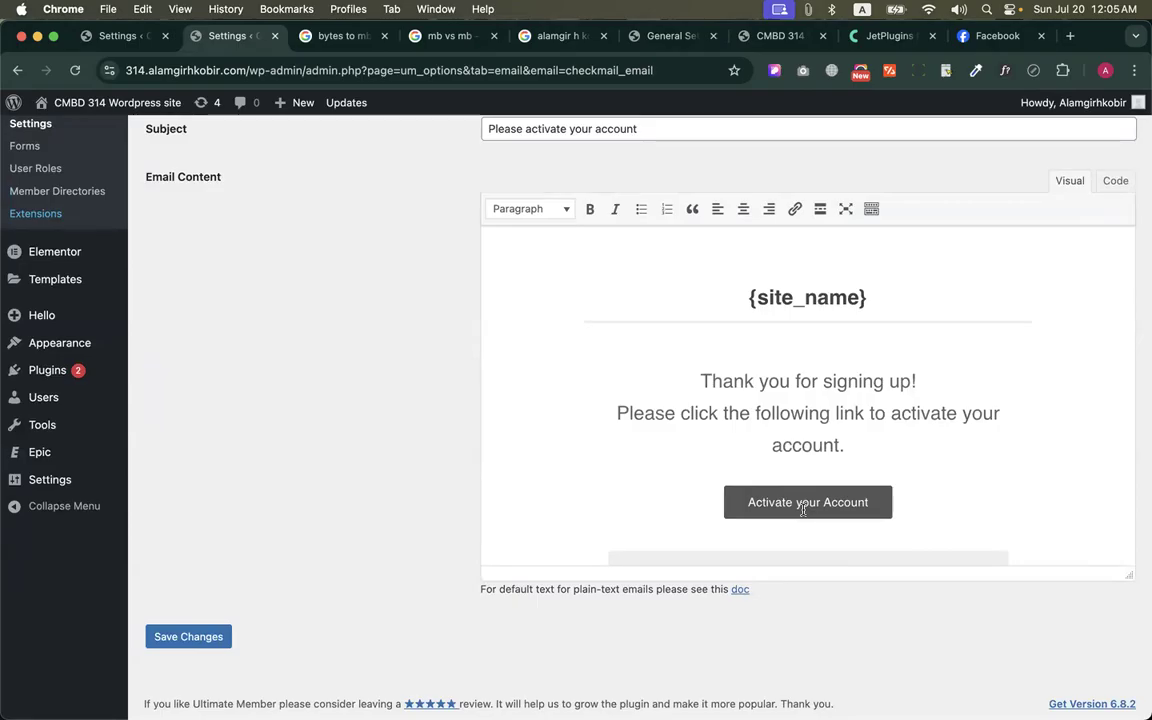
pyautogui.scroll(-3, 779, 388)
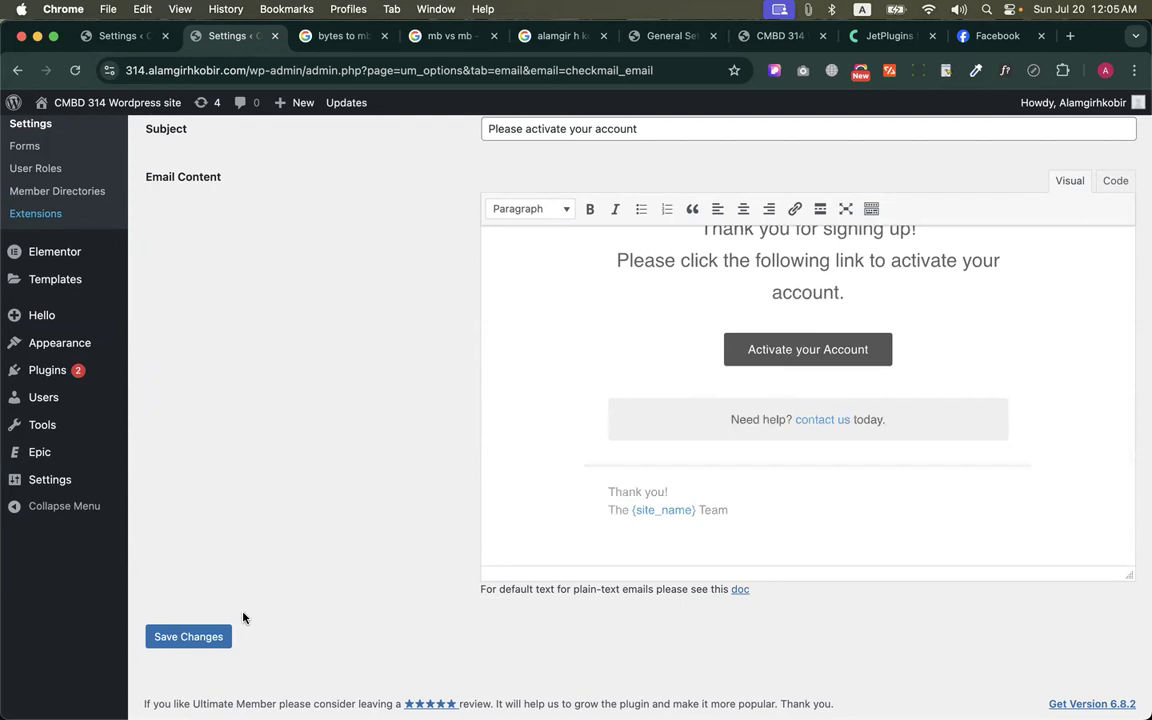
pyautogui.scroll(5, 243, 617)
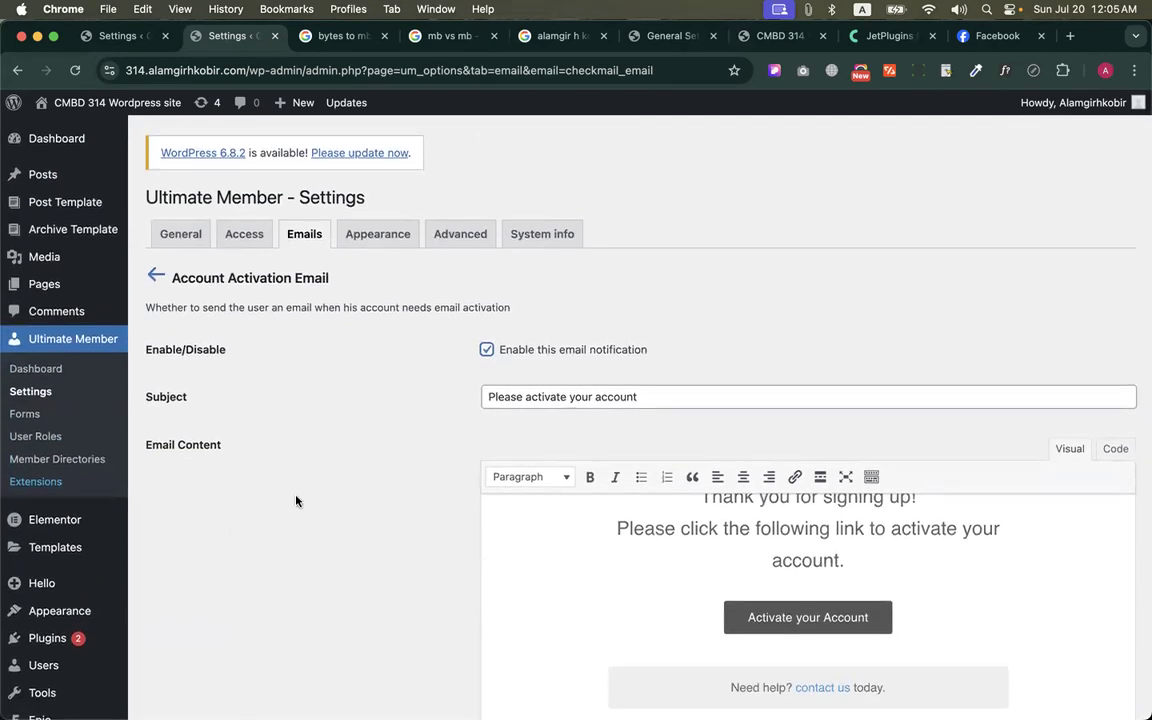
pyautogui.scroll(-5, 479, 368)
pyautogui.click(160, 639)
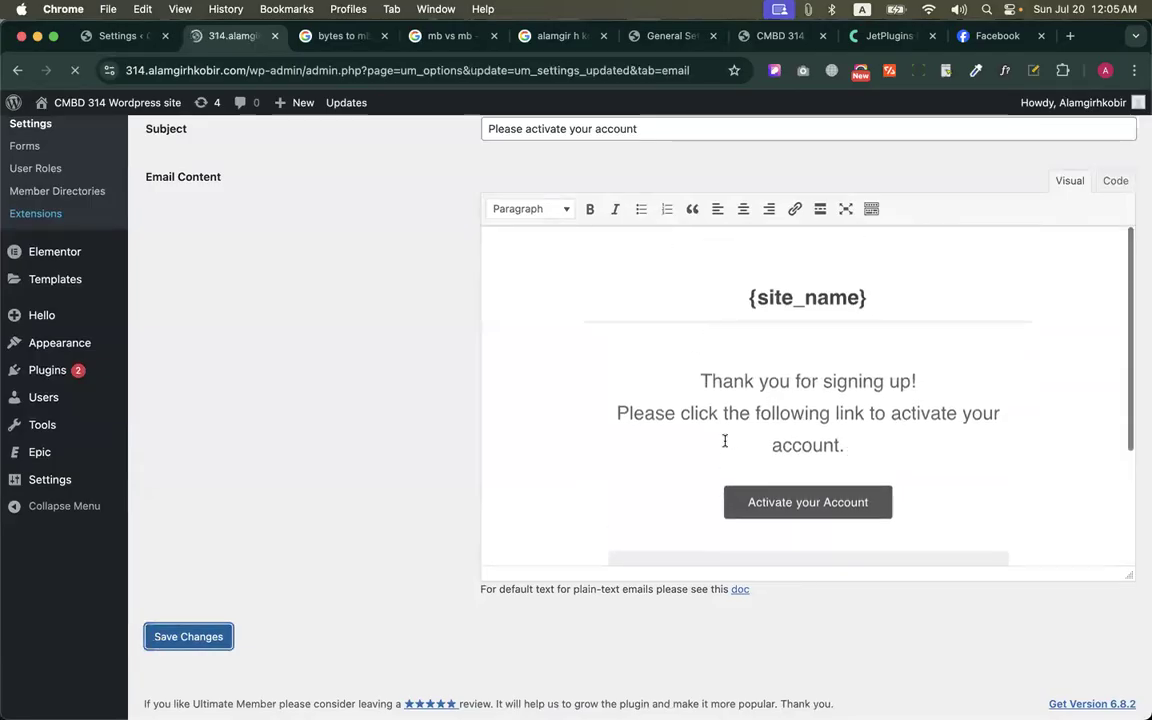
# Temporarily enable the "Your account is pending review" notification to examine its email content, and return to the notifications list without saving
pyautogui.scroll(-5, 679, 458)
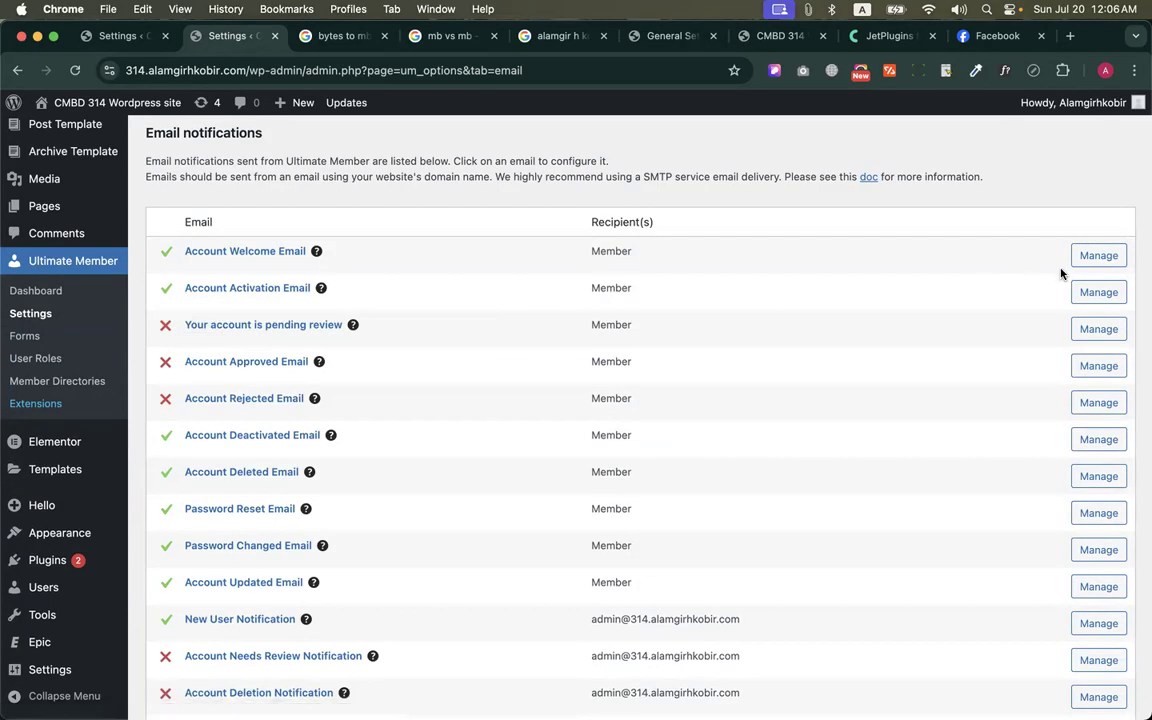
pyautogui.click(1099, 330)
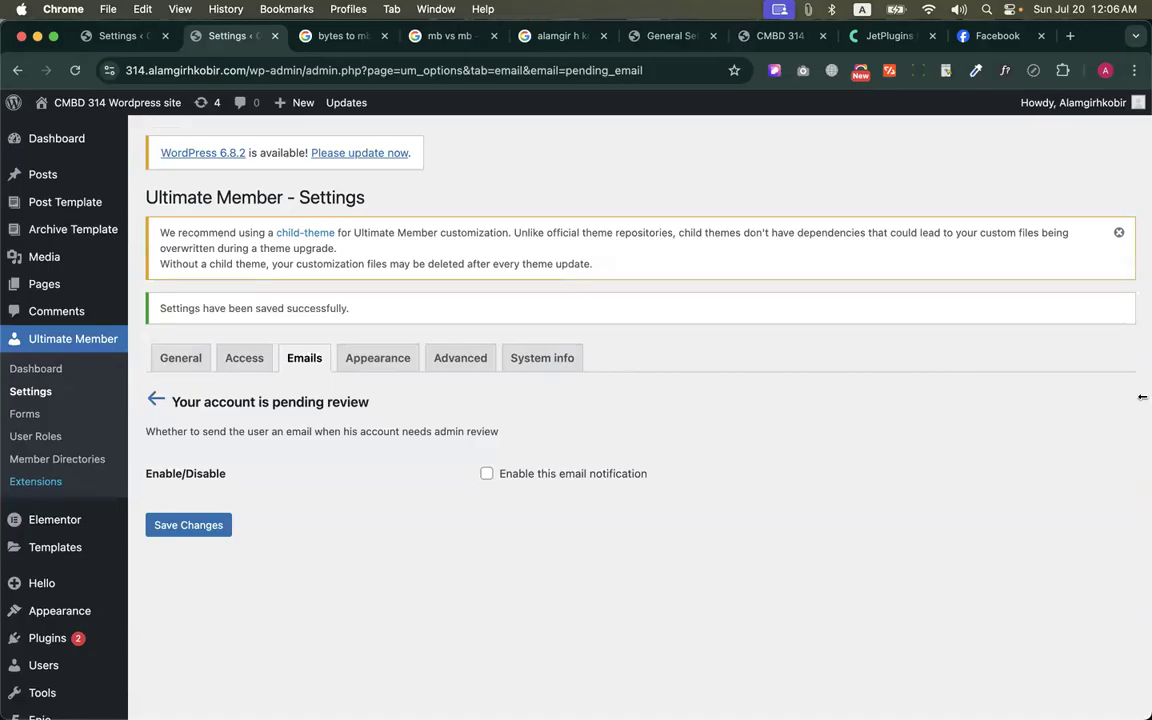
pyautogui.click(487, 474)
pyautogui.scroll(-6, 568, 339)
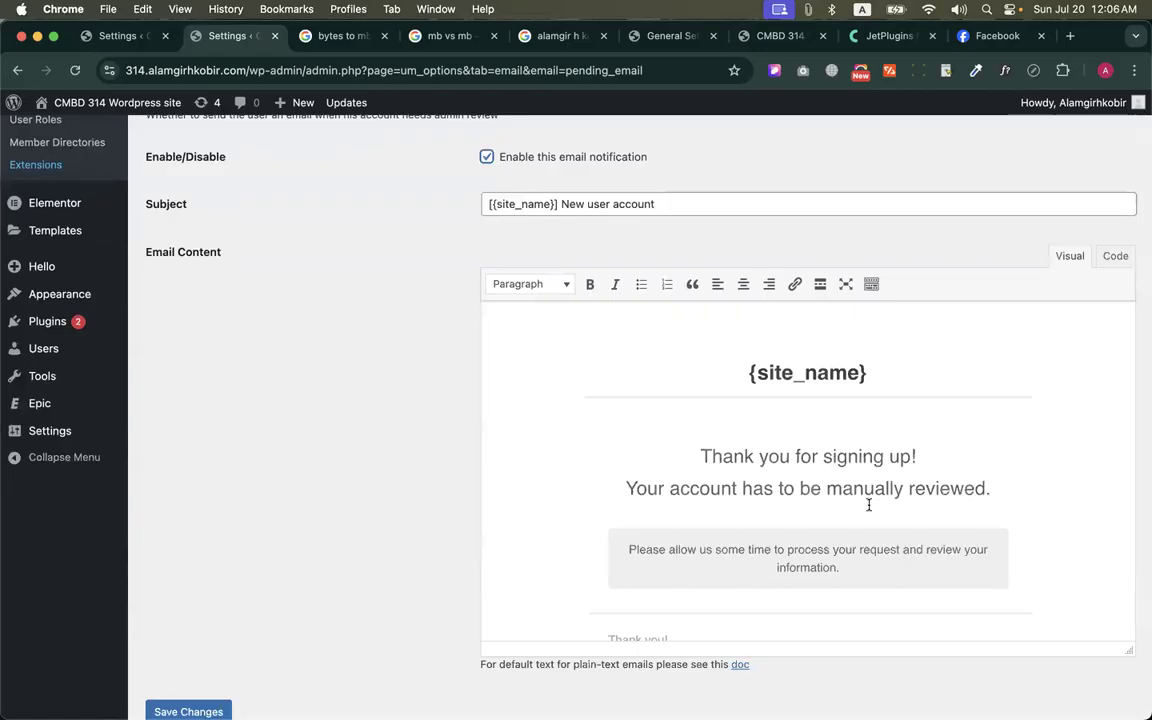
pyautogui.scroll(-2, 868, 505)
pyautogui.scroll(2, 868, 505)
pyautogui.scroll(3, 490, 258)
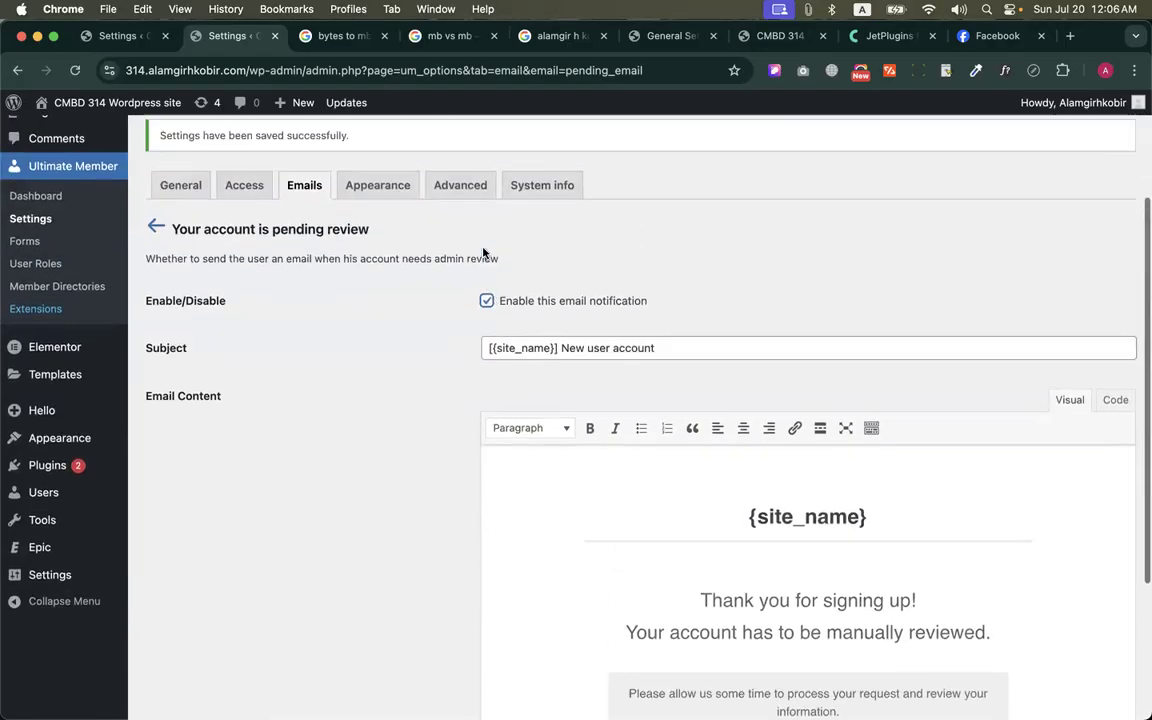
pyautogui.click(486, 300)
pyautogui.click(153, 321)
# Look through the email notifications list and replace the Admin Email Address in the sender options with the site's Gmail address
pyautogui.scroll(-1, 453, 358)
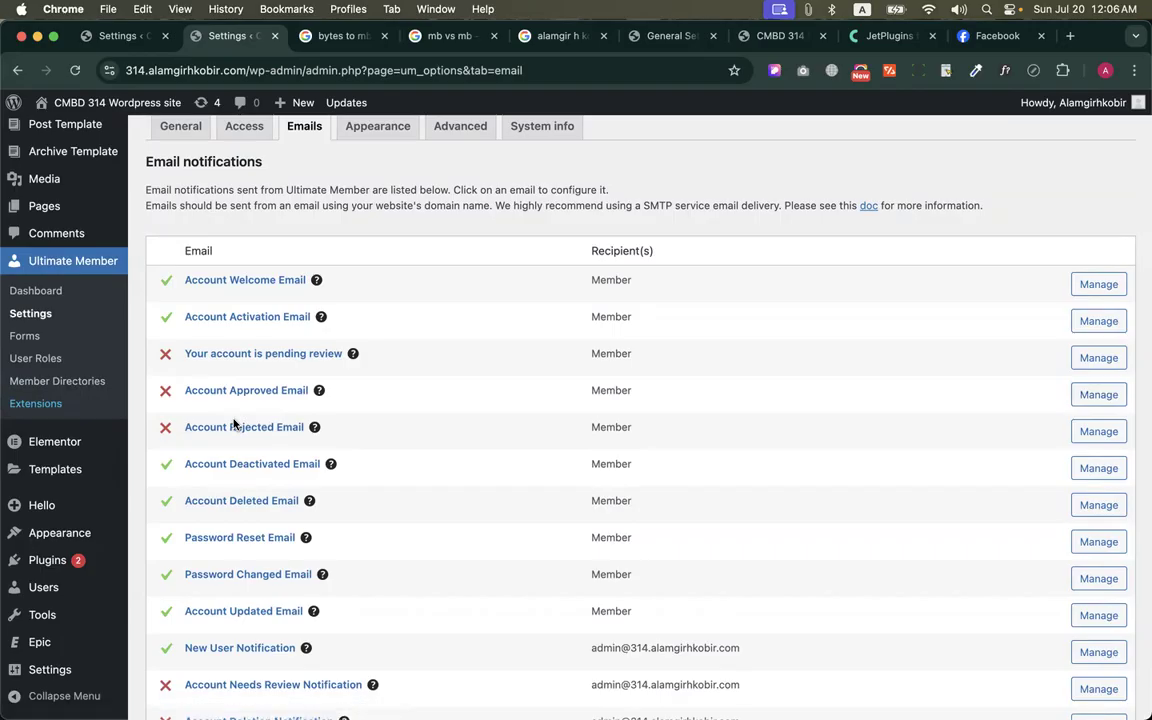
pyautogui.scroll(-5, 233, 424)
pyautogui.scroll(6, 231, 424)
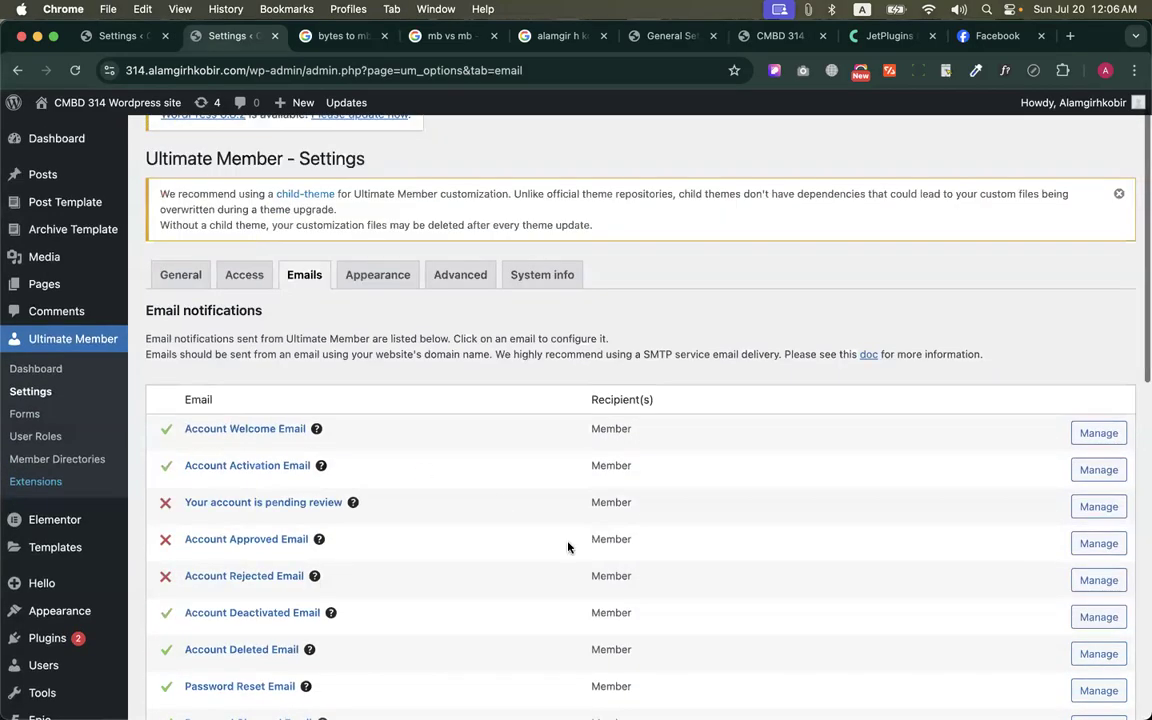
pyautogui.scroll(-5, 571, 545)
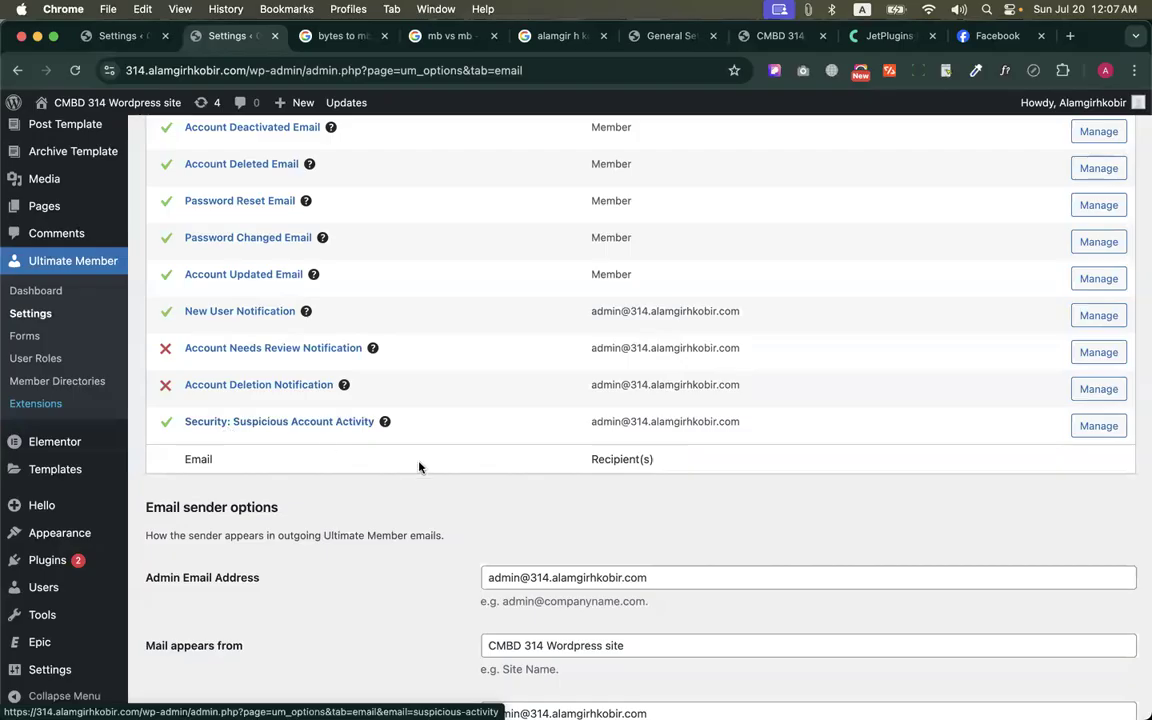
pyautogui.scroll(-3, 419, 467)
pyautogui.scroll(-1, 419, 467)
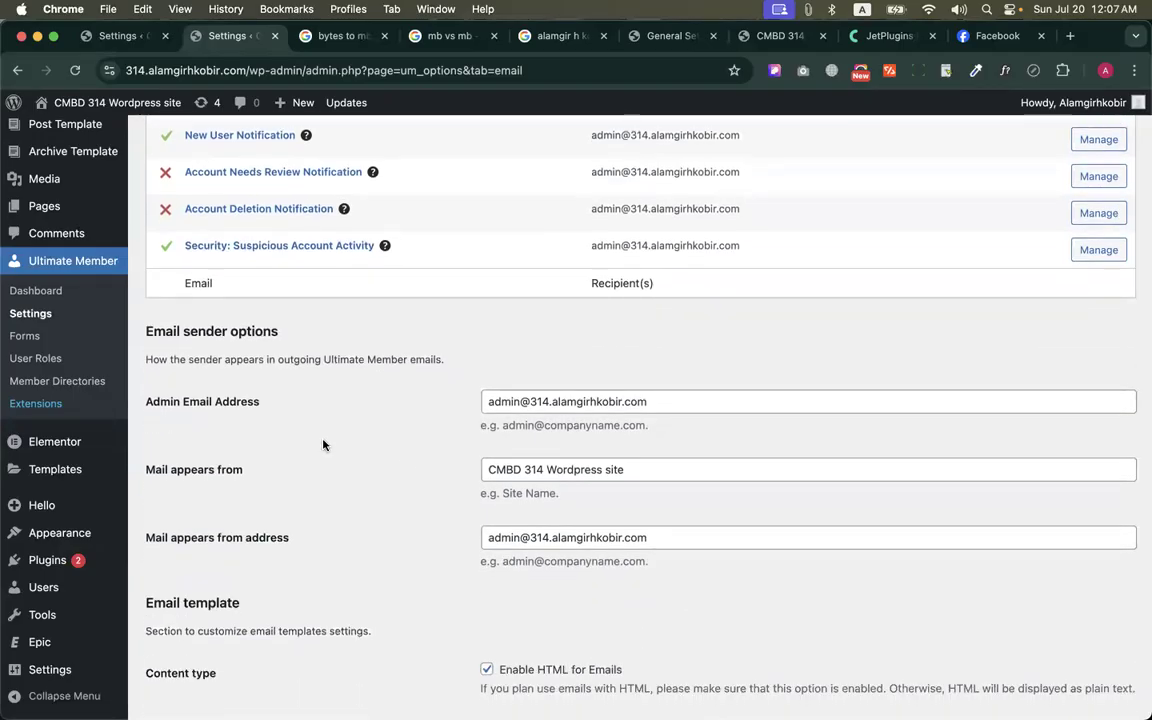
pyautogui.click(572, 401)
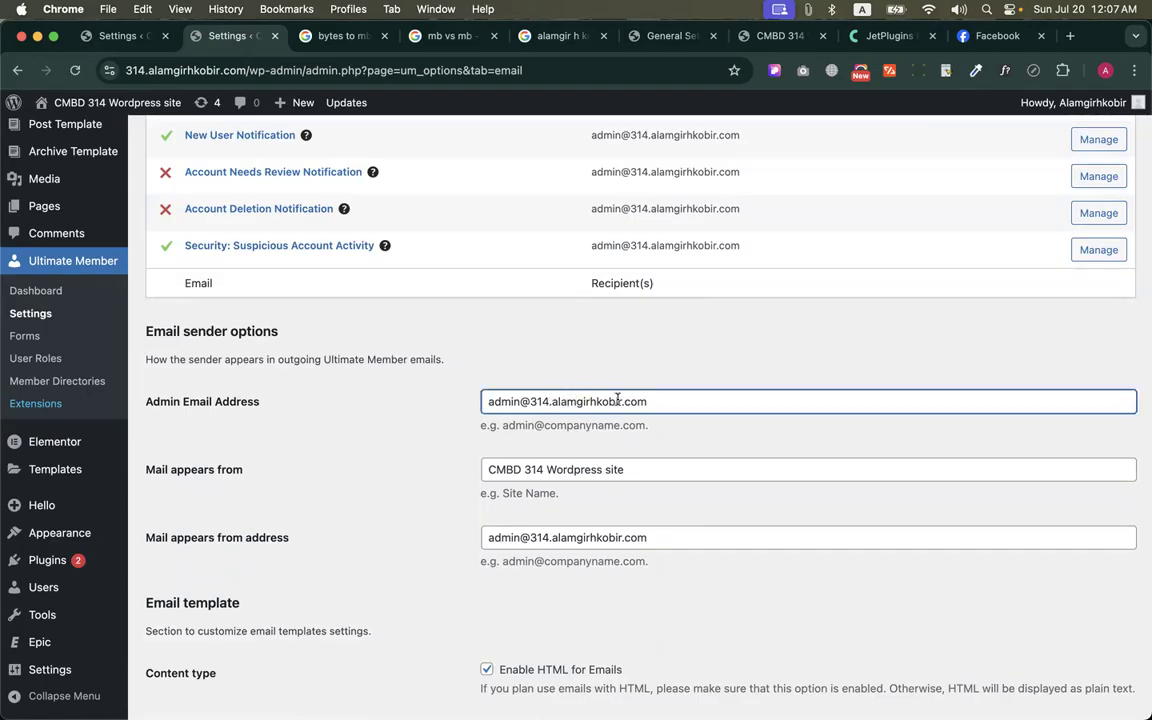
pyautogui.moveTo(622, 400); pyautogui.dragTo(550, 399)
pyautogui.press('BackSpace')
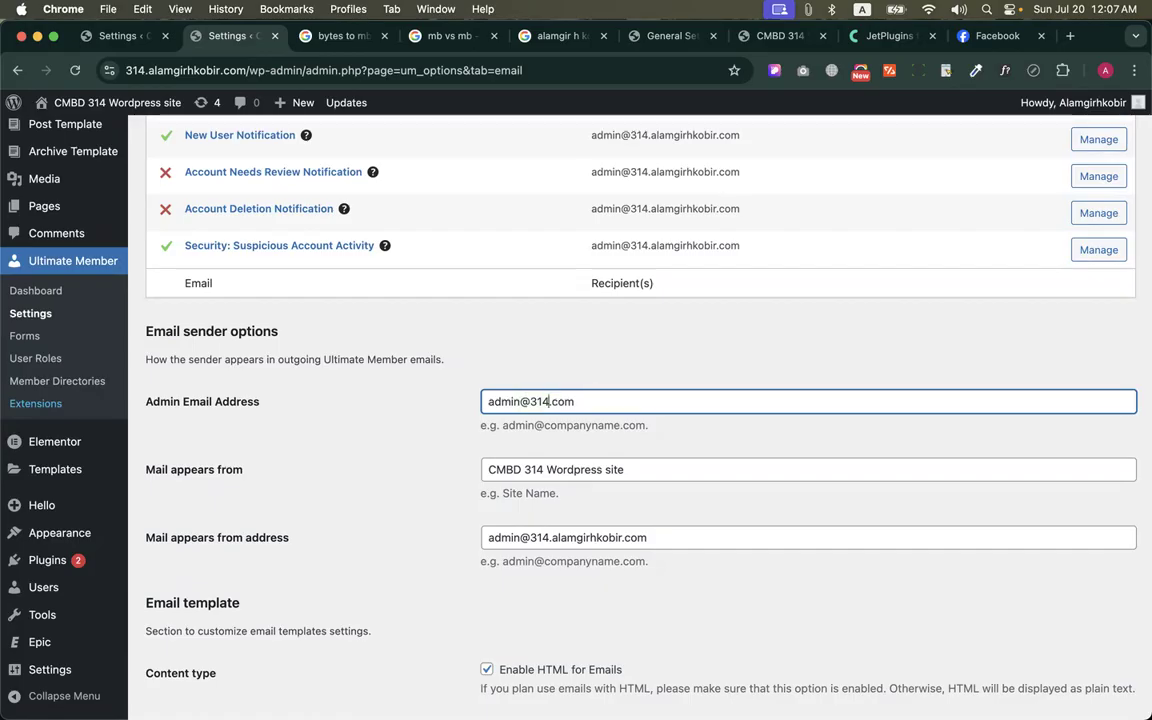
pyautogui.write('mail')
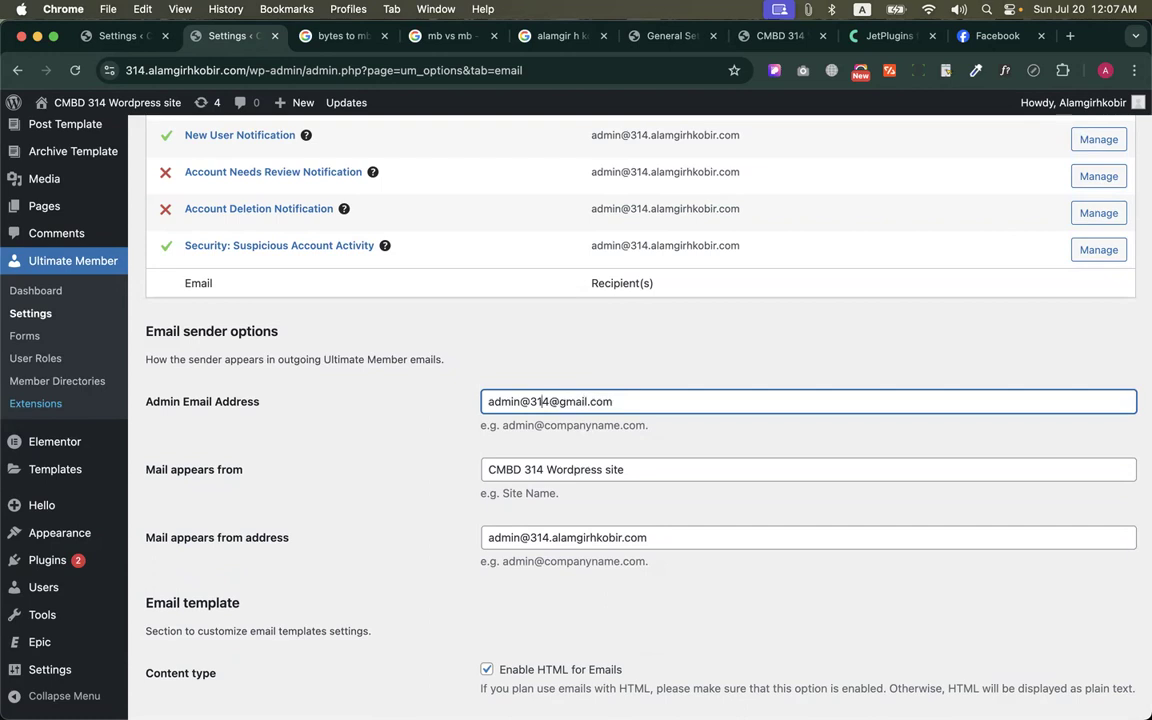
pyautogui.click(530, 401)
pyautogui.press('BackSpace')
pyautogui.press('BackSpace')
pyautogui.press('BackSpace')
pyautogui.press('BackSpace')
pyautogui.press('BackSpace')
pyautogui.press('BackSpace')
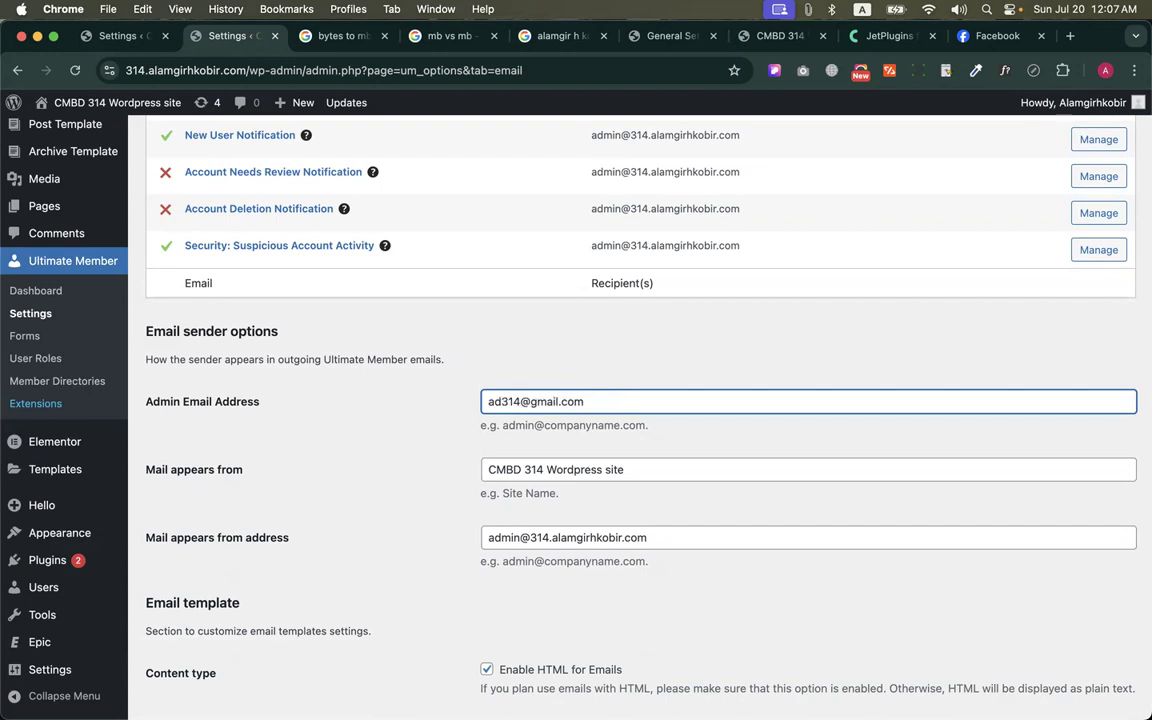
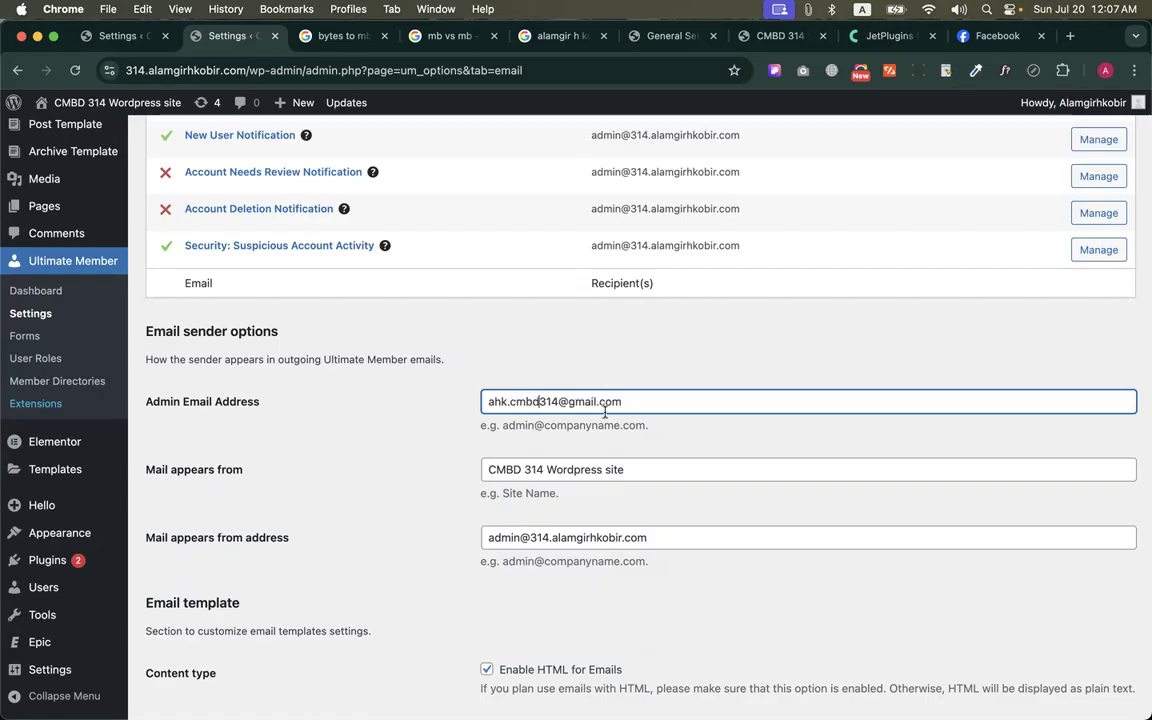
# Copy the Admin Email Address into the "Mail appears from address" field and save the changes
pyautogui.scroll(-2, 604, 413)
pyautogui.click(542, 350)
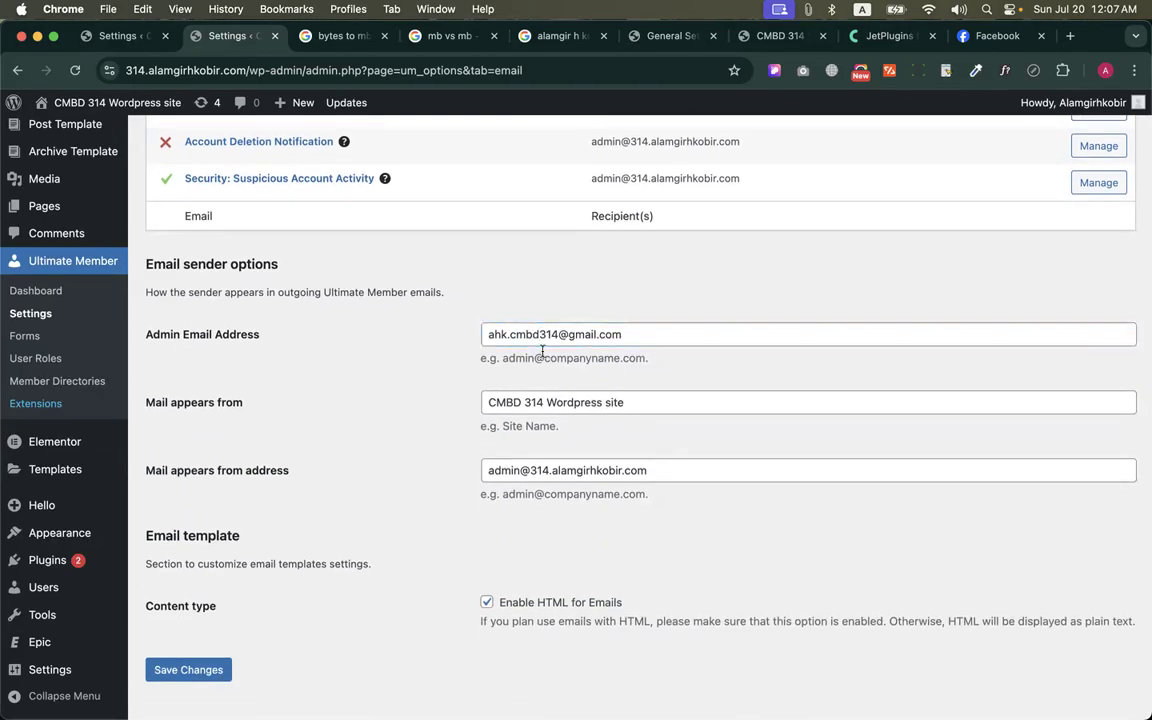
pyautogui.scroll(-1, 542, 350)
pyautogui.tripleClick(542, 300)
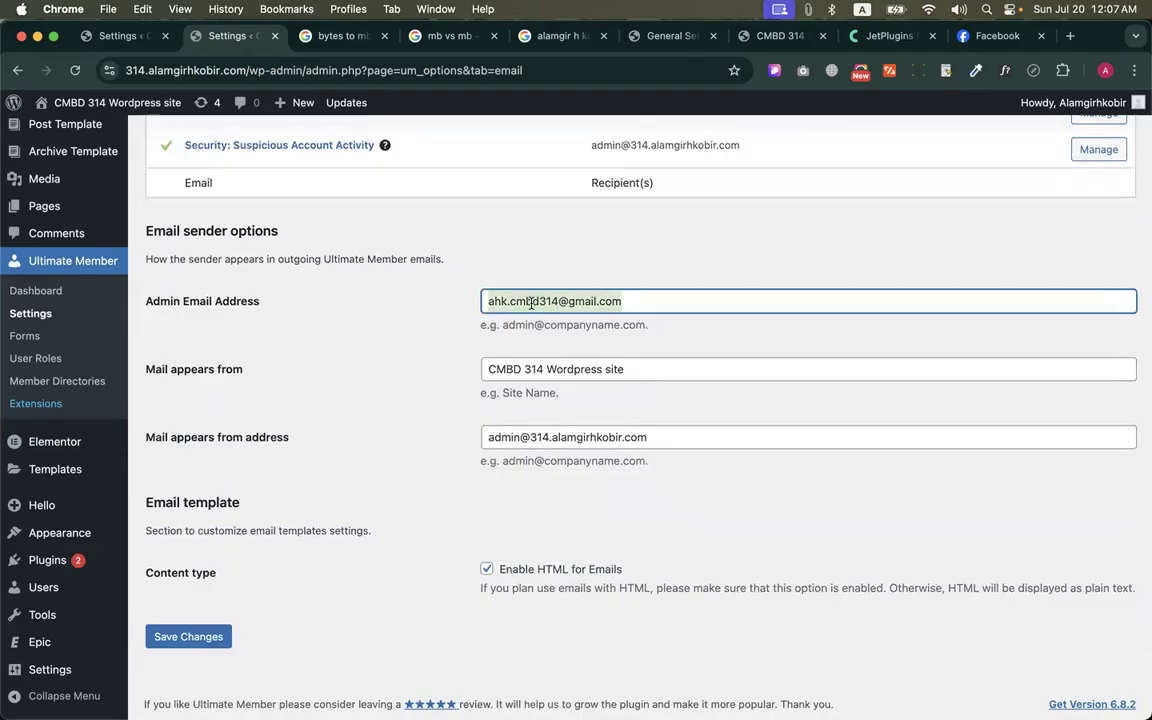
pyautogui.press('super+c')
pyautogui.tripleClick(588, 437)
pyautogui.press('super+v')
pyautogui.scroll(-1, 395, 490)
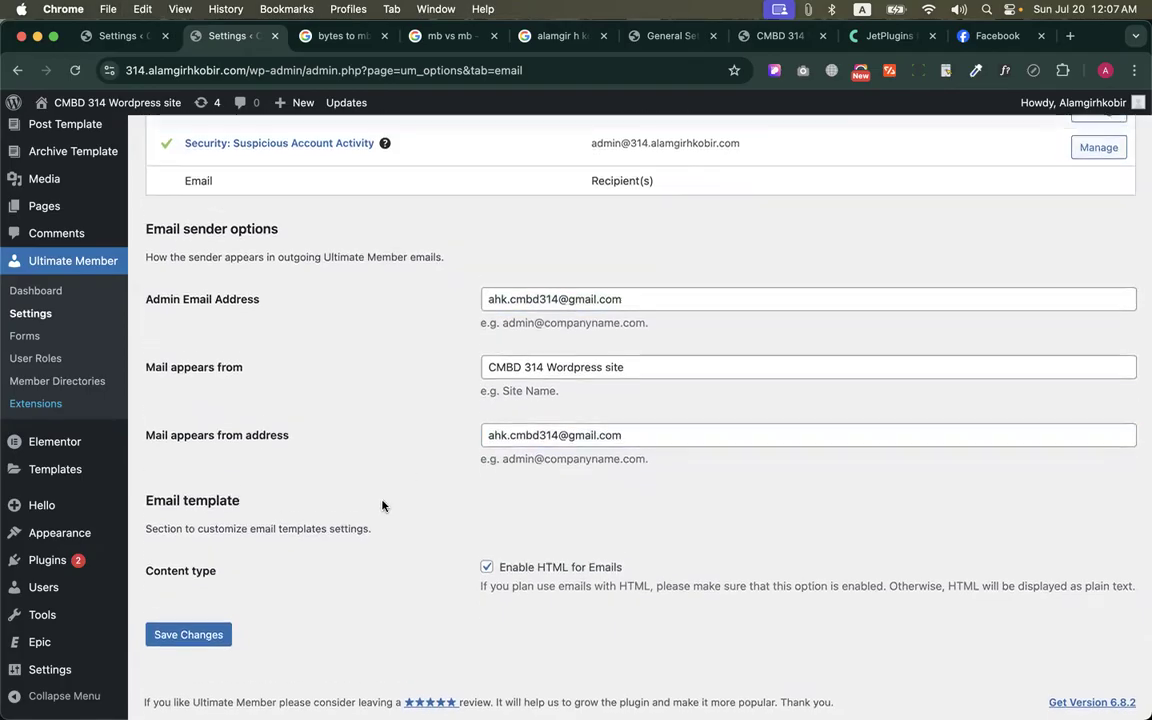
pyautogui.click(188, 635)
# Review the saved sender options and notification recipients, and open the Profile appearance settings
pyautogui.scroll(1, 362, 553)
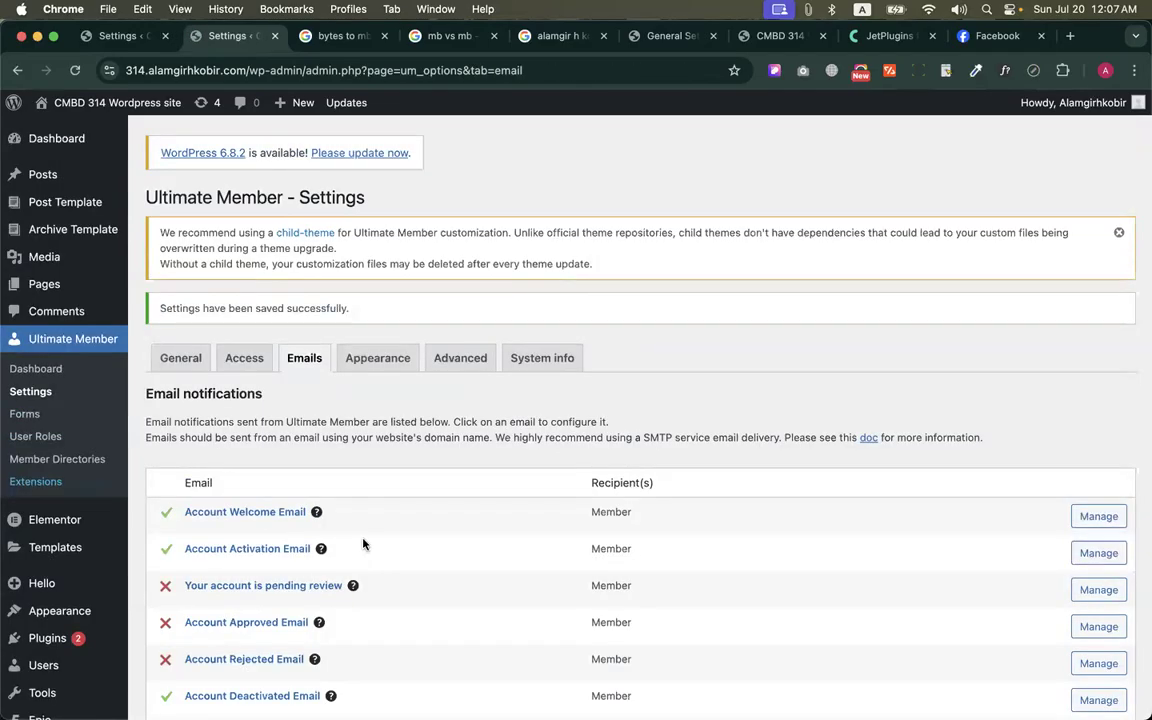
pyautogui.scroll(-10, 363, 543)
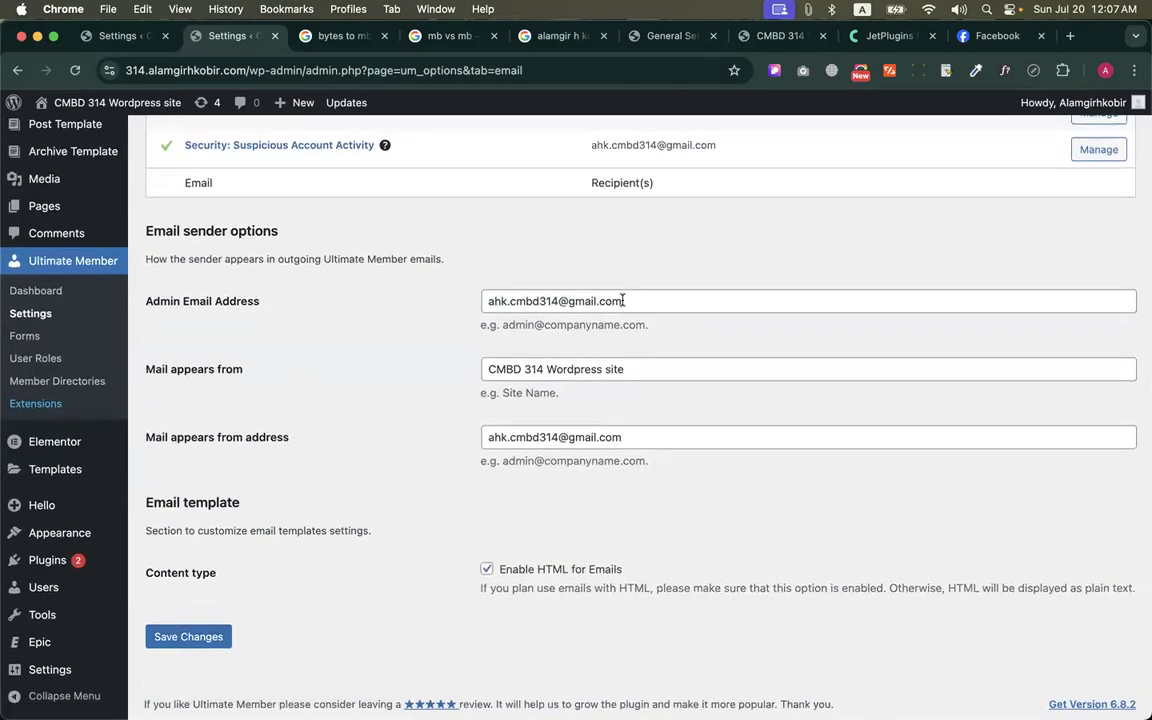
pyautogui.scroll(10, 657, 627)
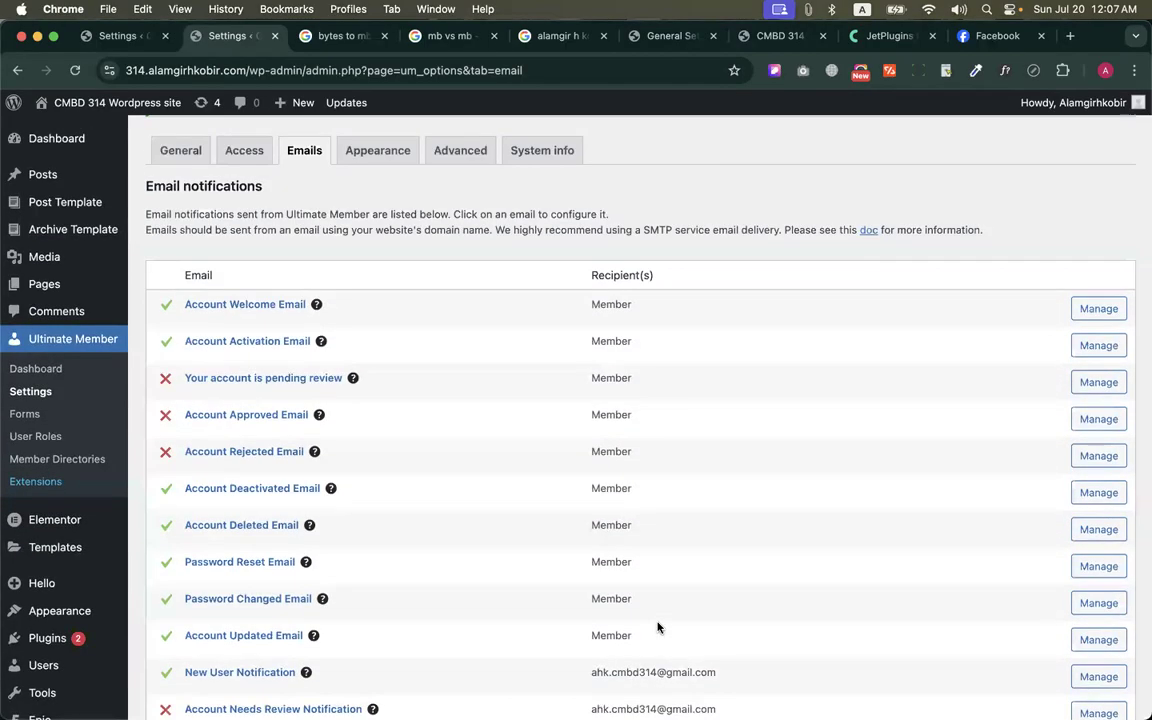
pyautogui.scroll(4, 657, 627)
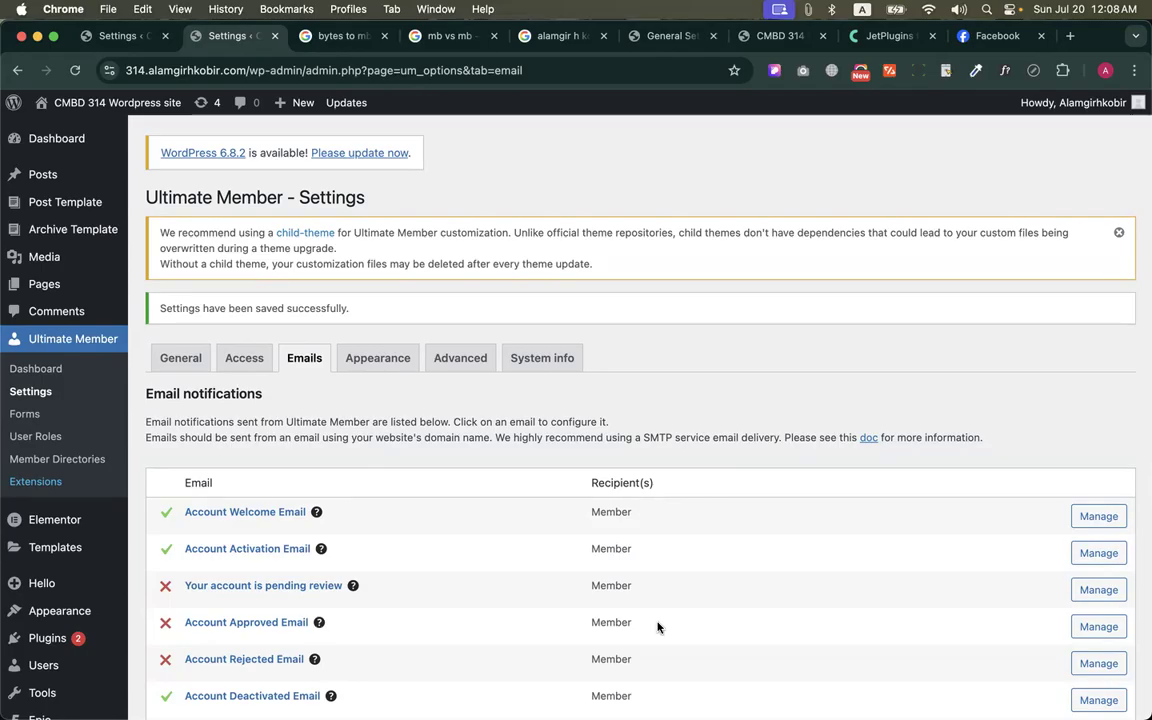
pyautogui.scroll(-3, 657, 627)
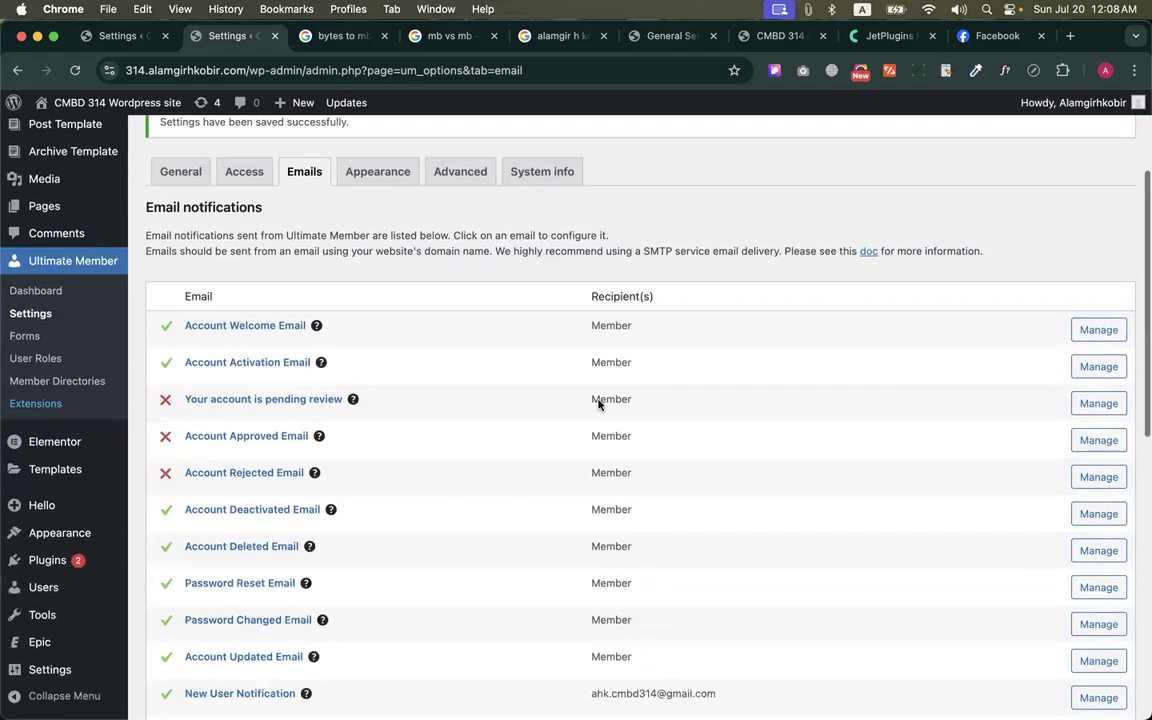
pyautogui.click(402, 174)
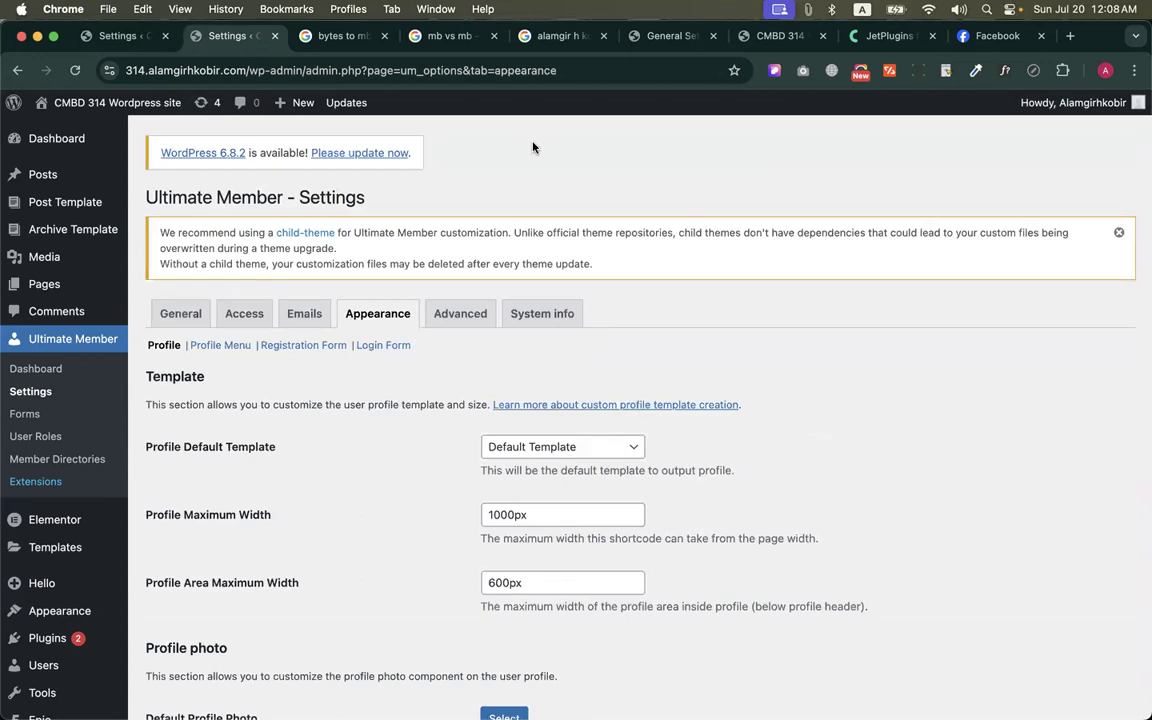
pyautogui.scroll(-5, 524, 317)
# Examine the width of the form on the public Login page in the other browser window, and return to the admin window
pyautogui.hotkey('ctrl', 'Up')
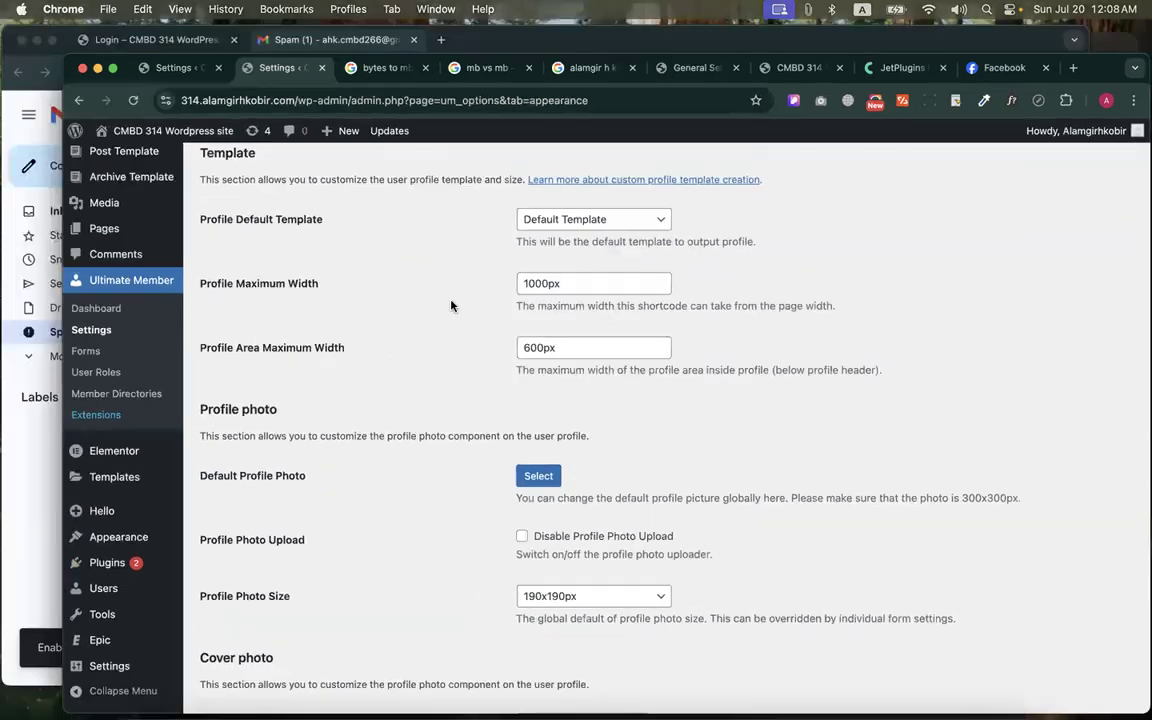
pyautogui.click(419, 296)
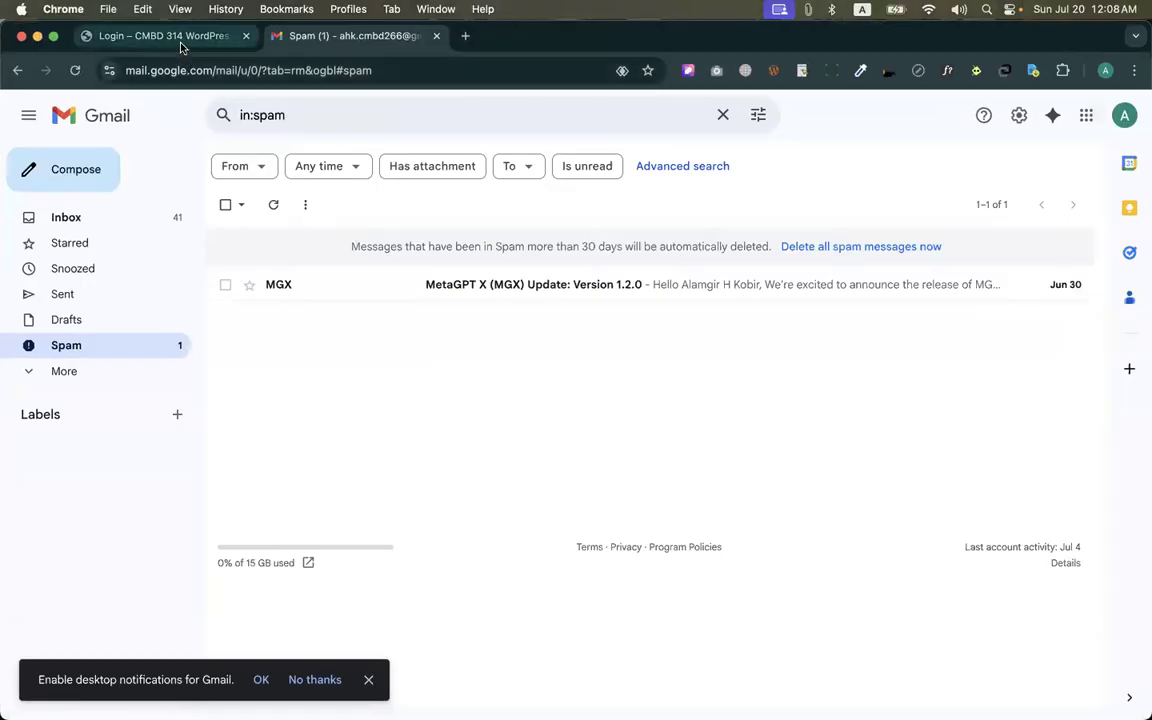
pyautogui.click(165, 36)
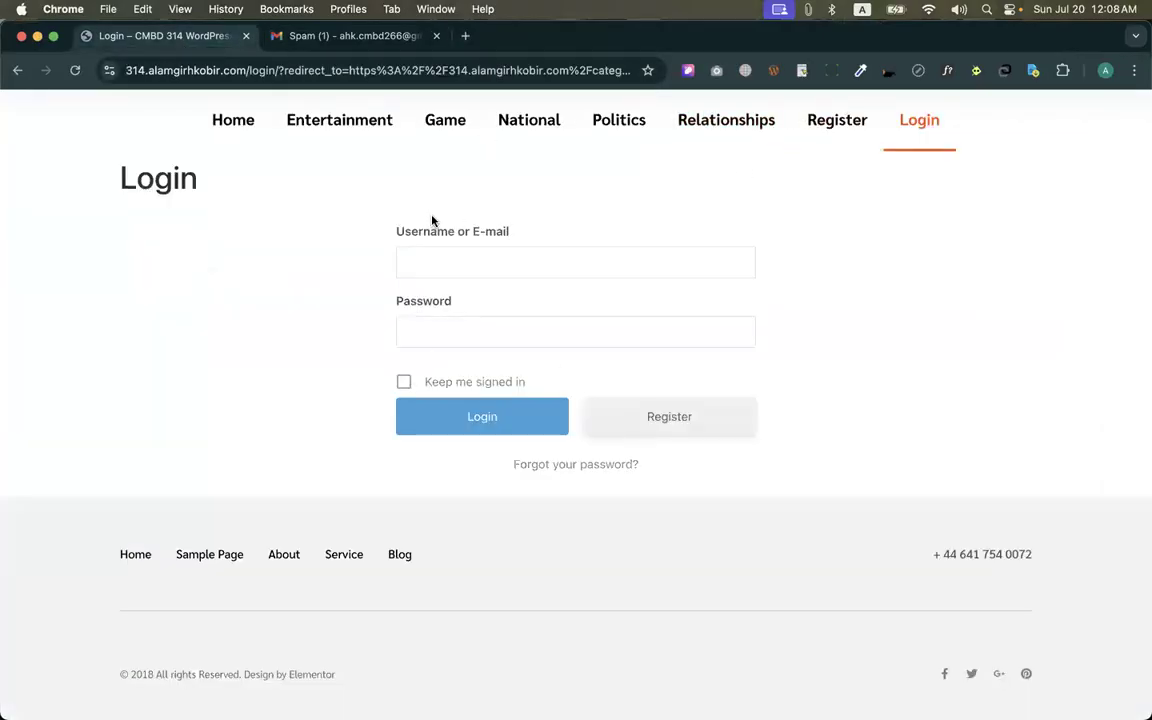
pyautogui.press('super+shift+5')
pyautogui.moveTo(5, 310); pyautogui.dragTo(398, 313)
pyautogui.moveTo(1143, 354); pyautogui.dragTo(758, 355)
pyautogui.press('Return')
pyautogui.hotkey('ctrl', 'Up')
pyautogui.click(489, 310)
# Examine the Profile Maximum Width, Profile Area Maximum Width and photo settings, and open the Registration Form appearance settings
pyautogui.scroll(2, 489, 310)
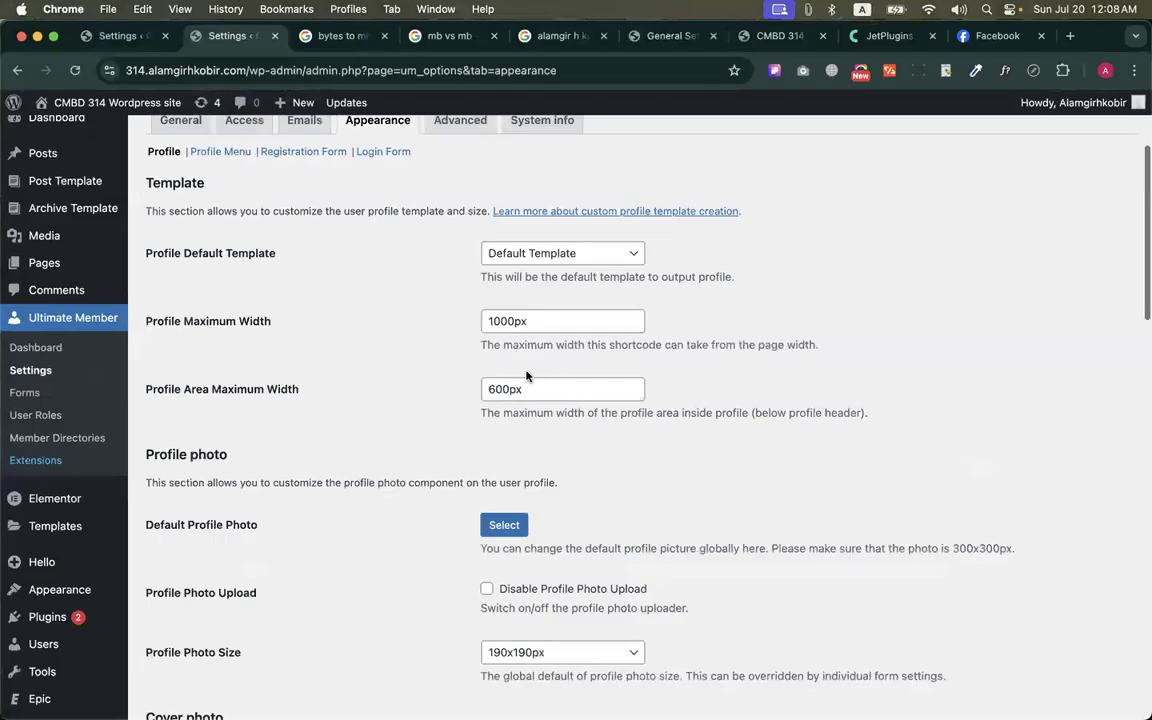
pyautogui.moveTo(146, 427); pyautogui.dragTo(301, 428)
pyautogui.moveTo(157, 363); pyautogui.dragTo(280, 363)
pyautogui.scroll(-1, 467, 381)
pyautogui.scroll(-3, 455, 360)
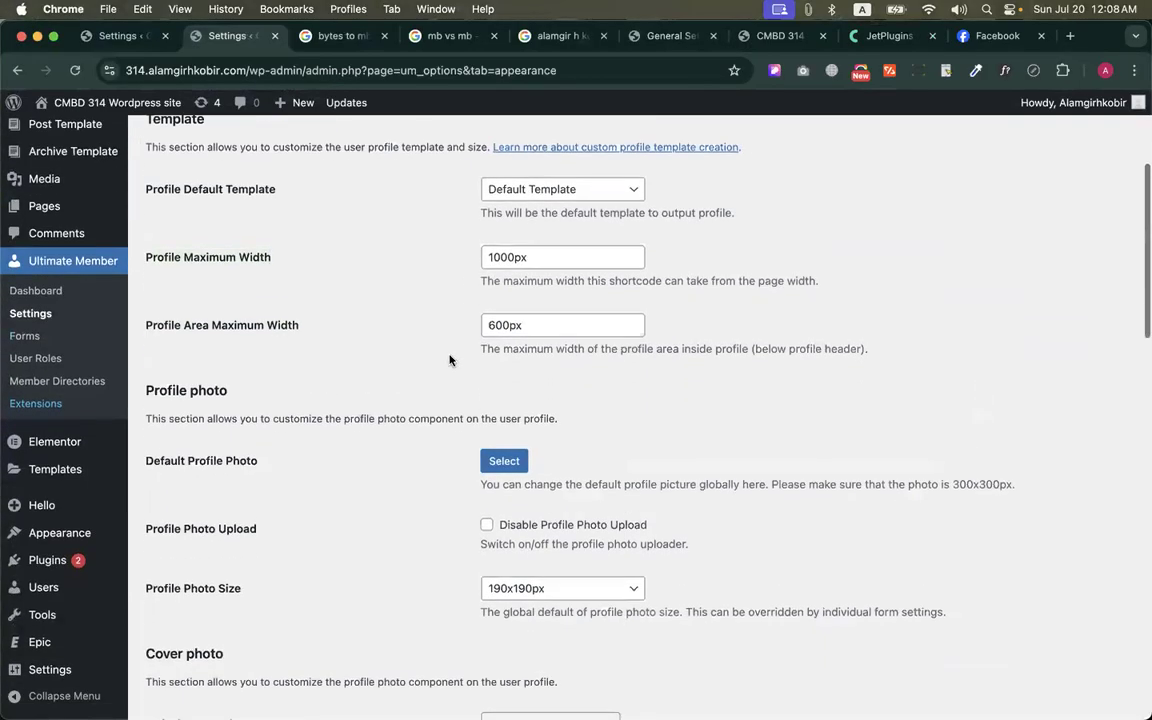
pyautogui.scroll(6, 450, 342)
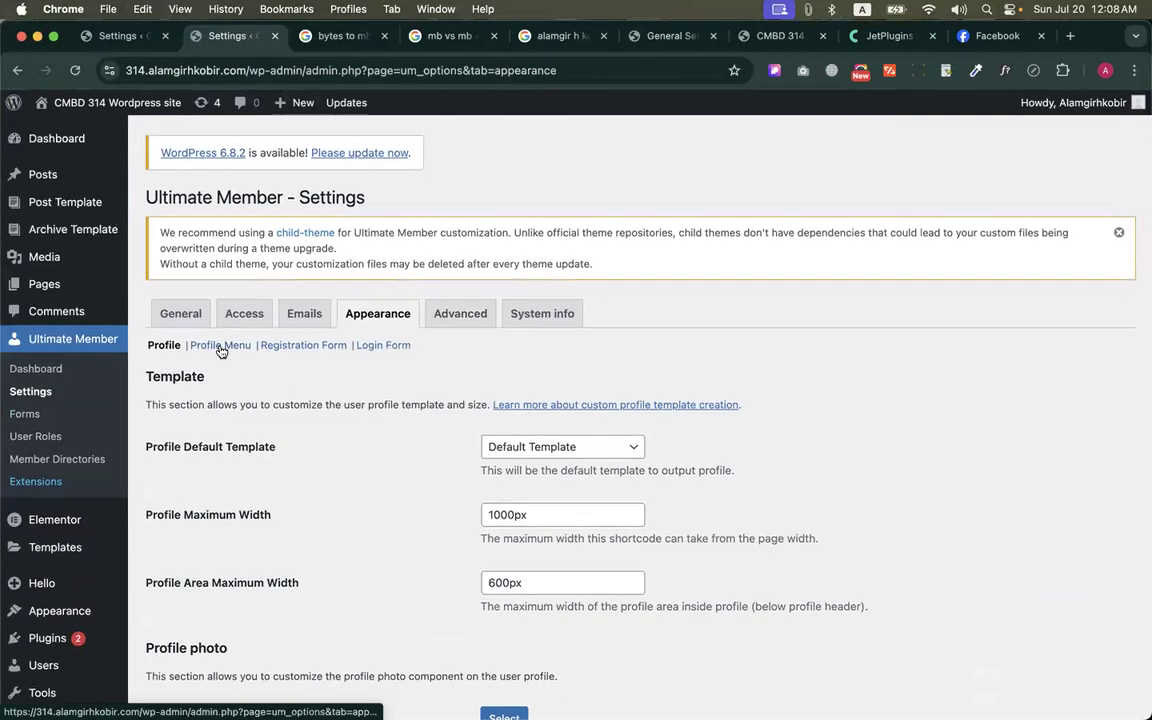
pyautogui.click(305, 346)
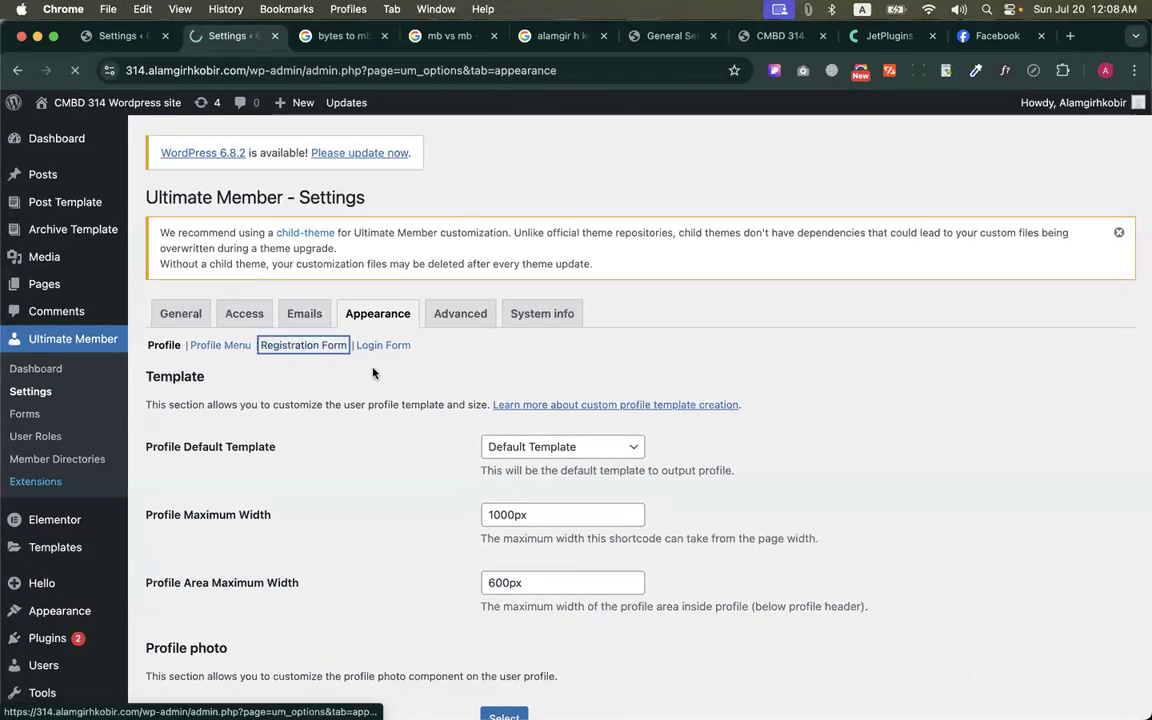
# Set the Registration Maximum Width to 1450px and save the changes
pyautogui.scroll(-2, 576, 419)
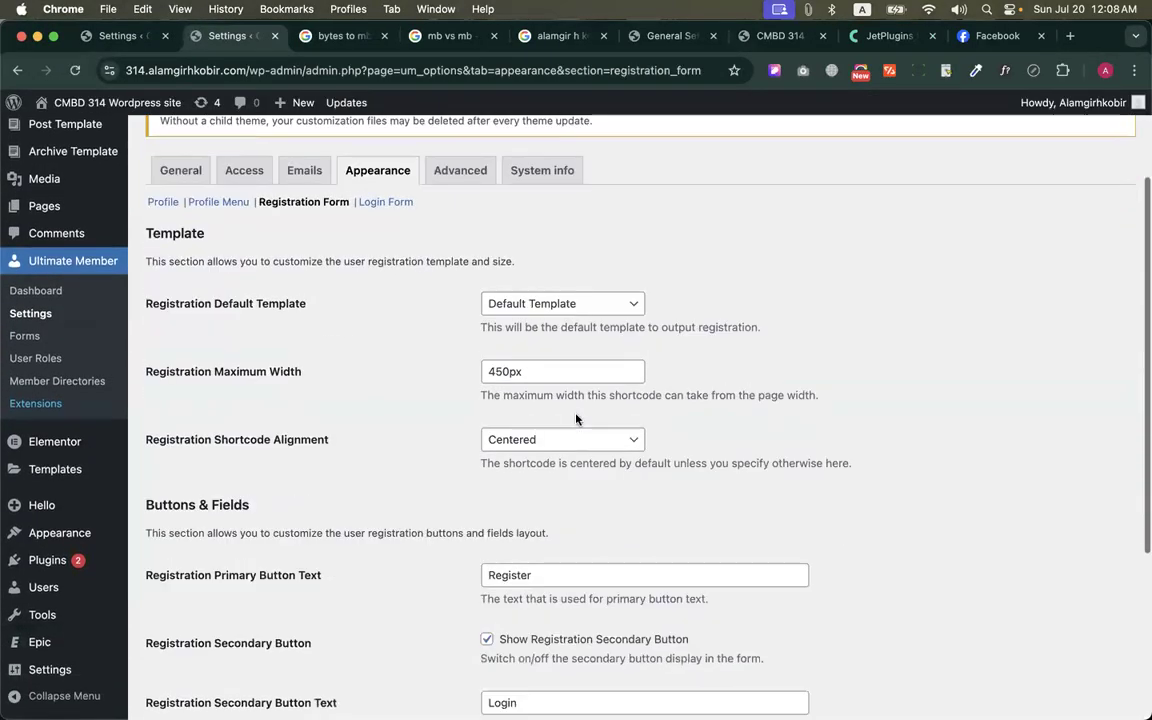
pyautogui.click(489, 371)
pyautogui.write('1')
pyautogui.scroll(-5, 527, 404)
pyautogui.click(185, 633)
# Check the form width on the public Register page in the other browser window, open the Login page, and return to the admin window
pyautogui.hotkey('ctrl', 'Up')
pyautogui.click(317, 299)
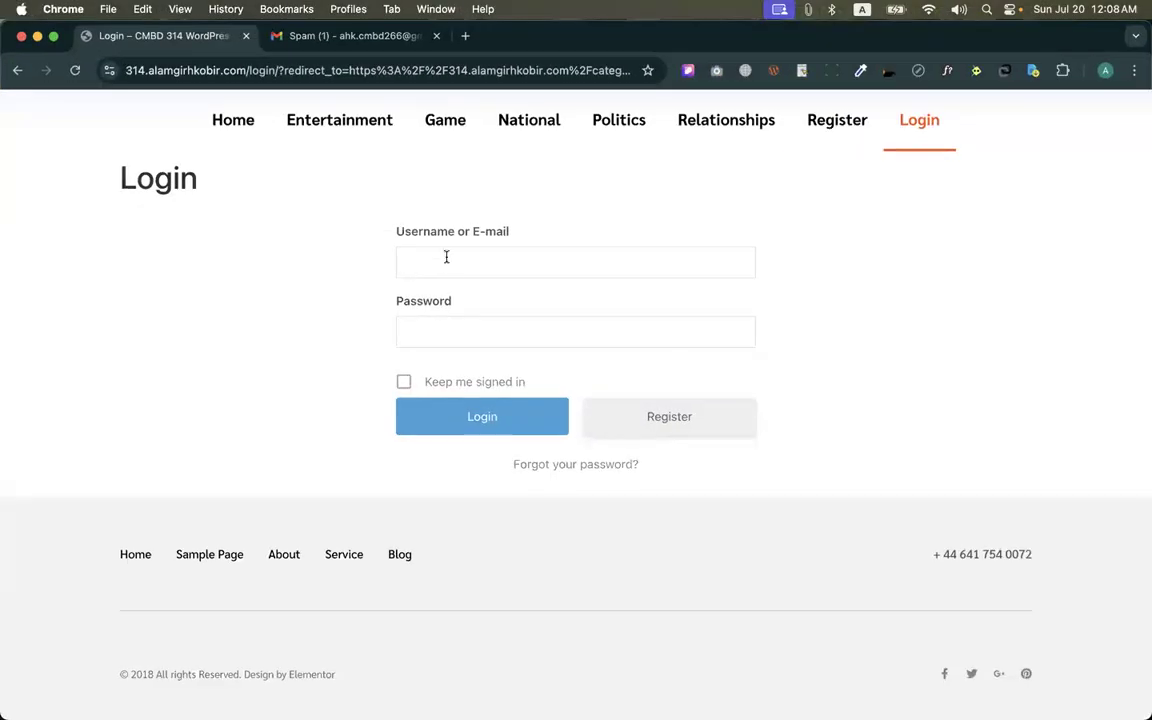
pyautogui.click(835, 122)
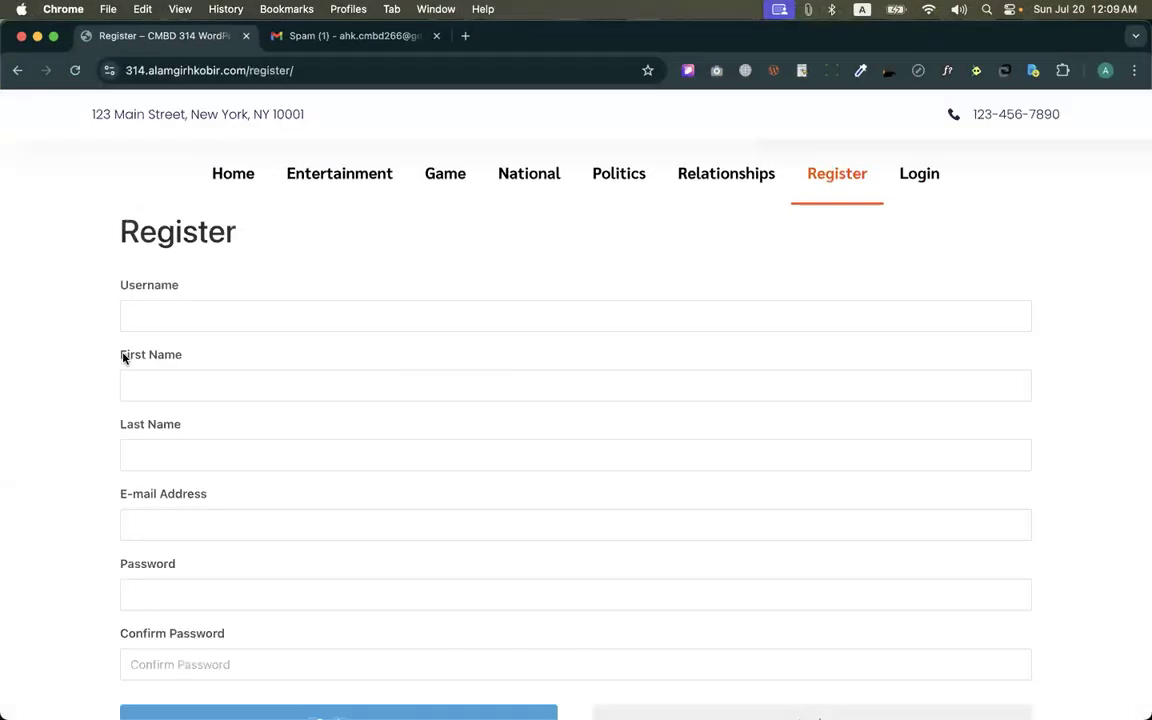
pyautogui.click(930, 196)
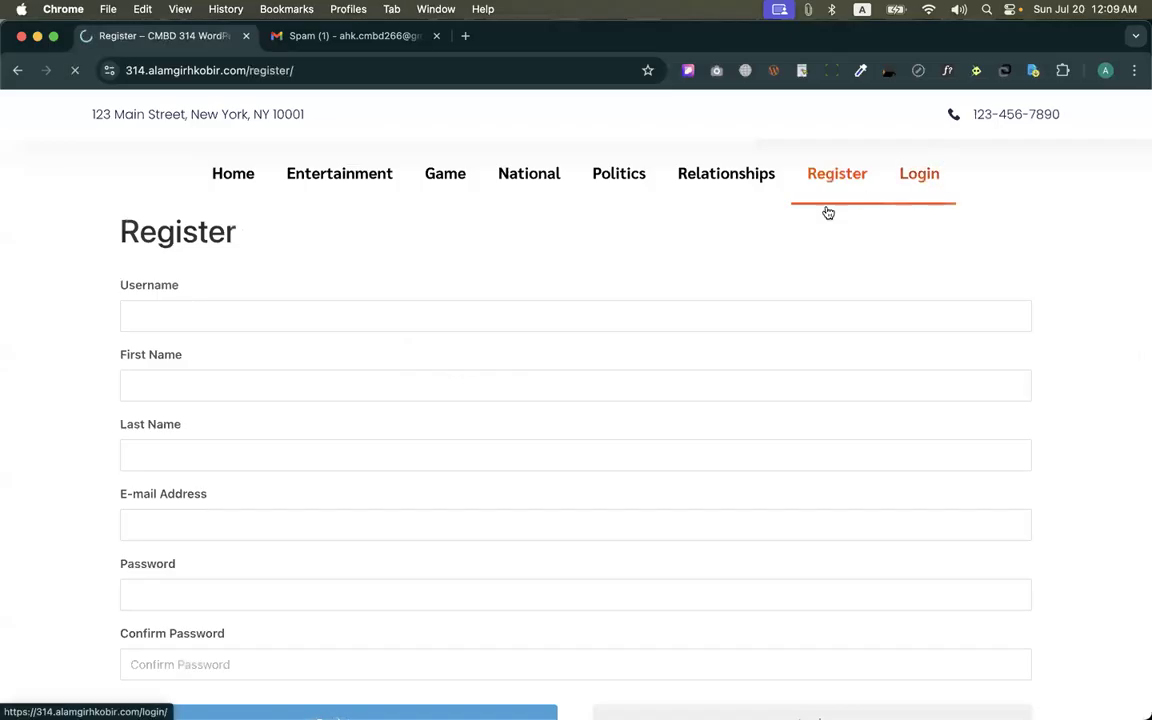
pyautogui.hotkey('ctrl', 'Up')
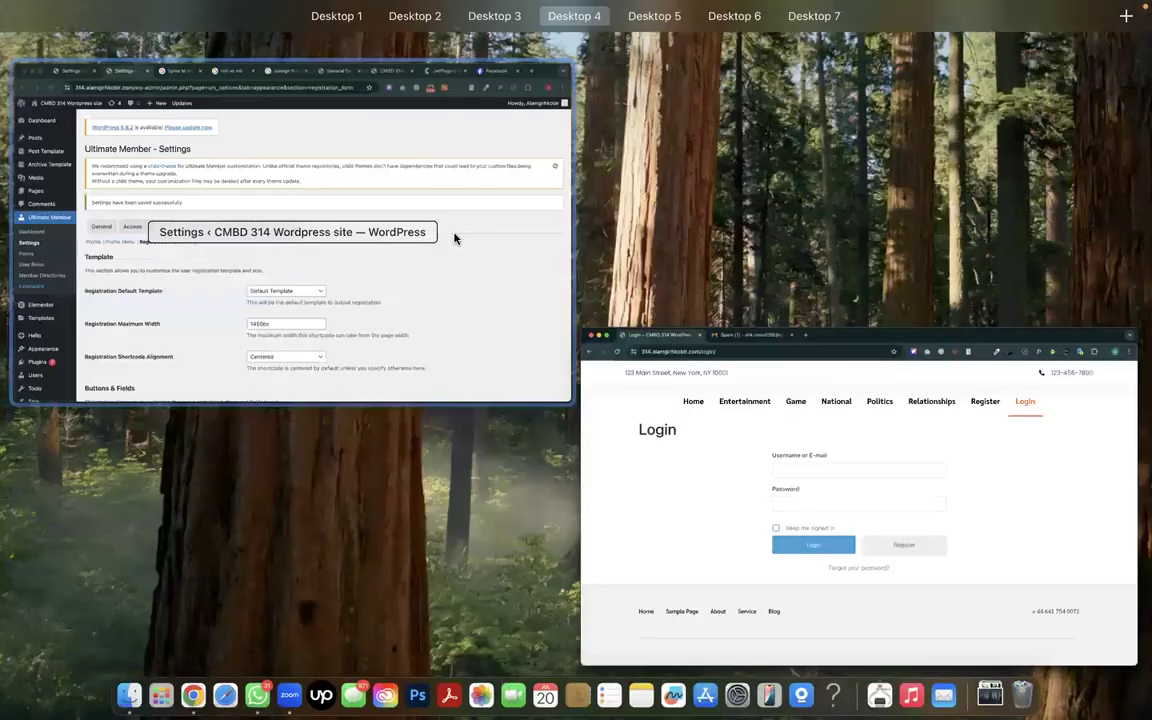
pyautogui.click(455, 237)
# Set the Login Maximum Width to 1450px in the Login Form appearance settings and save the changes
pyautogui.scroll(-1, 400, 380)
pyautogui.click(405, 364)
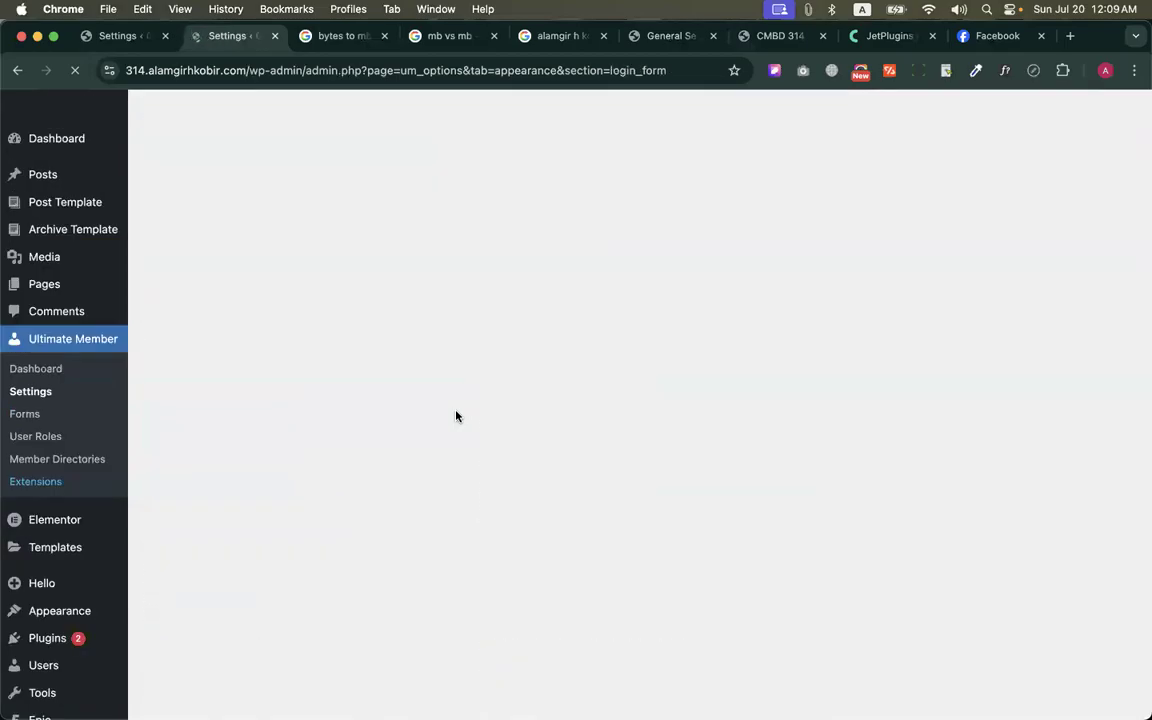
pyautogui.click(489, 515)
pyautogui.write('1450')
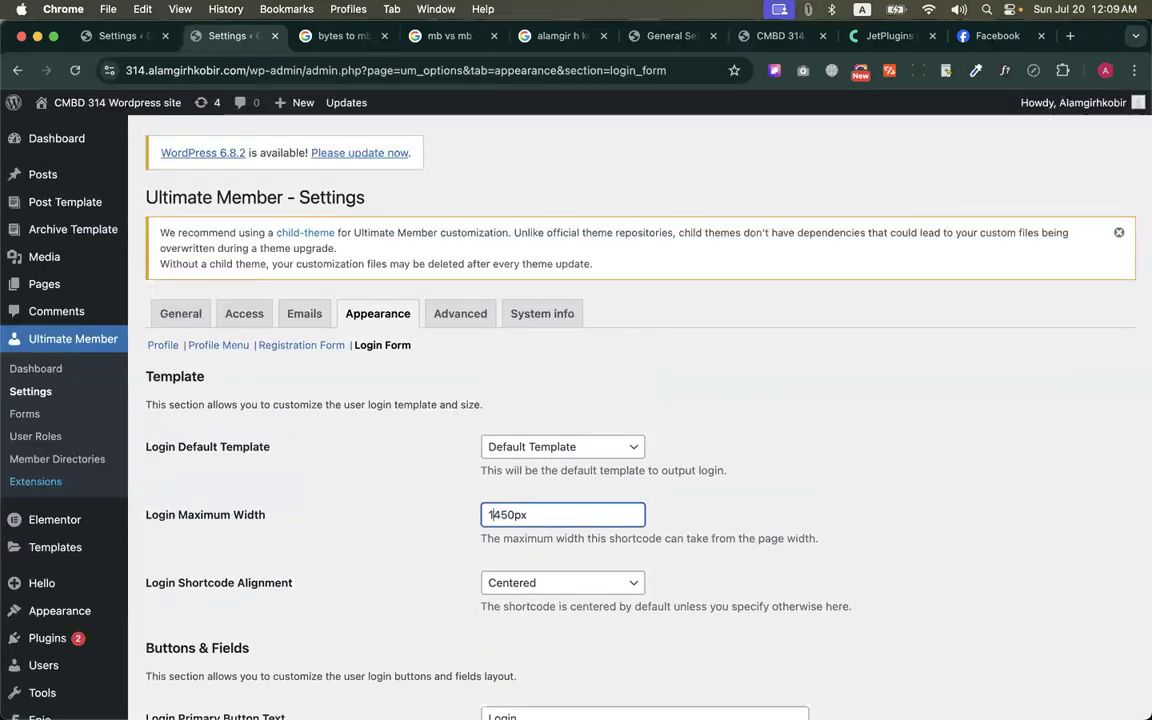
pyautogui.scroll(-3, 489, 515)
pyautogui.scroll(-5, 575, 400)
pyautogui.click(216, 634)
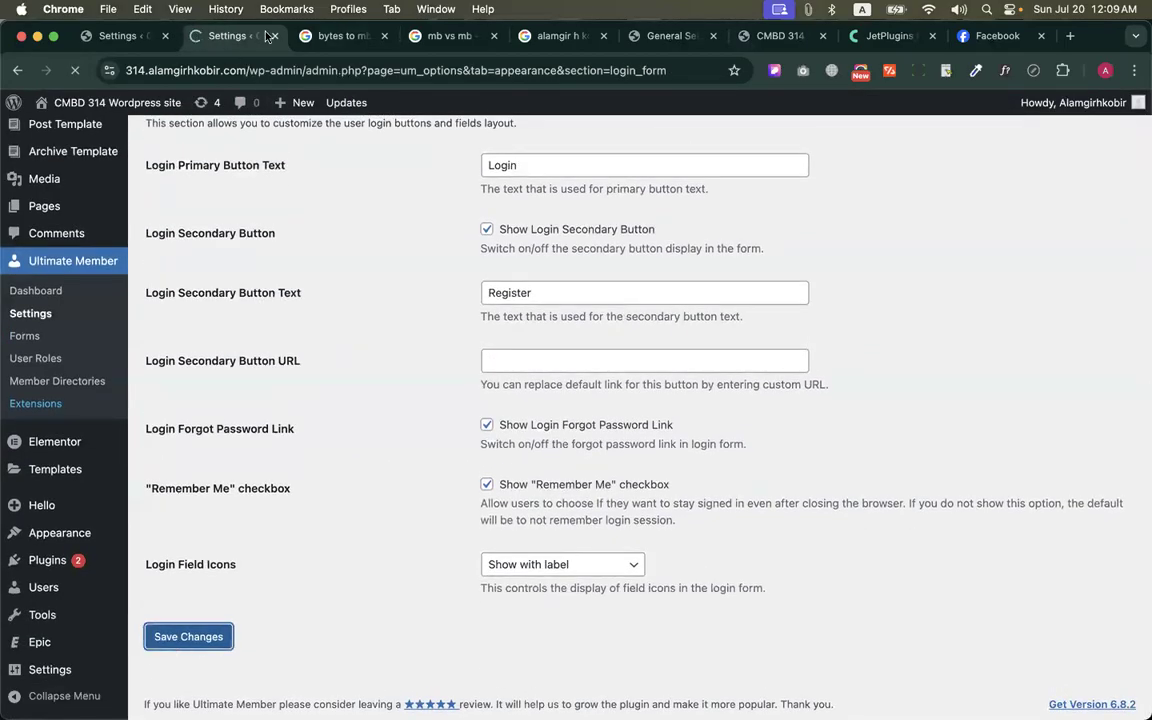
pyautogui.scroll(-4, 445, 400)
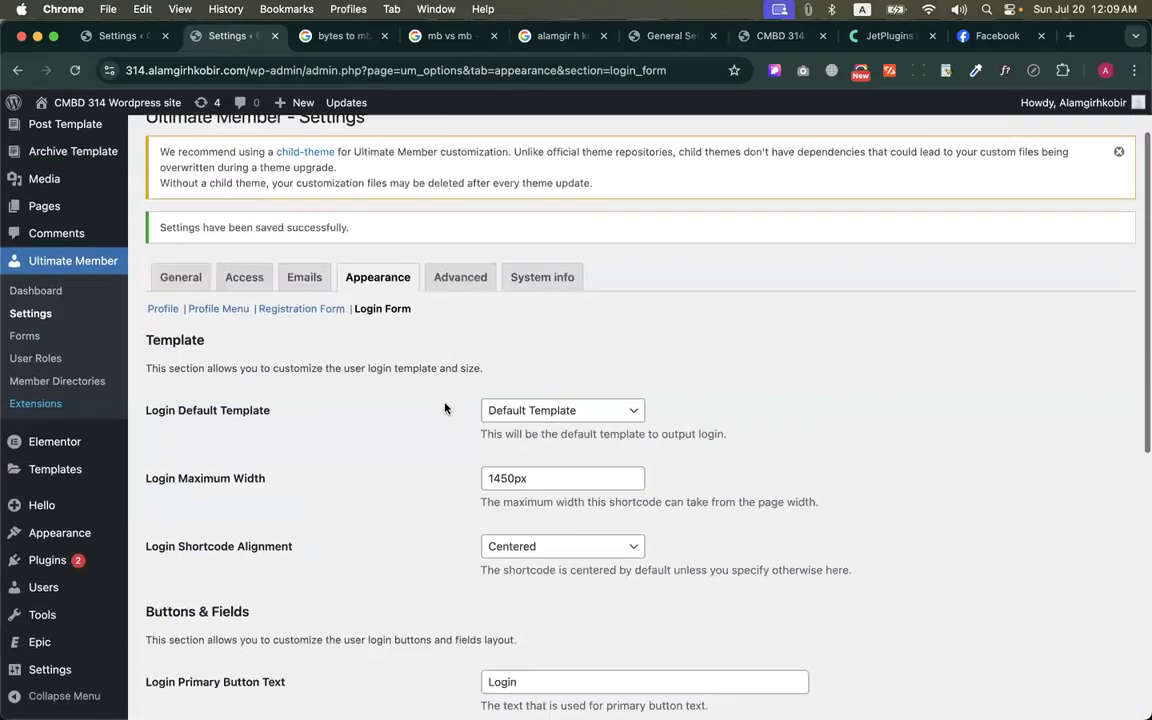
# Reload the public Login page to check its form width, and return to the Login Form appearance settings
pyautogui.hotkey('ctrl', 'Up')
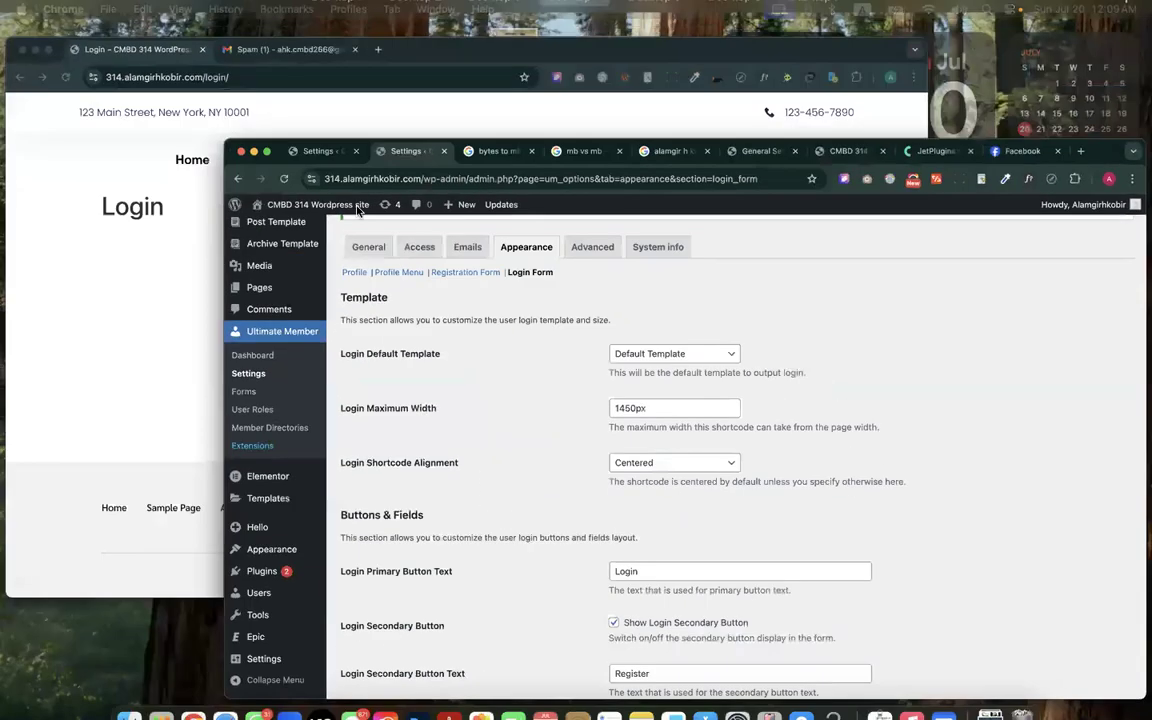
pyautogui.click(69, 83)
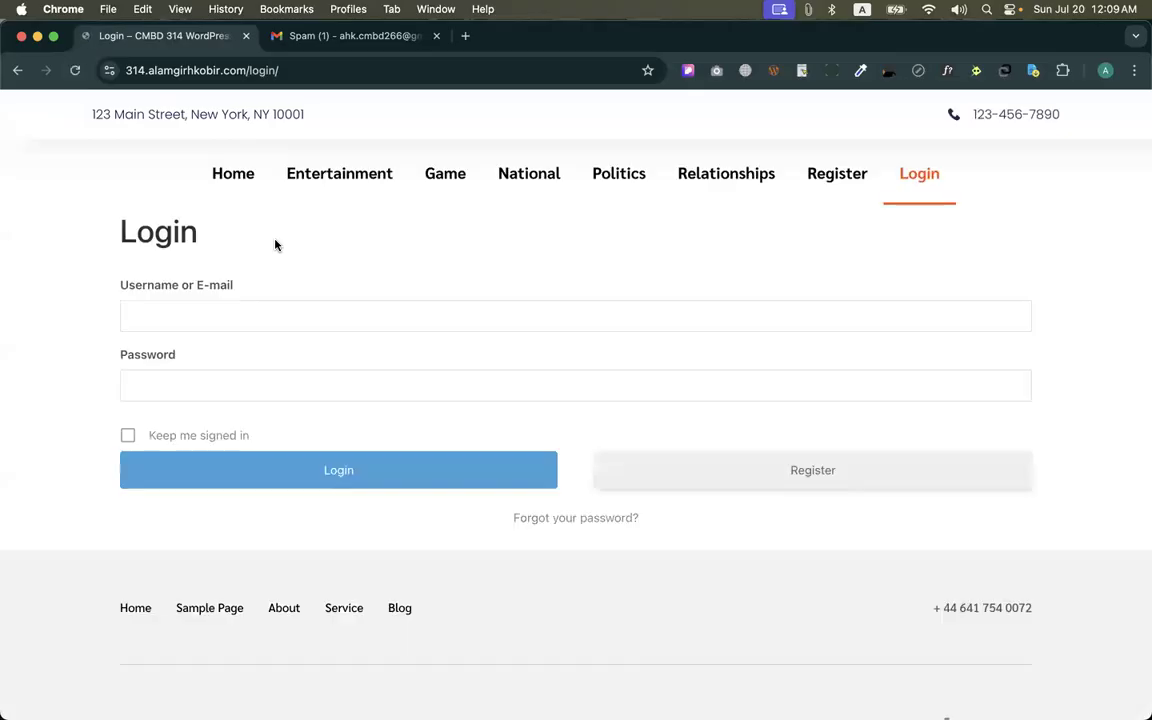
pyautogui.hotkey('ctrl', 'Up')
pyautogui.click(340, 300)
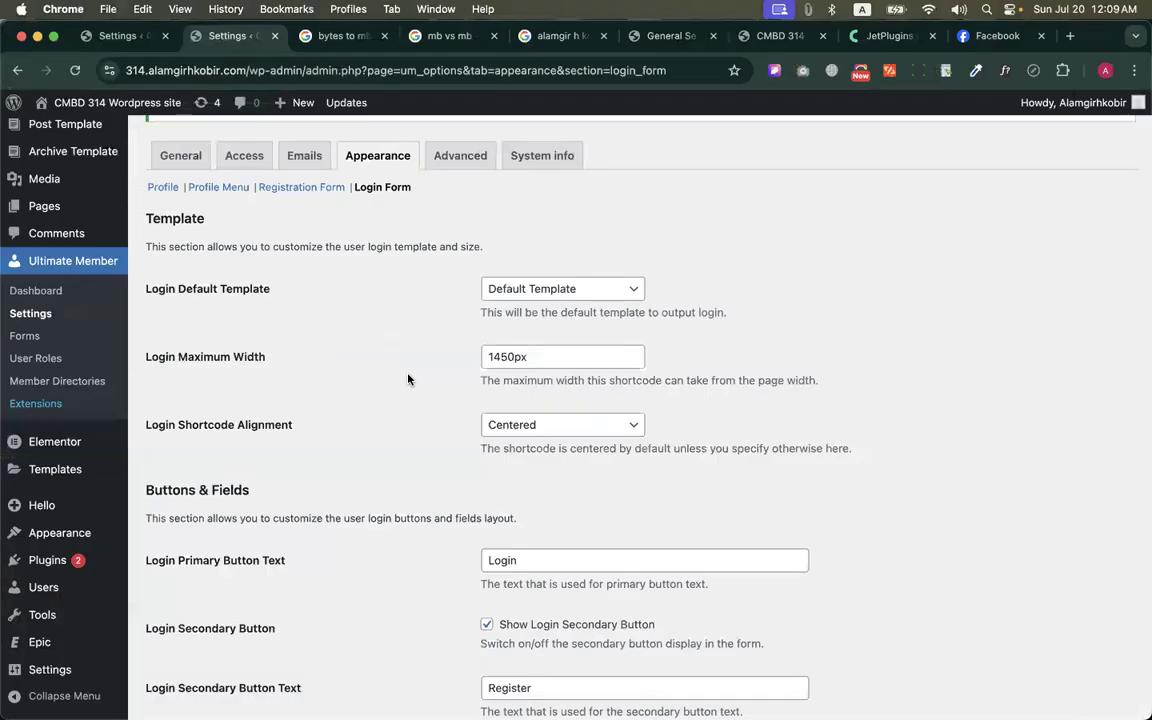
pyautogui.scroll(-2, 406, 378)
pyautogui.scroll(5, 406, 378)
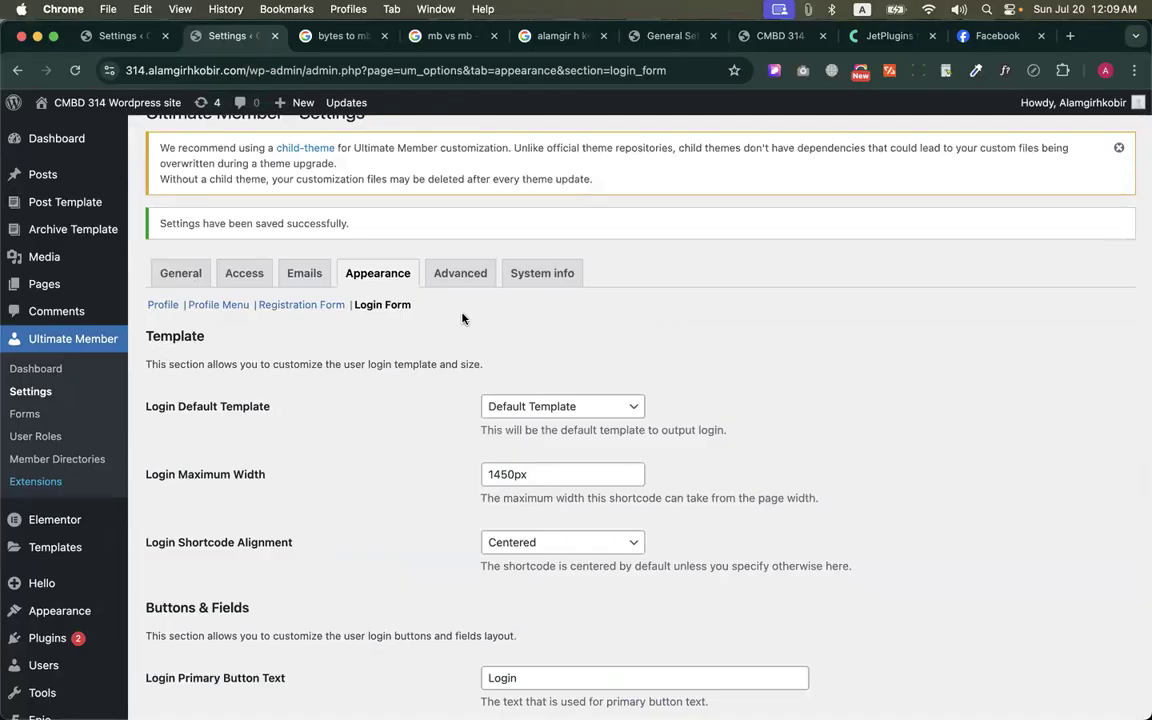
# Enable "Show an asterisk for required fields" in the Advanced General settings and save the changes
pyautogui.click(436, 269)
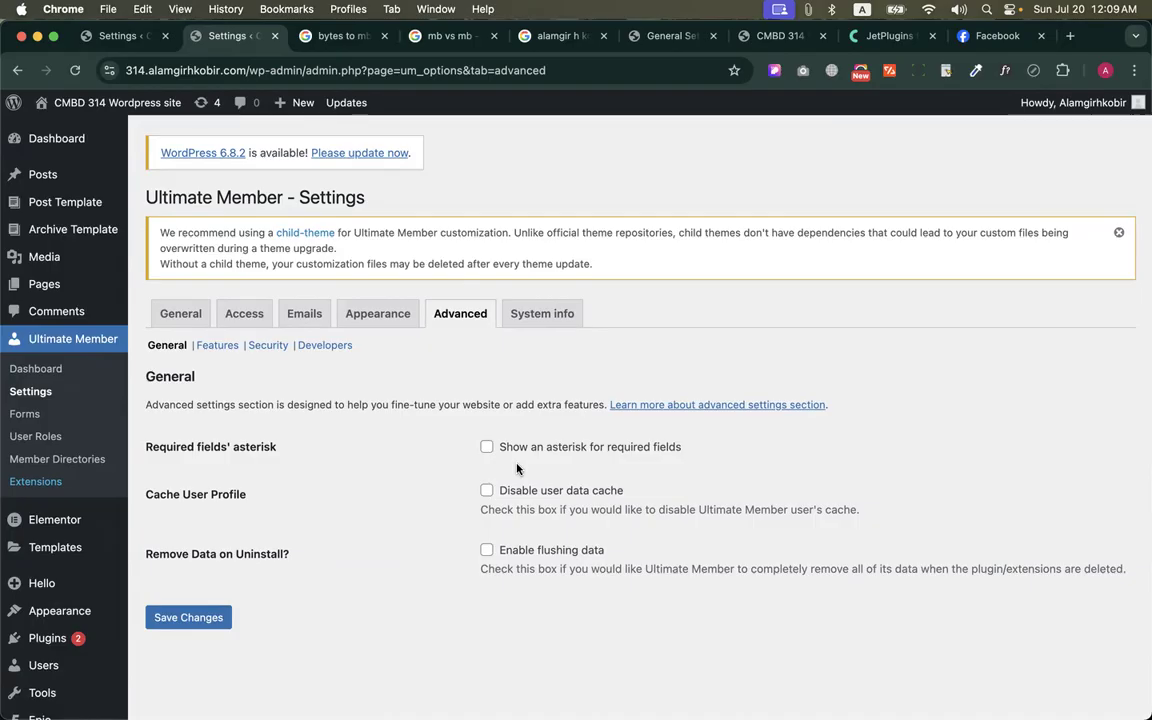
pyautogui.hotkey('ctrl', 'Up')
pyautogui.click(360, 262)
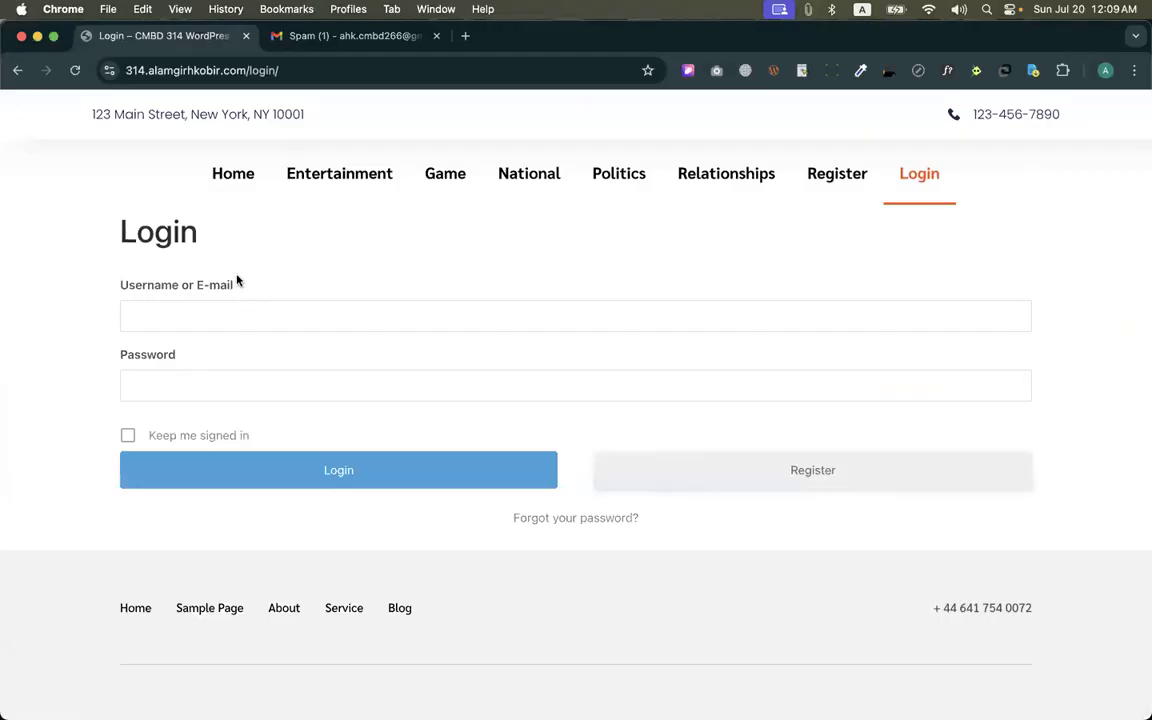
pyautogui.hotkey('ctrl', 'Up')
pyautogui.click(290, 257)
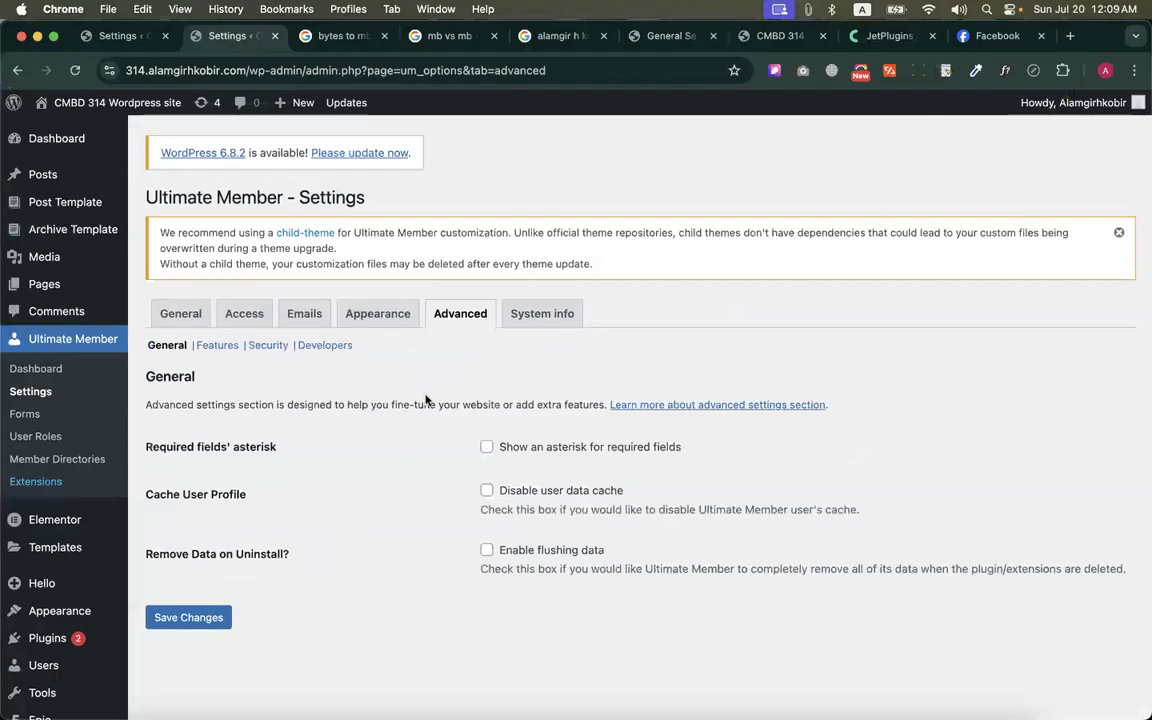
pyautogui.click(487, 447)
pyautogui.click(200, 617)
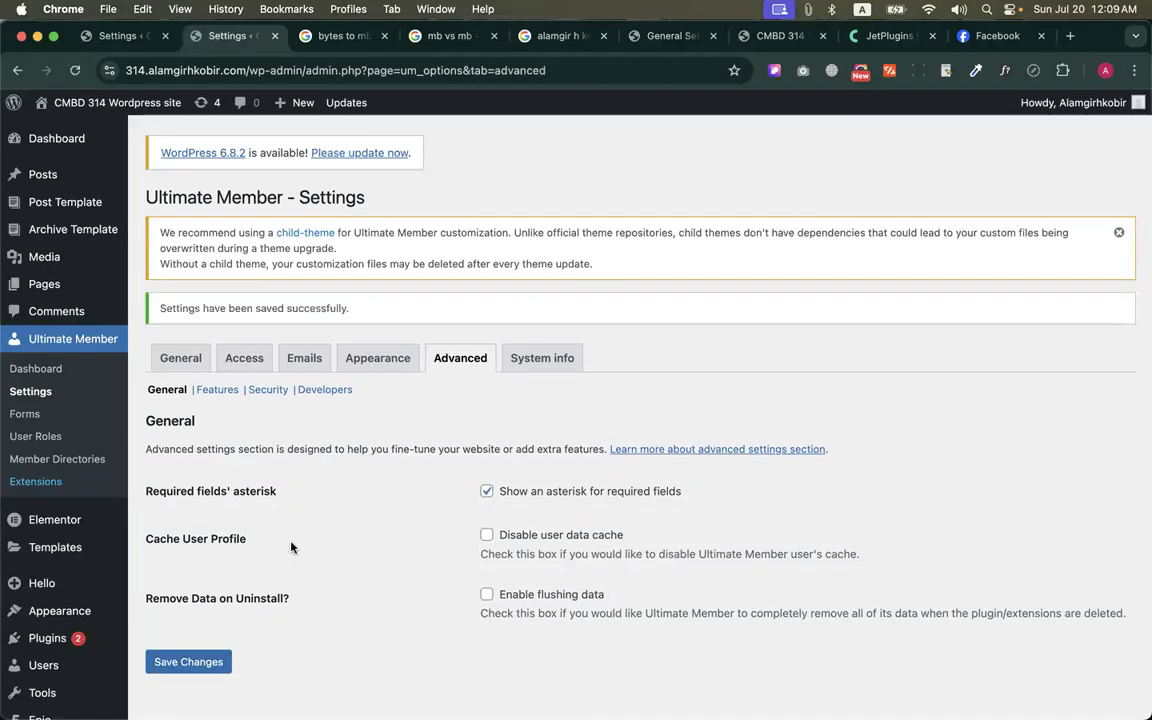
# Examine the required-field asterisks on the public Login and Register pages, and return to the admin window
pyautogui.hotkey('ctrl', 'Up')
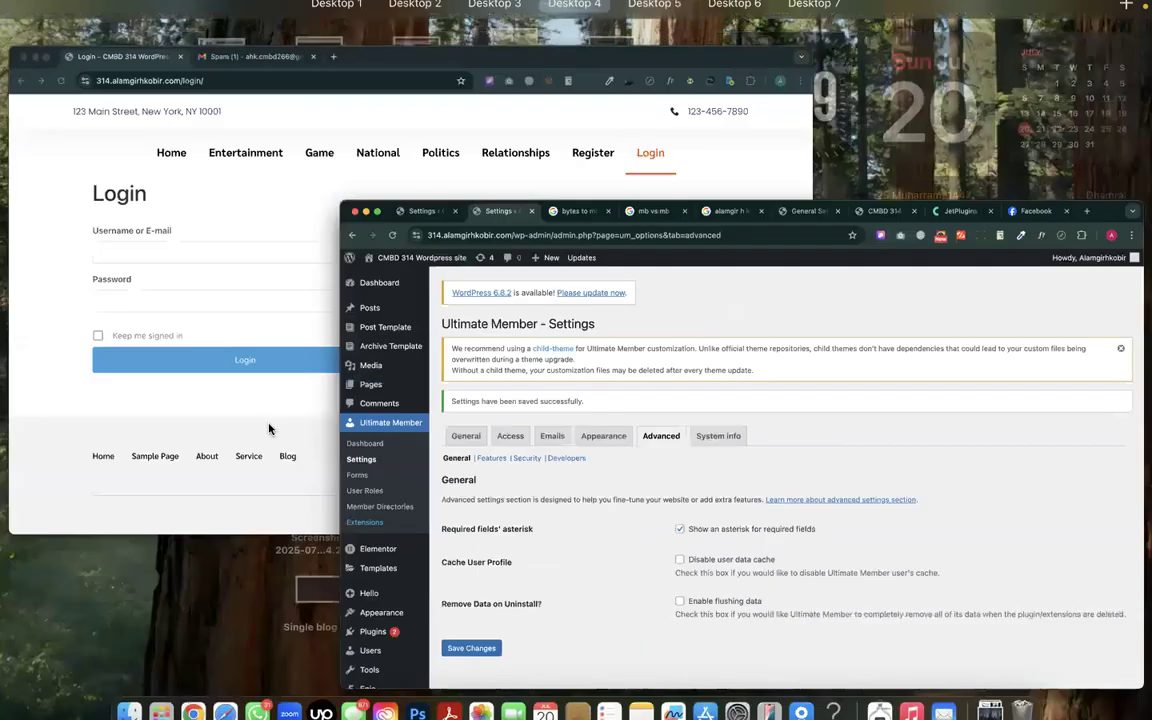
pyautogui.click(158, 297)
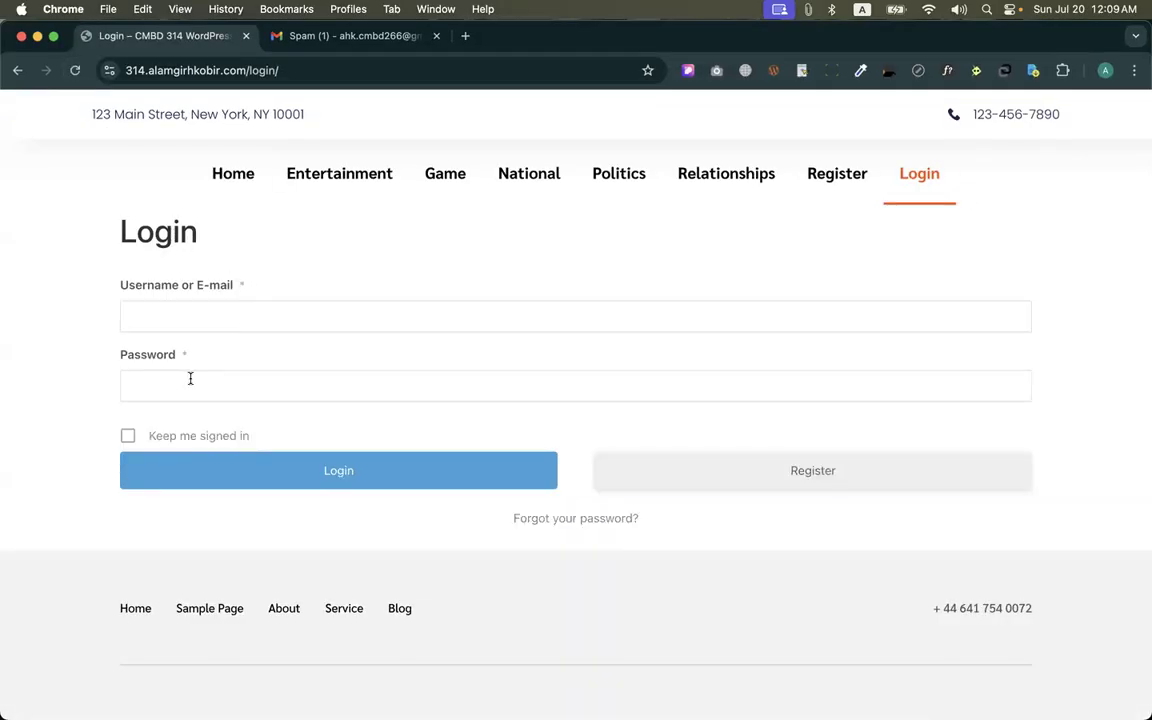
pyautogui.hotkey('ctrl', 'Up')
pyautogui.click(213, 322)
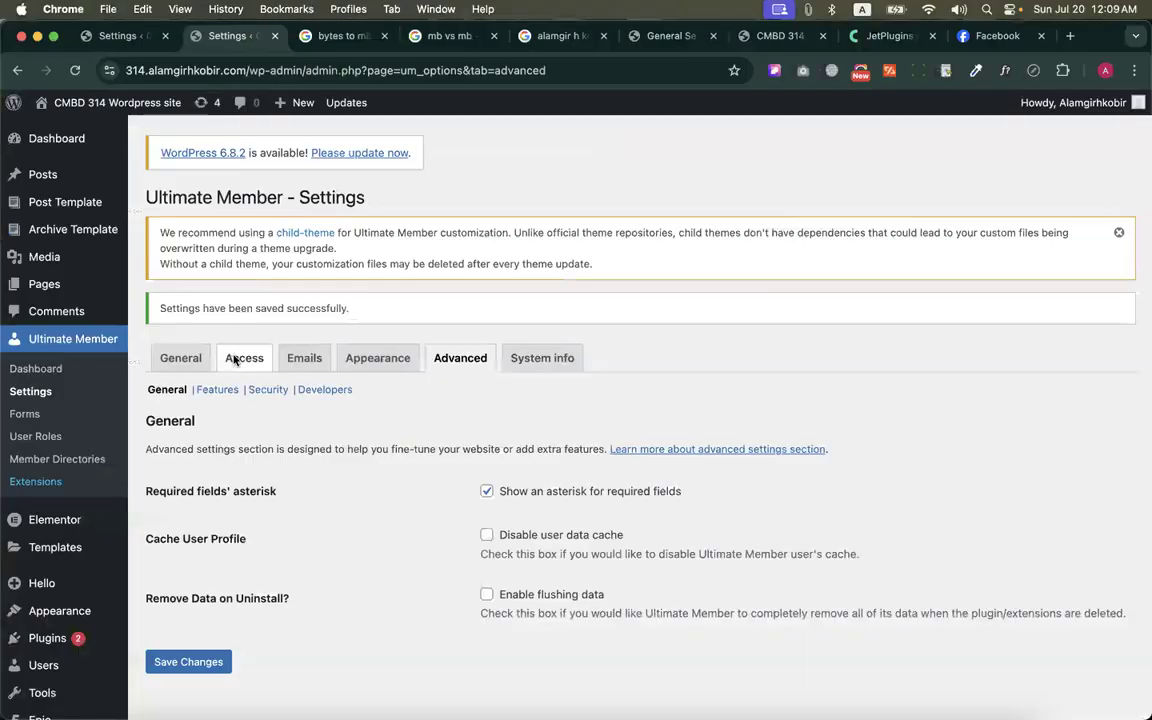
pyautogui.hotkey('ctrl', 'Up')
pyautogui.click(681, 314)
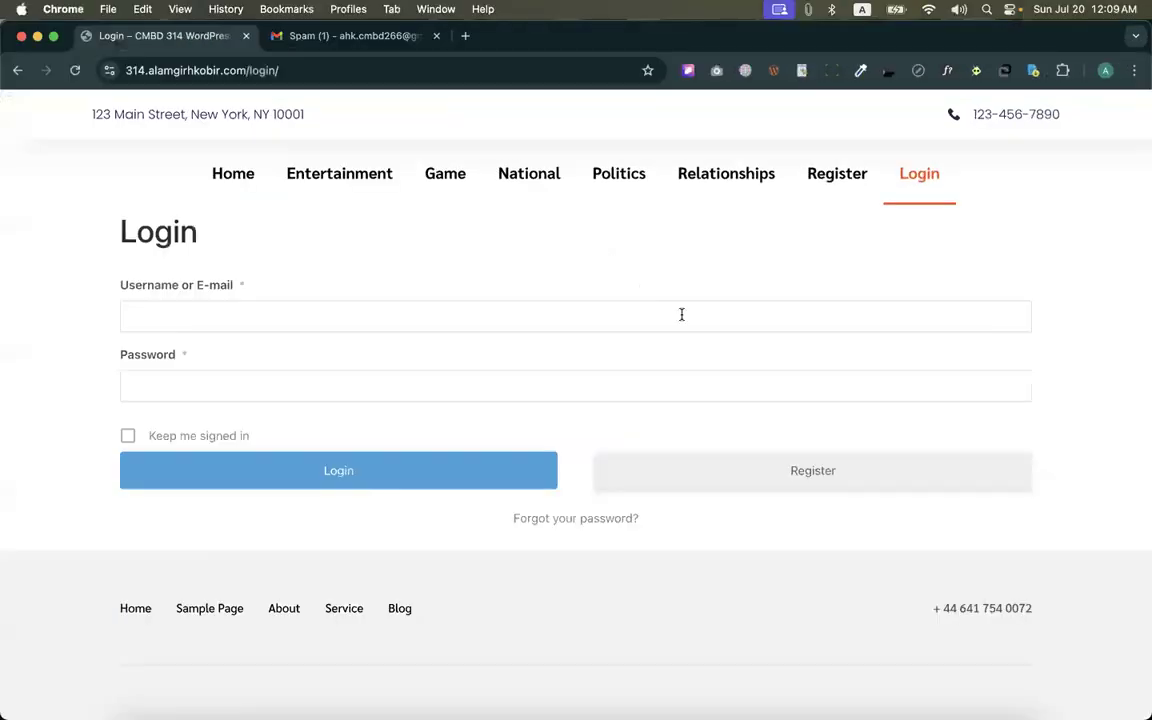
pyautogui.click(766, 464)
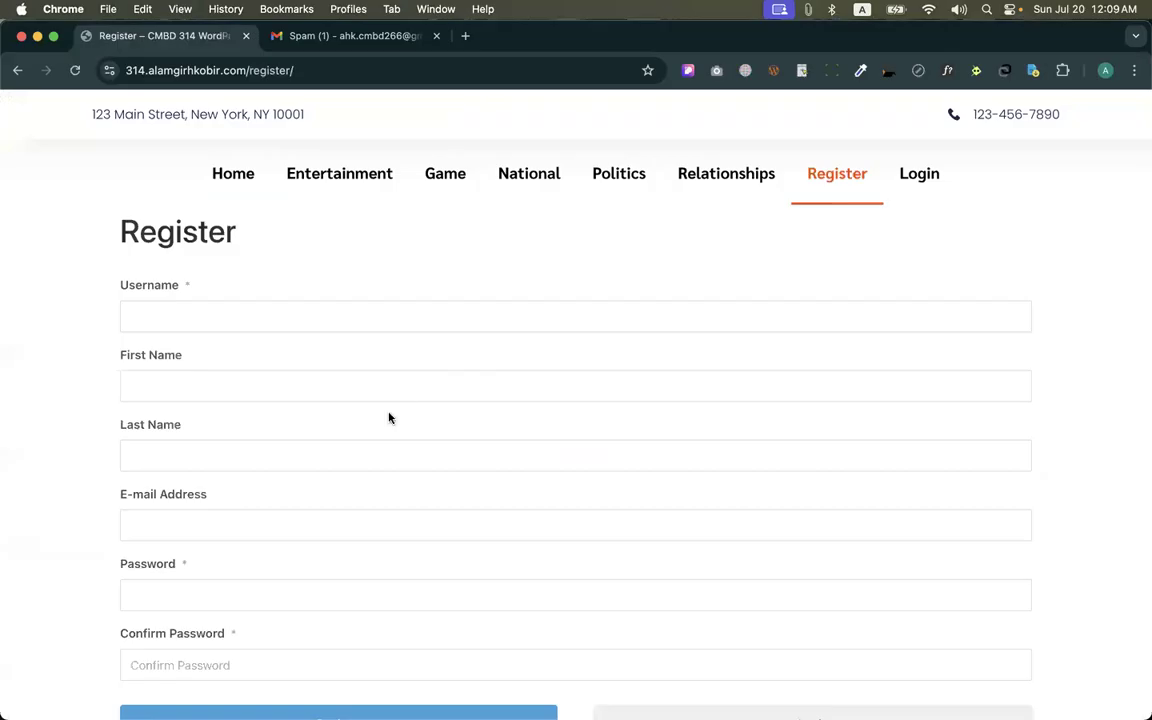
pyautogui.scroll(-2, 350, 395)
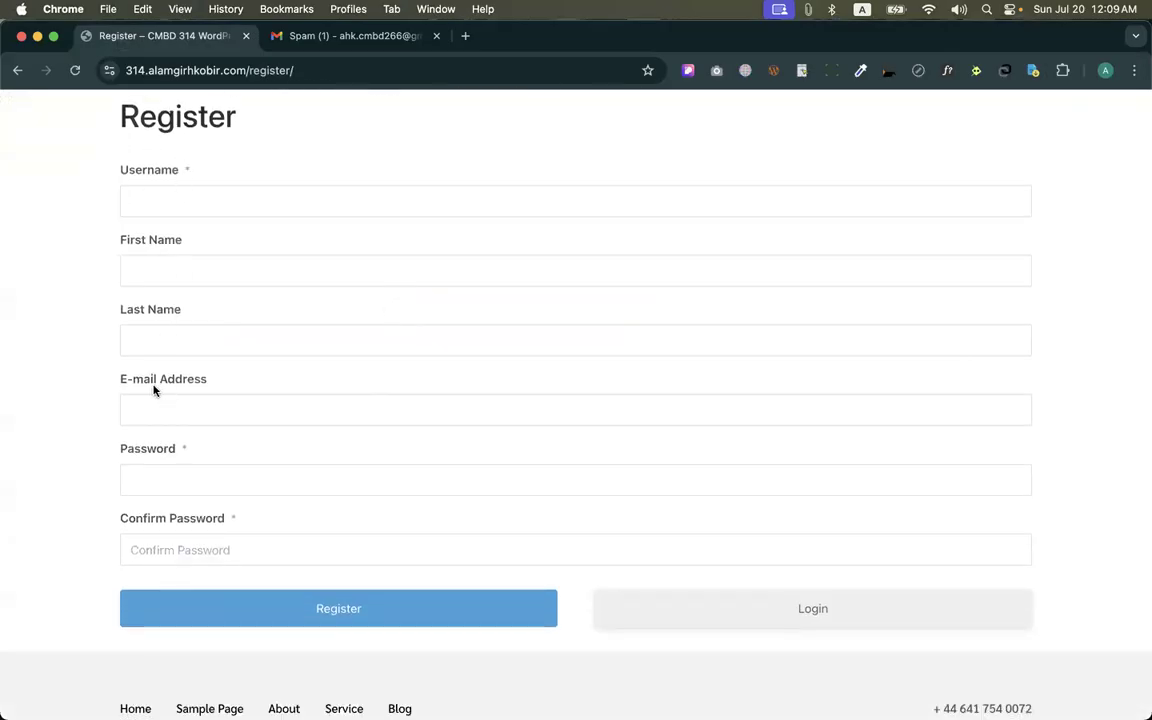
pyautogui.hotkey('ctrl', 'Up')
pyautogui.click(219, 311)
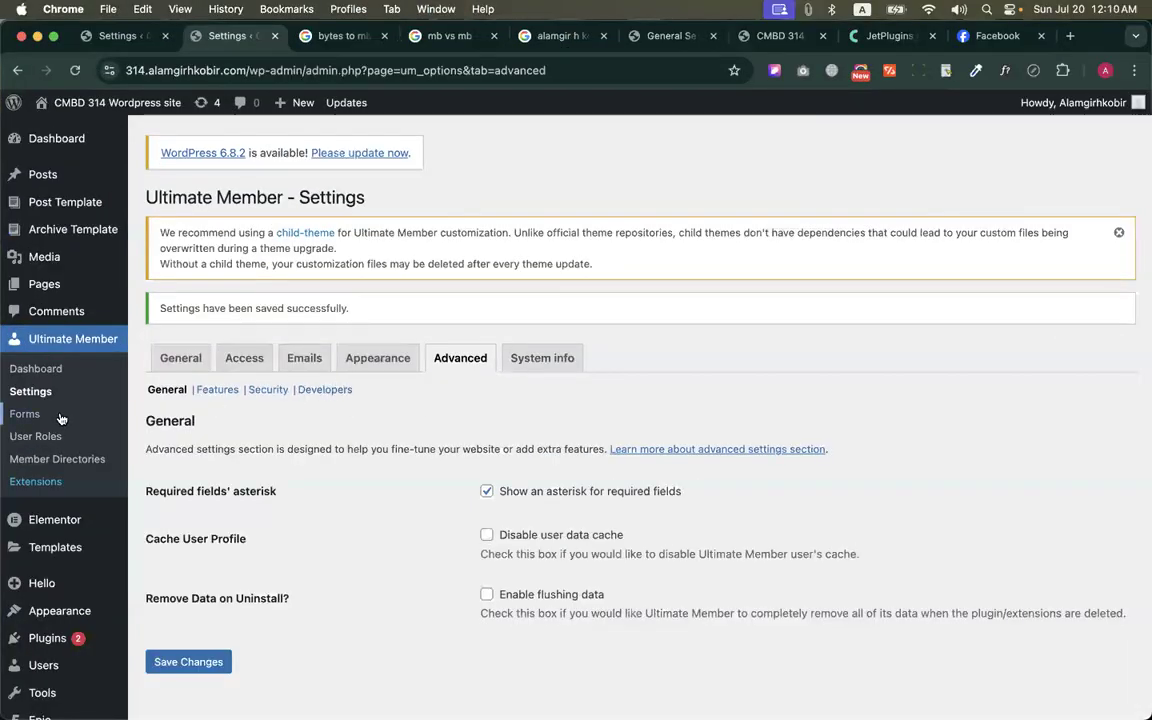
# Review the Advanced Features settings, including Gutenberg Blocks, custom usermeta table, Action Scheduler emails and the legacy options
pyautogui.click(214, 390)
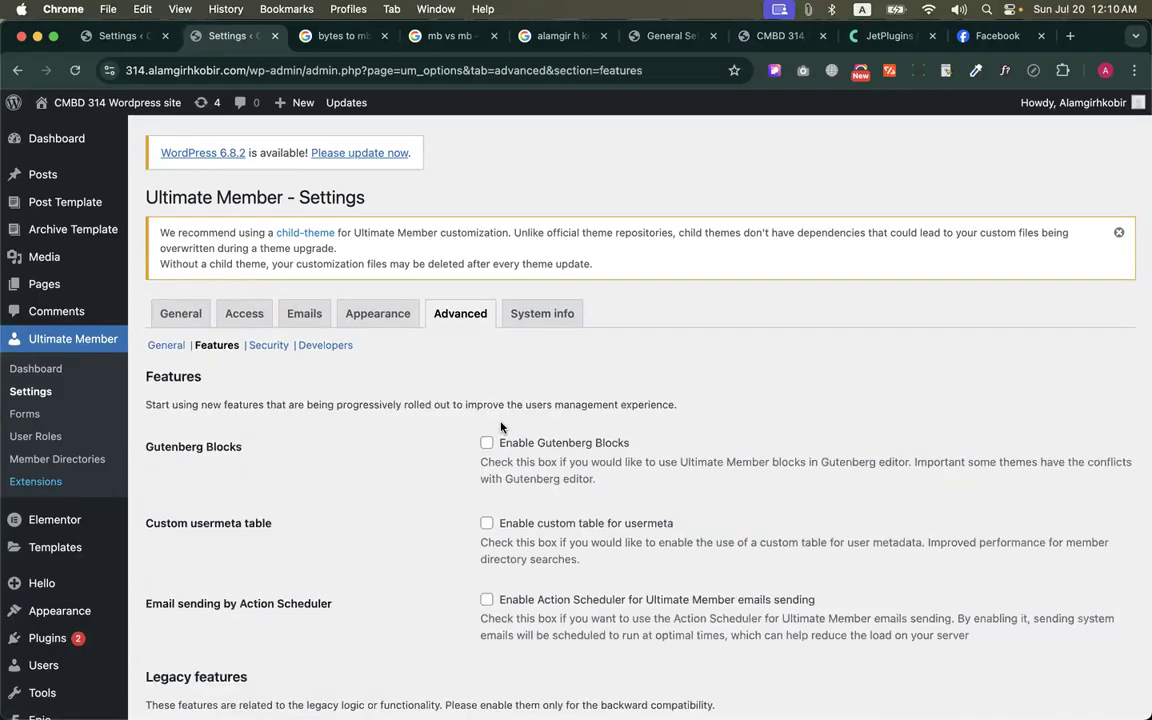
pyautogui.scroll(-4, 450, 360)
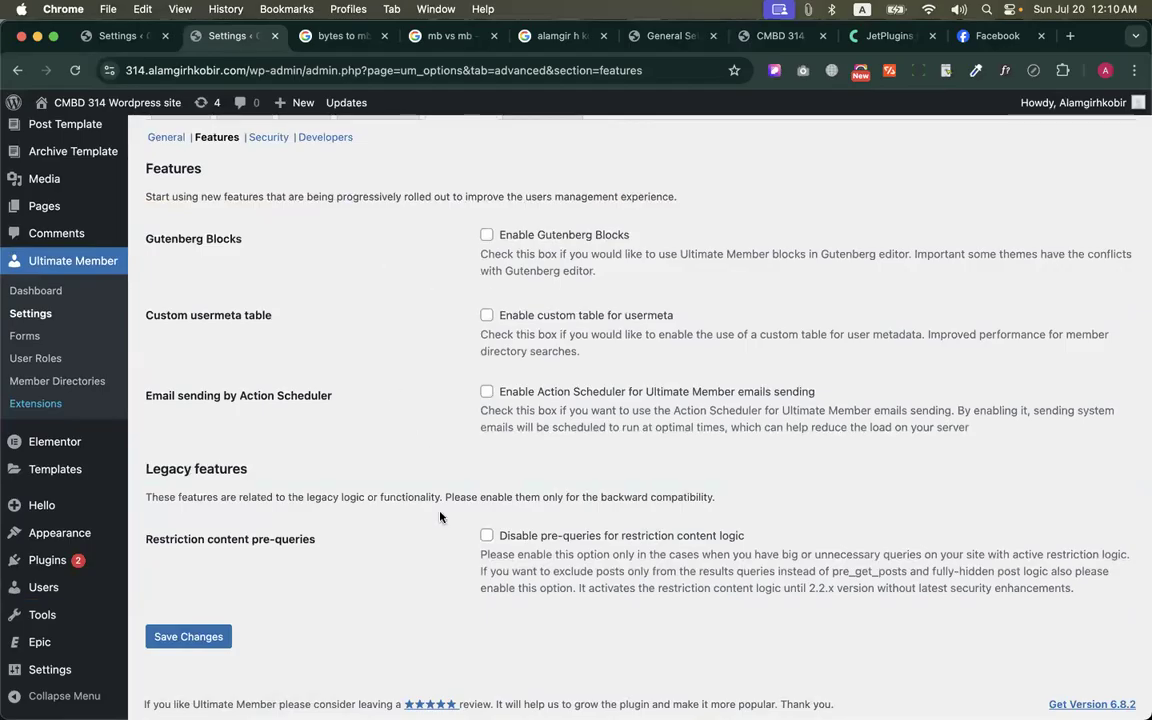
pyautogui.scroll(3, 440, 510)
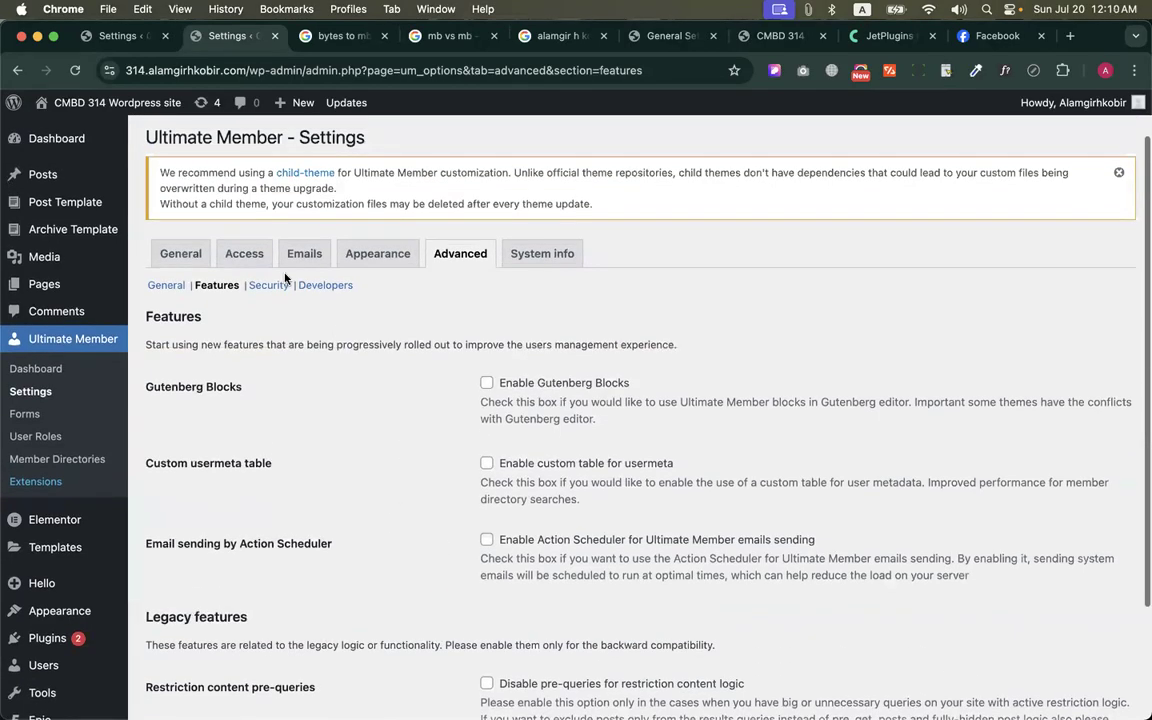
# Open System info, review the Site Health Info sections, and open the Ultimate Member Forms list
pyautogui.click(535, 262)
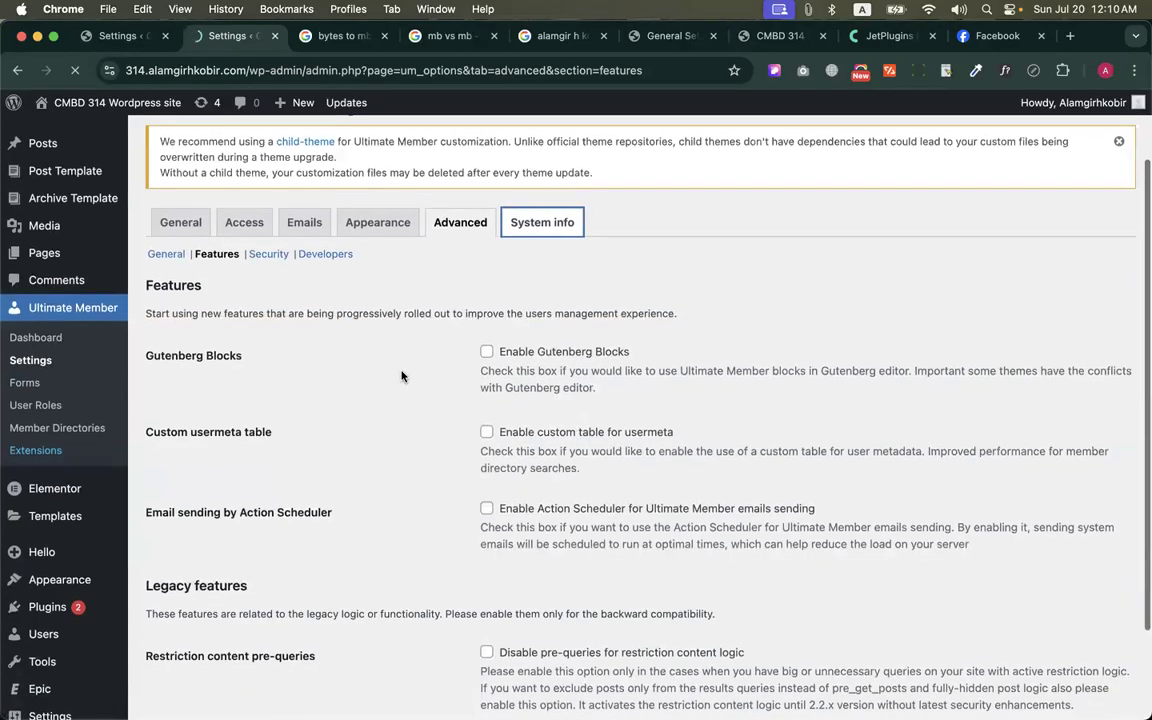
pyautogui.scroll(-5, 404, 375)
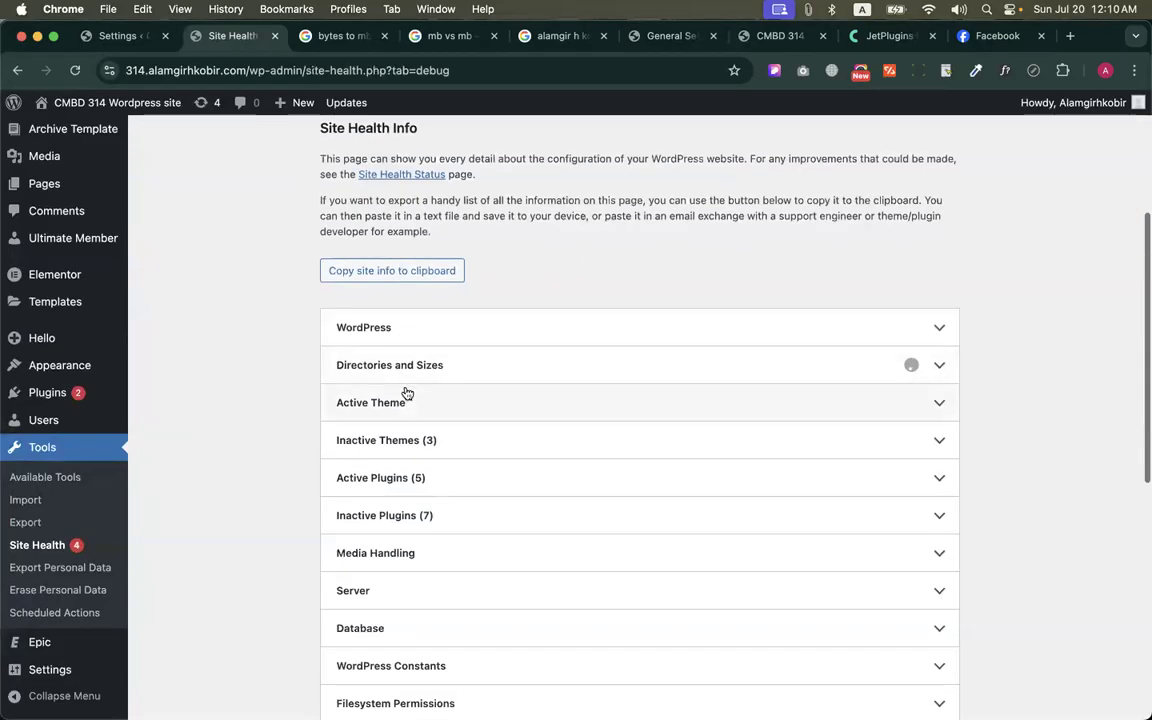
pyautogui.scroll(3, 404, 391)
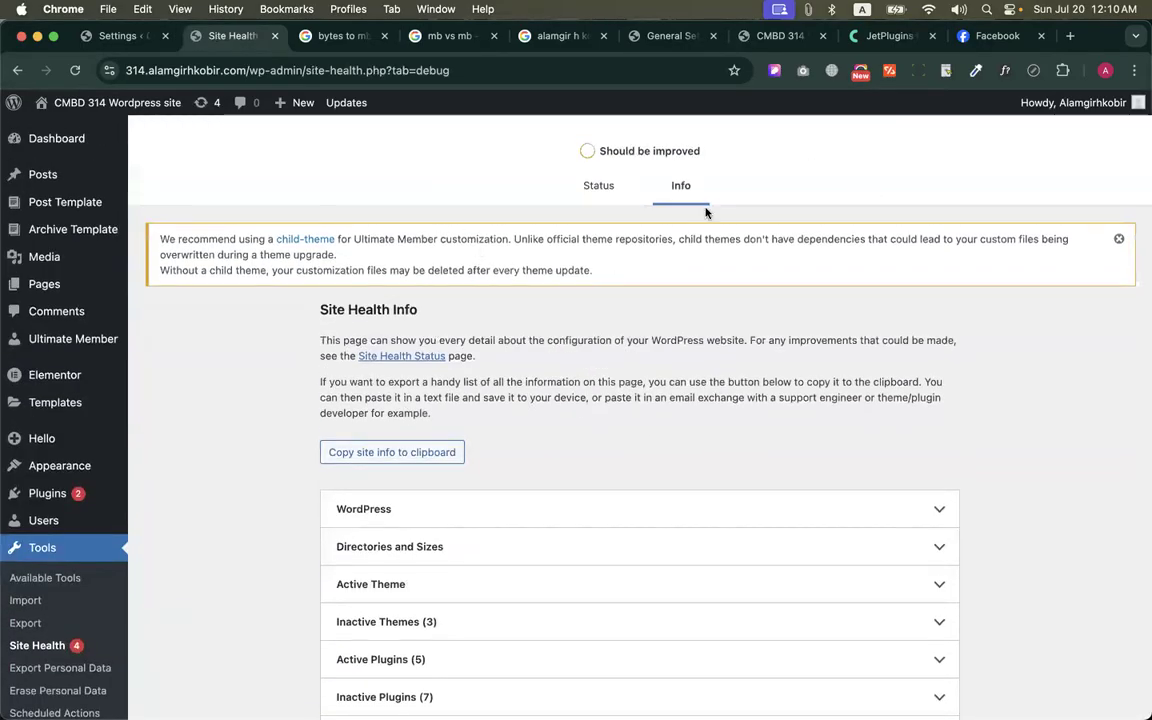
pyautogui.scroll(2, 690, 230)
pyautogui.scroll(-5, 604, 316)
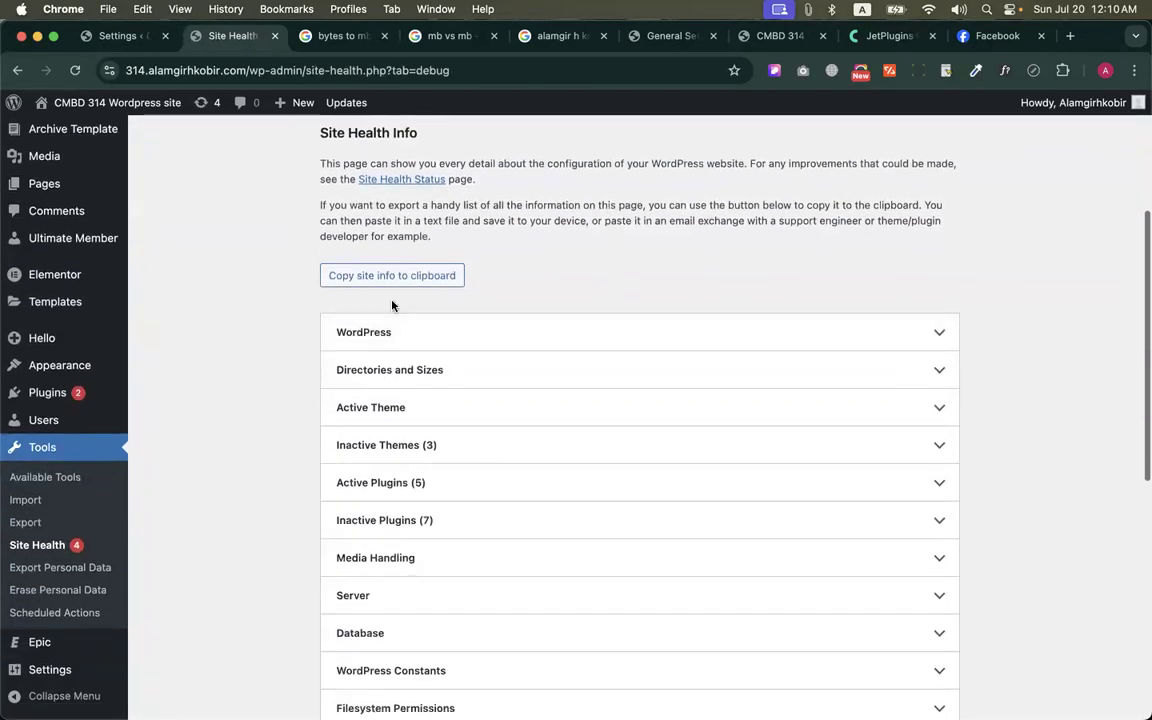
pyautogui.scroll(-10, 375, 410)
pyautogui.scroll(8, 381, 392)
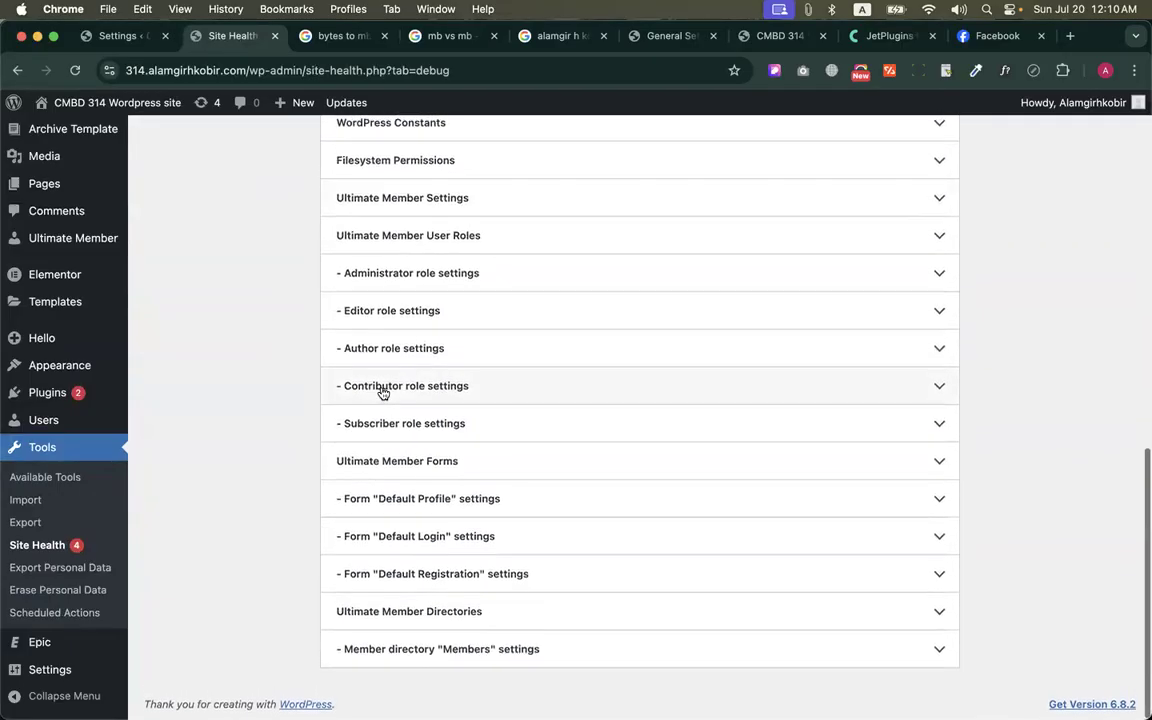
pyautogui.scroll(1, 380, 391)
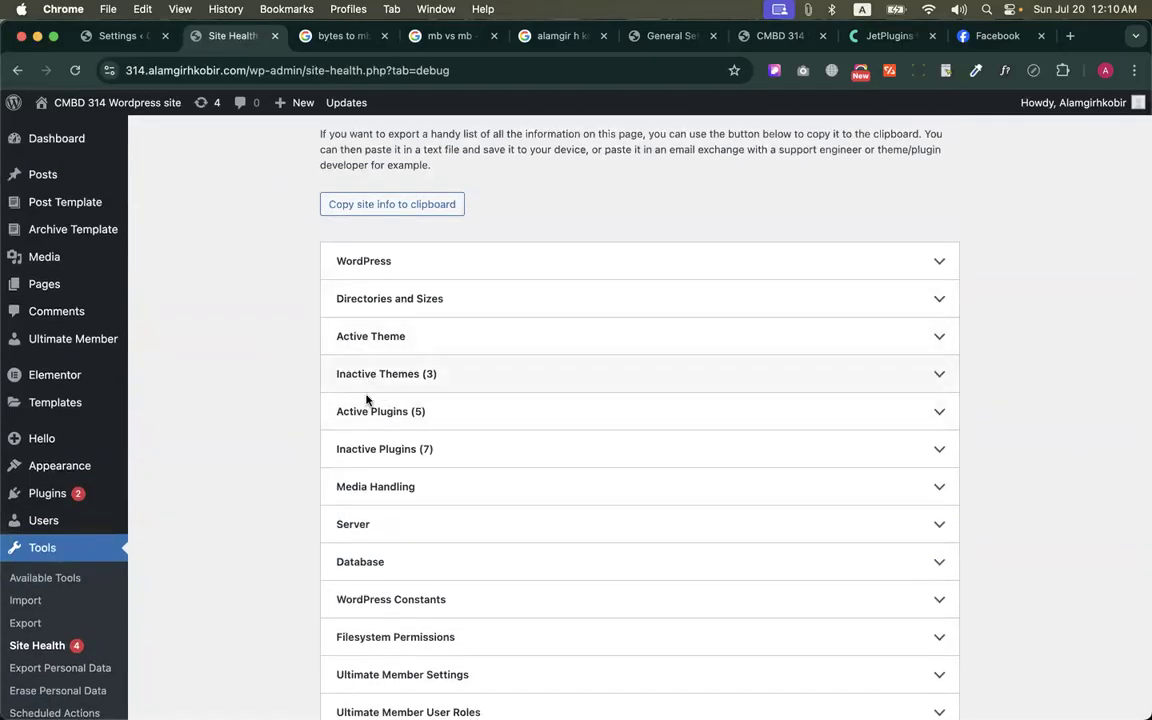
pyautogui.scroll(-3, 375, 430)
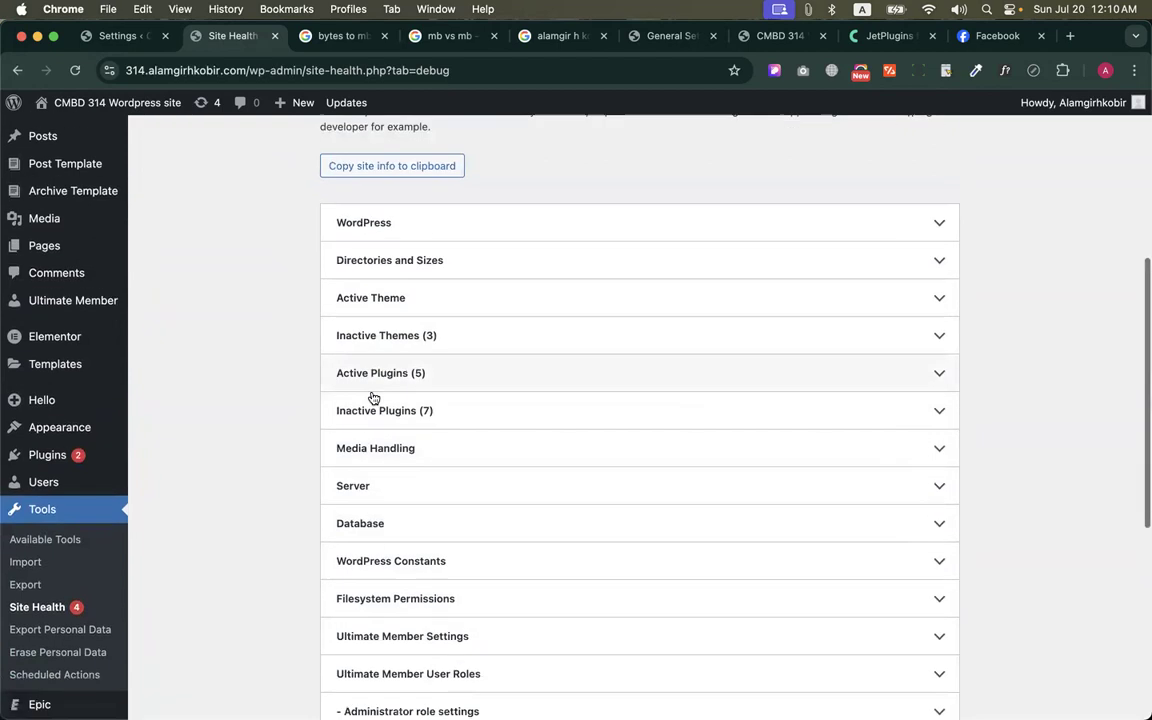
pyautogui.scroll(-8, 365, 527)
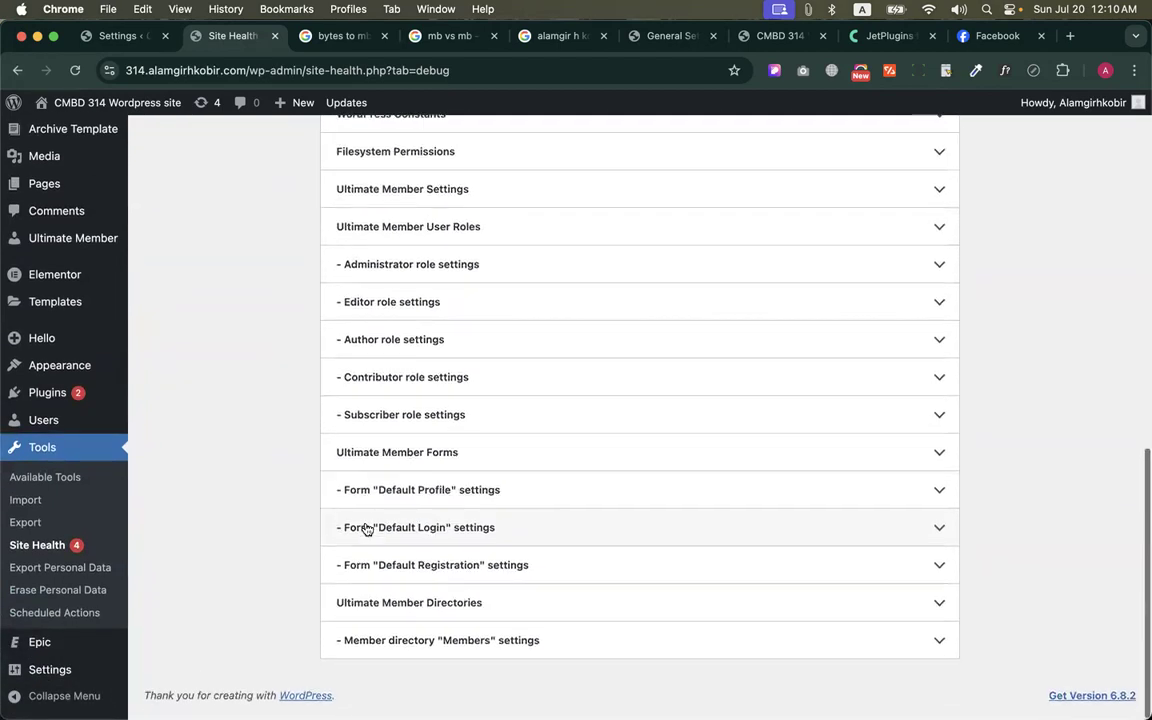
pyautogui.scroll(15, 343, 428)
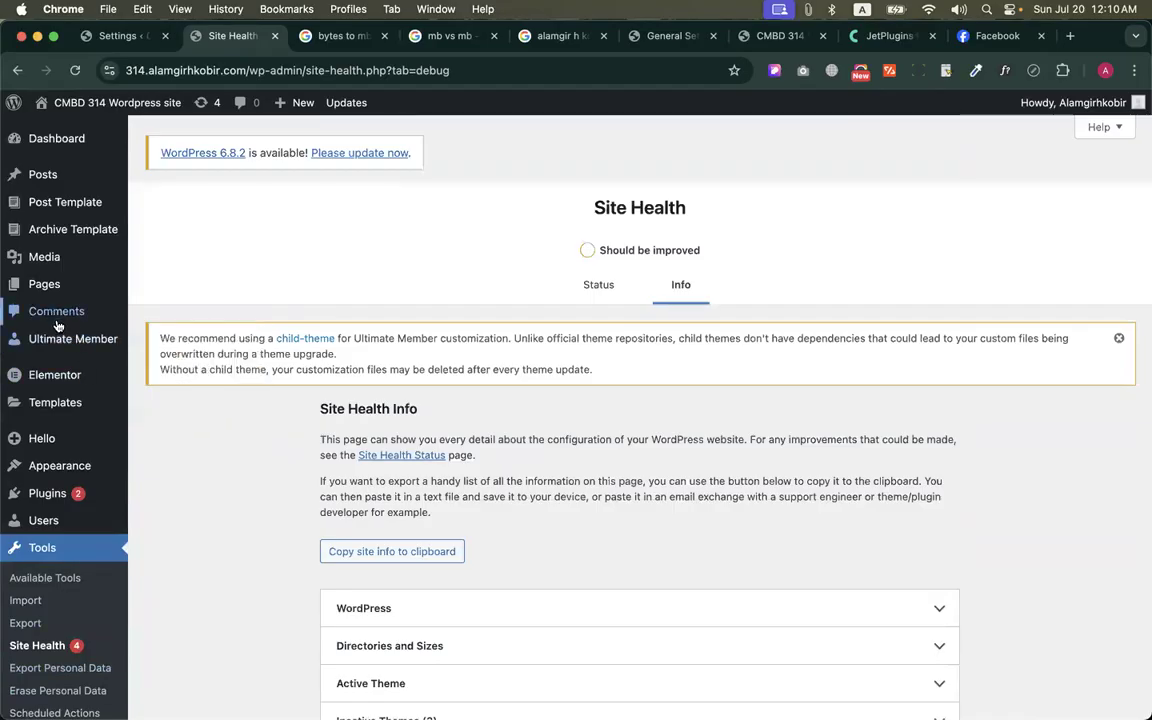
pyautogui.moveTo(103, 355)
pyautogui.click(152, 386)
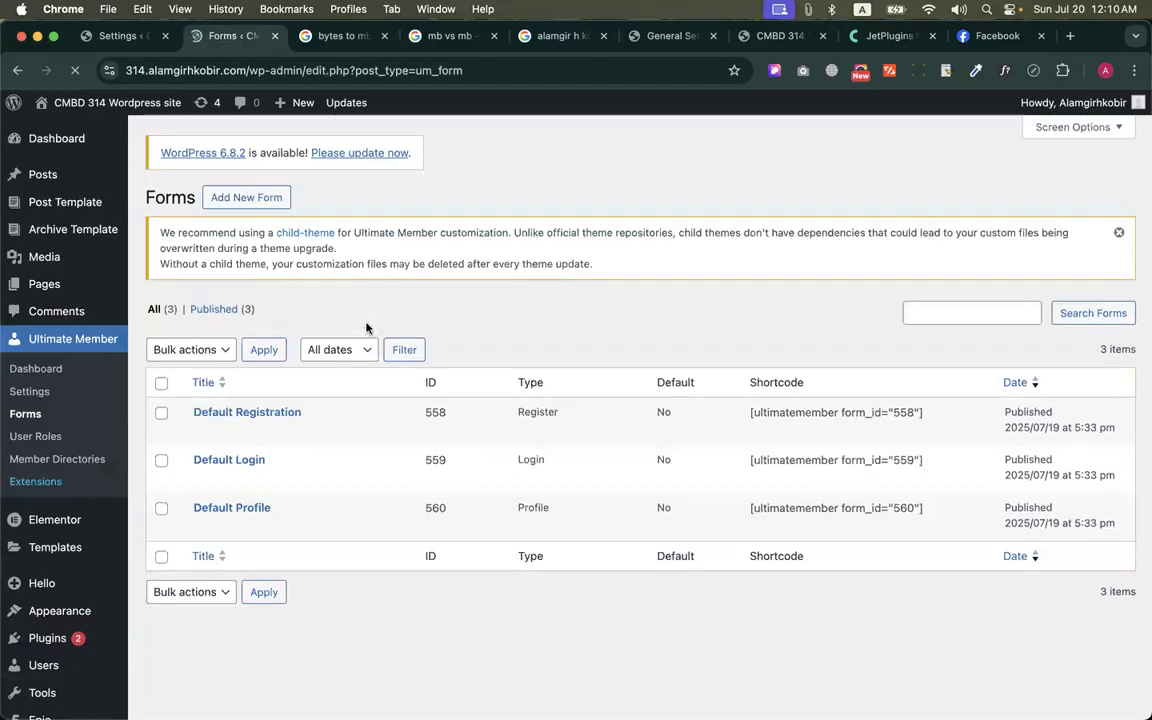
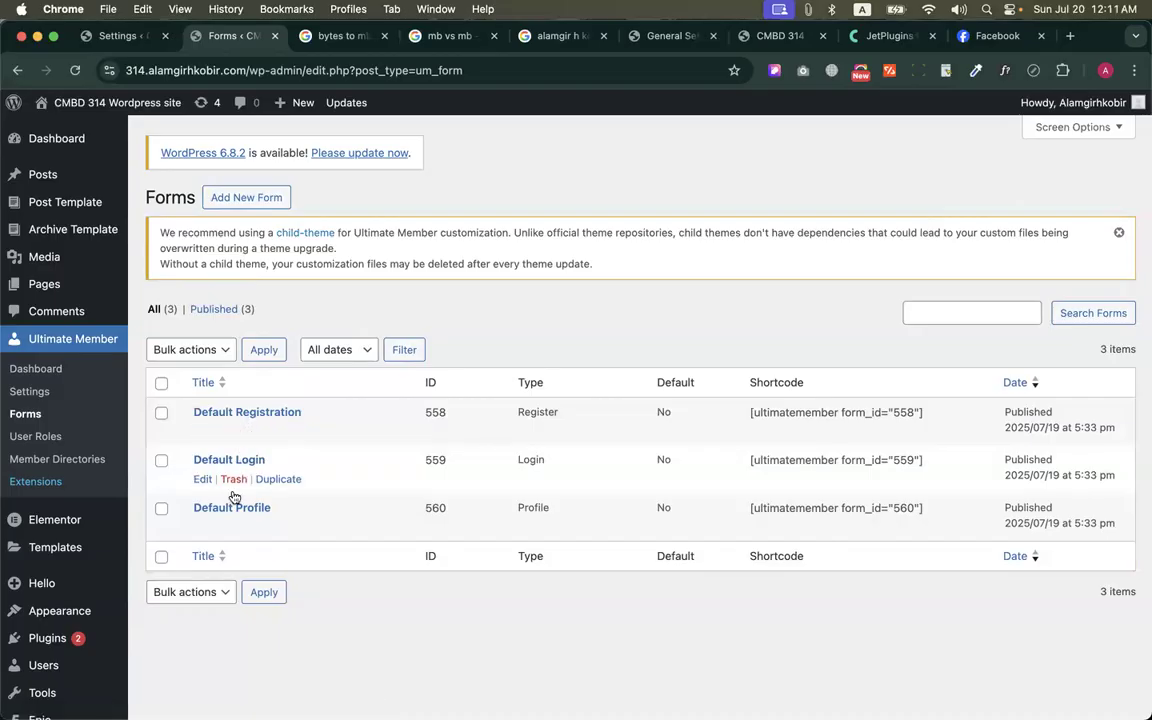
# Open the Default Registration form for editing and make its E-mail Address field required
pyautogui.click(210, 430)
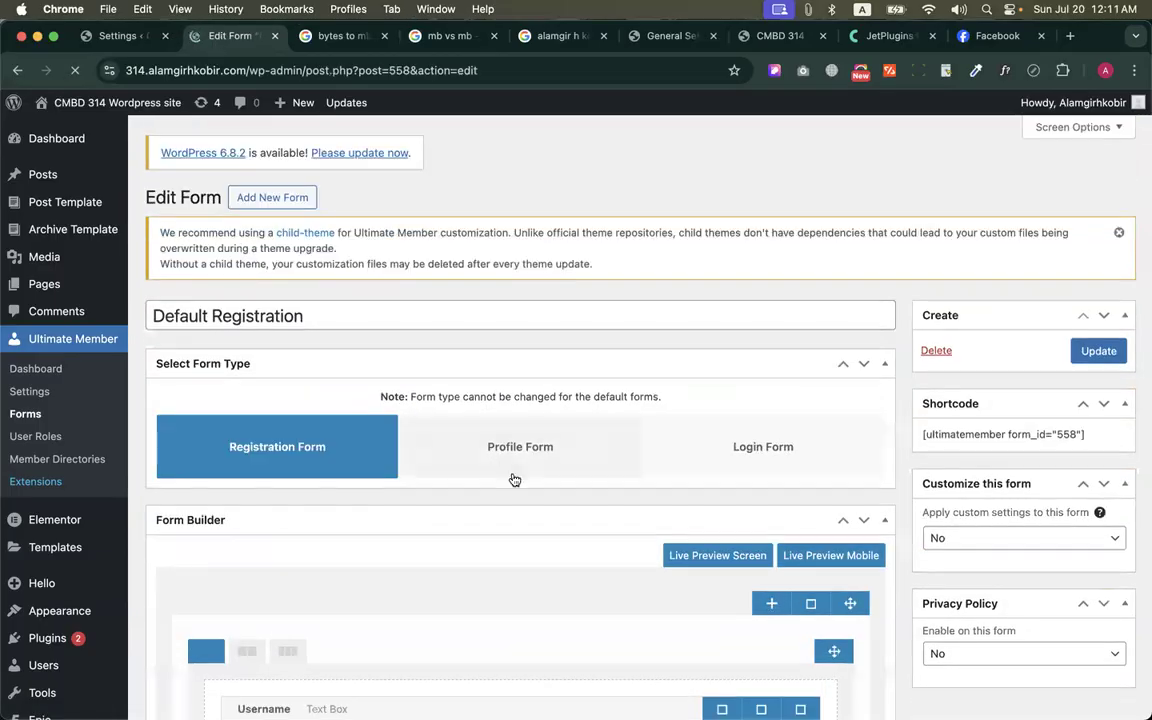
pyautogui.scroll(-5, 513, 480)
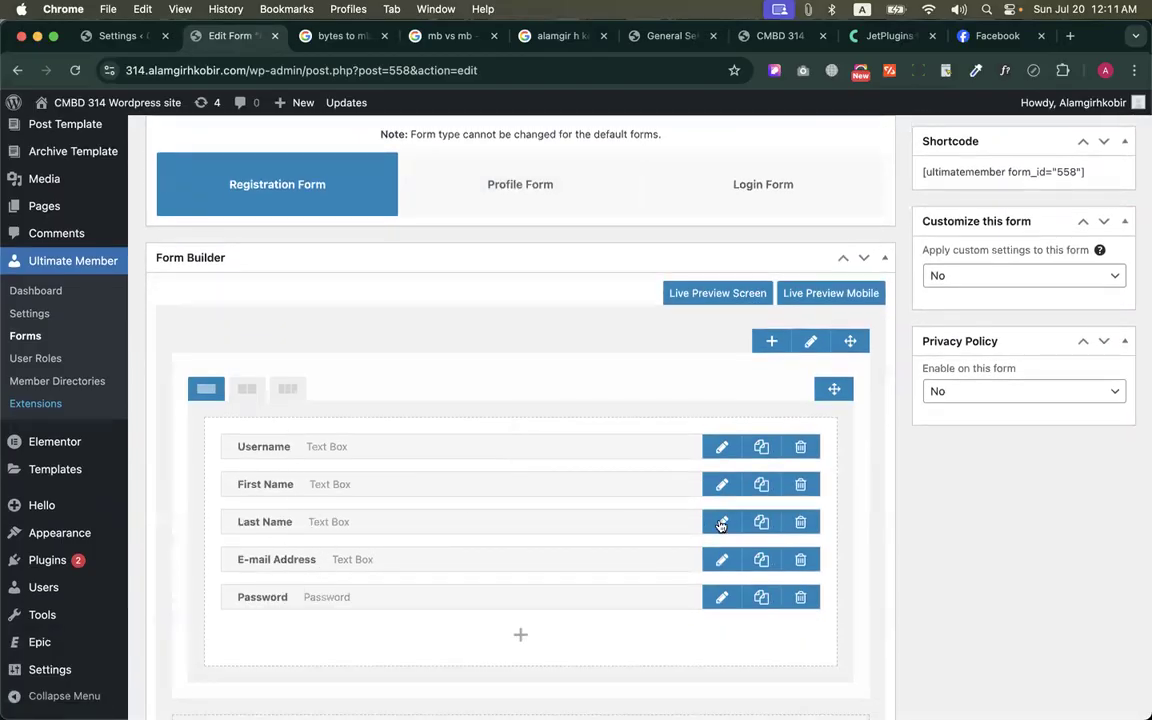
pyautogui.click(722, 559)
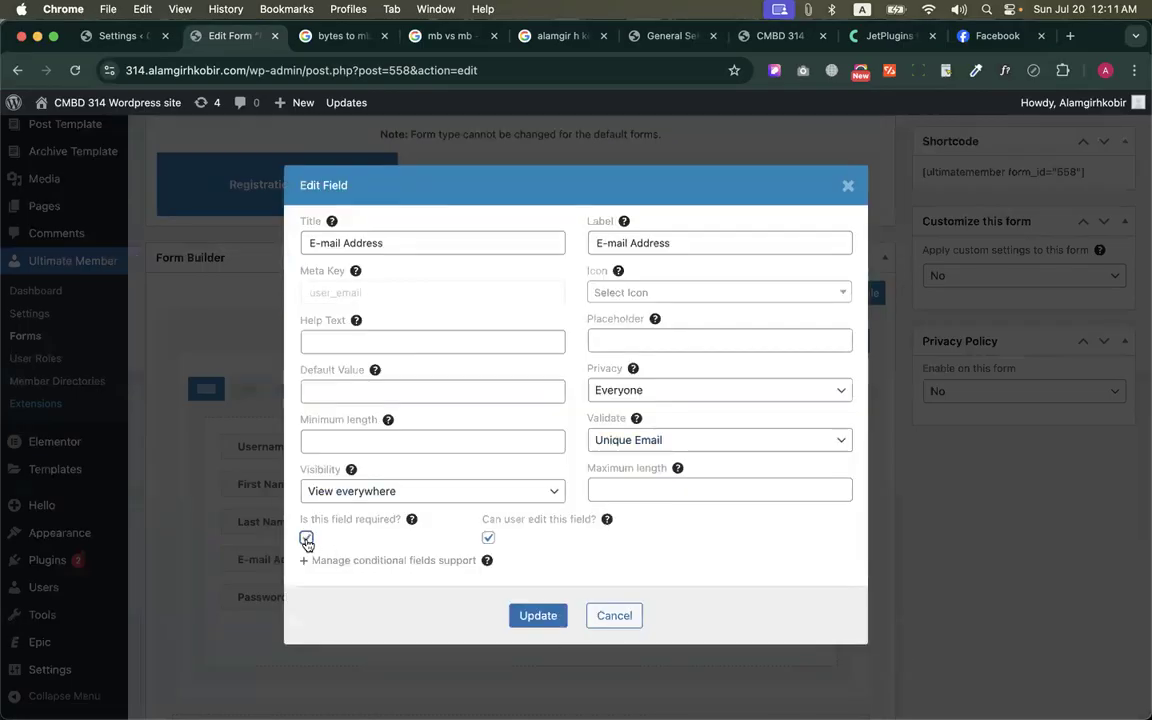
pyautogui.click(540, 617)
# Reload the public Register page to check the E-mail Address field's required mark, and return to the form builder
pyautogui.hotkey('ctrl', 'Up')
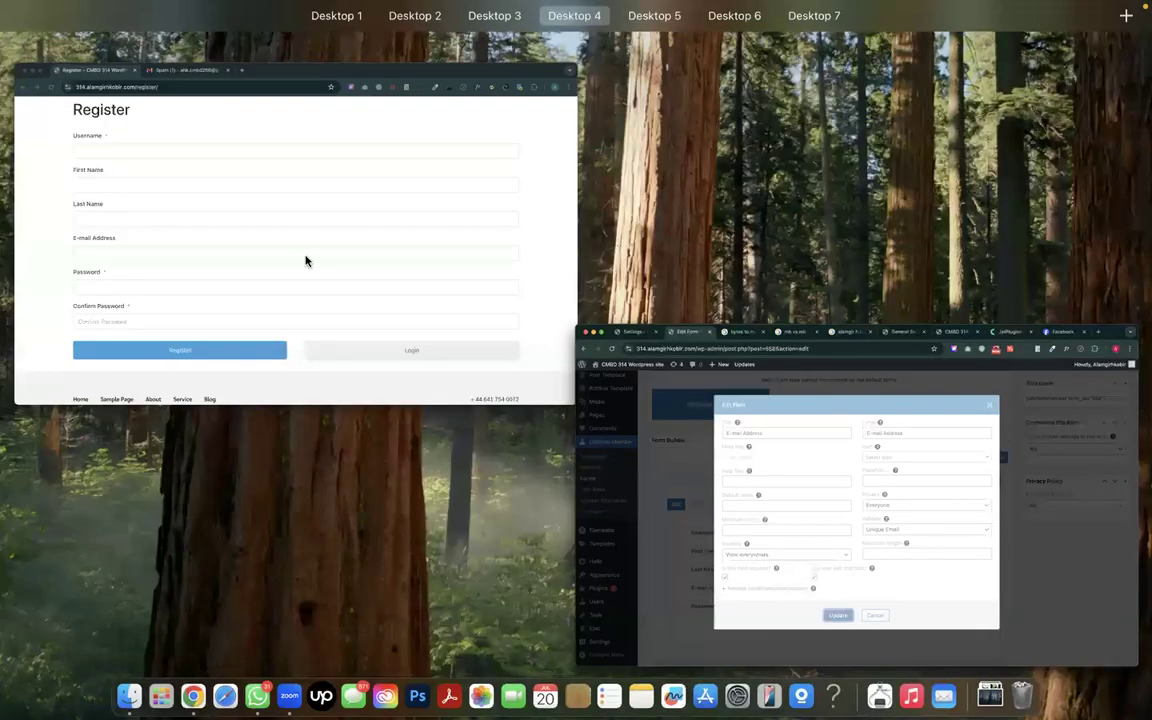
pyautogui.click(306, 261)
pyautogui.click(46, 70)
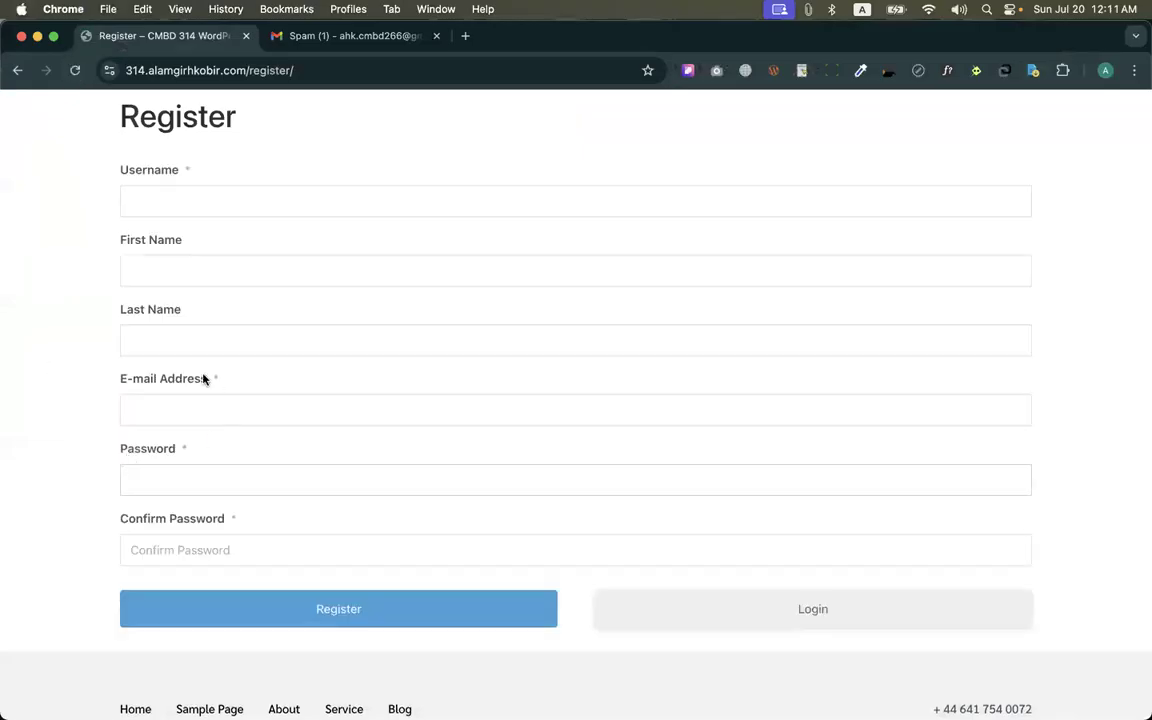
pyautogui.hotkey('ctrl', 'Up')
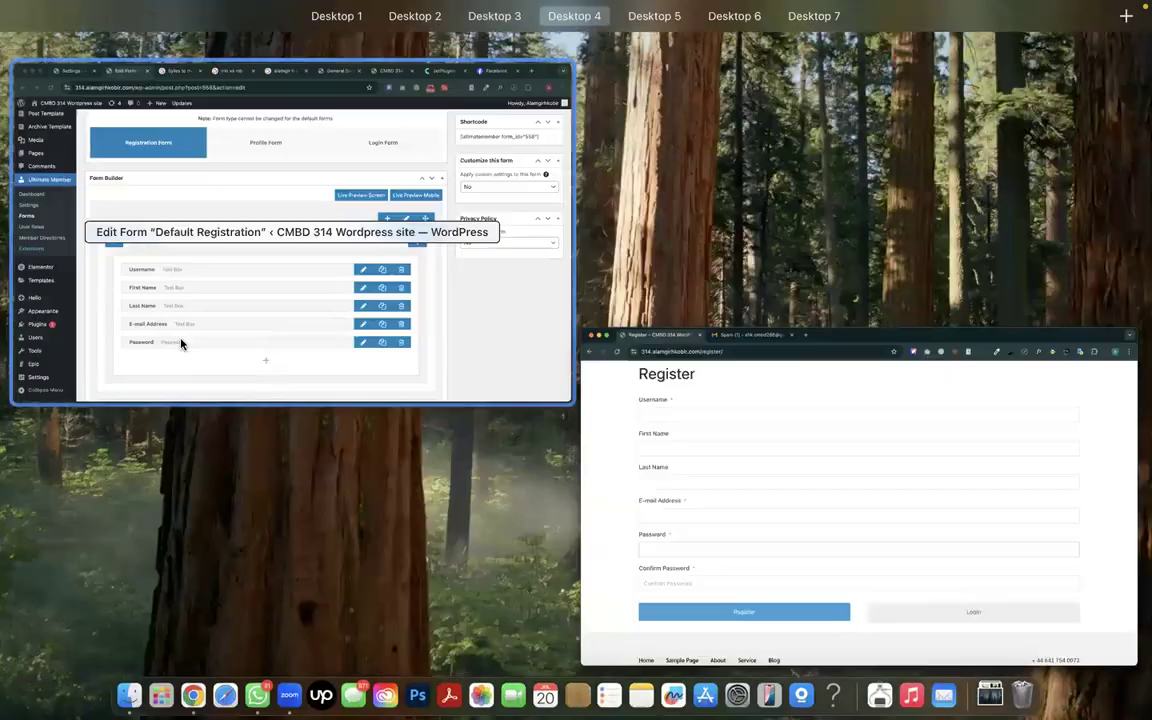
pyautogui.click(170, 325)
# Add the predefined Mobile Number field to the registration form and place it between Last Name and E-mail Address
pyautogui.click(518, 507)
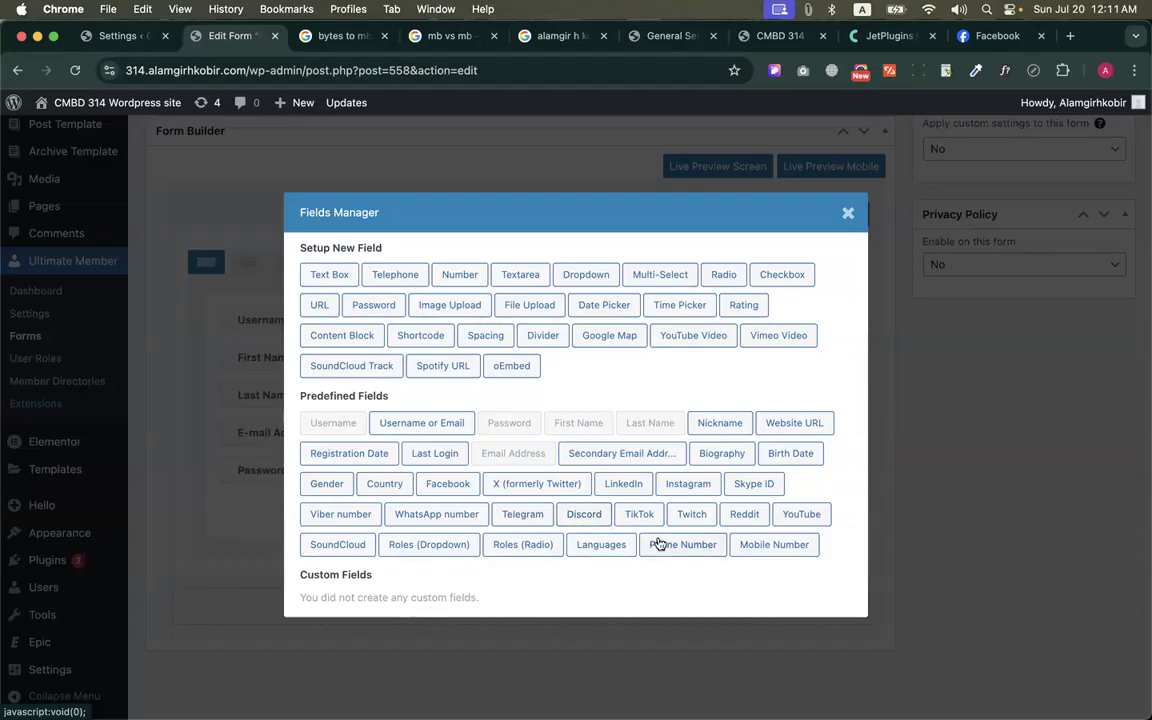
pyautogui.click(765, 549)
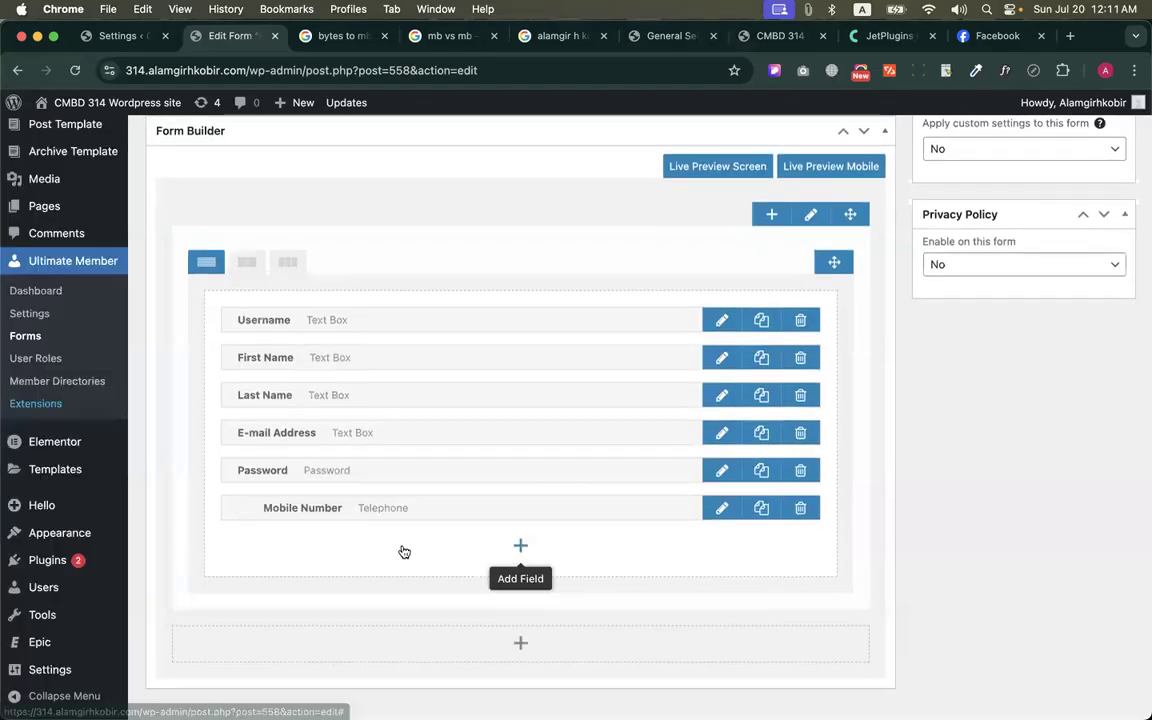
pyautogui.moveTo(267, 504); pyautogui.dragTo(265, 426)
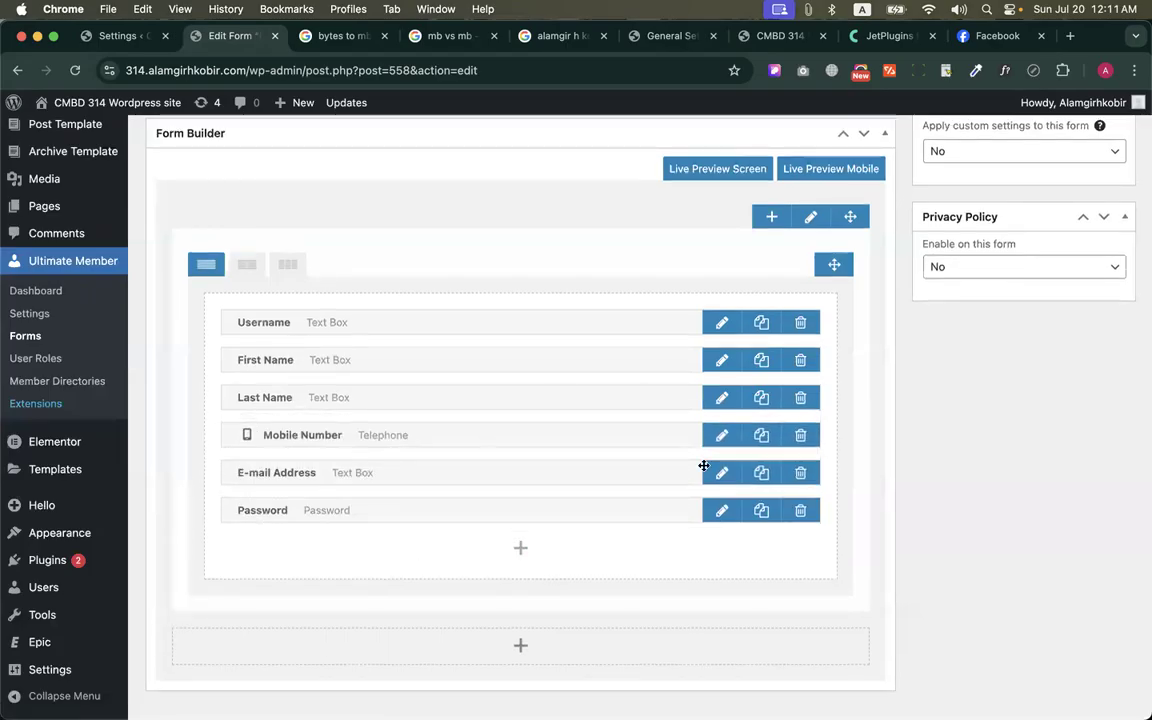
# Review the Mobile Number field's title and label settings and update the field
pyautogui.click(721, 435)
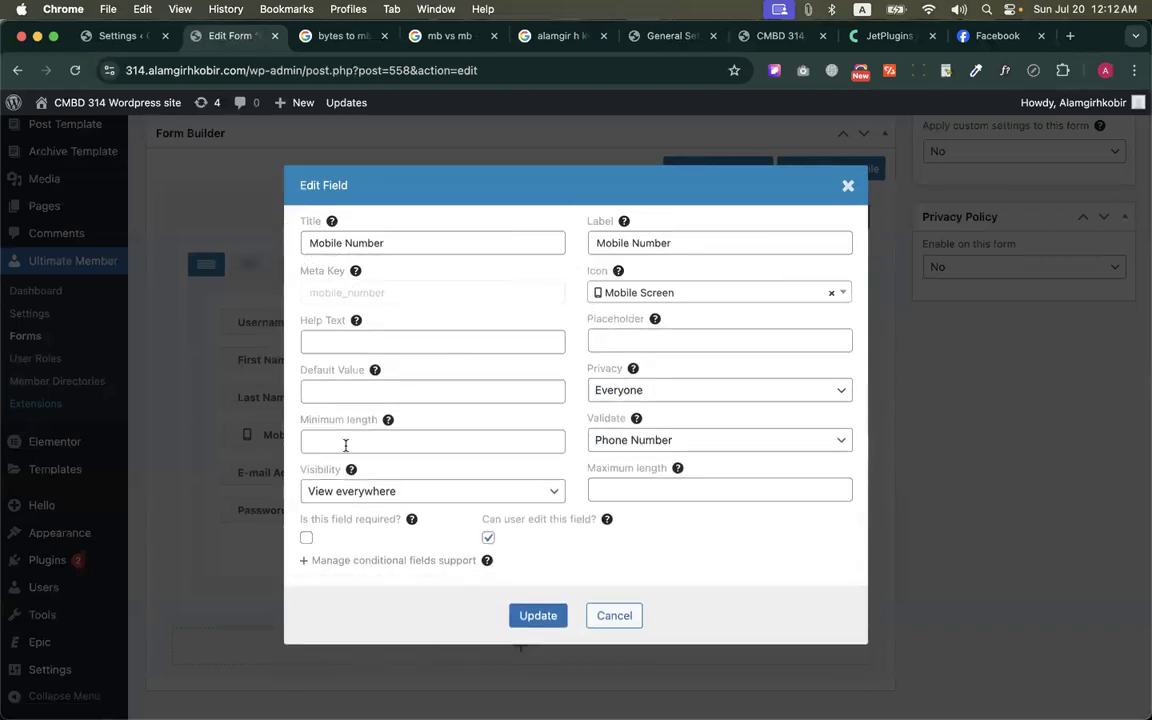
pyautogui.tripleClick(313, 246)
pyautogui.click(641, 244)
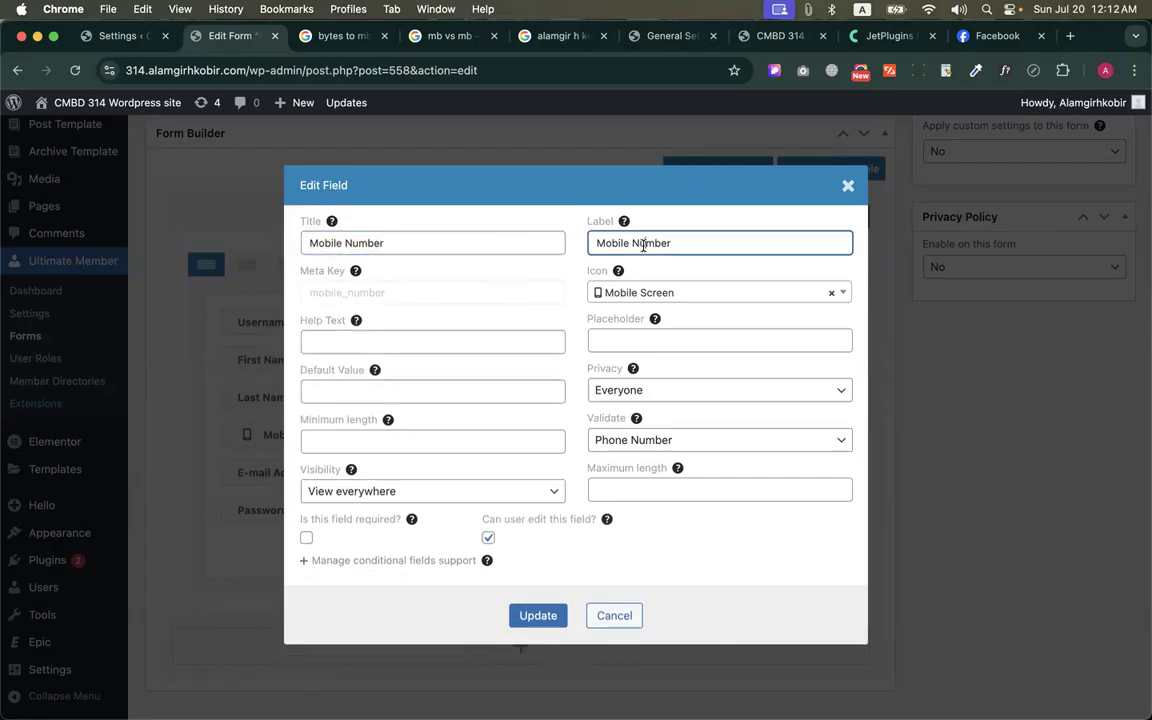
pyautogui.click(520, 614)
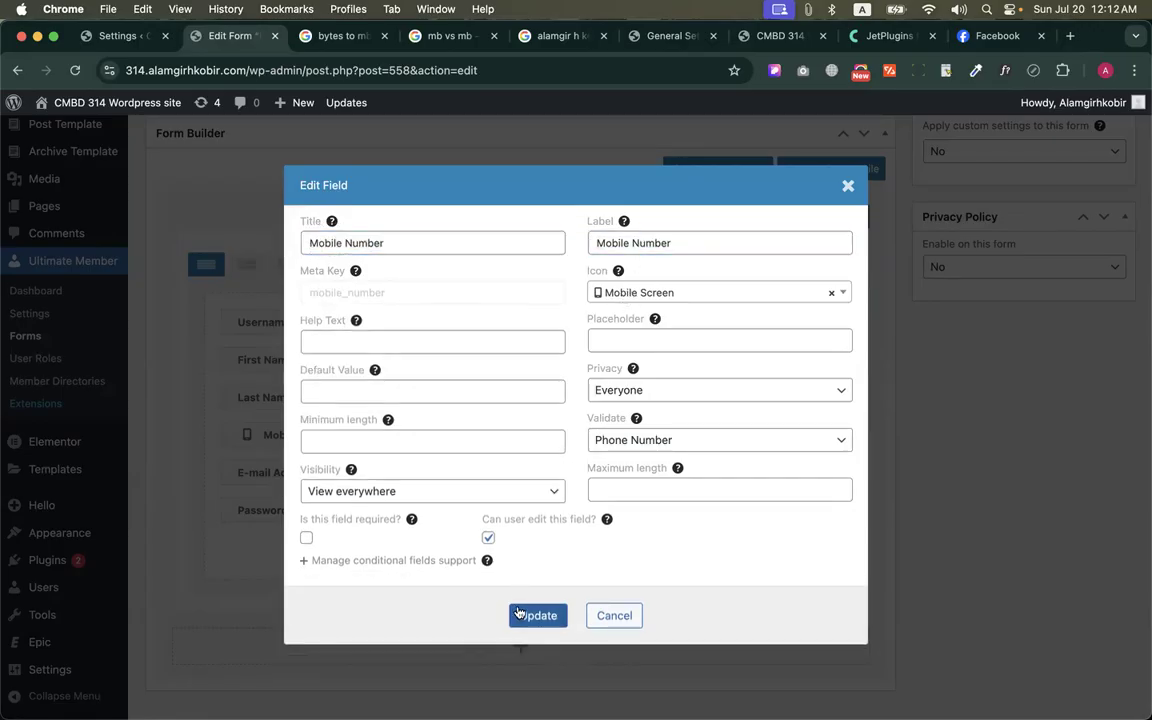
# Reload the public Register page to check the Mobile Number field, and return to the form builder
pyautogui.hotkey('ctrl', 'Up')
pyautogui.click(347, 235)
pyautogui.click(74, 70)
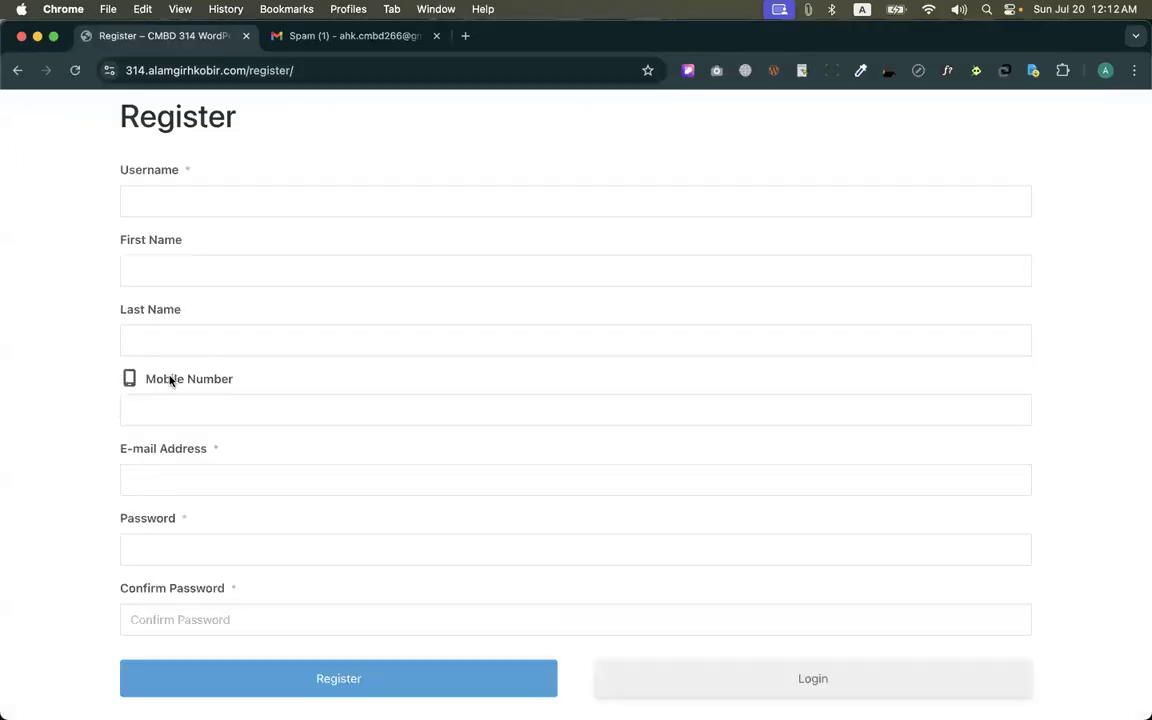
pyautogui.hotkey('ctrl', 'Up')
pyautogui.click(321, 288)
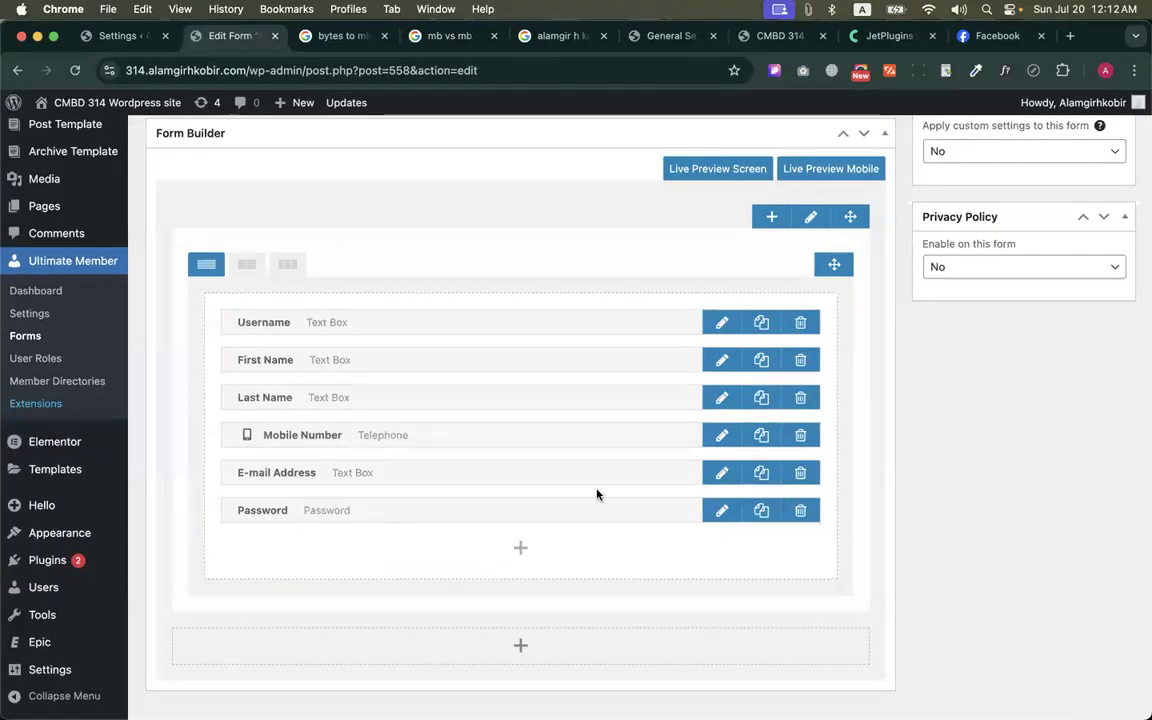
# Give the E-mail Address field the "Envelope (solid)" icon and update the field
pyautogui.click(723, 479)
pyautogui.click(656, 291)
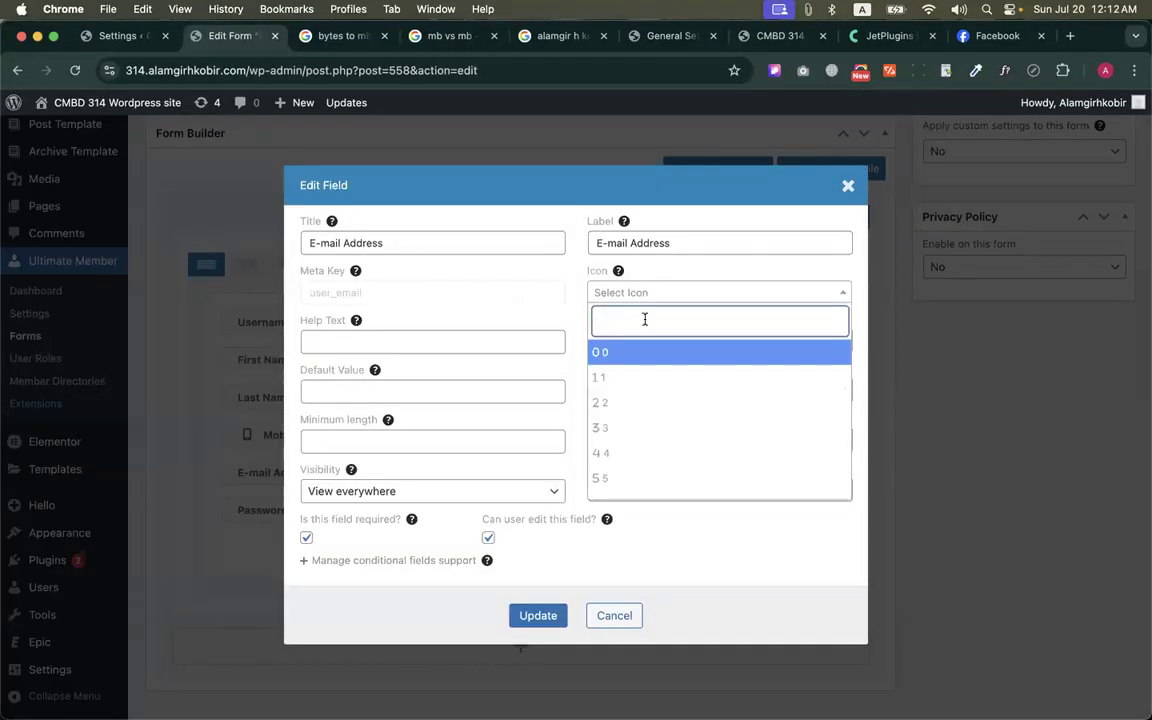
pyautogui.write('em')
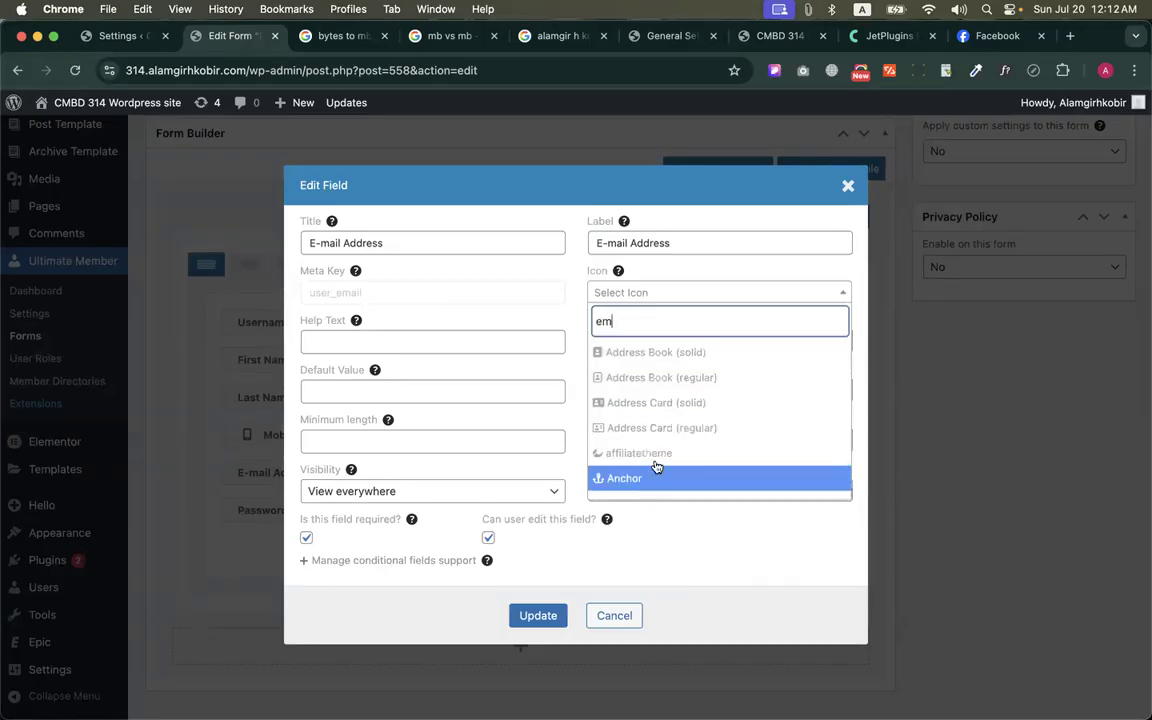
pyautogui.press('BackSpace')
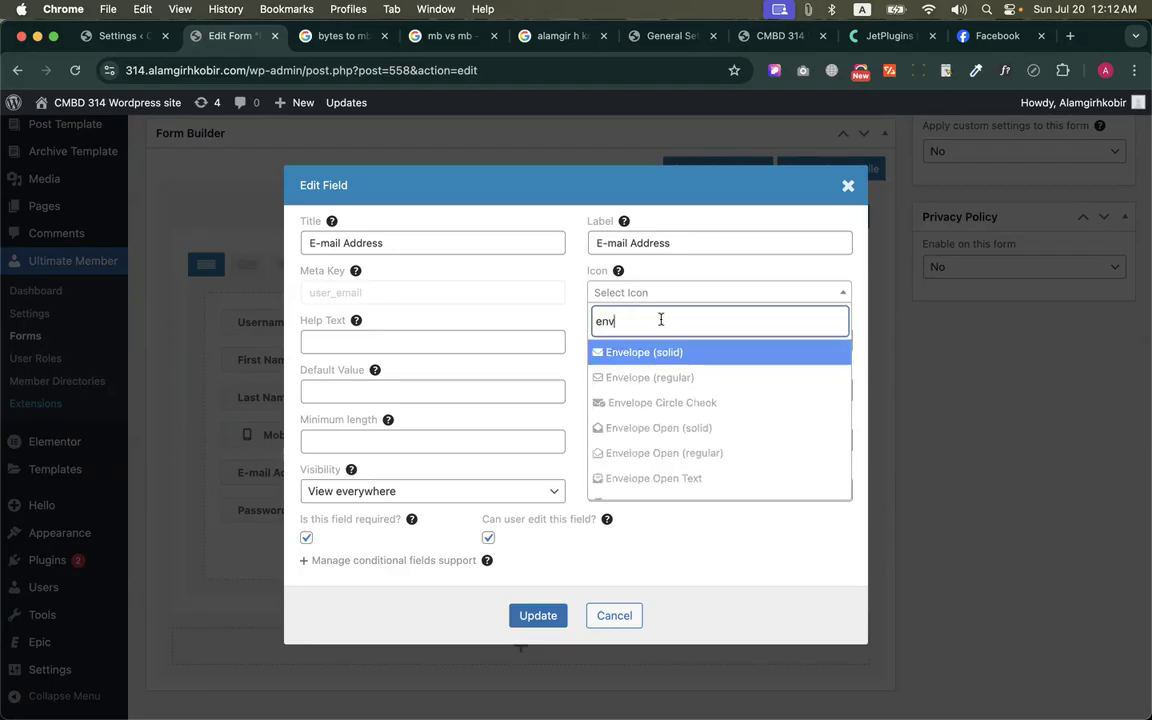
pyautogui.click(655, 352)
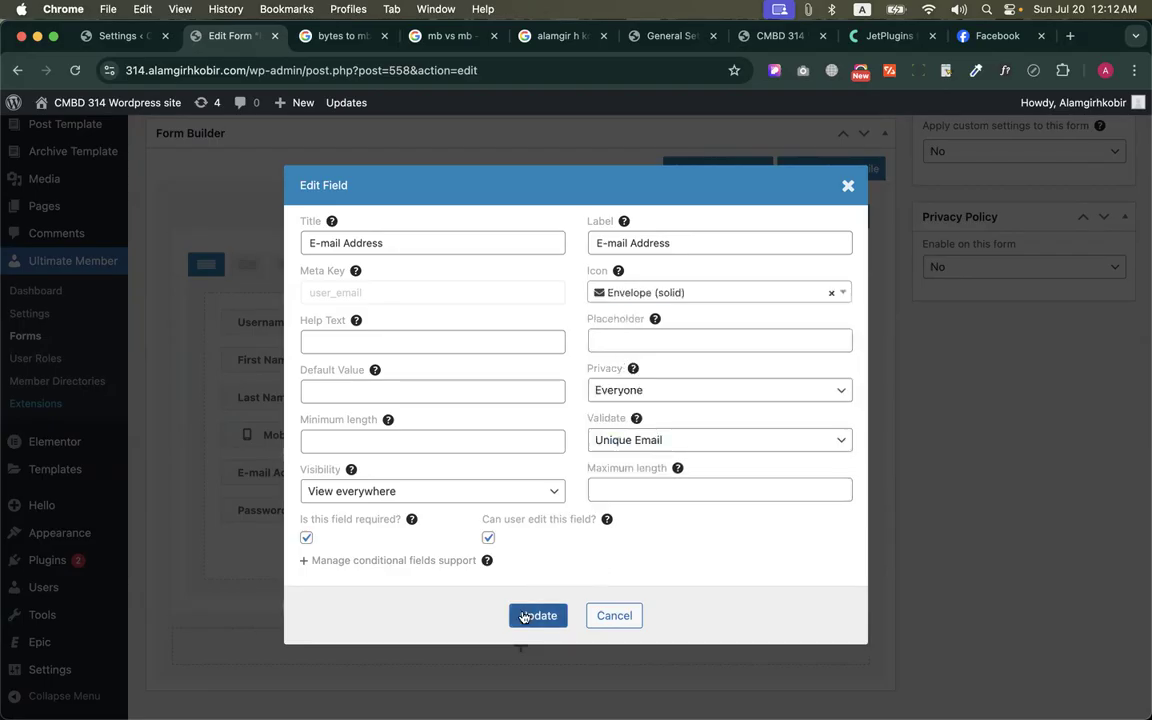
# Reload the public Register page to check the E-mail Address icon, and return to the form builder
pyautogui.hotkey('ctrl', 'Up')
pyautogui.click(301, 283)
pyautogui.click(74, 70)
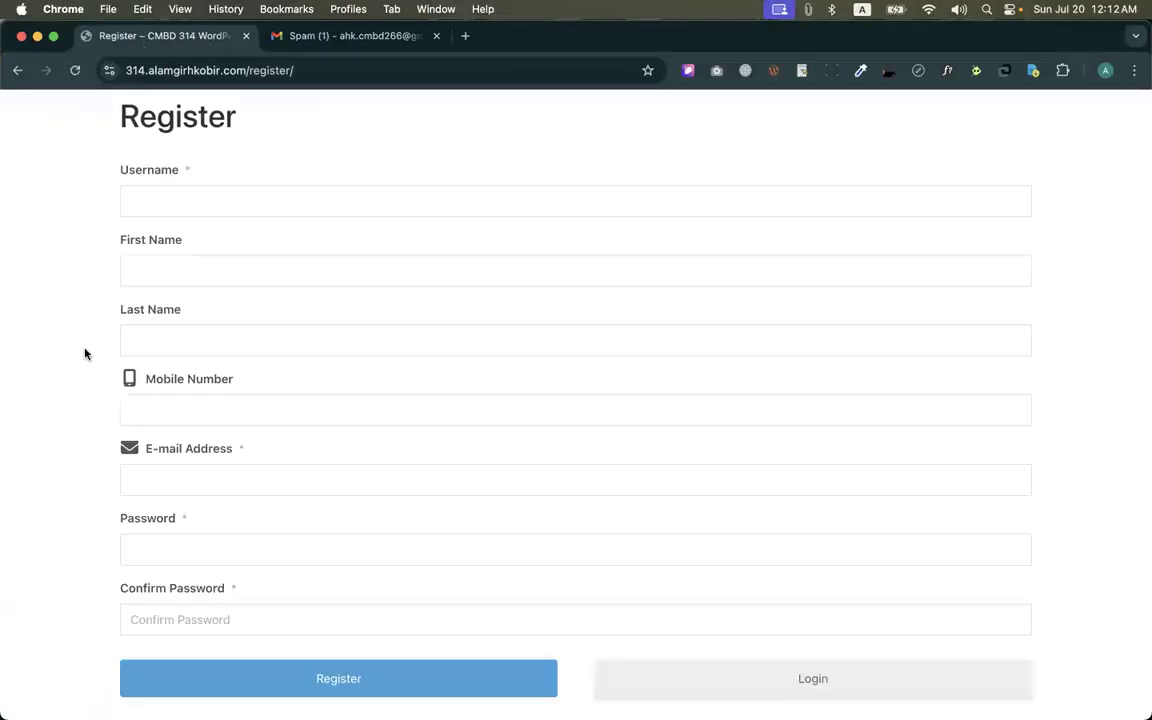
pyautogui.hotkey('ctrl', 'Up')
pyautogui.click(175, 296)
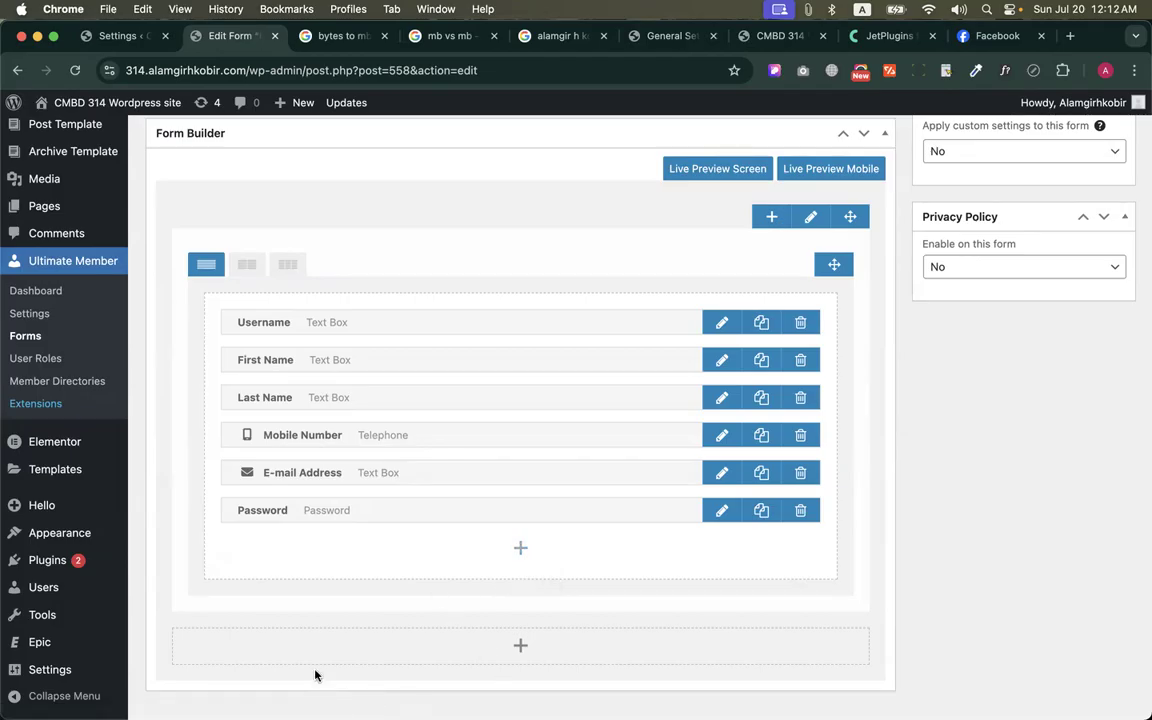
# Try to switch the default form's type to Profile Form and to Login Form
pyautogui.scroll(3, 380, 422)
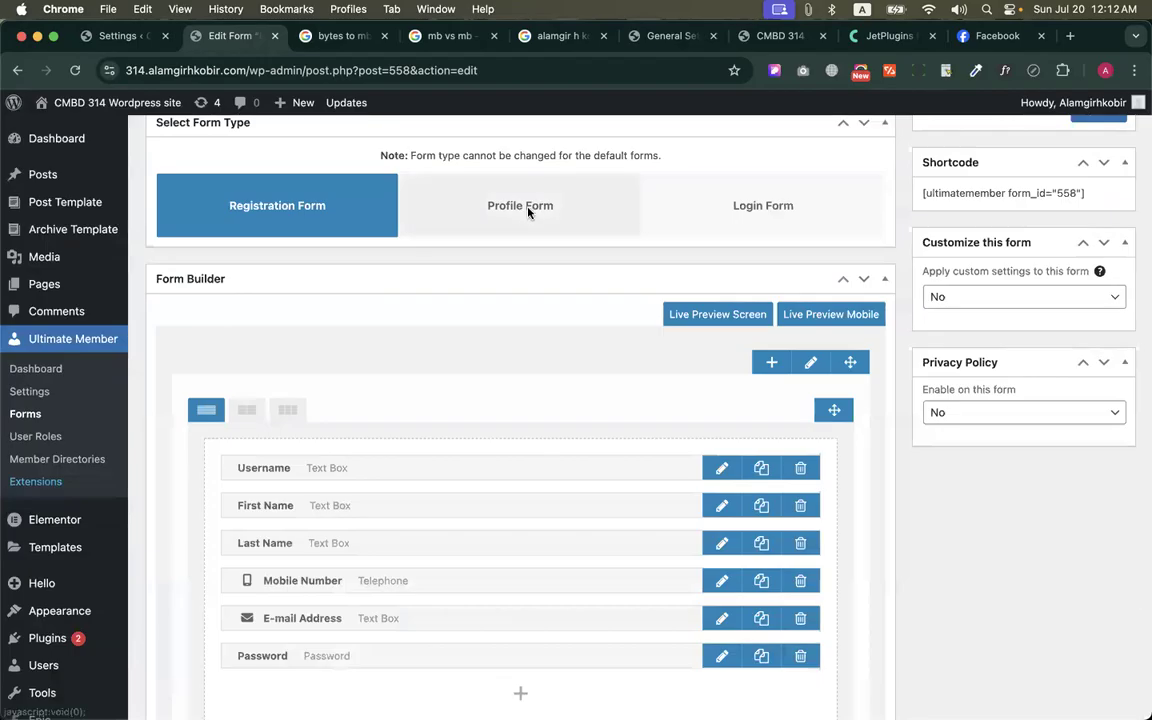
pyautogui.click(587, 233)
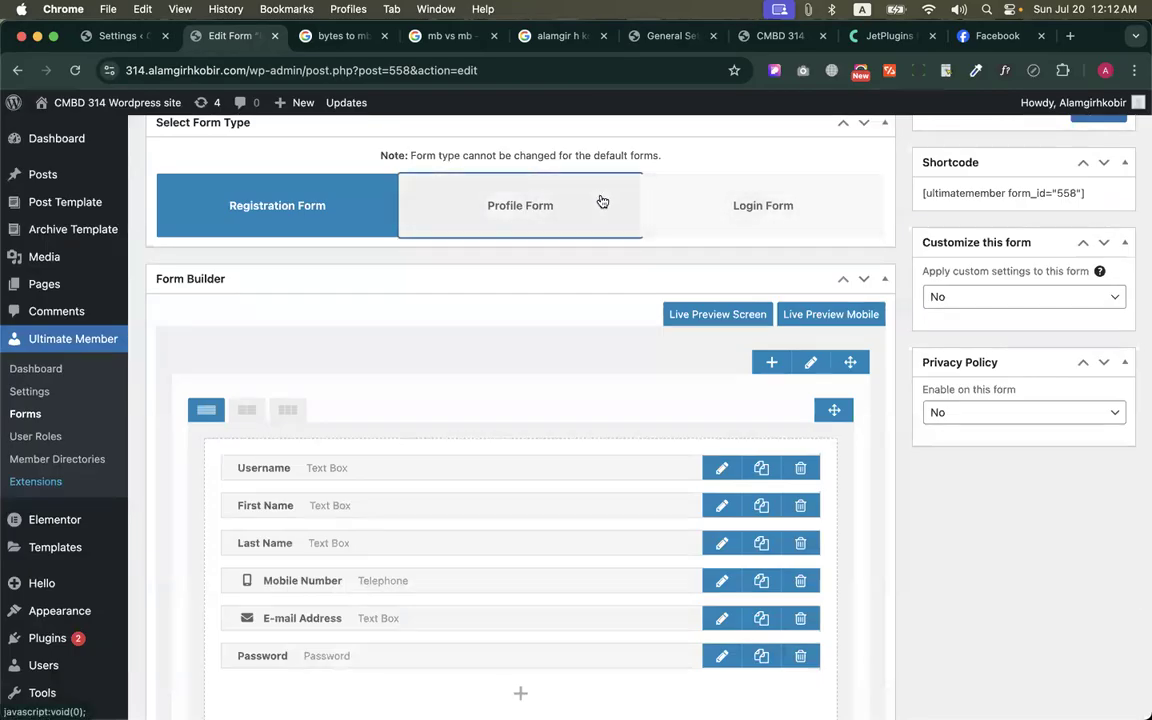
pyautogui.click(663, 203)
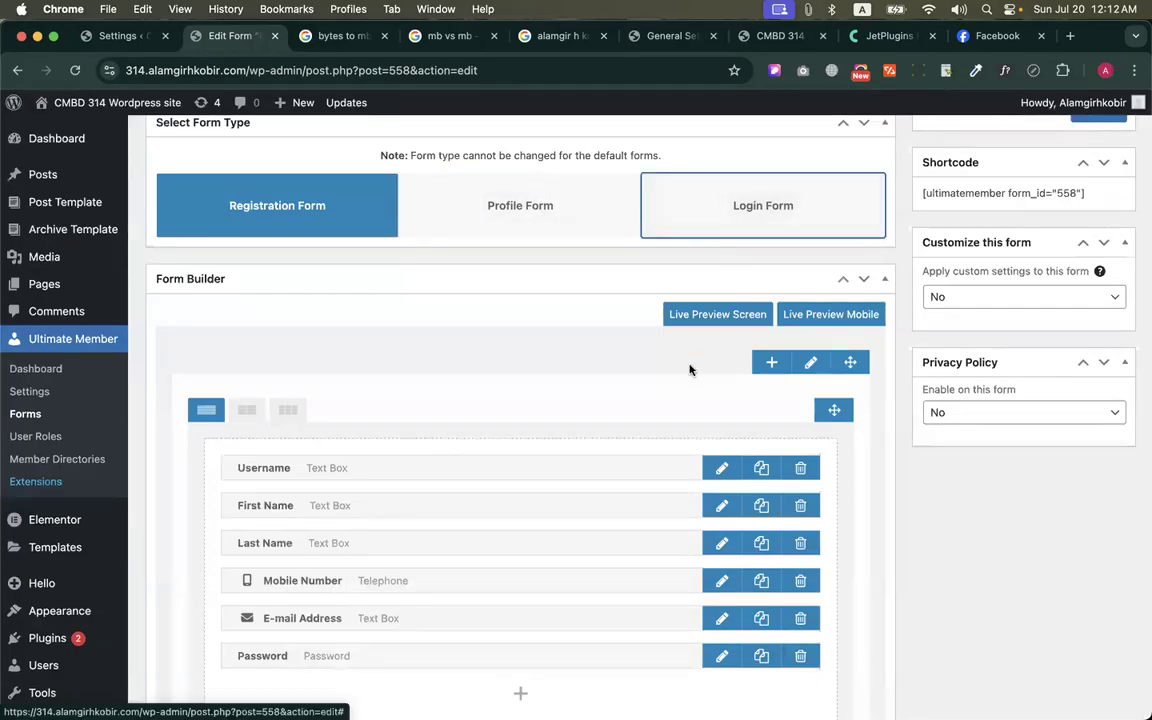
# Look over the registration form's fields and update the Default Registration form
pyautogui.scroll(-2, 680, 380)
pyautogui.scroll(-2, 680, 382)
pyautogui.scroll(2, 543, 501)
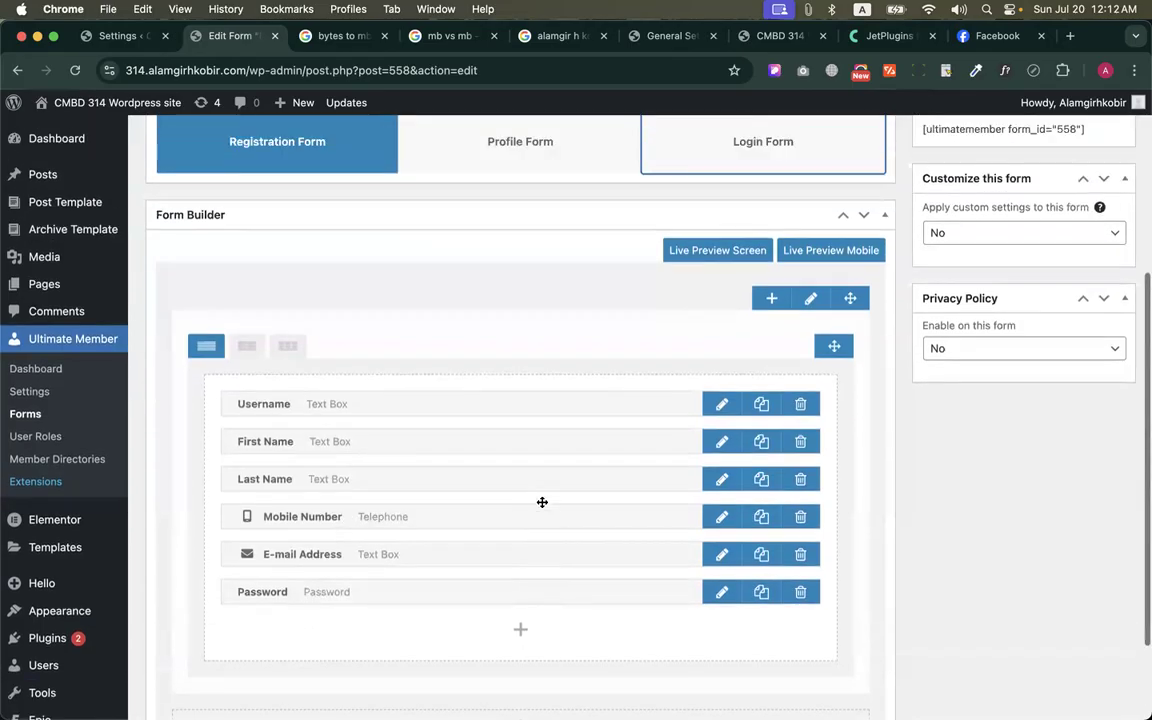
pyautogui.scroll(7, 542, 502)
pyautogui.click(1098, 350)
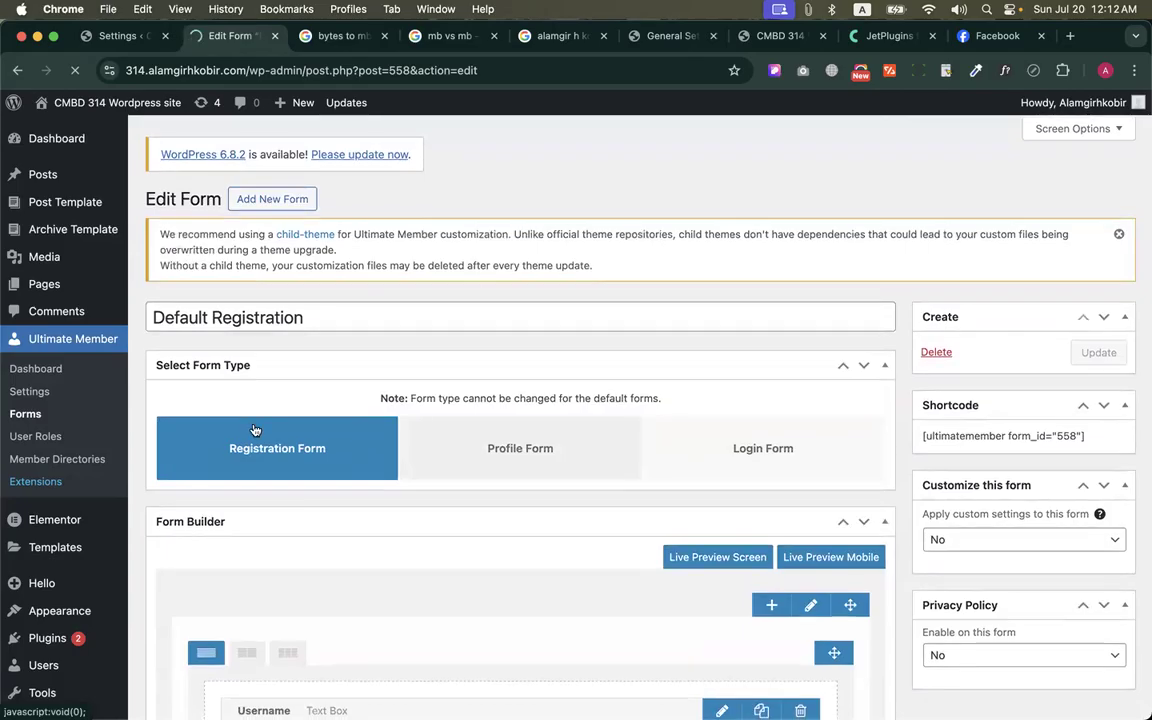
pyautogui.scroll(1, 290, 355)
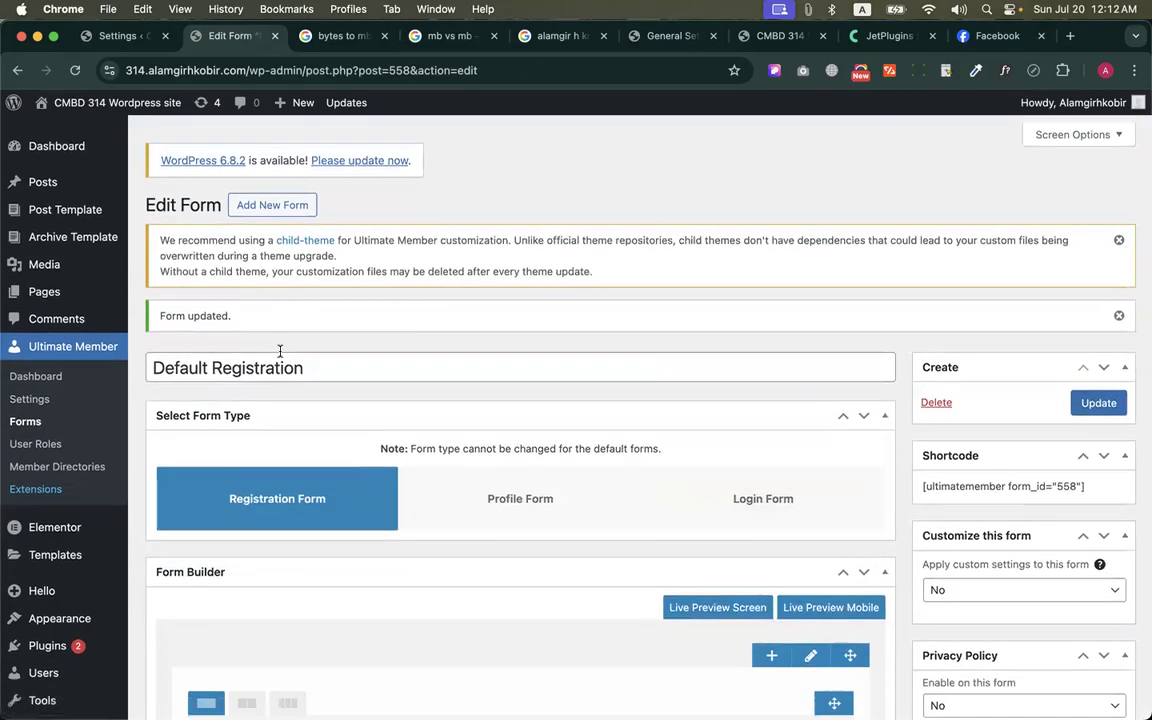
# Go to the list of all site pages and open the UM Login page for editing
pyautogui.moveTo(37, 287)
pyautogui.click(165, 287)
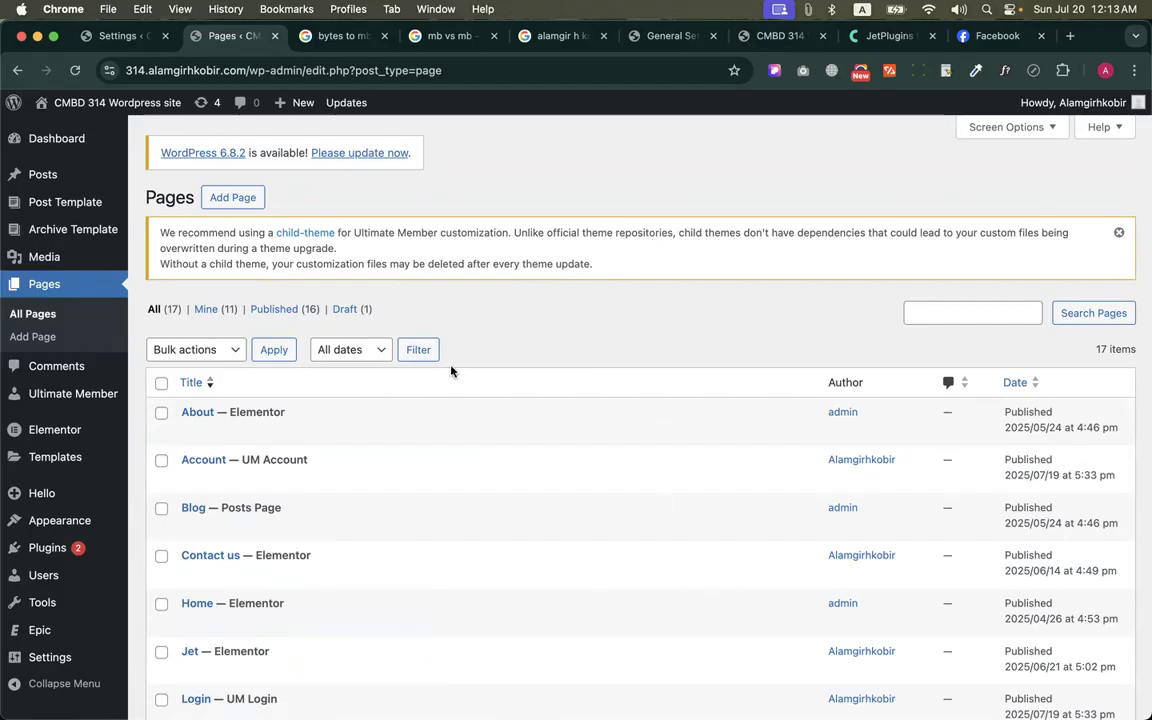
pyautogui.scroll(-5, 462, 328)
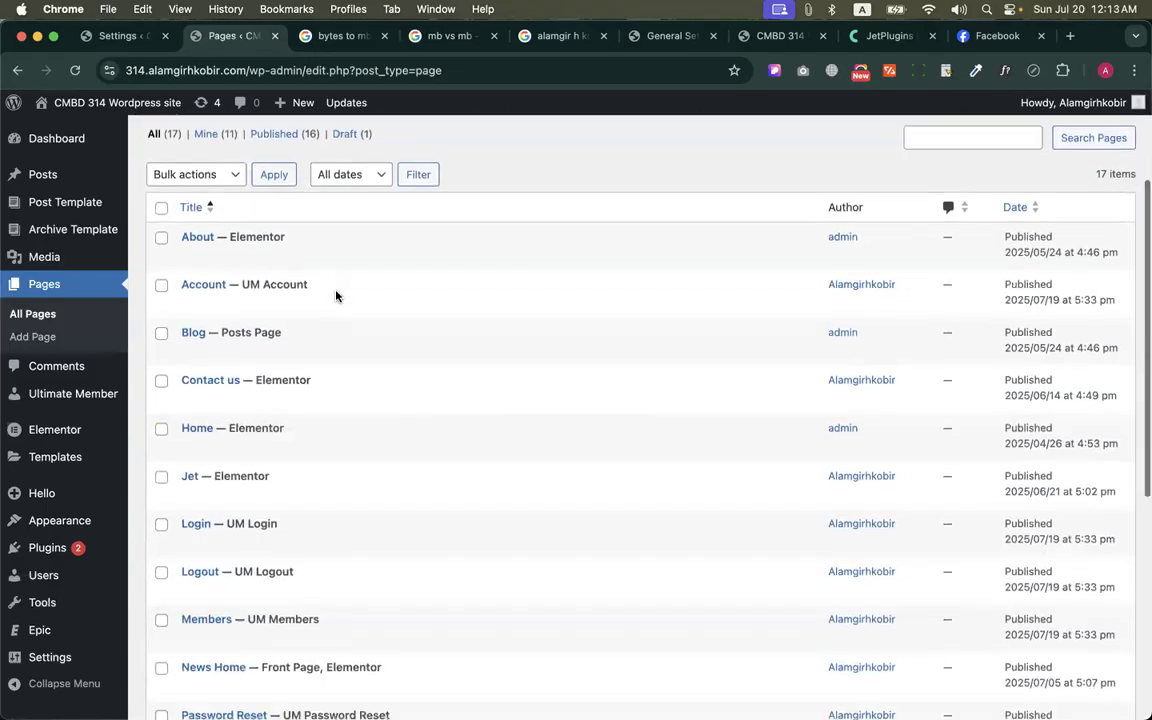
pyautogui.scroll(-2, 307, 393)
pyautogui.click(190, 377)
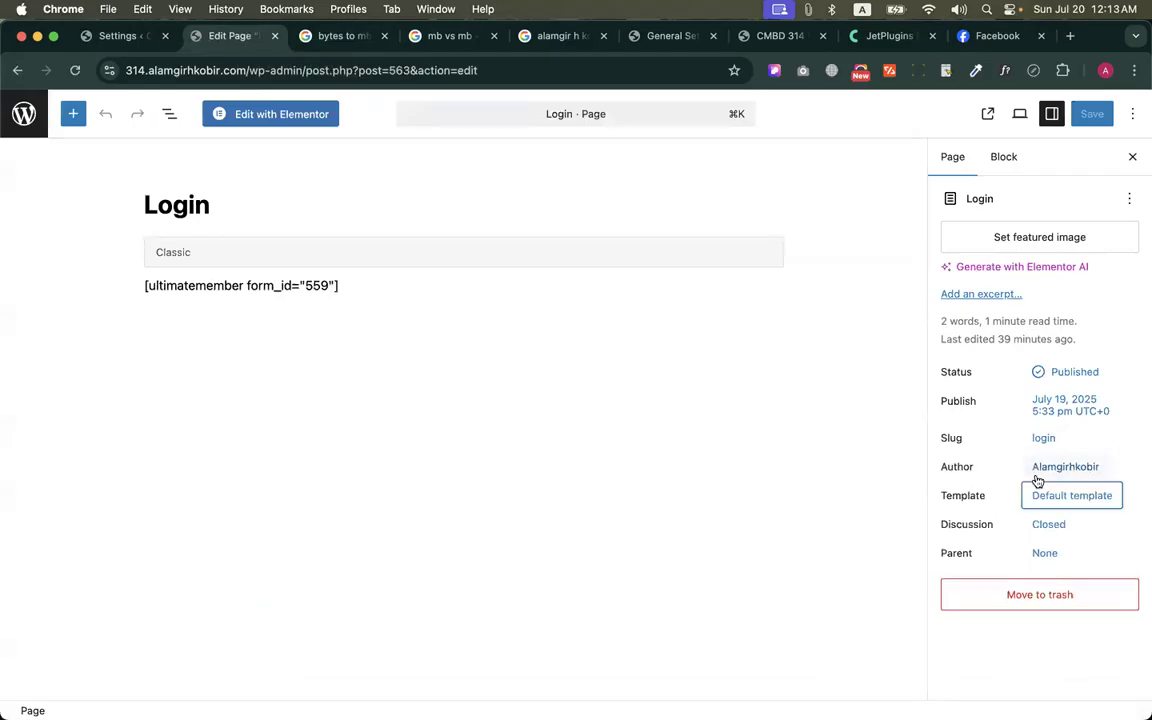
# Set the Login page's template to Elementor Full Width and save the page
pyautogui.click(1050, 500)
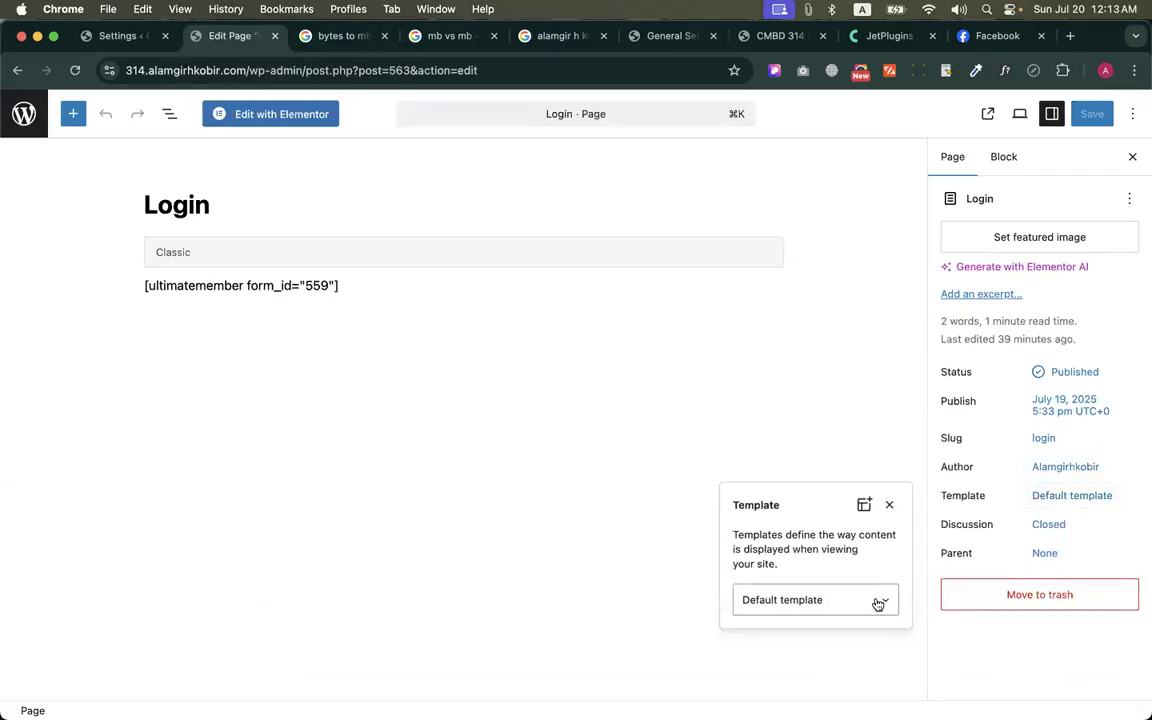
pyautogui.click(841, 600)
pyautogui.click(841, 635)
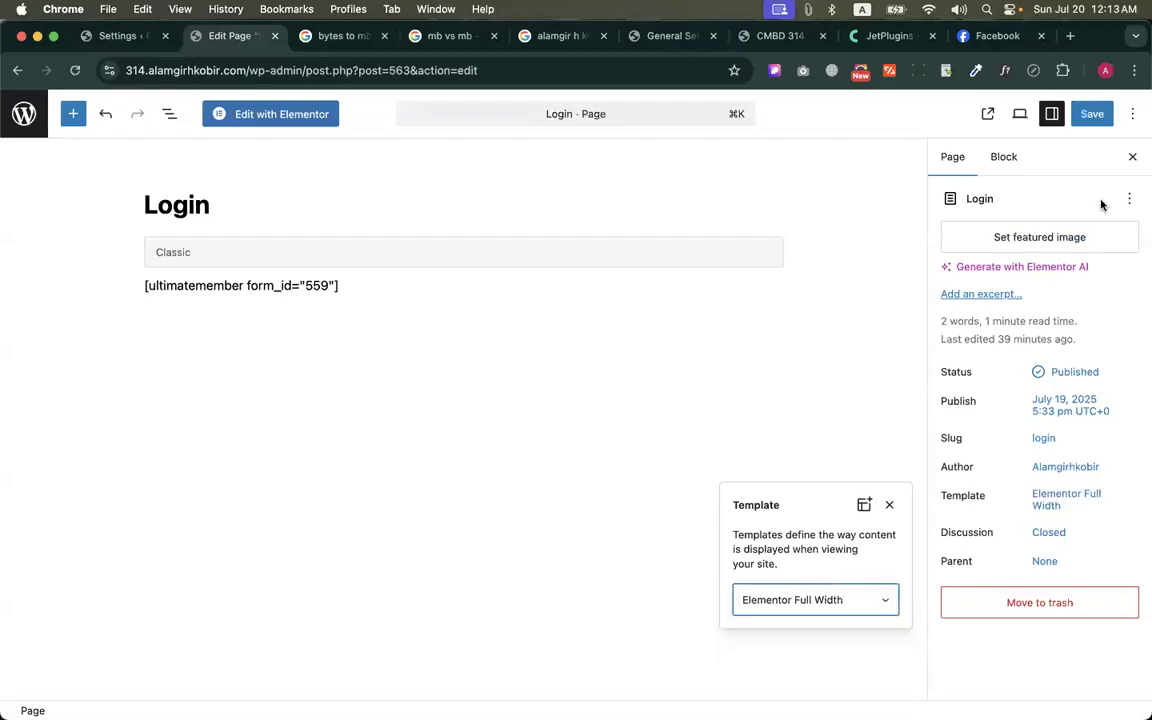
pyautogui.click(1092, 114)
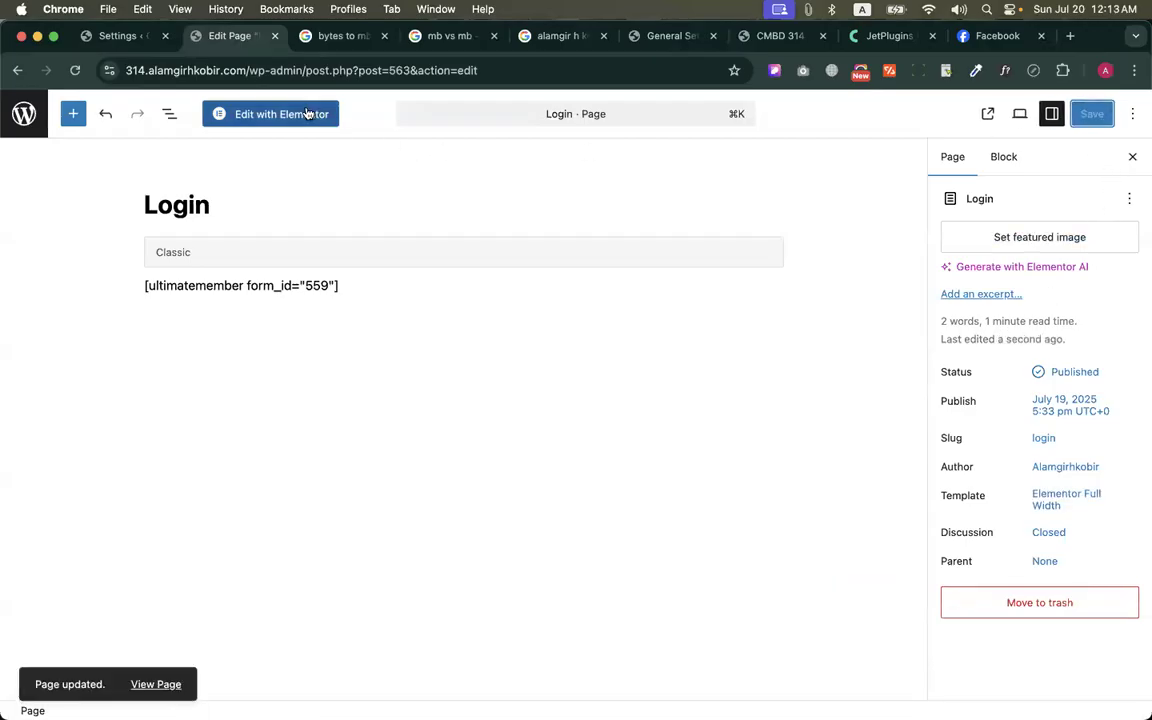
# Open the Login page in the Elementor editor and hide its title in the page settings
pyautogui.click(262, 114)
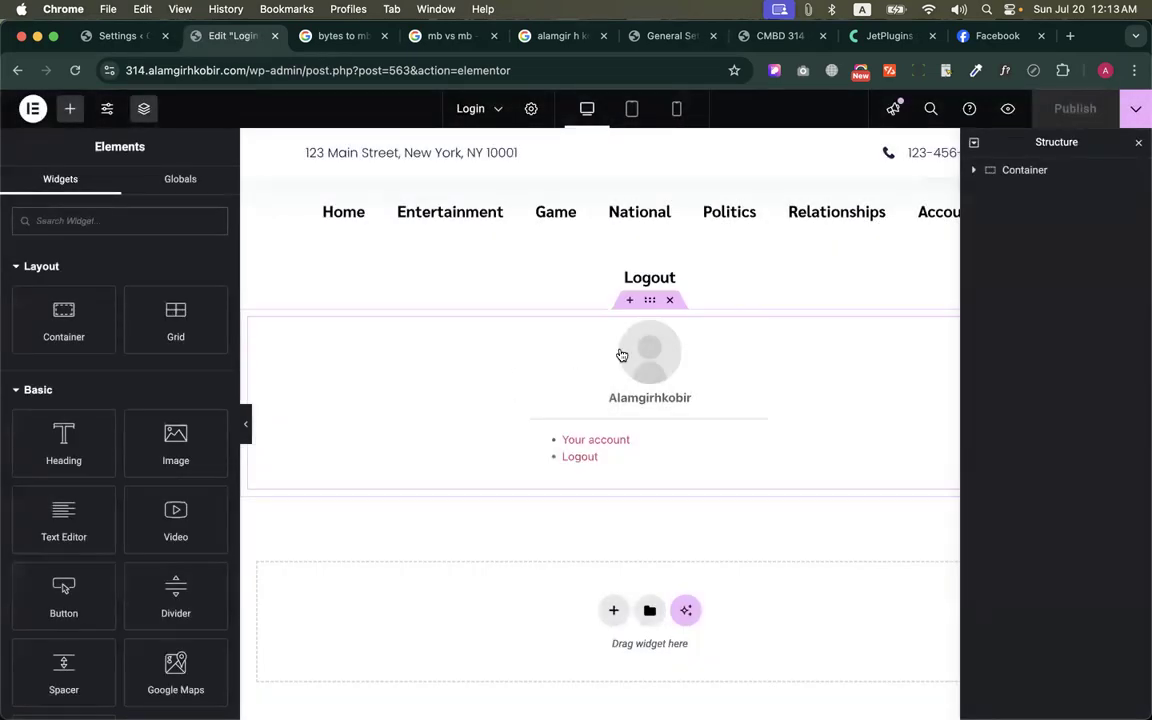
pyautogui.click(621, 355)
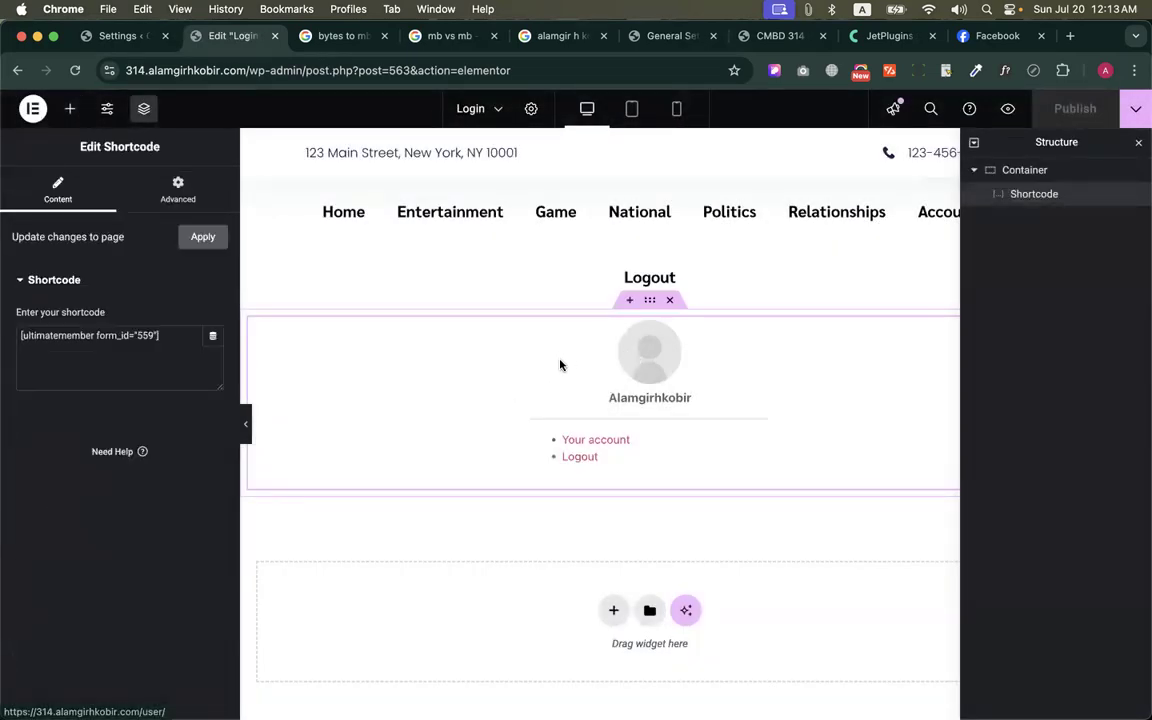
pyautogui.click(651, 303)
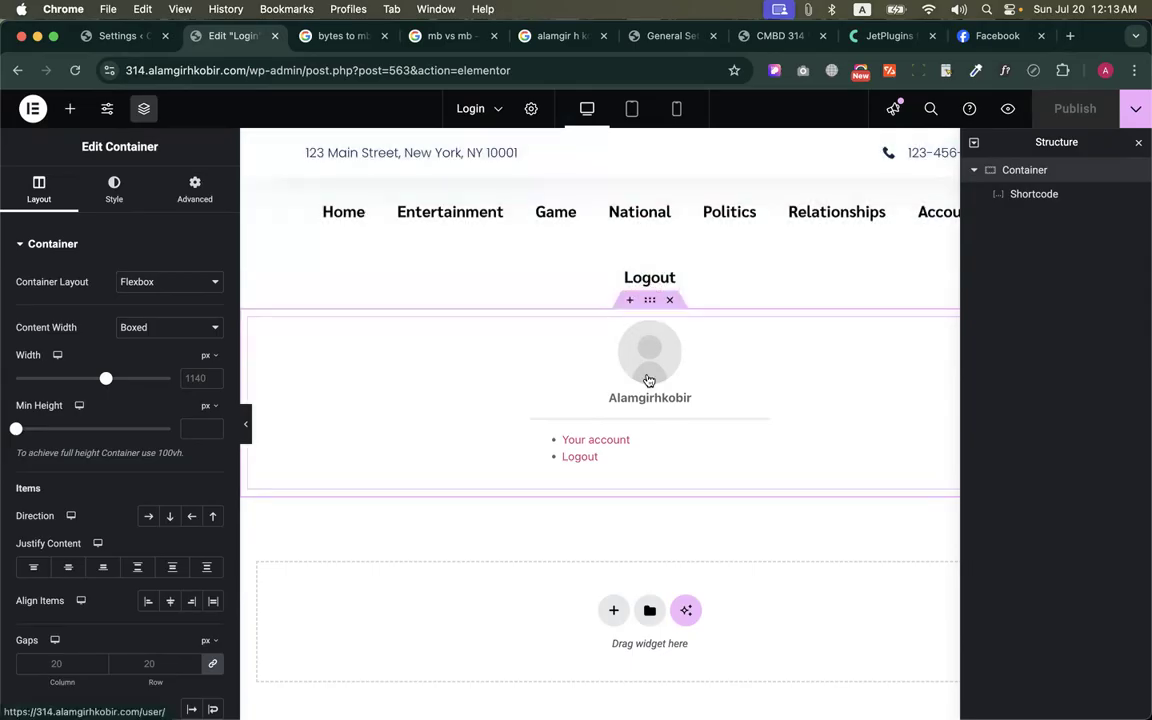
pyautogui.click(538, 112)
pyautogui.scroll(-4, 121, 450)
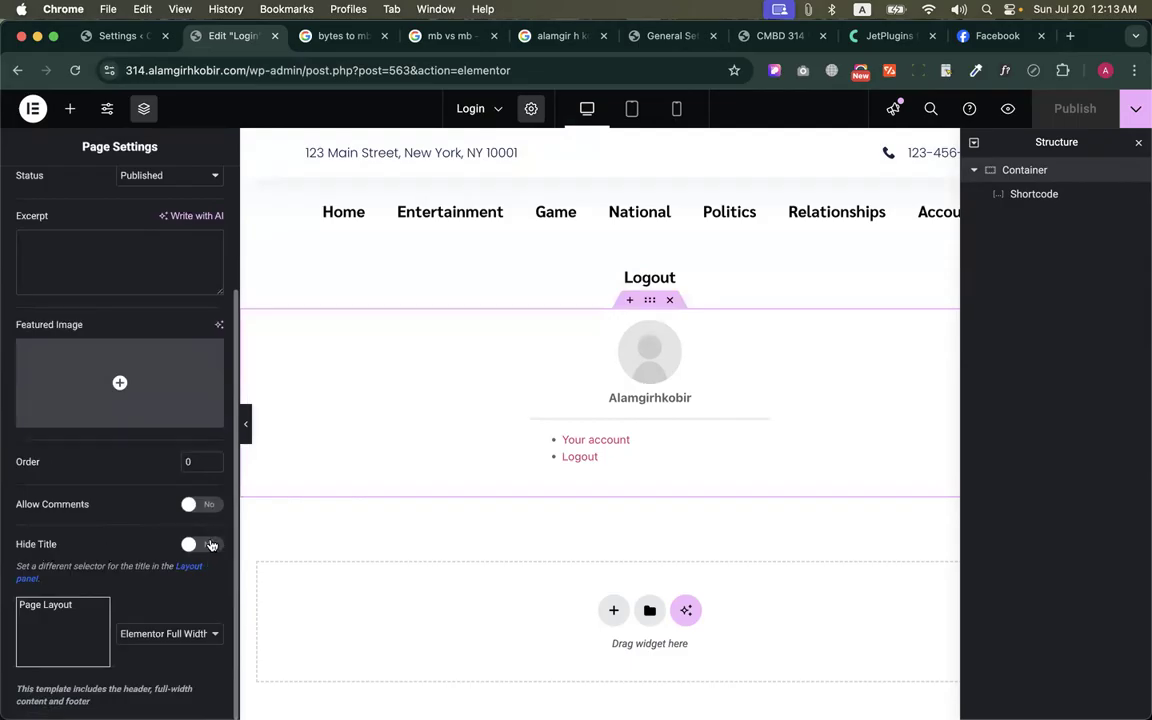
pyautogui.click(211, 545)
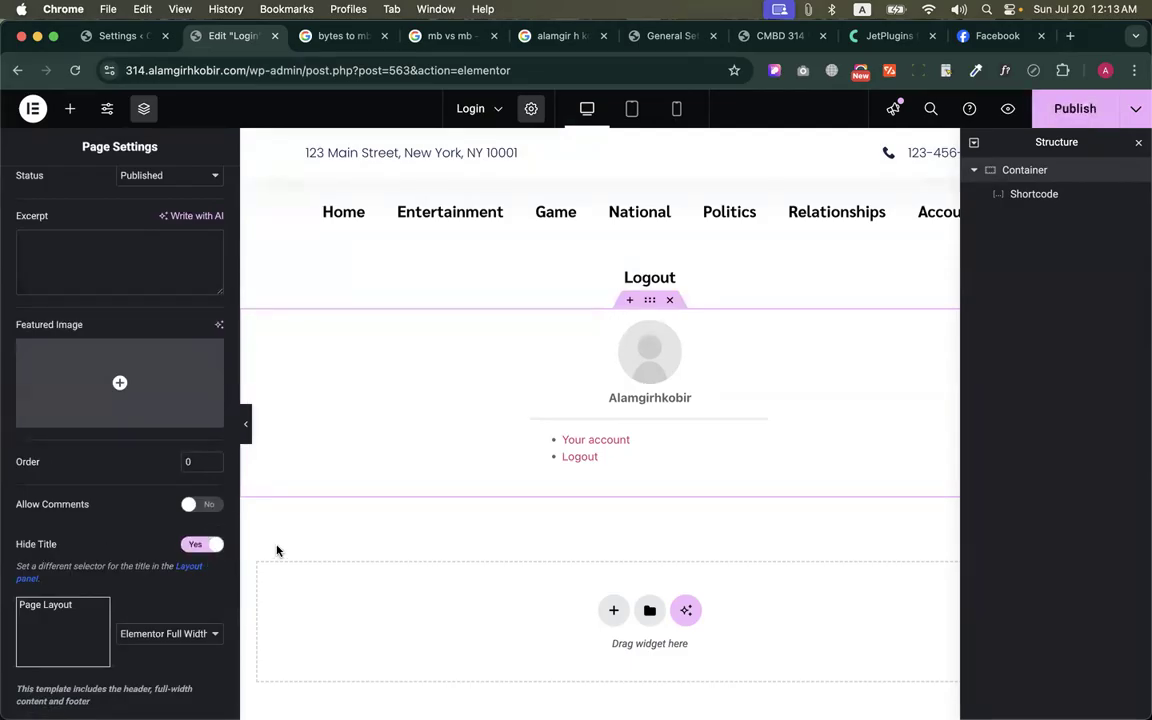
pyautogui.scroll(1, 131, 505)
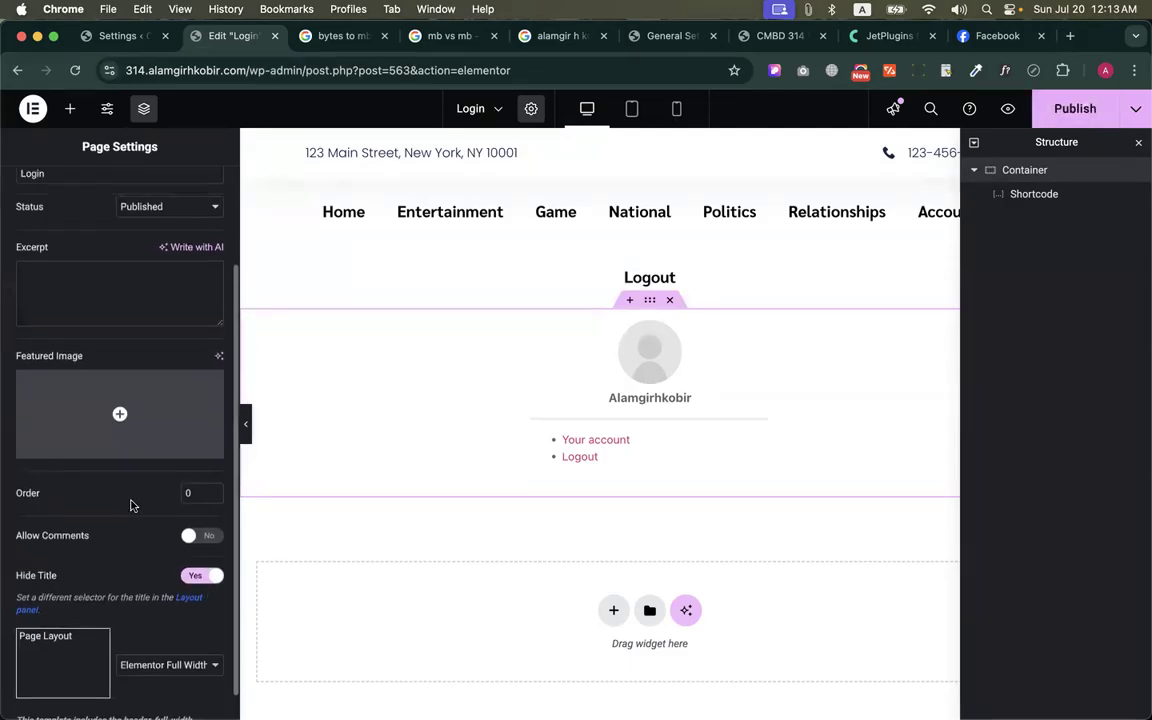
# Add a container above the shortcode inside the main container, duplicate it, and set the main container's direction to row
pyautogui.click(70, 108)
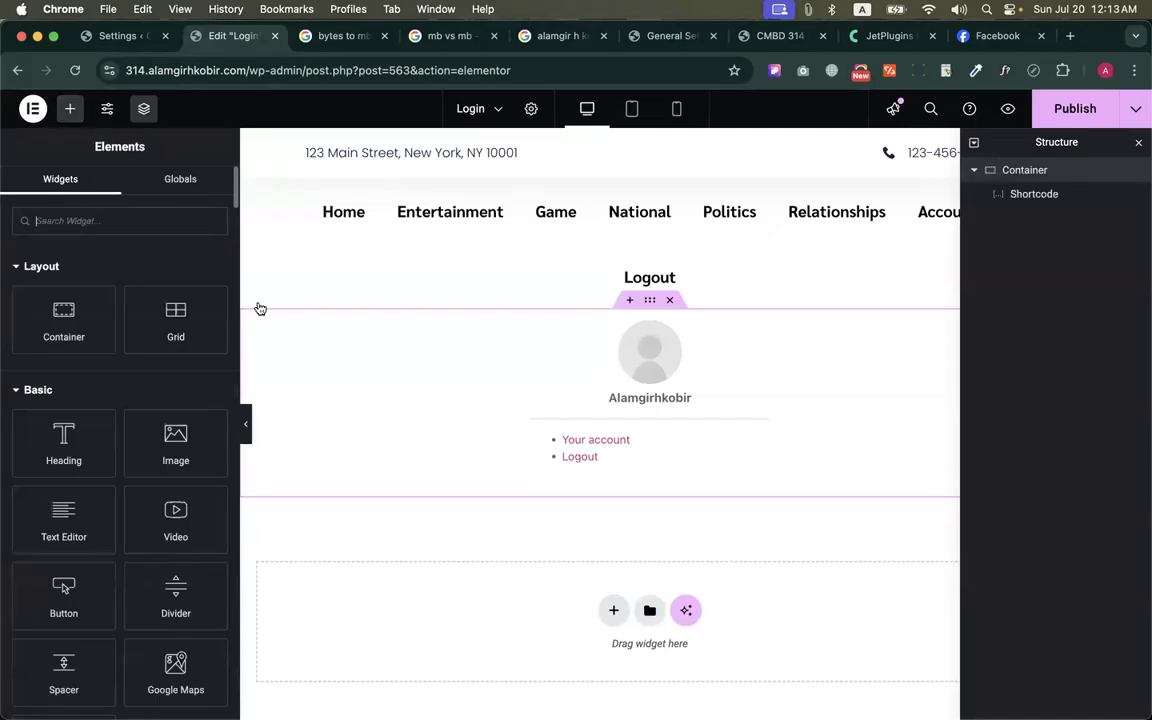
pyautogui.rightClick(465, 357)
pyautogui.click(399, 378)
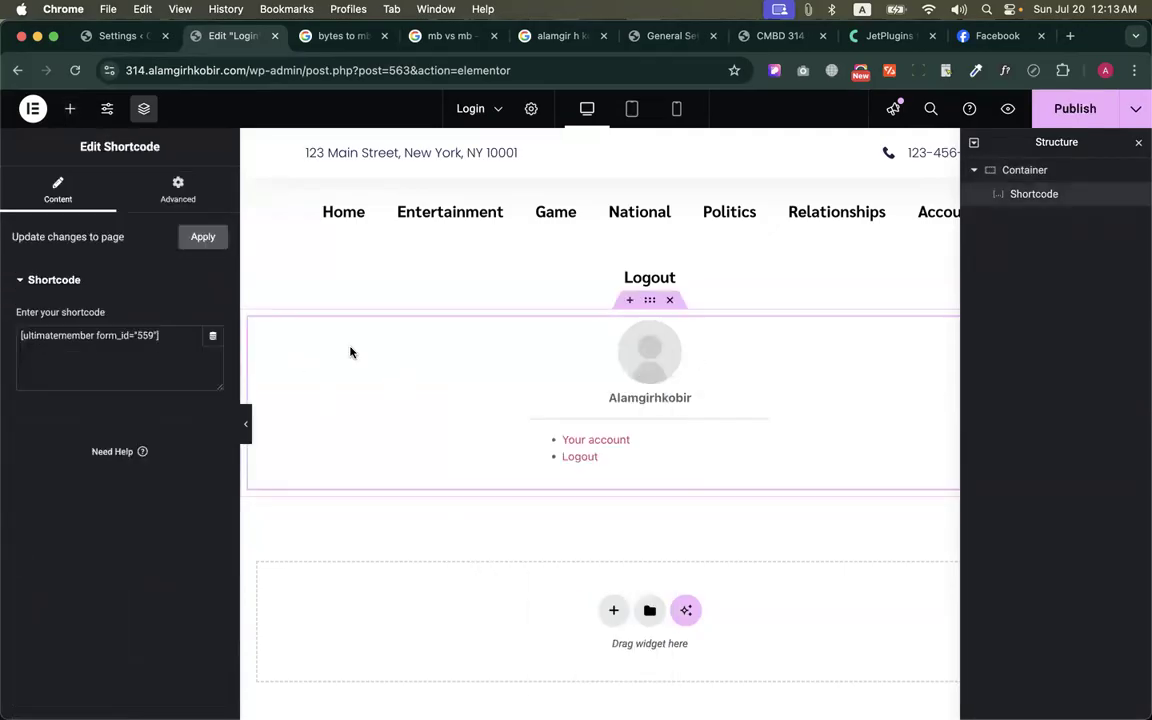
pyautogui.click(70, 108)
pyautogui.moveTo(64, 312); pyautogui.dragTo(558, 334)
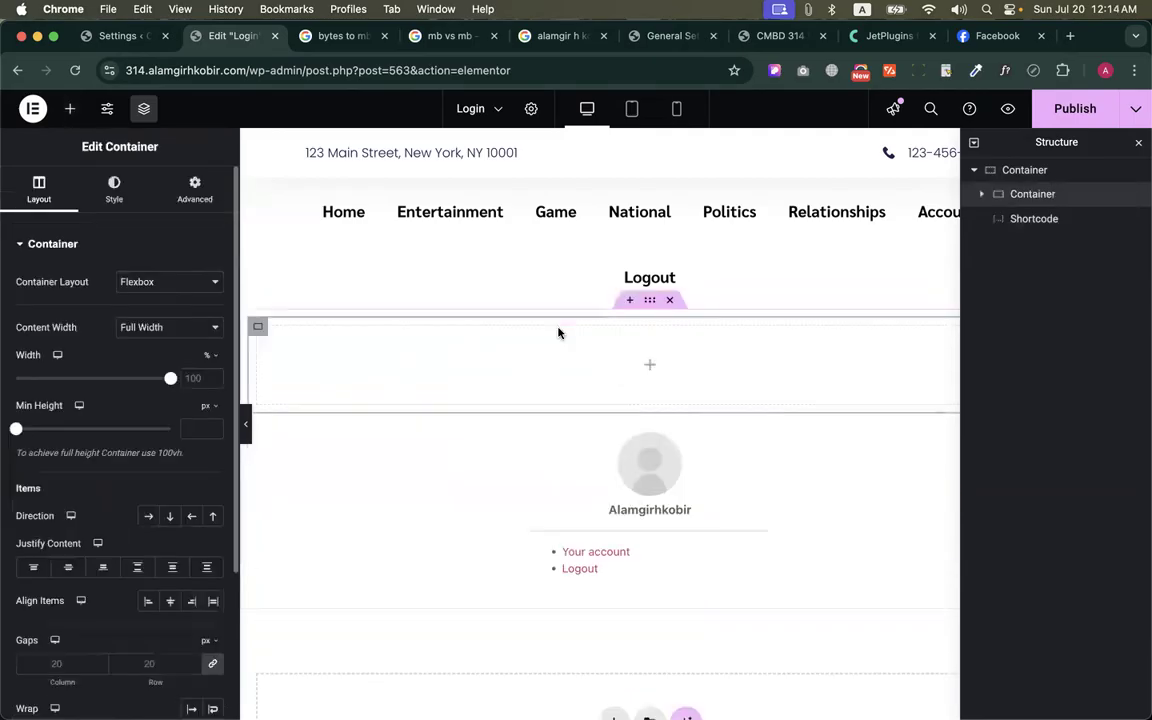
pyautogui.press('super+d')
pyautogui.click(650, 305)
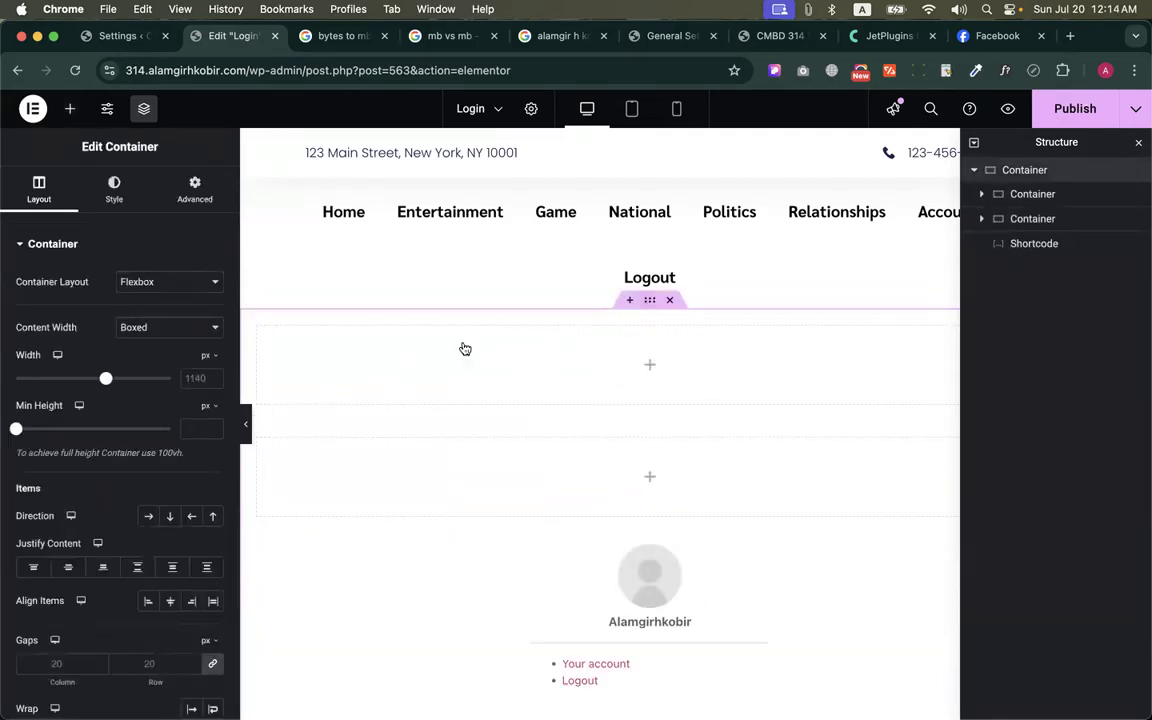
pyautogui.click(148, 515)
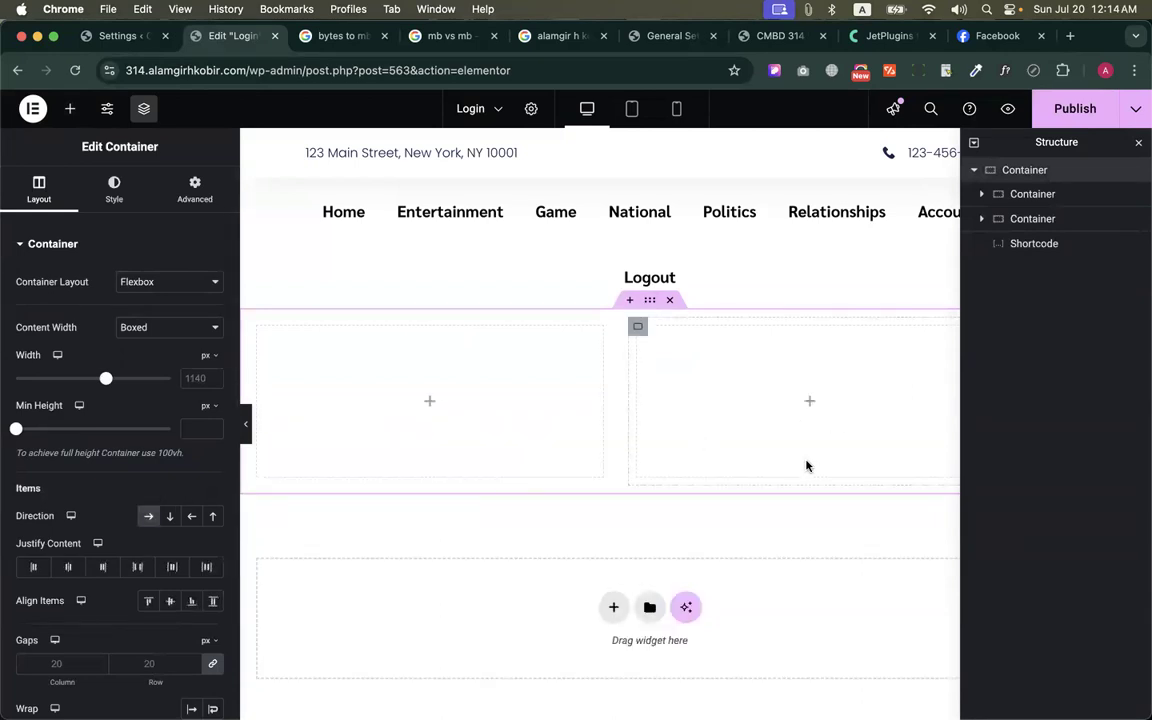
# Move the login form's Shortcode widget into the second inner container
pyautogui.hscroll(2, 805, 465)
pyautogui.click(1034, 244)
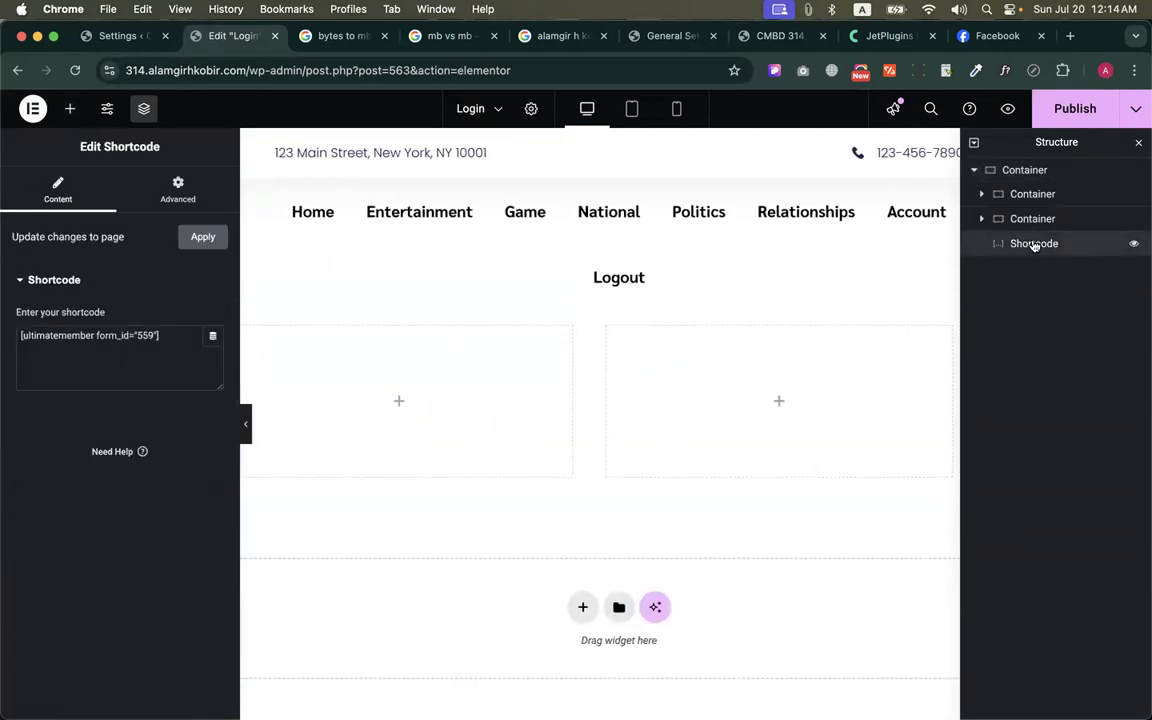
pyautogui.moveTo(1124, 242); pyautogui.dragTo(1049, 206)
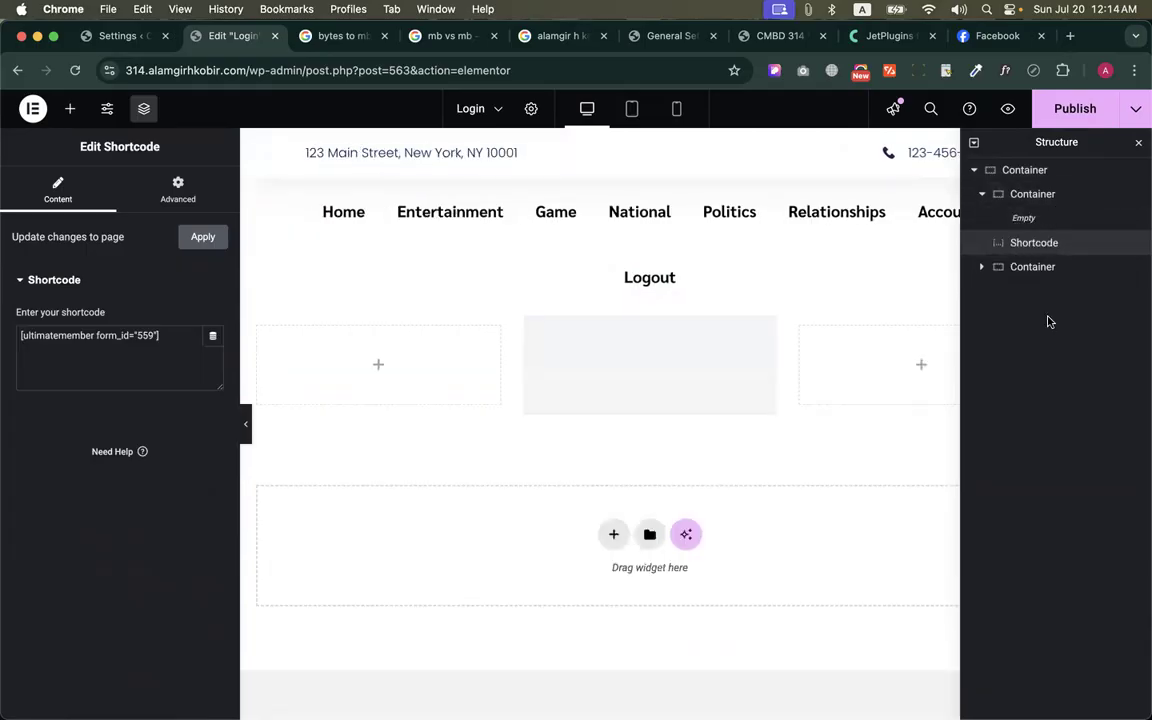
pyautogui.moveTo(661, 326); pyautogui.dragTo(799, 350)
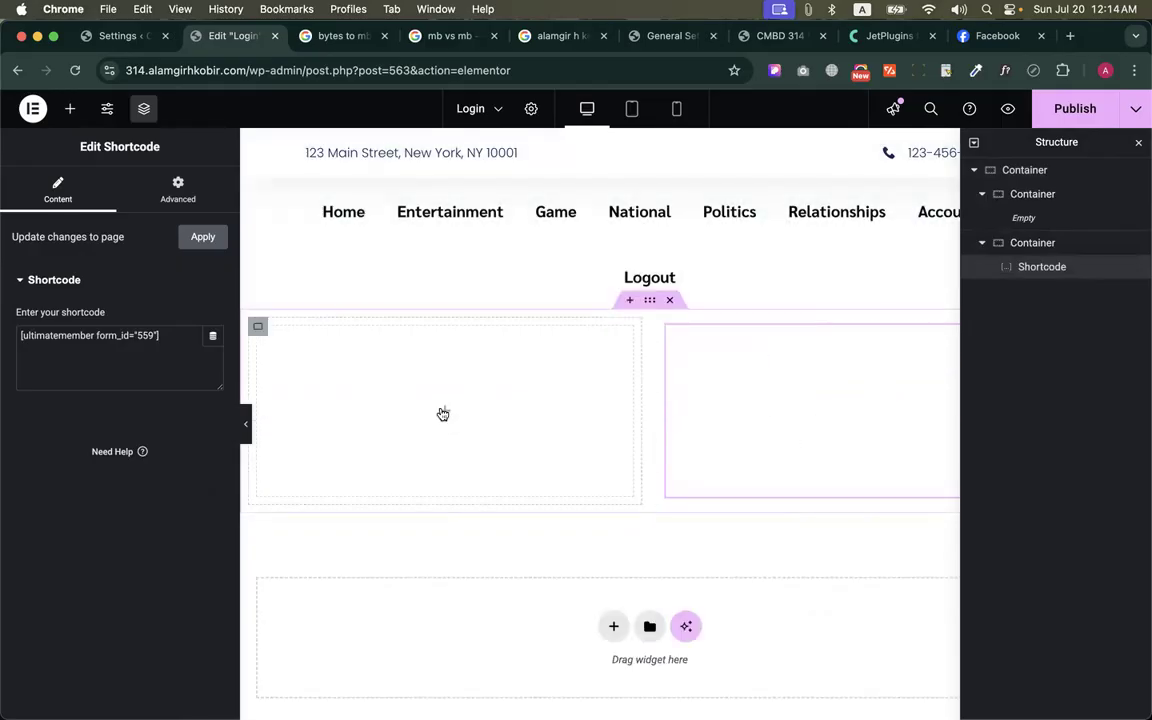
# Bring up the widget list for the empty container and open the unDraw illustrations site in another browser tab
pyautogui.click(443, 413)
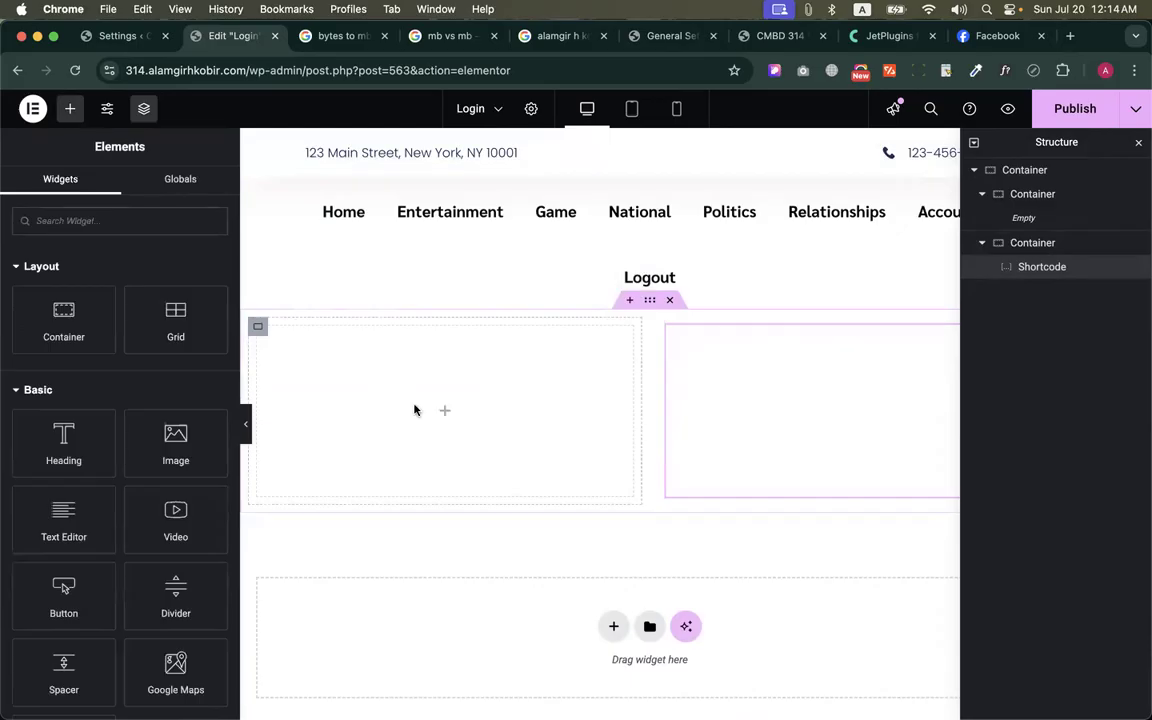
pyautogui.click(338, 36)
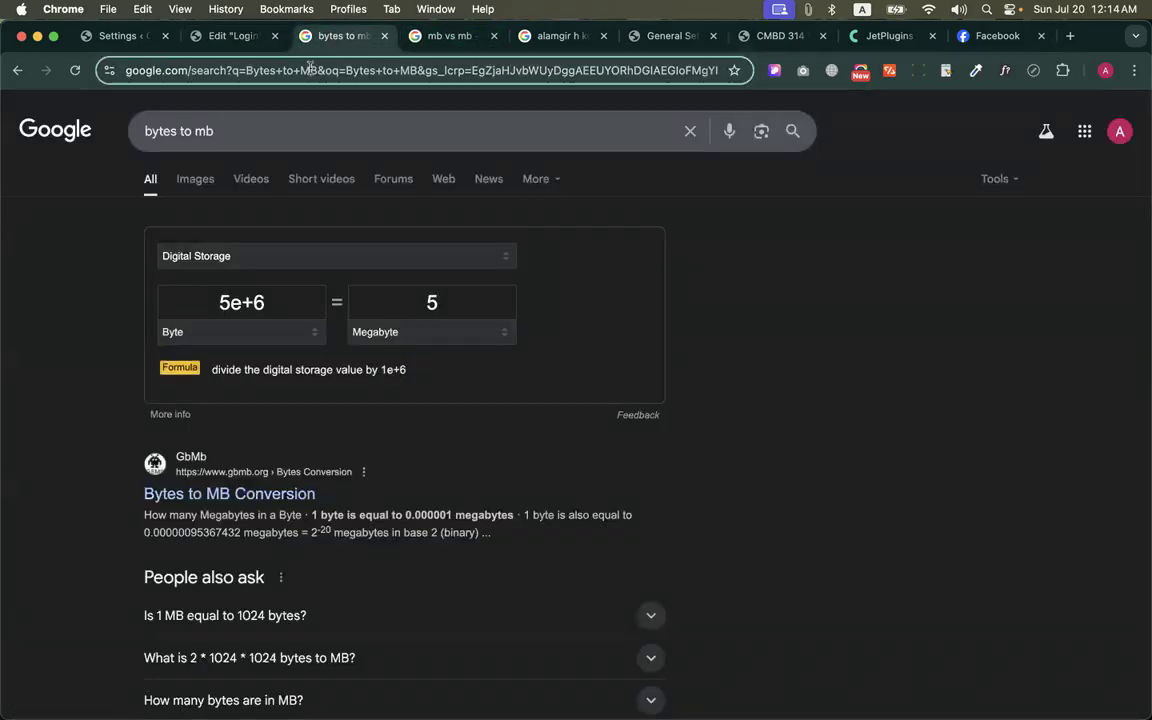
pyautogui.click(310, 70)
pyautogui.write('undraw')
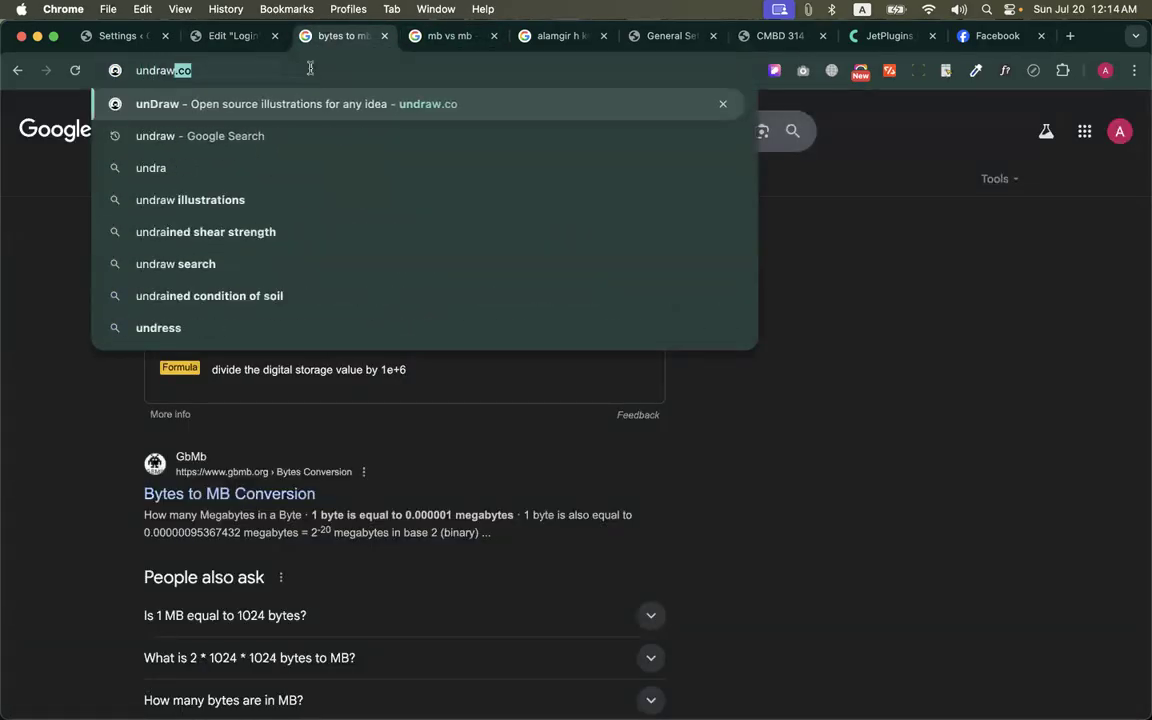
pyautogui.press('Return')
pyautogui.click(576, 360)
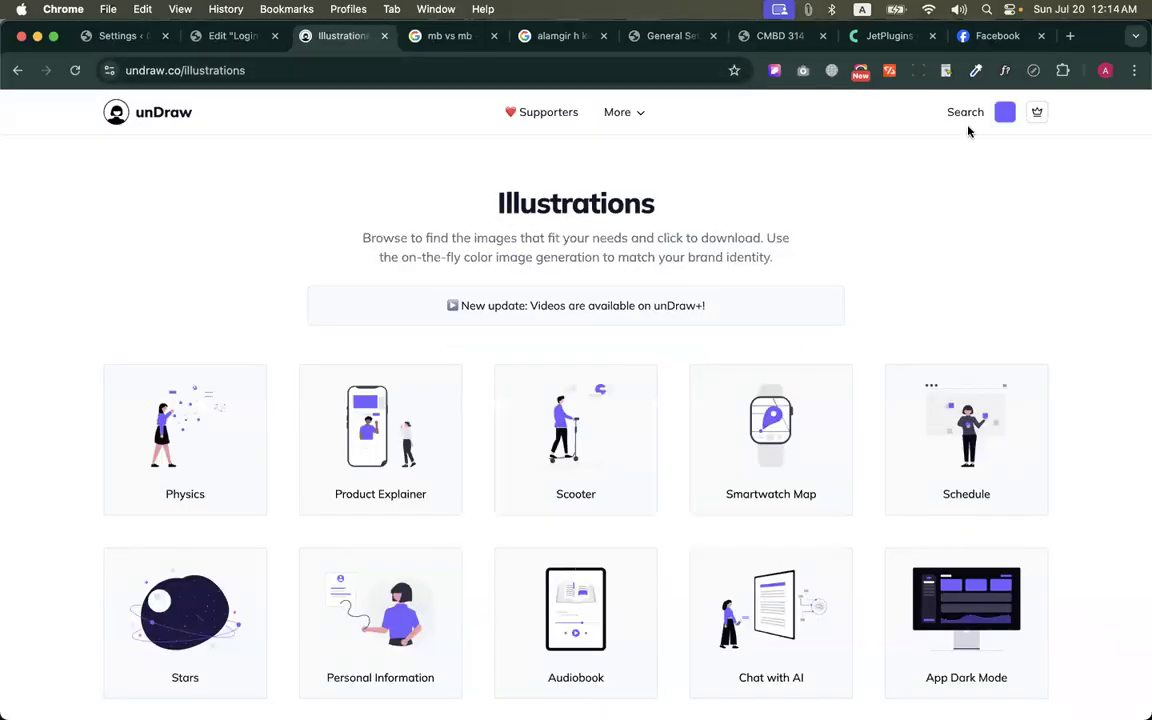
# Change the unDraw illustration color to green
pyautogui.click(1005, 112)
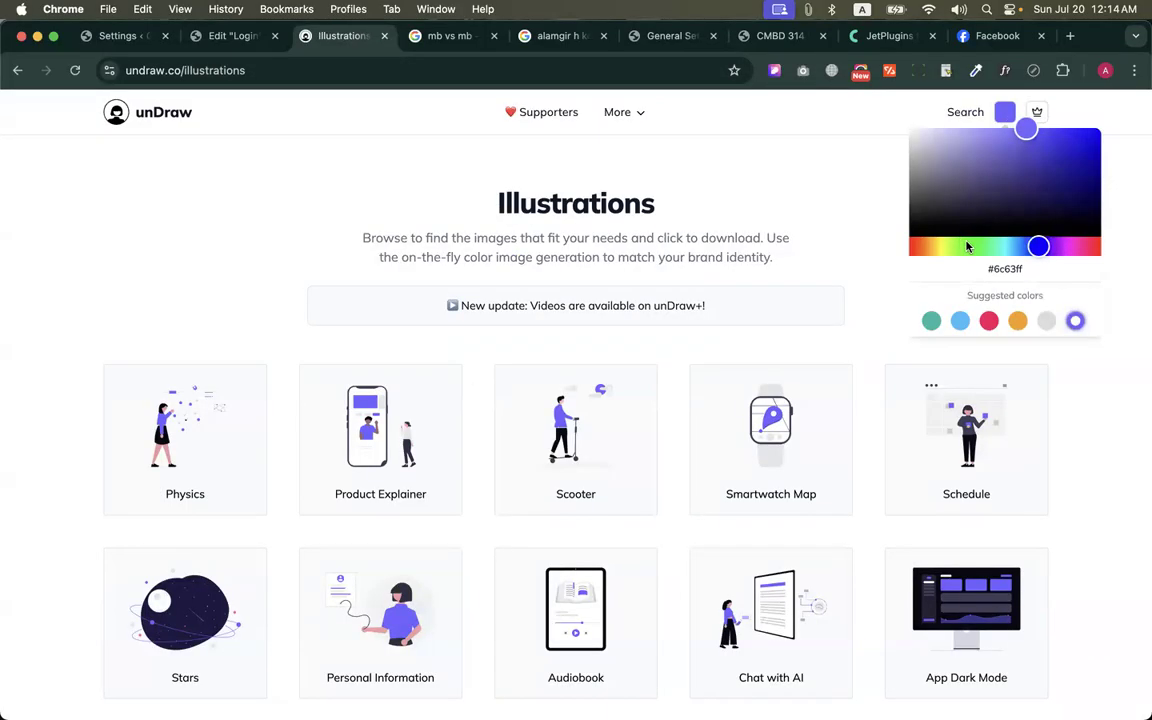
pyautogui.moveTo(967, 247); pyautogui.dragTo(989, 251)
pyautogui.moveTo(1060, 141); pyautogui.dragTo(1083, 166)
pyautogui.scroll(-3, 775, 214)
pyautogui.scroll(3, 775, 214)
# Search the illustrations for "login" and download the Enter Password illustration as SVG
pyautogui.click(945, 118)
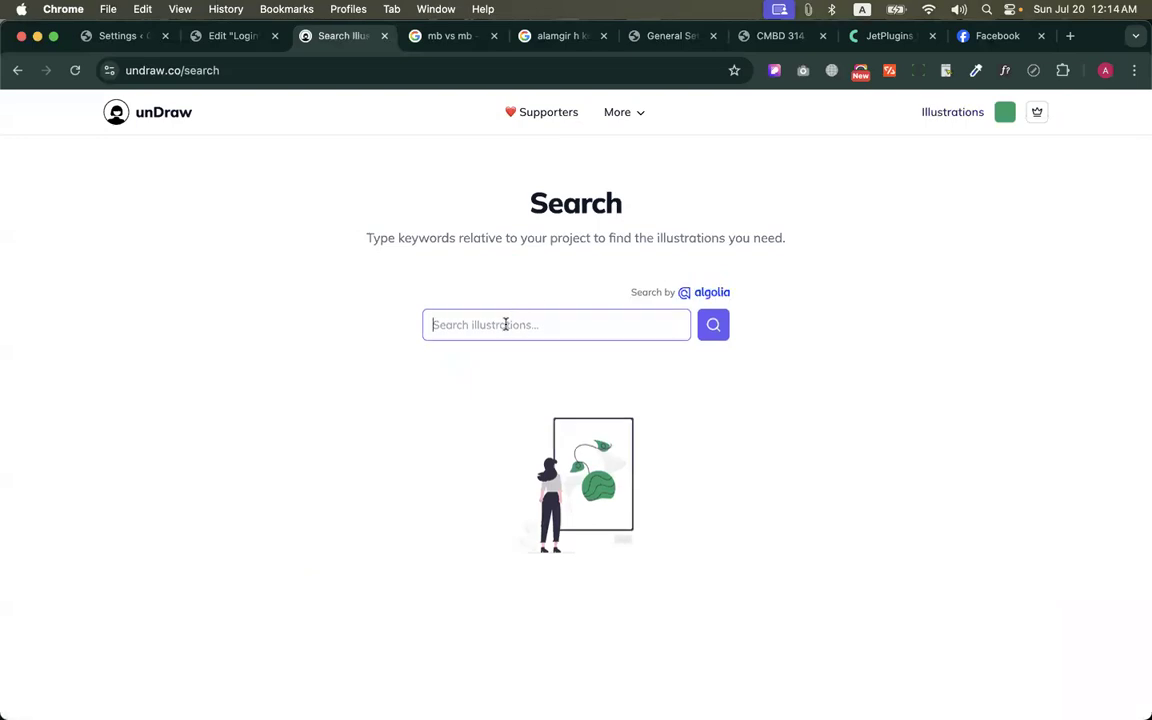
pyautogui.write('login')
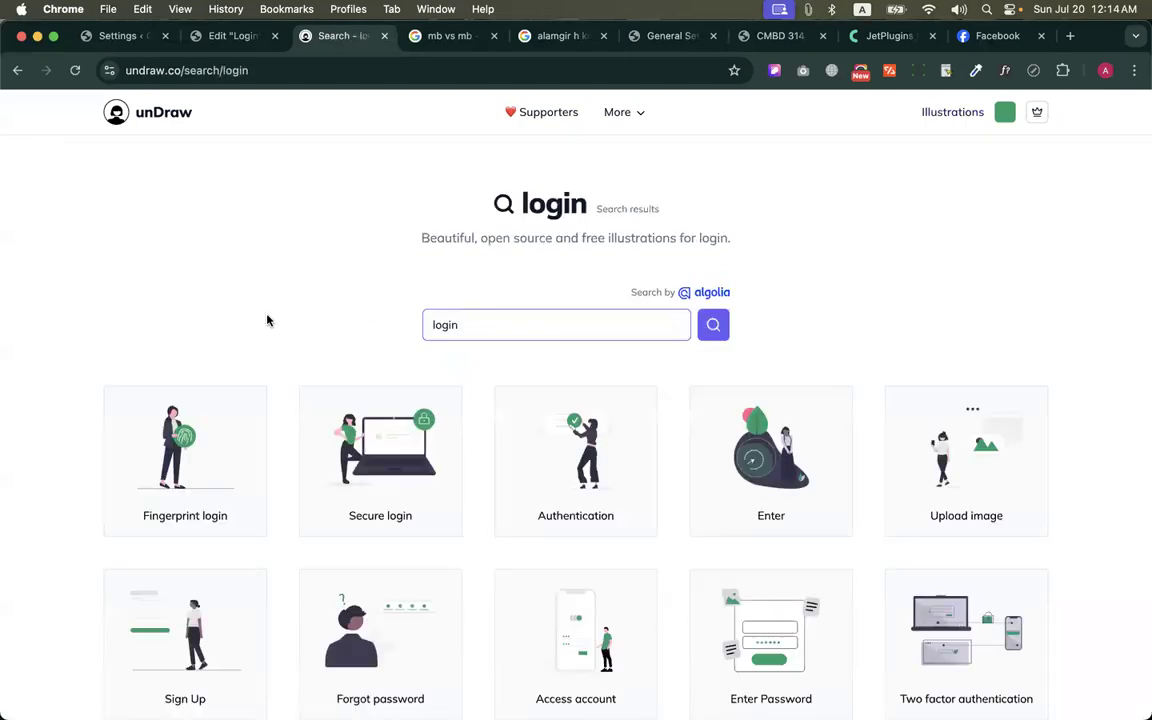
pyautogui.scroll(-5, 645, 290)
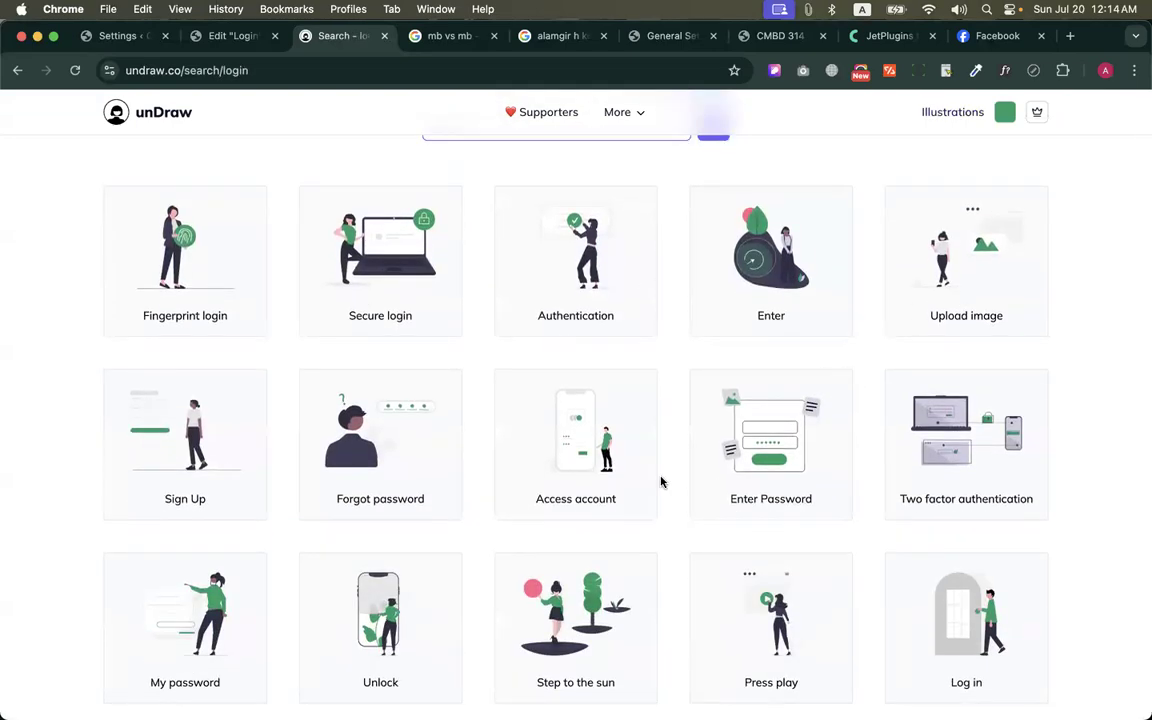
pyautogui.scroll(-1, 667, 478)
pyautogui.click(818, 360)
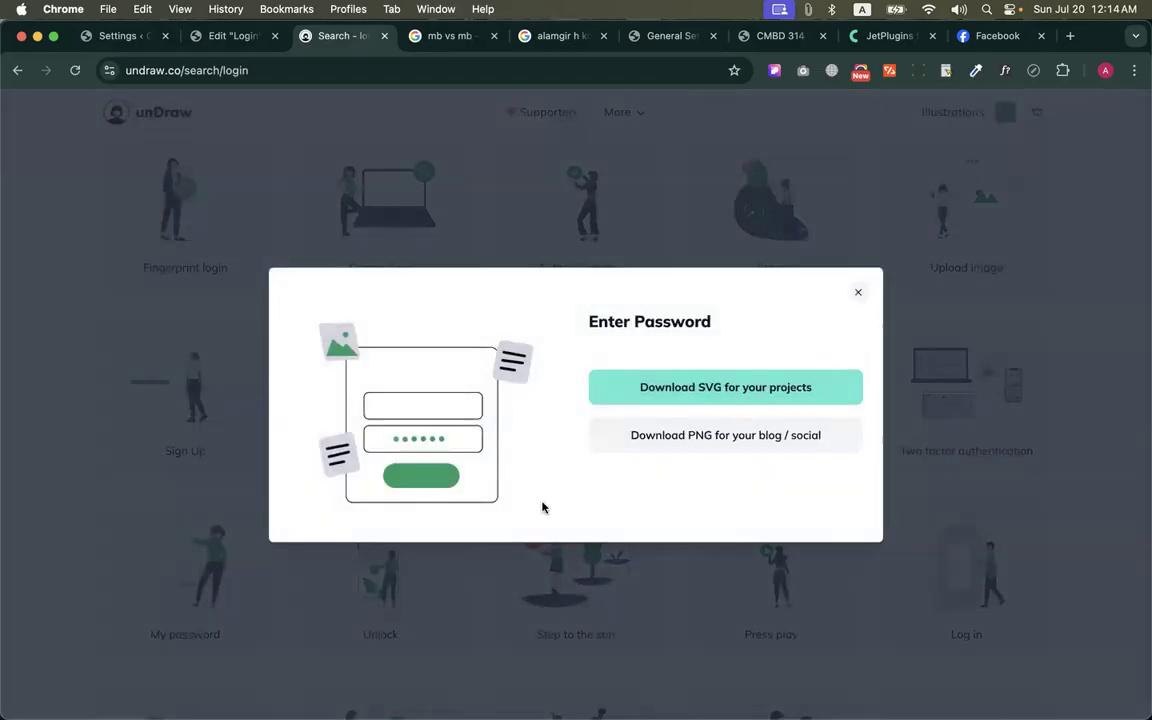
pyautogui.click(695, 378)
# Add an Image widget to the empty container in Elementor, upload undraw_enter-password_1kl4.svg as its image, and publish the page
pyautogui.click(232, 35)
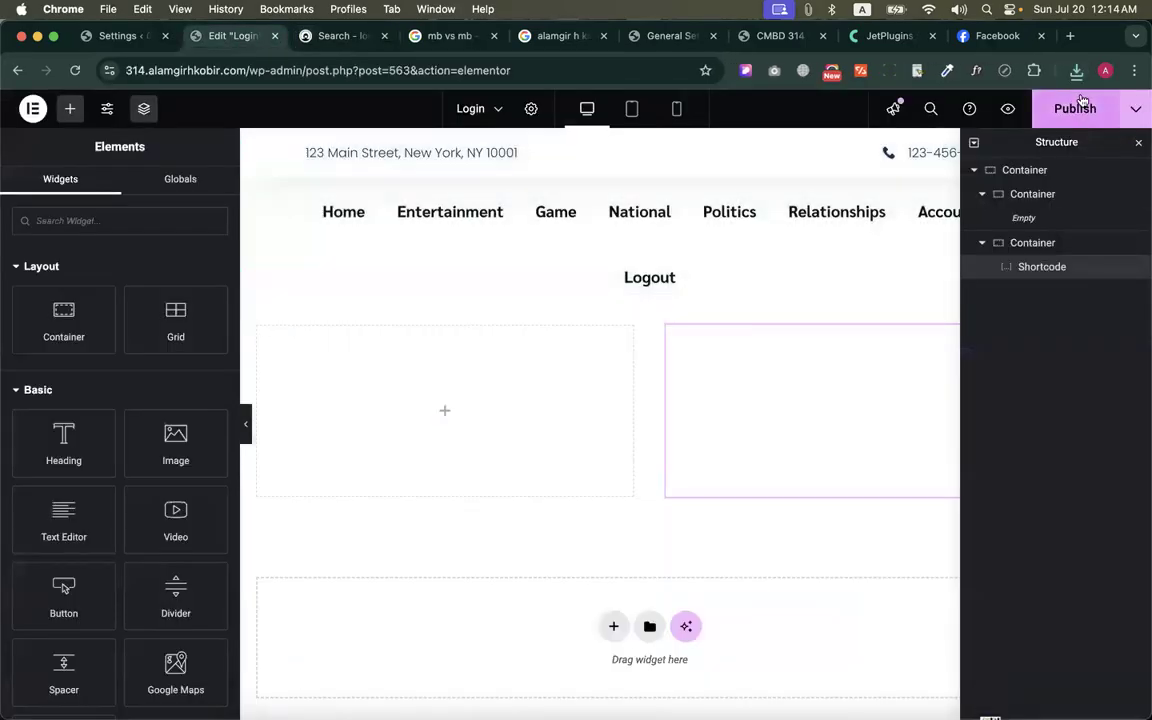
pyautogui.moveTo(175, 440); pyautogui.dragTo(420, 425)
pyautogui.click(131, 322)
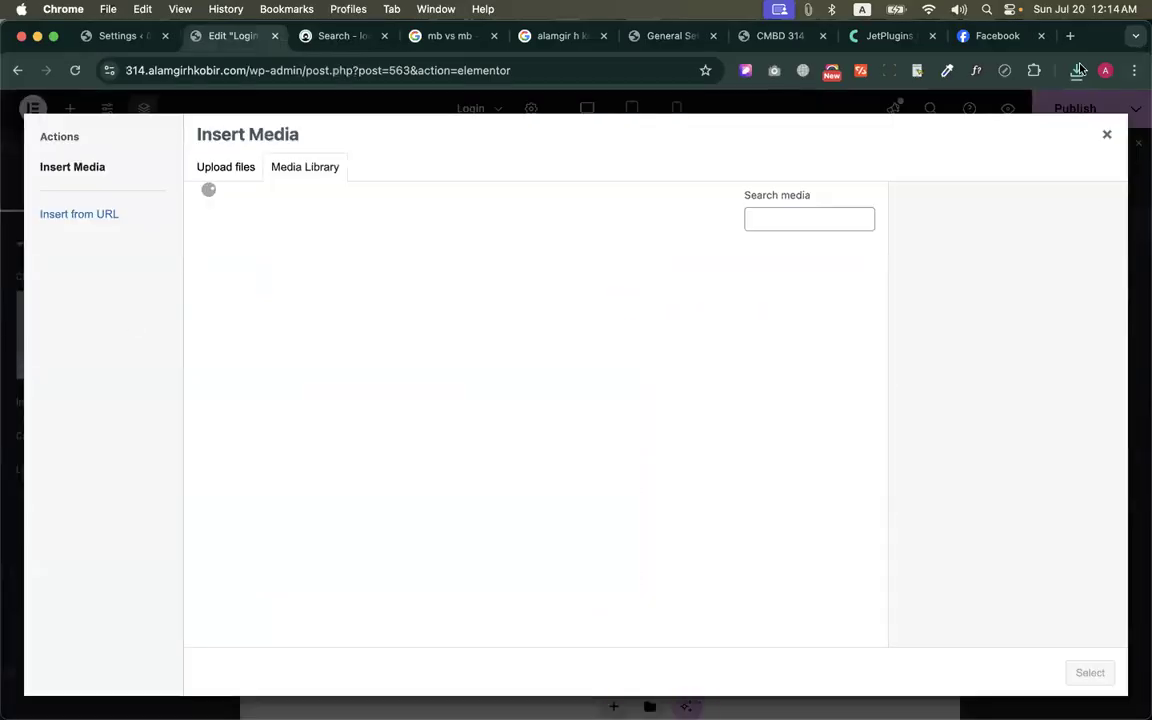
pyautogui.click(1078, 70)
pyautogui.moveTo(880, 137); pyautogui.dragTo(540, 420)
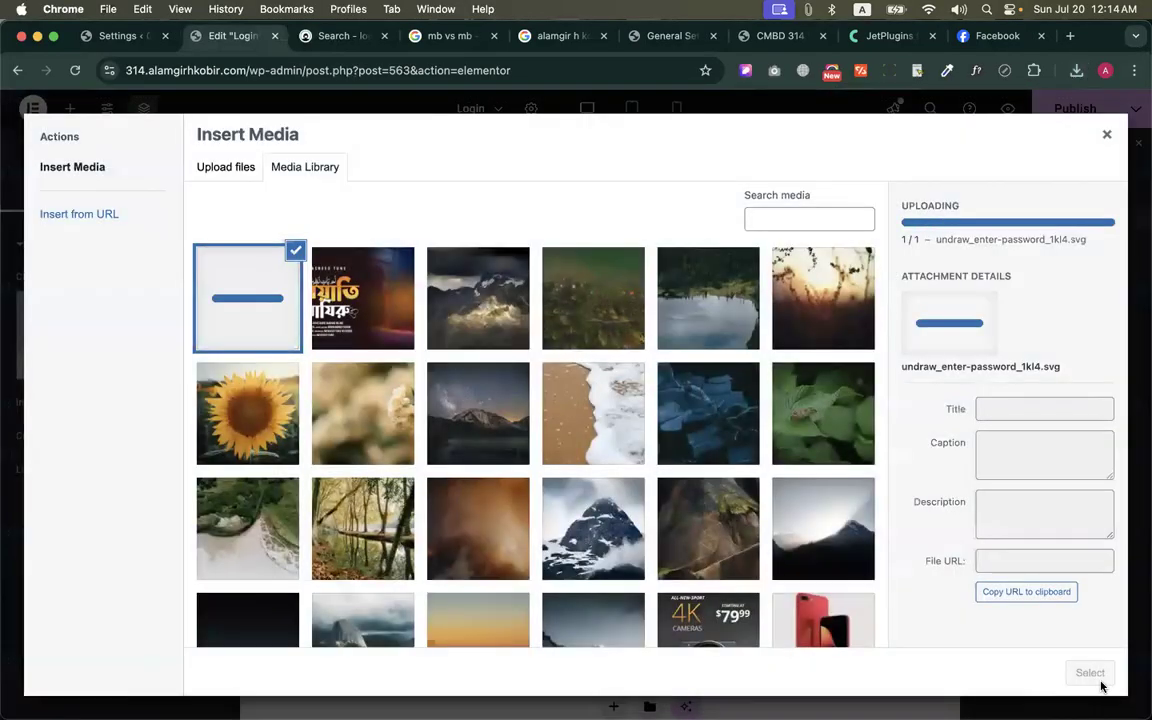
pyautogui.click(1090, 673)
pyautogui.click(1072, 110)
# Switch to the visitor's browser window and check the site's Login page
pyautogui.hotkey('ctrl', 'Up')
pyautogui.click(468, 190)
pyautogui.scroll(2, 468, 186)
pyautogui.scroll(-5, 656, 237)
pyautogui.scroll(5, 656, 237)
pyautogui.click(940, 187)
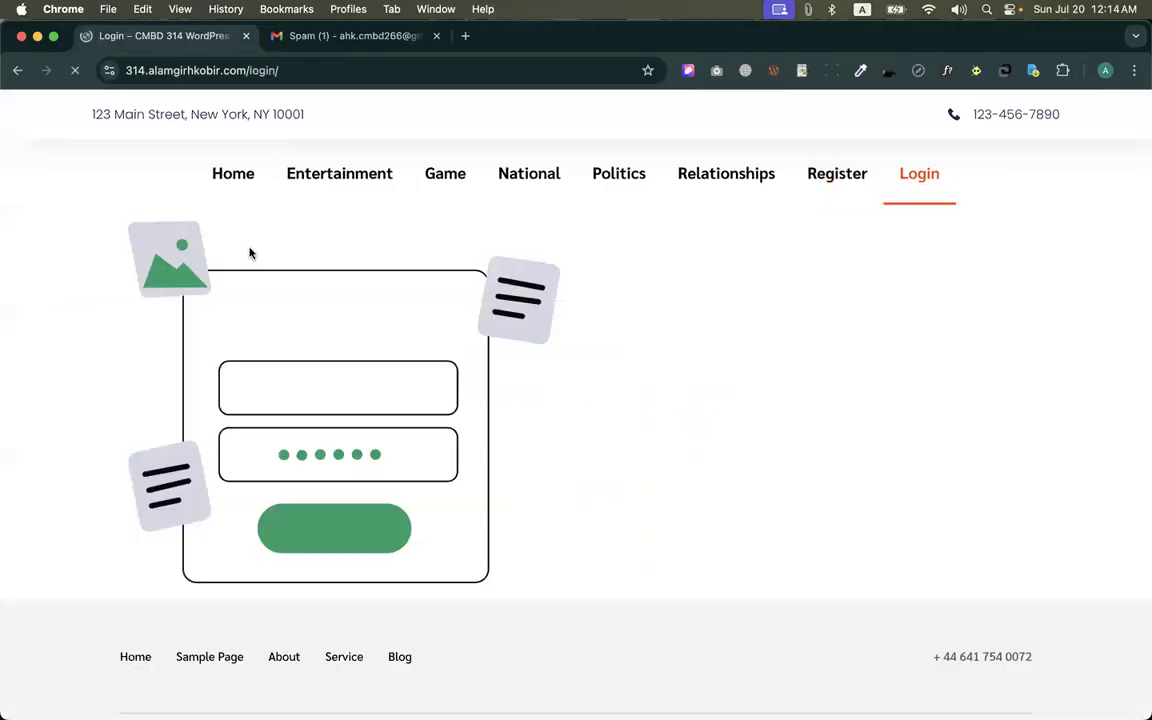
# Return to the Elementor editor, set the form container's Justify Content to center, and publish the page
pyautogui.hotkey('ctrl', 'Up')
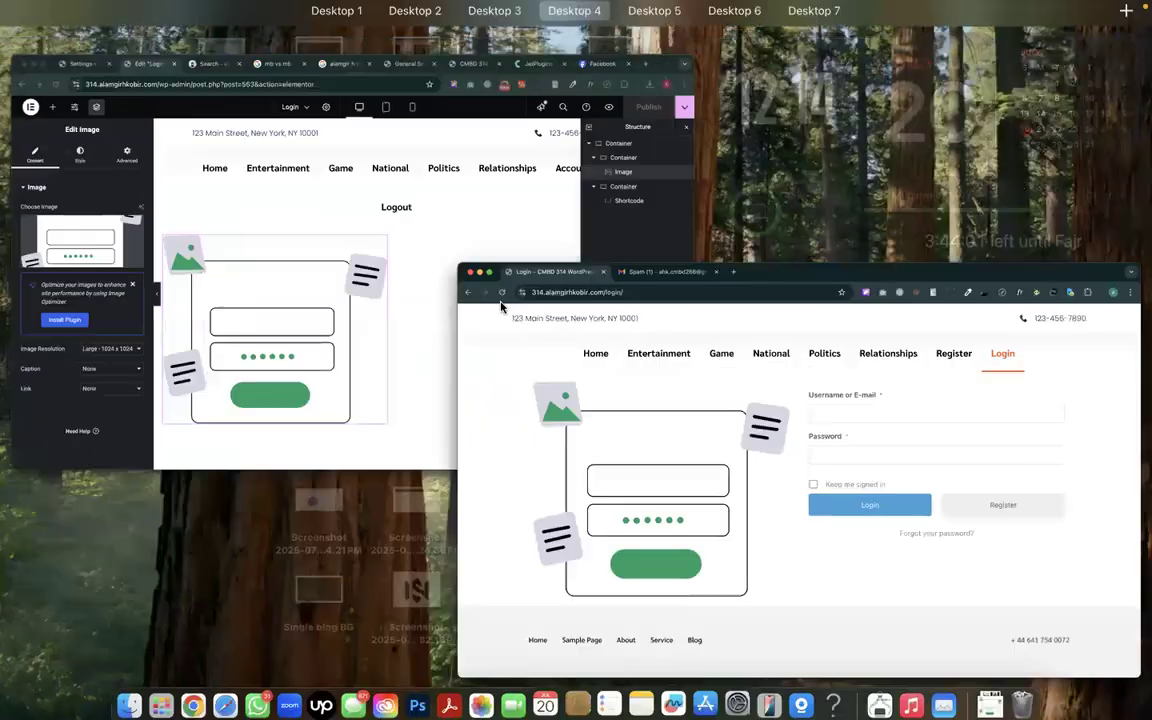
pyautogui.click(501, 262)
pyautogui.click(667, 327)
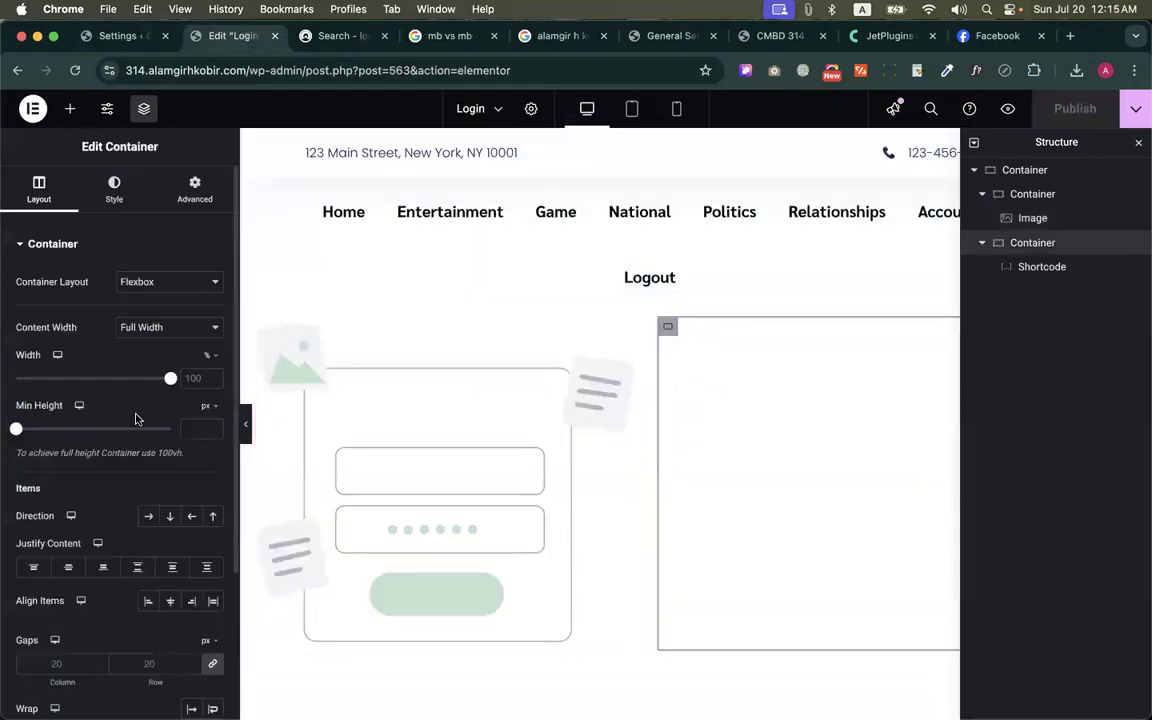
pyautogui.click(68, 567)
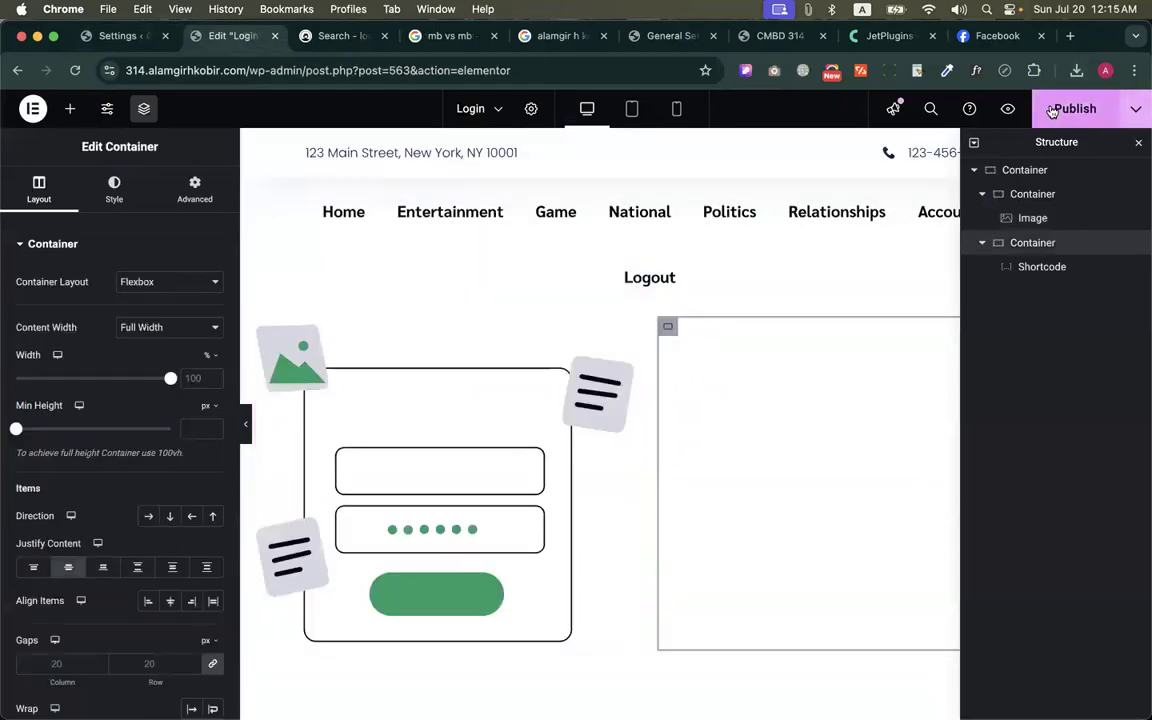
# Reload the Login page in the visitor's window to check the form's vertical alignment
pyautogui.hotkey('ctrl', 'Up')
pyautogui.click(458, 154)
pyautogui.click(76, 70)
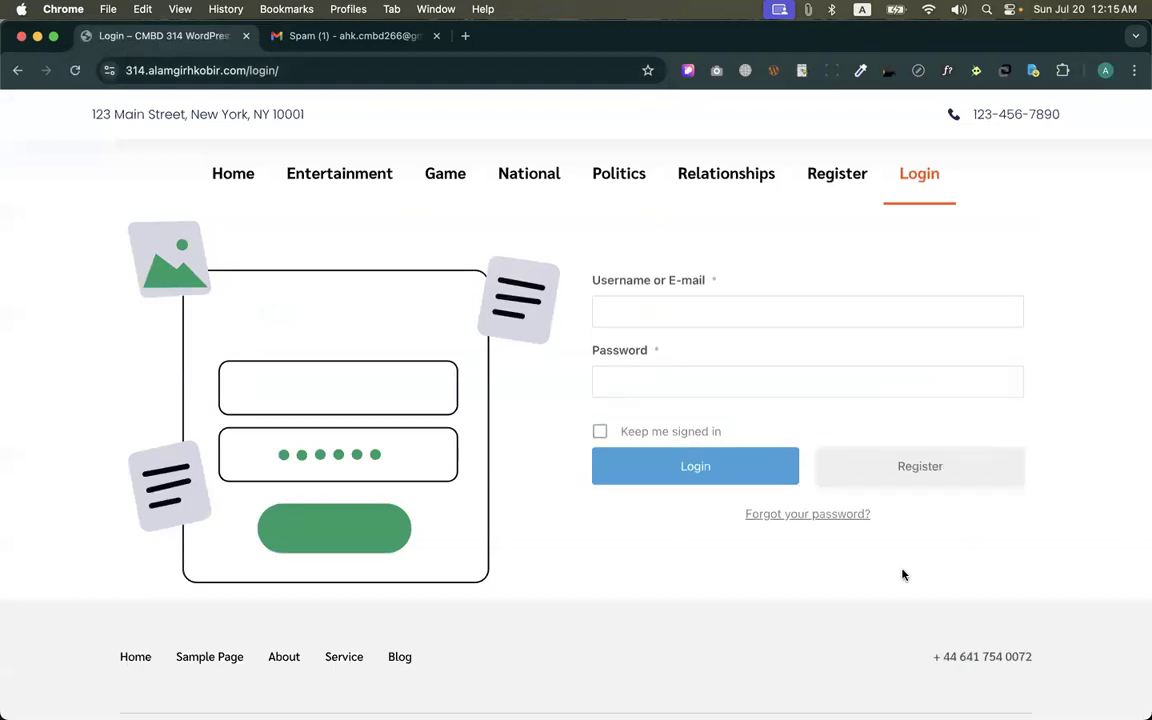
# Unlink the main container's margins in Elementor and set the top and bottom margins to 100 px
pyautogui.hotkey('ctrl', 'Up')
pyautogui.click(383, 222)
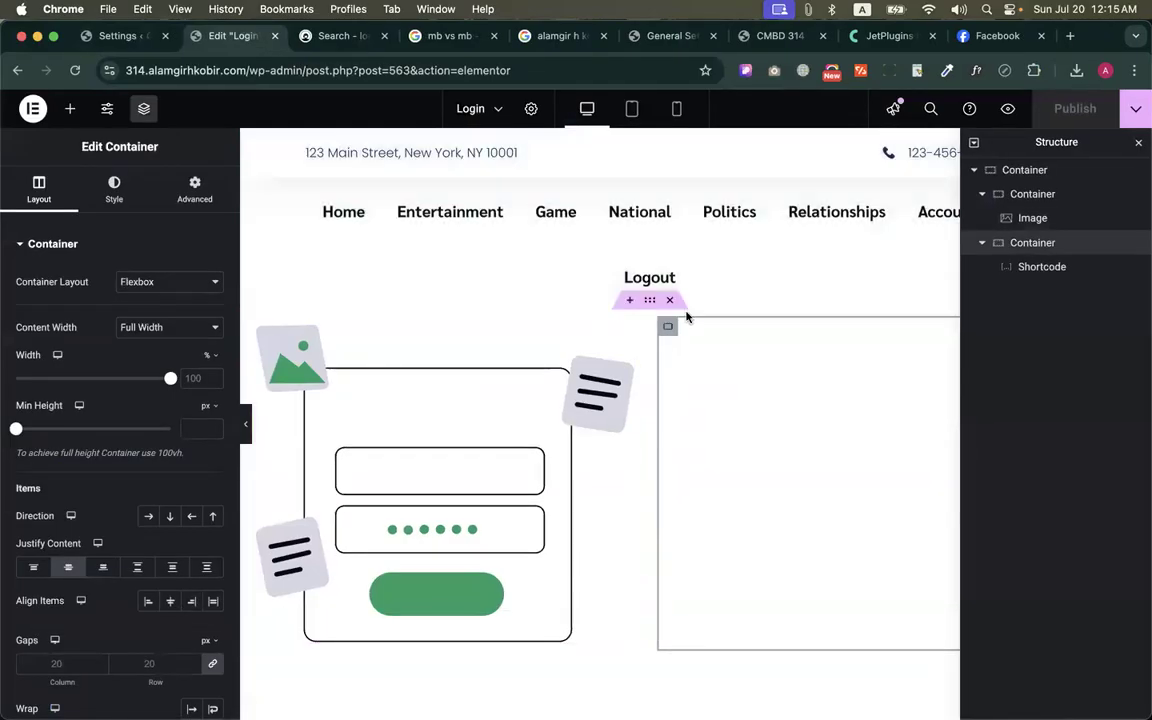
pyautogui.click(1005, 172)
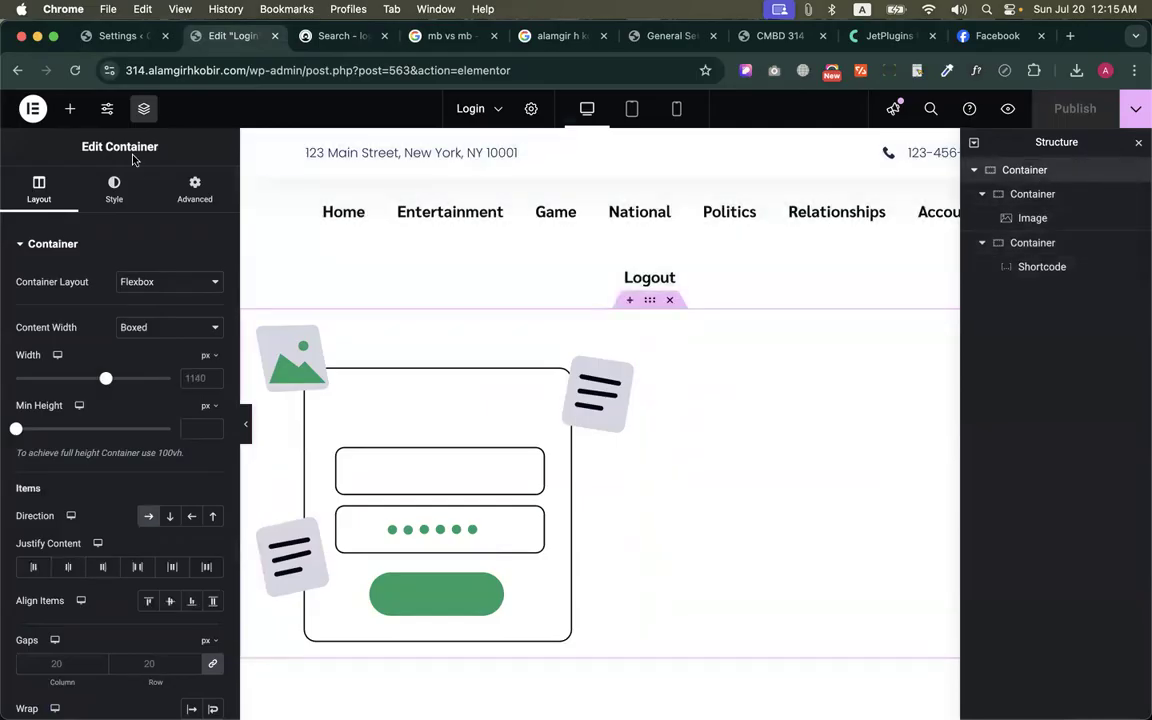
pyautogui.click(187, 201)
pyautogui.click(212, 299)
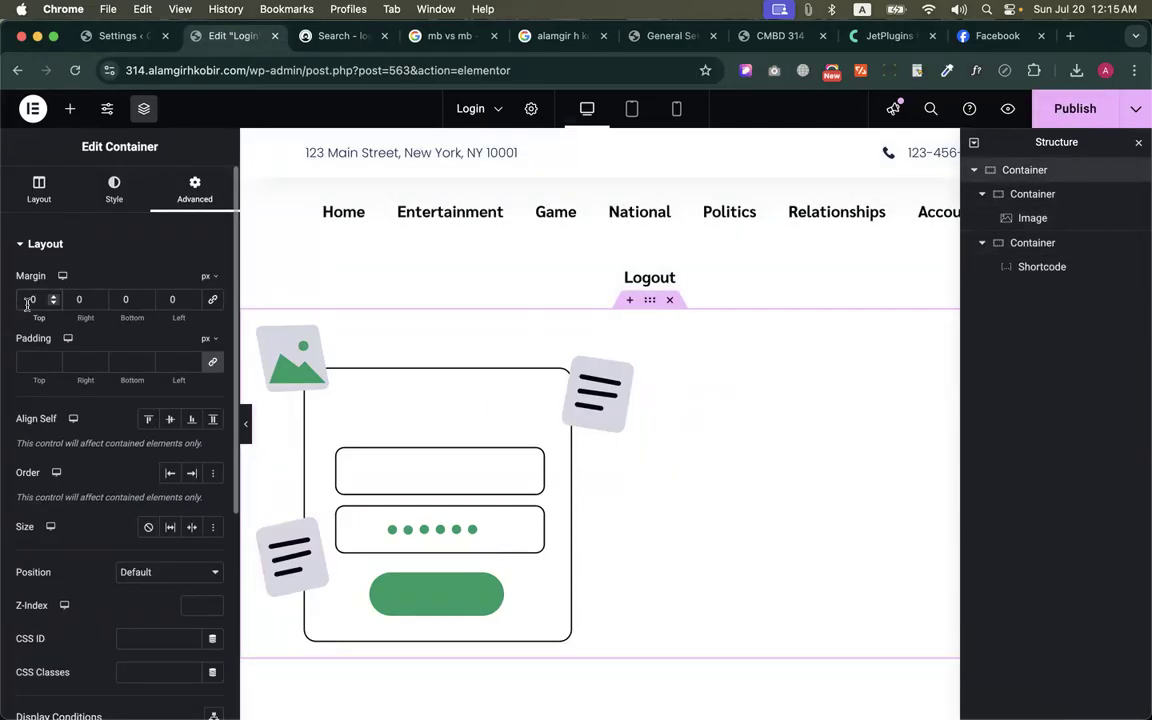
pyautogui.write('100')
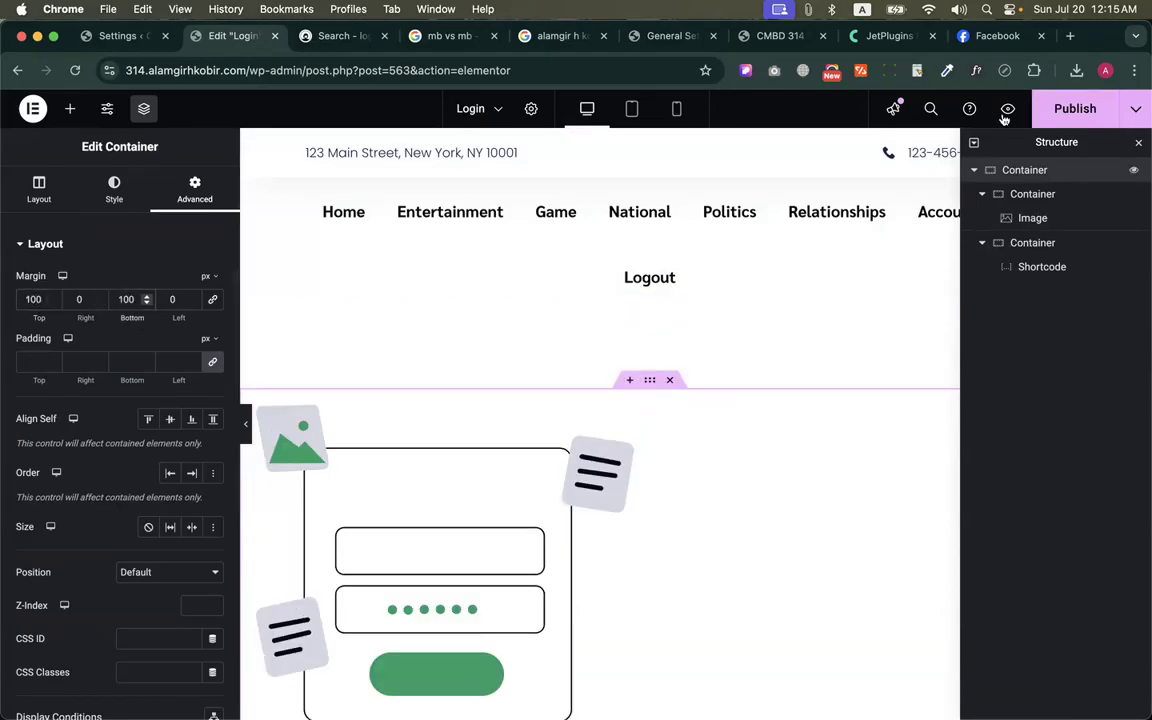
# Publish the Login page with its new margins and reload it in the visitor's browser window
pyautogui.click(1054, 108)
pyautogui.hotkey('ctrl', 'Up')
pyautogui.click(344, 206)
pyautogui.click(73, 76)
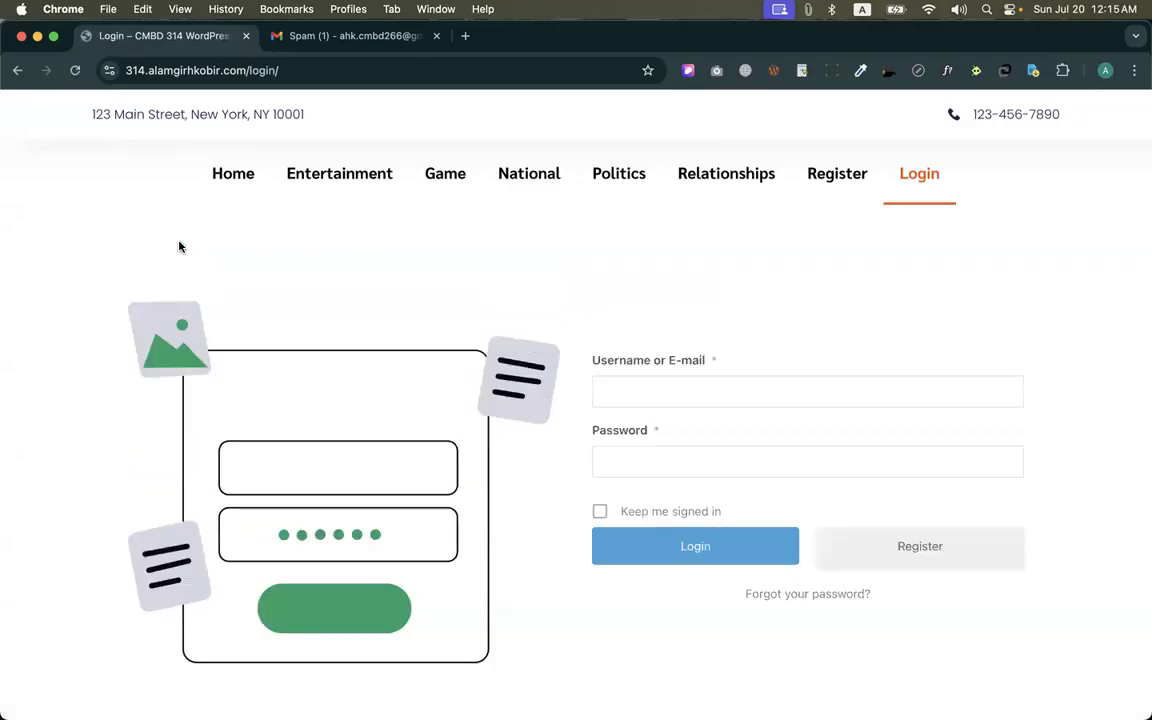
# Examine the visitor's Login page from header to footer, checking the spacing around the illustration and login form
pyautogui.scroll(-3, 500, 498)
pyautogui.scroll(5, 500, 498)
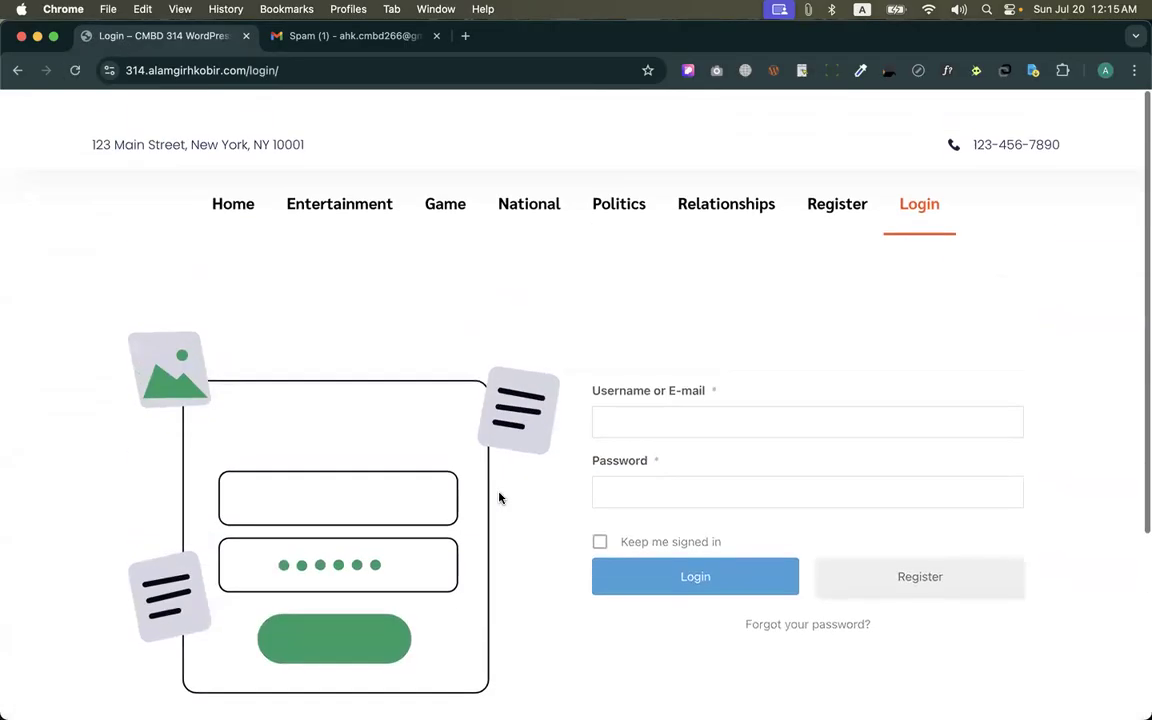
pyautogui.scroll(-1, 500, 498)
pyautogui.scroll(-3, 500, 498)
pyautogui.scroll(-2, 859, 267)
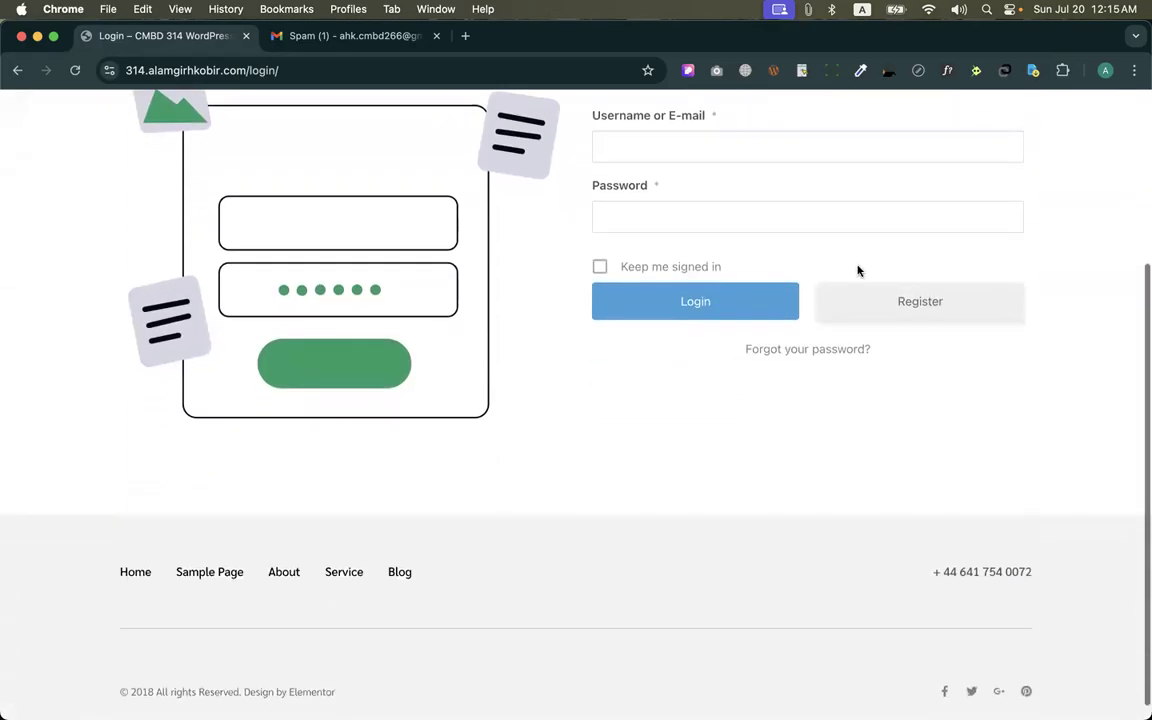
pyautogui.scroll(5, 813, 278)
pyautogui.scroll(-1, 813, 280)
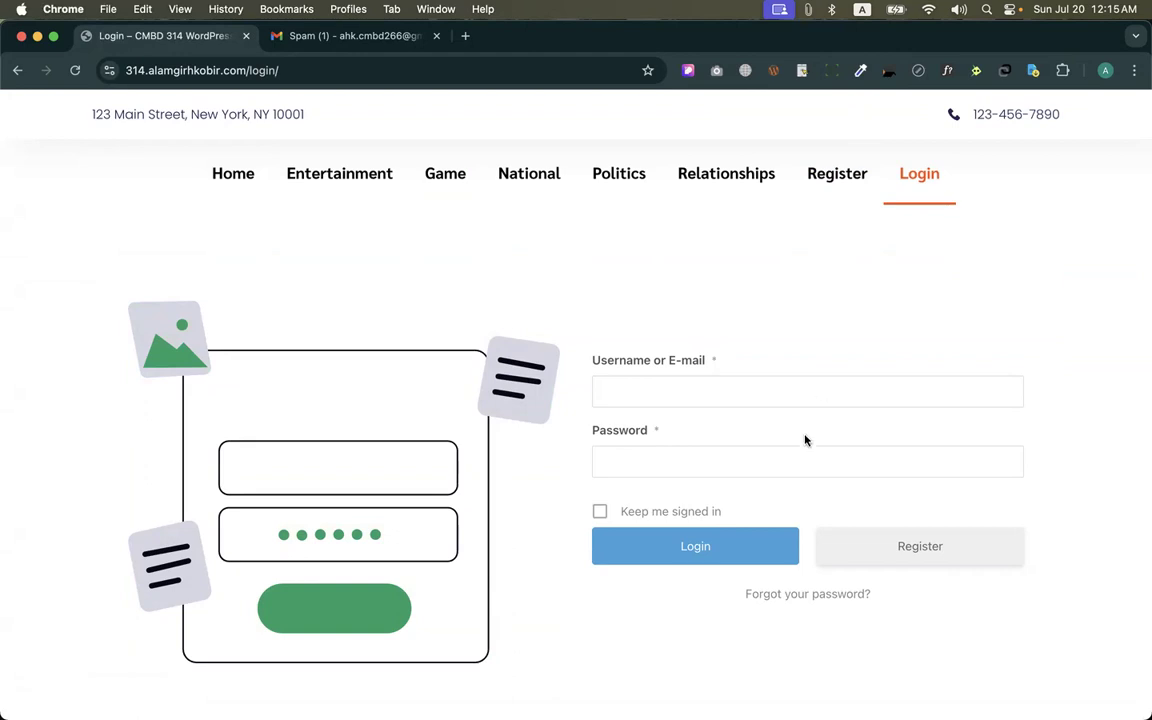
pyautogui.scroll(-3, 786, 306)
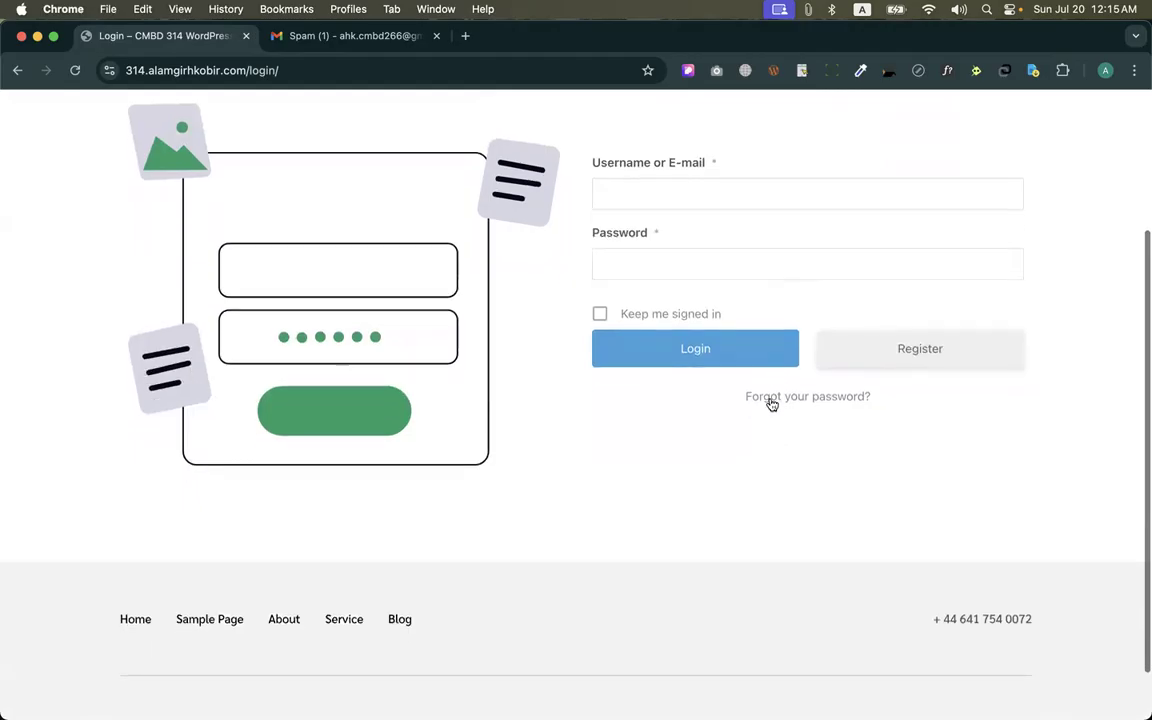
pyautogui.scroll(3, 771, 404)
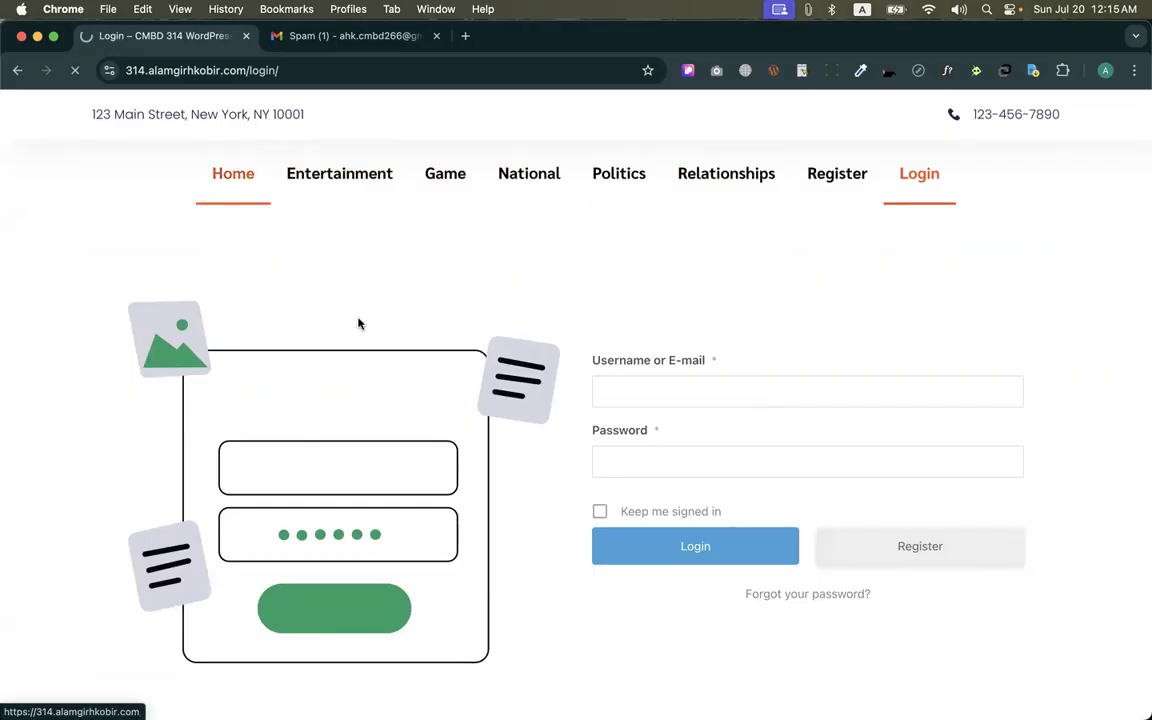
# Return to the admin browser window, load ultimatemember.com in the Google search tab, and open its documentation
pyautogui.hotkey('ctrl', 'Up')
pyautogui.click(866, 211)
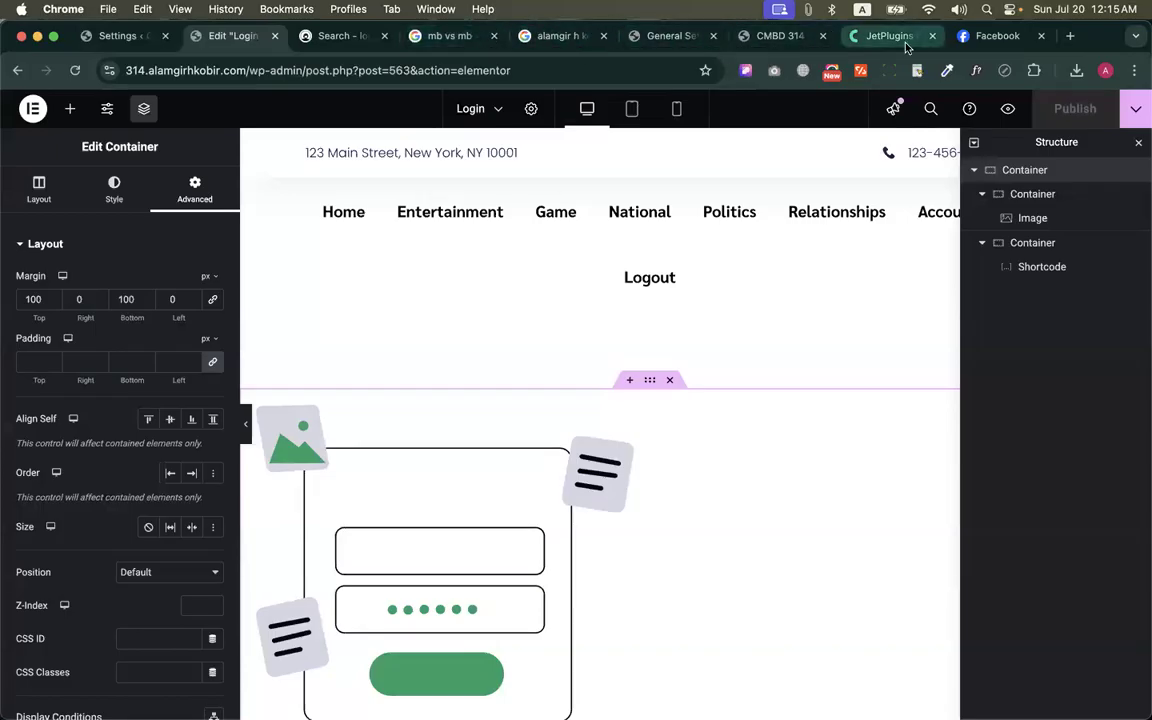
pyautogui.click(410, 32)
pyautogui.click(443, 72)
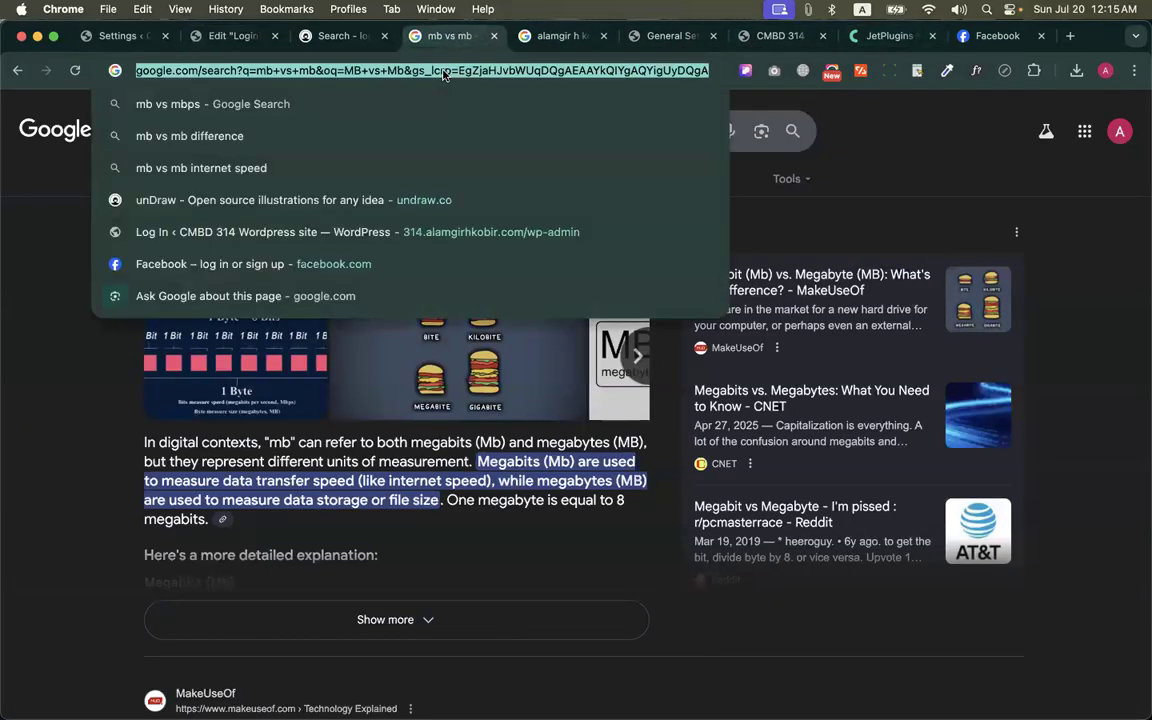
pyautogui.write('ultimate')
pyautogui.press('Return')
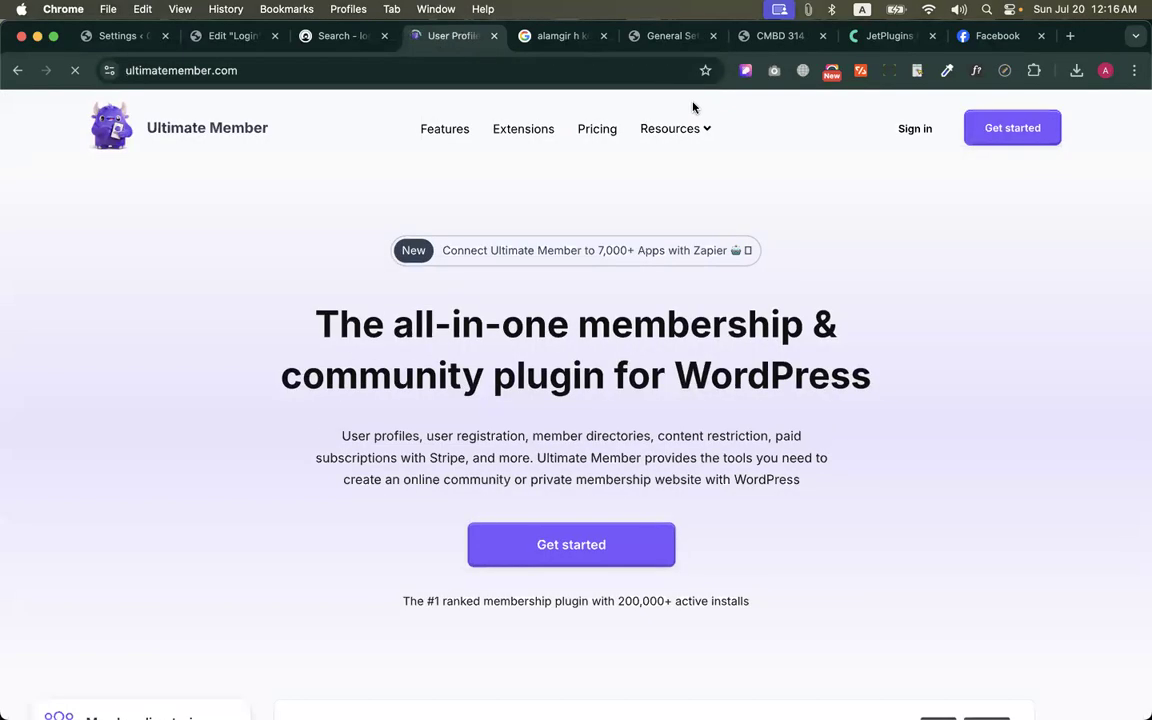
pyautogui.moveTo(681, 128)
pyautogui.click(669, 175)
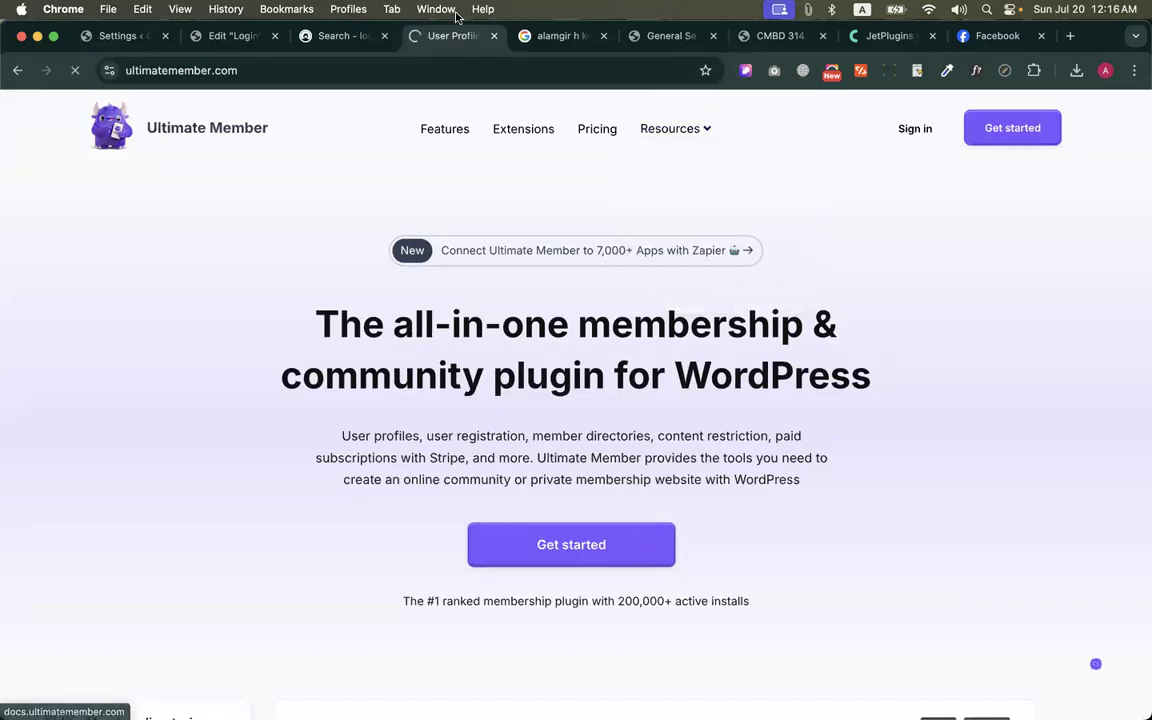
# Look through the Core Plugin documentation categories and open the General category
pyautogui.scroll(-2, 416, 350)
pyautogui.scroll(-2, 416, 350)
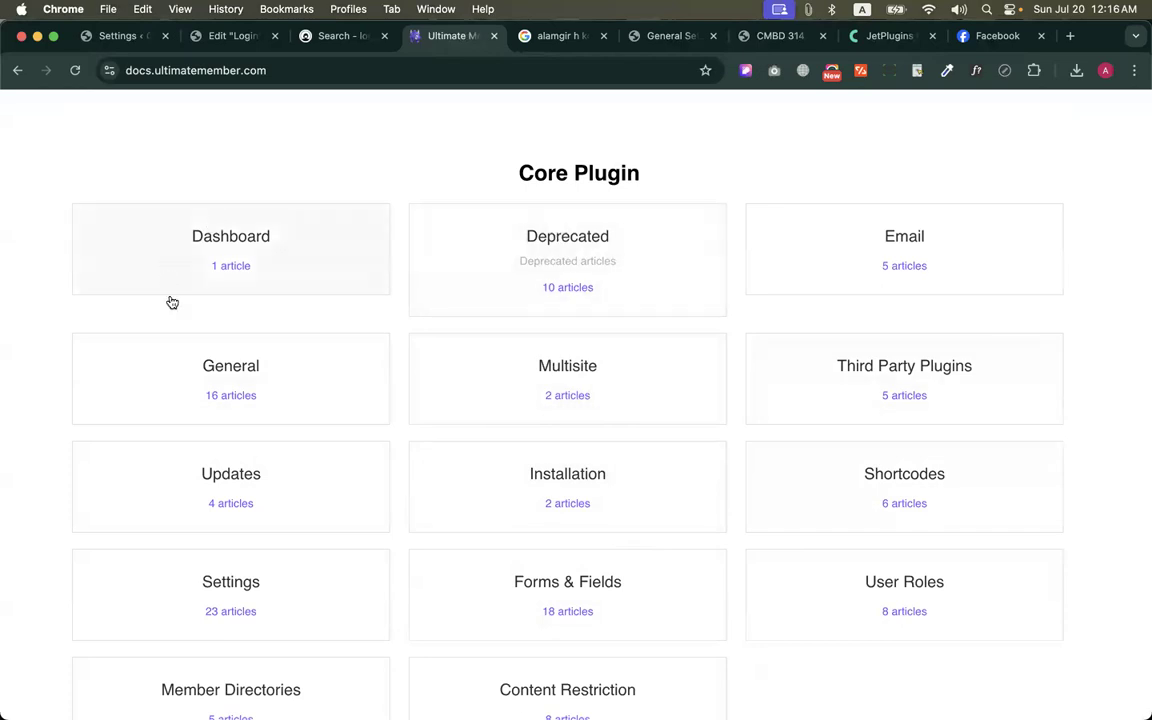
pyautogui.scroll(-10, 193, 357)
pyautogui.scroll(-5, 628, 307)
pyautogui.scroll(20, 628, 307)
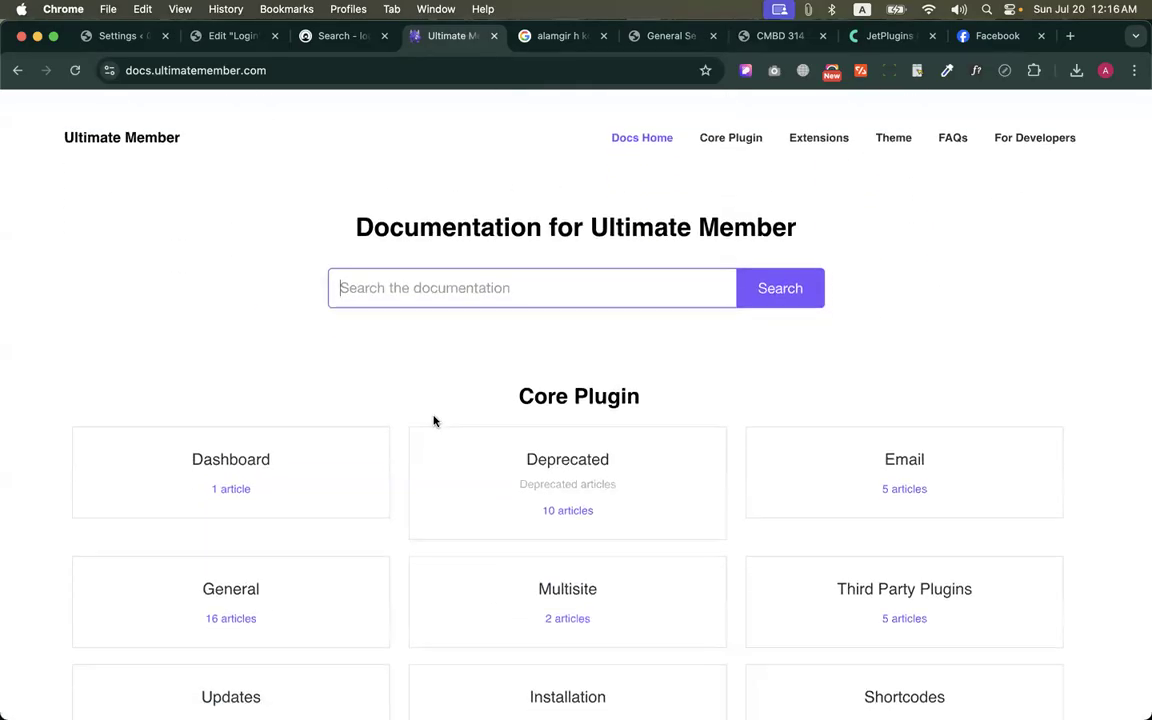
pyautogui.scroll(-1, 434, 421)
pyautogui.click(235, 536)
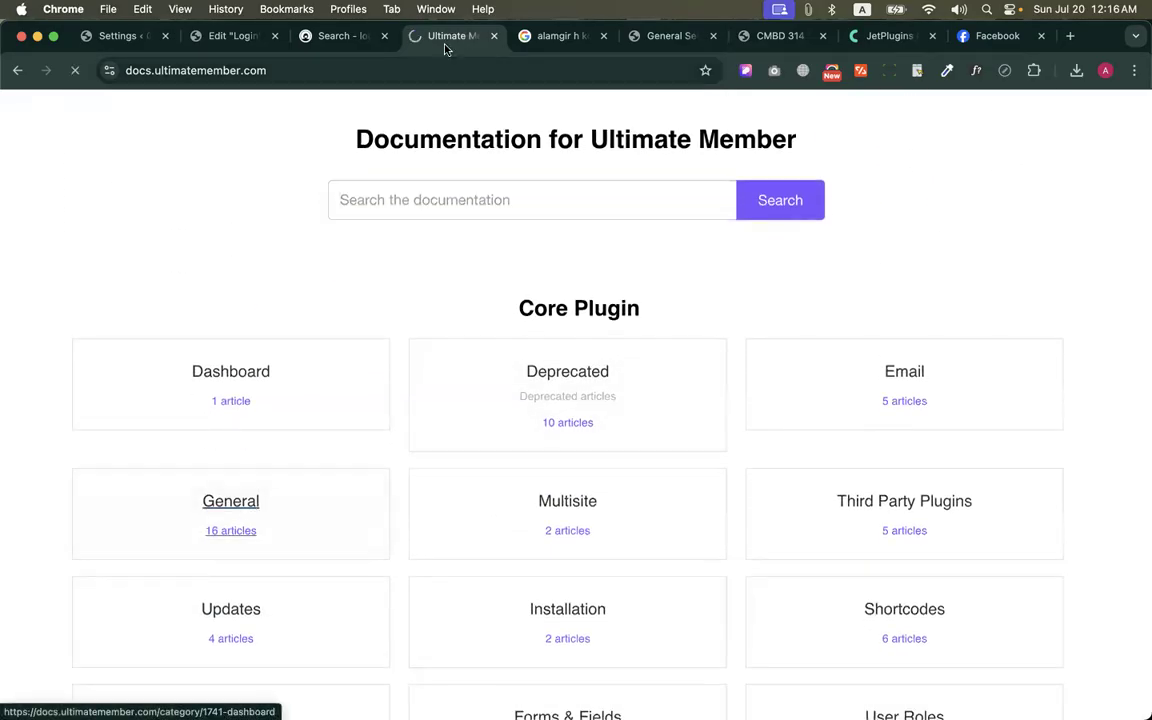
pyautogui.scroll(-1, 430, 260)
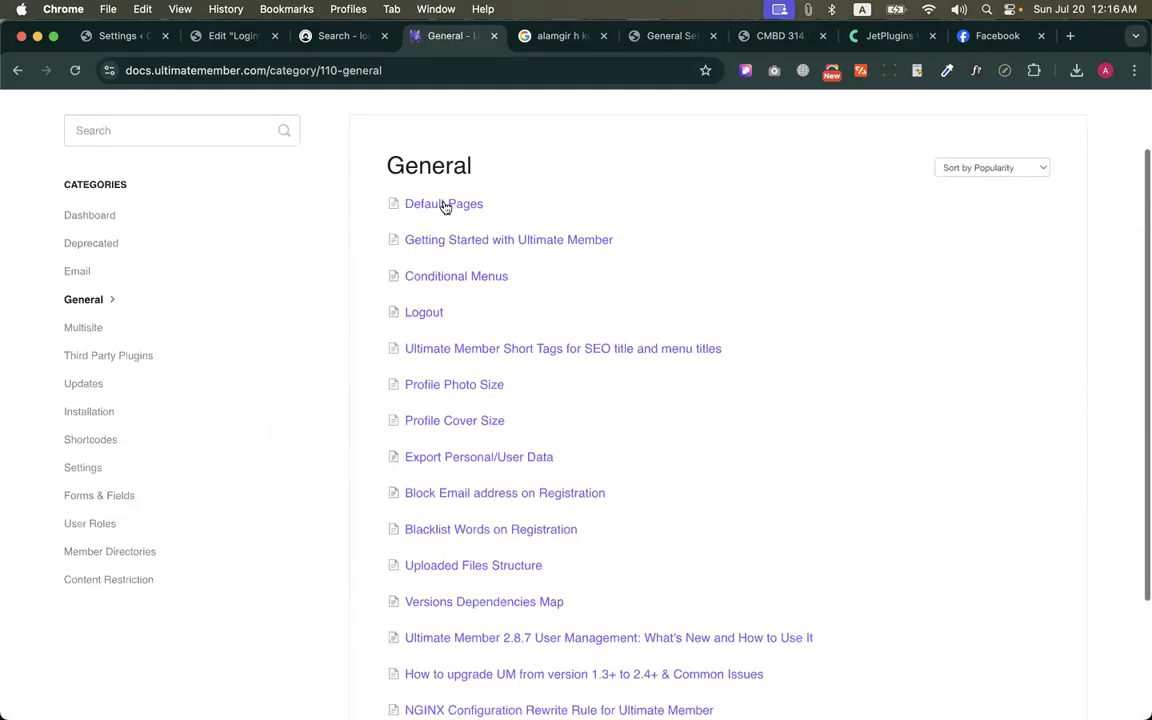
# Open the Default Pages article and skim its overview of the plugin's pages
pyautogui.click(443, 203)
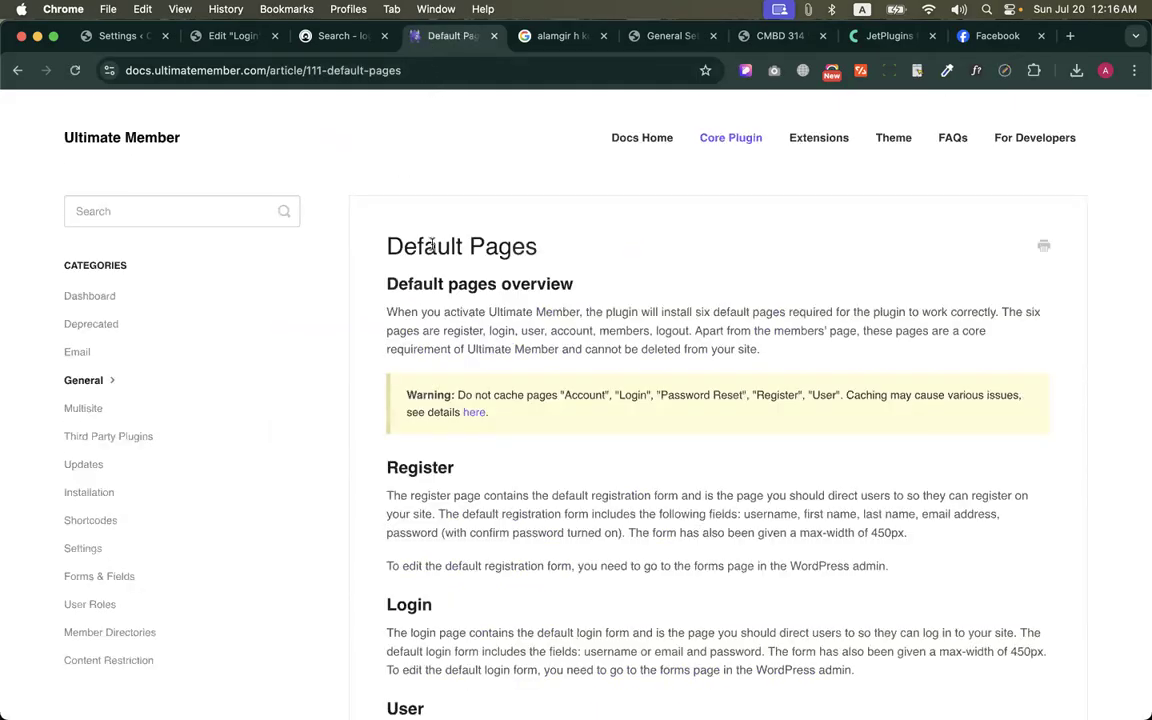
pyautogui.scroll(-7, 432, 436)
pyautogui.scroll(-4, 432, 432)
pyautogui.scroll(10, 427, 430)
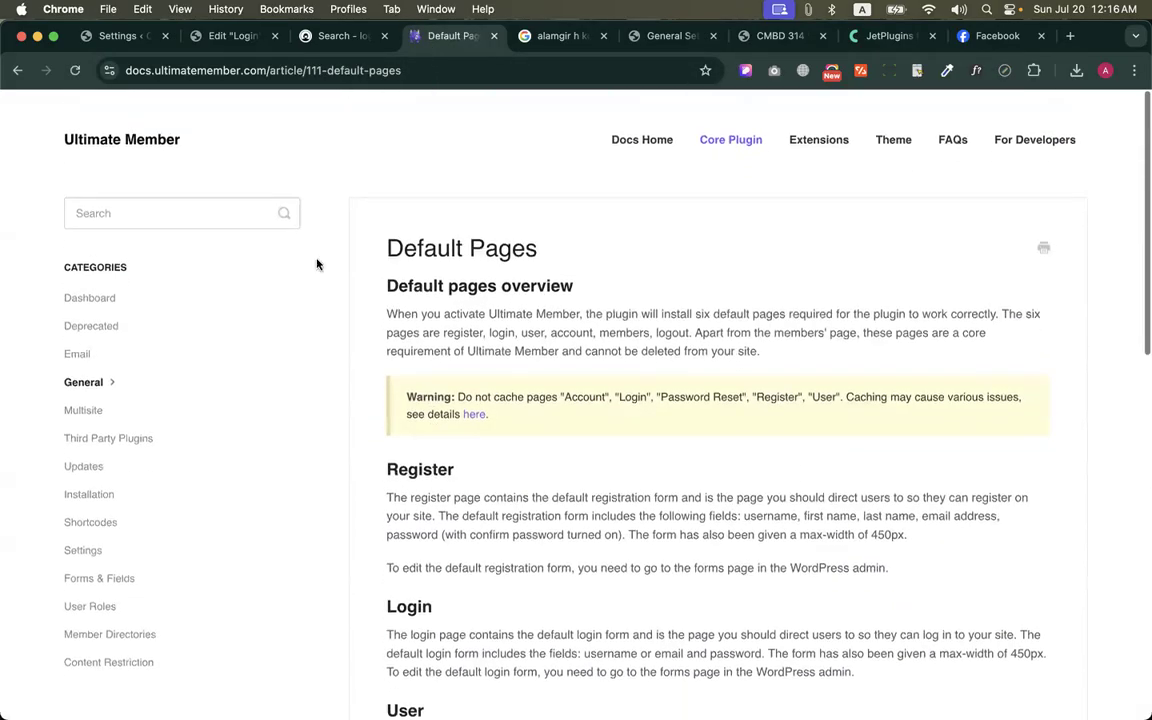
# Go back to the General category and read through the Profile Photo Size article
pyautogui.click(18, 70)
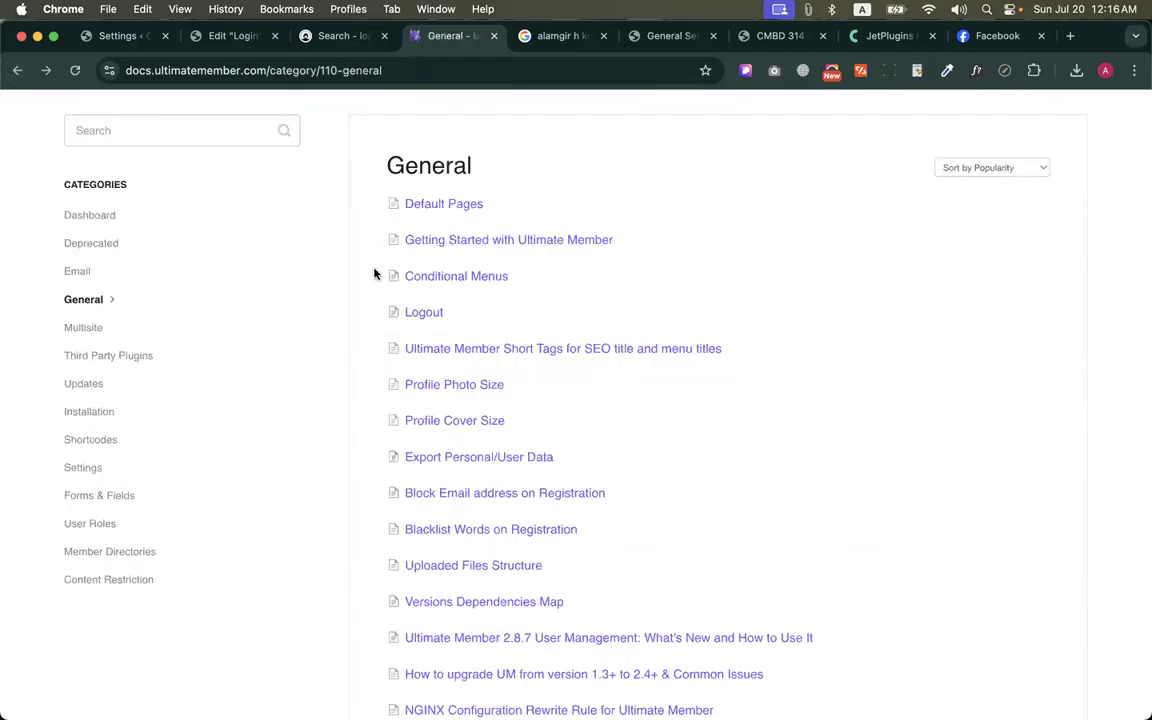
pyautogui.scroll(-3, 445, 470)
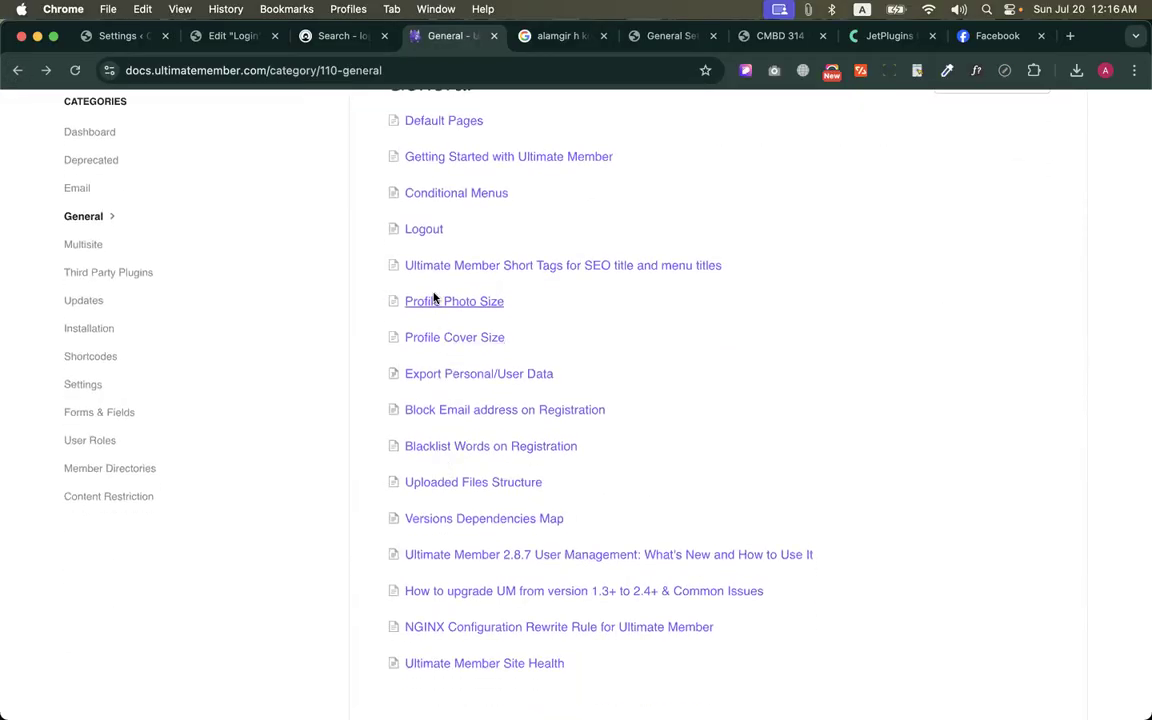
pyautogui.click(434, 302)
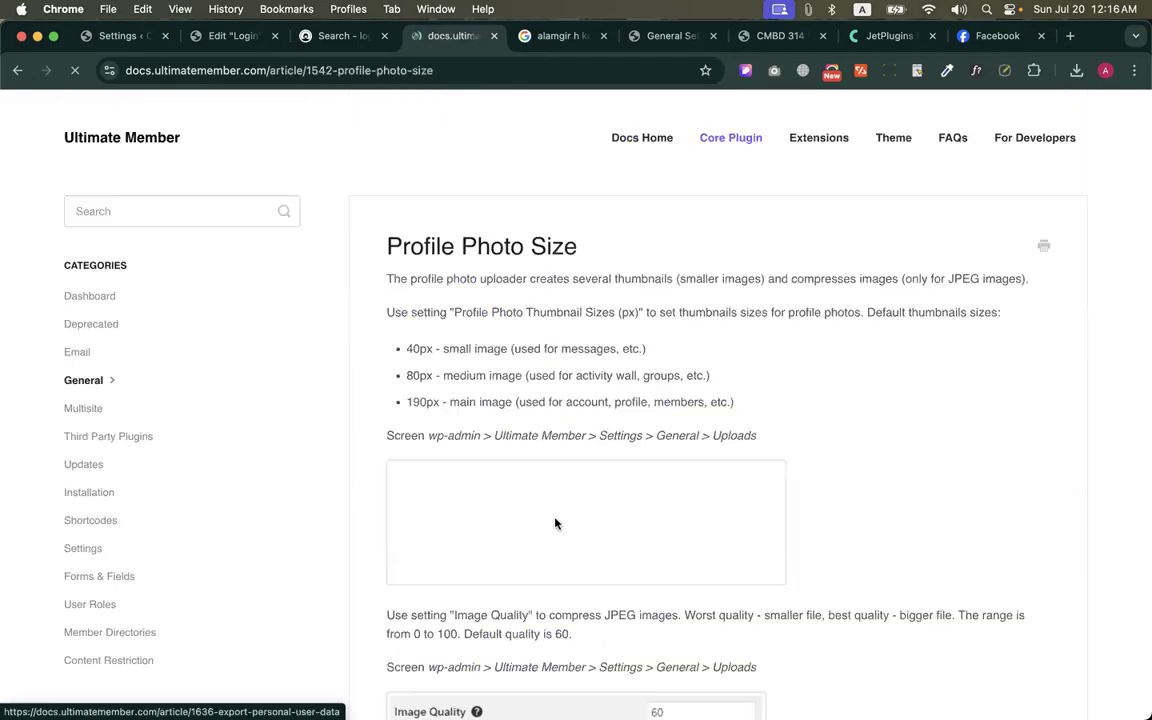
pyautogui.scroll(-5, 552, 490)
pyautogui.scroll(-8, 550, 465)
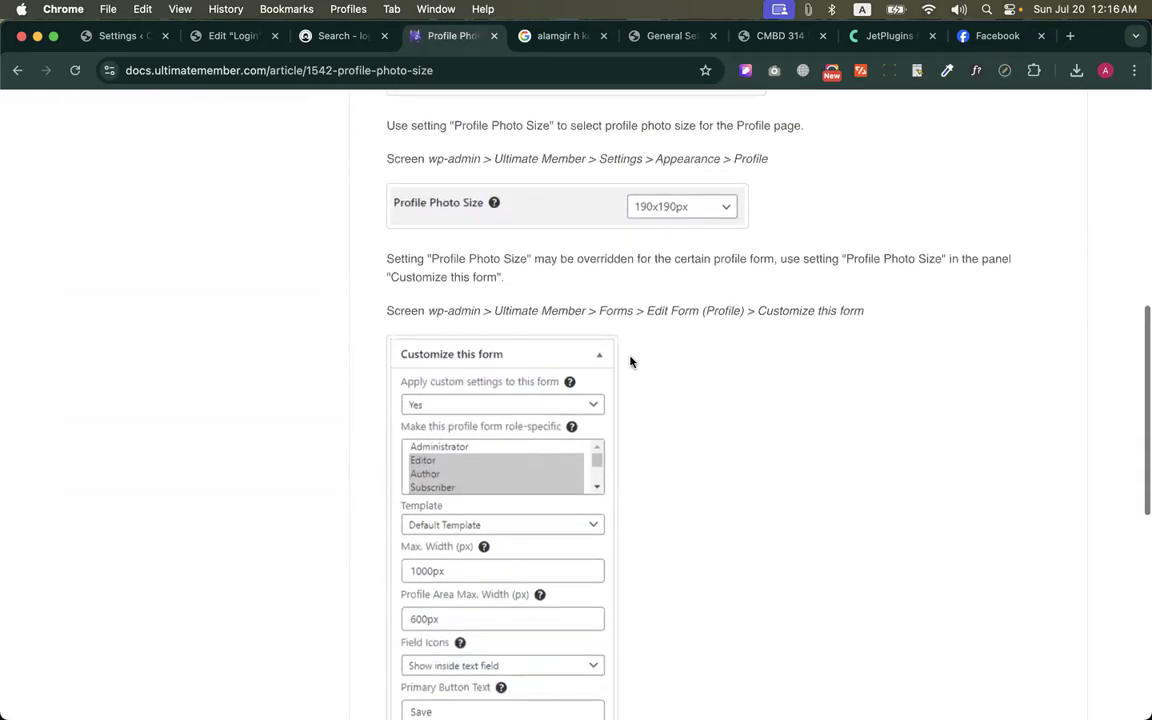
pyautogui.scroll(-10, 593, 258)
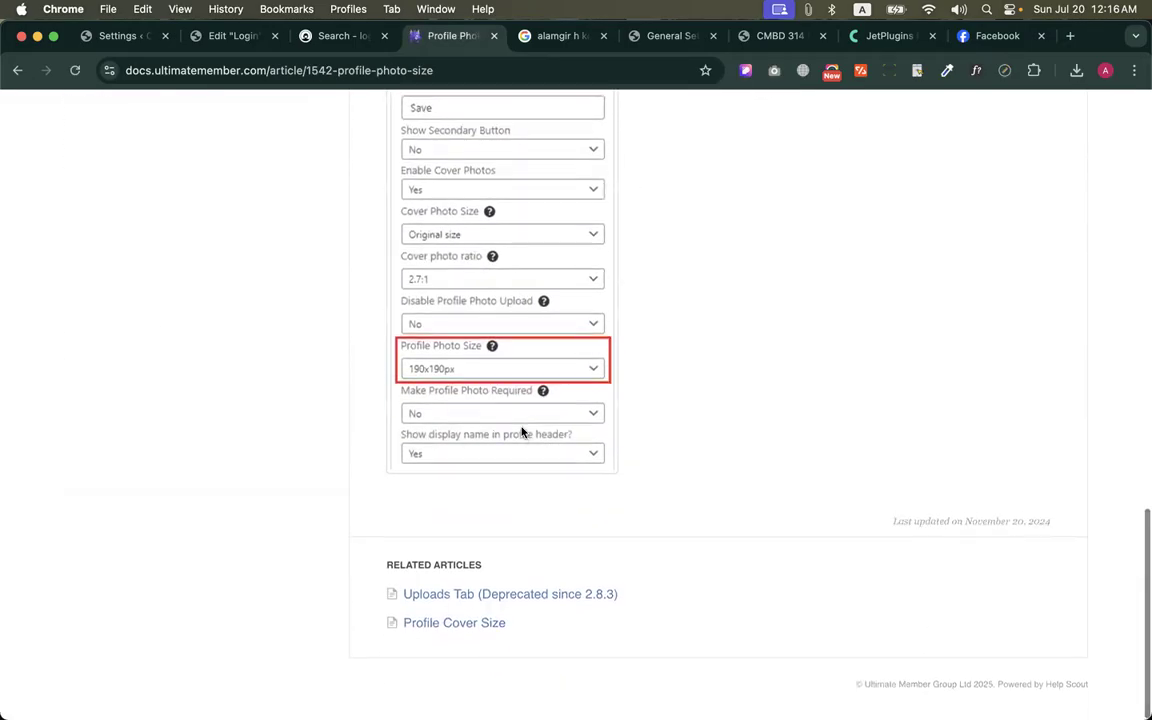
pyautogui.scroll(15, 185, 219)
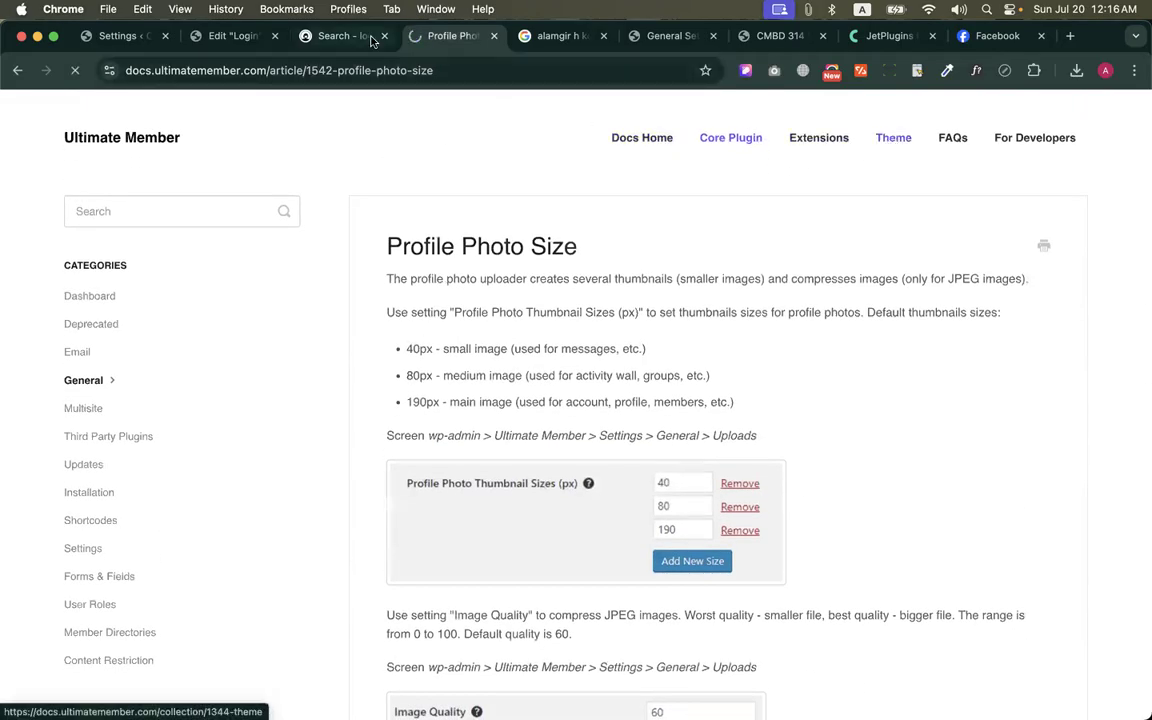
# Open the Ultimate Member Profile Page article in the Theme documentation and skim its color settings
pyautogui.scroll(-2, 404, 244)
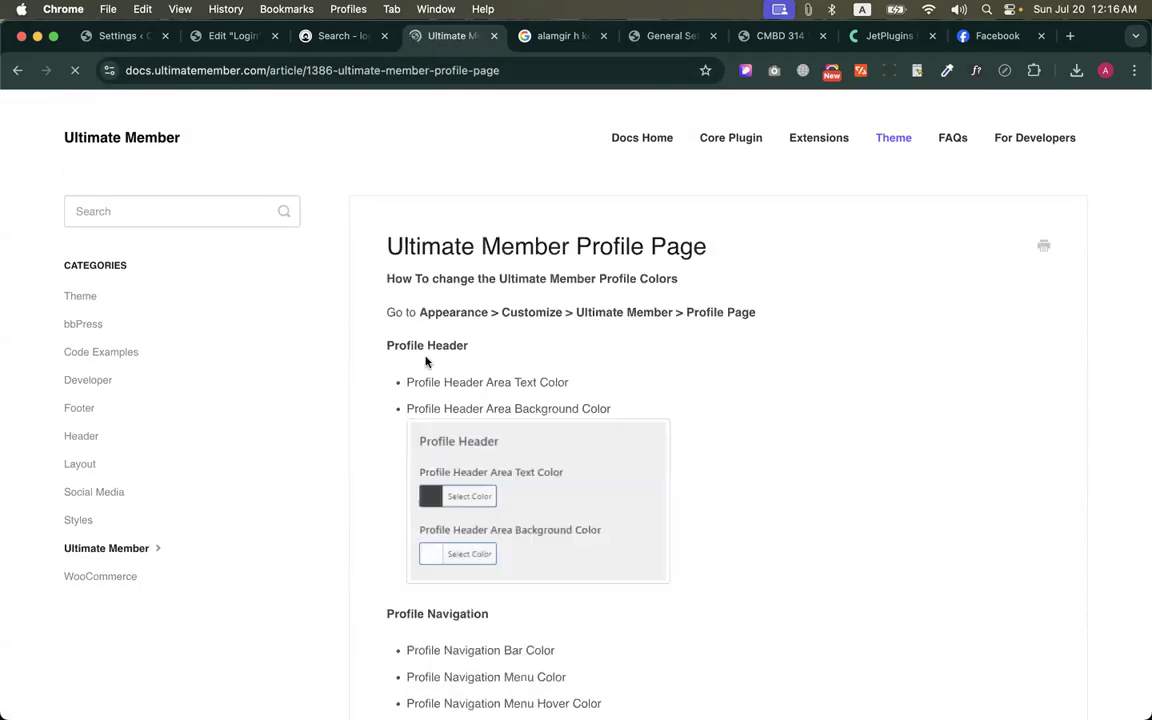
pyautogui.scroll(-3, 425, 362)
pyautogui.scroll(-5, 425, 362)
pyautogui.scroll(8, 425, 362)
# Return to the Login page's Elementor editor, exit it to WordPress, and open the list of all pages
pyautogui.click(345, 36)
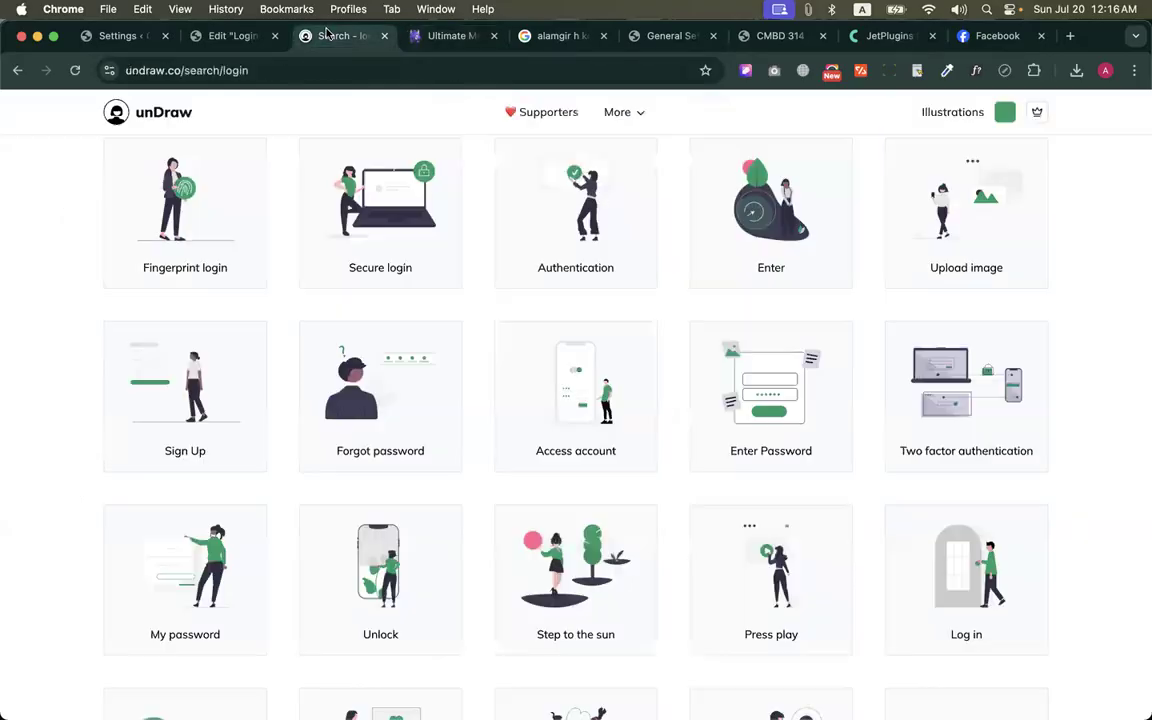
pyautogui.click(232, 36)
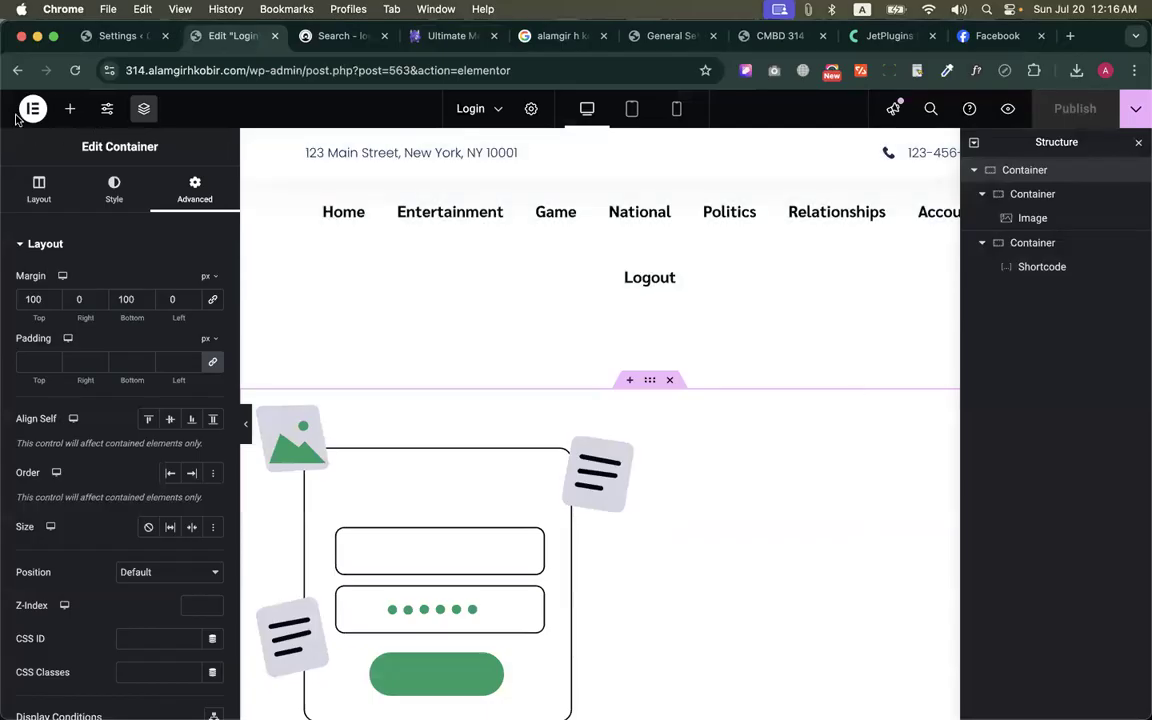
pyautogui.click(31, 113)
pyautogui.click(40, 266)
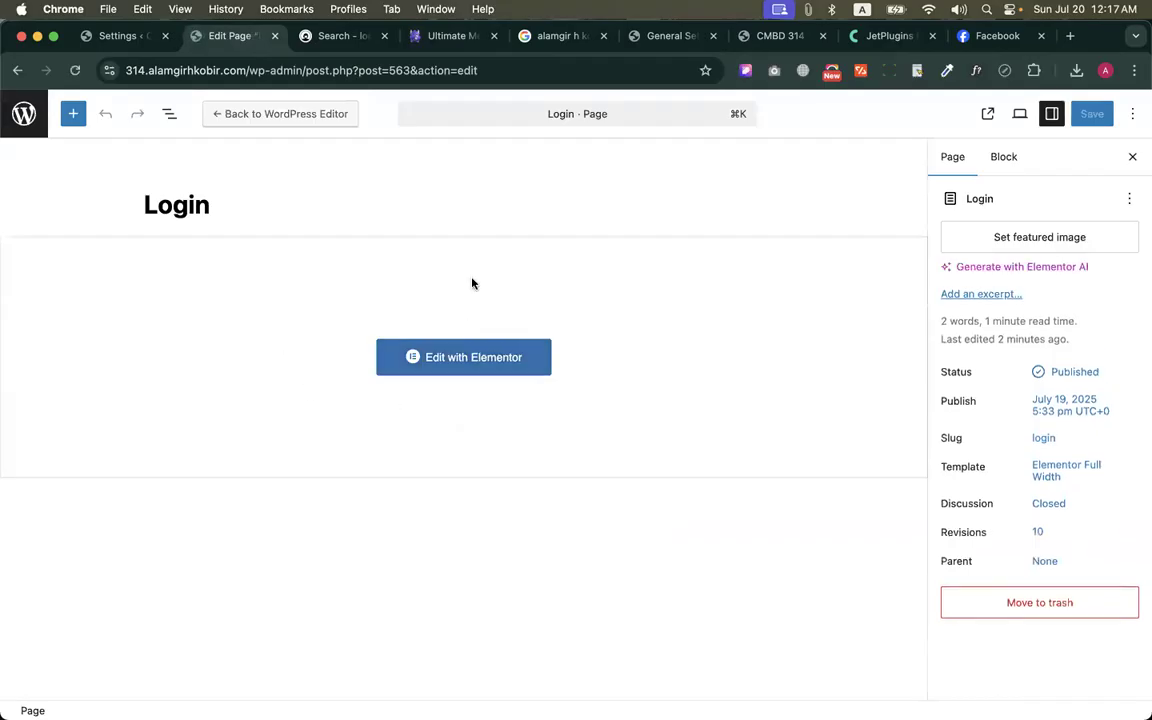
pyautogui.click(23, 115)
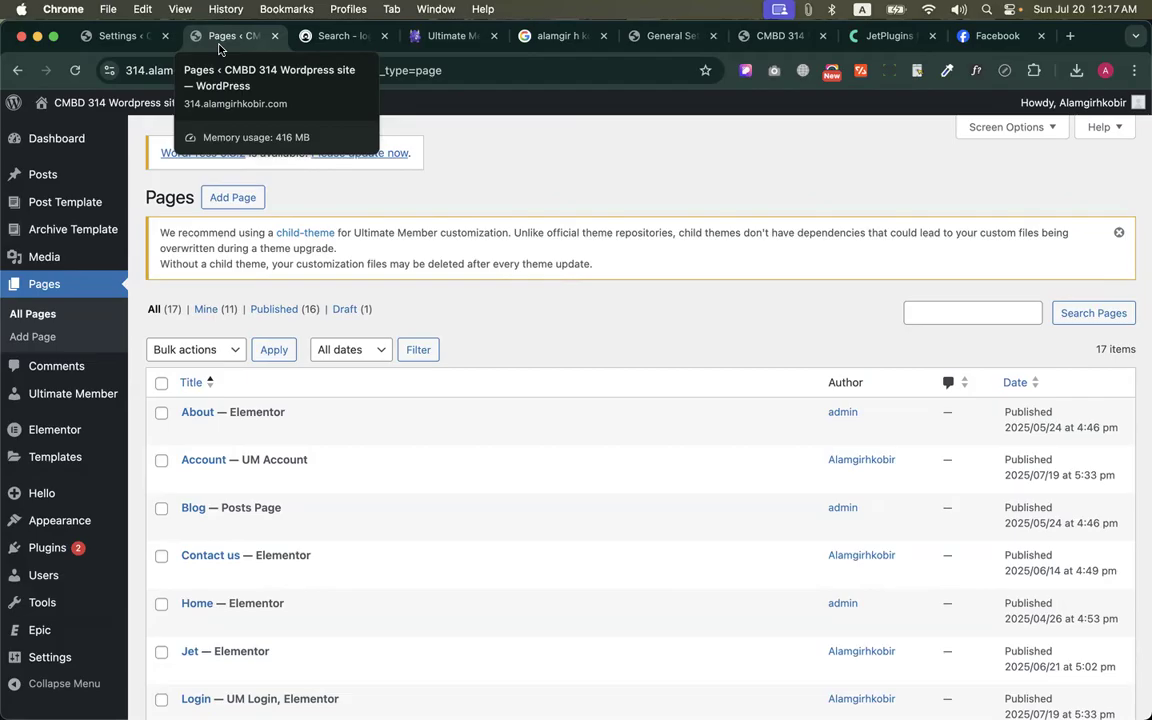
# Return to the Ultimate Member documentation, go to the plugin's main website, and open its pricing plans
pyautogui.press('XF86AudioRaiseVolume')
pyautogui.click(345, 36)
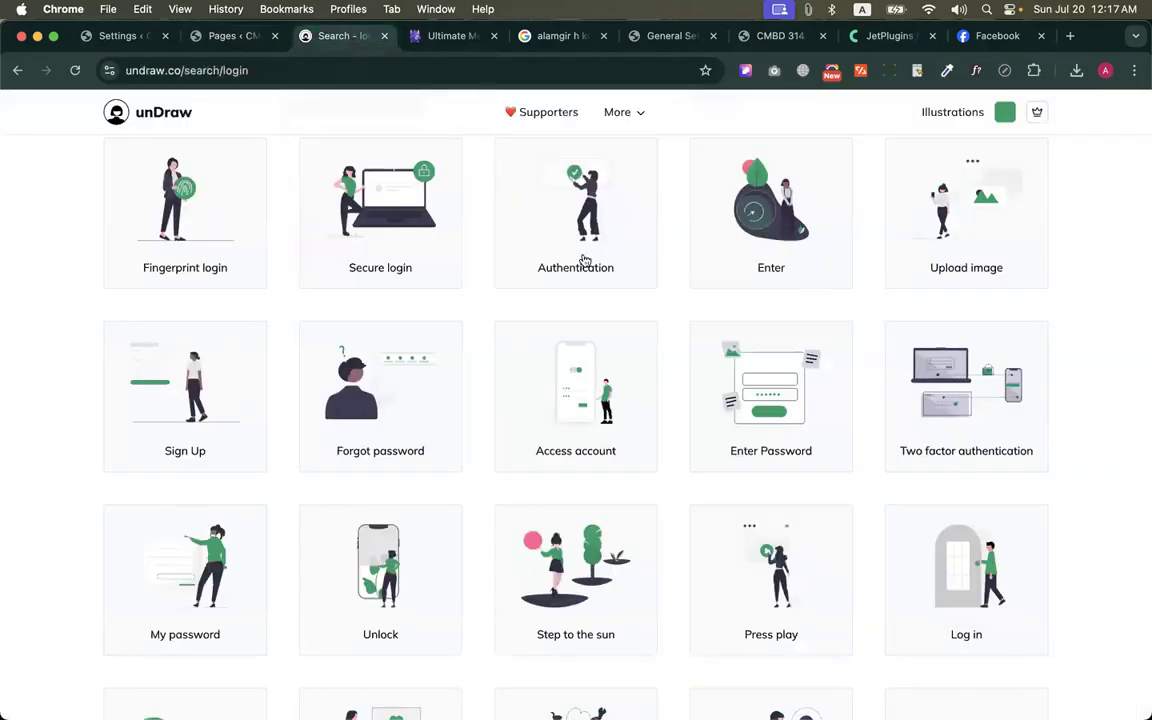
pyautogui.click(450, 36)
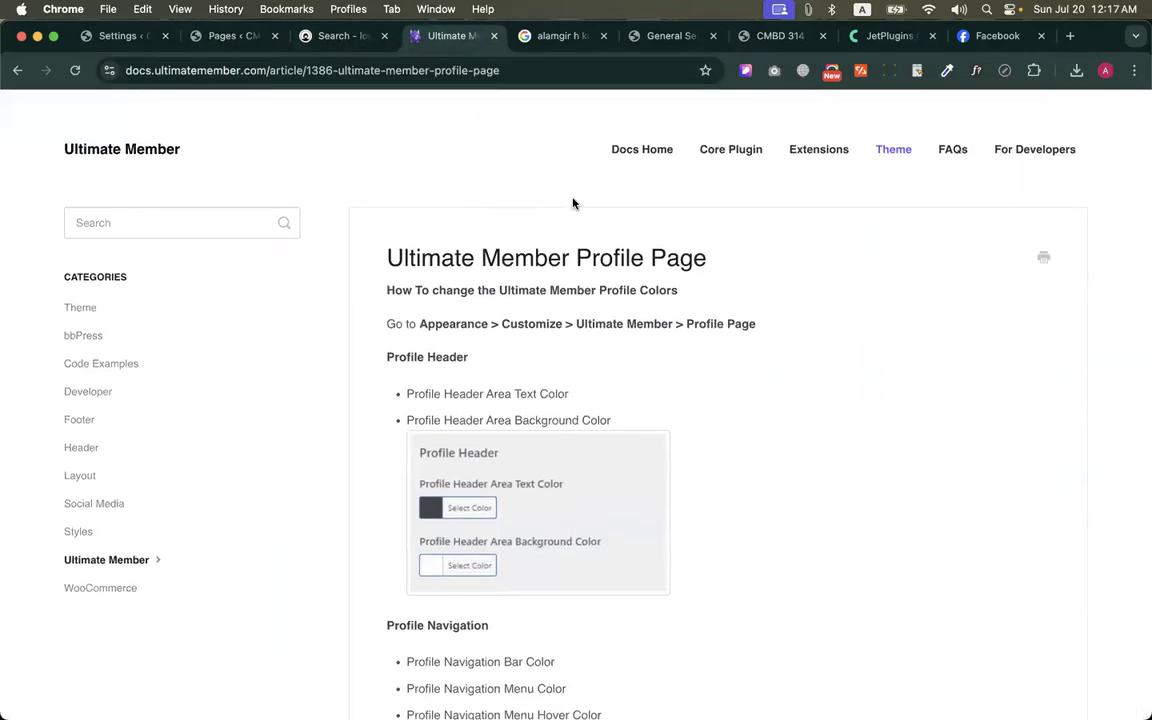
pyautogui.click(66, 120)
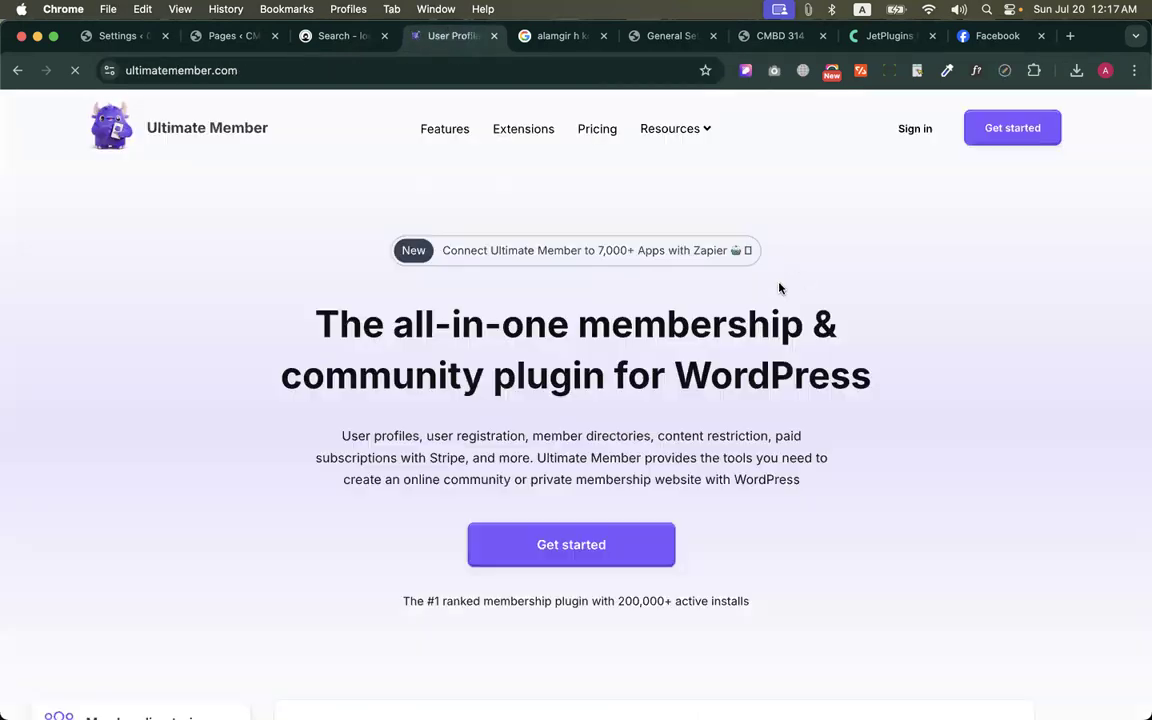
pyautogui.click(600, 131)
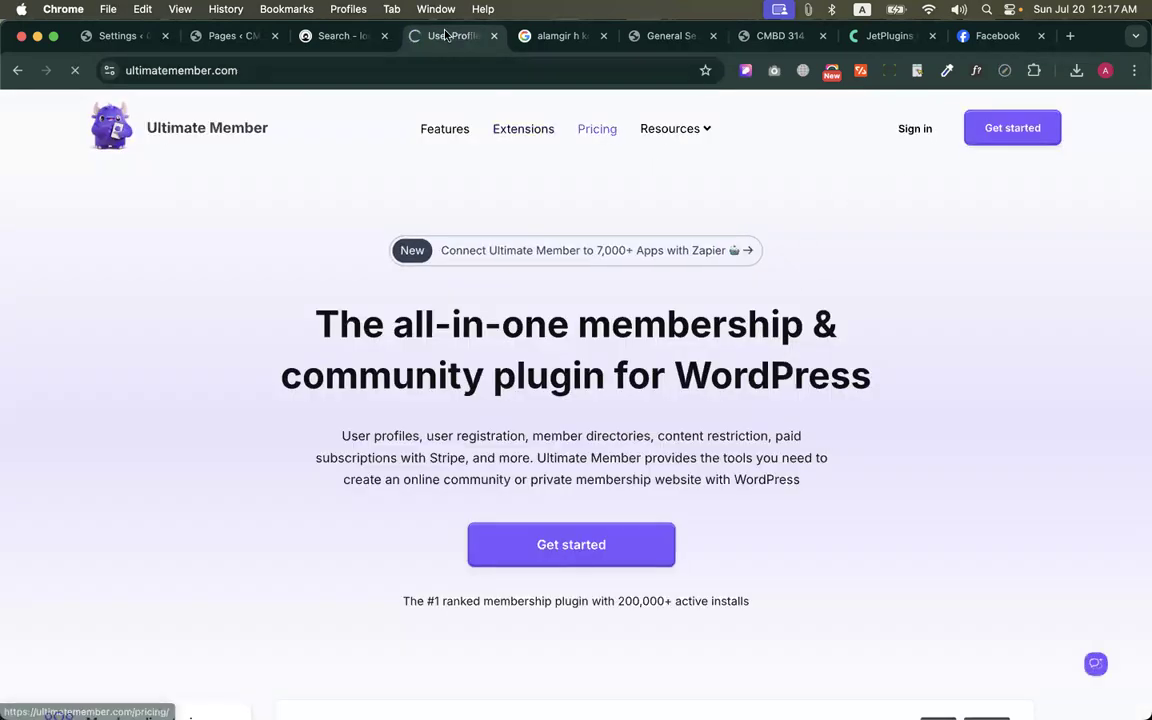
pyautogui.scroll(-3, 643, 369)
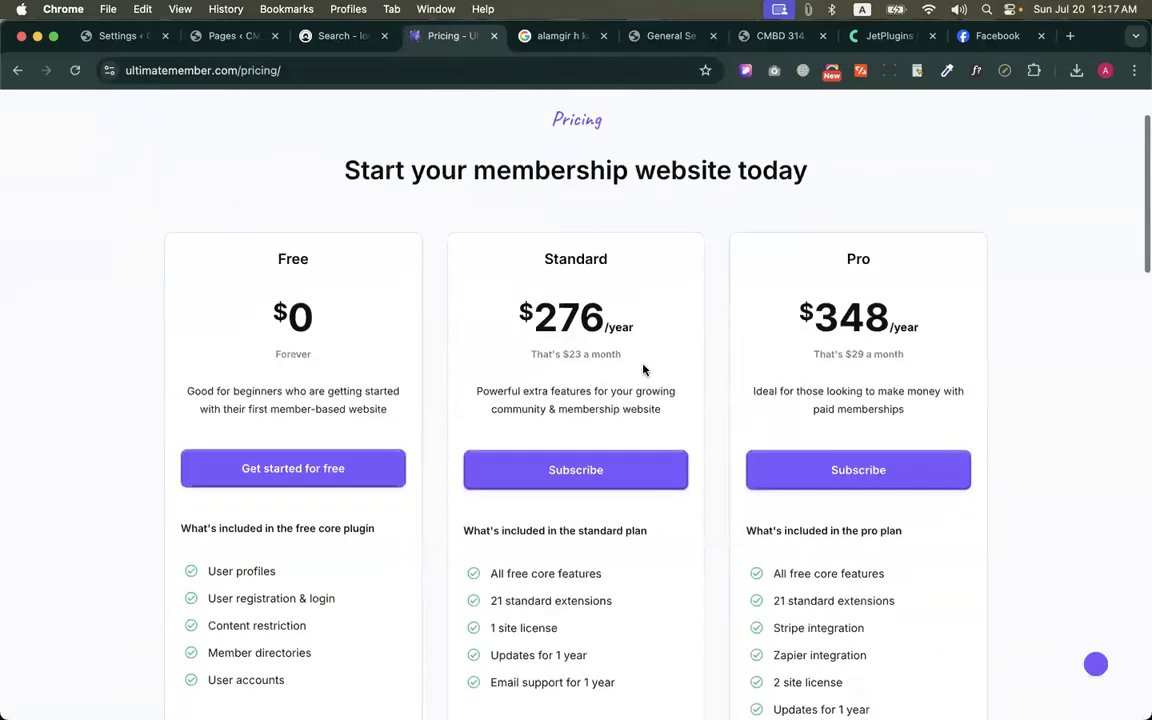
# Compare the Free, Standard and Pro plans, highlighting the Standard plan's extensions and price
pyautogui.moveTo(643, 596); pyautogui.dragTo(635, 467)
pyautogui.click(596, 478)
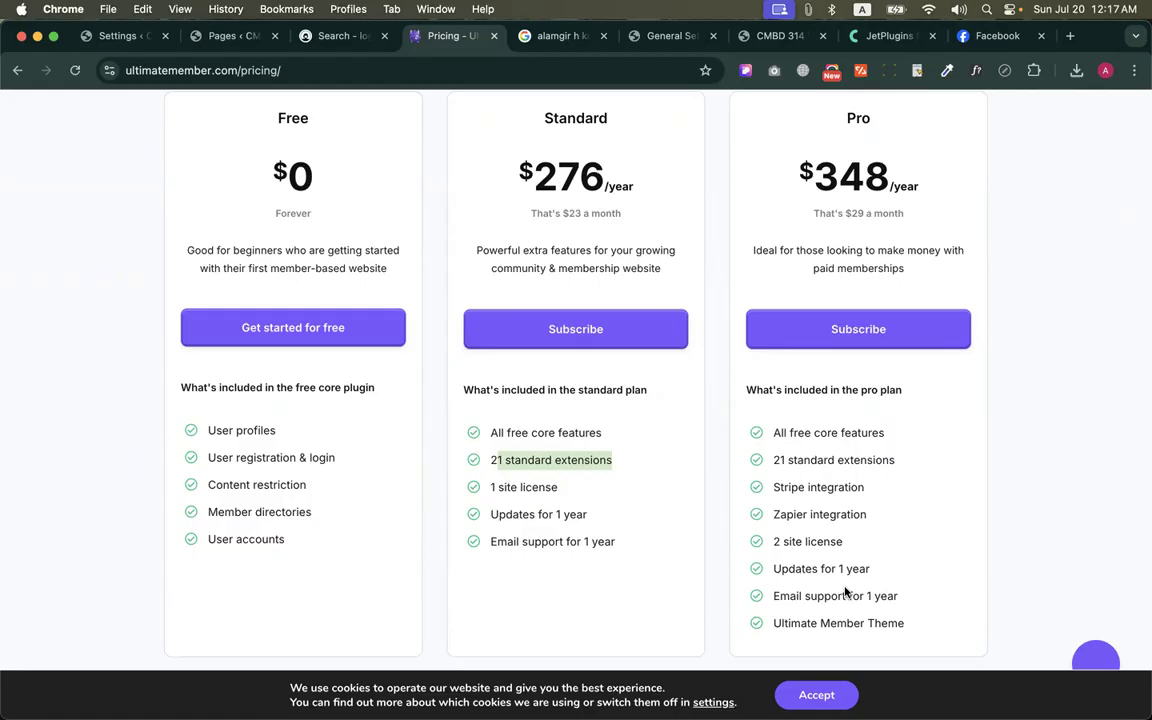
pyautogui.scroll(1, 815, 527)
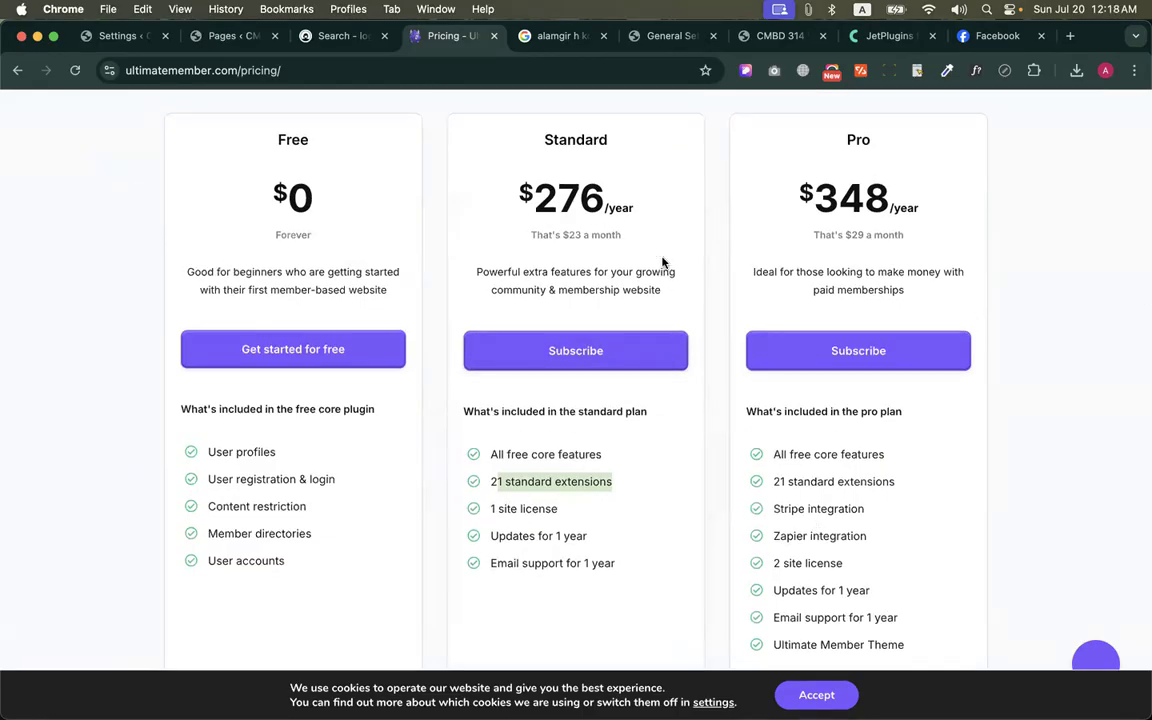
pyautogui.moveTo(527, 123); pyautogui.dragTo(650, 250)
pyautogui.click(663, 222)
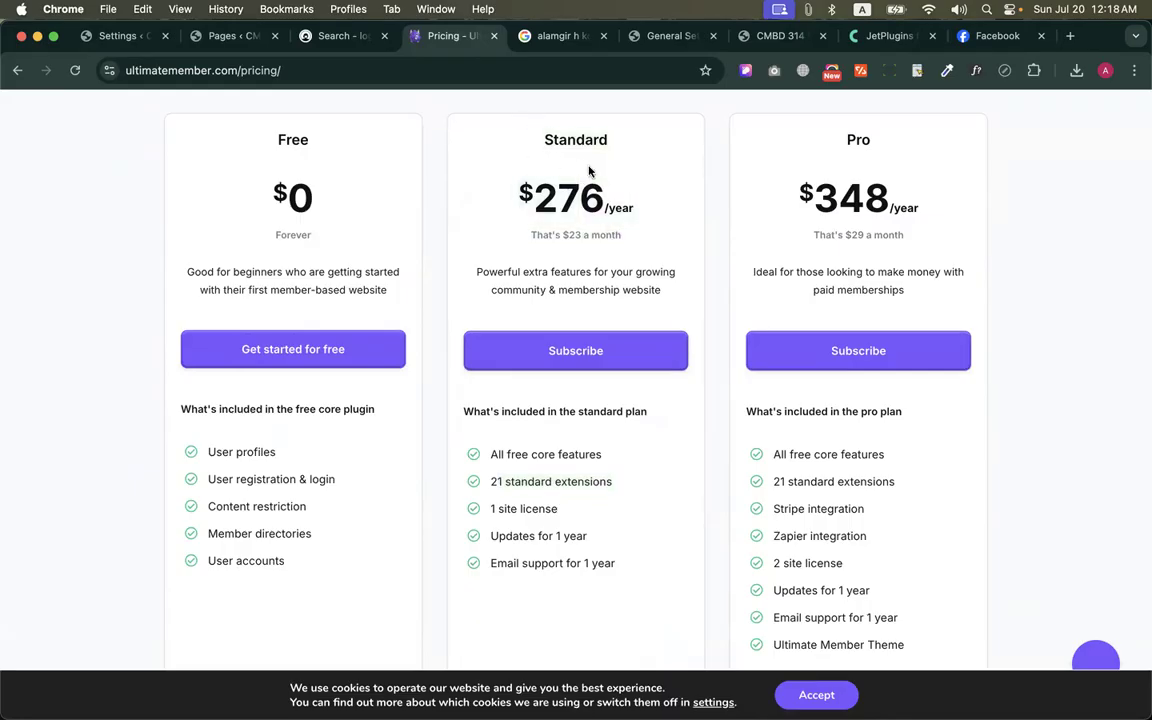
# Search the web for "RCP plugin" and open the Restrict Content Pro website
pyautogui.moveTo(535, 147)
pyautogui.mouseDown()
pyautogui.moveTo(603, 265)
pyautogui.moveTo(623, 239)
pyautogui.moveTo(571, 154)
pyautogui.moveTo(540, 137)
pyautogui.mouseUp()
pyautogui.click(539, 139)
pyautogui.click(565, 36)
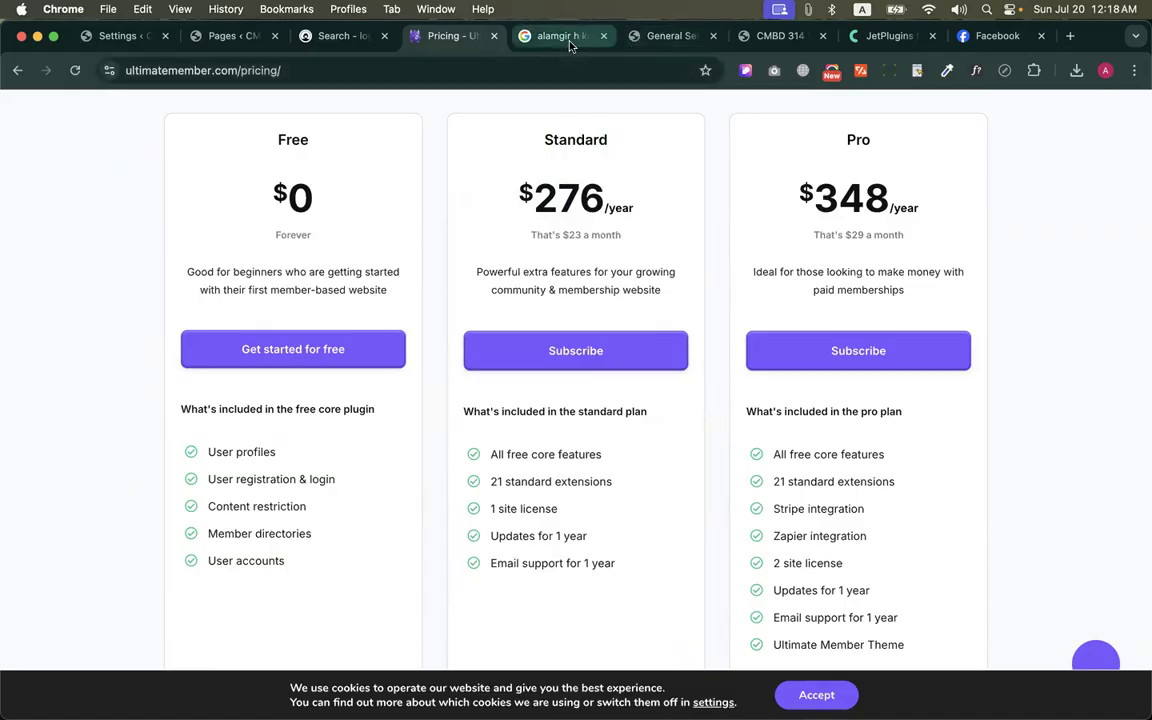
pyautogui.click(493, 72)
pyautogui.write('RCP')
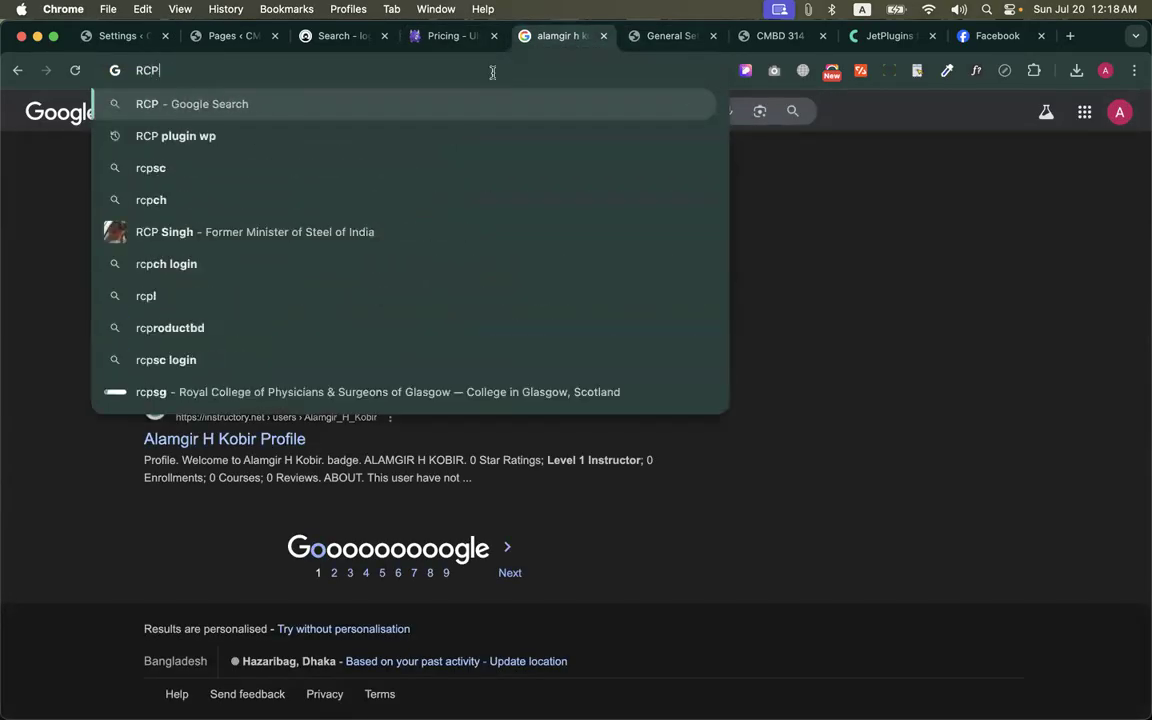
pyautogui.press('Return')
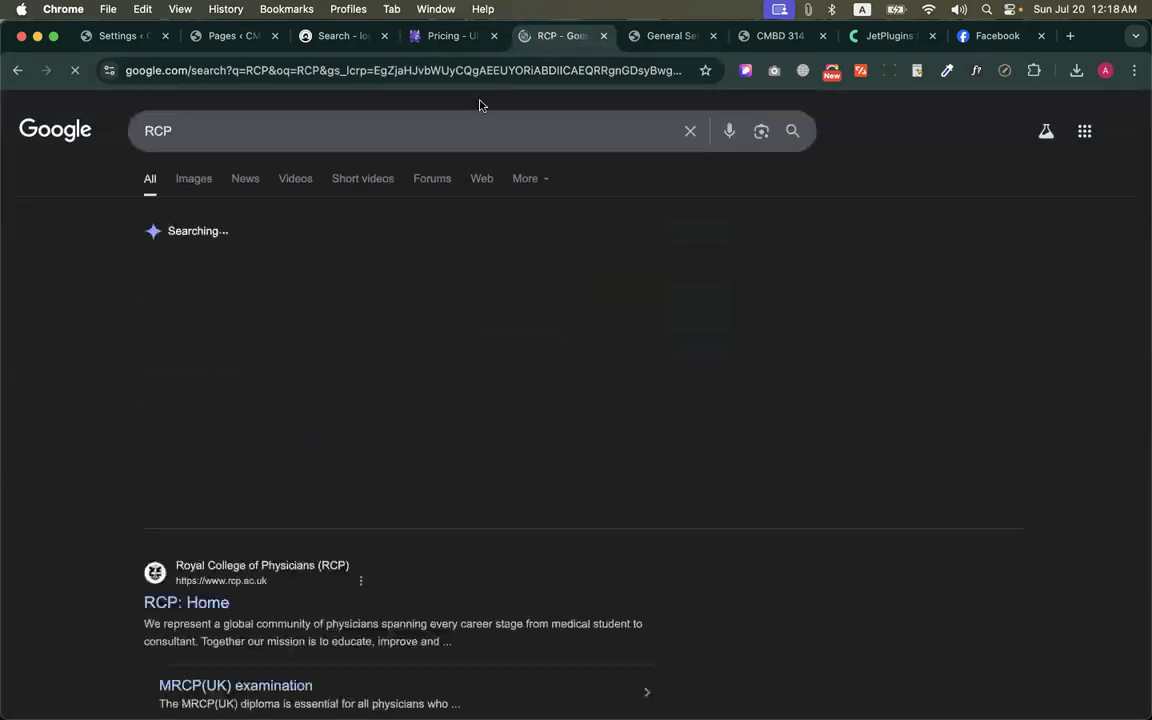
pyautogui.click(270, 135)
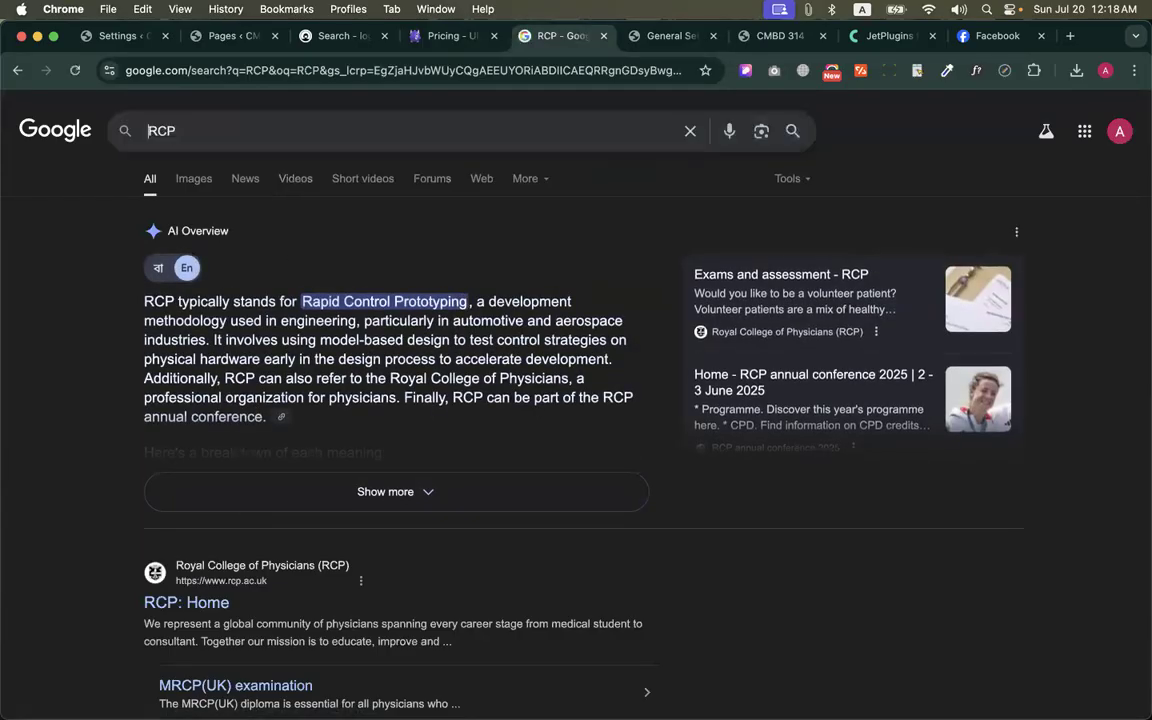
pyautogui.press('Escape')
pyautogui.write('plugin')
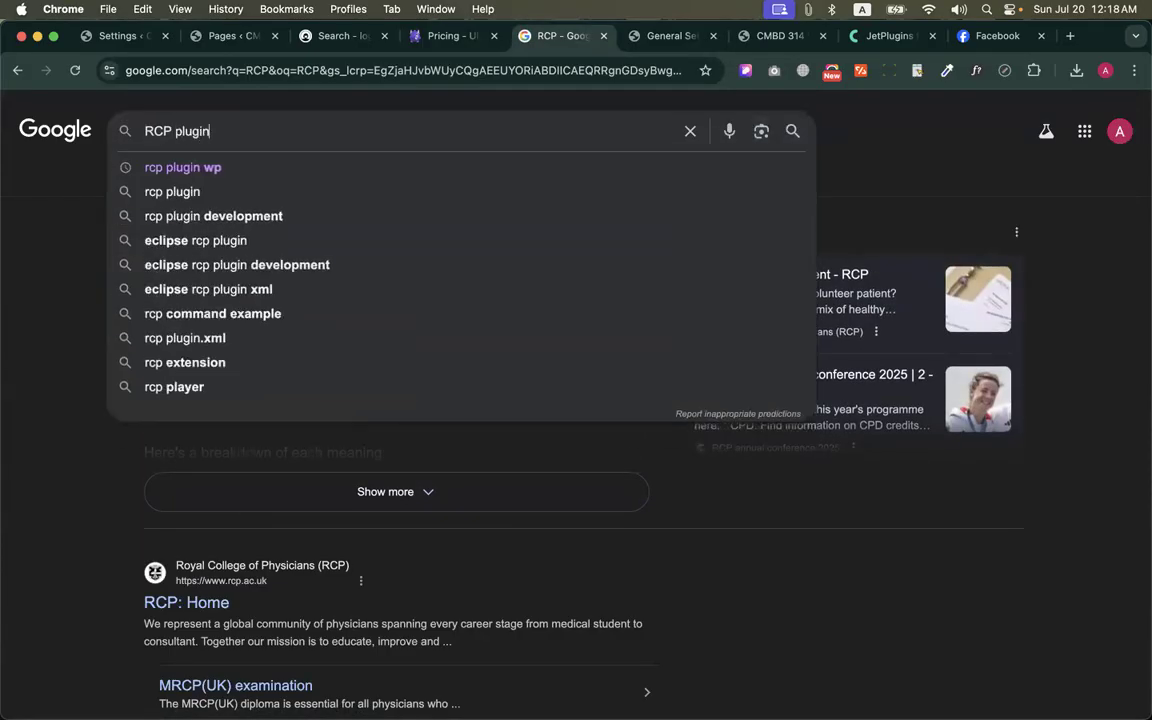
pyautogui.press('Return')
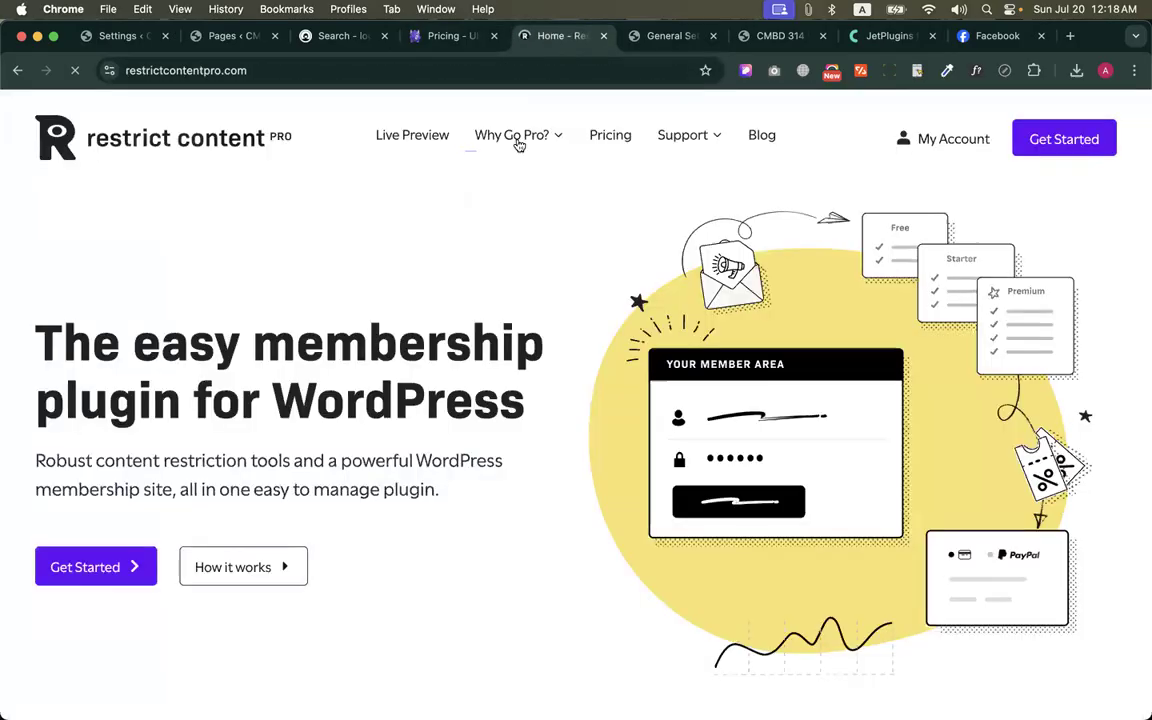
# Open Restrict Content Pro's pricing page and compare the yearly Pro price for 1 Site with Unlimited
pyautogui.click(620, 139)
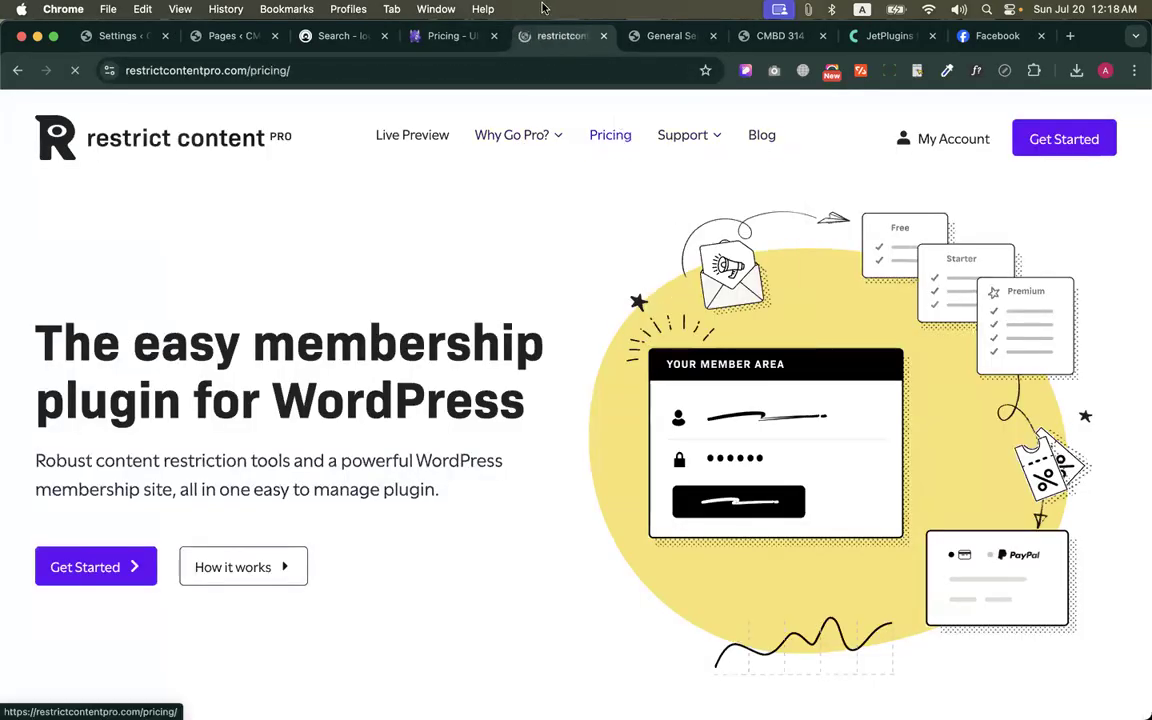
pyautogui.scroll(-4, 562, 320)
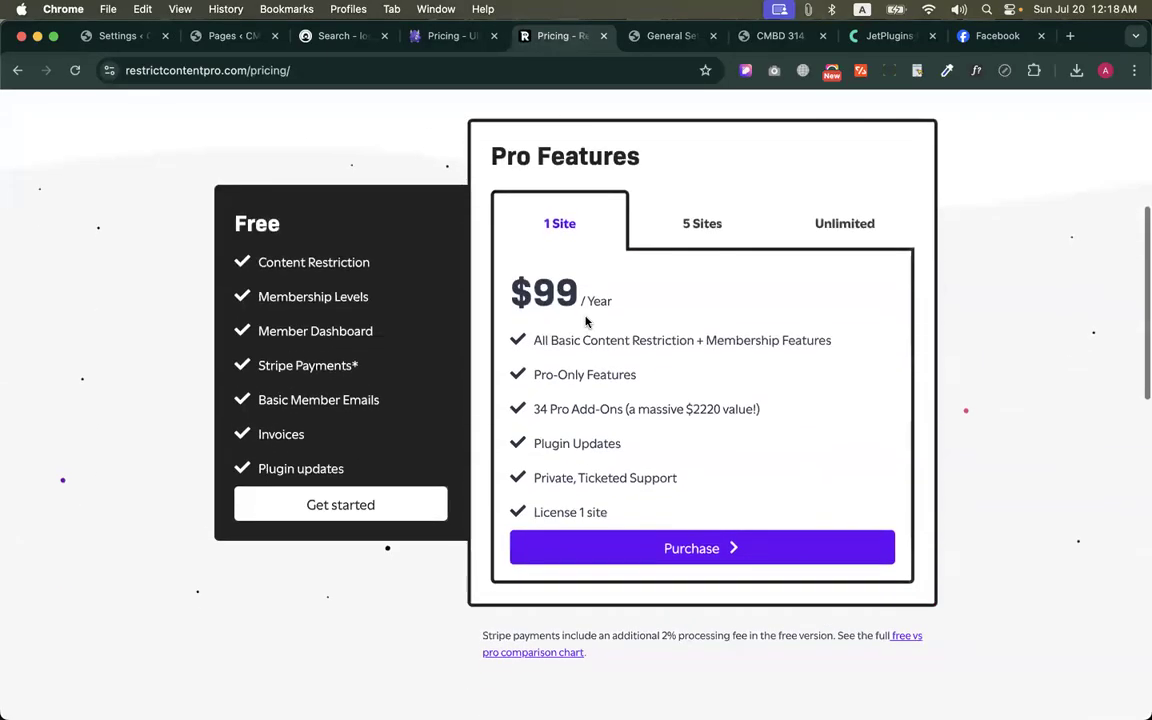
pyautogui.doubleClick(617, 306)
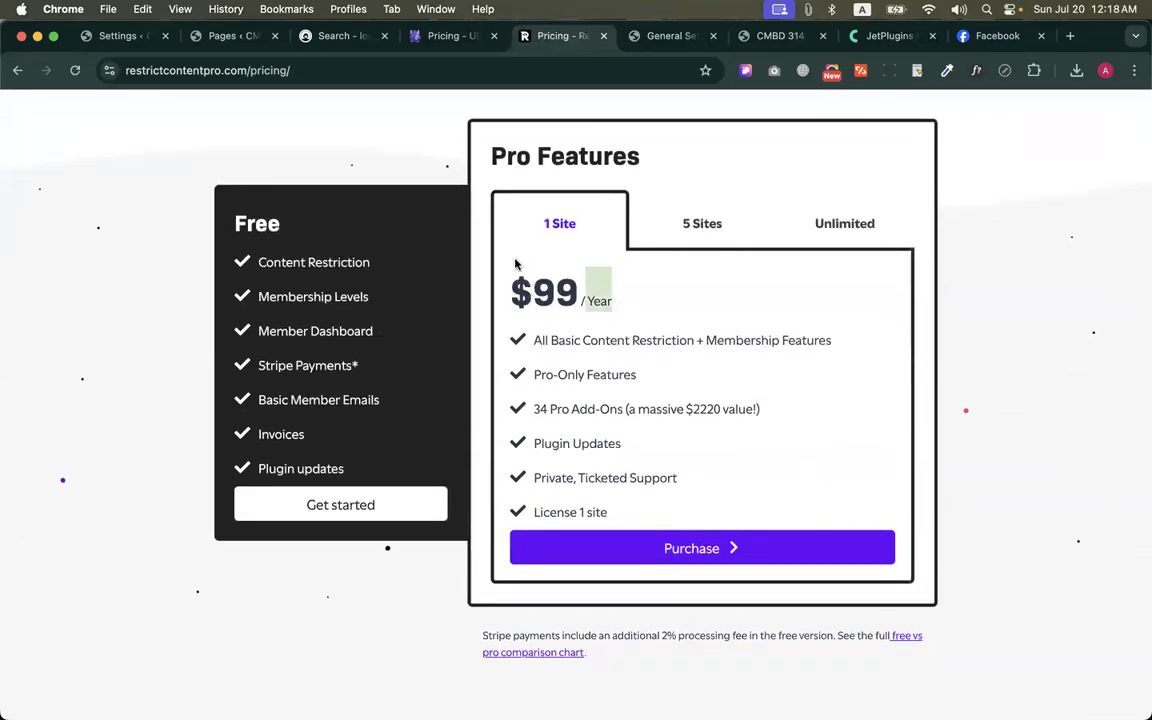
pyautogui.click(832, 235)
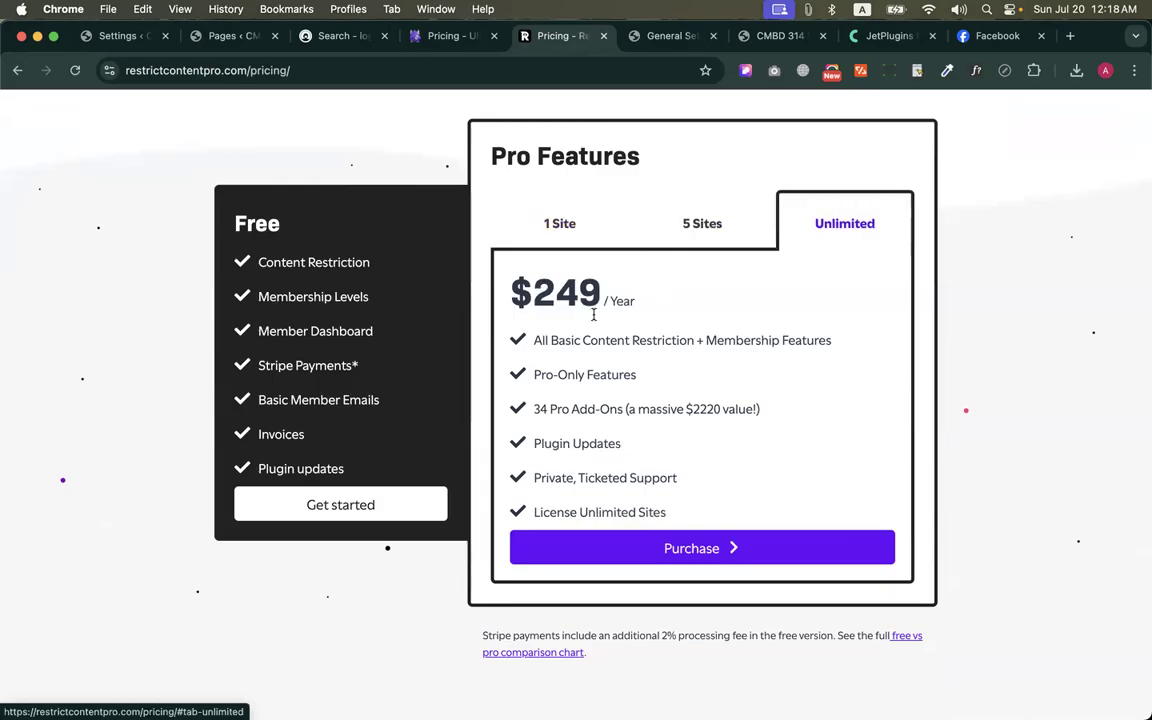
pyautogui.moveTo(512, 299); pyautogui.dragTo(673, 303)
pyautogui.click(692, 295)
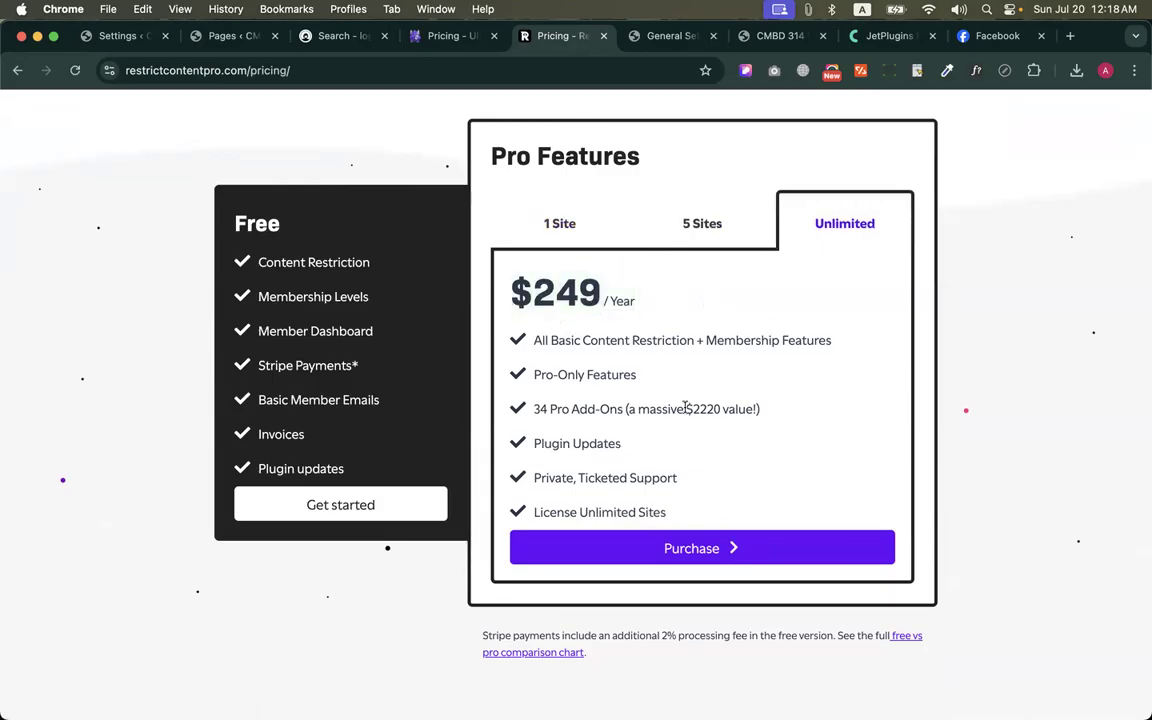
# Compare the 5 Sites option of the Pro plan with 1 Site, leaving 1 Site displayed
pyautogui.scroll(1, 612, 370)
pyautogui.click(577, 262)
pyautogui.click(684, 270)
pyautogui.click(598, 258)
# Examine the 1 Site Pro feature list, highlighting the content restriction and membership features entry
pyautogui.scroll(-3, 686, 409)
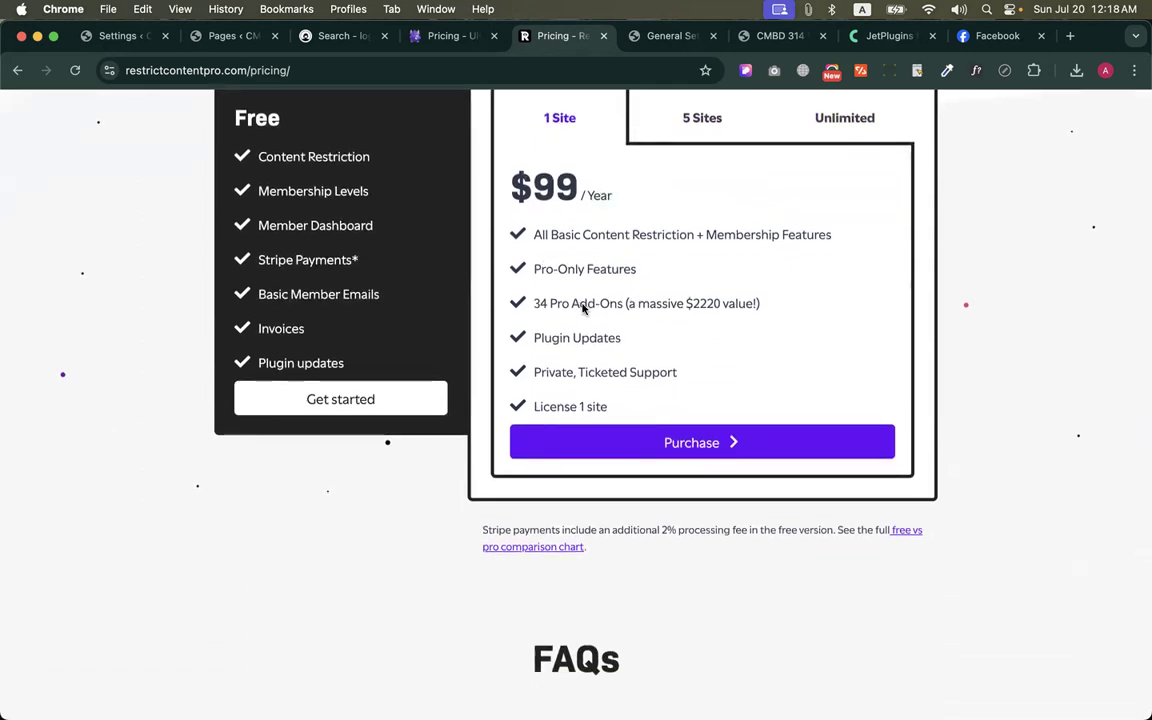
pyautogui.moveTo(669, 393); pyautogui.dragTo(525, 165)
pyautogui.click(720, 228)
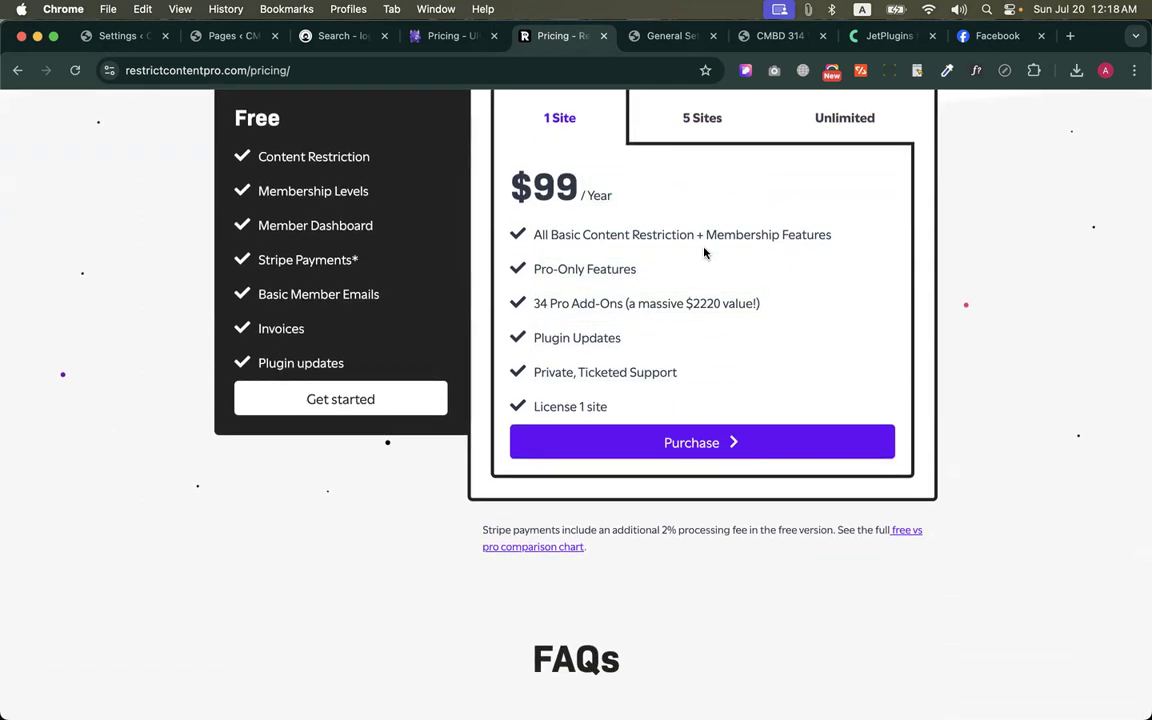
pyautogui.moveTo(533, 234); pyautogui.dragTo(875, 267)
pyautogui.click(812, 231)
pyautogui.doubleClick(783, 234)
pyautogui.tripleClick(783, 234)
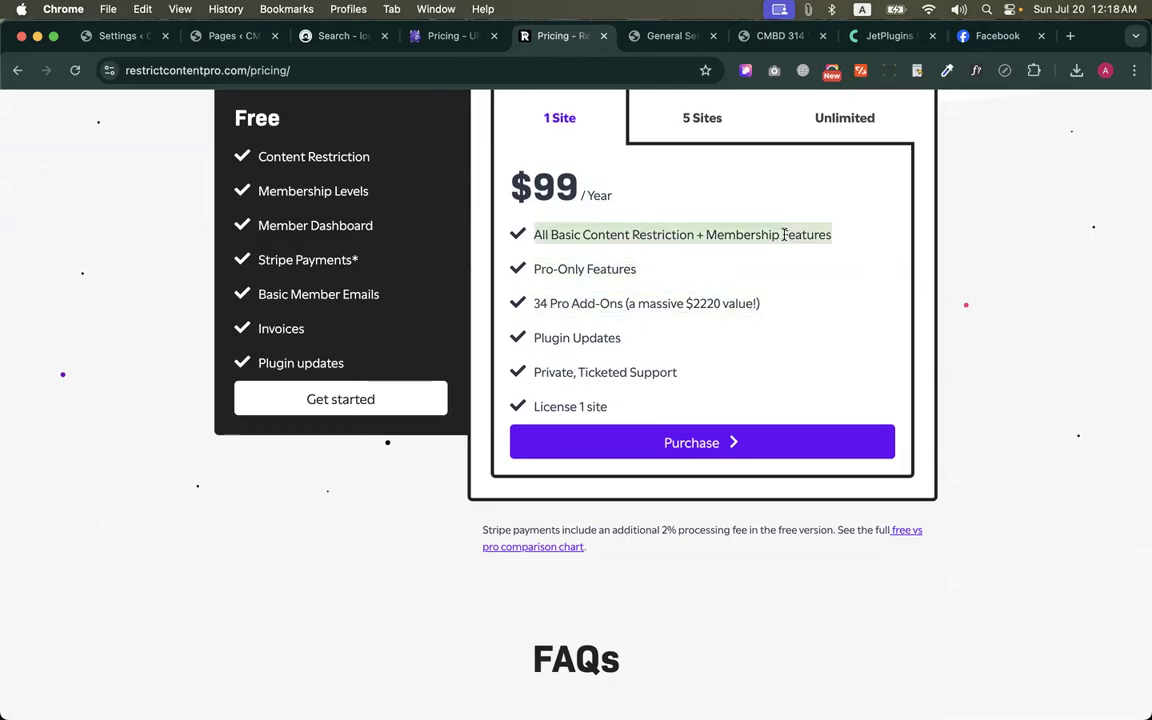
pyautogui.click(733, 392)
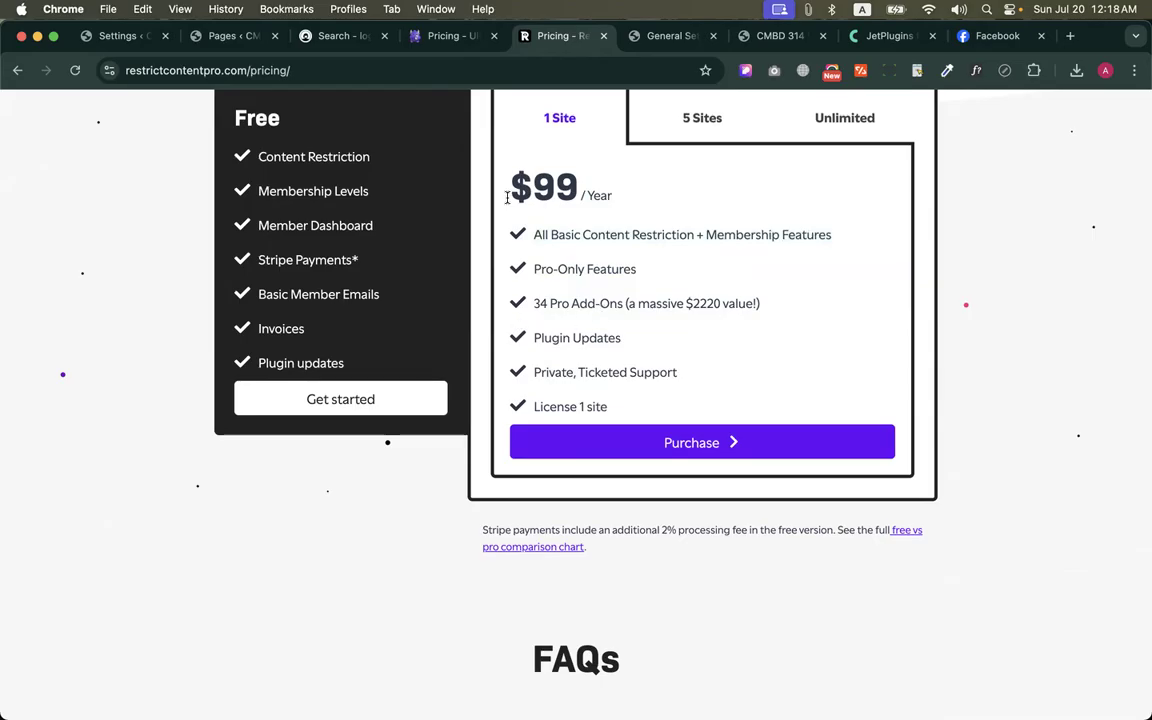
pyautogui.tripleClick(716, 235)
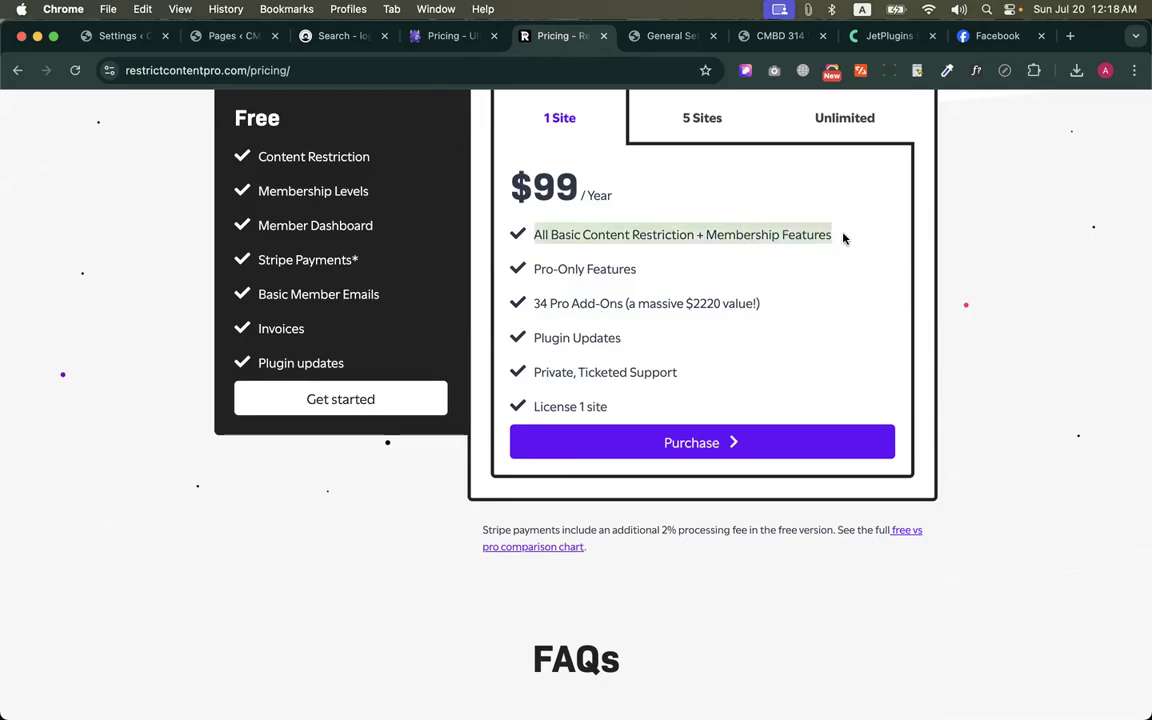
pyautogui.click(830, 236)
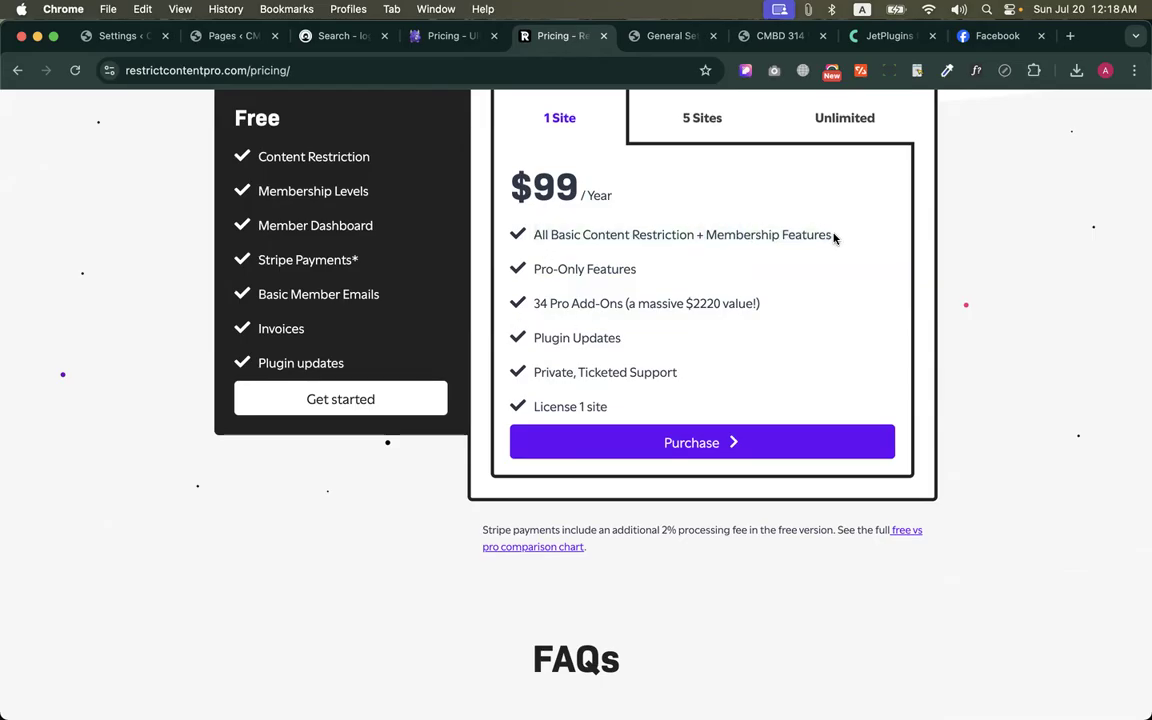
# Go back to the WordPress site admin and look over the Ultimate Member page settings and the list of all pages
pyautogui.scroll(3, 776, 234)
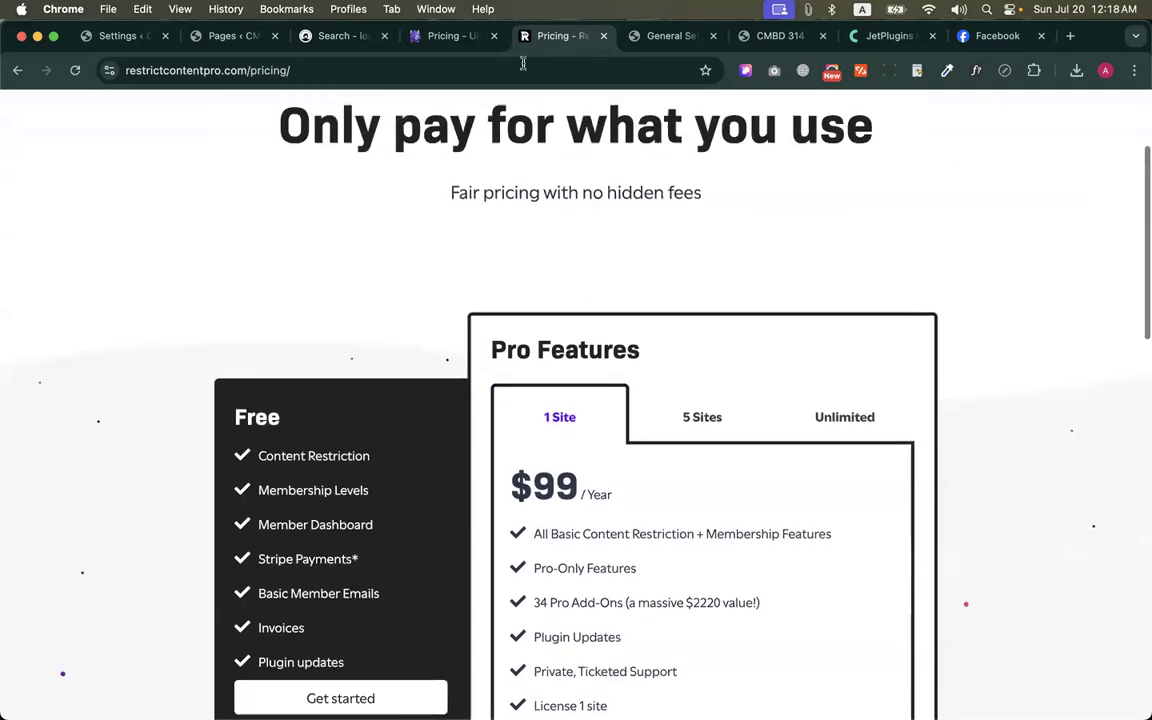
pyautogui.click(447, 36)
pyautogui.click(338, 37)
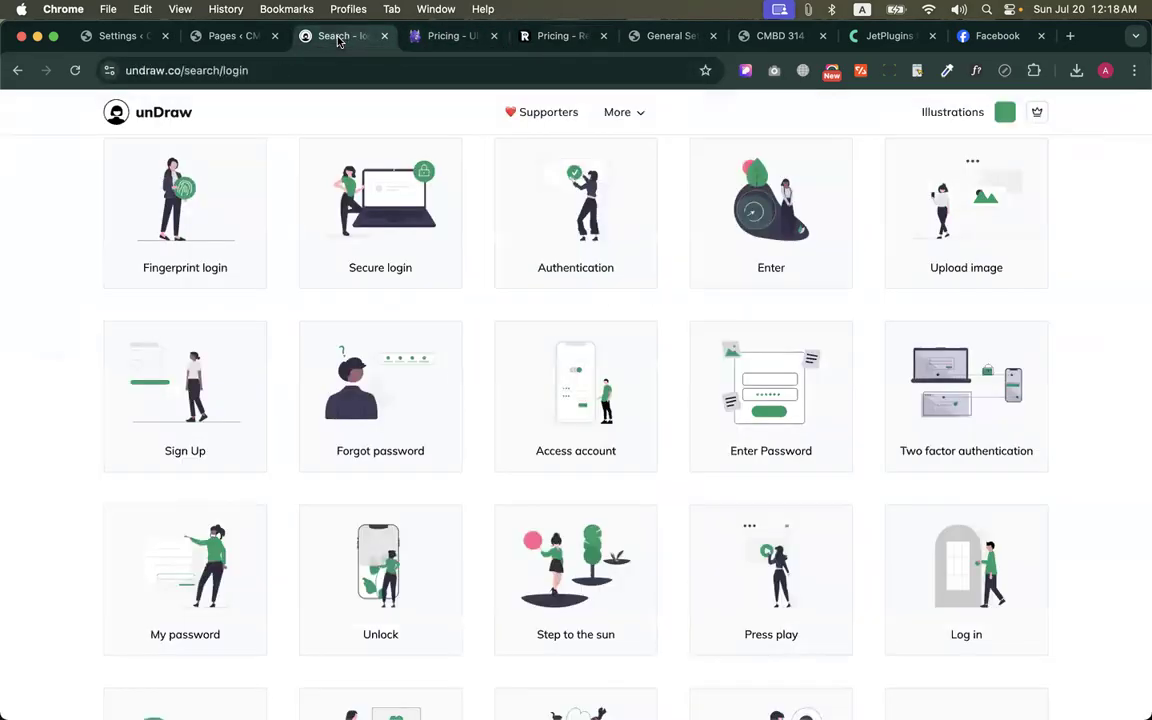
pyautogui.click(222, 37)
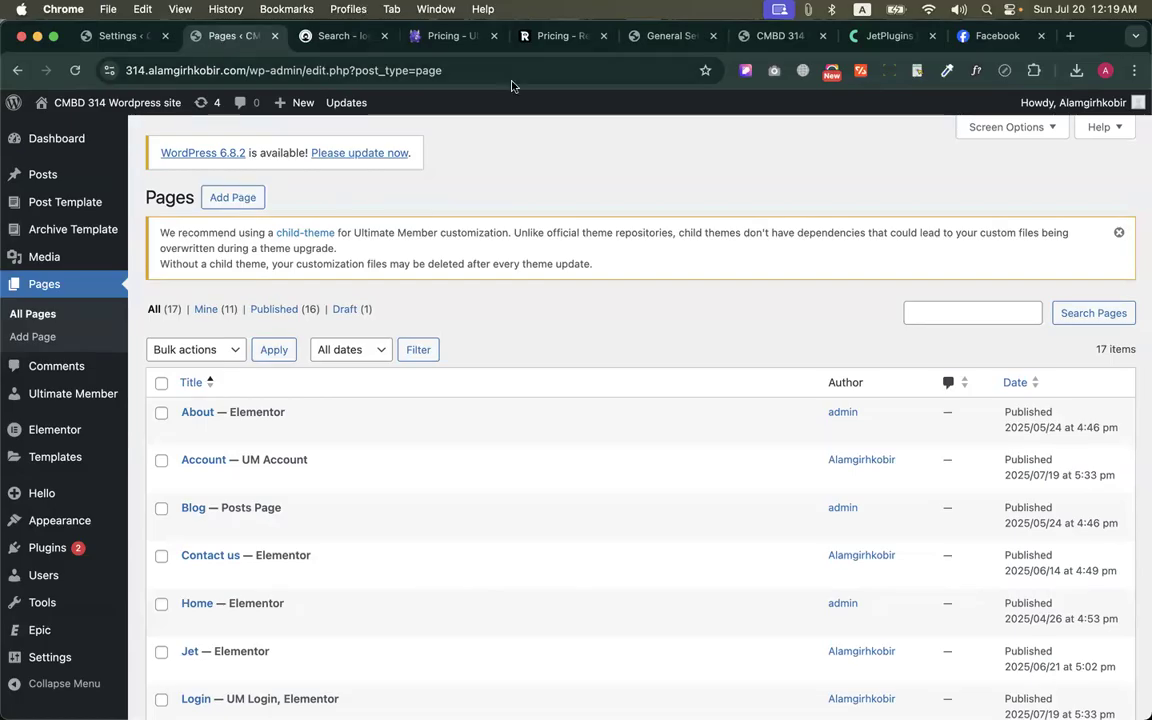
pyautogui.click(119, 36)
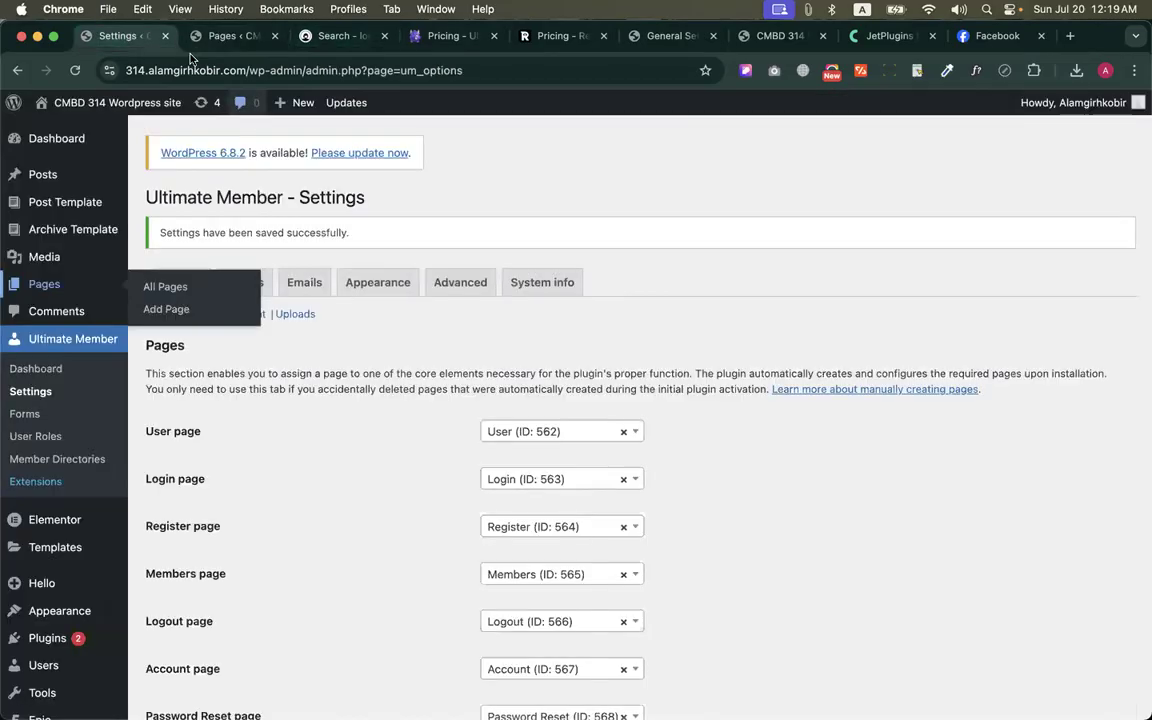
pyautogui.click(232, 36)
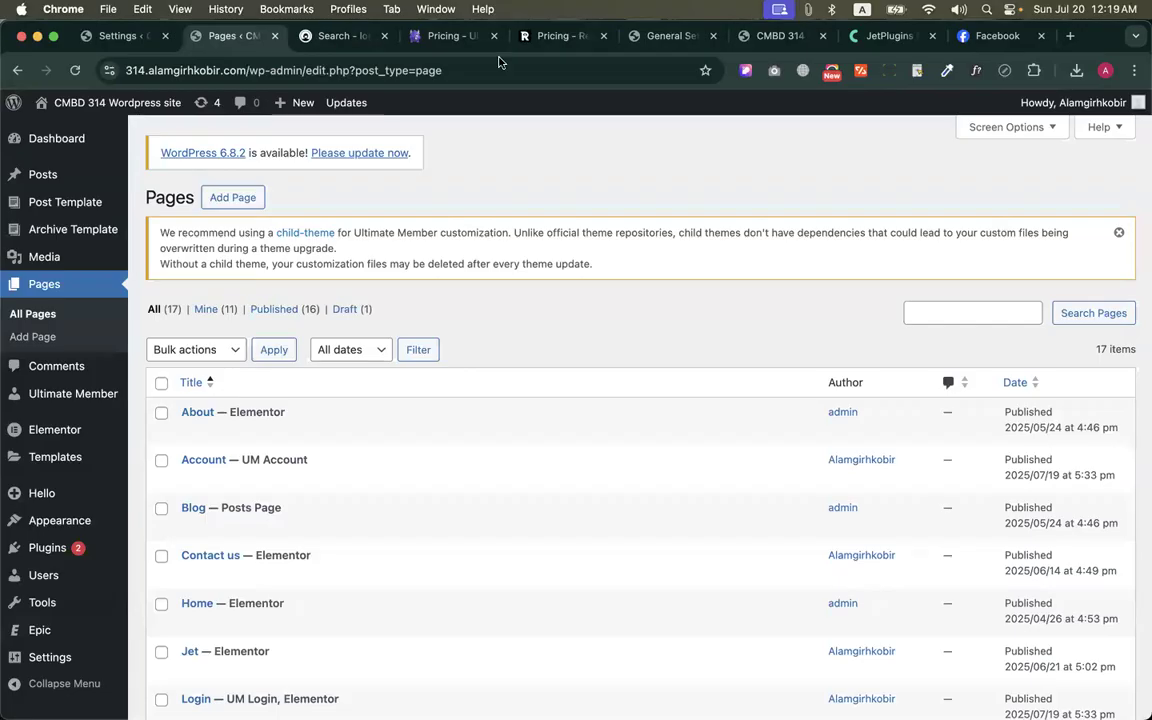
# In the unDraw browser tab, search Google for "color switcher wordpress" and open the Block Theme Color Switcher plugin page
pyautogui.click(305, 36)
pyautogui.click(334, 70)
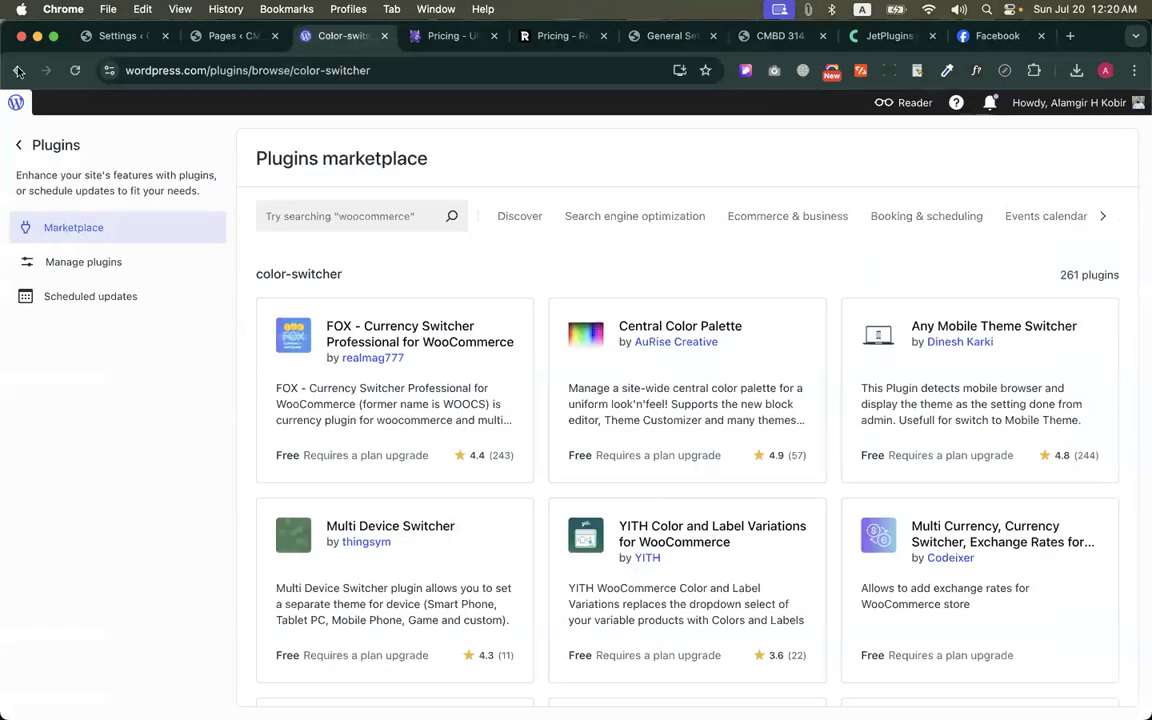
pyautogui.click(18, 70)
pyautogui.scroll(-2, 200, 285)
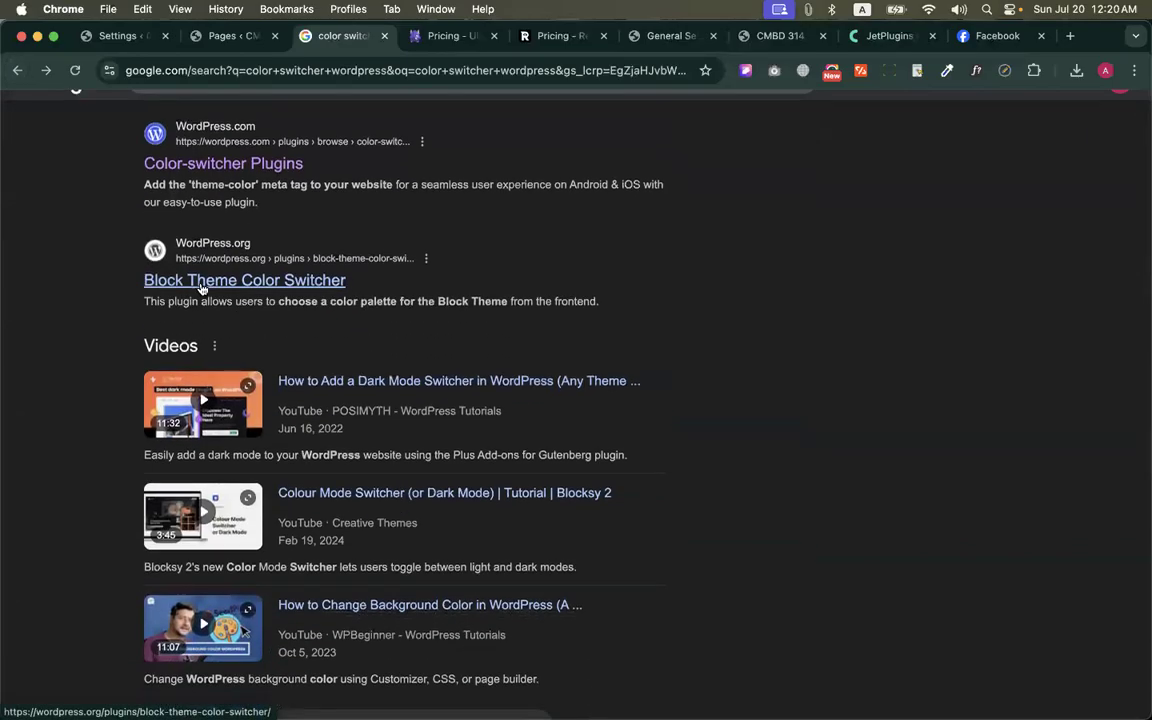
pyautogui.click(201, 287)
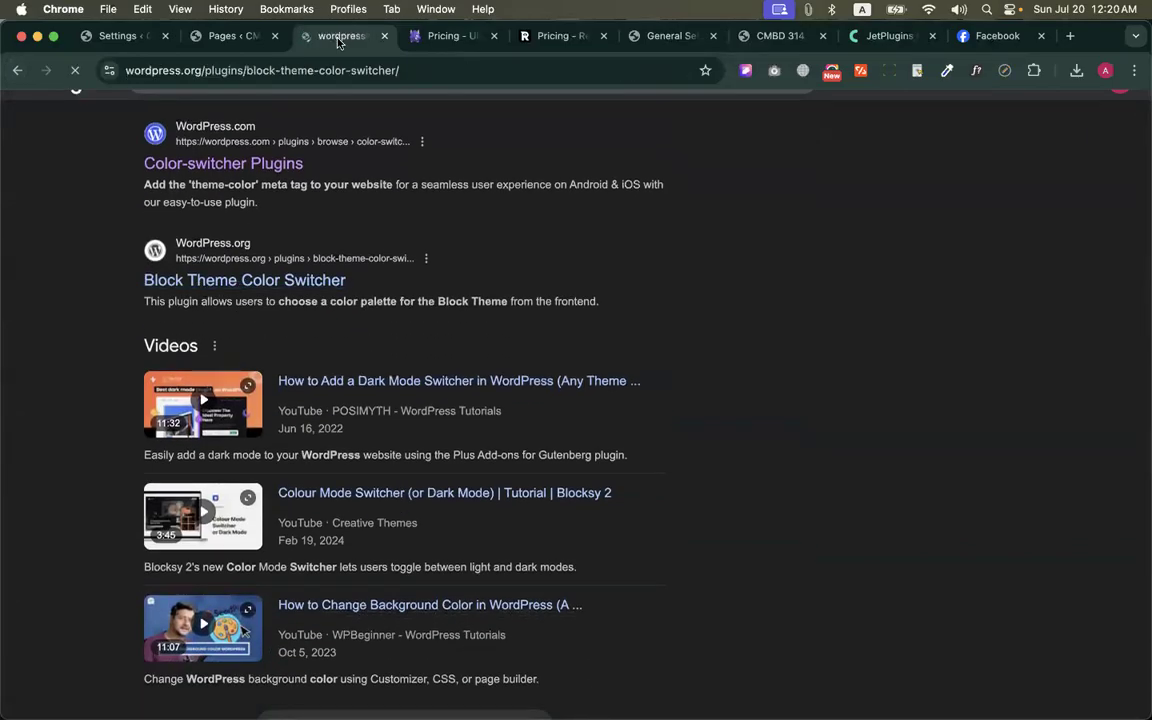
# Review the Block Theme Color Switcher plugin page and open its first screenshot at full size
pyautogui.scroll(-3, 434, 431)
pyautogui.scroll(3, 405, 392)
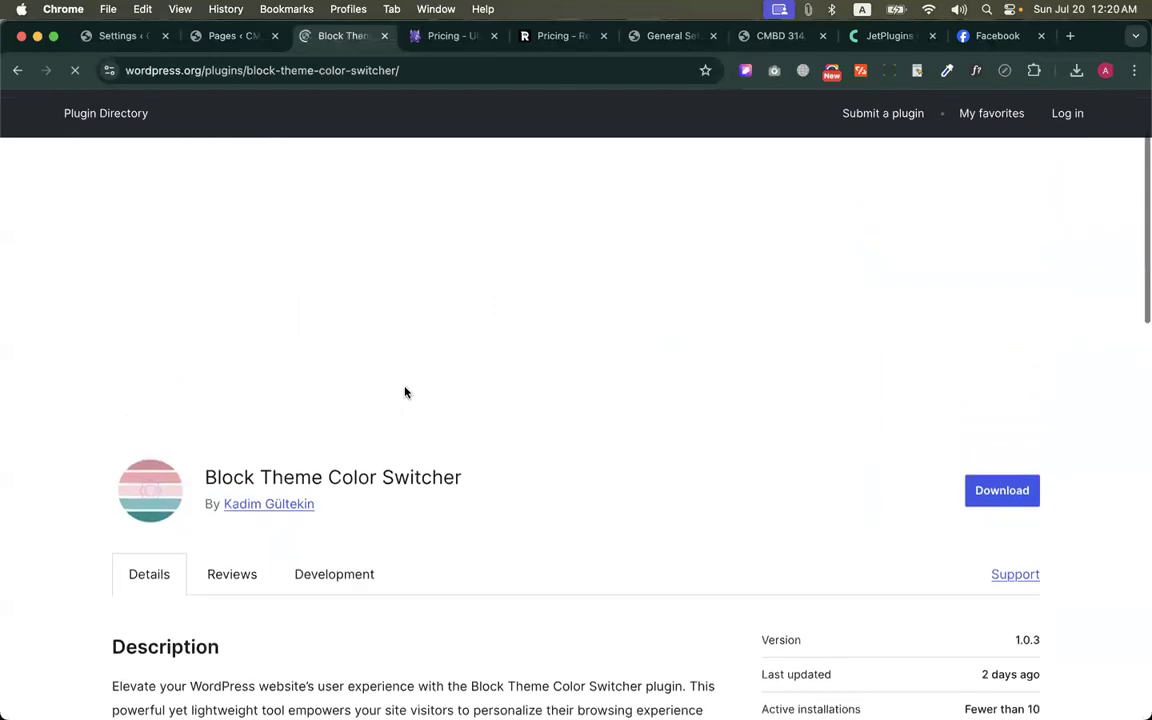
pyautogui.scroll(-1, 427, 470)
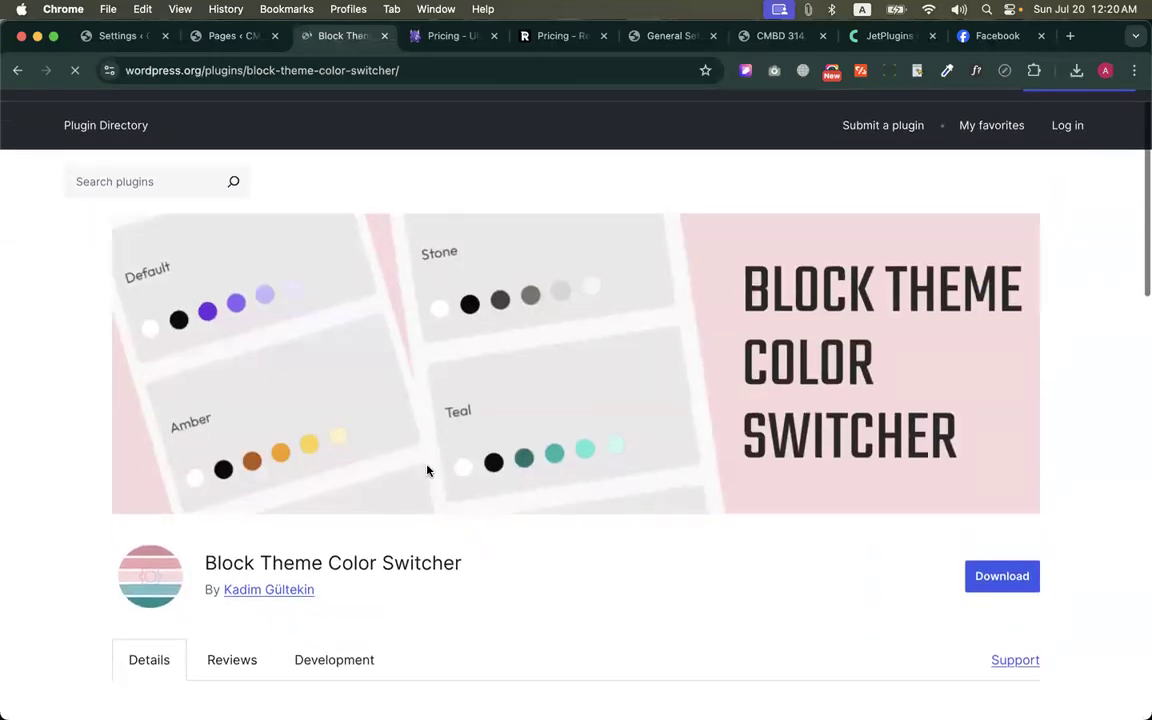
pyautogui.scroll(1, 430, 470)
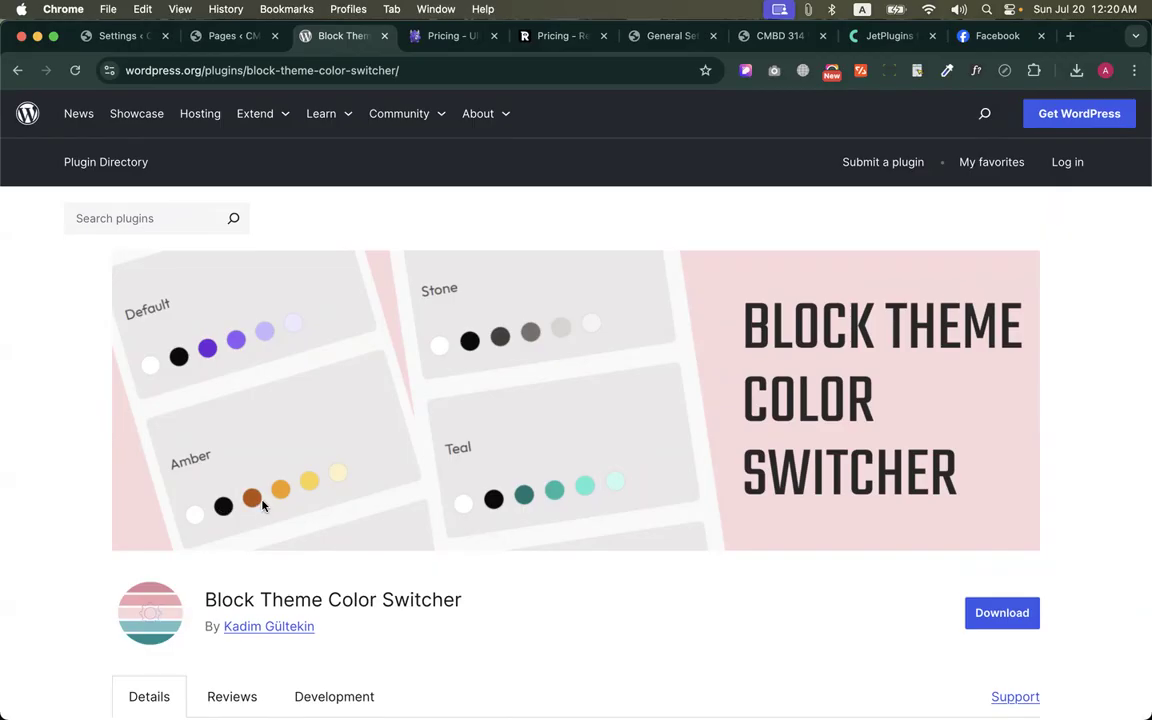
pyautogui.scroll(-10, 360, 430)
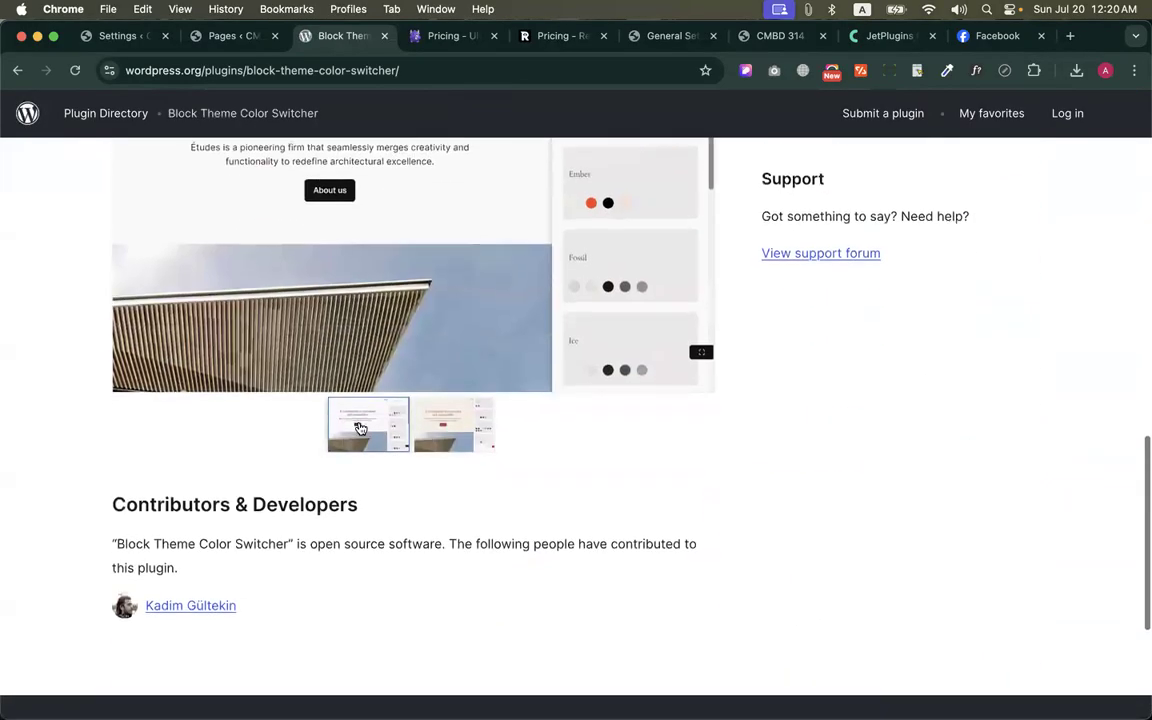
pyautogui.scroll(3, 360, 428)
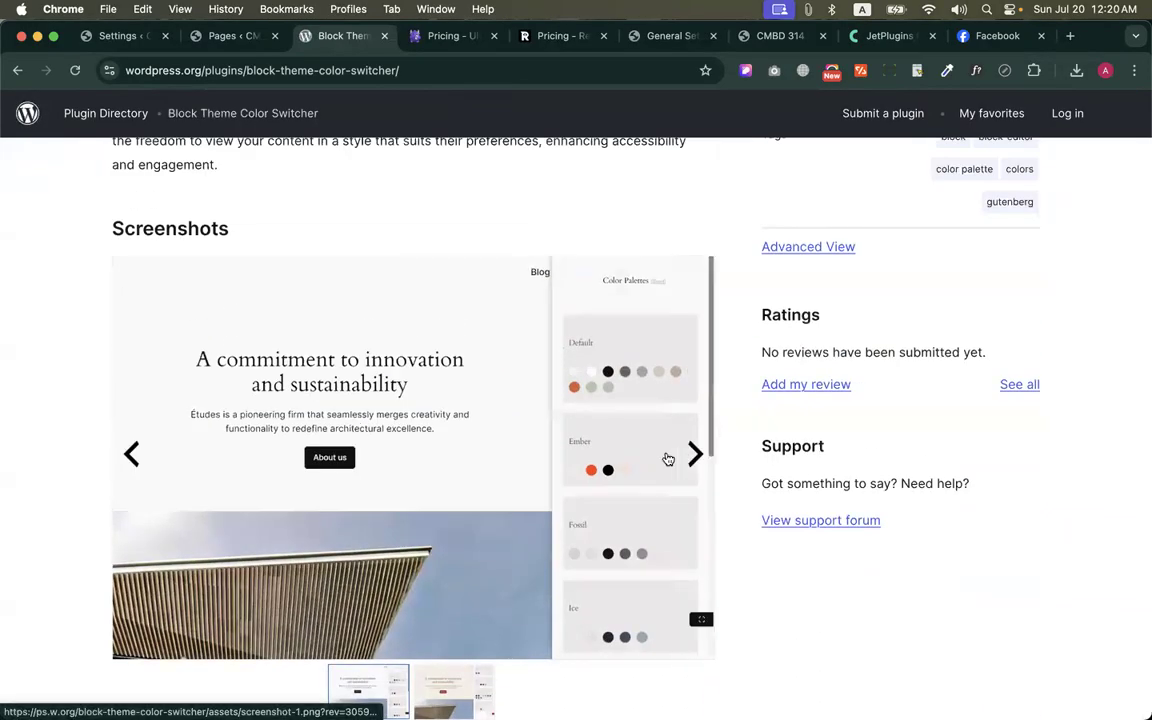
pyautogui.click(668, 458)
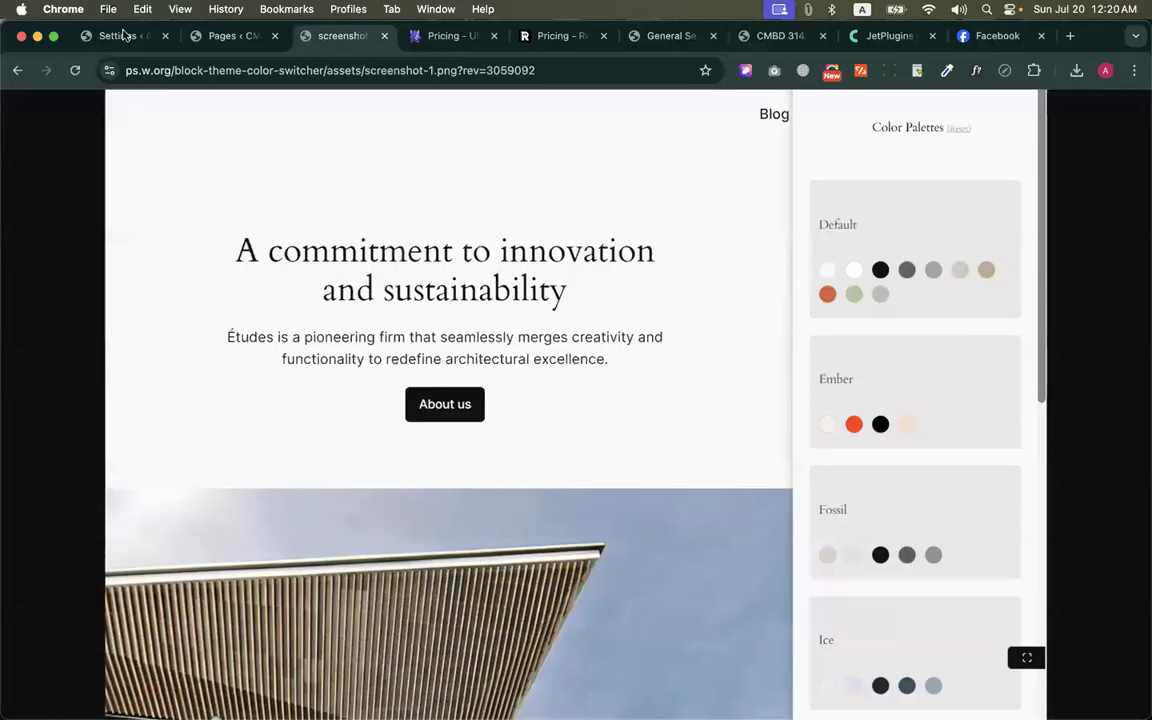
# Return to the Block Theme Color Switcher plugin page, look it over, and go back to scan the "color switcher wordpress" Google results
pyautogui.click(17, 70)
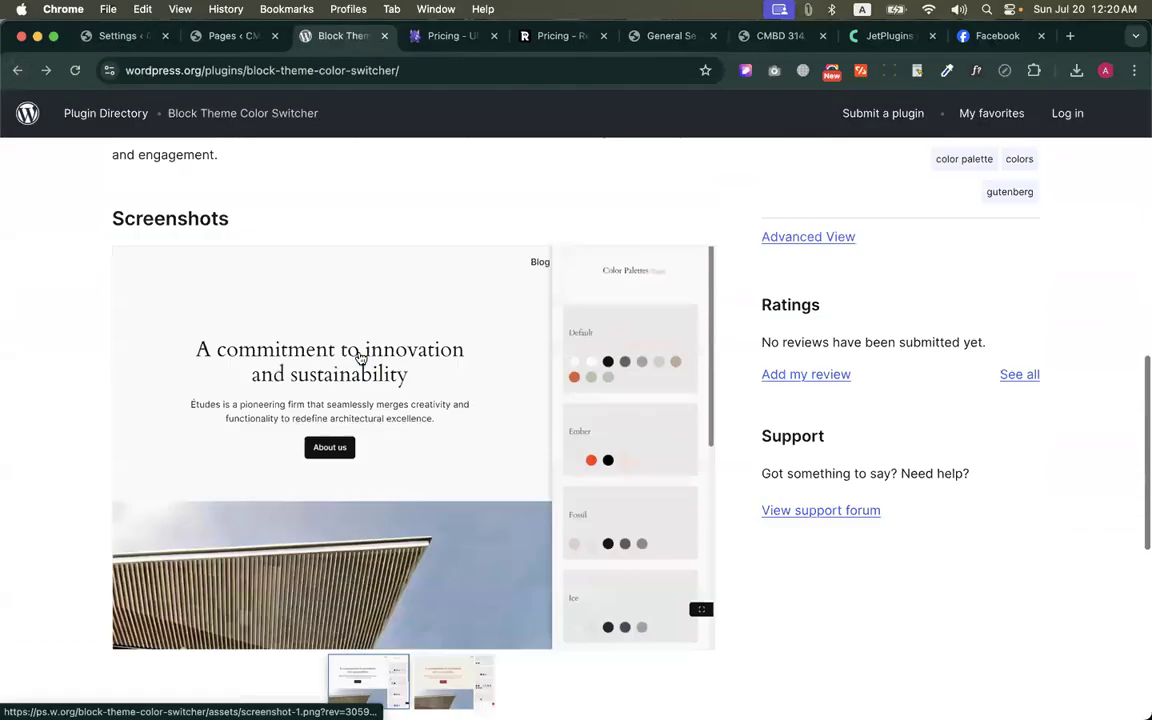
pyautogui.scroll(-15, 203, 588)
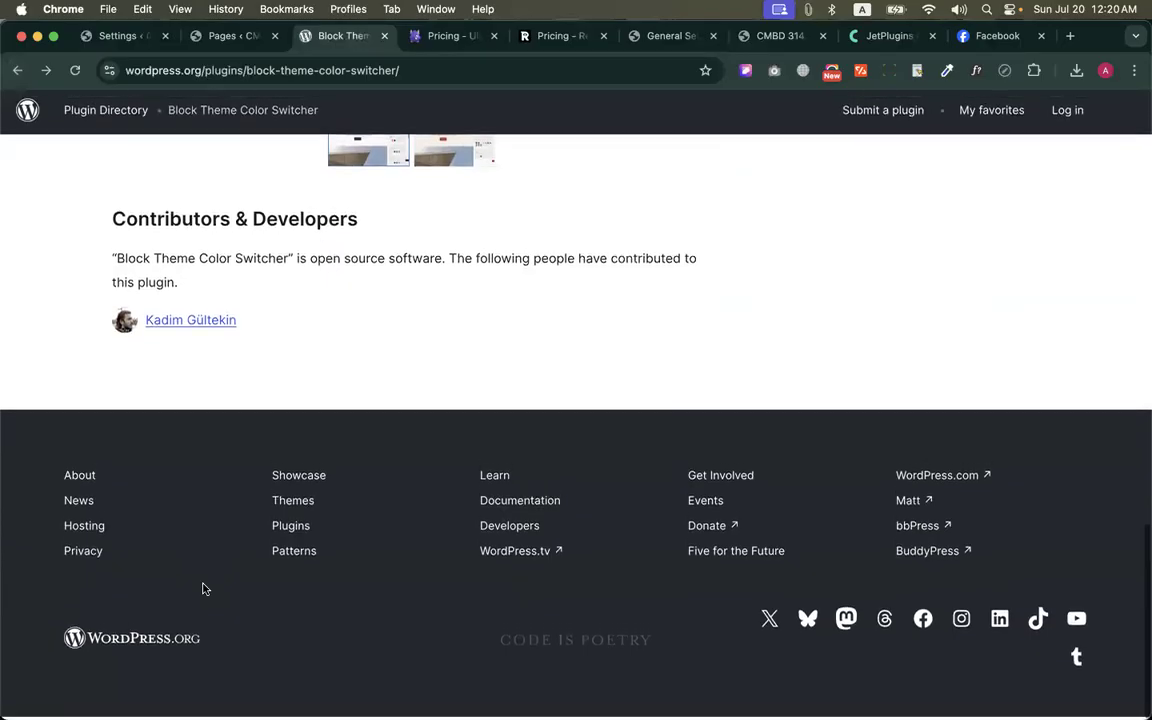
pyautogui.scroll(5, 203, 588)
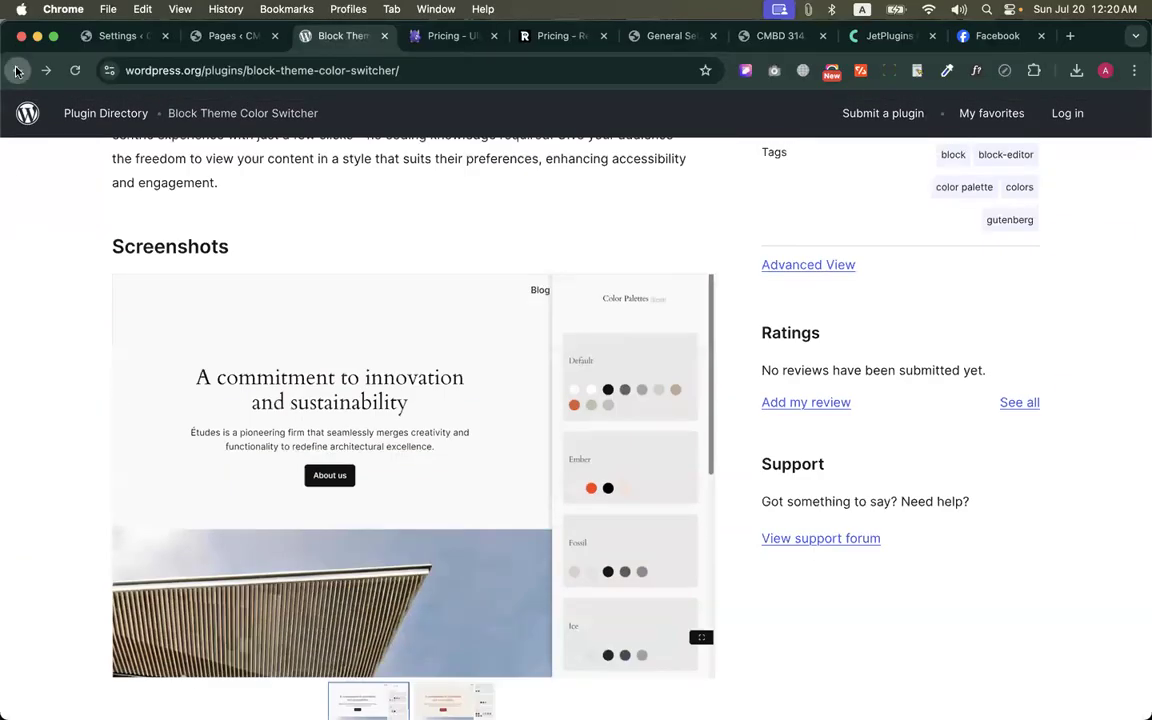
pyautogui.click(16, 70)
pyautogui.scroll(-5, 270, 412)
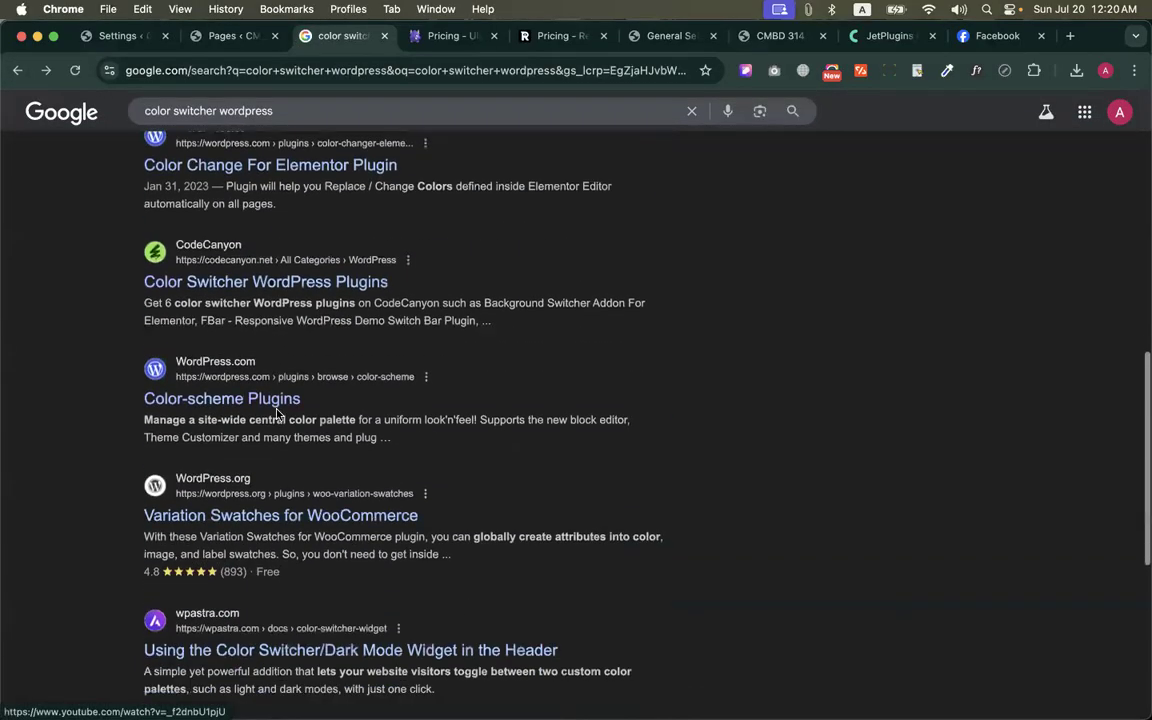
pyautogui.scroll(5, 250, 285)
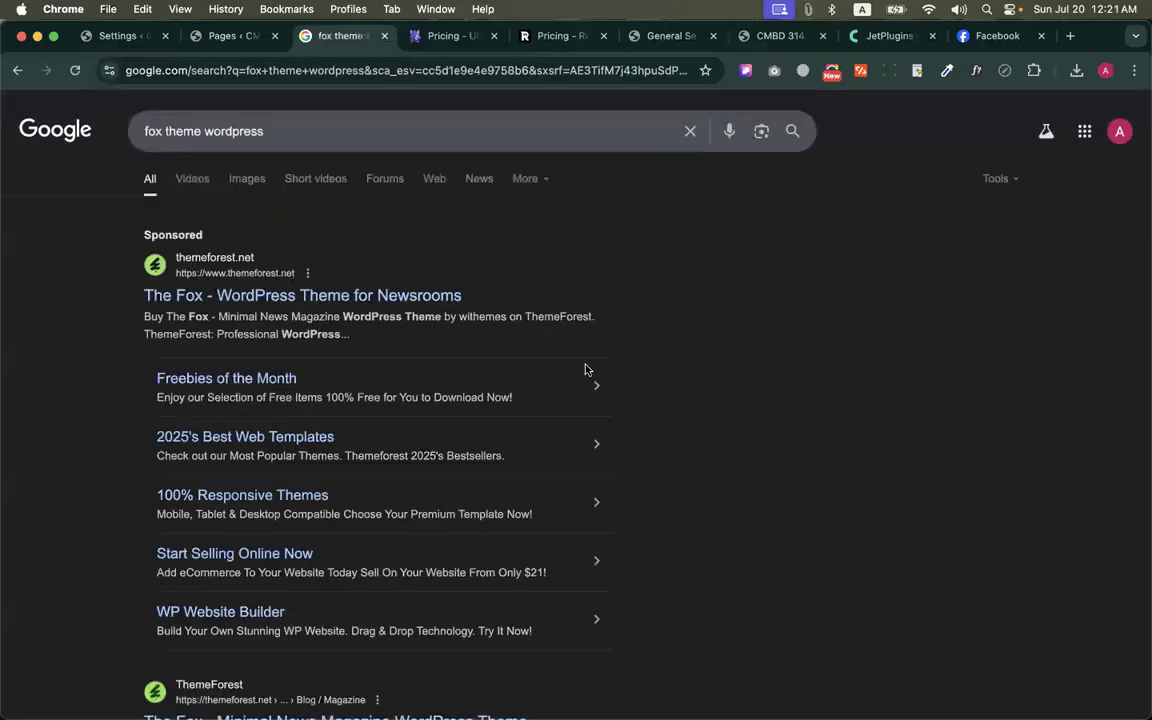
# From the "fox theme wordpress" Google results, open The Fox magazine theme on ThemeForest and launch its live preview
pyautogui.scroll(-2, 185, 548)
pyautogui.click(185, 558)
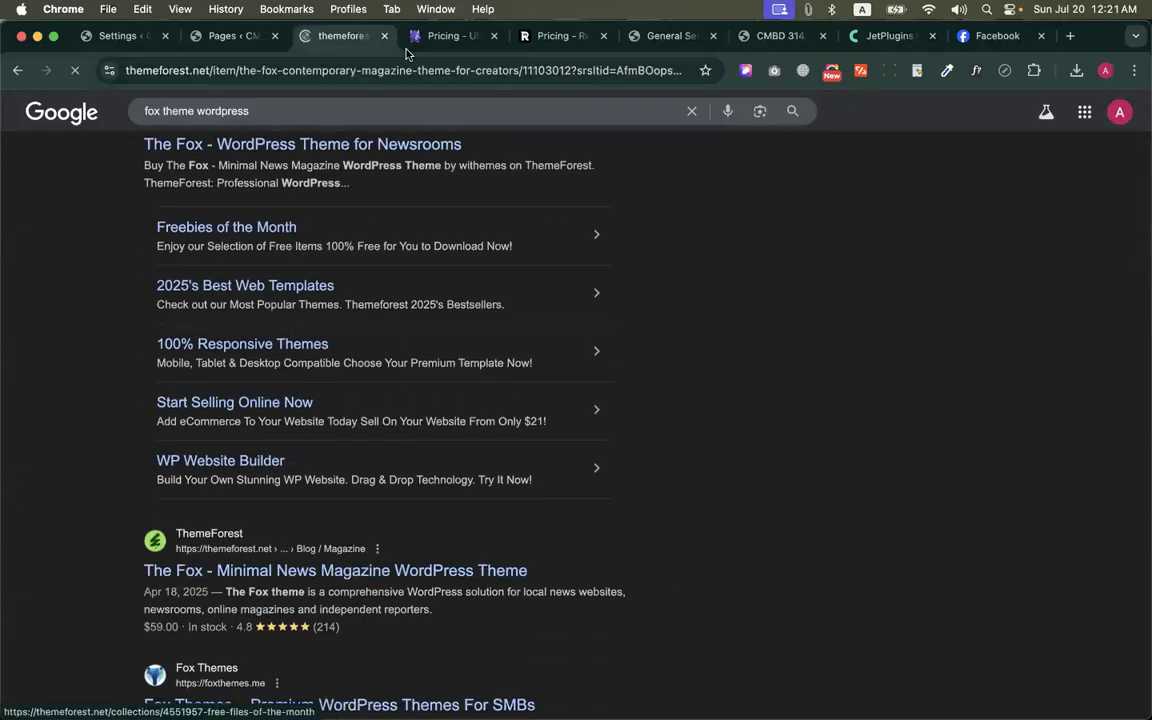
pyautogui.scroll(-4, 419, 221)
pyautogui.click(417, 447)
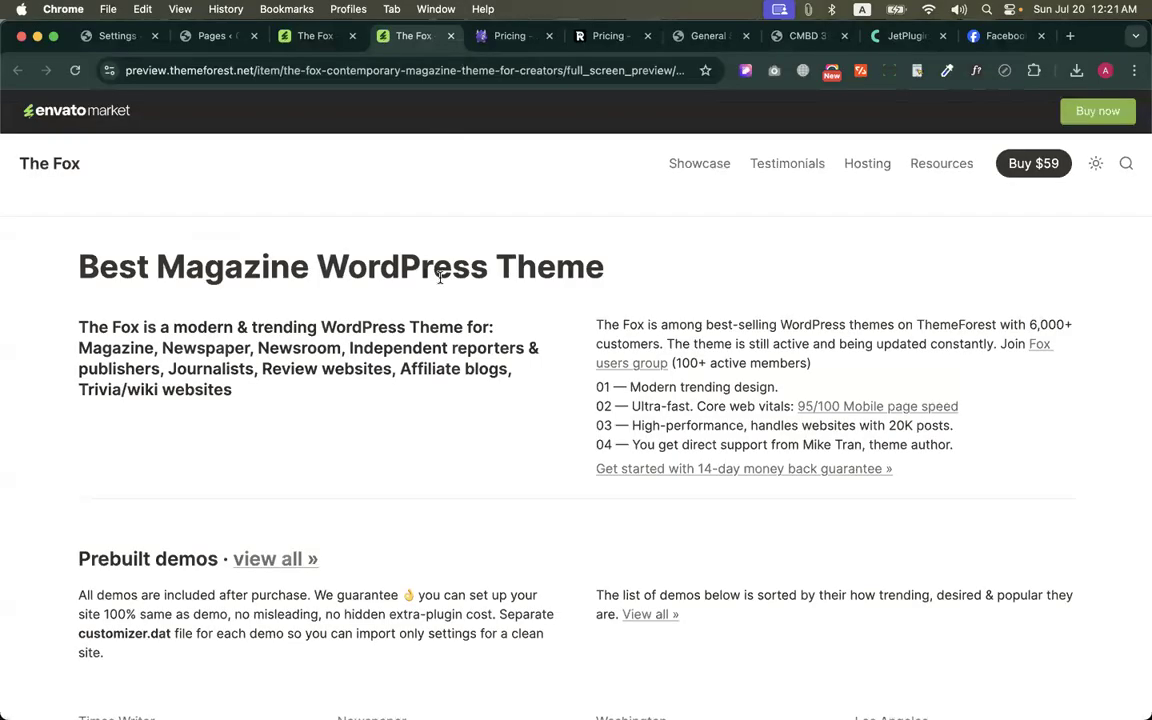
# Look through the prebuilt demos on The Fox preview's front page and open the full Demos list
pyautogui.scroll(-10, 404, 424)
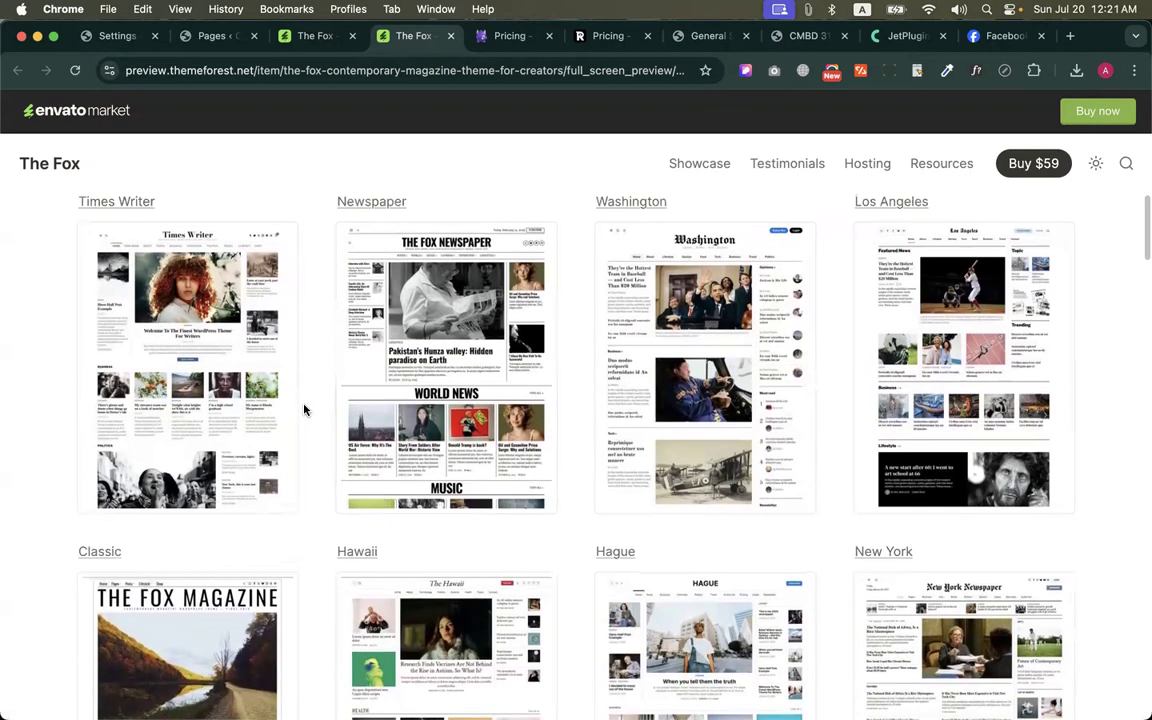
pyautogui.scroll(-2, 305, 410)
pyautogui.scroll(-8, 305, 410)
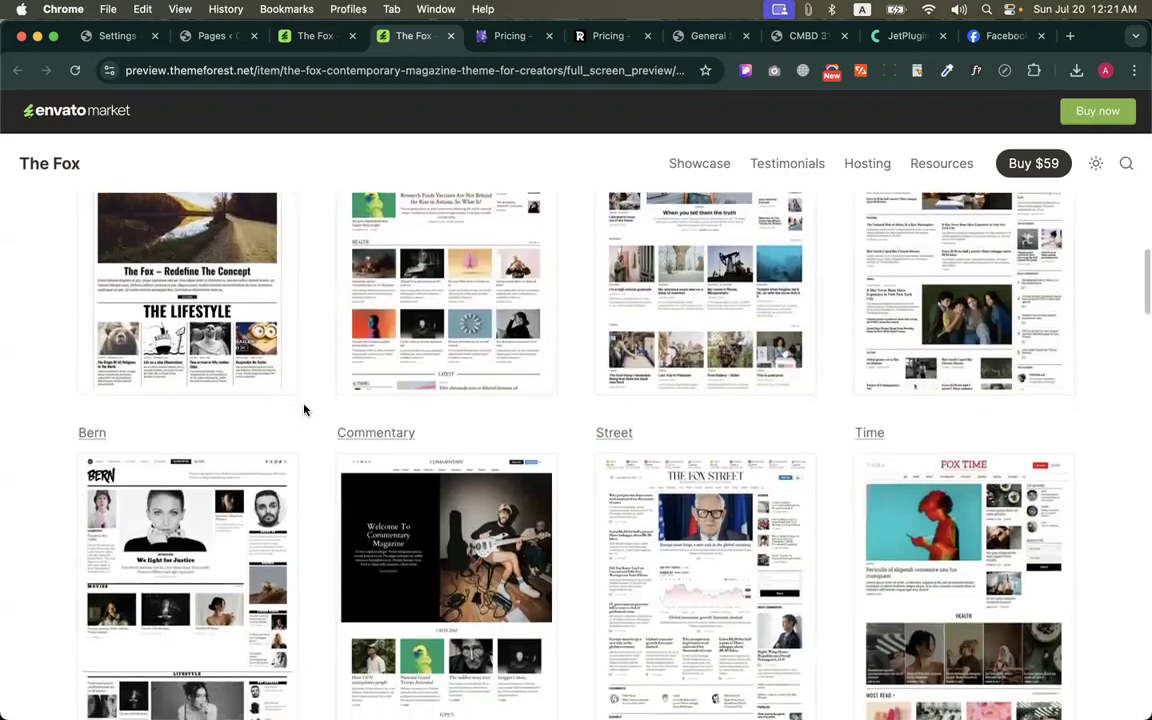
pyautogui.scroll(-1, 305, 410)
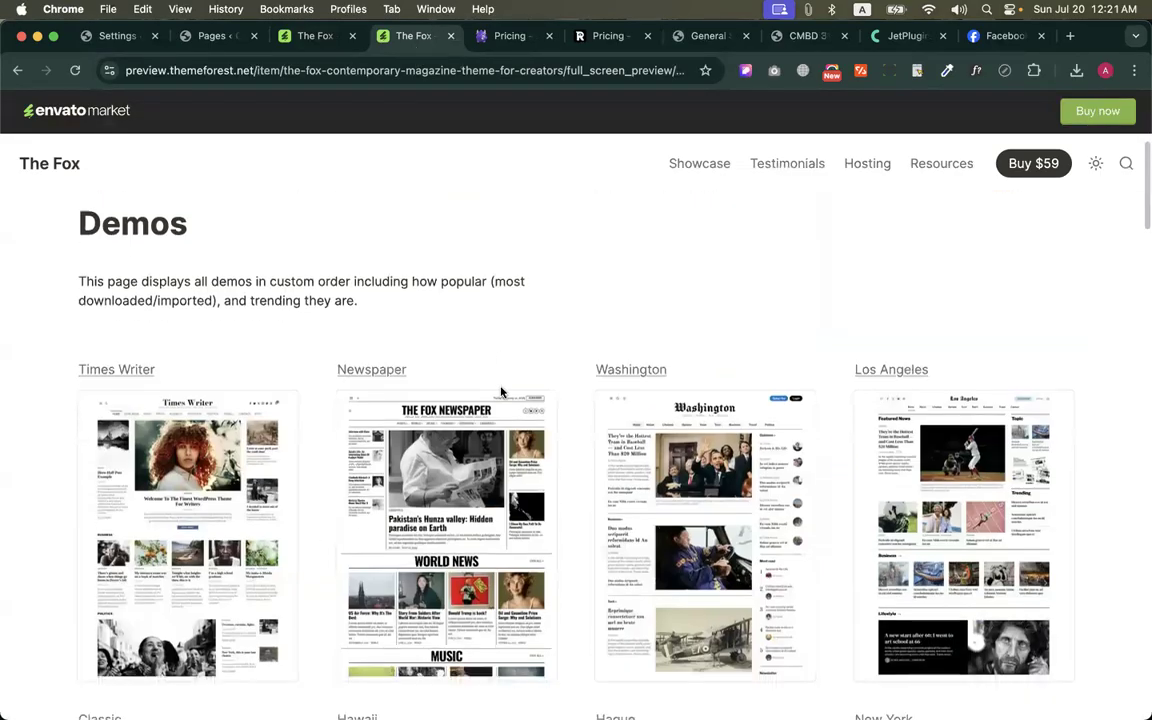
# Browse the full list of The Fox theme demos down to the last row
pyautogui.scroll(-6, 501, 392)
pyautogui.scroll(-5, 501, 392)
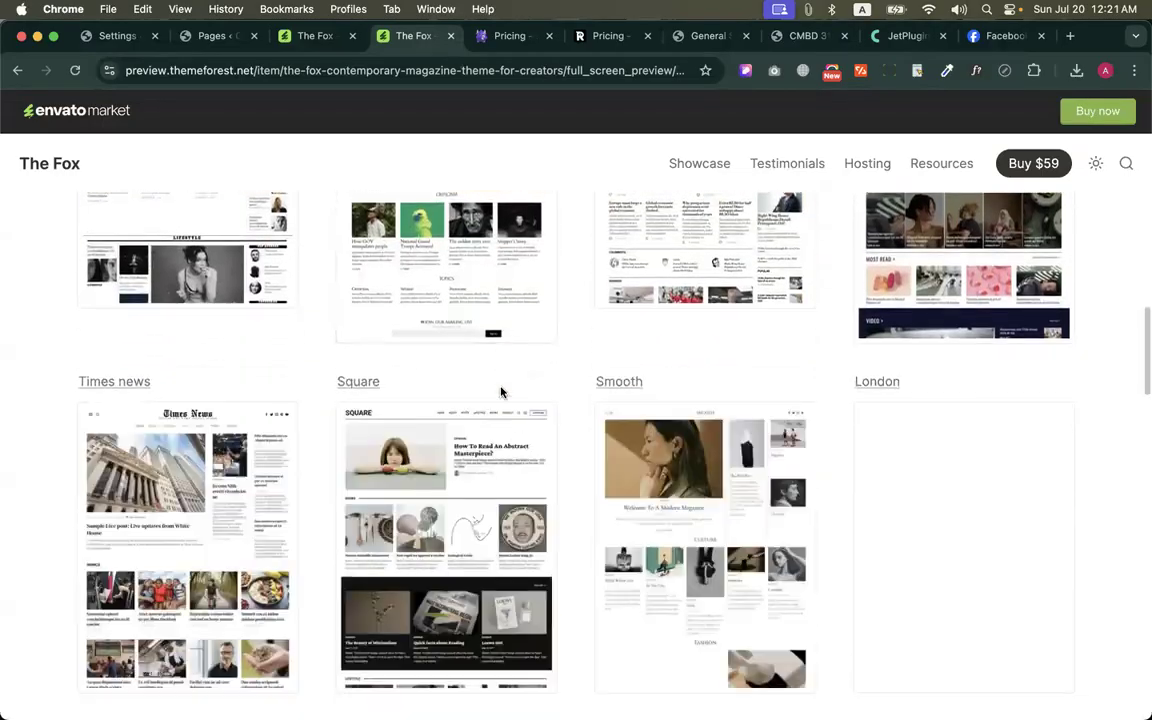
pyautogui.scroll(-5, 579, 512)
pyautogui.scroll(1, 578, 514)
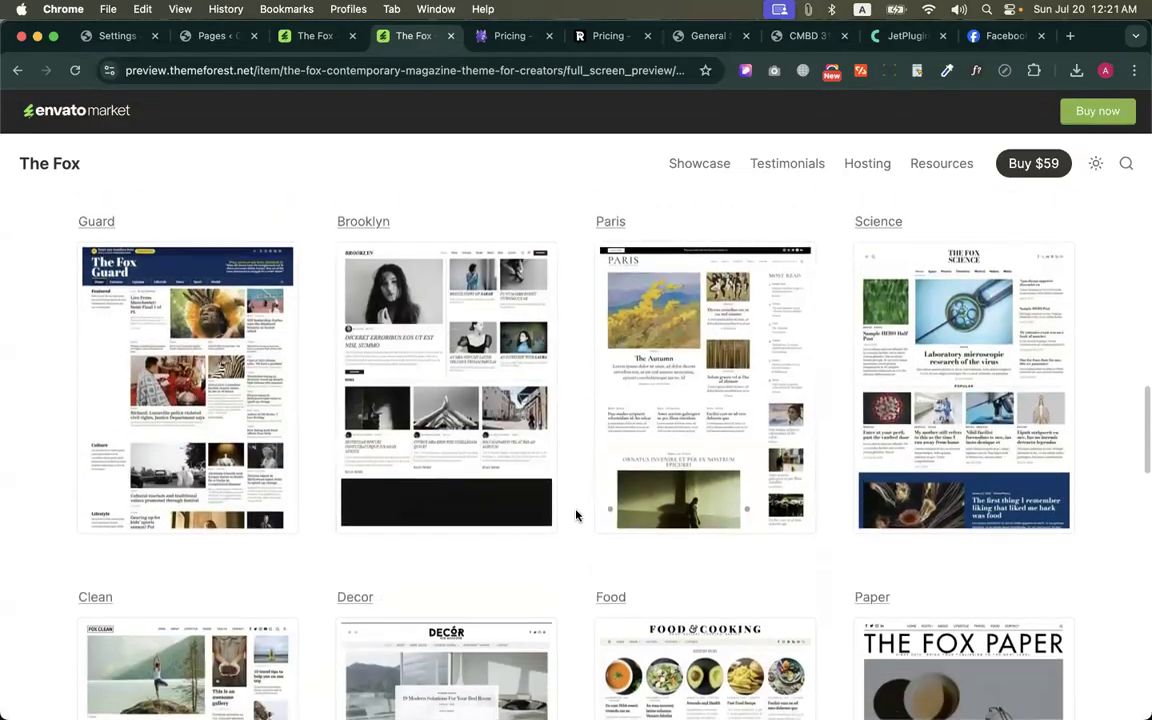
pyautogui.scroll(-8, 576, 515)
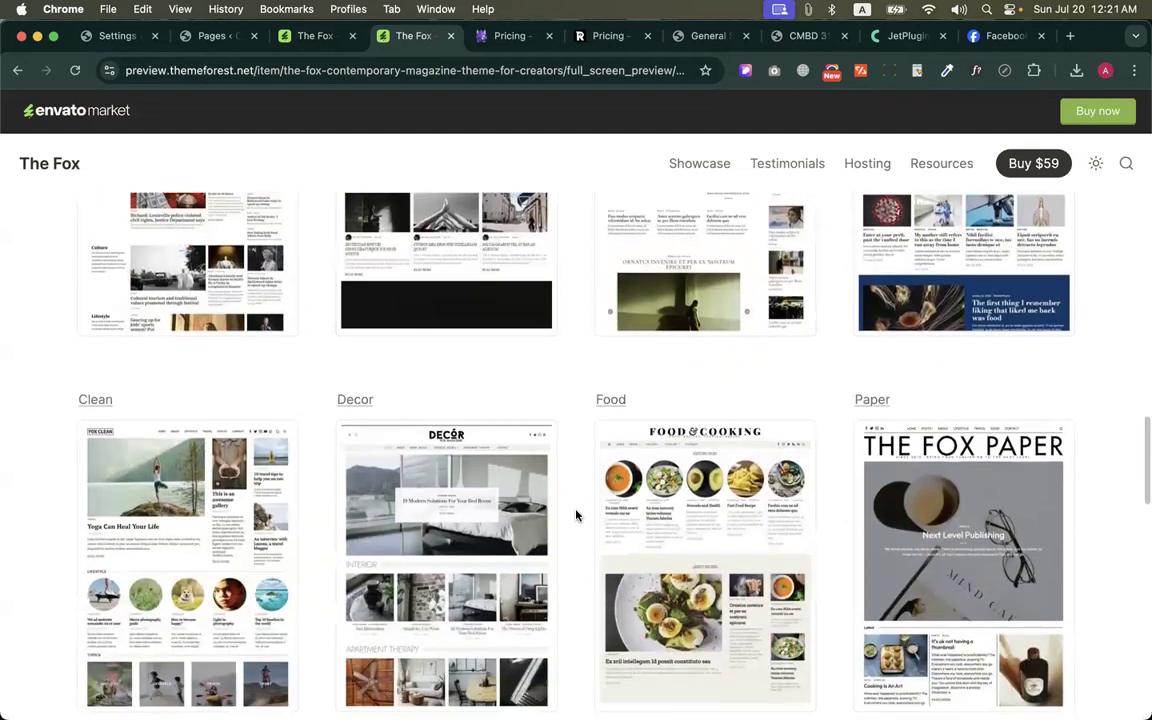
pyautogui.scroll(-4, 576, 515)
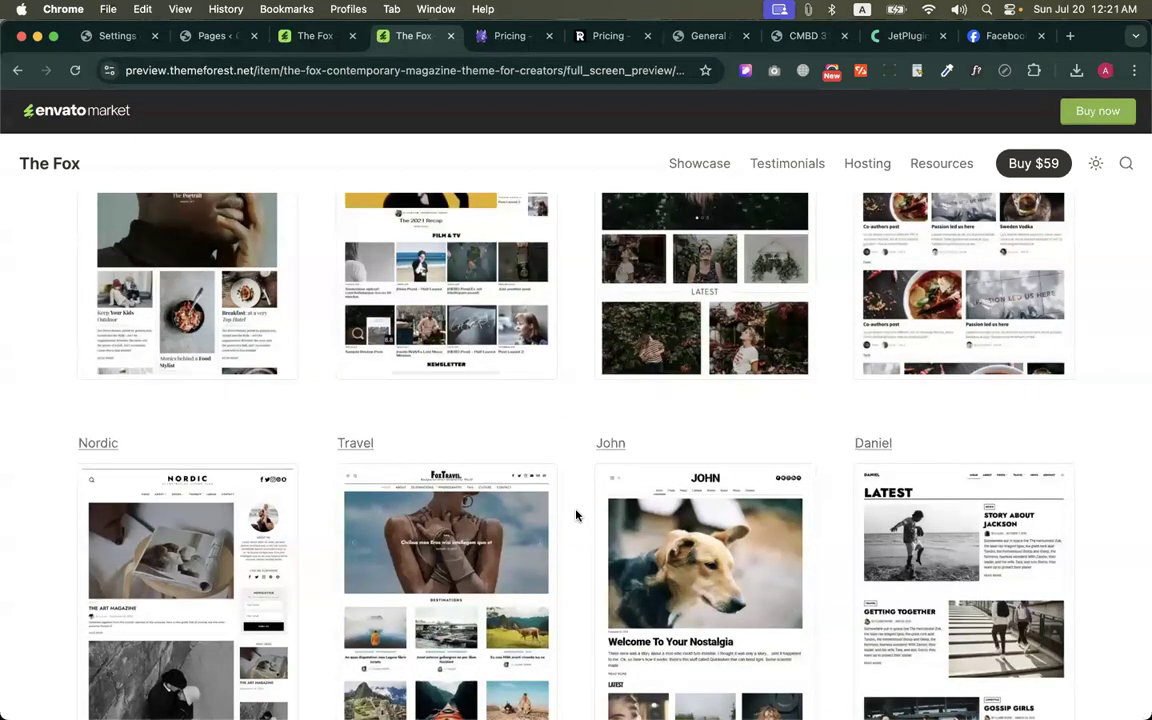
pyautogui.scroll(-8, 576, 515)
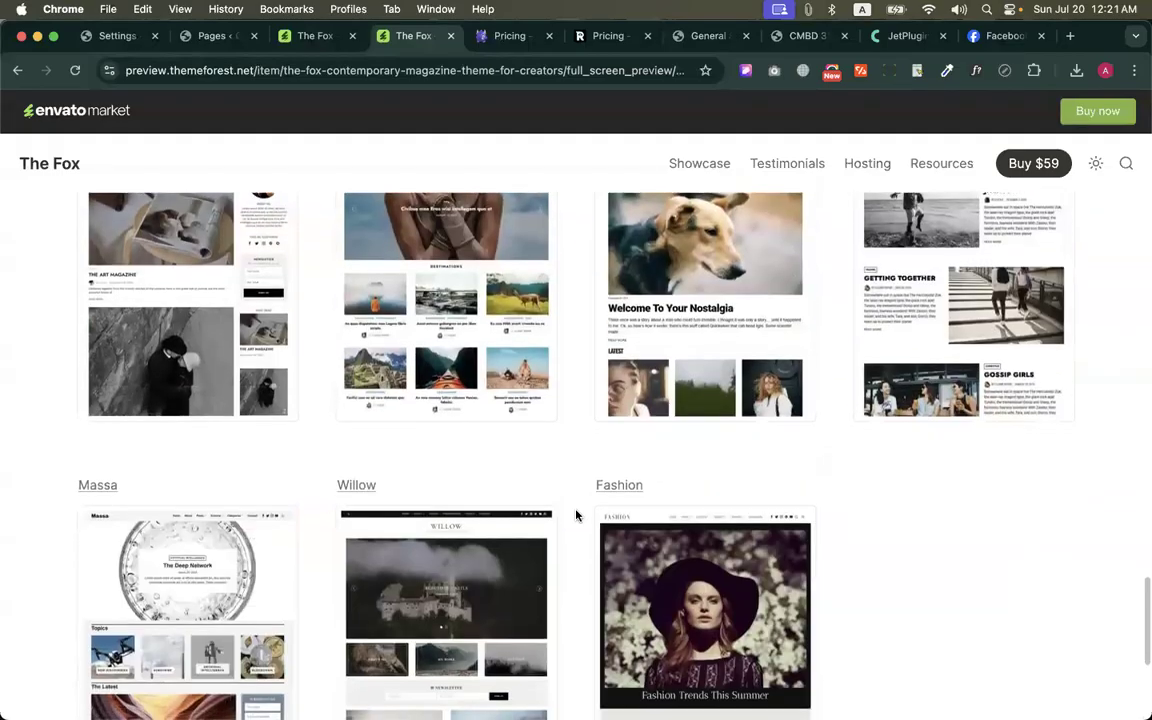
pyautogui.scroll(-2, 576, 515)
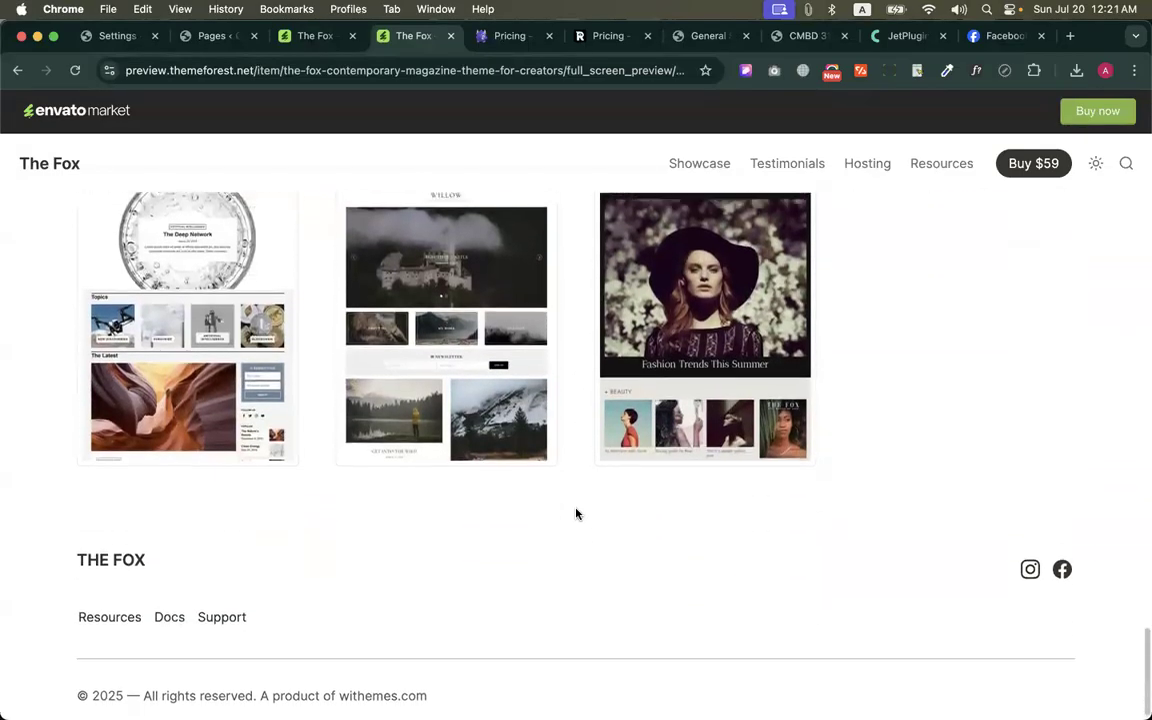
pyautogui.scroll(4, 576, 514)
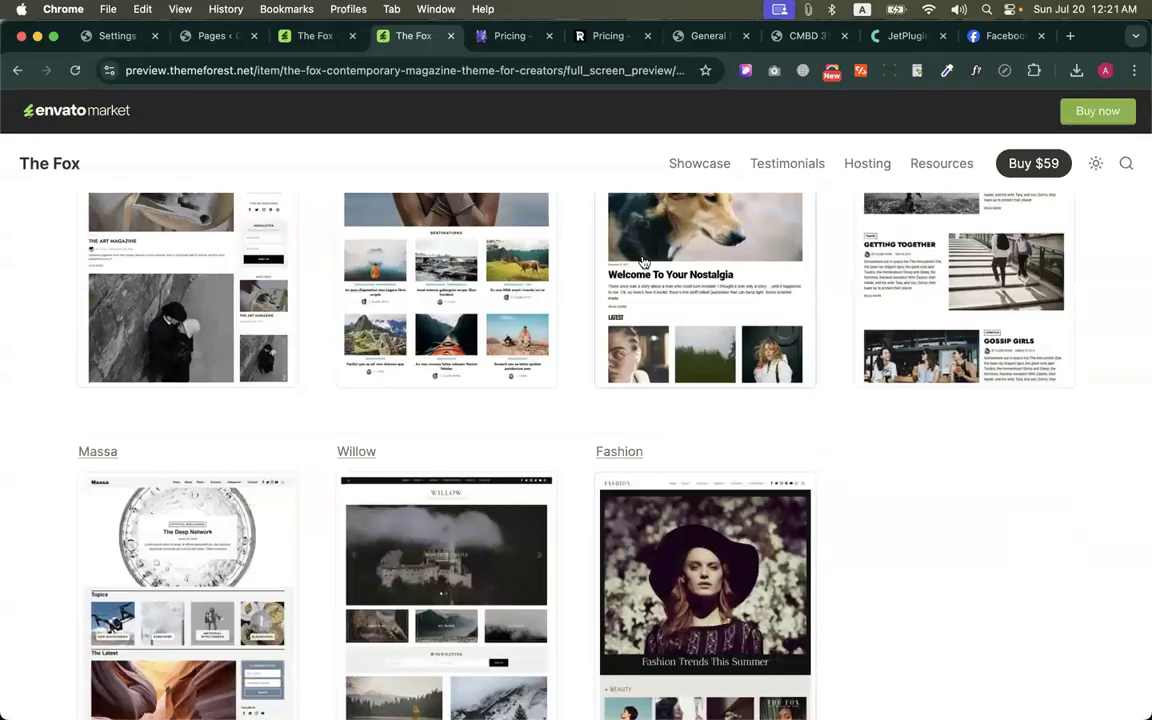
pyautogui.scroll(-4, 743, 419)
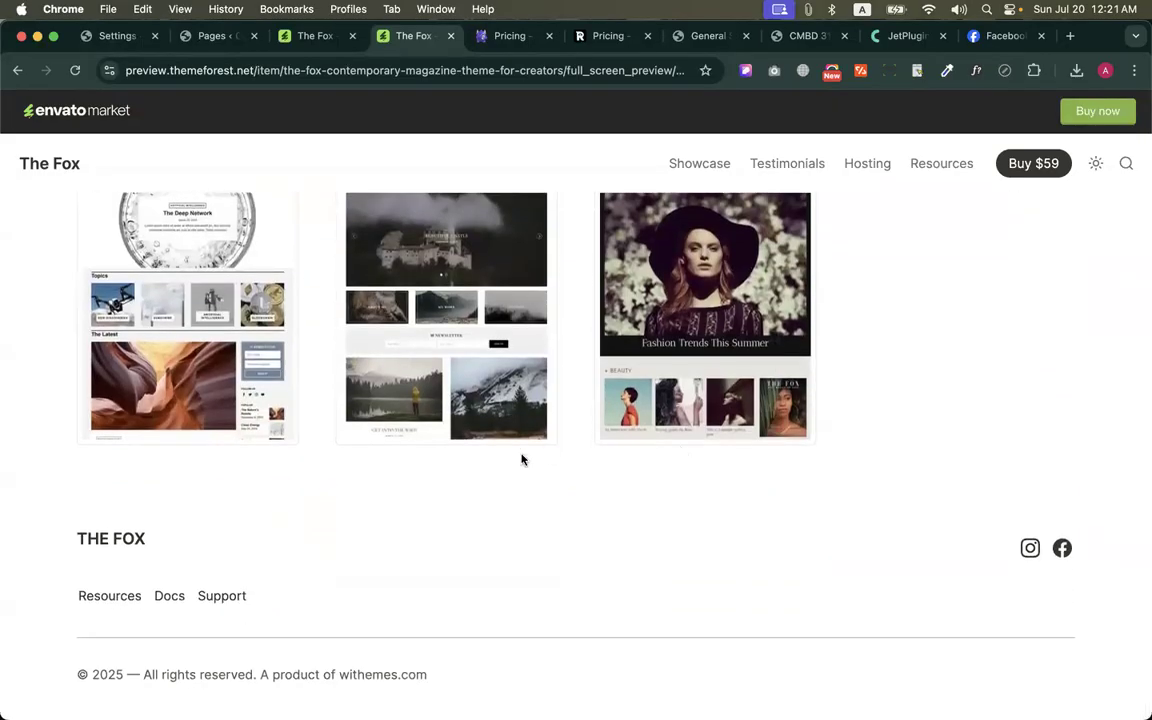
# Go back up the demo list past the Pine and Clean rows and open the Brooklyn demo
pyautogui.scroll(3, 521, 459)
pyautogui.scroll(3, 521, 459)
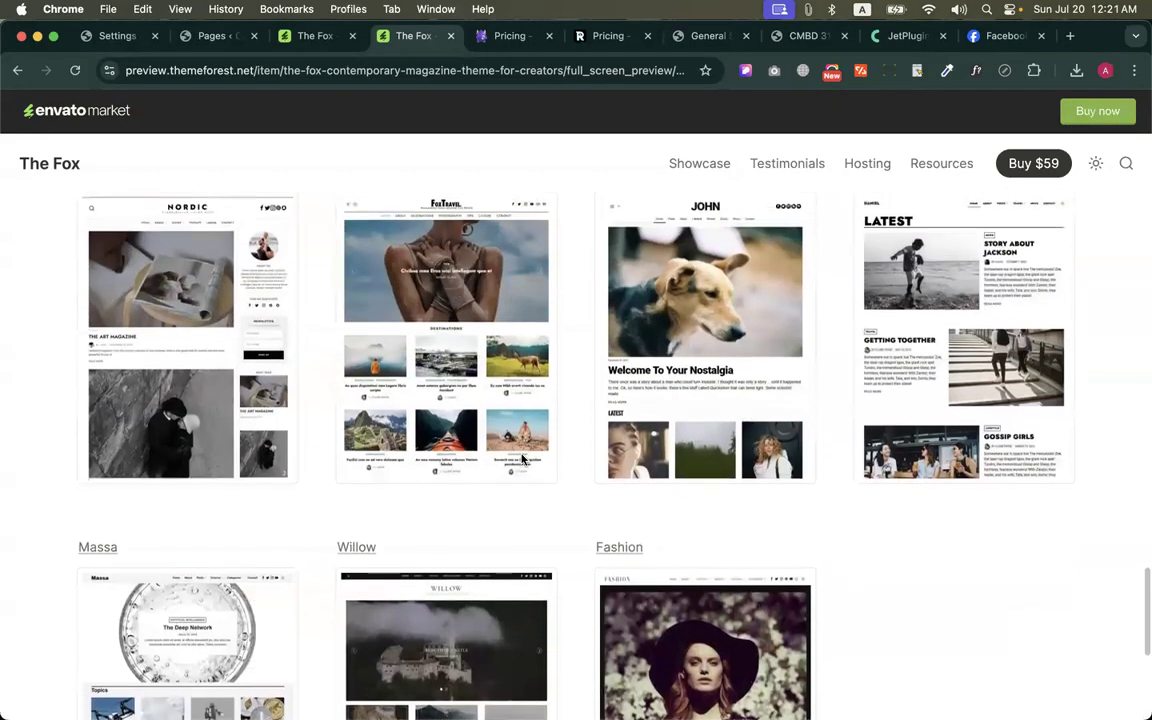
pyautogui.scroll(6, 521, 459)
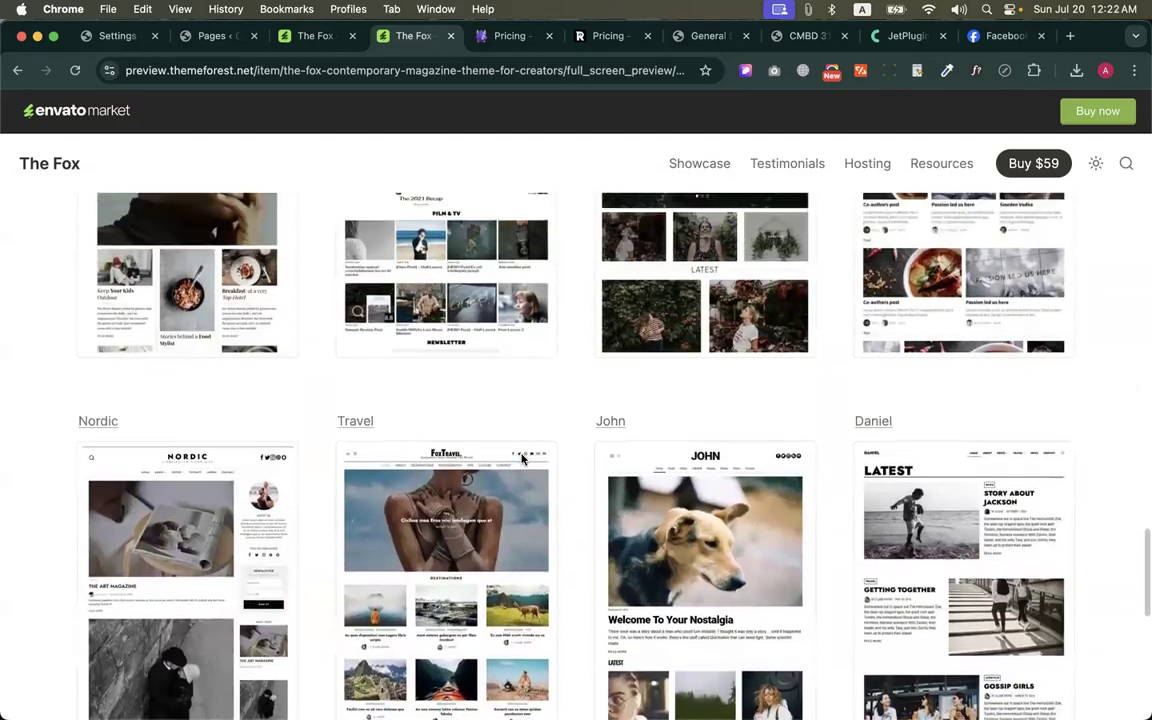
pyautogui.scroll(1, 521, 459)
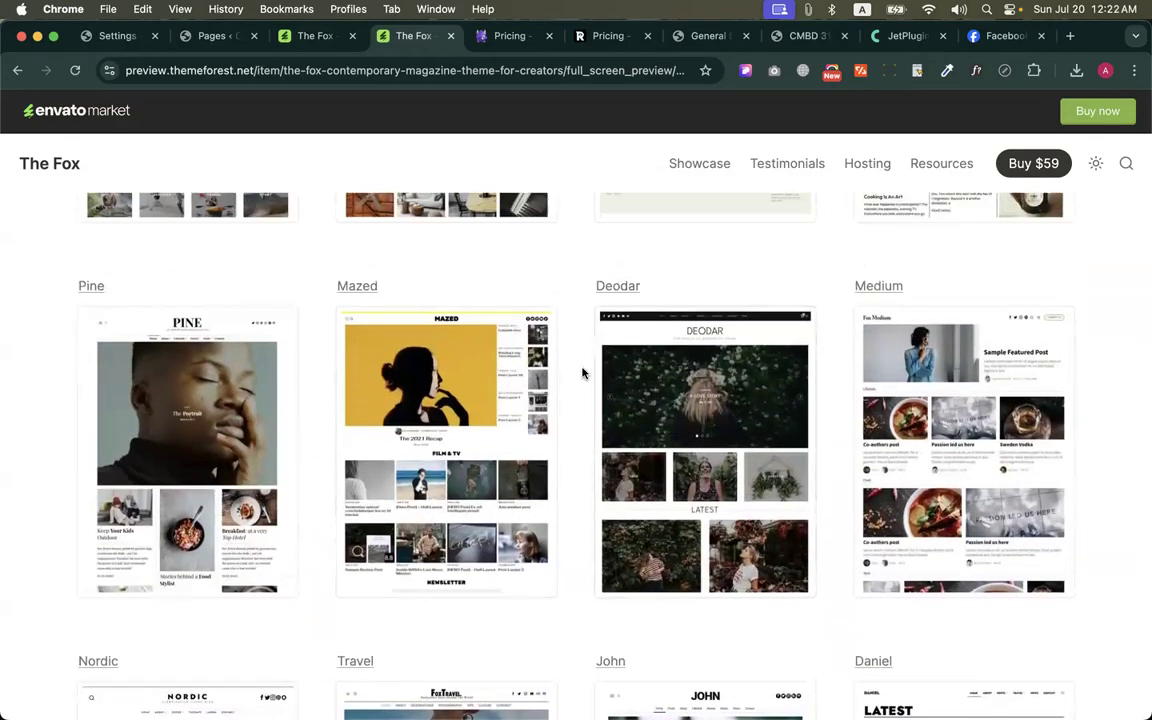
pyautogui.scroll(4, 582, 373)
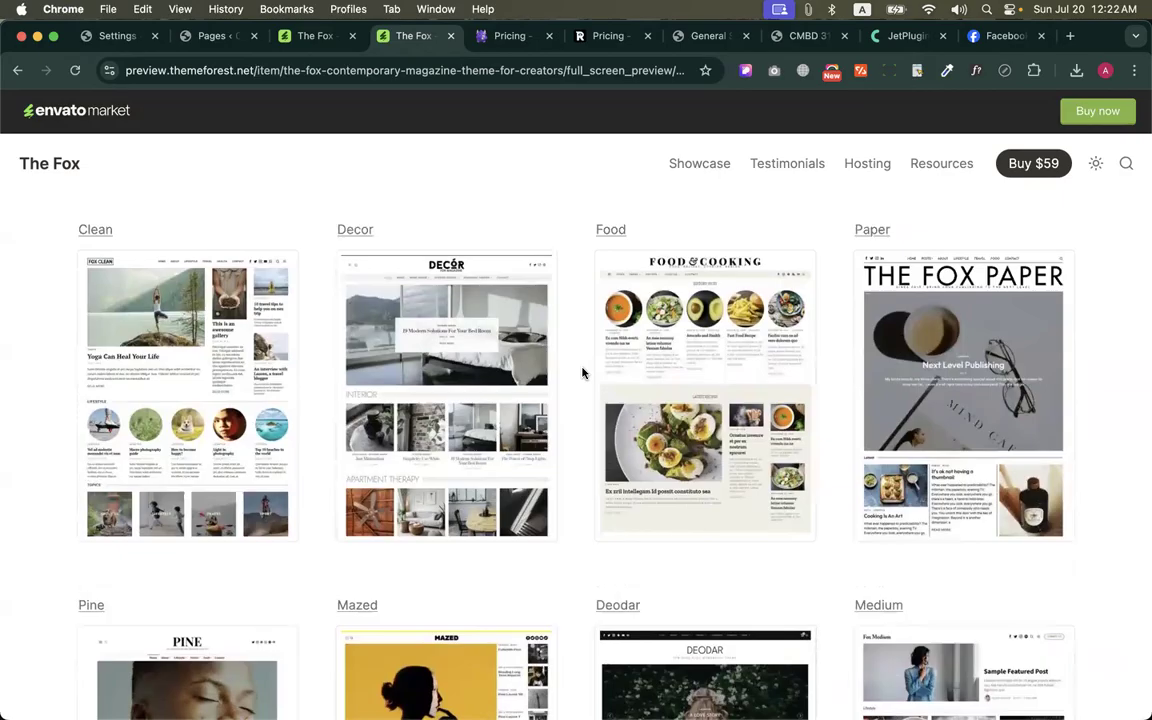
pyautogui.scroll(7, 582, 373)
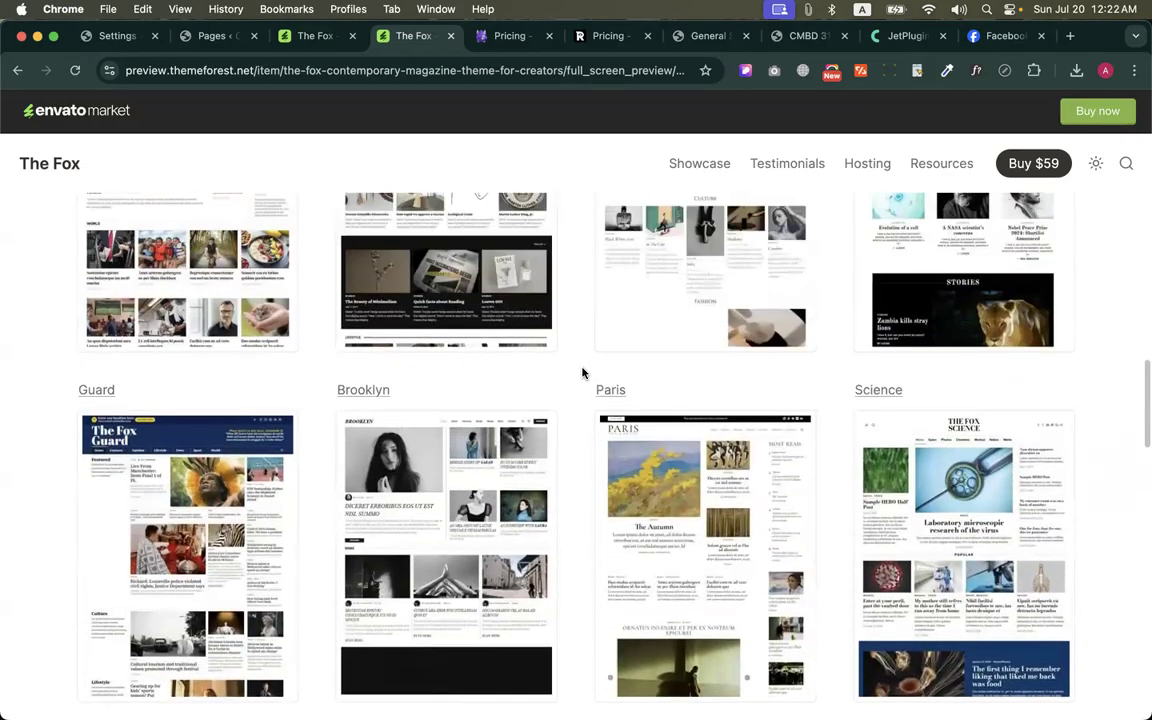
pyautogui.click(405, 542)
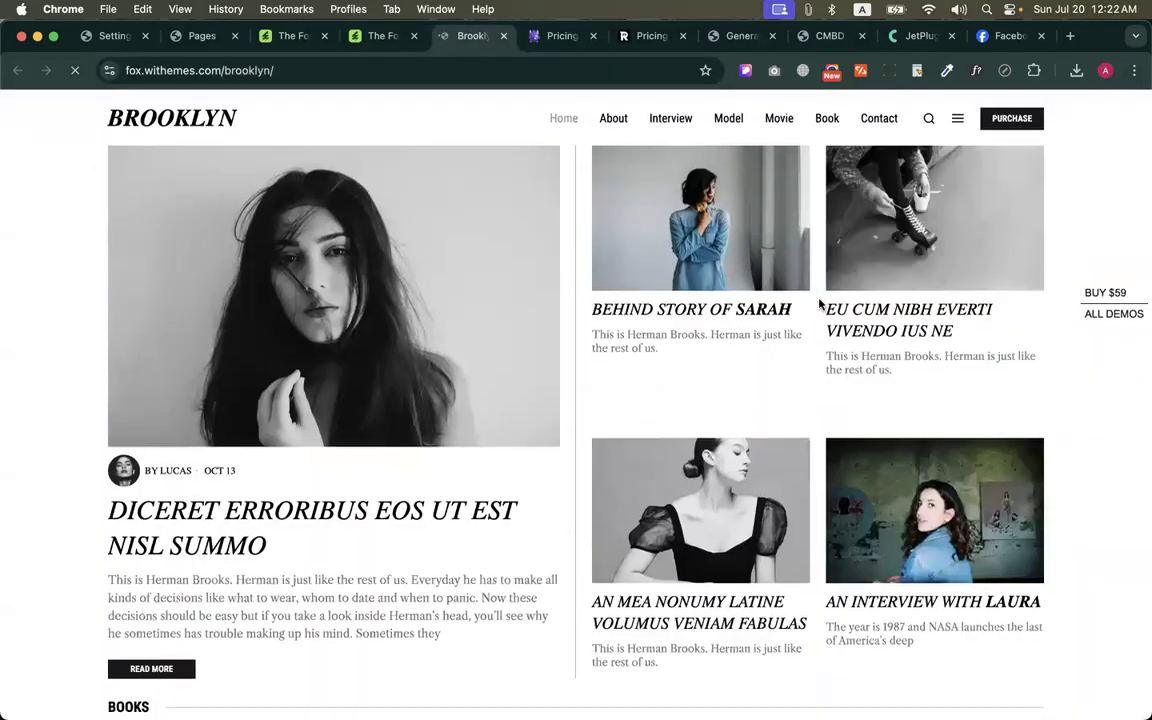
# Show and hide the Brooklyn demo's off-canvas menu, and look over its homepage
pyautogui.click(955, 117)
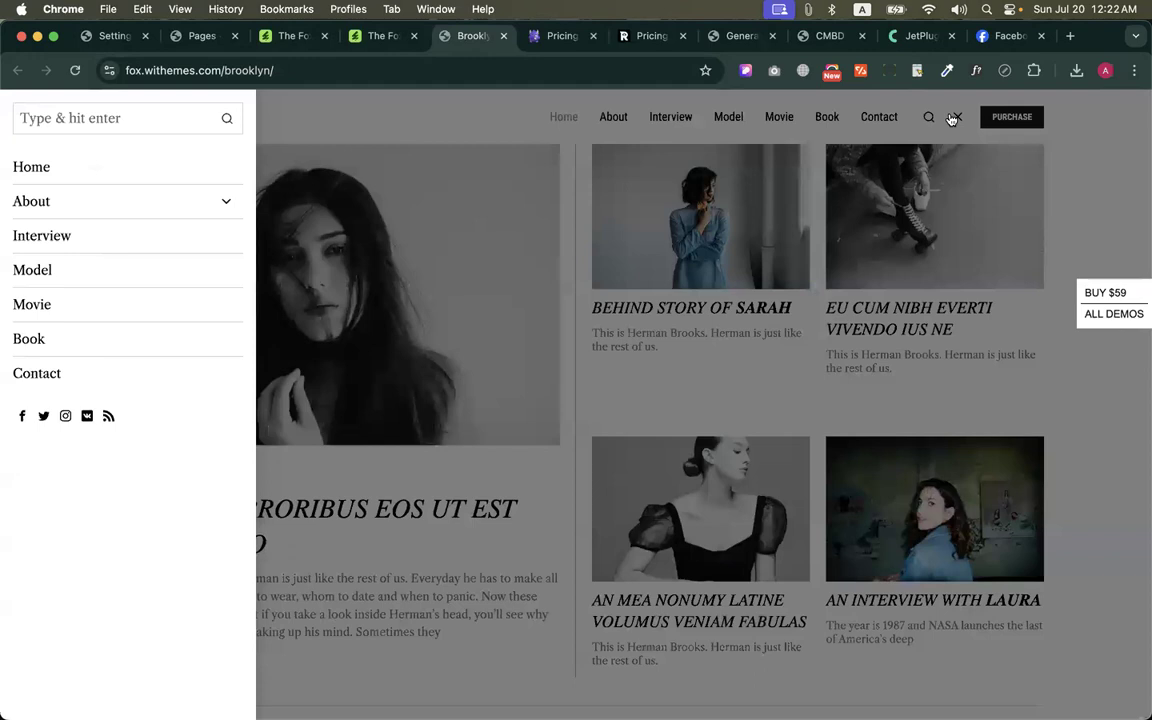
pyautogui.click(955, 117)
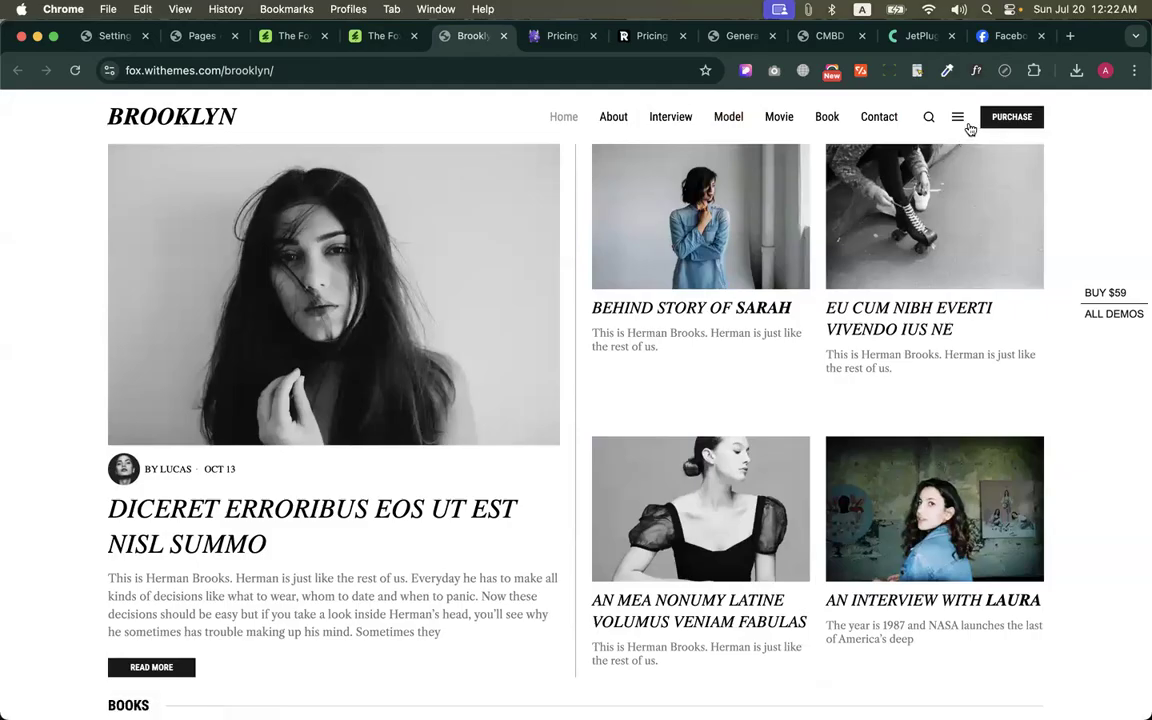
pyautogui.scroll(-20, 790, 238)
pyautogui.scroll(20, 790, 240)
# Return to The Fox demo list in its browser tab and open the Bern demo
pyautogui.click(381, 36)
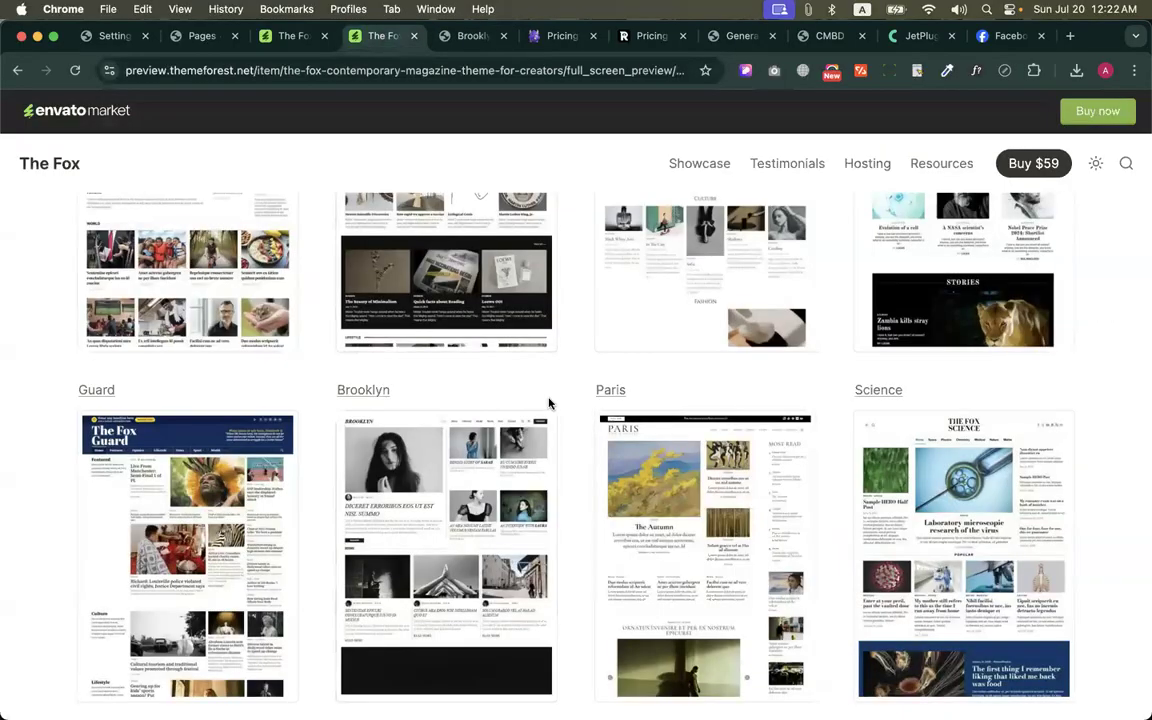
pyautogui.scroll(5, 570, 433)
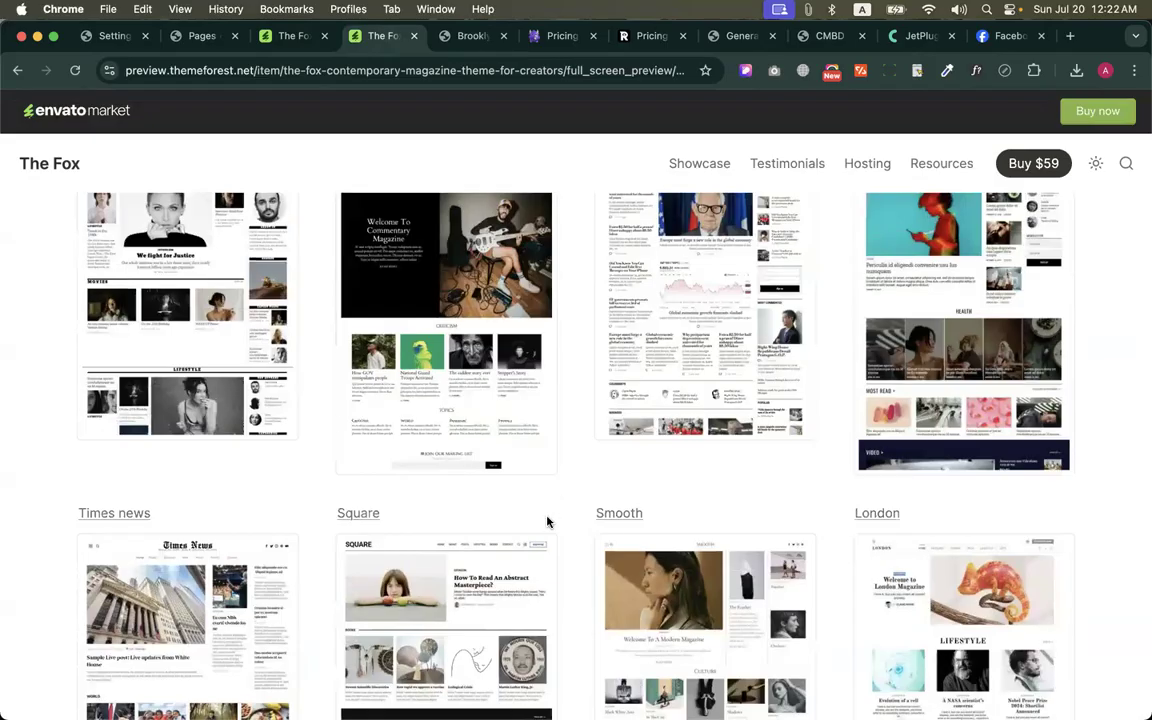
pyautogui.scroll(4, 548, 521)
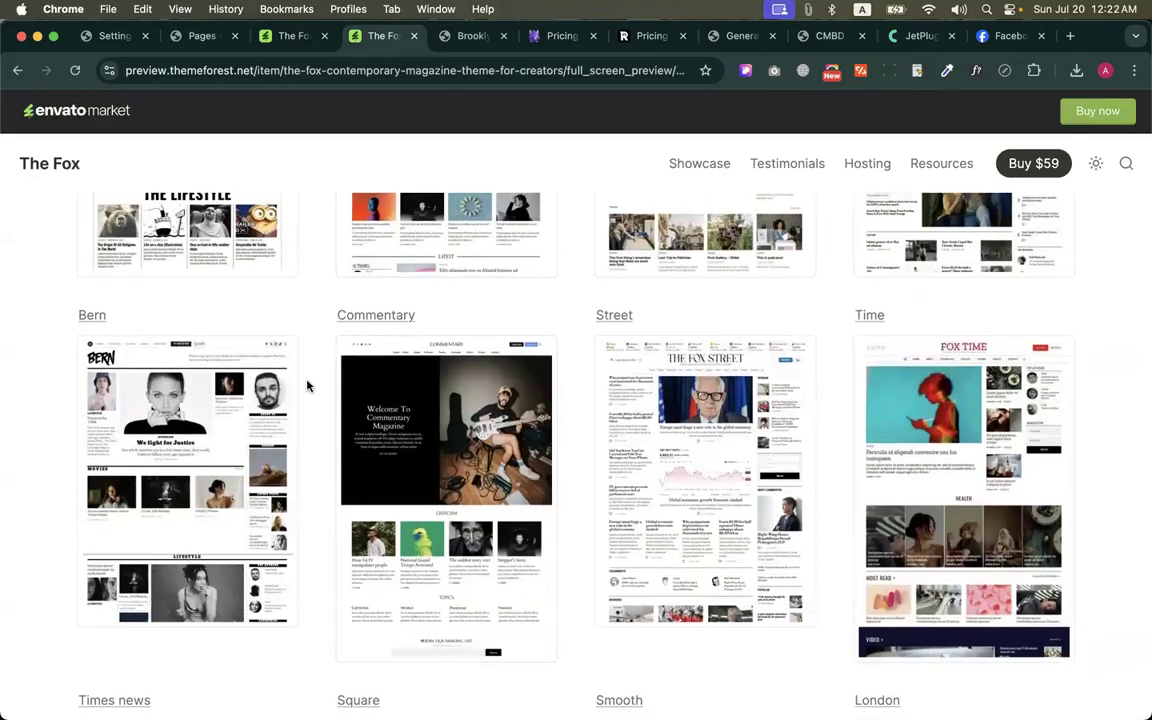
pyautogui.click(232, 352)
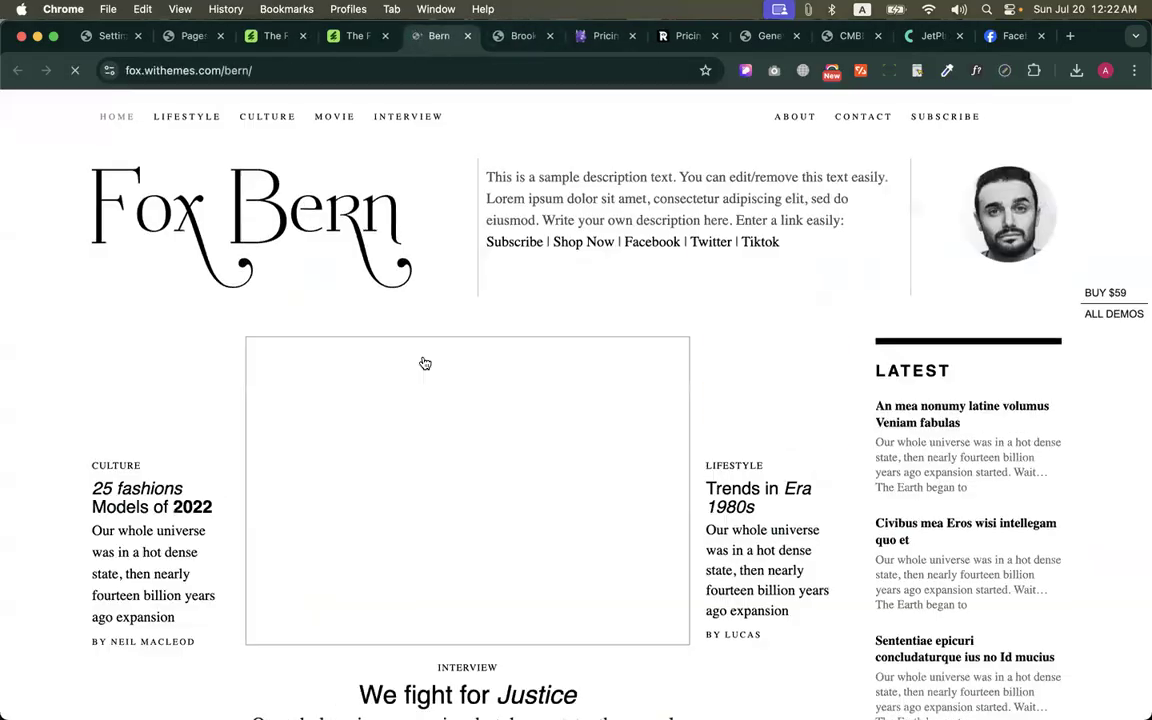
# Close the Bern demo tab and switch back to the WordPress admin's Pages list
pyautogui.click(467, 37)
pyautogui.click(467, 37)
pyautogui.click(193, 35)
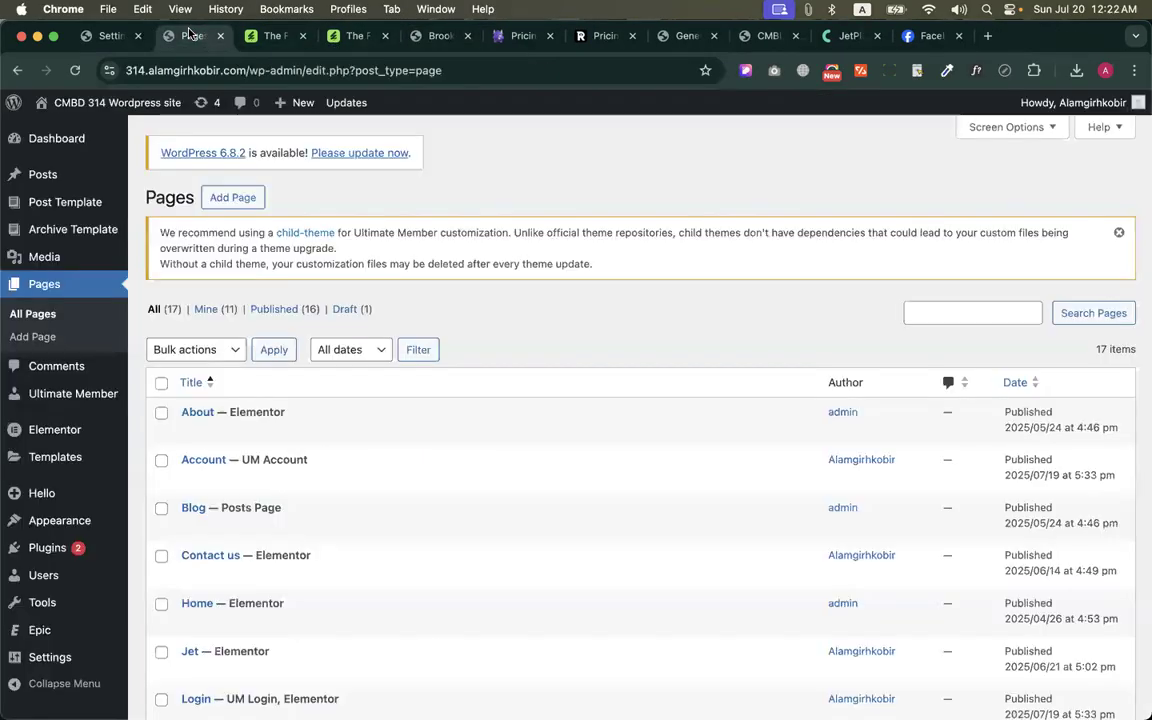